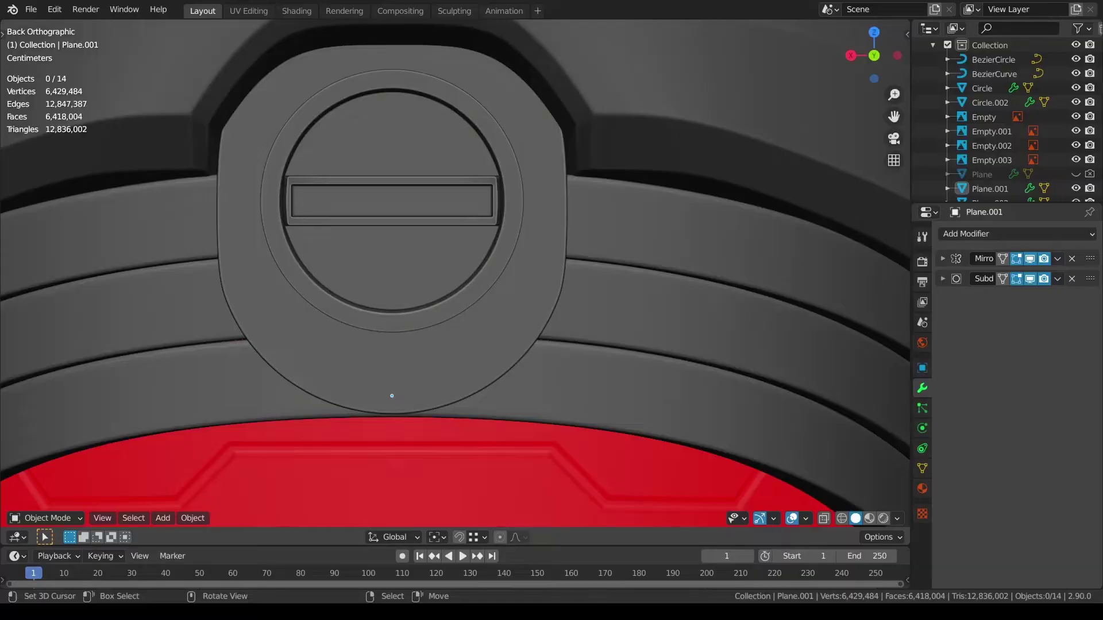
Step: Dissolve the existing inner border ring on the front face of the plate around the helmet's rear dial
click(542, 268)
key(Tab)
alt+click(307, 320)
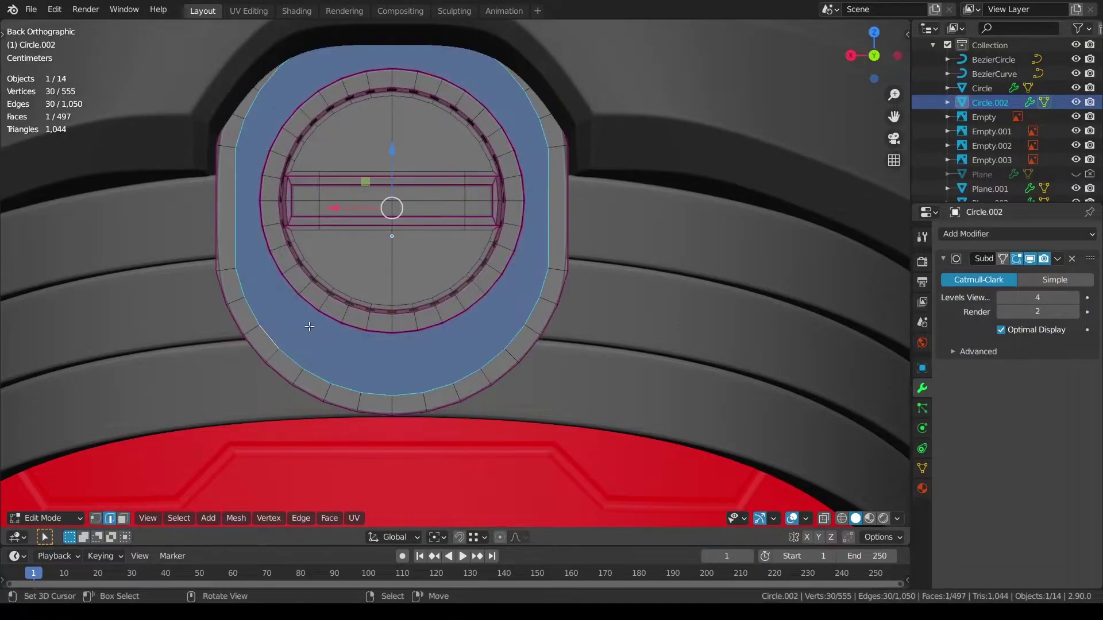
key(ctrl+x)
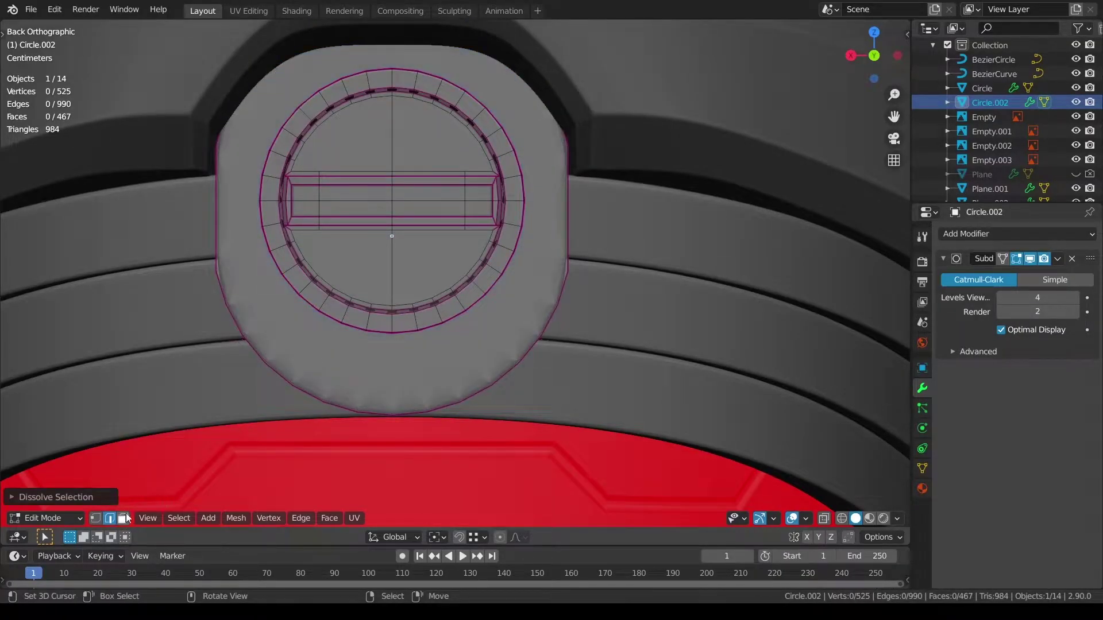
Step: Inset the plate's front face by about 0.193 to form a wider border
click(123, 519)
click(352, 361)
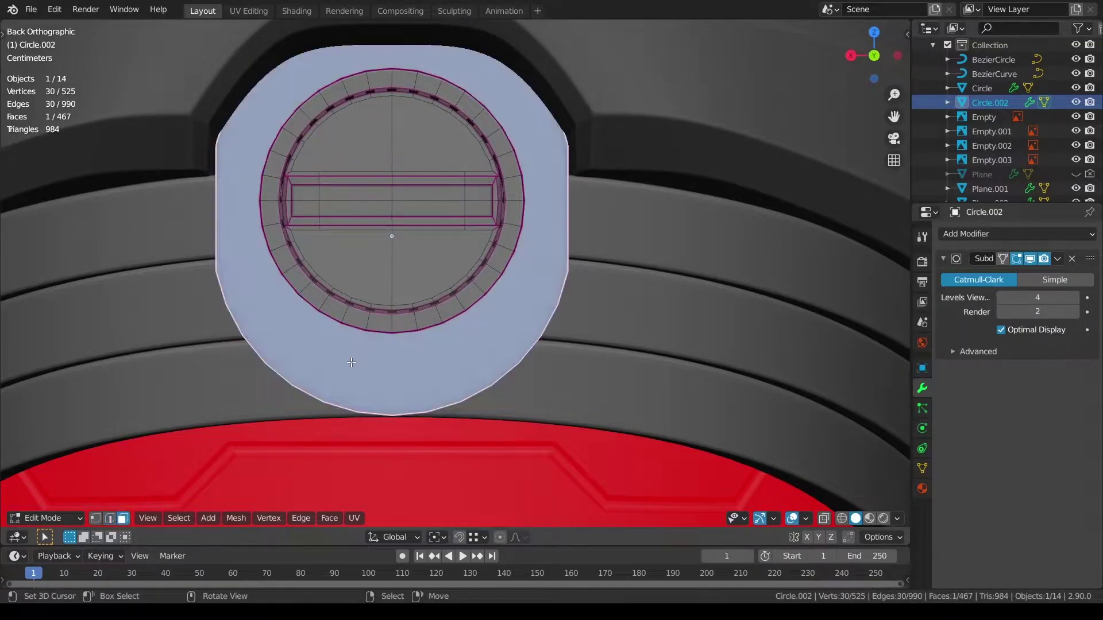
key(z)
click(529, 325)
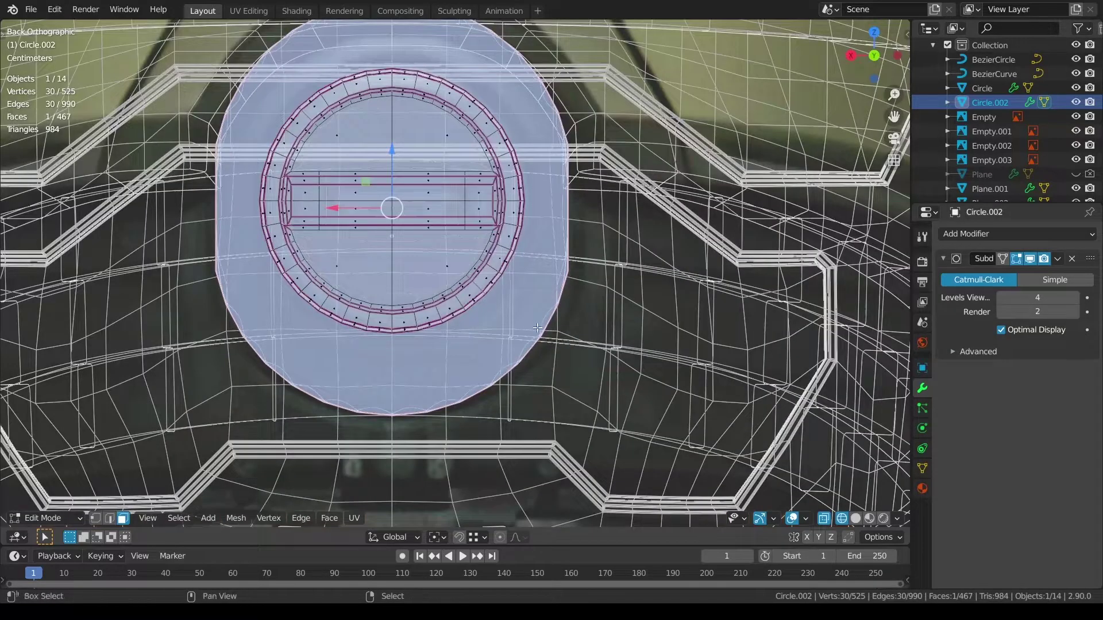
key(i)
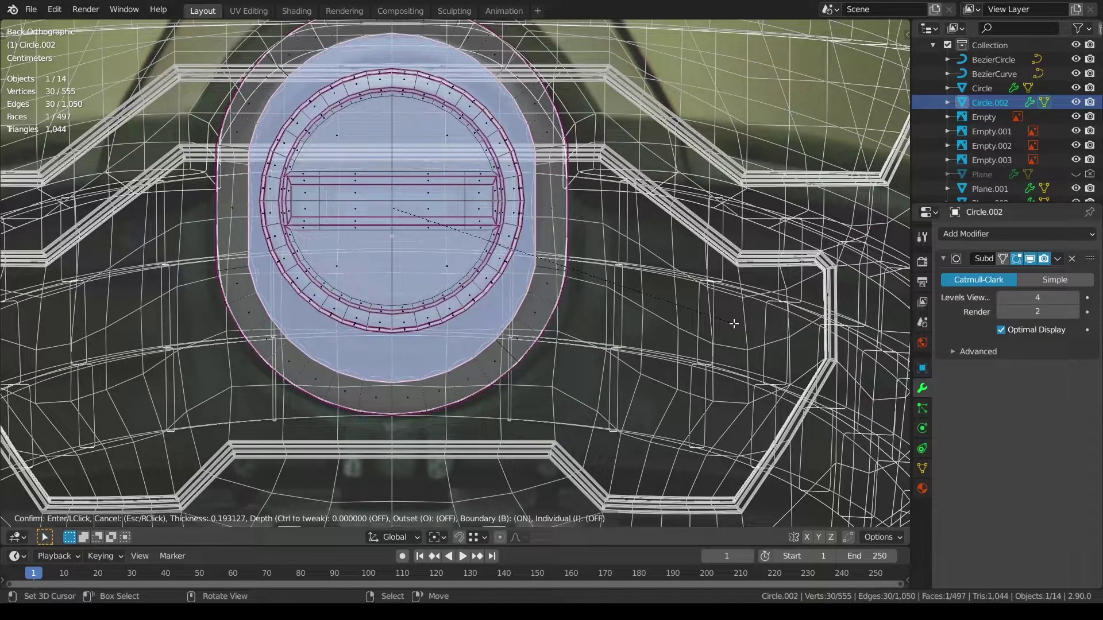
click(735, 324)
key(alt+z)
key(alt+a)
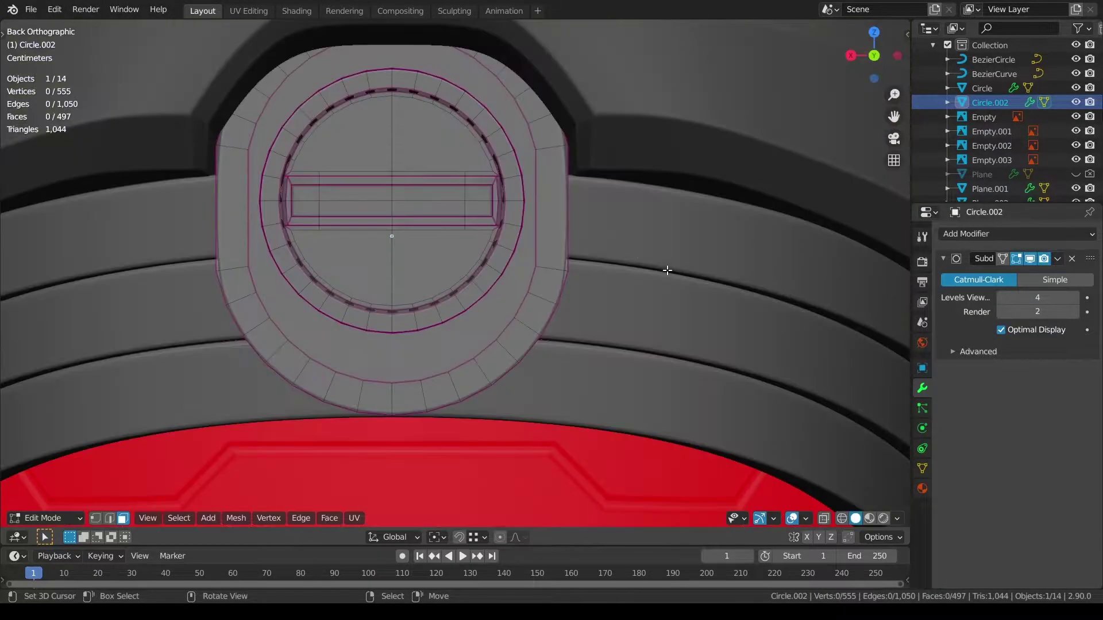
Step: Add a centred edge cut across each of the two straight sides of the plate's border
key(ctrl+r)
right_click(555, 204)
scroll(554, 207, down, 1)
key(1)
key(ctrl+r)
click(273, 239)
right_click(274, 238)
key(a)
key(alt+a)
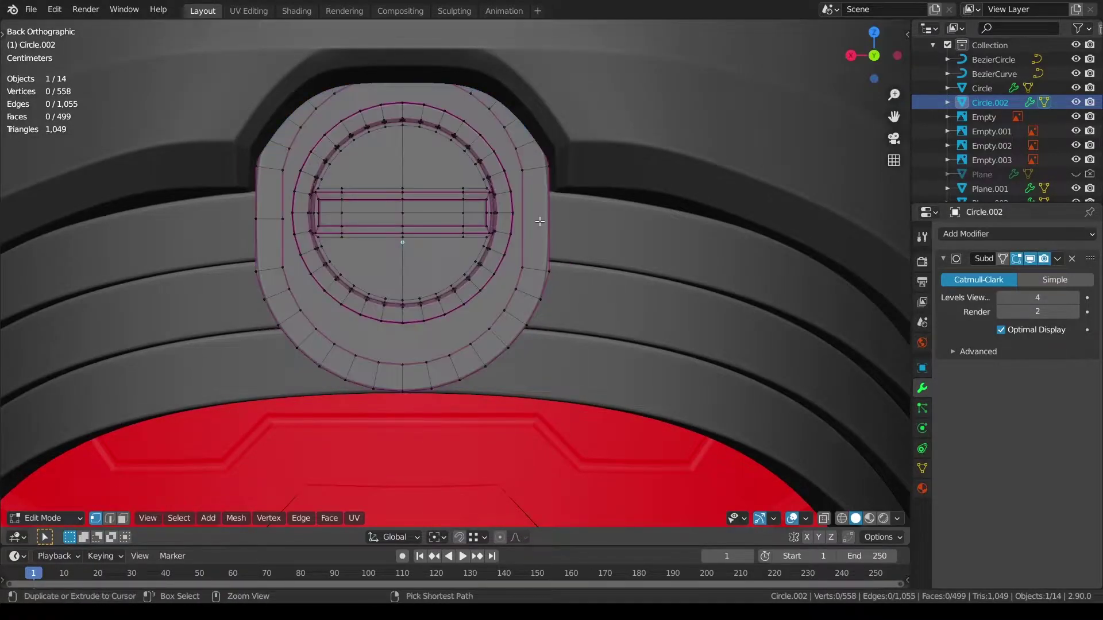
key(ctrl+r)
click(534, 218)
right_click(534, 219)
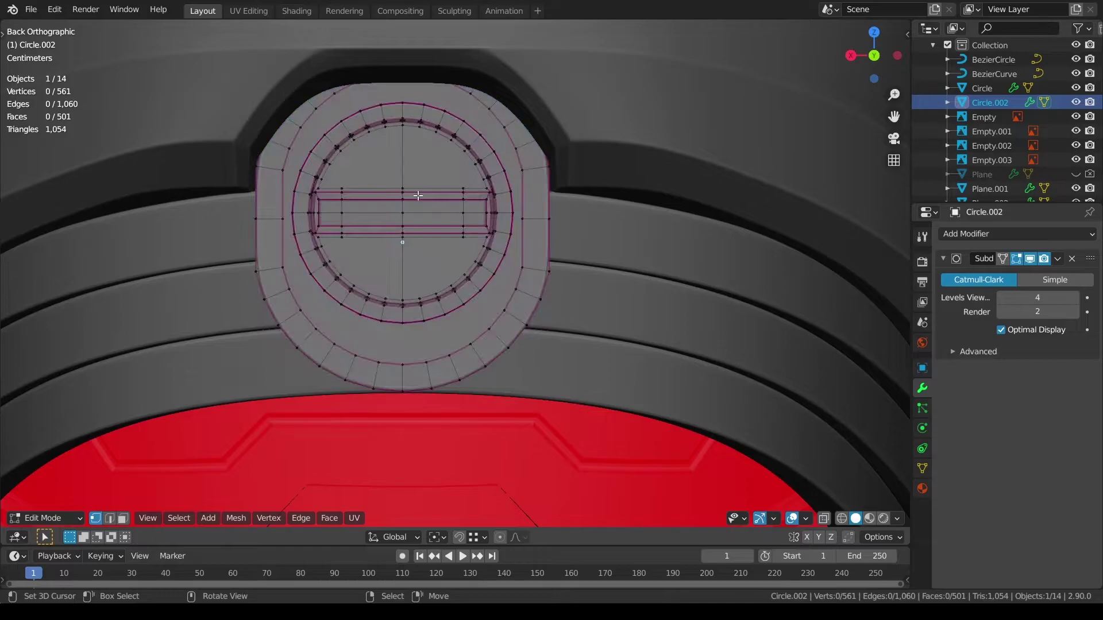
Step: Connect the two mid-side vertices on the border's inner edge across the plate, hiding the dial only while joining them
key(l)
key(h)
click(282, 219)
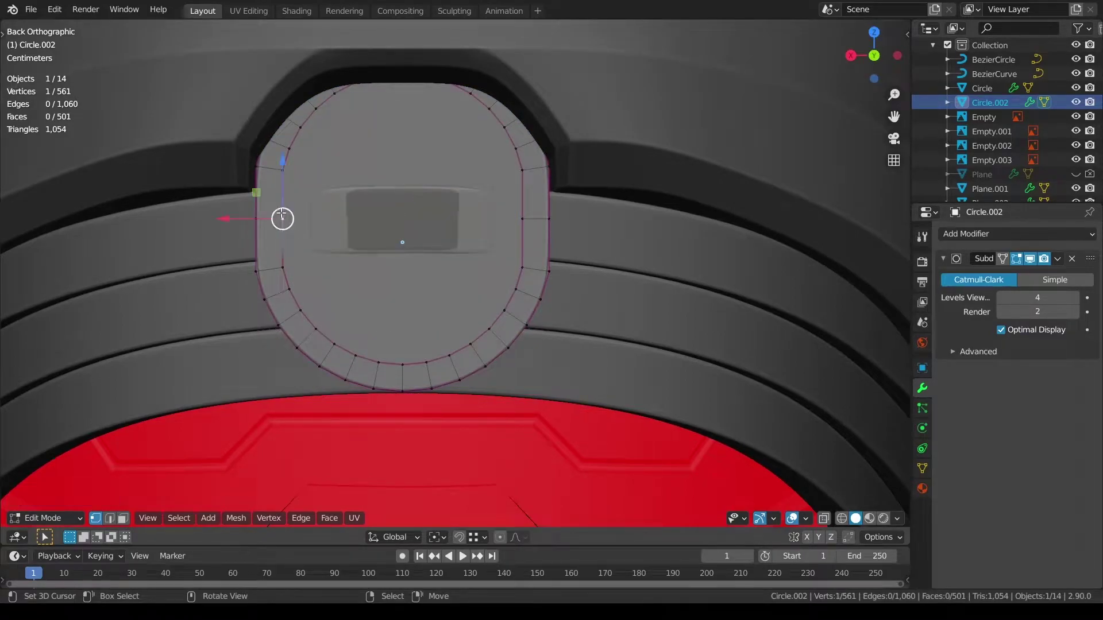
shift+click(495, 219)
key(j)
key(alt+a)
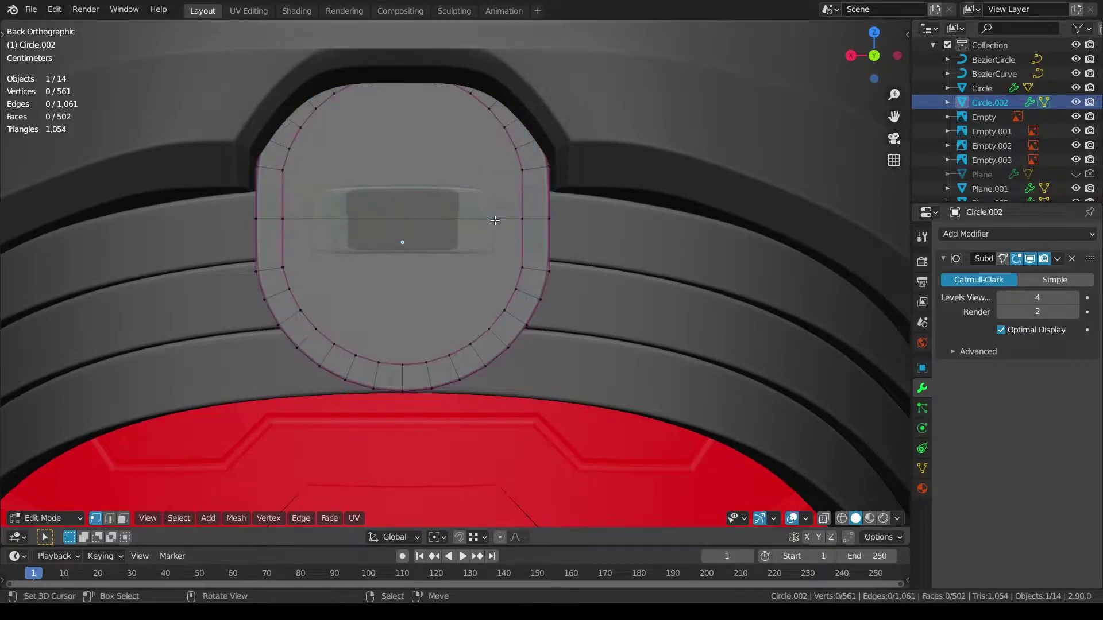
key(alt+h)
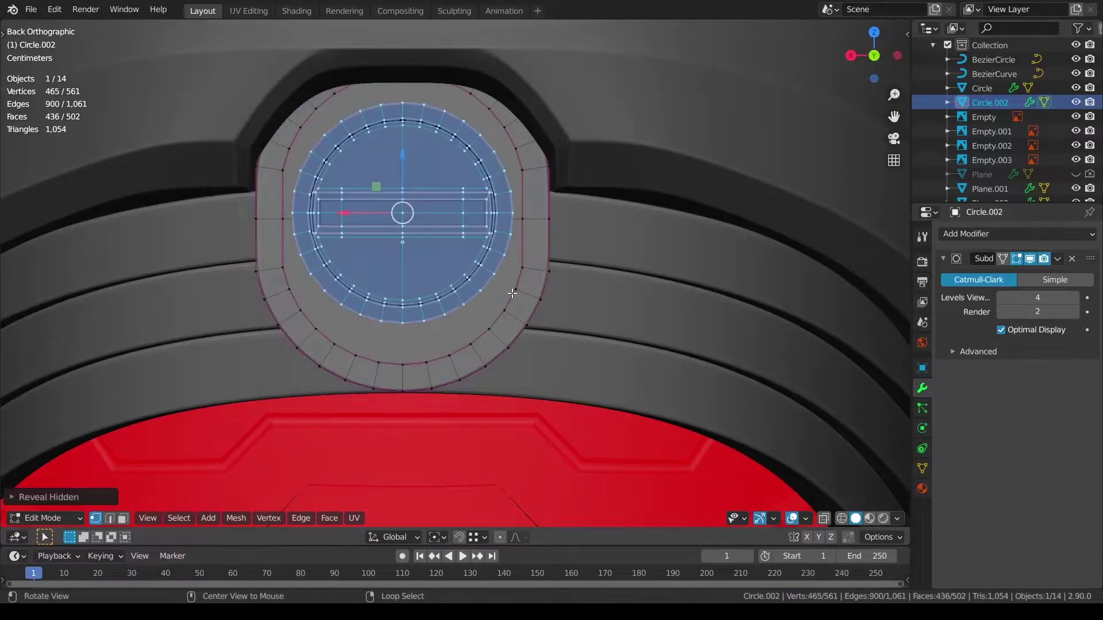
key(alt+a)
Step: Move the lower arc of the border's inner vertices up along Z by about 0.031 m
ctrl+click(304, 279)
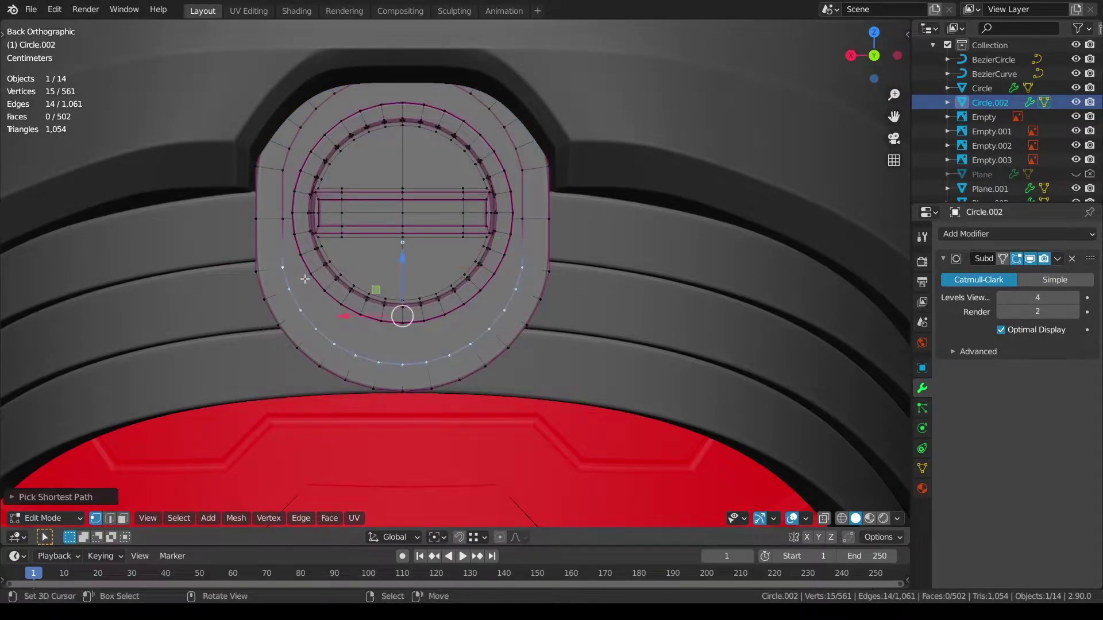
key(g)
key(z)
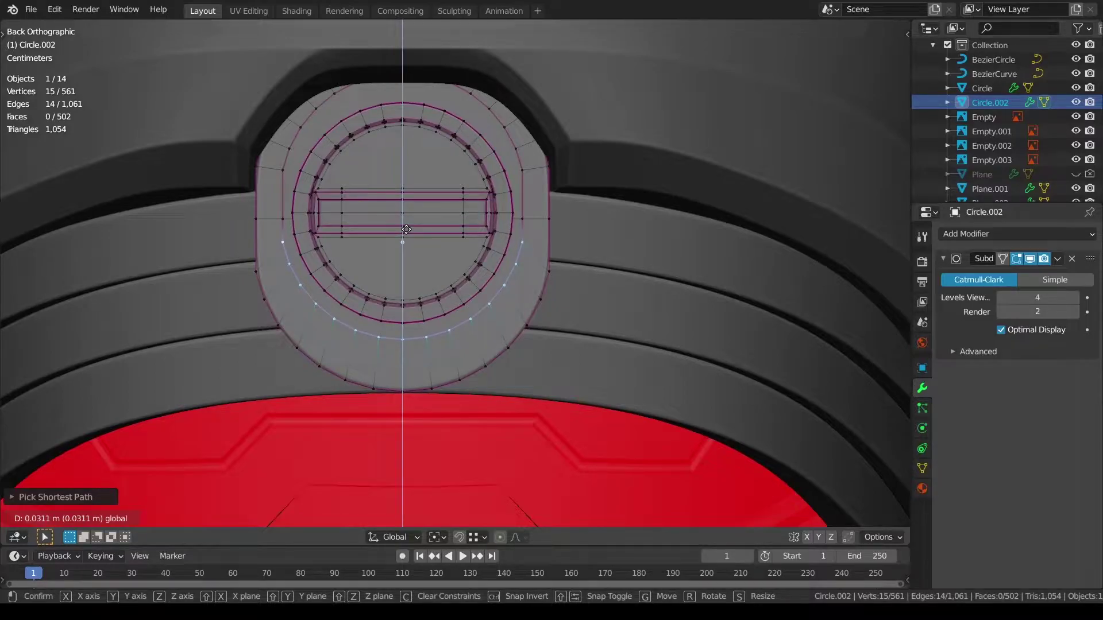
click(406, 230)
key(a)
key(alt+a)
Step: Inset the band of faces around the lower half of the plate's border by about 0.038
middle_drag(407, 230, 551, 282)
scroll(689, 272, down, 5)
scroll(639, 278, up, 2)
shift+middle_drag(552, 282, 356, 305)
click(122, 518)
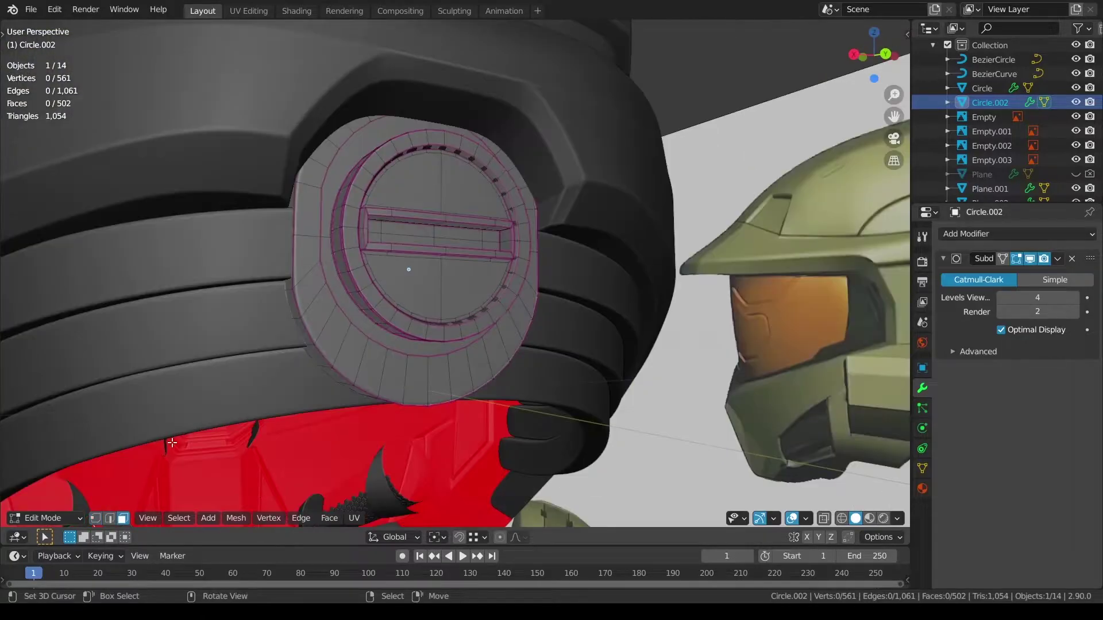
right_click(299, 263)
ctrl+right_click(375, 370)
ctrl+right_click(530, 273)
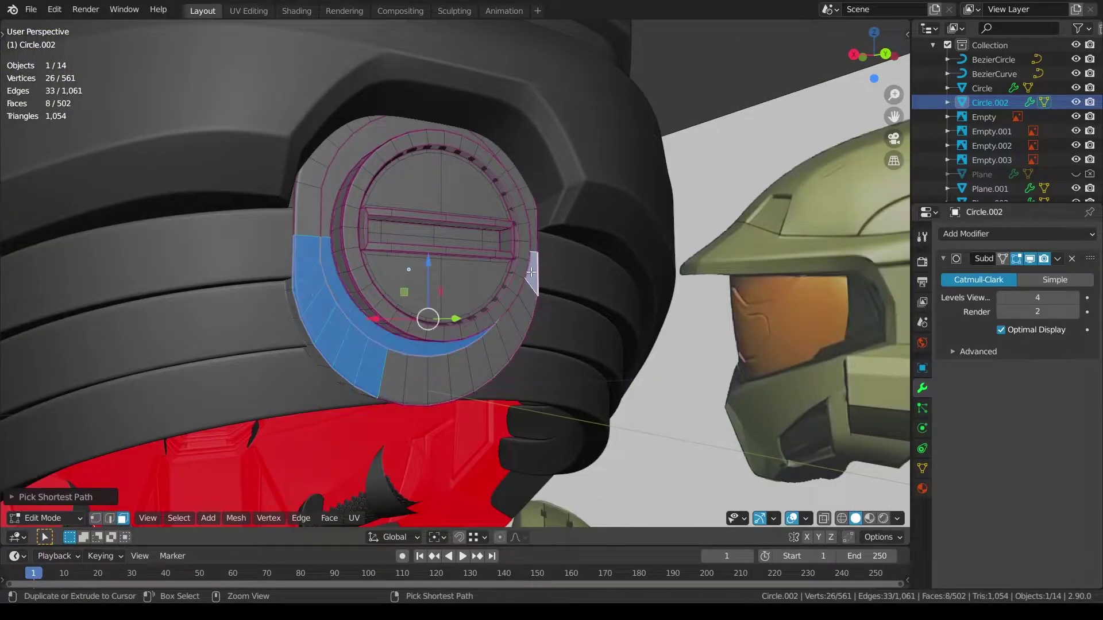
key(ctrl+z)
ctrl+right_click(484, 372)
ctrl+right_click(533, 280)
scroll(592, 316, up, 3)
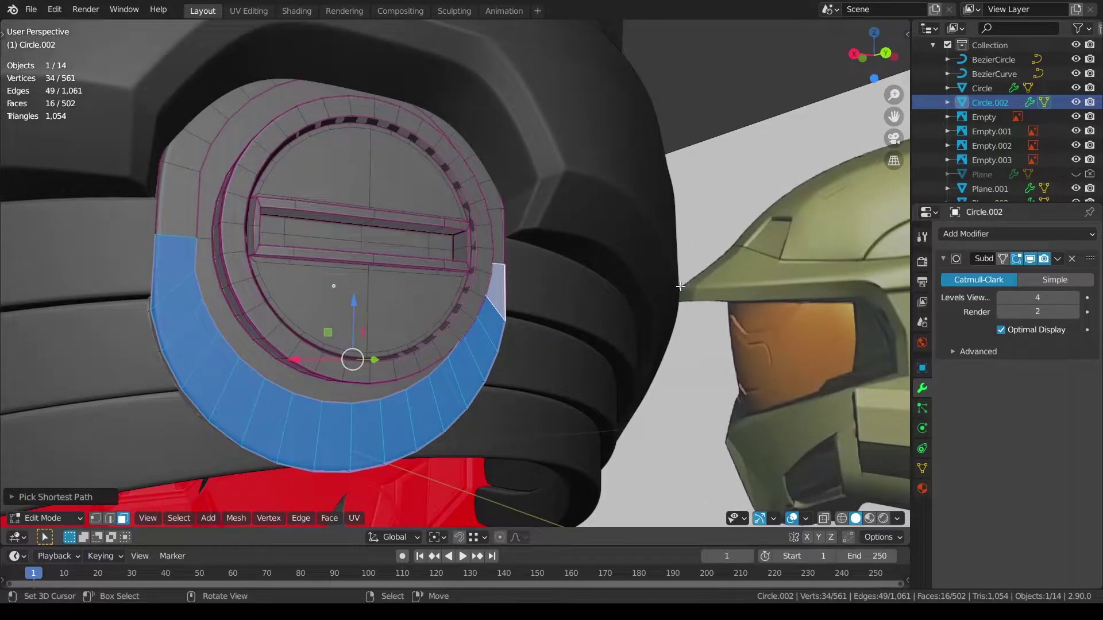
key(i)
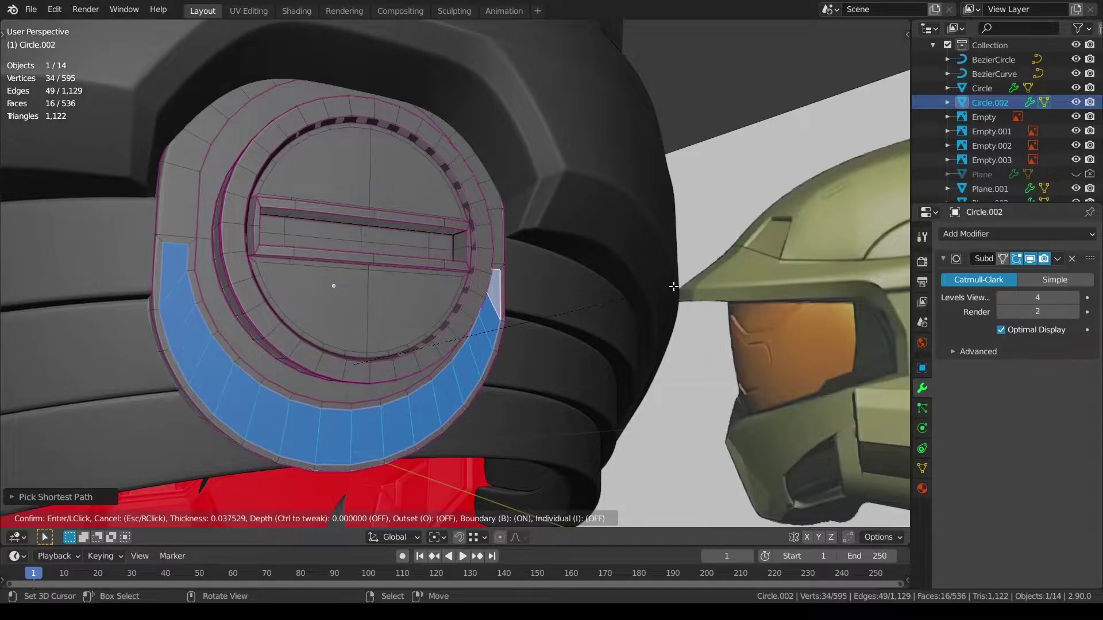
click(673, 287)
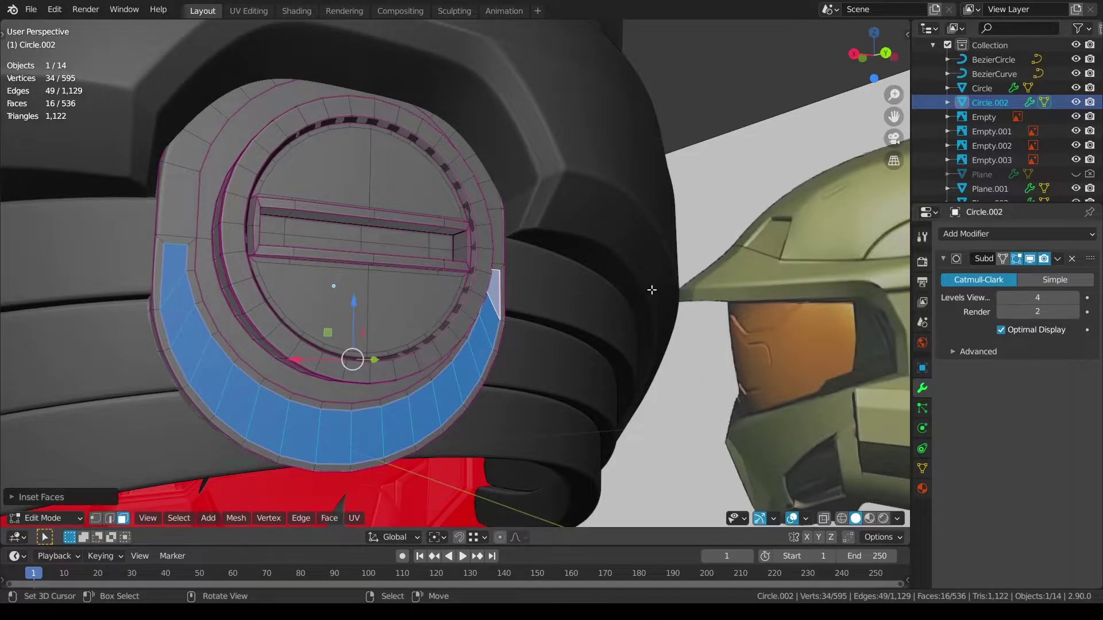
Step: Move the inset band outward along Y to form a raised lip around the plate's lower half
middle_drag(673, 286, 688, 372)
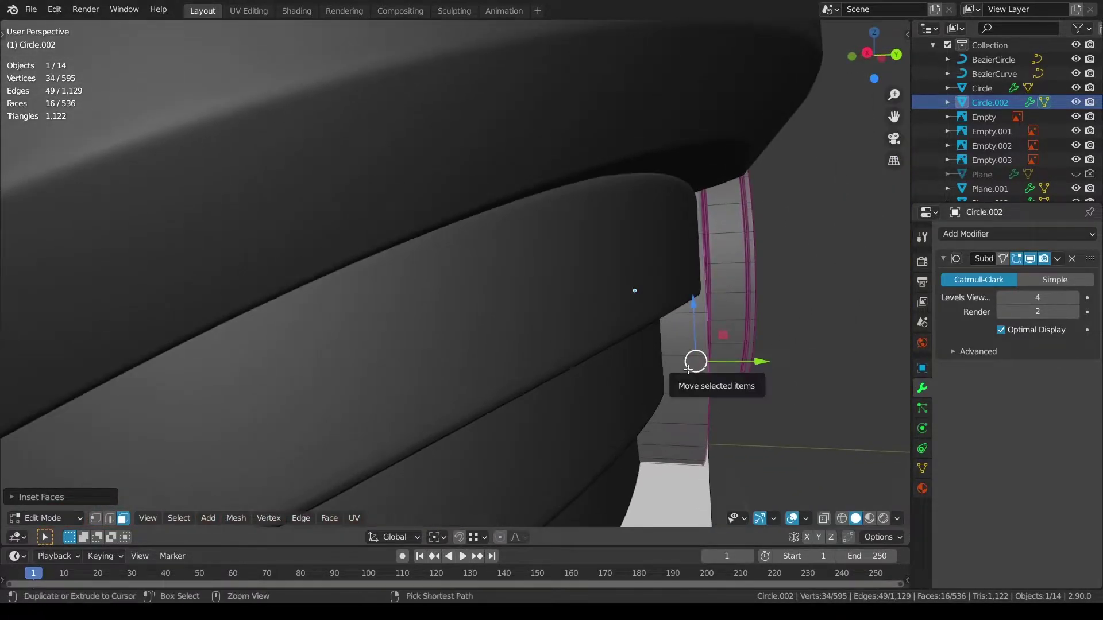
key(ctrl+KP_3)
key(KP_3)
key(alt+z)
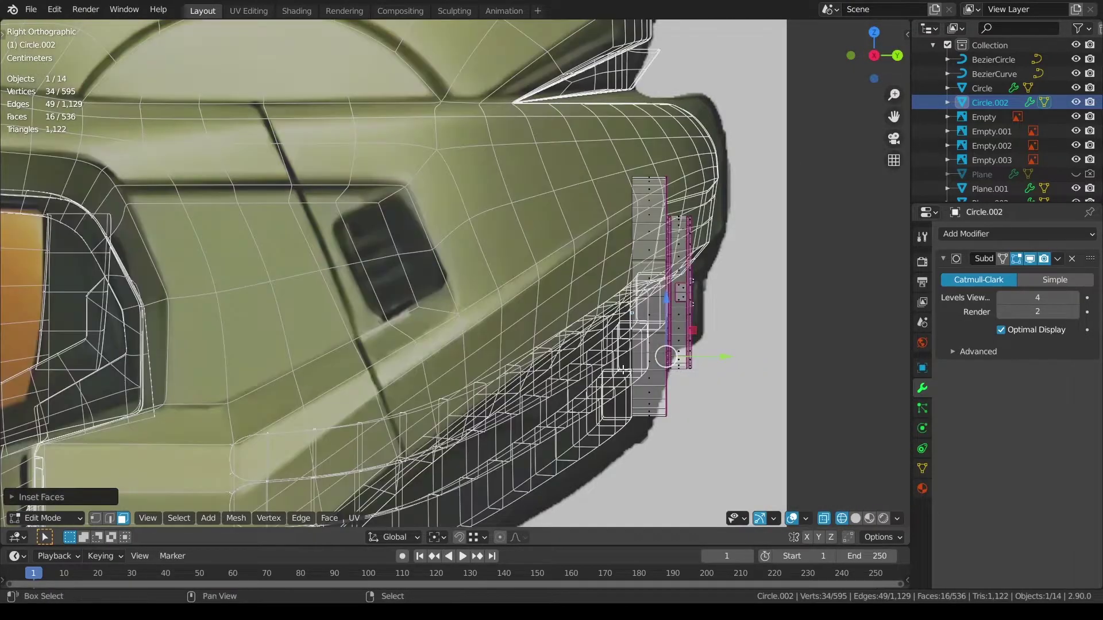
shift+middle_drag(620, 372, 503, 354)
key(alt+z)
middle_drag(667, 364, 563, 391)
key(g)
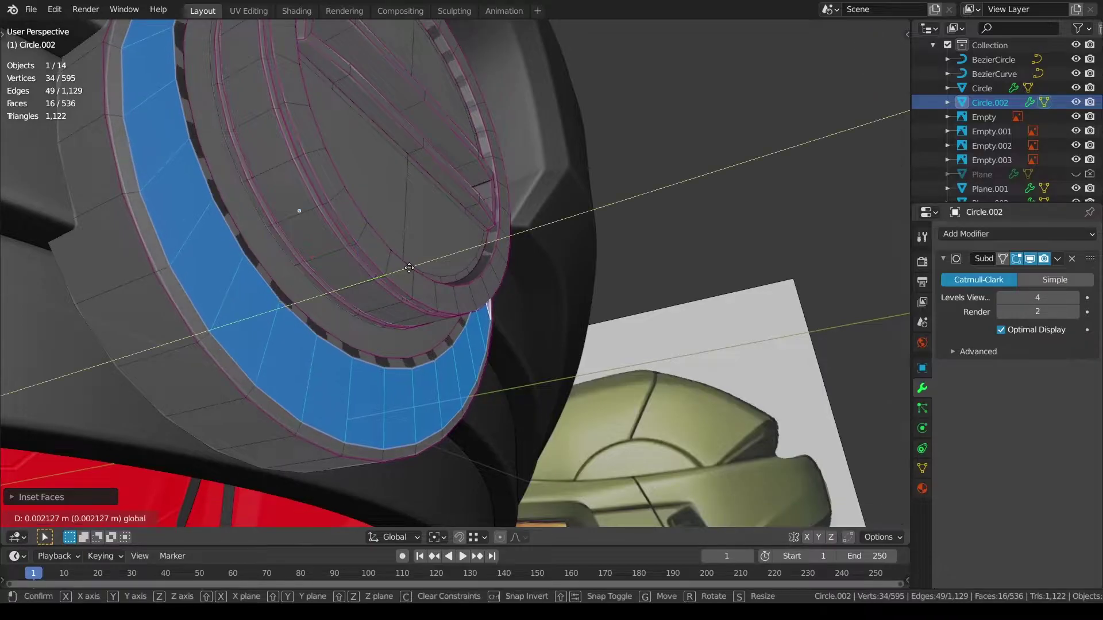
key(Return)
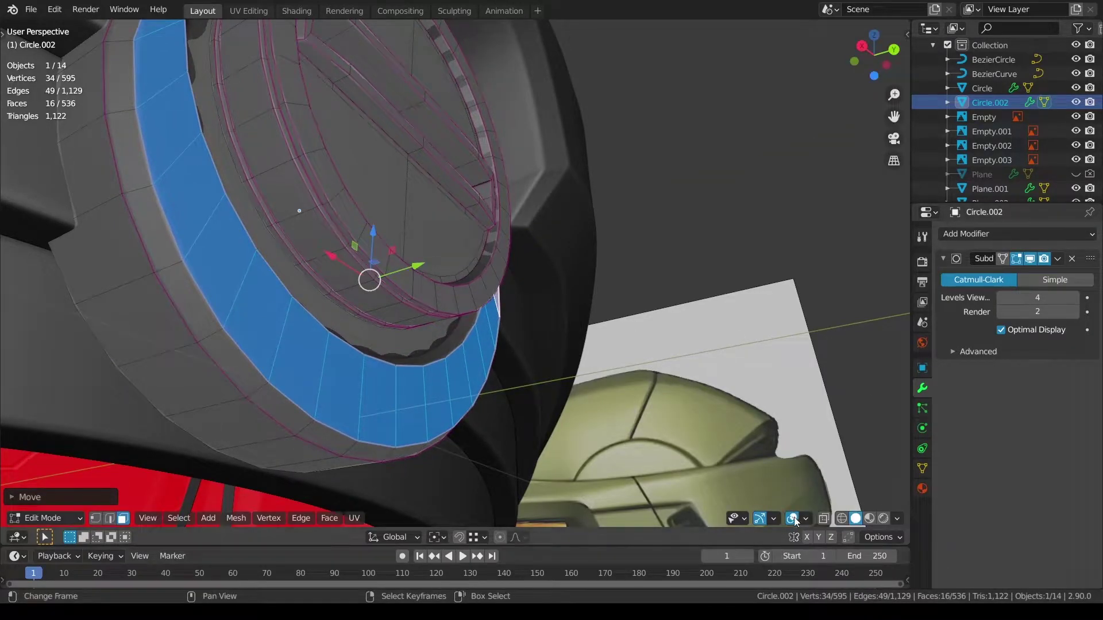
click(1029, 260)
scroll(647, 316, down, 4)
middle_drag(647, 316, 683, 355)
drag(582, 397, 589, 398)
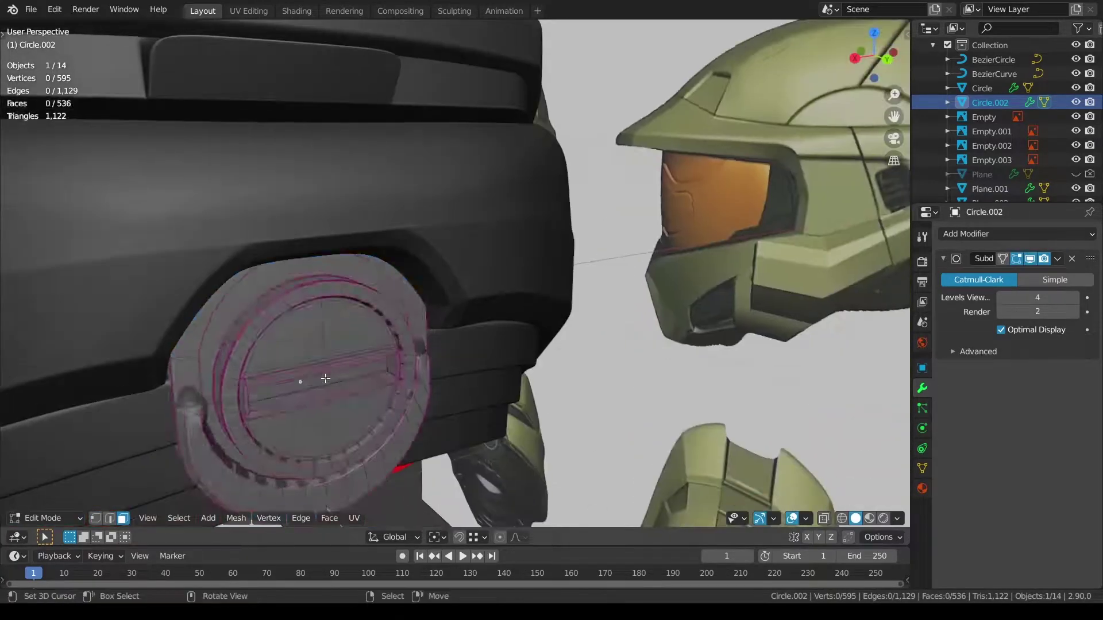
Step: Crease the edges at both upper ends of the raised lip by 0.55
shift+middle_drag(325, 379, 372, 362)
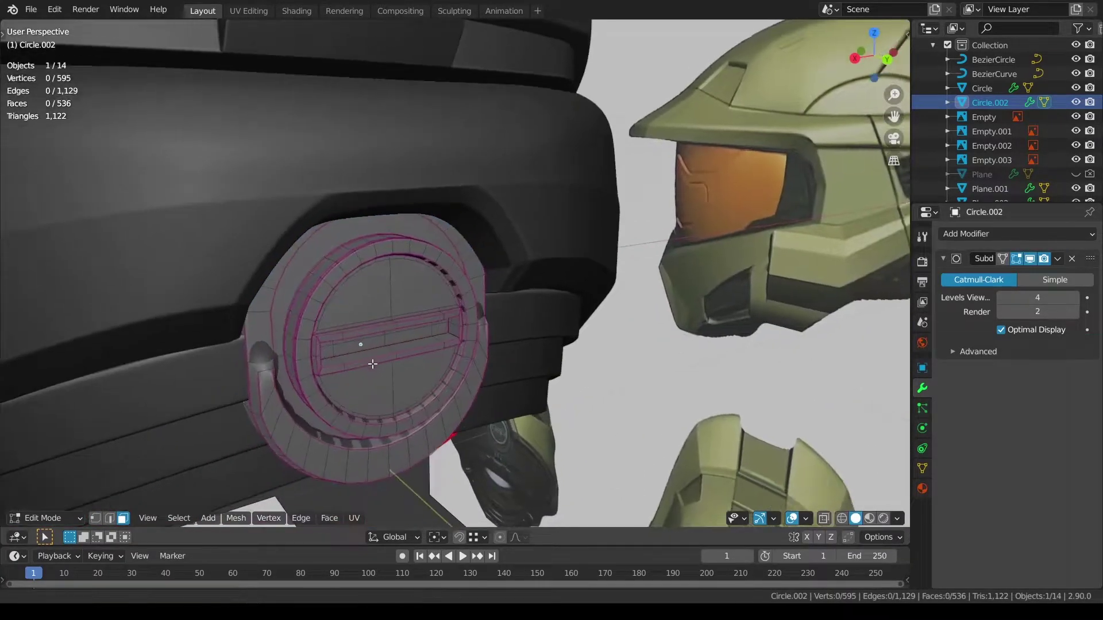
scroll(367, 363, up, 2)
click(109, 518)
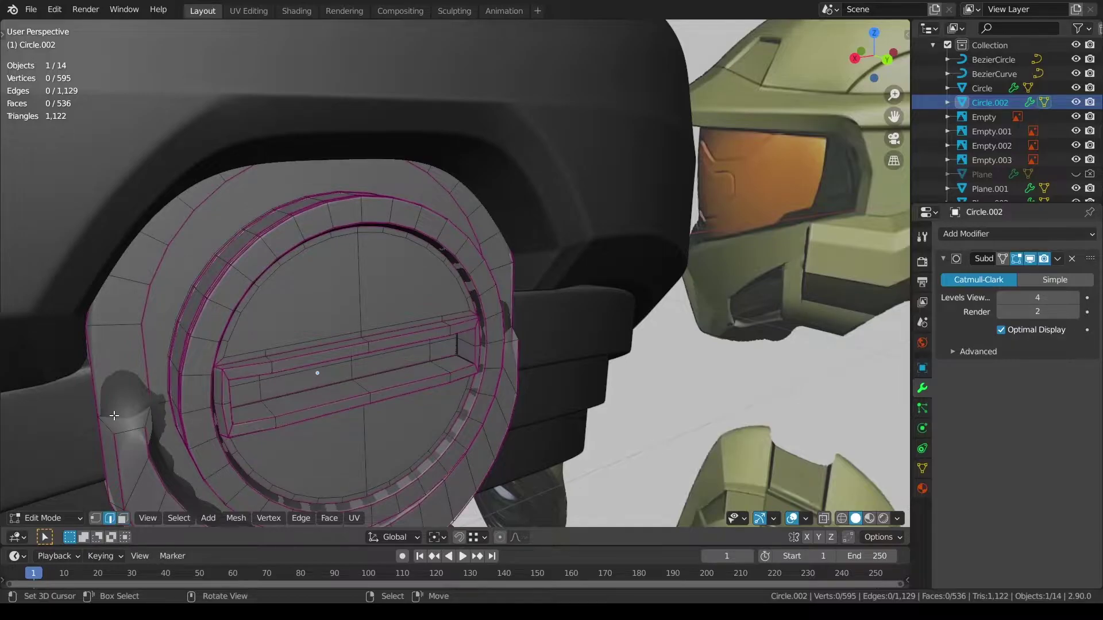
shift+right_click(123, 412)
shift+right_click(147, 418)
shift+right_click(129, 428)
middle_drag(371, 431, 319, 431)
scroll(367, 410, up, 2)
shift+click(405, 357)
shift+click(425, 347)
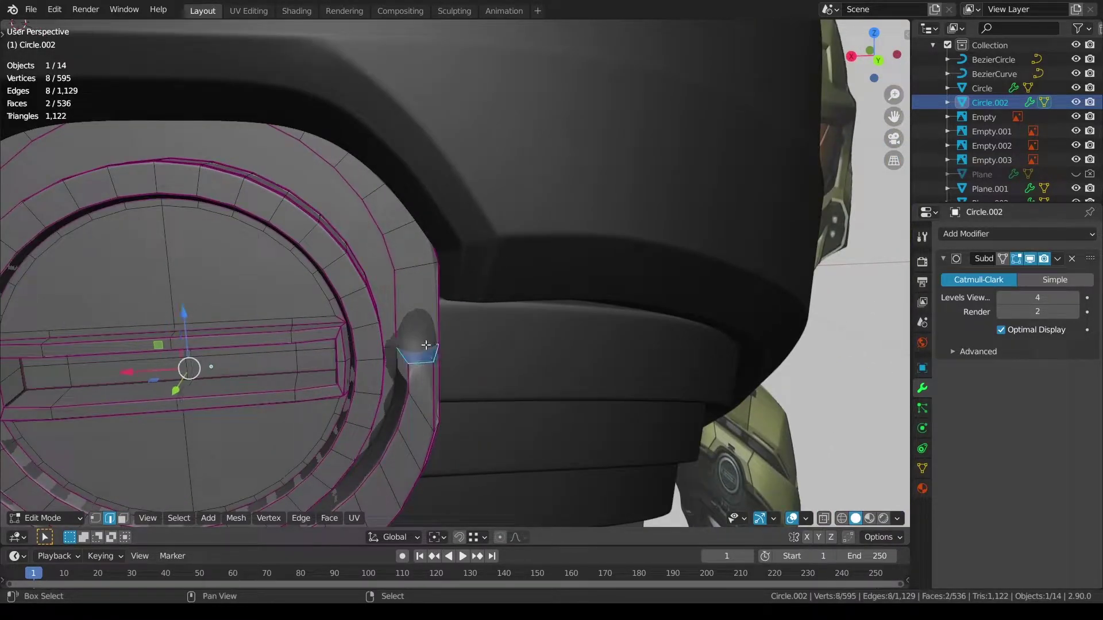
key(shift+e)
text(.55)
click(425, 348)
key(alt+a)
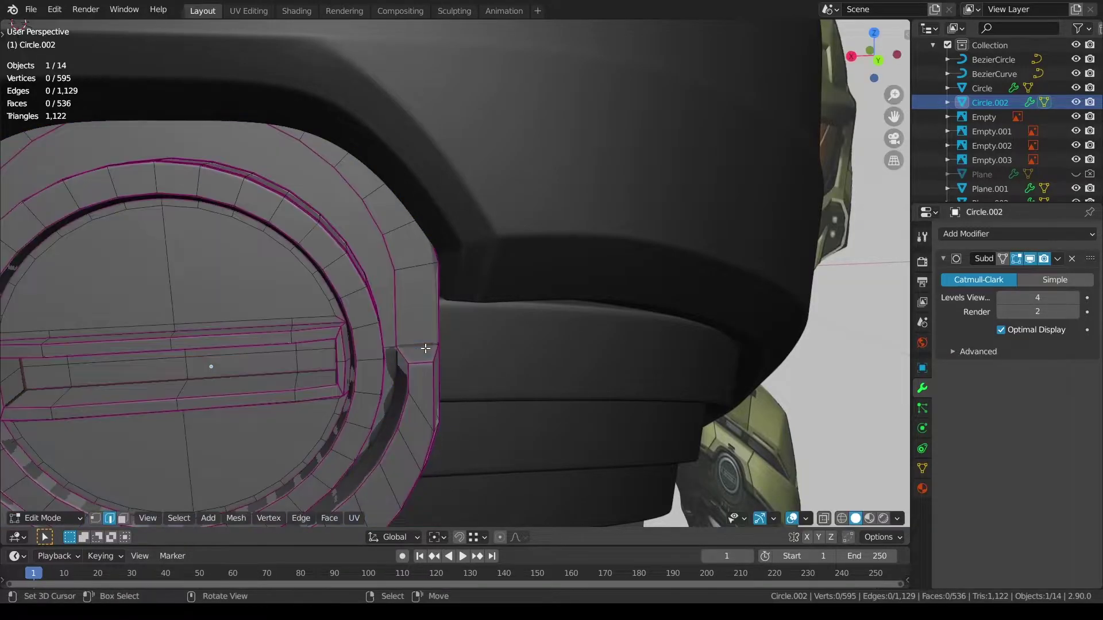
Step: Check the creased lip in Object Mode, and hide the dial geometry in Edit Mode
key(Tab)
scroll(486, 405, up, 5)
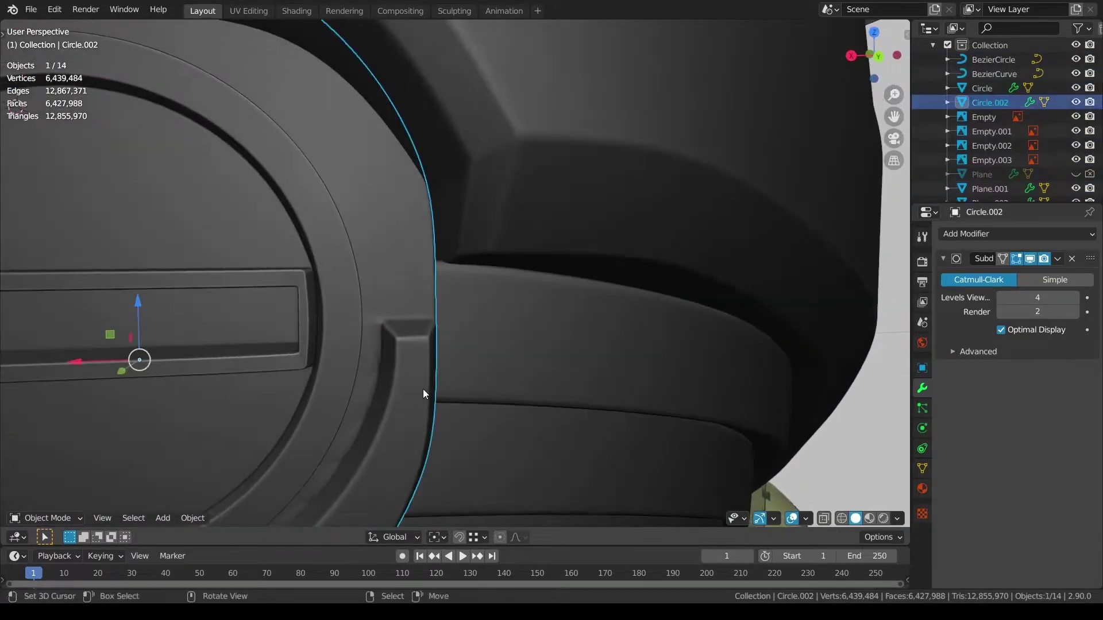
key(ctrl+Tab)
click(596, 386)
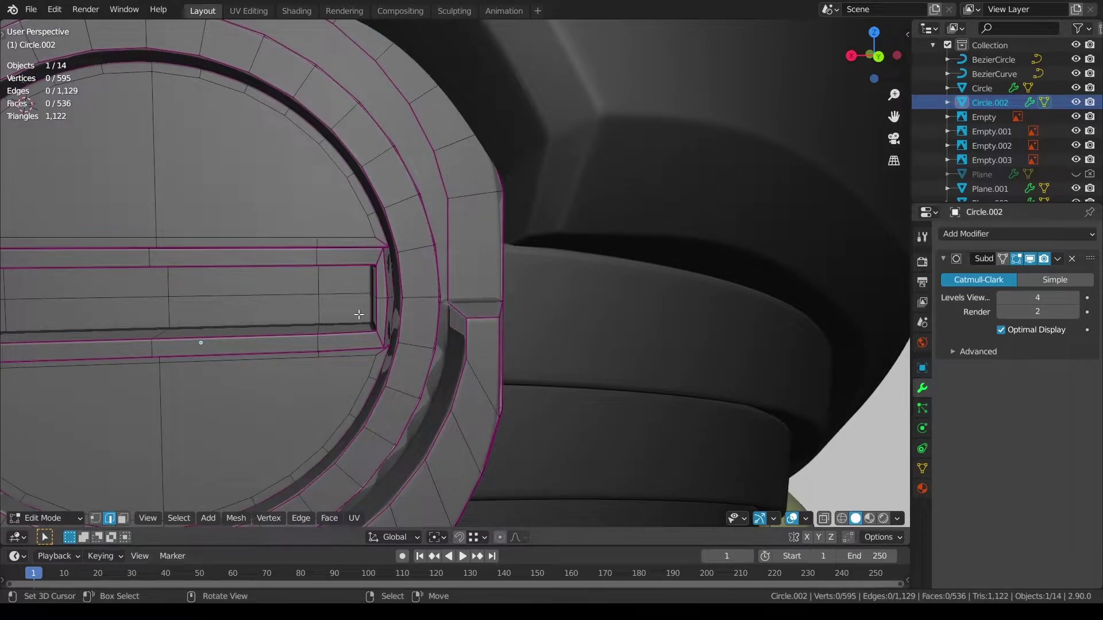
key(l)
key(h)
shift+middle_drag(403, 447, 501, 392)
scroll(394, 384, down, 2)
Step: Inset the two central plate faces together behind the dial, and bring the hidden dial back into view
click(122, 518)
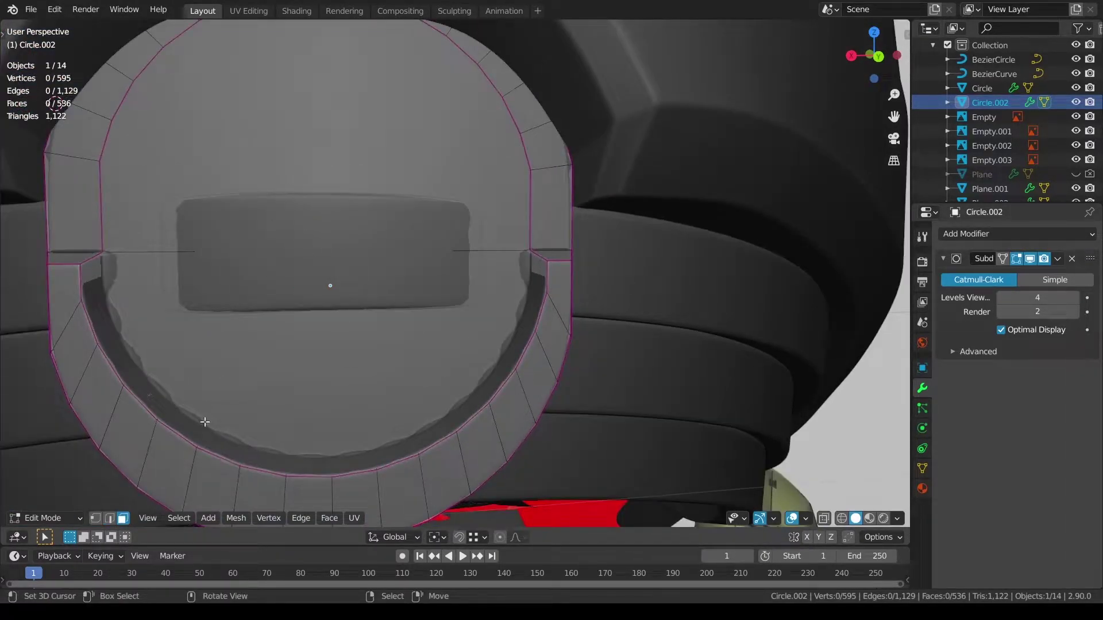
click(205, 423)
shift+click(214, 204)
key(i)
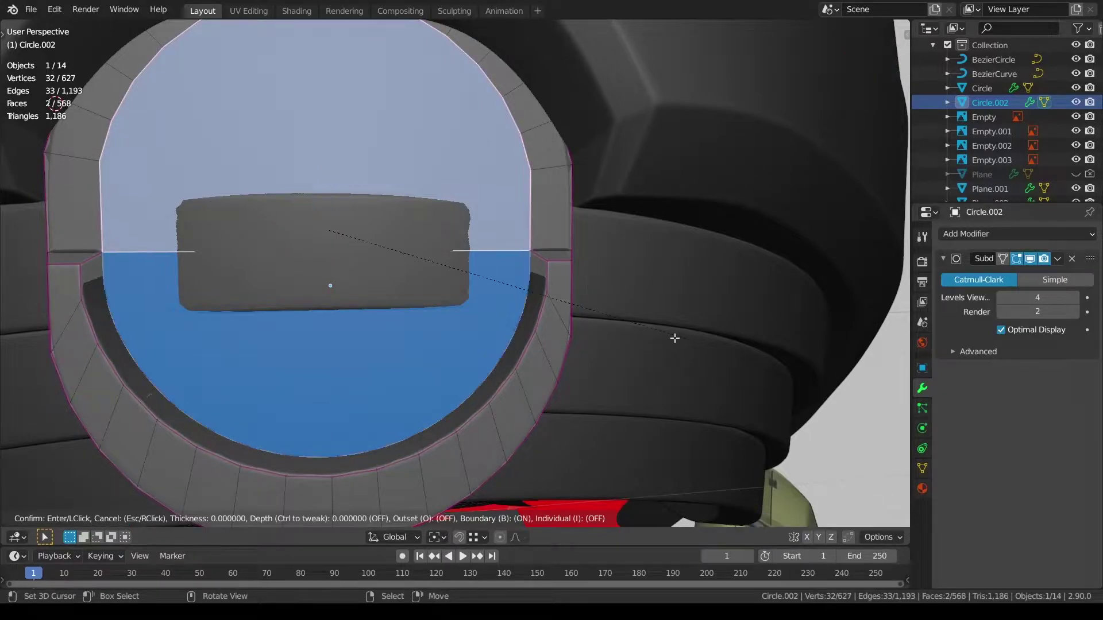
click(656, 333)
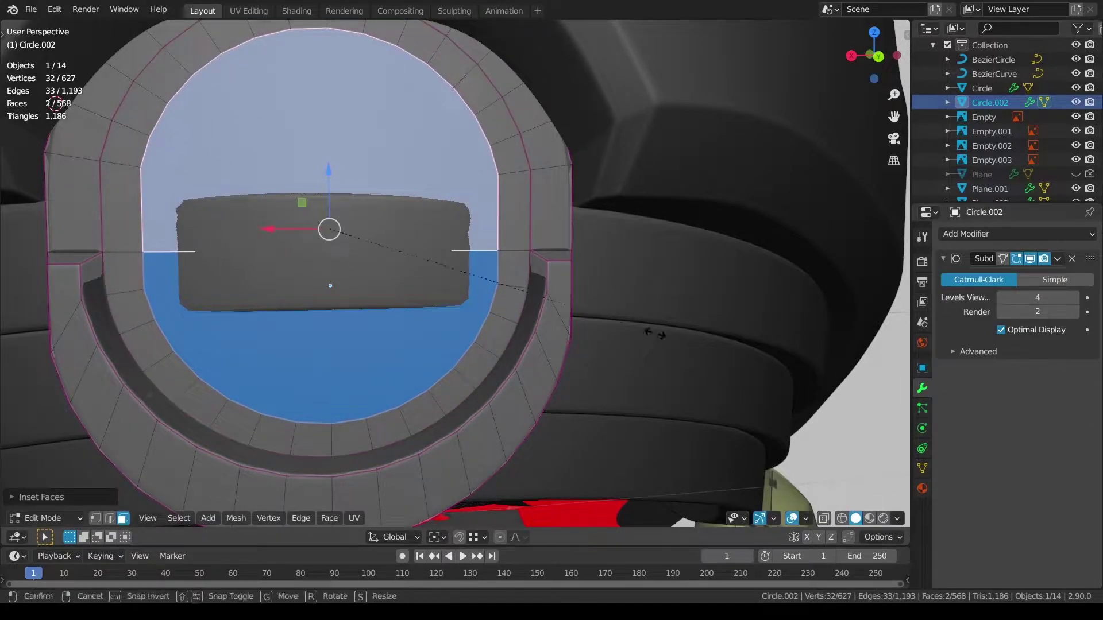
key(alt+a)
middle_drag(655, 330, 632, 331)
key(ctrl+Tab)
click(477, 336)
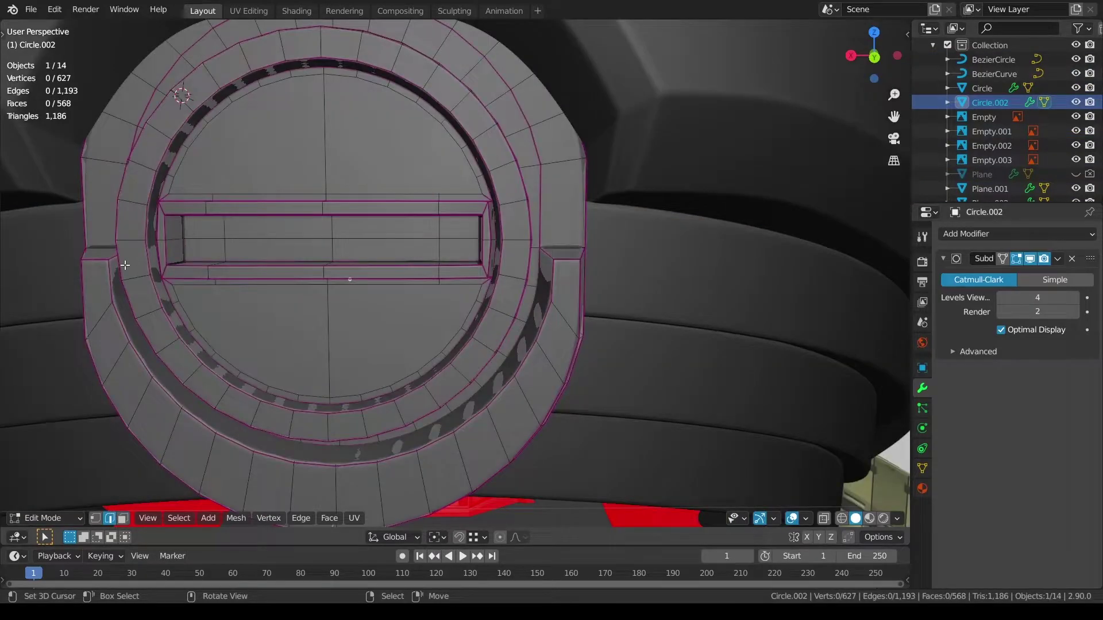
Step: Select the inner base edge path of the raised lip around the dial and scale it along X to about 0.964
middle_drag(126, 265, 154, 266)
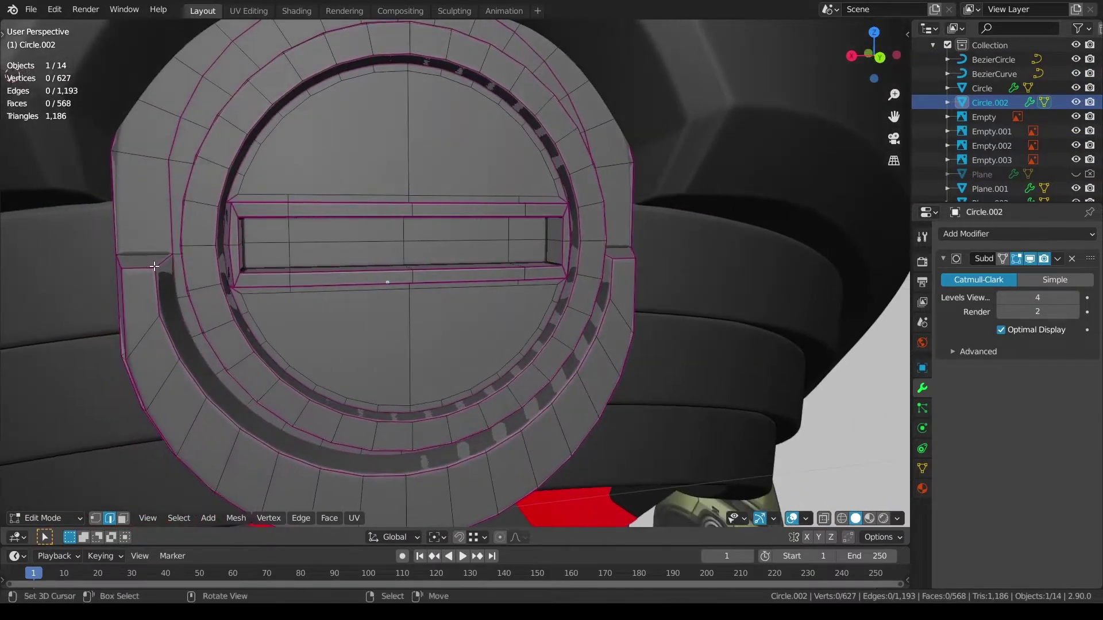
middle_drag(224, 292, 489, 372)
ctrl+click(485, 373)
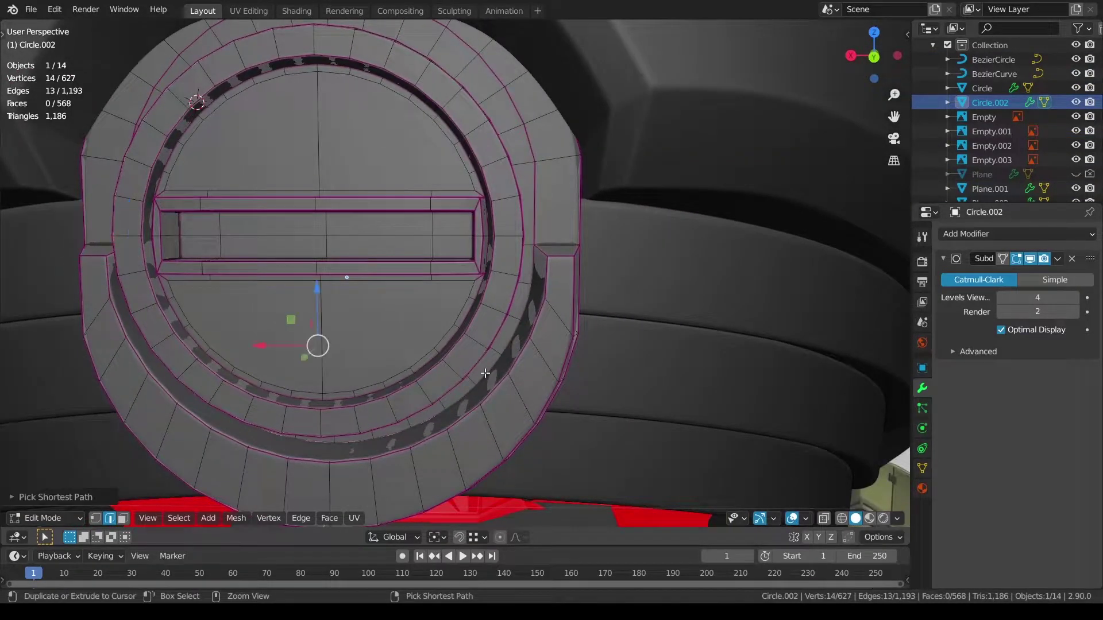
ctrl+click(533, 269)
key(s)
key(x)
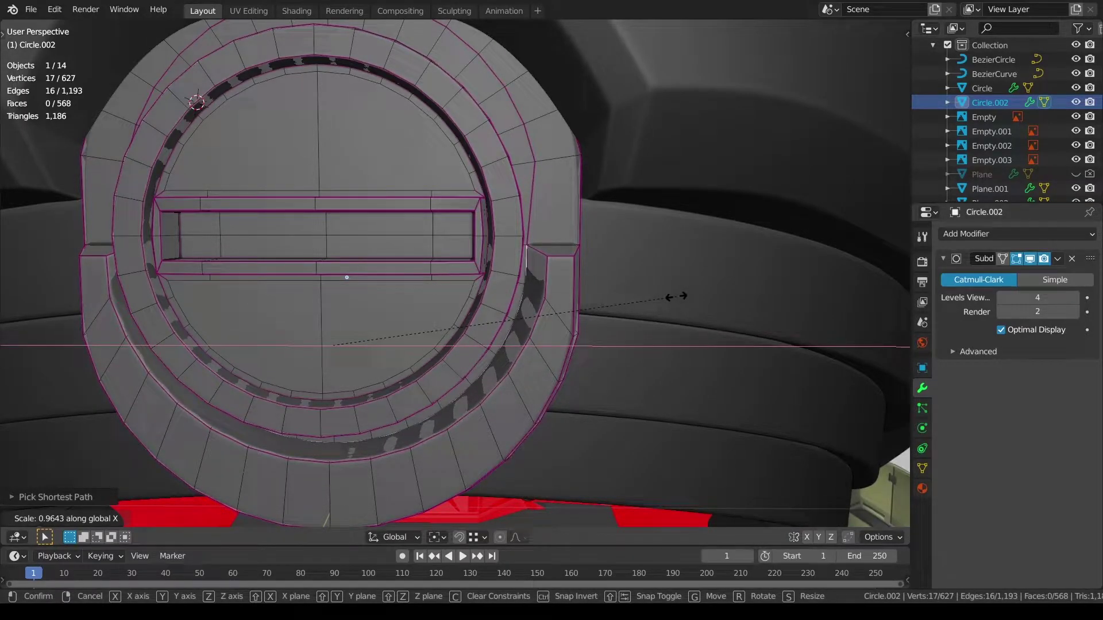
click(675, 296)
click(614, 318)
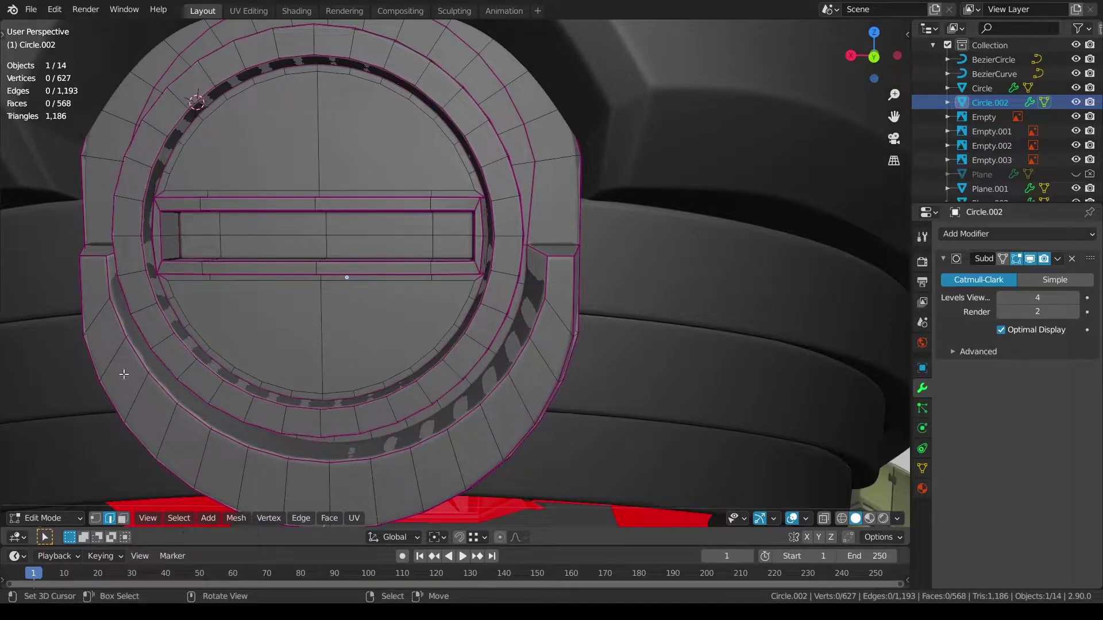
Step: Slide the lip's inner top edge path outward by about 0.35 to widen the groove around the dial
ctrl+click(227, 456)
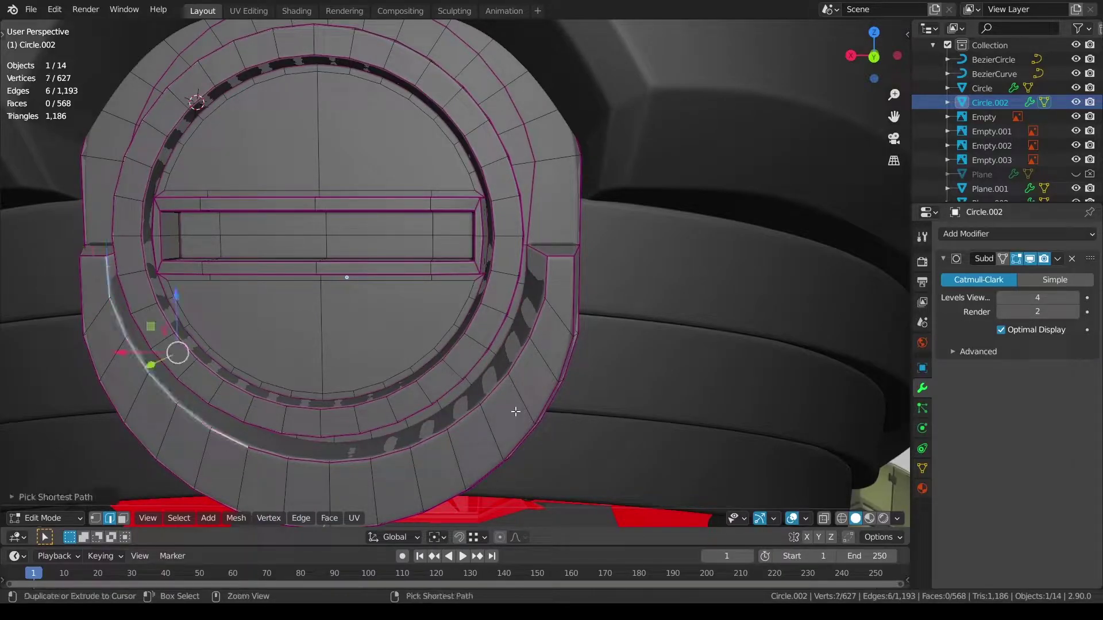
ctrl+click(553, 270)
key(g)
key(g)
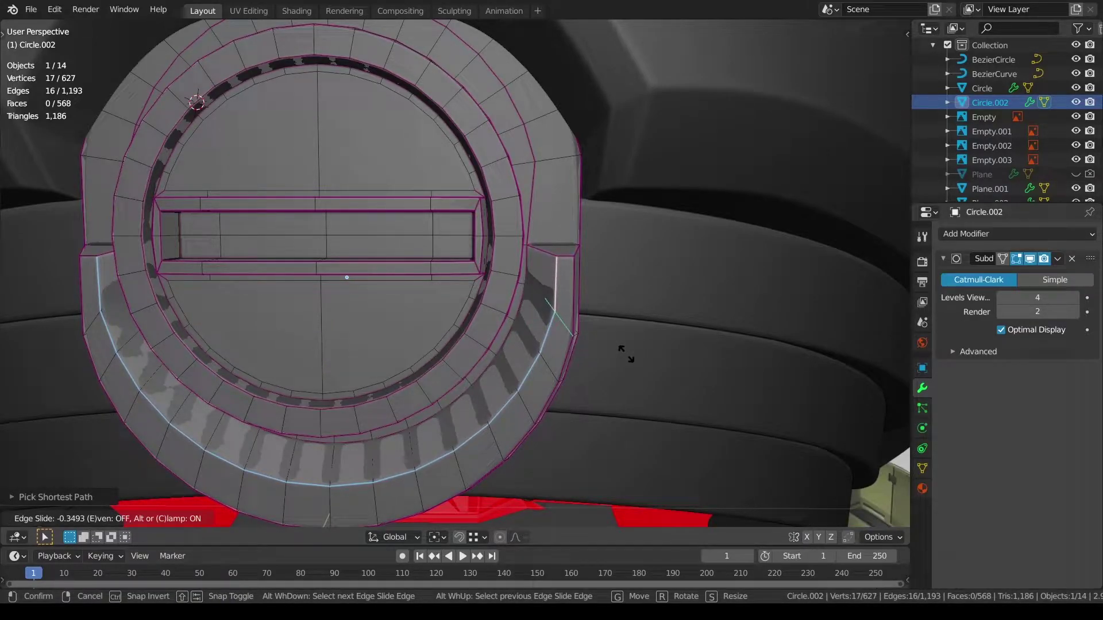
click(626, 354)
key(alt+a)
Step: Check the widened groove and lip shape in Object Mode, and return to Edit Mode
middle_drag(623, 342, 606, 343)
key(Tab)
key(alt+a)
middle_drag(460, 384, 500, 345)
scroll(505, 345, up, 3)
click(235, 342)
key(Tab)
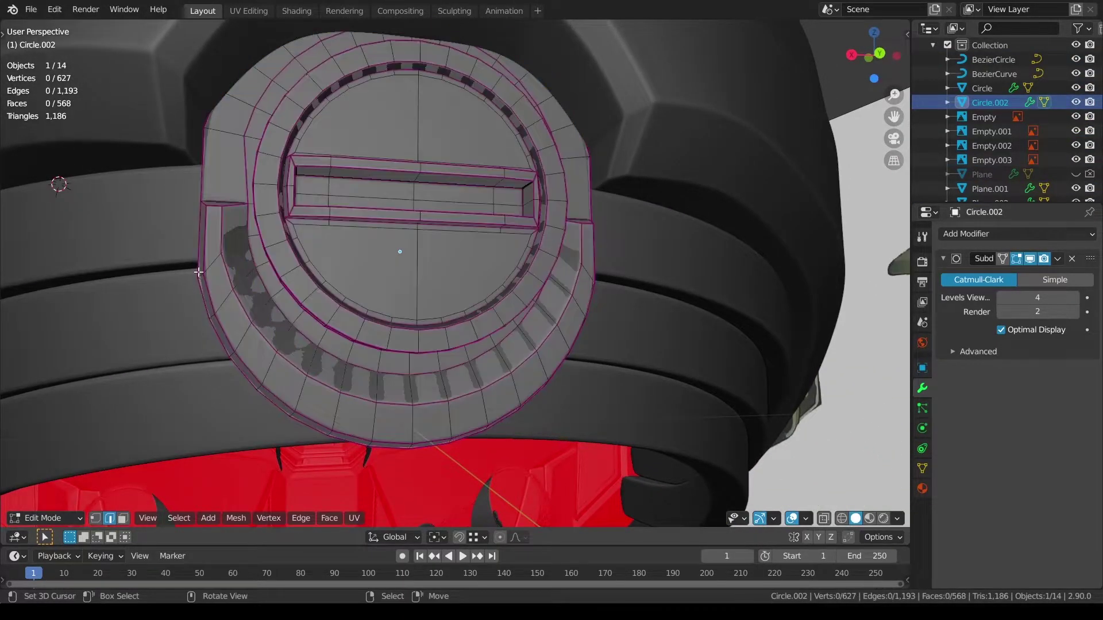
Step: Smooth the lip's inner top edge path with the LoopTools Relax operation
ctrl+click(321, 384)
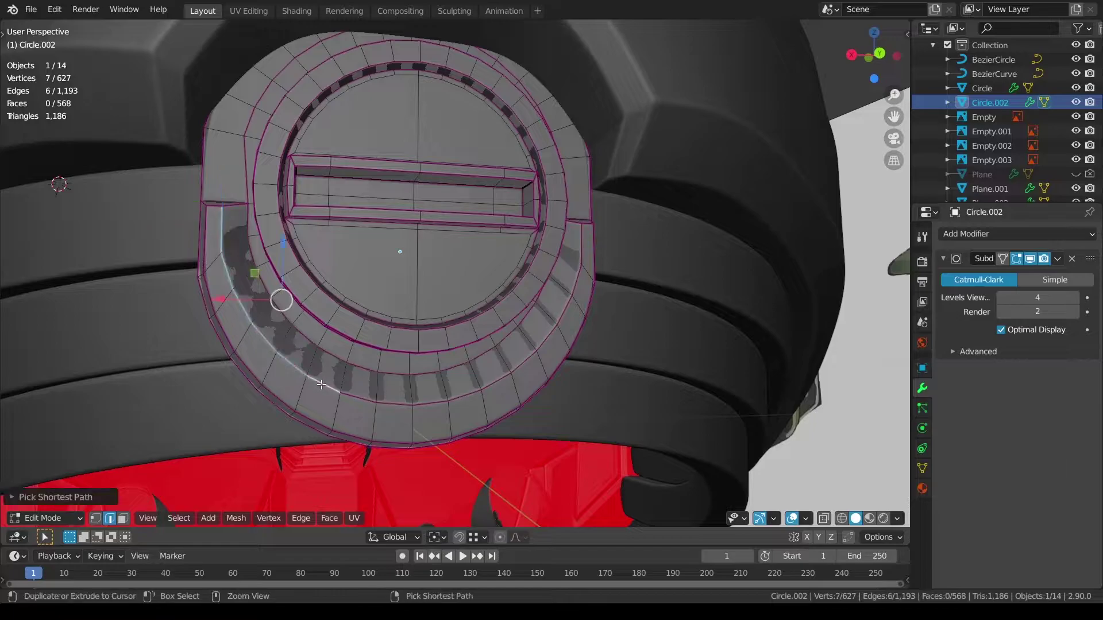
ctrl+click(467, 398)
ctrl+click(583, 233)
key(q)
click(663, 339)
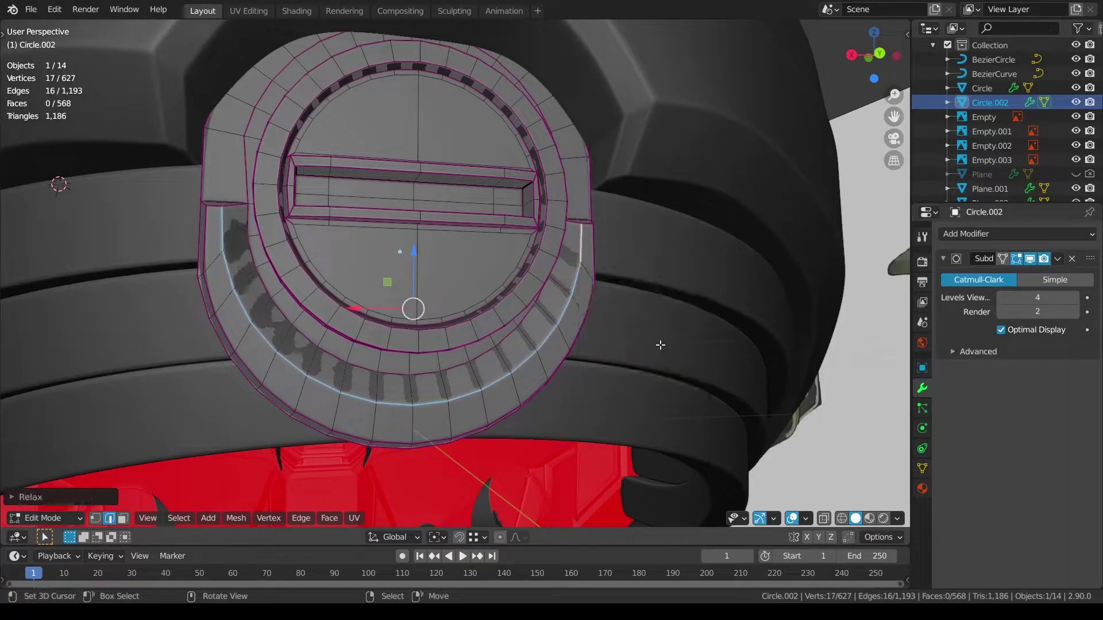
key(alt+a)
Step: Select the full outer front edge path of the lip and distribute its vertices evenly with LoopTools Space
middle_drag(659, 345, 285, 244)
ctrl+right_click(402, 419)
middle_drag(454, 418, 396, 413)
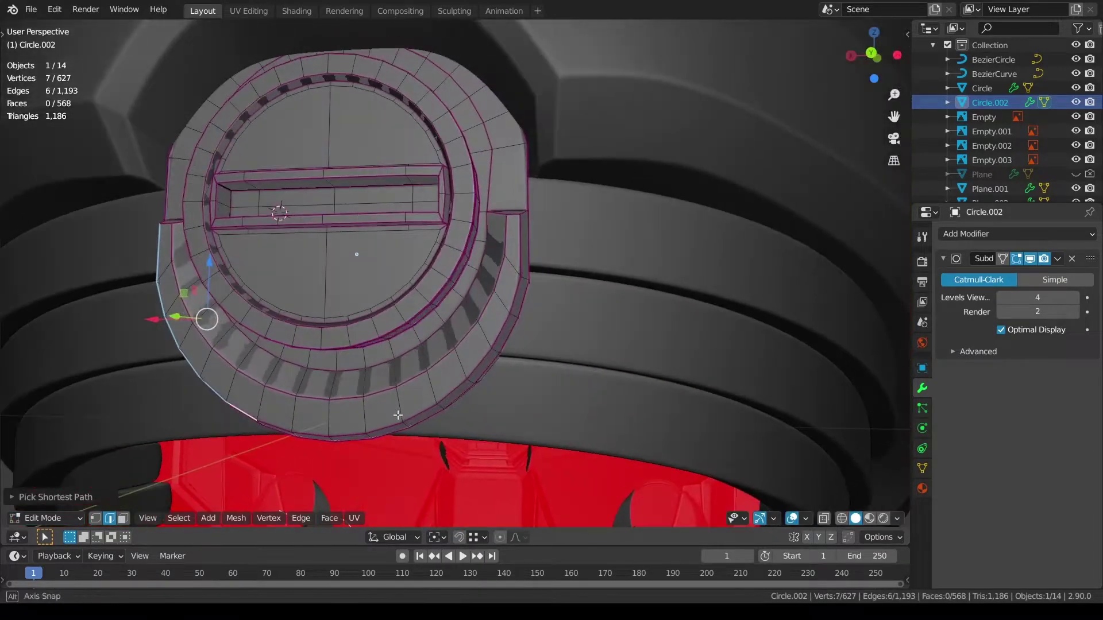
ctrl+right_click(462, 365)
key(ctrl+z)
ctrl+right_click(489, 354)
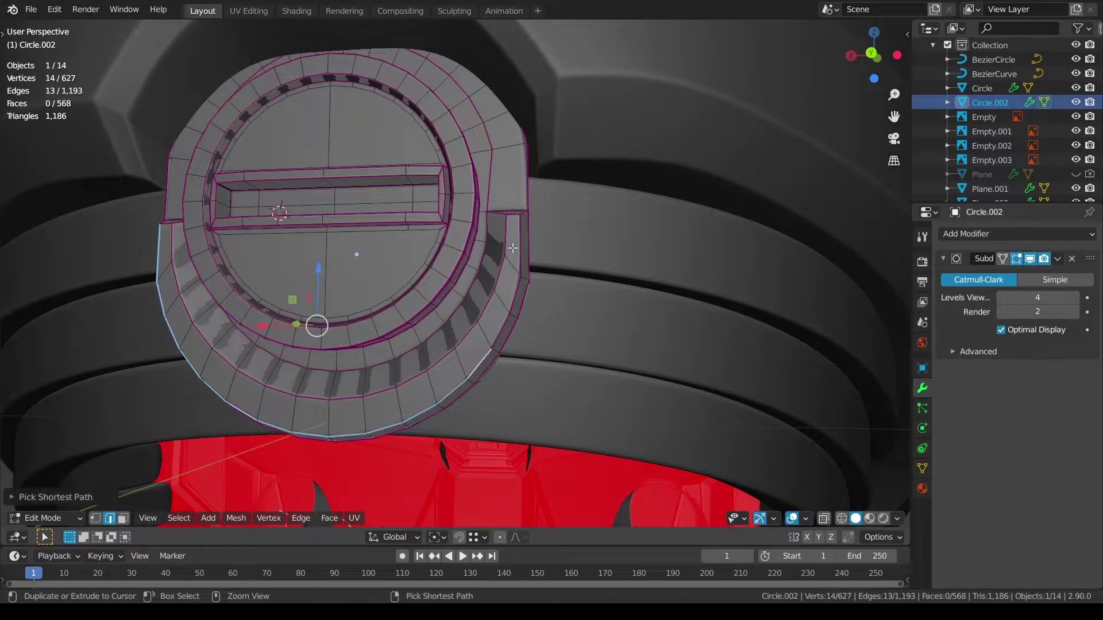
ctrl+right_click(514, 248)
key(q)
click(670, 295)
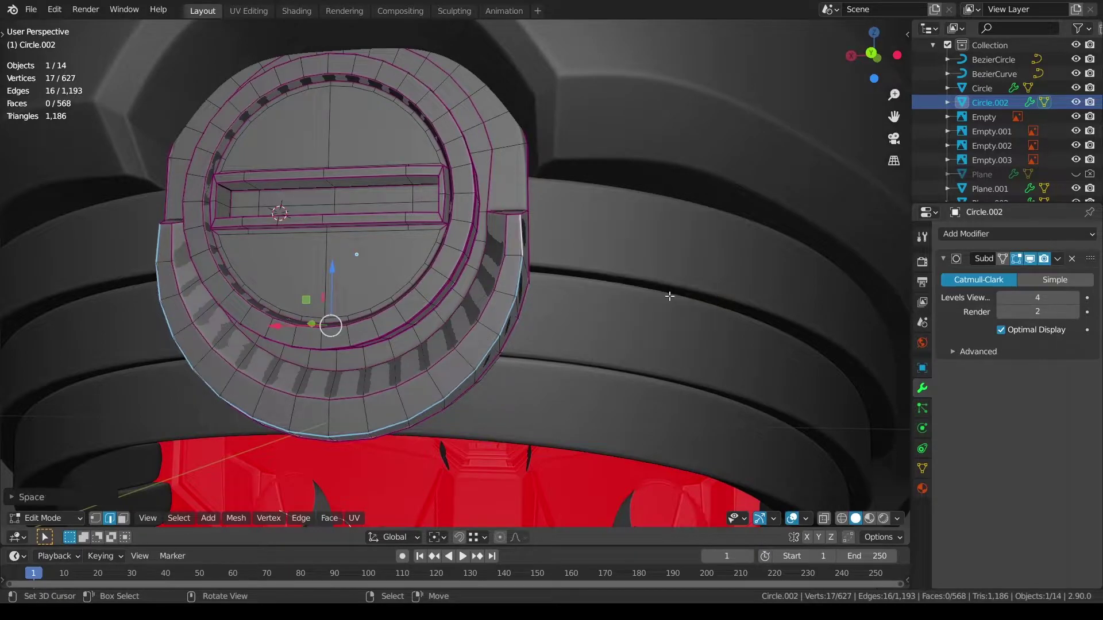
Step: Space the vertices evenly along the next edge path back on the lip's outer wall
middle_drag(670, 296, 463, 246)
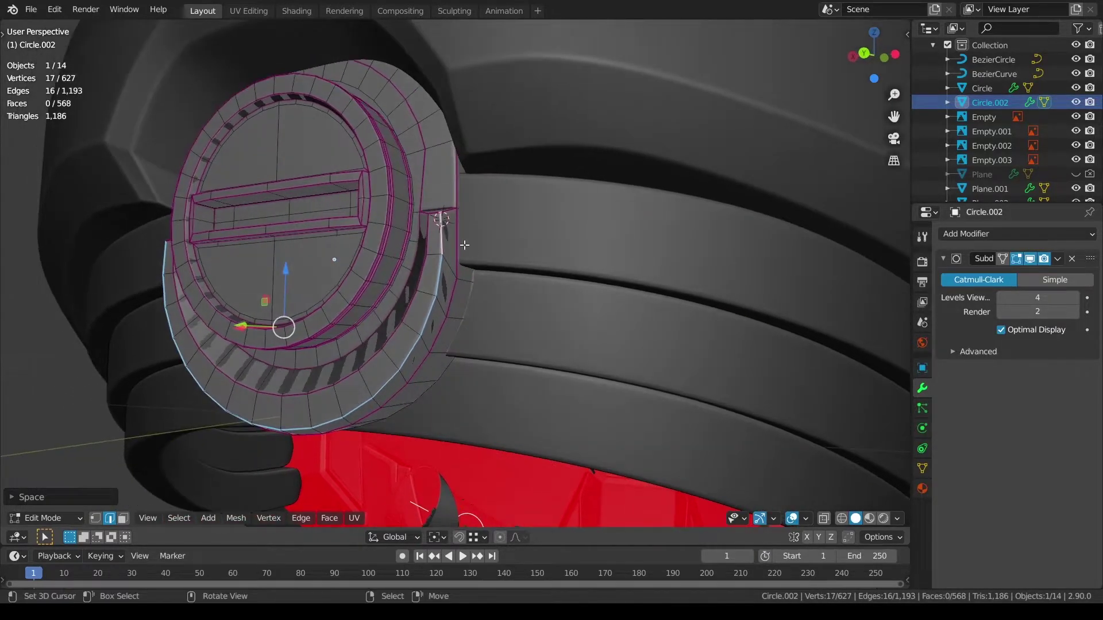
click(460, 247)
ctrl+right_click(425, 352)
middle_drag(423, 352, 544, 320)
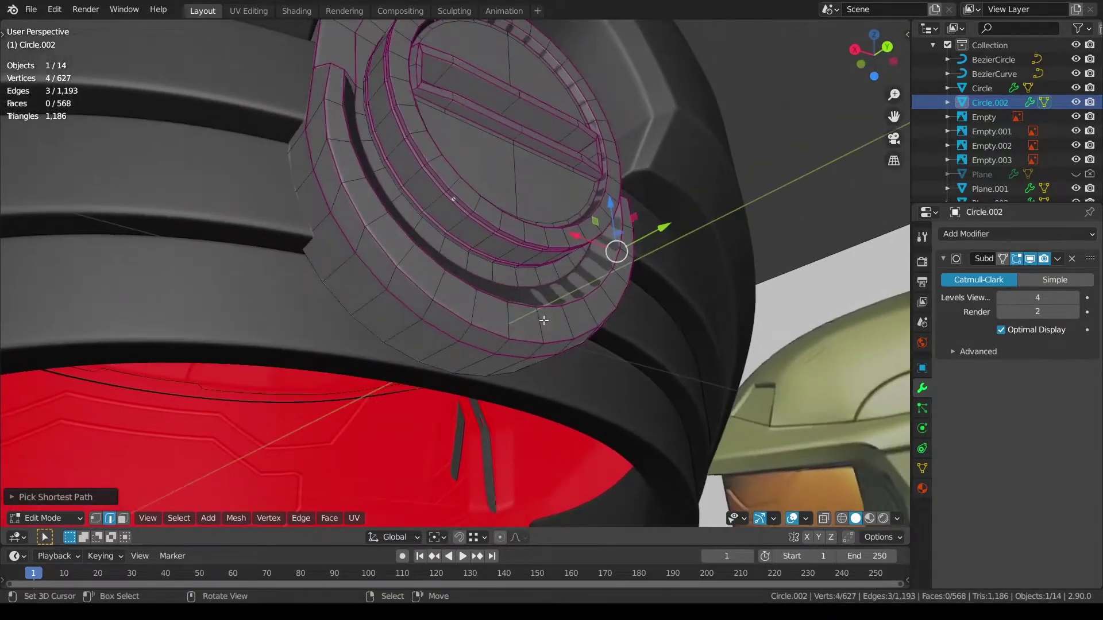
ctrl+right_click(398, 299)
middle_drag(395, 284, 391, 293)
ctrl+click(317, 152)
key(q)
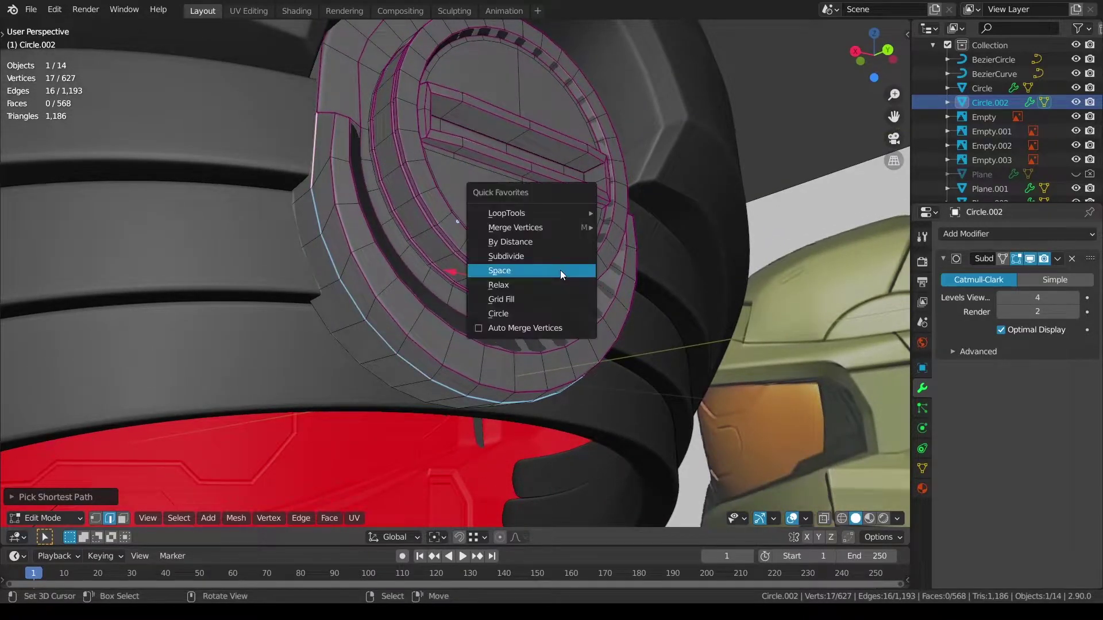
click(560, 270)
key(alt+a)
Step: Edit the main helmet shell Plane.001 and even out the vertex path along its lower rear border with LoopTools
key(Tab)
right_click(419, 346)
key(Tab)
middle_drag(422, 313, 431, 337)
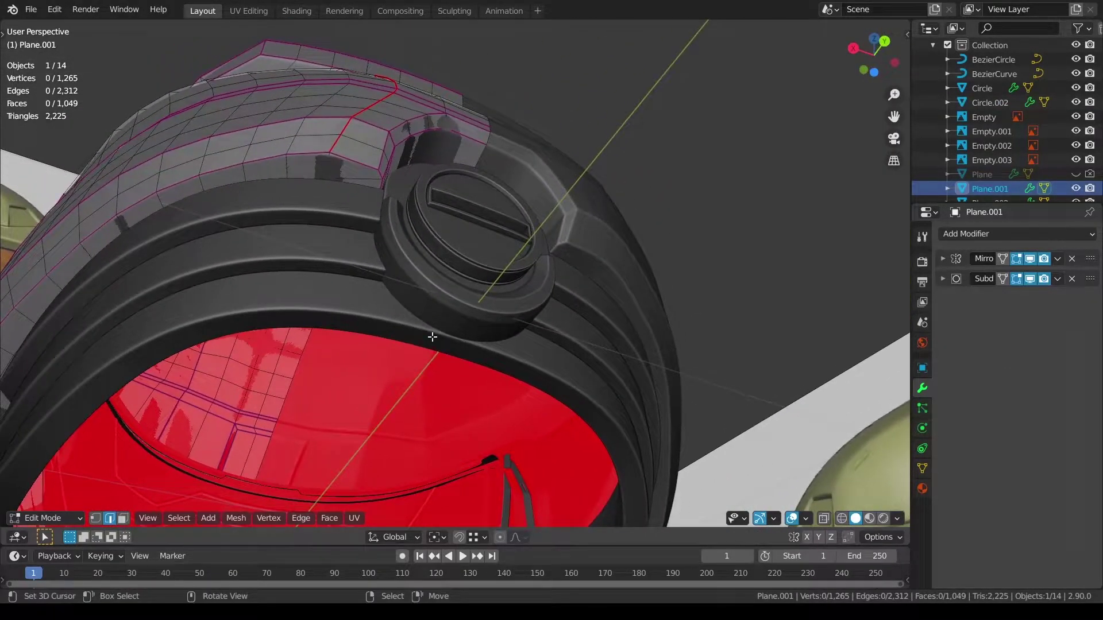
click(94, 519)
middle_drag(304, 365, 421, 351)
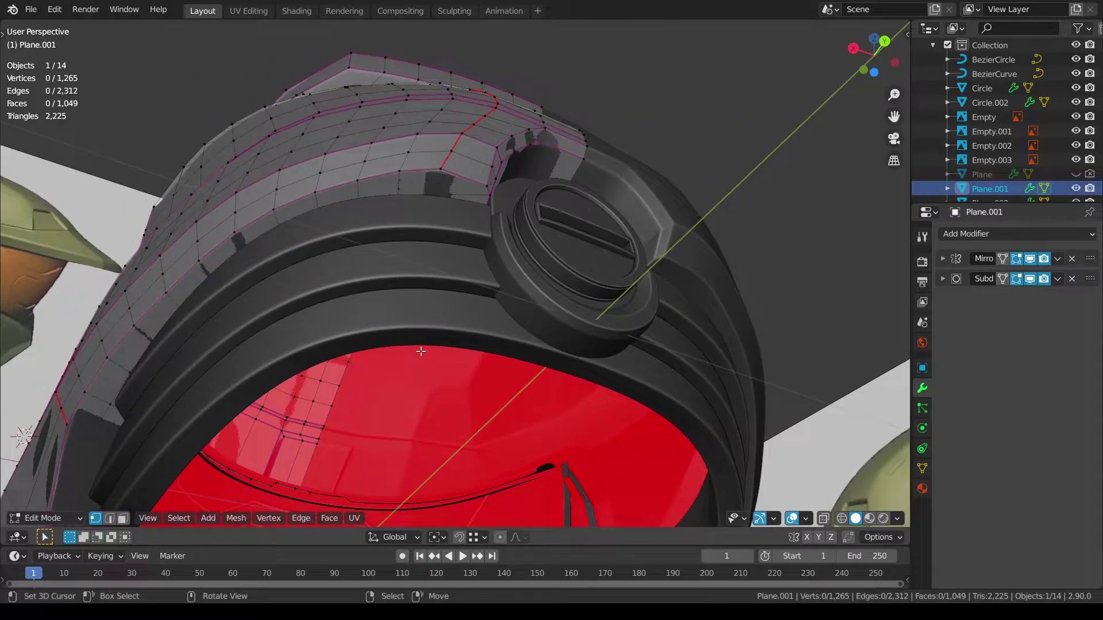
right_click(436, 170)
shift+middle_drag(436, 170, 568, 105)
ctrl+right_click(214, 350)
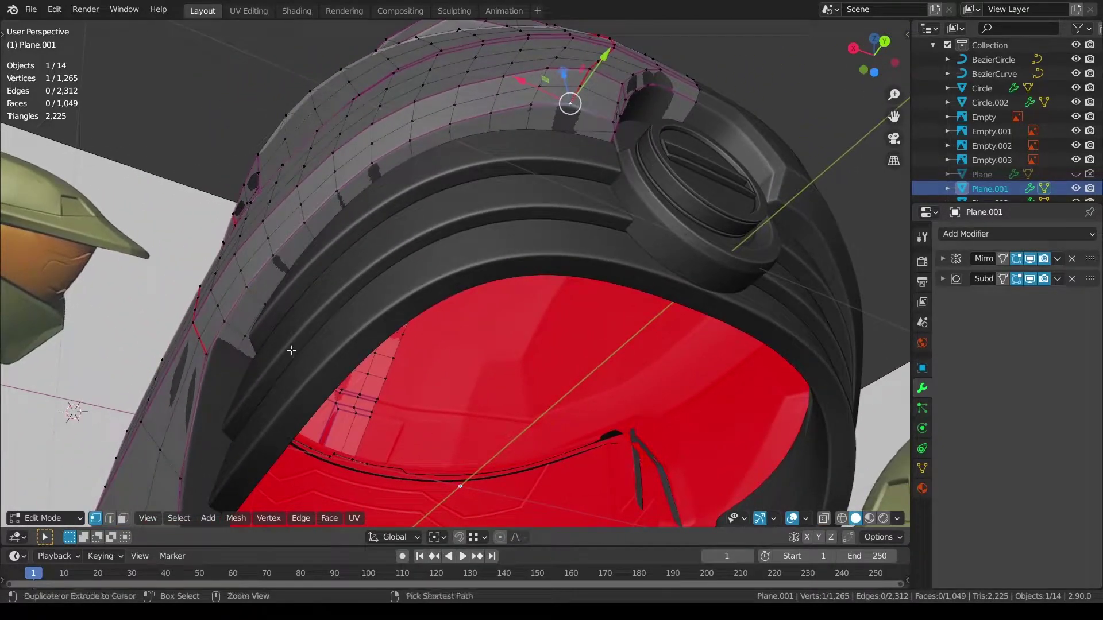
key(q)
click(567, 331)
Step: Turn off the shell's Subdivision viewport display, and inspect the helmet's side around the hexagon-patterned cylinder
middle_drag(633, 295, 517, 402)
click(1027, 281)
middle_drag(577, 299, 649, 344)
key(ctrl+Tab)
click(589, 301)
key(ctrl+Tab)
click(566, 355)
middle_drag(462, 359, 613, 296)
scroll(613, 295, up, 3)
middle_drag(433, 379, 439, 374)
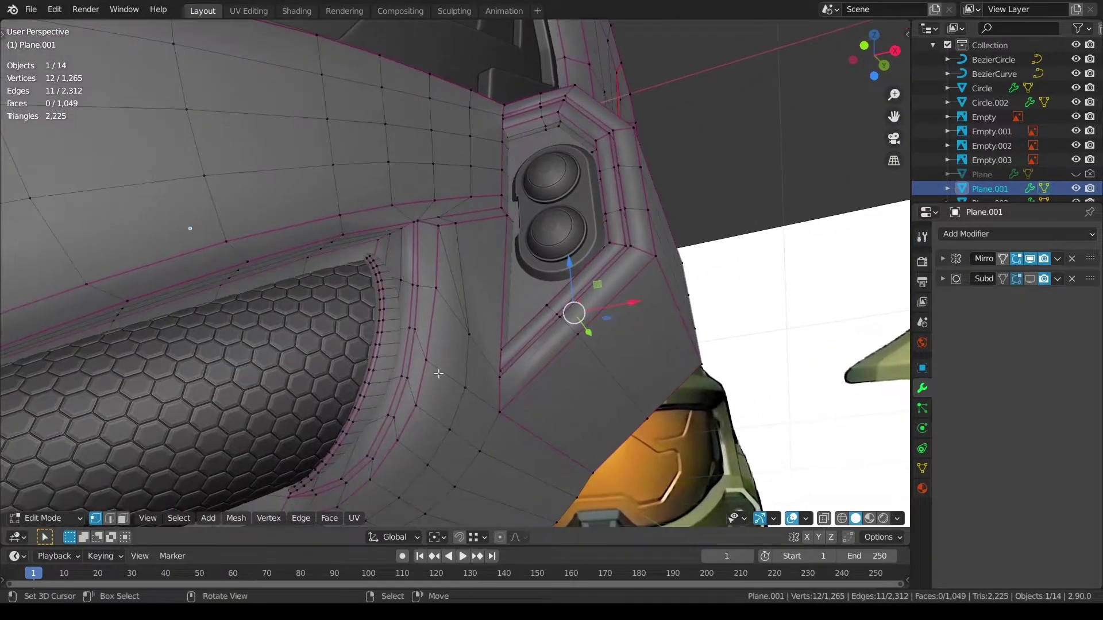
Step: Select the linked rim pieces at both ends of the hexagon-patterned cylinder and hide the rest of the shell mesh
key(l)
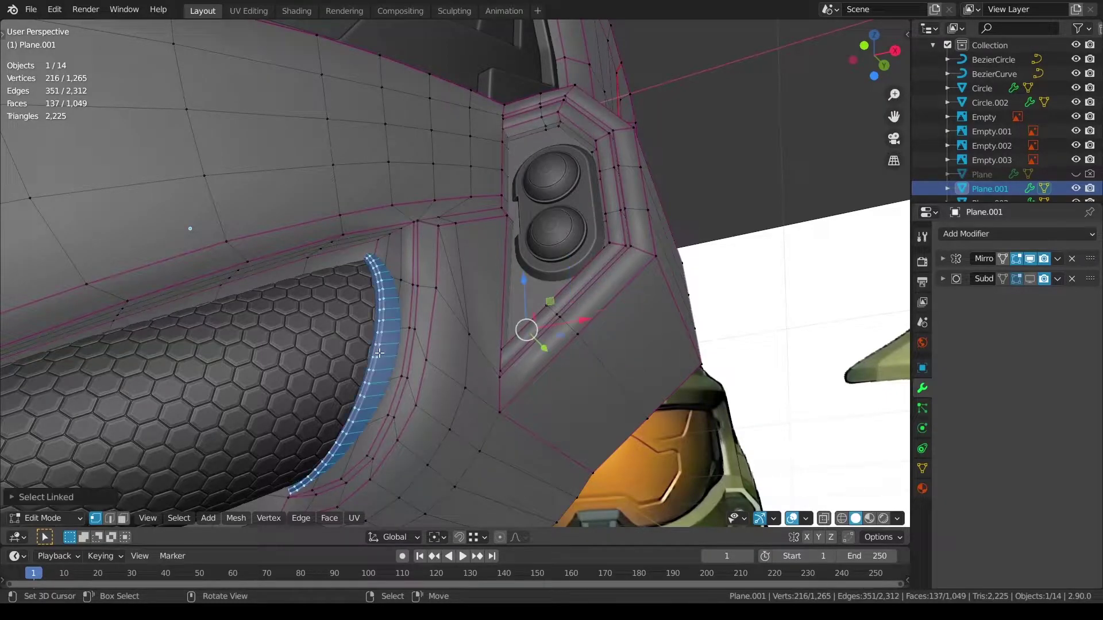
middle_drag(379, 353, 286, 368)
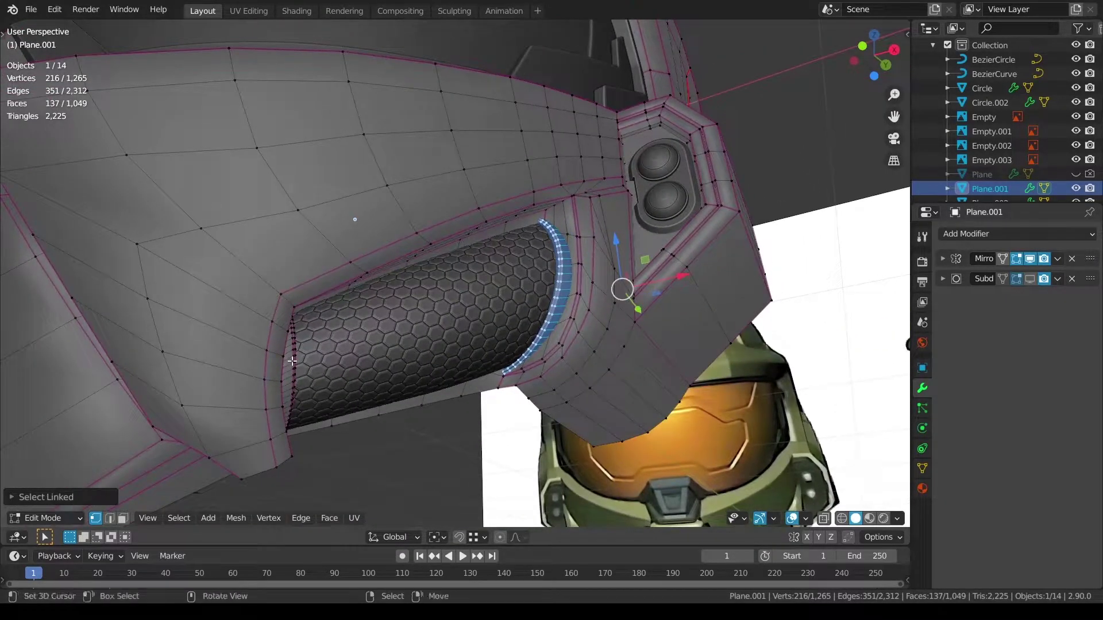
key(l)
key(shift+h)
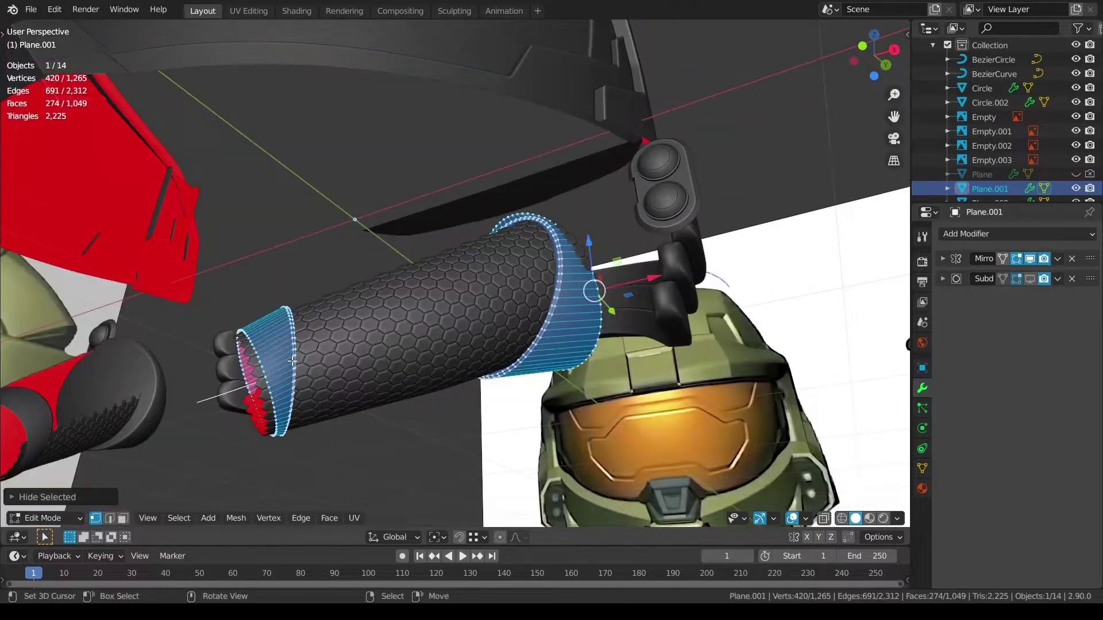
key(alt+a)
scroll(293, 360, up, 5)
scroll(333, 353, down, 3)
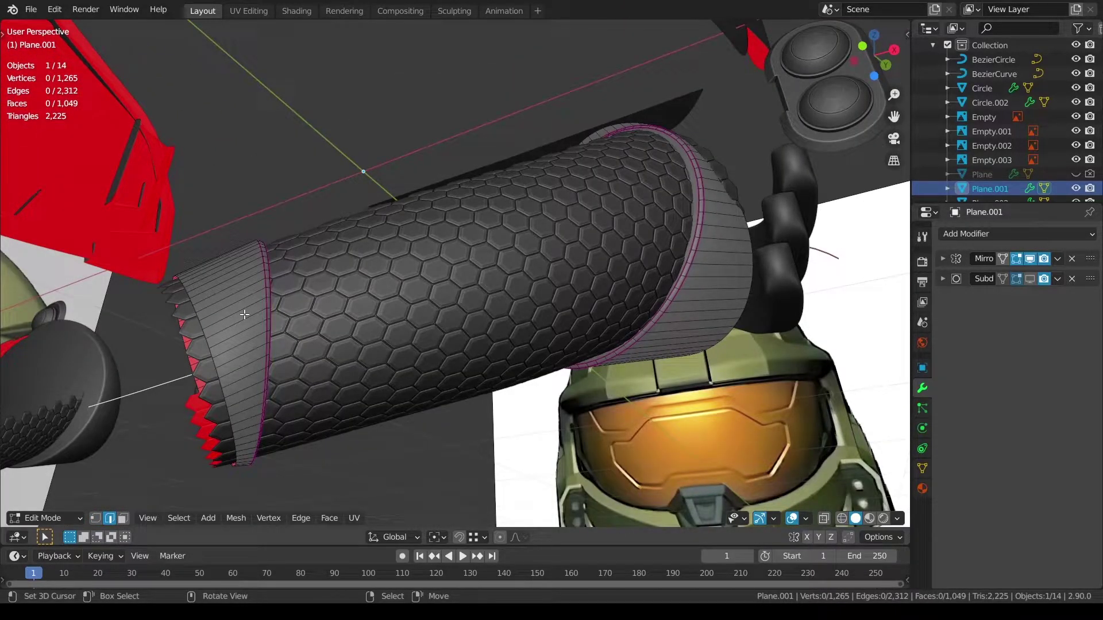
scroll(244, 314, up, 4)
scroll(244, 315, down, 4)
scroll(257, 302, up, 4)
Step: Isolate the shell object in Local View, and hide the stray curved edge strip beside the two rims
key(KP_Divide)
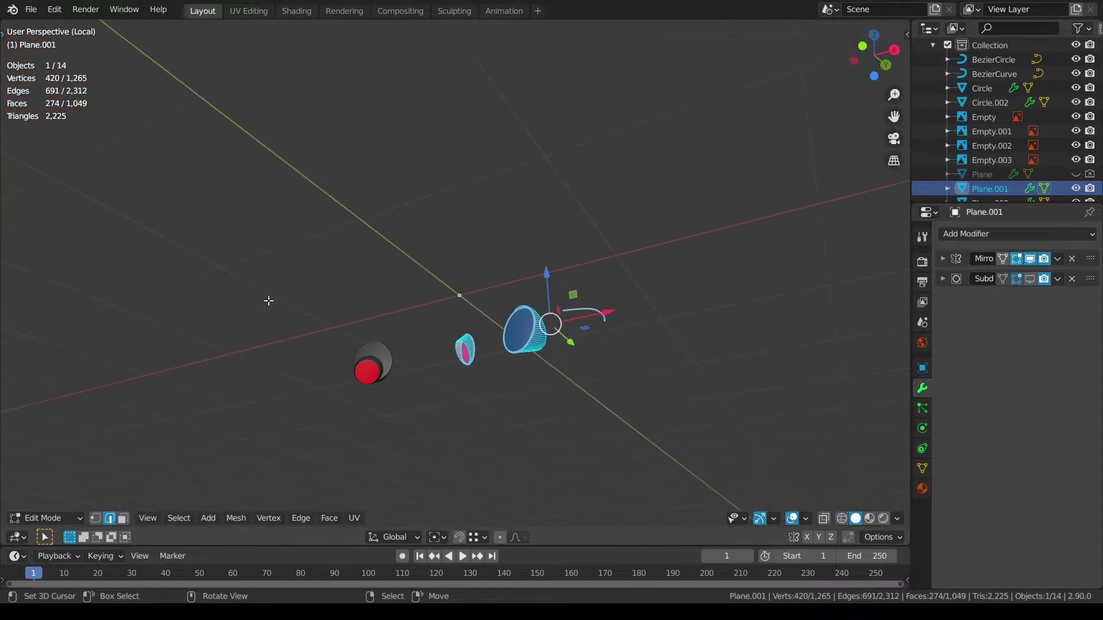
mouse_move(269, 301)
middle_down()
mouse_move(451, 293)
mouse_move(605, 268)
middle_up()
key(z)
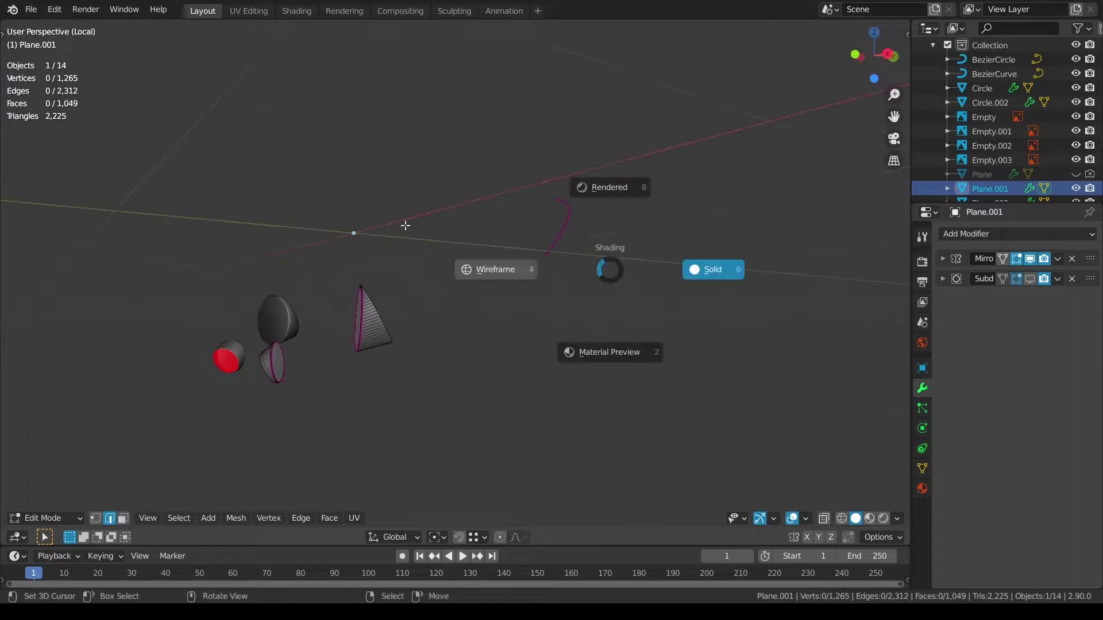
click(404, 224)
drag(511, 175, 637, 332)
key(h)
scroll(471, 305, up, 4)
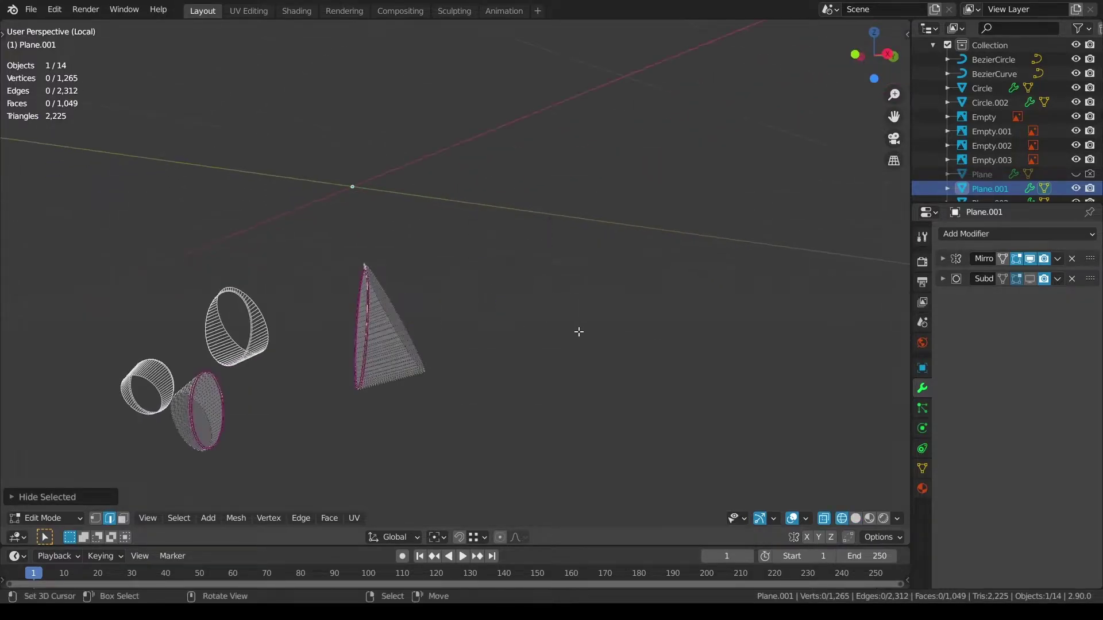
key(shift+z)
scroll(570, 331, up, 2)
middle_drag(570, 331, 508, 363)
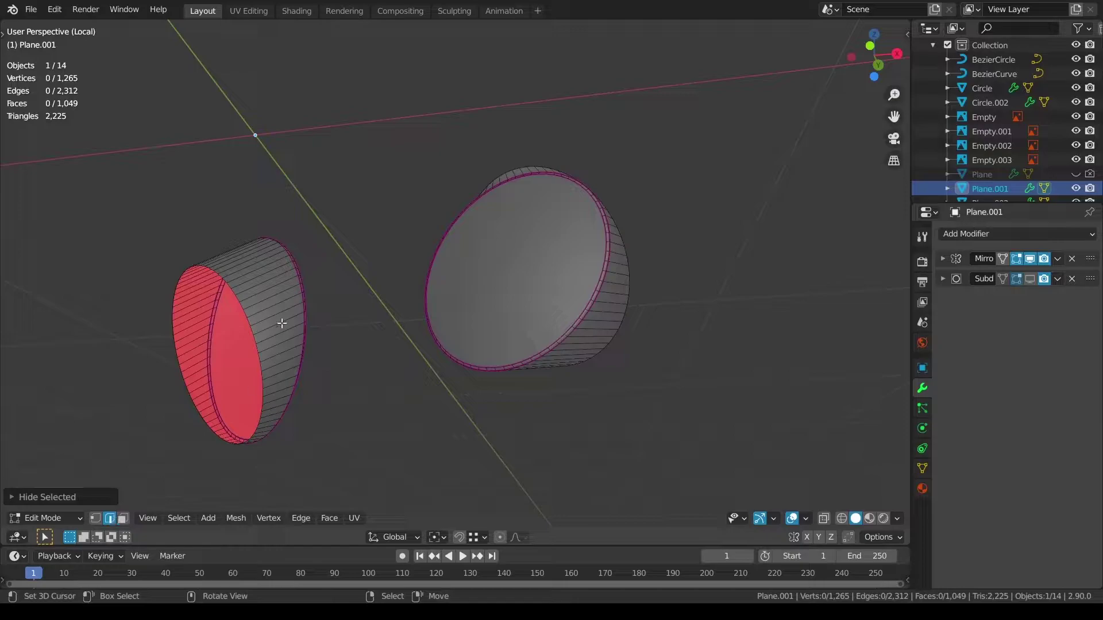
Step: Isolate the smaller end rim by hiding the other geometry, and frame it in the view
key(l)
key(shift+h)
key(KP_Decimal)
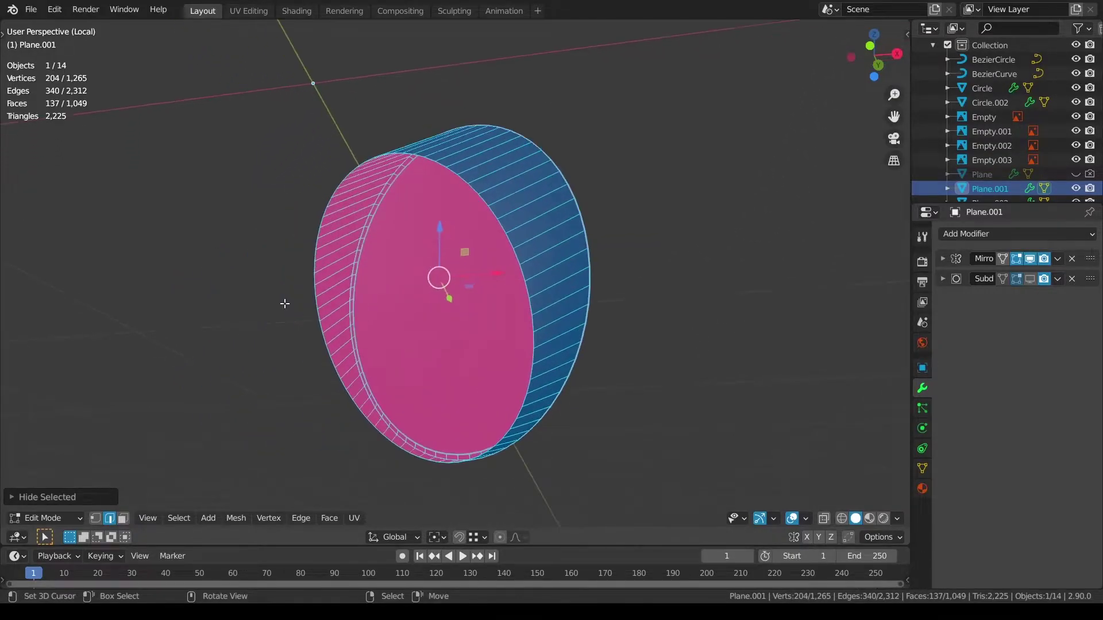
key(alt+a)
Step: Select every second edge across the small rim's side wall and creased border, and dissolve the selected edges
middle_drag(402, 267, 418, 329)
click(418, 329)
shift+right_click(436, 360)
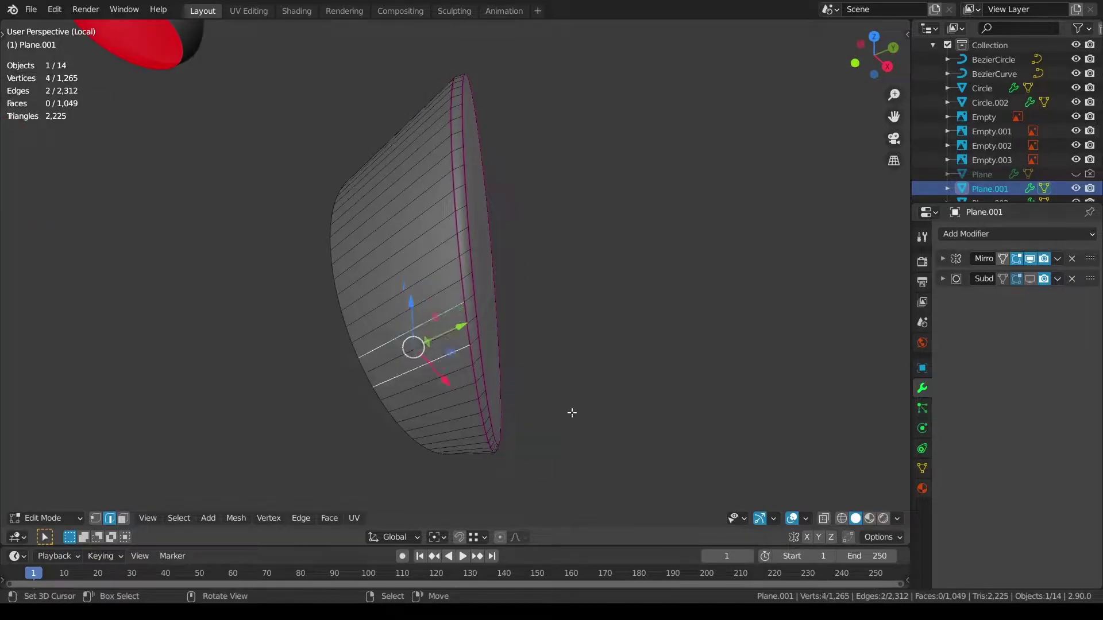
key(ctrl+shift+KP_Add)
key(ctrl+shift+KP_Add)
key(ctrl+shift+KP_Add)
key(ctrl+shift+KP_Add)
key(ctrl+shift+KP_Add)
key(ctrl+shift+KP_Add)
key(ctrl+shift+KP_Add)
key(ctrl+shift+KP_Add)
key(ctrl+shift+KP_Add)
key(ctrl+shift+KP_Add)
key(ctrl+shift+KP_Add)
key(ctrl+shift+KP_Add)
key(ctrl+shift+KP_Add)
key(ctrl+shift+KP_Add)
key(ctrl+shift+KP_Add)
key(ctrl+shift+KP_Add)
key(ctrl+shift+KP_Add)
key(ctrl+shift+KP_Add)
key(ctrl+shift+KP_Add)
key(ctrl+shift+KP_Add)
key(ctrl+shift+KP_Add)
key(ctrl+shift+KP_Add)
key(ctrl+shift+KP_Add)
key(ctrl+shift+KP_Add)
key(ctrl+shift+KP_Add)
key(ctrl+shift+KP_Add)
key(ctrl+shift+KP_Add)
key(ctrl+shift+KP_Add)
key(ctrl+shift+KP_Add)
key(ctrl+shift+KP_Add)
key(ctrl+shift+KP_Add)
key(ctrl+shift+KP_Add)
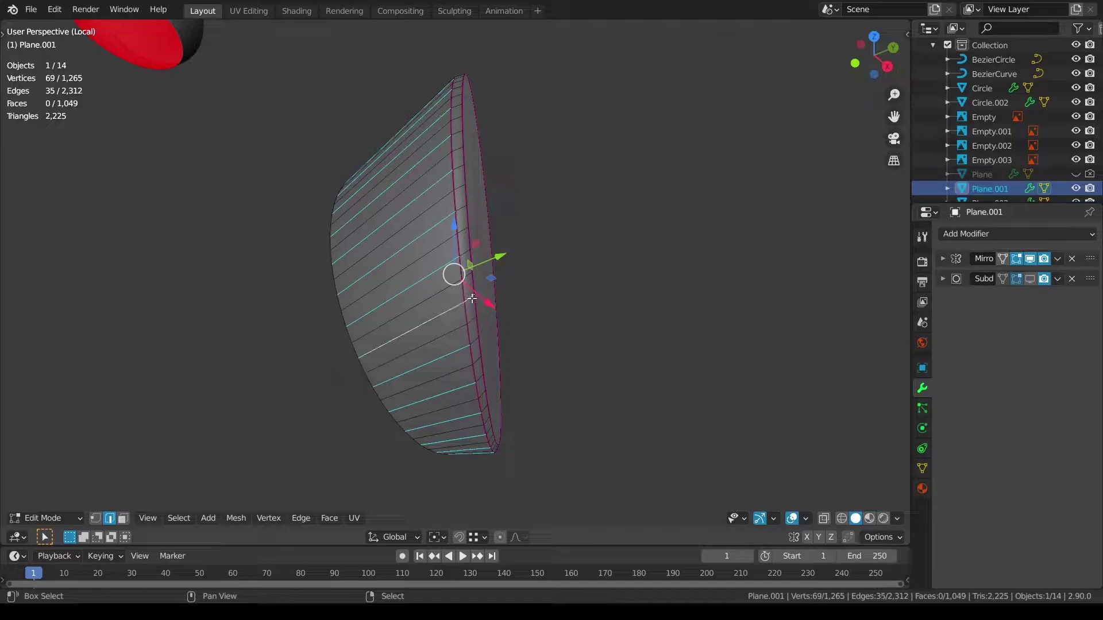
key(ctrl+shift+KP_Add)
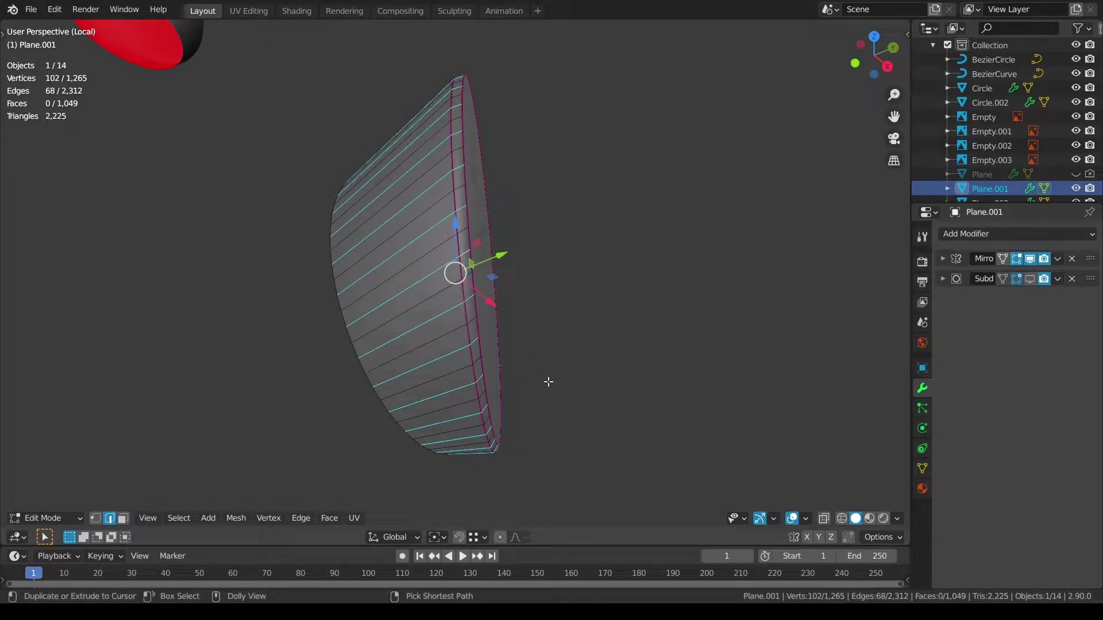
key(ctrl+x)
Step: Select every second remaining edge around the small rim's side wall and creased border, and dissolve the selection
middle_drag(548, 382, 432, 262)
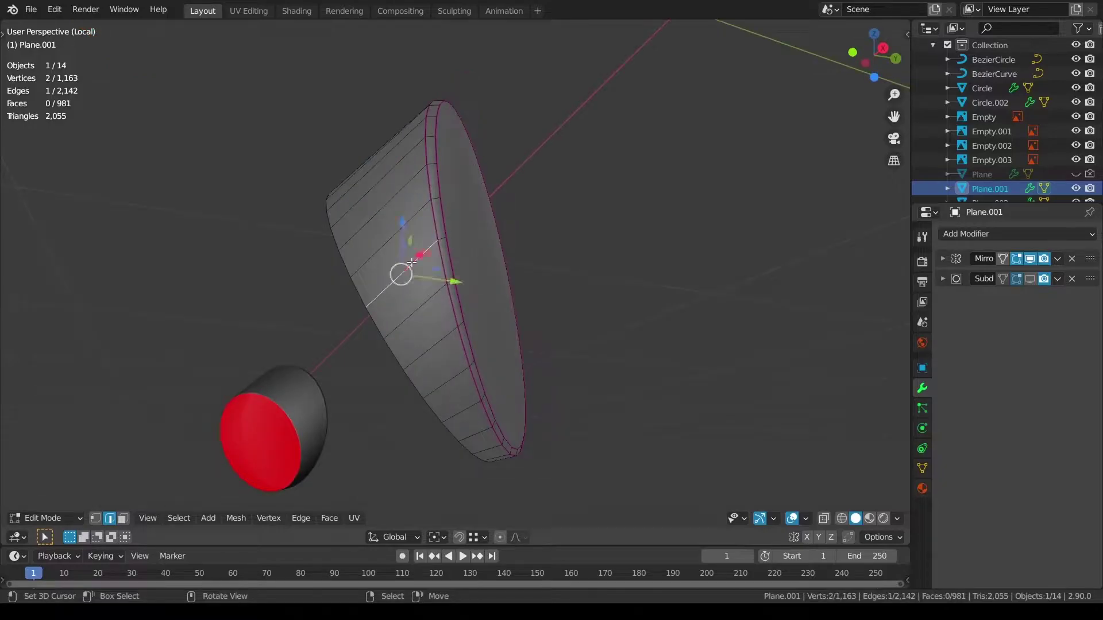
key(ctrl+shift+KP_Add)
key(ctrl+shift+KP_Add)
key(ctrl+shift+KP_Add)
key(ctrl+shift+KP_Add)
key(ctrl+shift+KP_Add)
key(ctrl+shift+KP_Add)
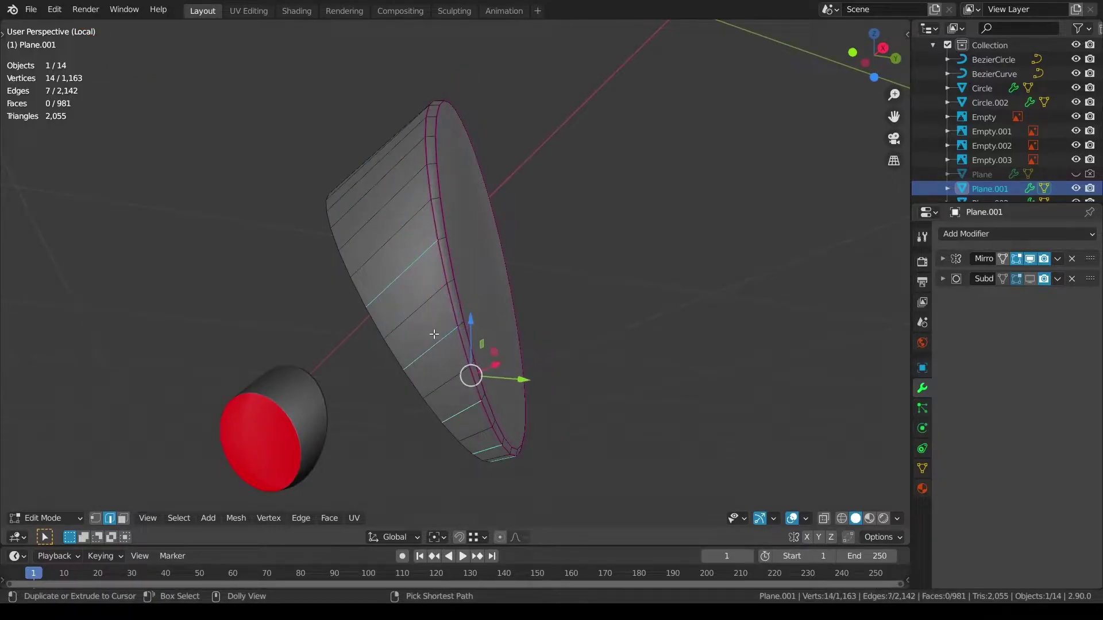
key(ctrl+shift+KP_Add)
key(ctrl+shift+KP_Add)
key(ctrl+shift+KP_Add)
key(ctrl+shift+KP_Add)
key(ctrl+shift+KP_Add)
key(ctrl+shift+KP_Add)
key(ctrl+shift+KP_Add)
key(ctrl+shift+KP_Add)
key(ctrl+shift+KP_Add)
key(ctrl+shift+KP_Add)
key(ctrl+shift+KP_Add)
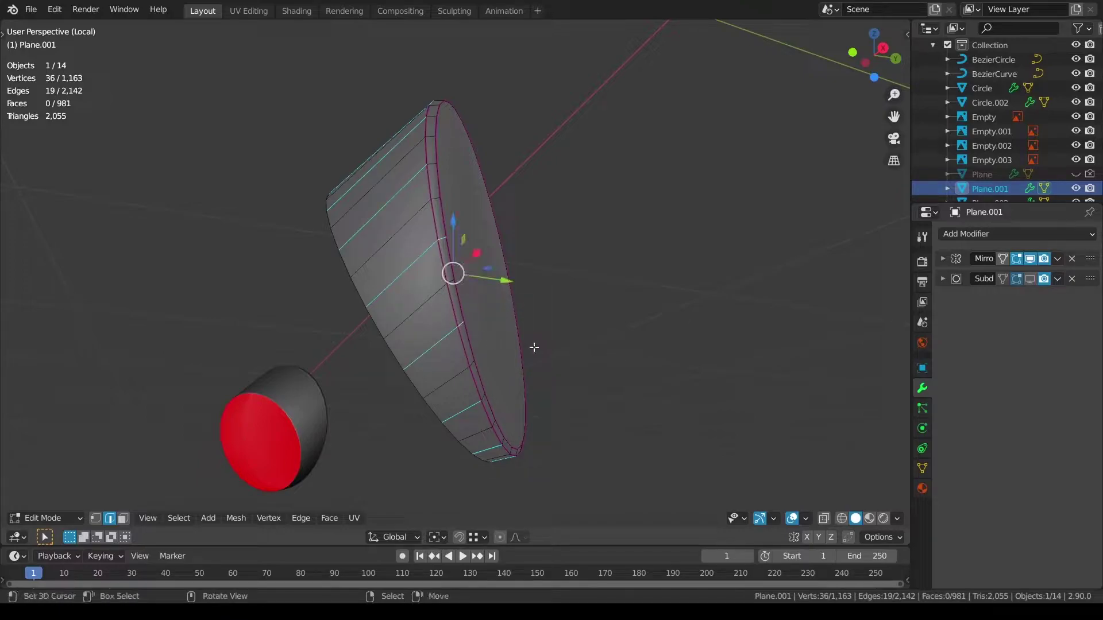
key(ctrl+shift+KP_Add)
key(ctrl+shift+KP_Add)
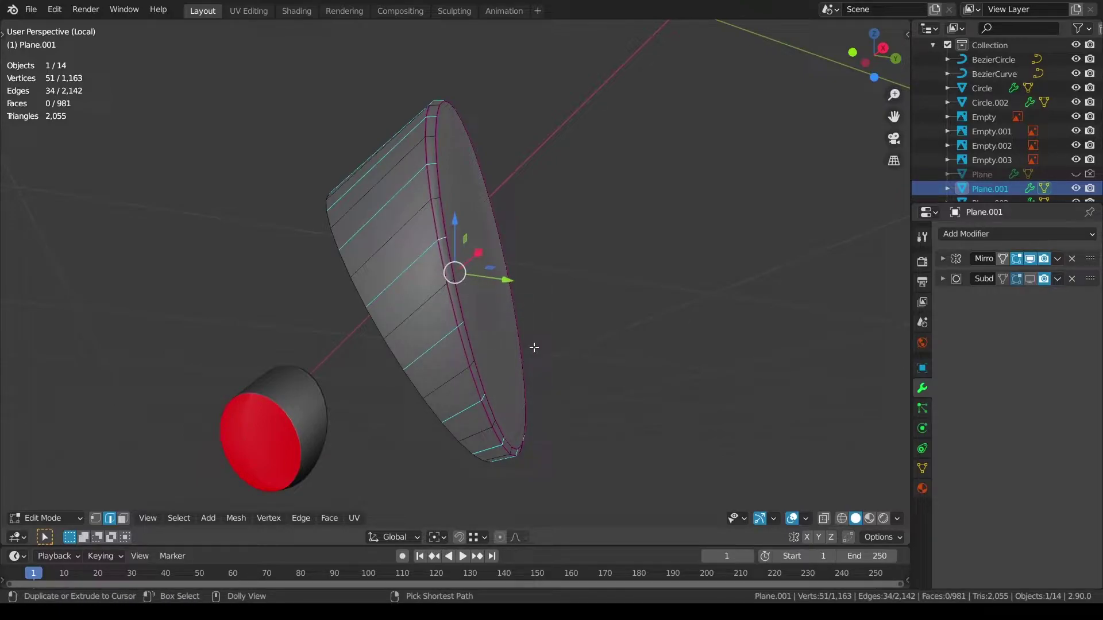
key(ctrl+x)
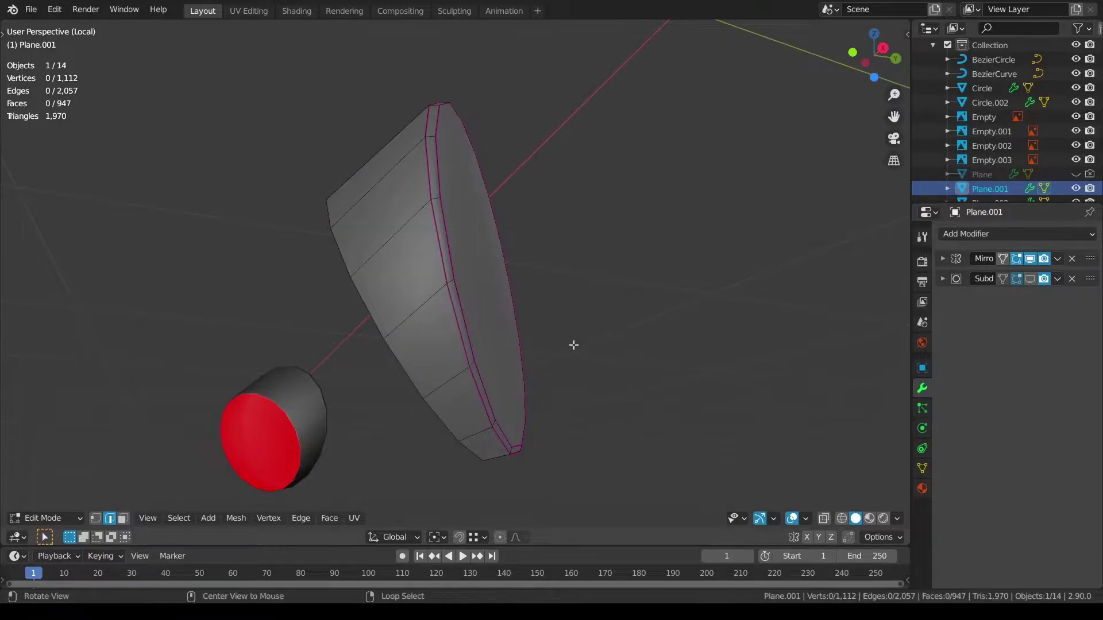
Step: Reveal the hidden shell geometry, and isolate the larger rim by hiding everything else
key(alt+h)
scroll(574, 345, down, 4)
key(alt+a)
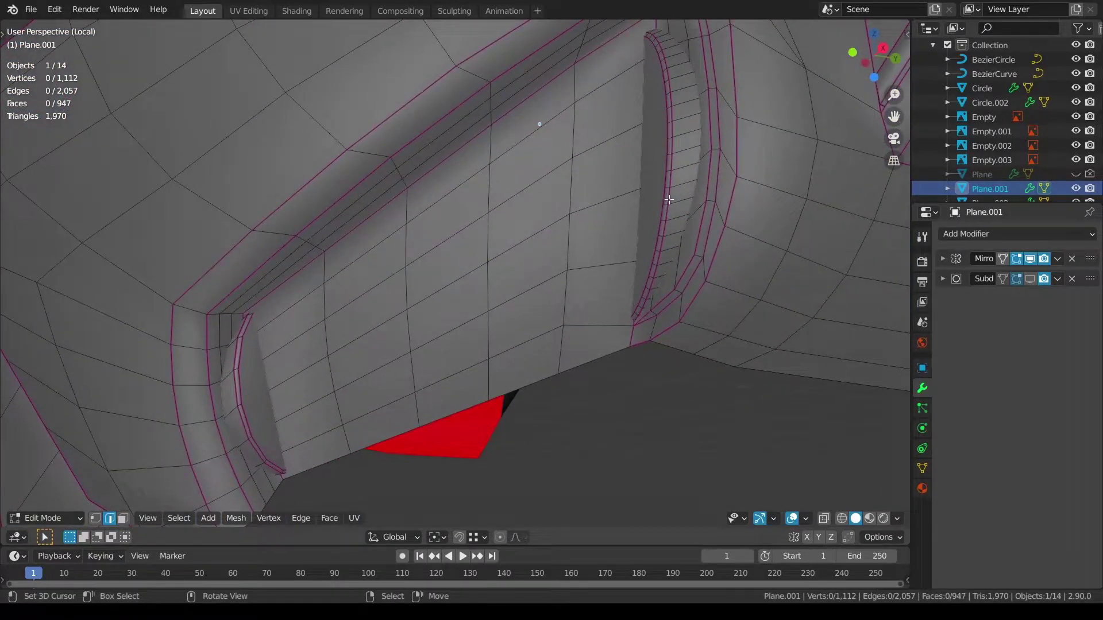
key(c)
drag(668, 199, 670, 182)
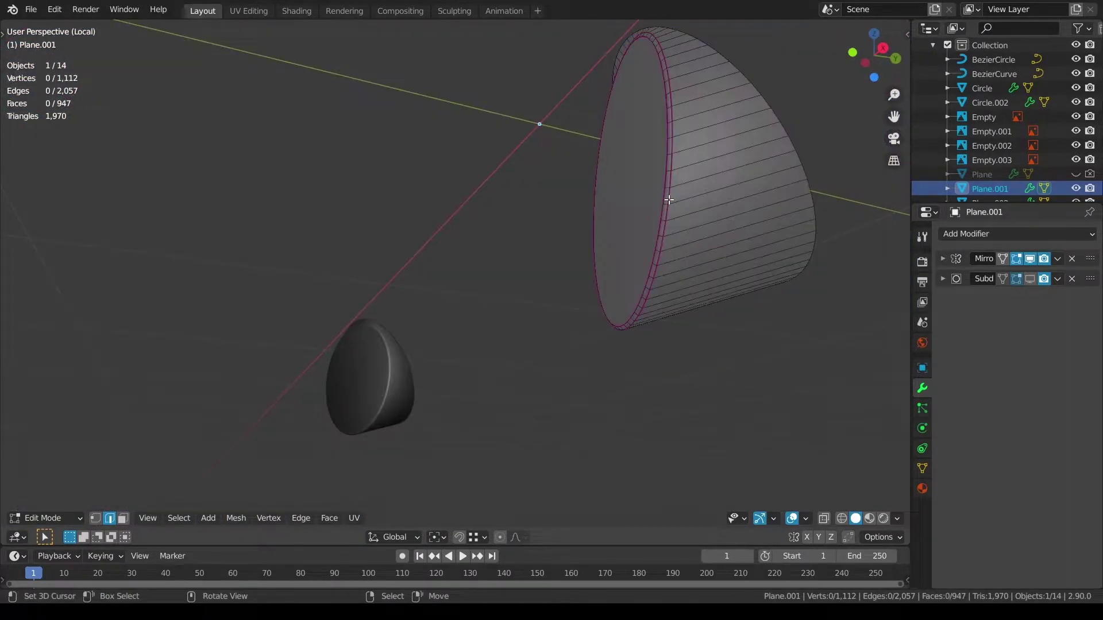
middle_drag(661, 201, 565, 258)
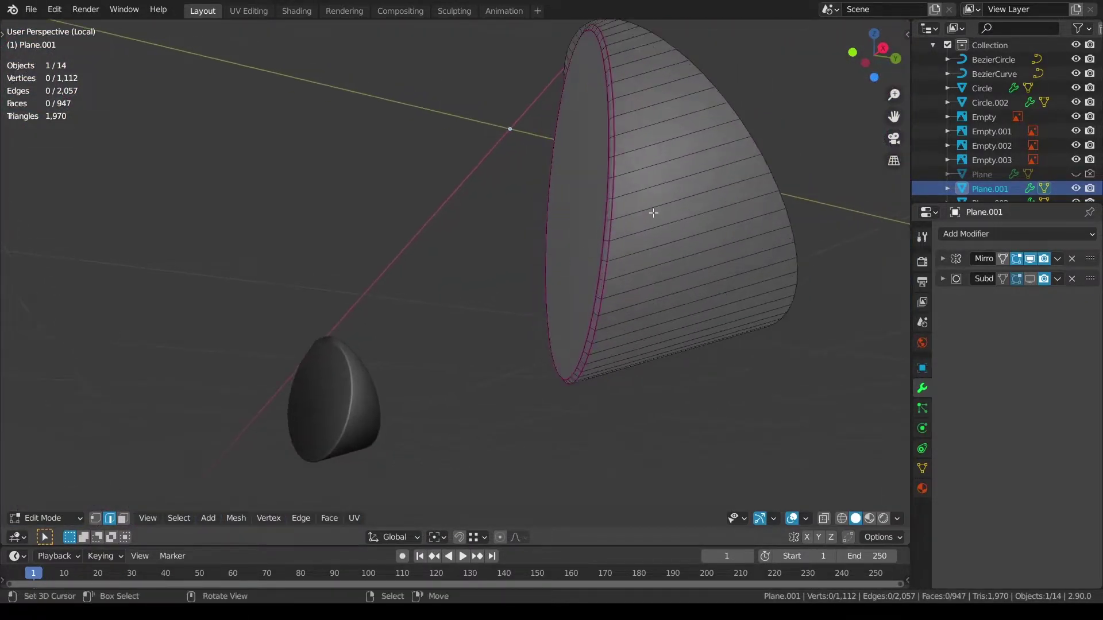
Step: Dissolve every second edge around the larger rim's side wall and across its creased border
shift+right_click(657, 242)
key(ctrl+shift+KP_Add)
key(ctrl+shift+KP_Add)
key(ctrl+shift+KP_Add)
key(ctrl+shift+KP_Add)
key(ctrl+shift+KP_Add)
key(ctrl+shift+KP_Add)
key(ctrl+shift+KP_Add)
key(ctrl+shift+KP_Add)
key(ctrl+shift+KP_Add)
key(ctrl+shift+KP_Add)
key(ctrl+shift+KP_Add)
key(ctrl+shift+KP_Add)
key(ctrl+shift+KP_Add)
key(ctrl+shift+KP_Add)
key(ctrl+shift+KP_Add)
key(ctrl+shift+KP_Add)
key(ctrl+shift+KP_Add)
key(ctrl+shift+KP_Add)
key(ctrl+shift+KP_Add)
key(ctrl+shift+KP_Add)
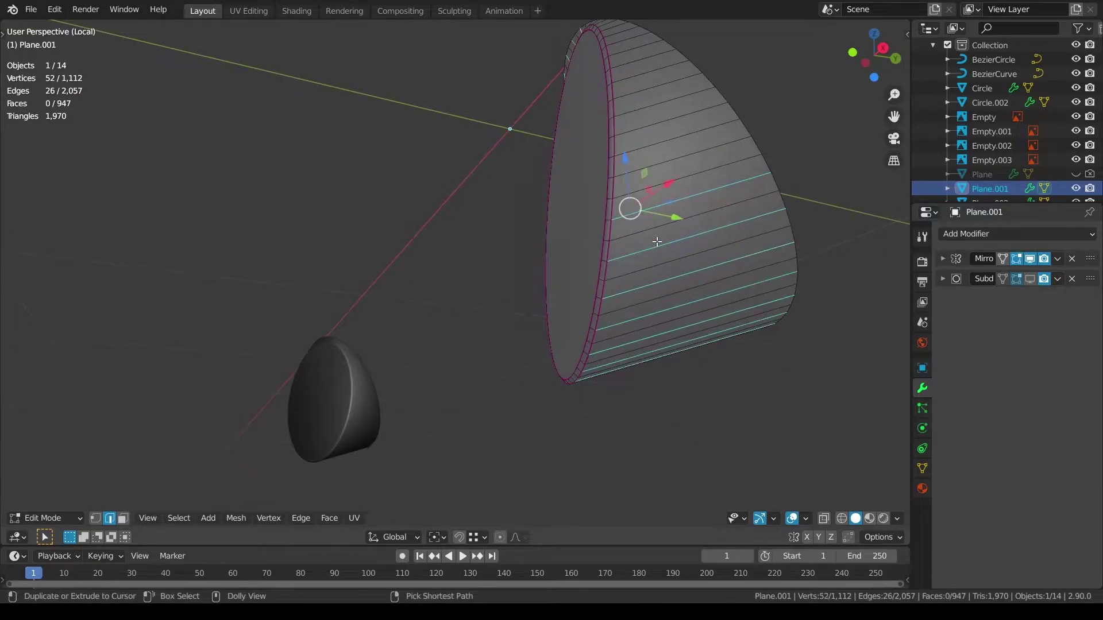
key(ctrl+x)
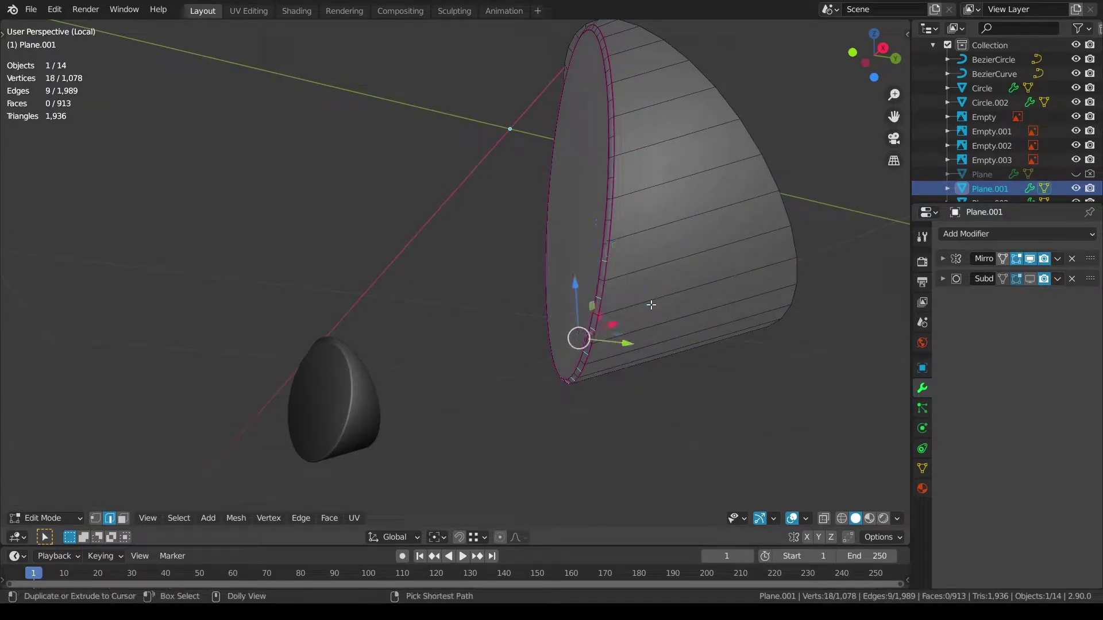
key(ctrl+x)
Step: Select every second remaining edge along the larger rim's side wall and dissolve the selected edges
right_click(652, 229)
shift+right_click(652, 297)
key(ctrl+shift+KP_Add)
key(ctrl+shift+KP_Add)
key(ctrl+shift+KP_Add)
key(ctrl+shift+KP_Add)
key(ctrl+shift+KP_Add)
key(ctrl+shift+KP_Add)
key(ctrl+shift+KP_Add)
key(ctrl+shift+KP_Add)
key(ctrl+shift+KP_Add)
key(ctrl+shift+KP_Add)
key(ctrl+shift+KP_Add)
key(ctrl+shift+KP_Add)
key(ctrl+shift+KP_Add)
key(ctrl+shift+KP_Add)
key(ctrl+shift+KP_Add)
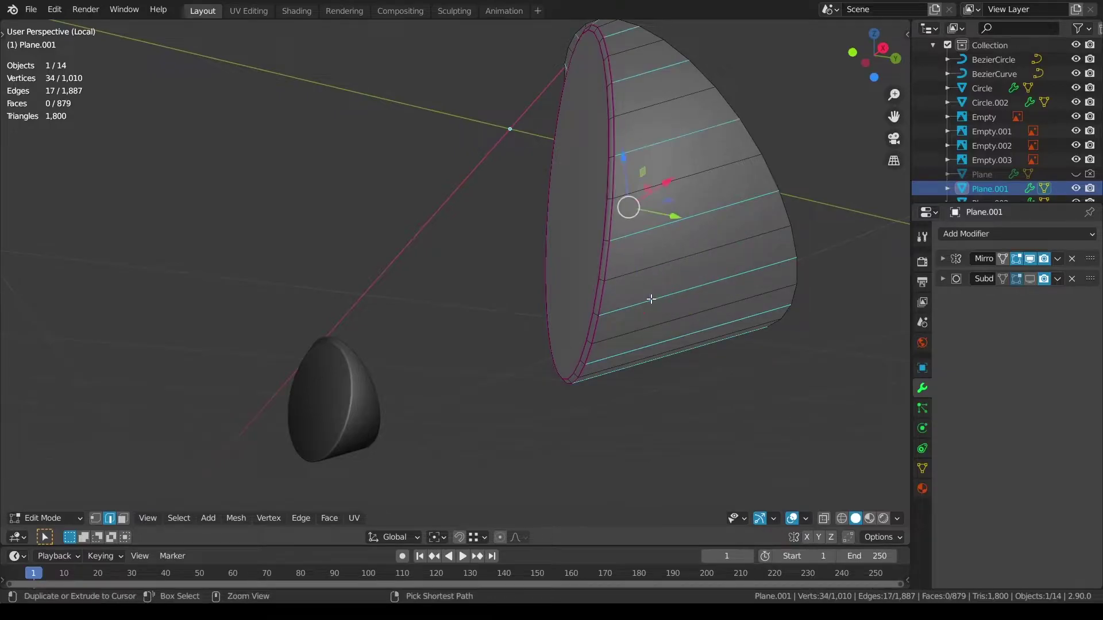
key(ctrl+x)
Step: Select every second remaining short edge crossing the larger rim's creased border and dissolve the selected edges
right_click(607, 244)
shift+right_click(599, 314)
key(ctrl+shift+KP_Add)
key(ctrl+shift+KP_Add)
key(ctrl+shift+KP_Add)
key(ctrl+shift+KP_Add)
key(ctrl+shift+KP_Add)
key(ctrl+shift+KP_Add)
key(ctrl+shift+KP_Add)
key(ctrl+shift+KP_Add)
key(ctrl+shift+KP_Add)
key(ctrl+shift+KP_Add)
key(ctrl+shift+KP_Add)
key(ctrl+shift+KP_Add)
key(ctrl+shift+KP_Add)
key(ctrl+shift+KP_Add)
key(ctrl+shift+KP_Add)
key(ctrl+x)
Step: Reveal all hidden shell geometry and clear the selection
key(a)
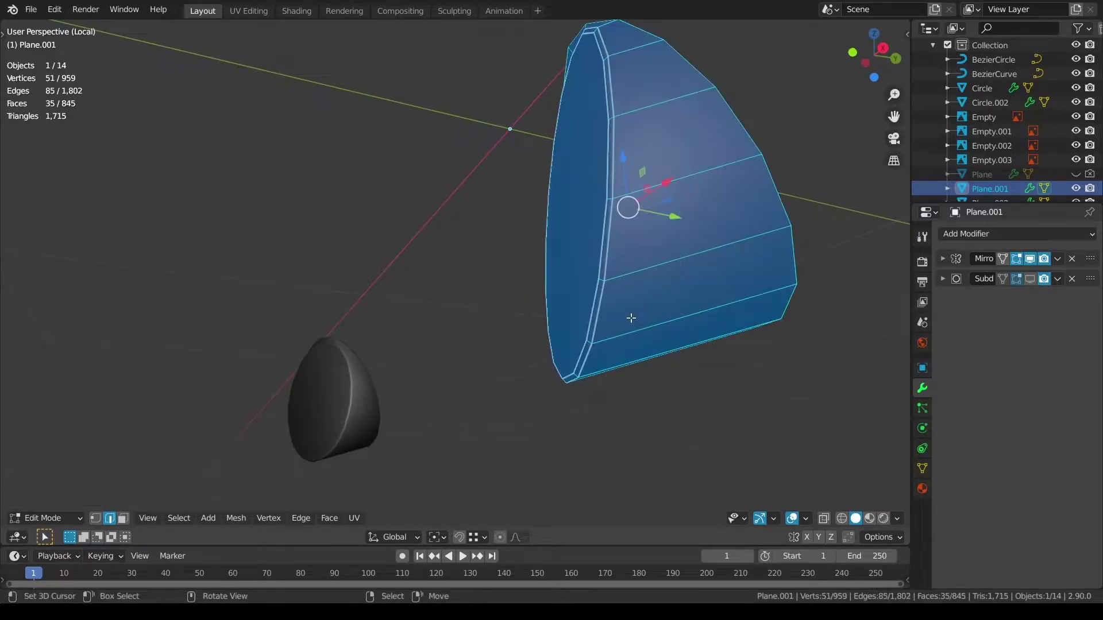
key(a)
key(alt+h)
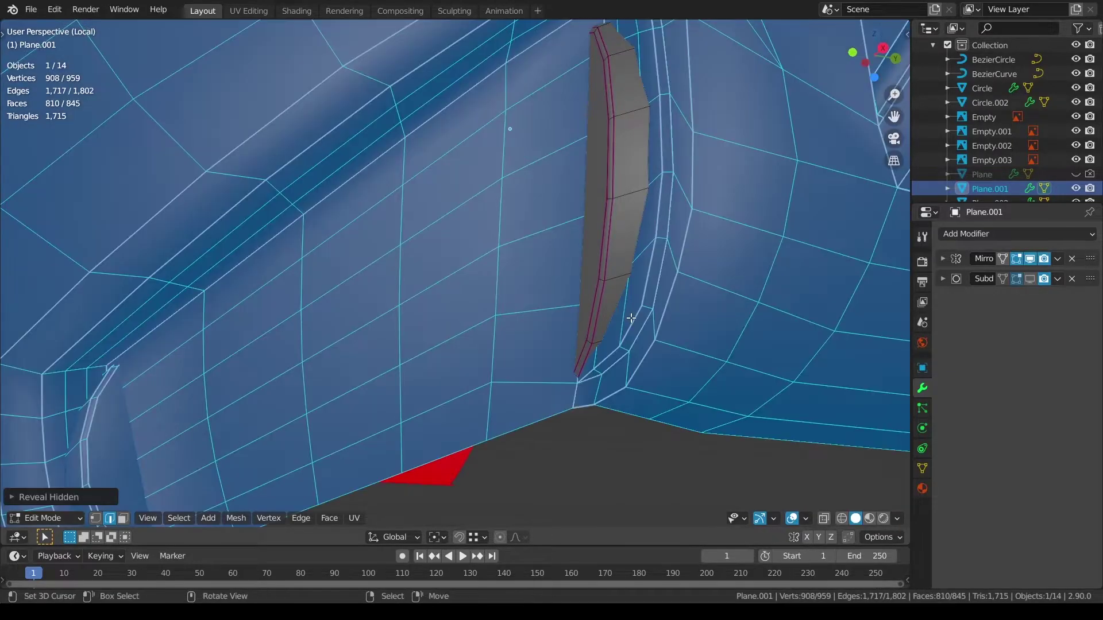
key(a)
key(a)
scroll(625, 308, down, 1)
middle_drag(625, 307, 747, 295)
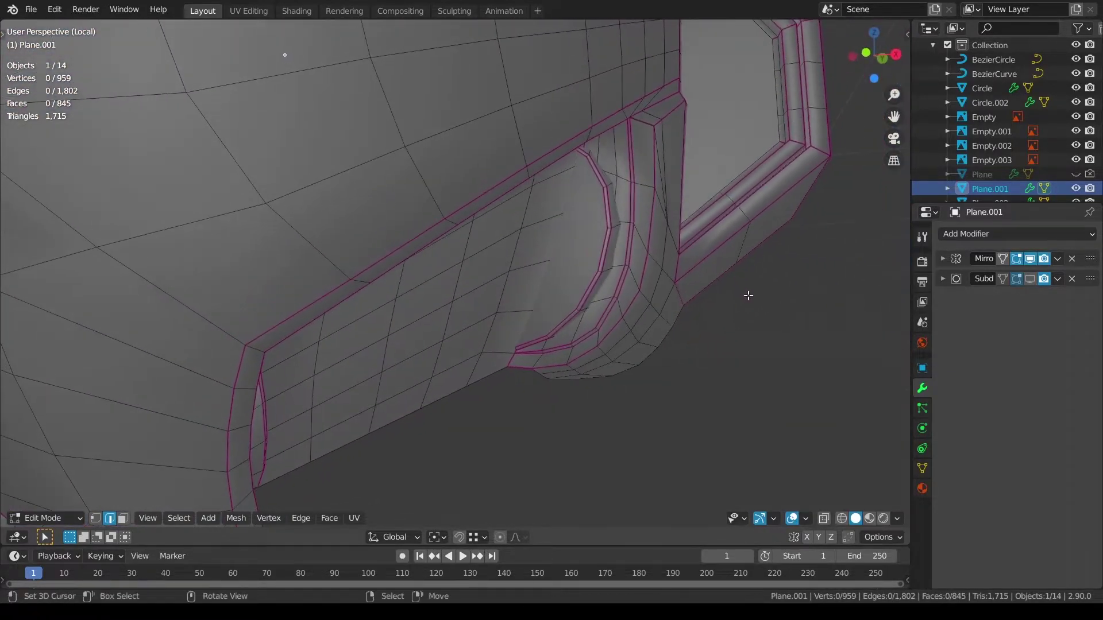
Step: Check the thinned rims against the shell in Object Mode, and return to Edit Mode with nothing selected
key(ctrl+Tab)
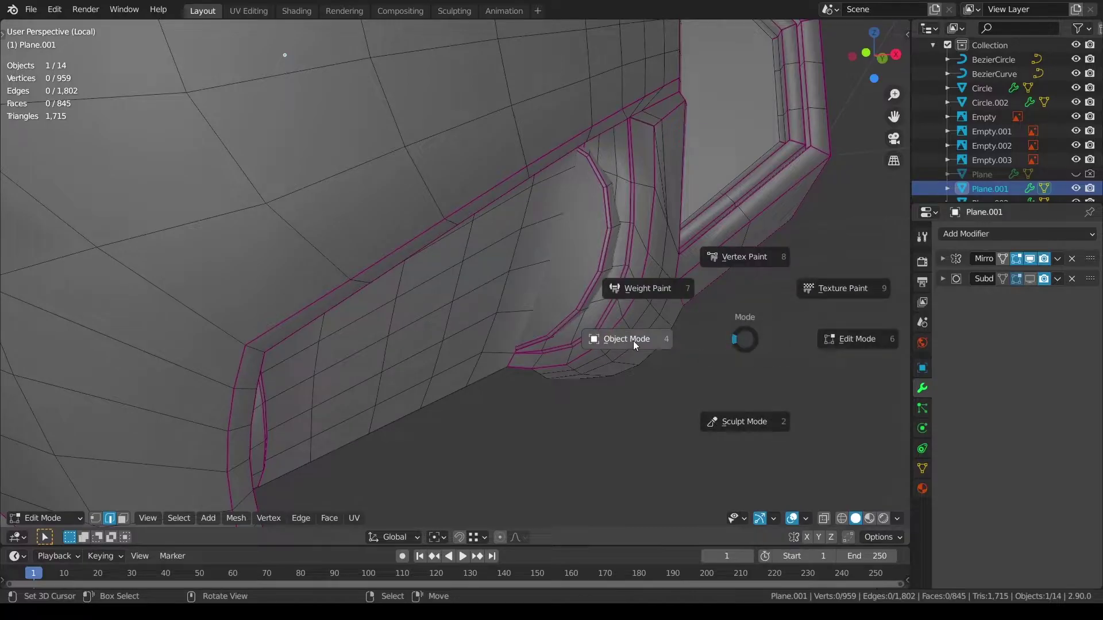
click(661, 353)
scroll(697, 373, down, 2)
middle_drag(676, 363, 635, 332)
scroll(635, 332, up, 2)
key(Tab)
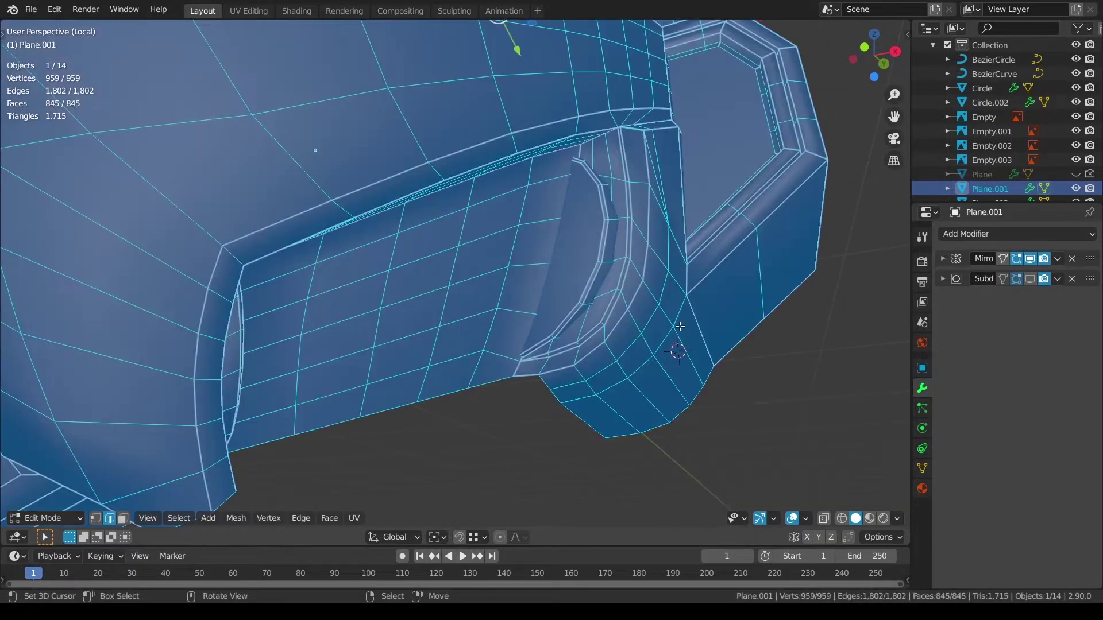
key(alt+a)
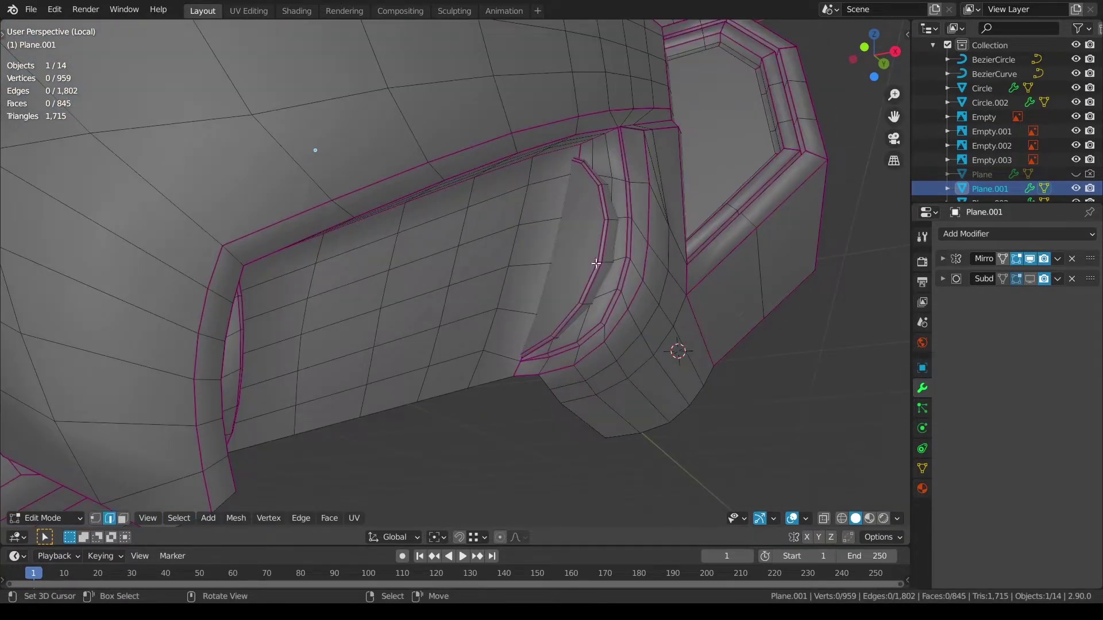
Step: Set the Subdivision modifier's viewport level to 1, enable its viewport display, and check the shell in Object Mode
click(944, 280)
click(1034, 319)
key(Return)
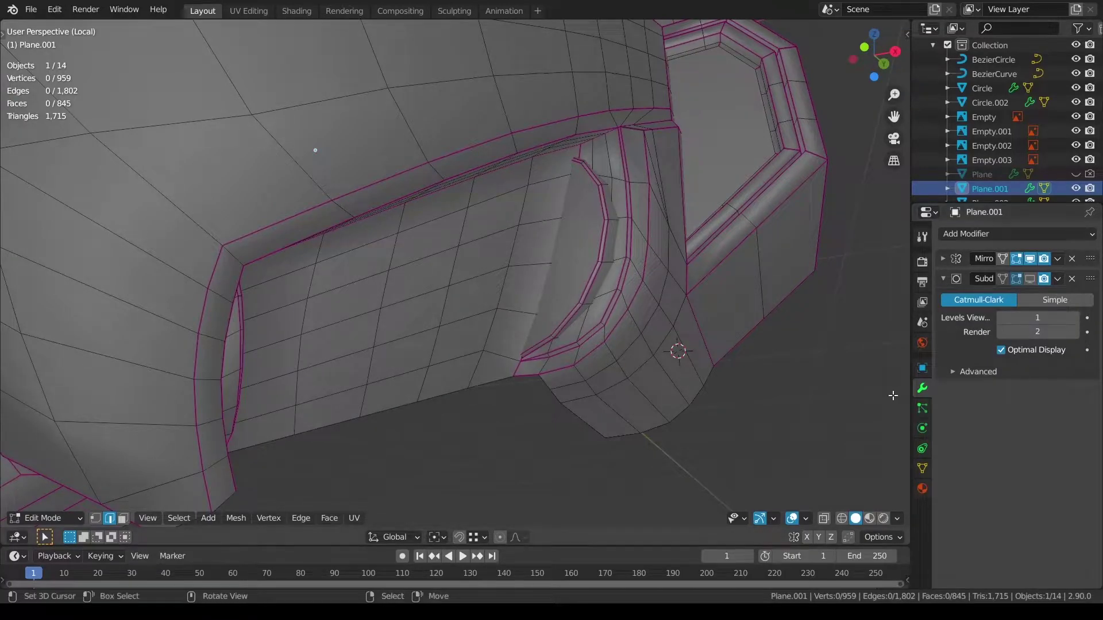
click(1030, 279)
key(ctrl+Tab)
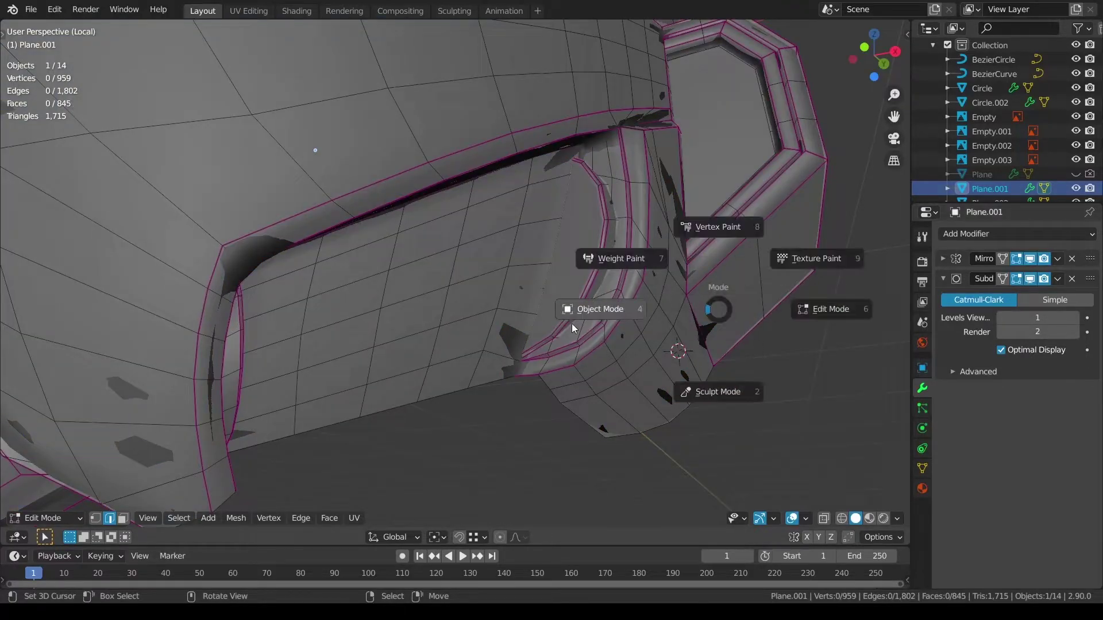
click(573, 328)
middle_drag(574, 350, 620, 366)
key(Tab)
Step: Select both linked rim pieces, hide the rest of the shell, and clear the selection
middle_drag(310, 373, 242, 379)
key(l)
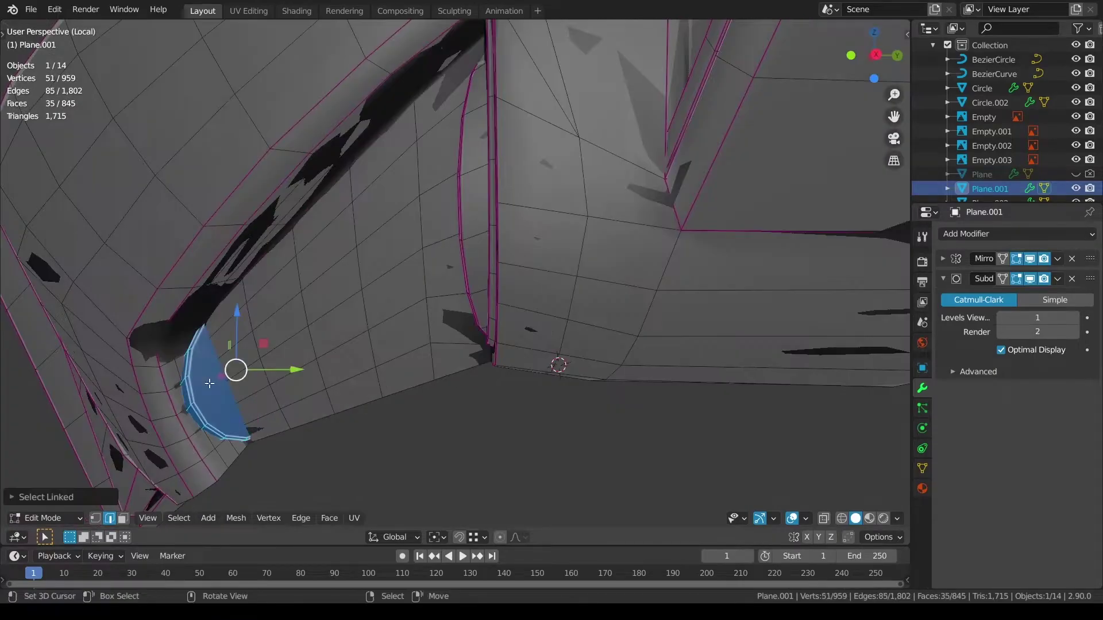
middle_drag(471, 293, 601, 242)
key(l)
key(shift+h)
key(alt+a)
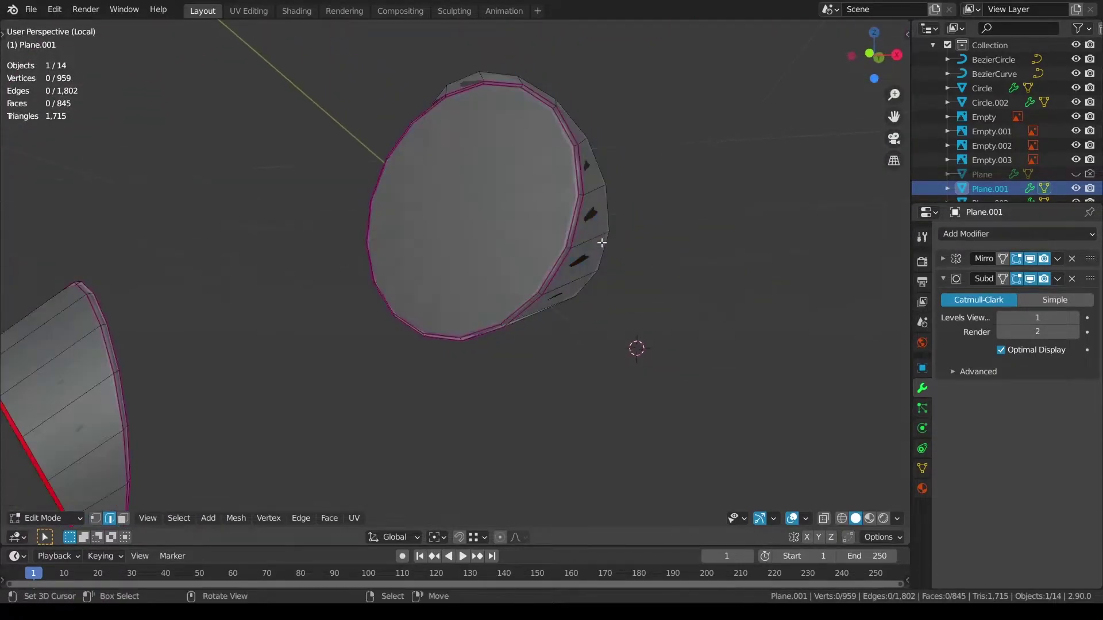
Step: Inset the flat cap faces of both rims and apply an edge crease of -1 to the inset outlines
click(122, 519)
right_click(494, 252)
middle_drag(517, 264, 671, 300)
shift+right_click(219, 349)
key(i)
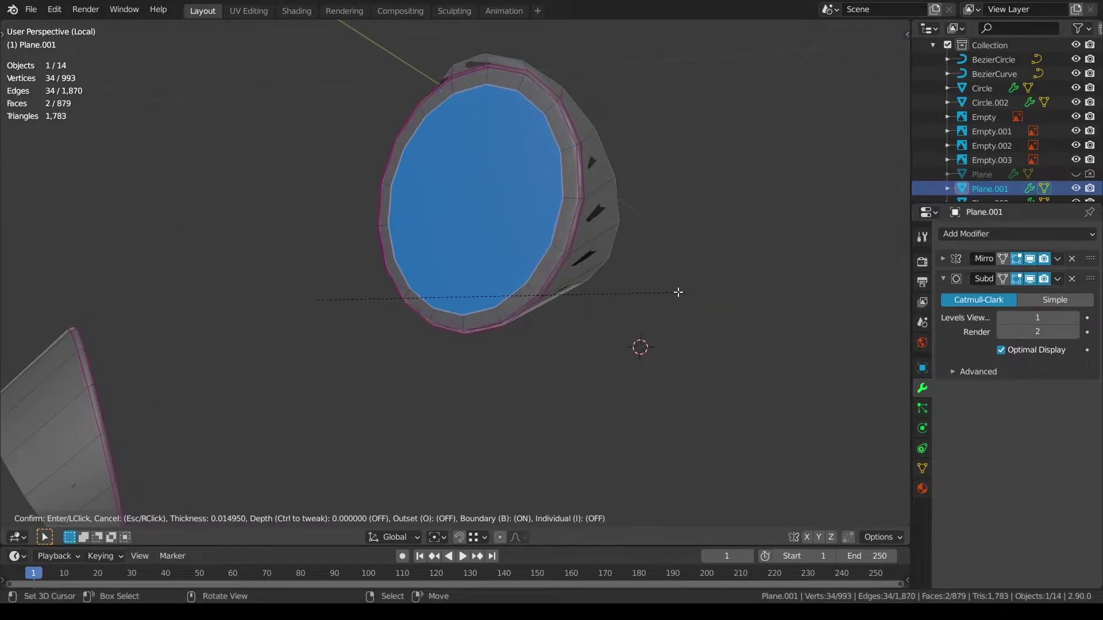
click(677, 292)
key(shift+e)
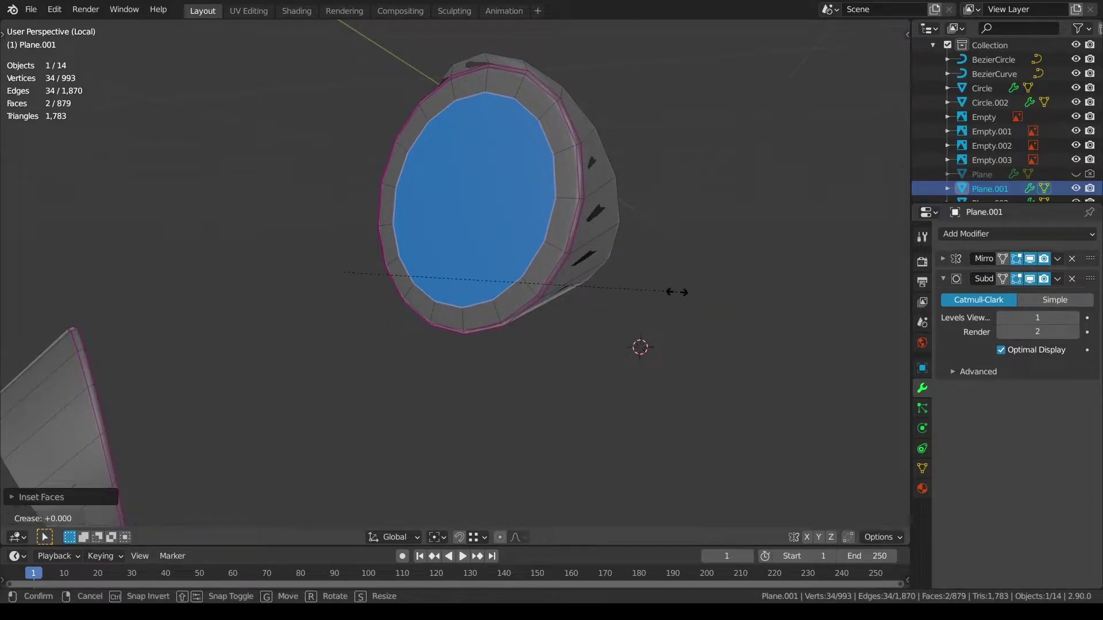
text(-1)
key(Return)
Step: Reveal the hidden shell geometry, clear the selection, and check how the inset rims sit in the shell
key(alt+a)
key(alt+h)
key(a)
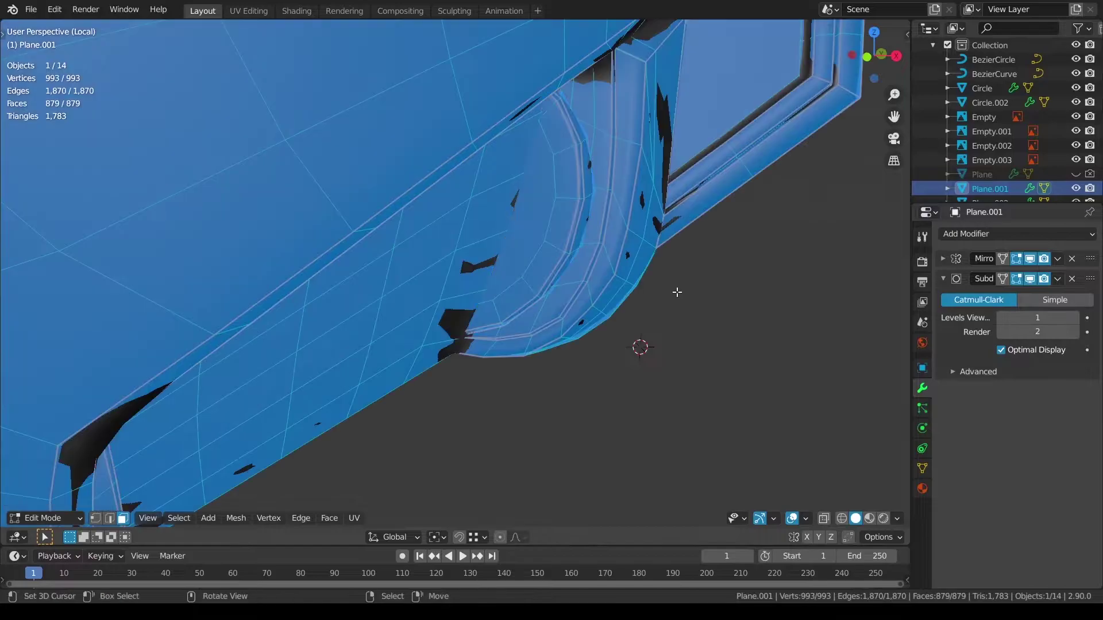
key(alt+a)
middle_drag(576, 290, 586, 285)
key(alt+z)
key(alt+z)
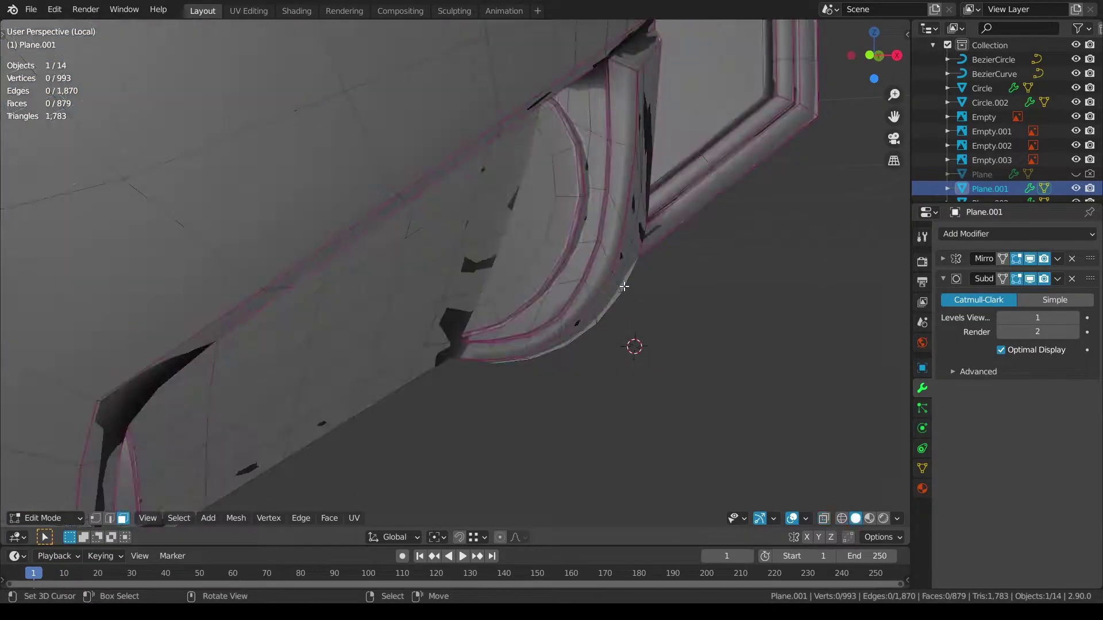
Step: Isolate the two inset rims again by hiding all unselected shell geometry
key(l)
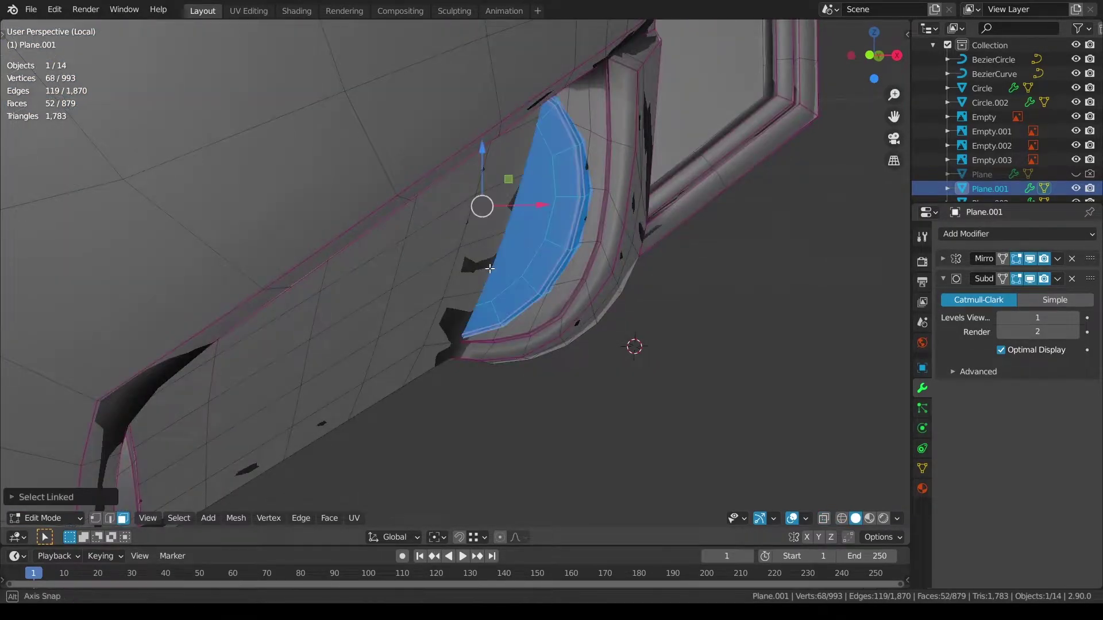
middle_drag(532, 249, 236, 356)
key(l)
key(shift+h)
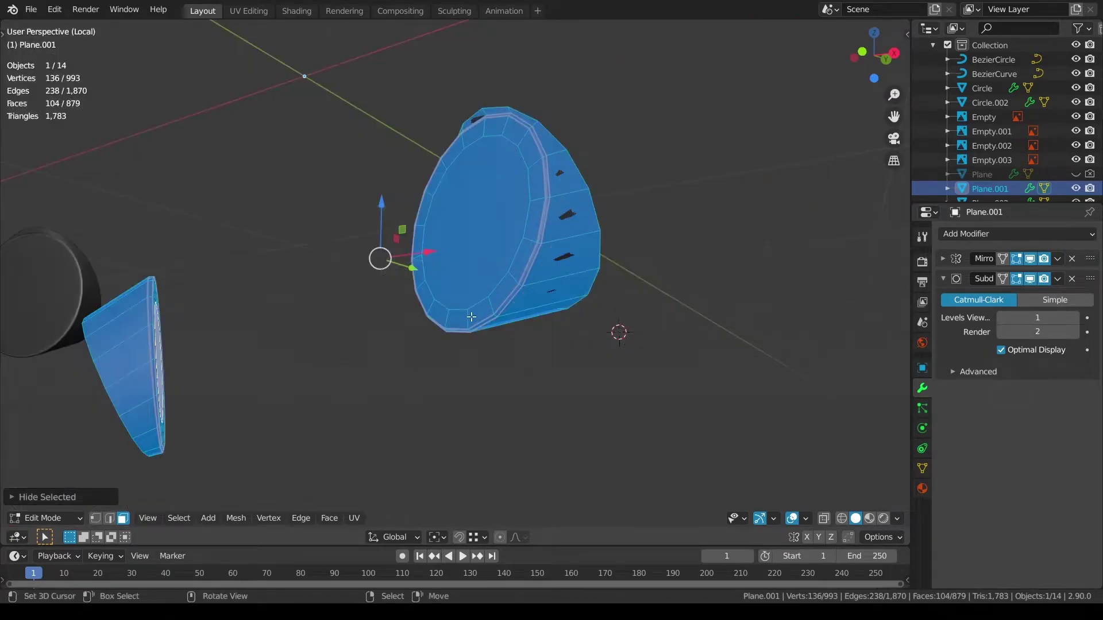
middle_drag(471, 339, 509, 329)
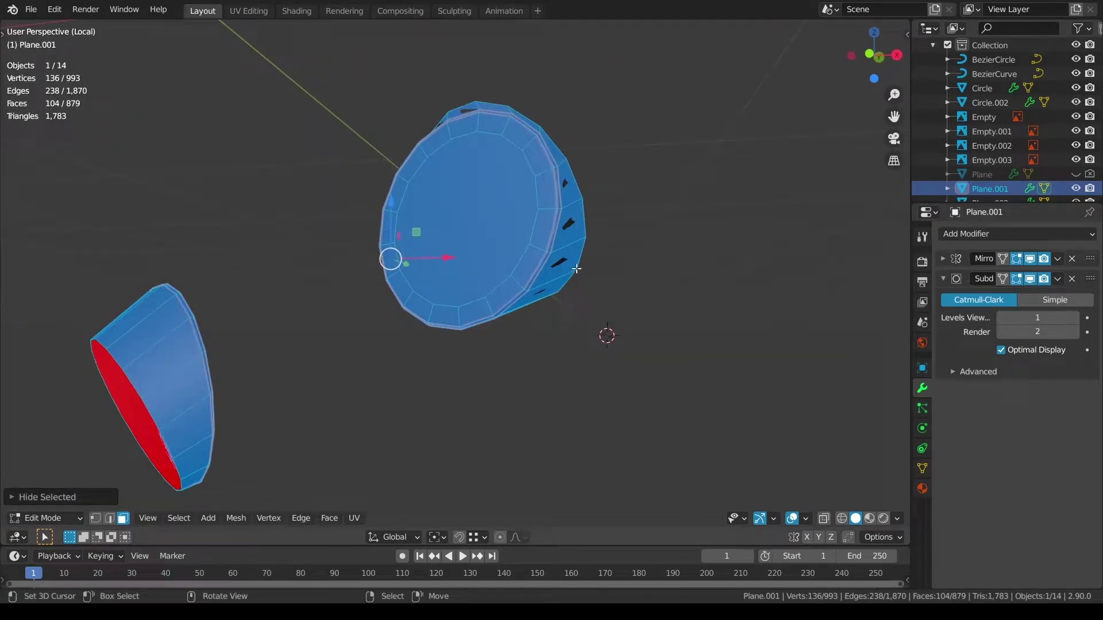
middle_drag(575, 269, 422, 327)
Step: Connect opposite inner vertices with one edge across the inset cap of each rim
key(1)
key(alt+a)
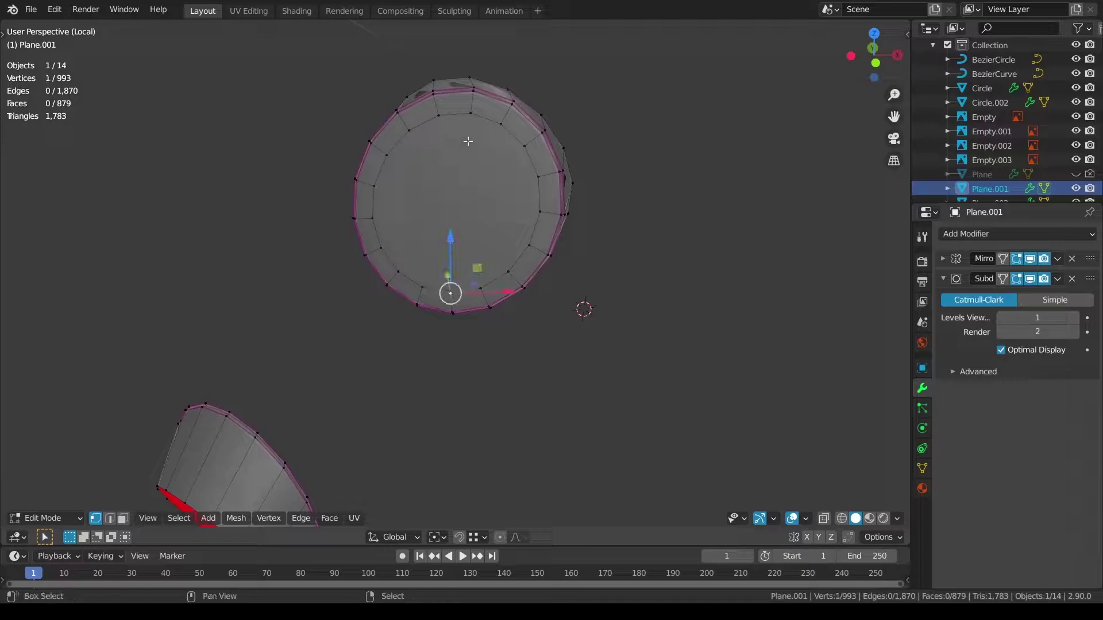
middle_drag(574, 209, 235, 267)
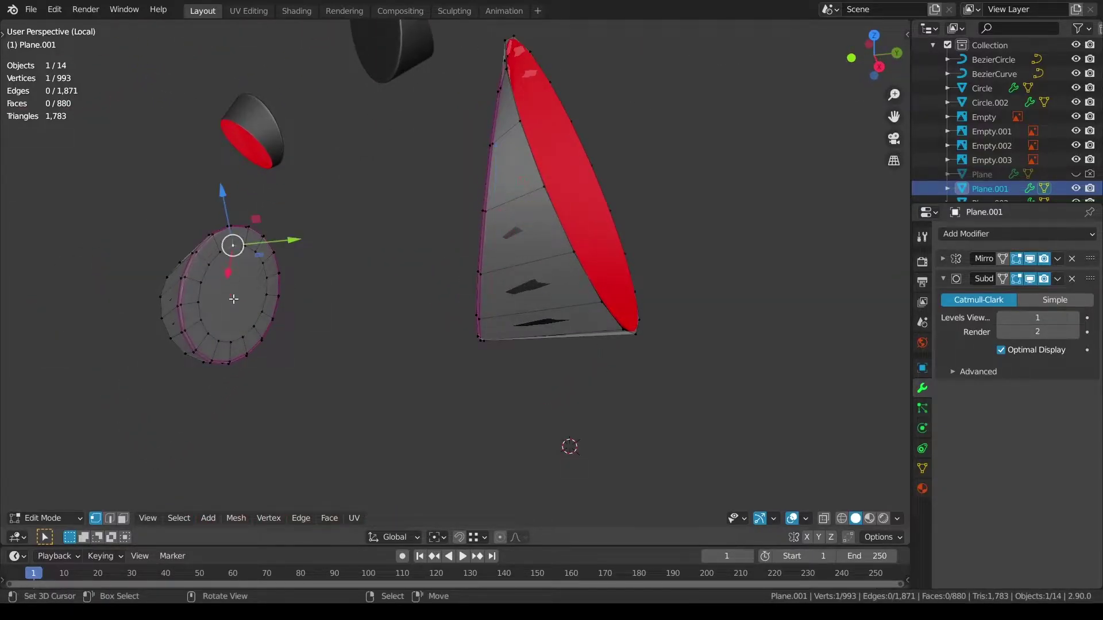
key(alt+a)
middle_drag(285, 300, 158, 466)
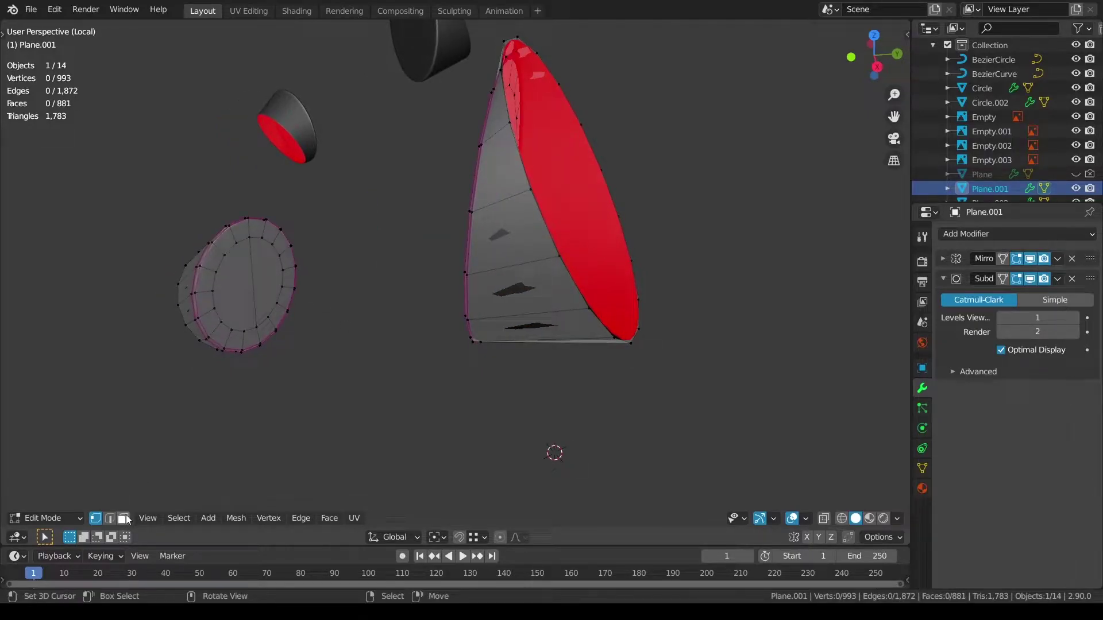
Step: Delete the faces of one half of the first rim, including half of its cap, inset border and outer wall
click(273, 255)
shift+click(258, 232)
shift+click(267, 338)
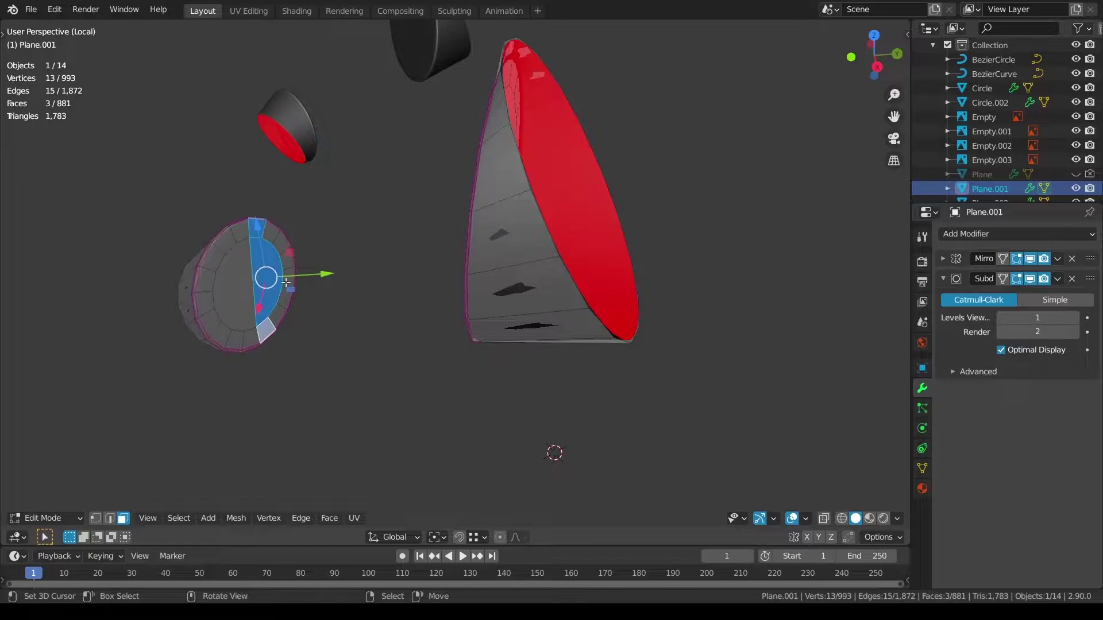
middle_drag(268, 338, 287, 332)
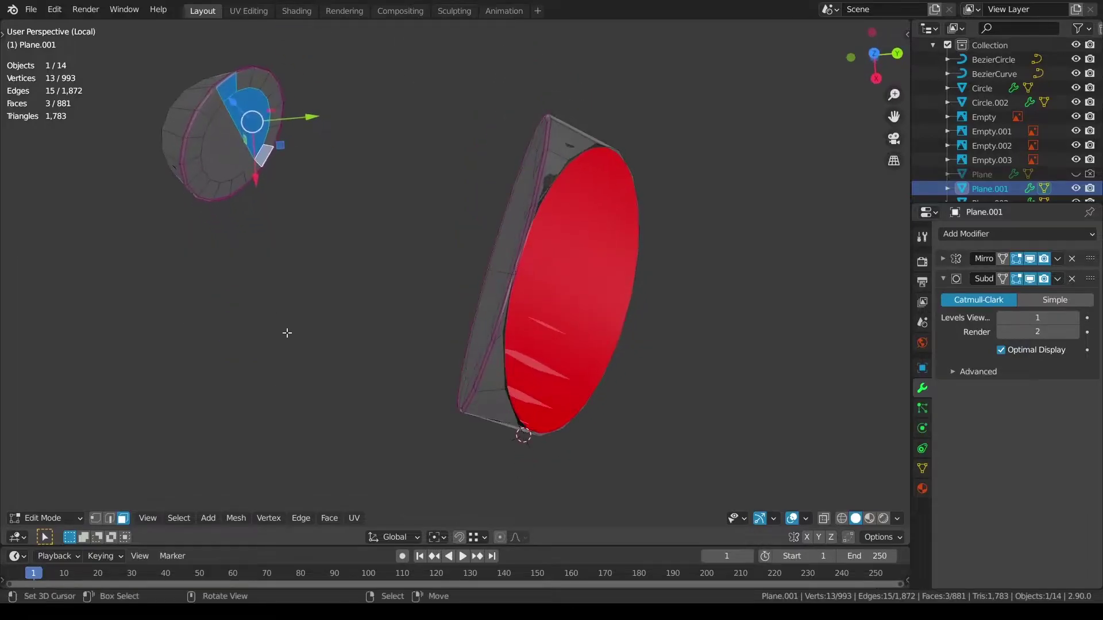
ctrl+click(244, 79)
ctrl+click(274, 134)
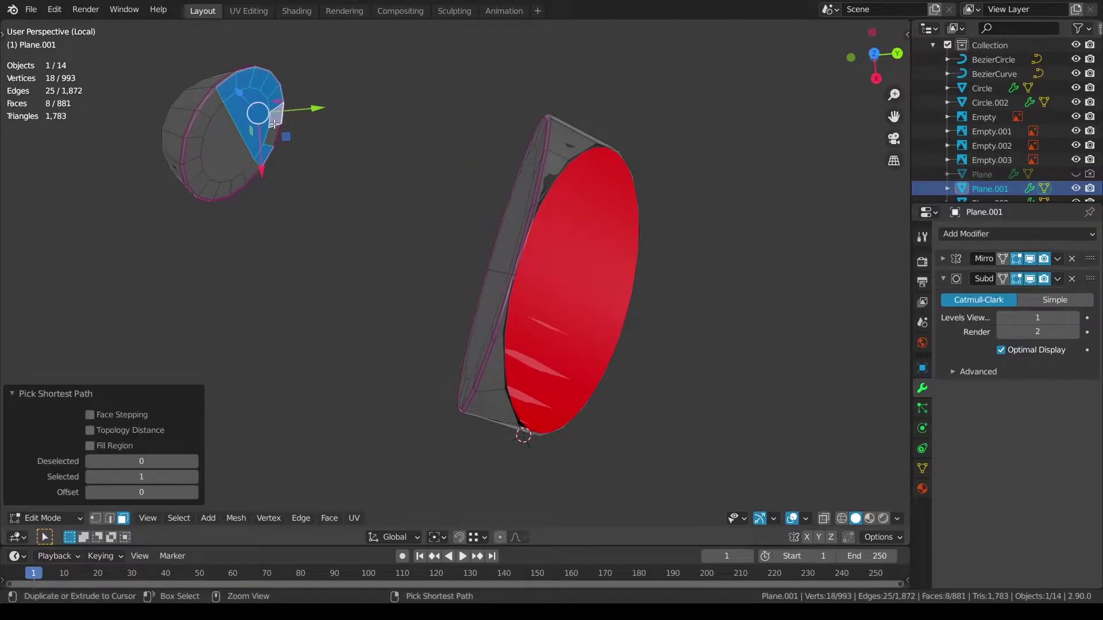
middle_drag(197, 190, 743, 297)
shift+right_click(300, 356)
shift+right_click(651, 451)
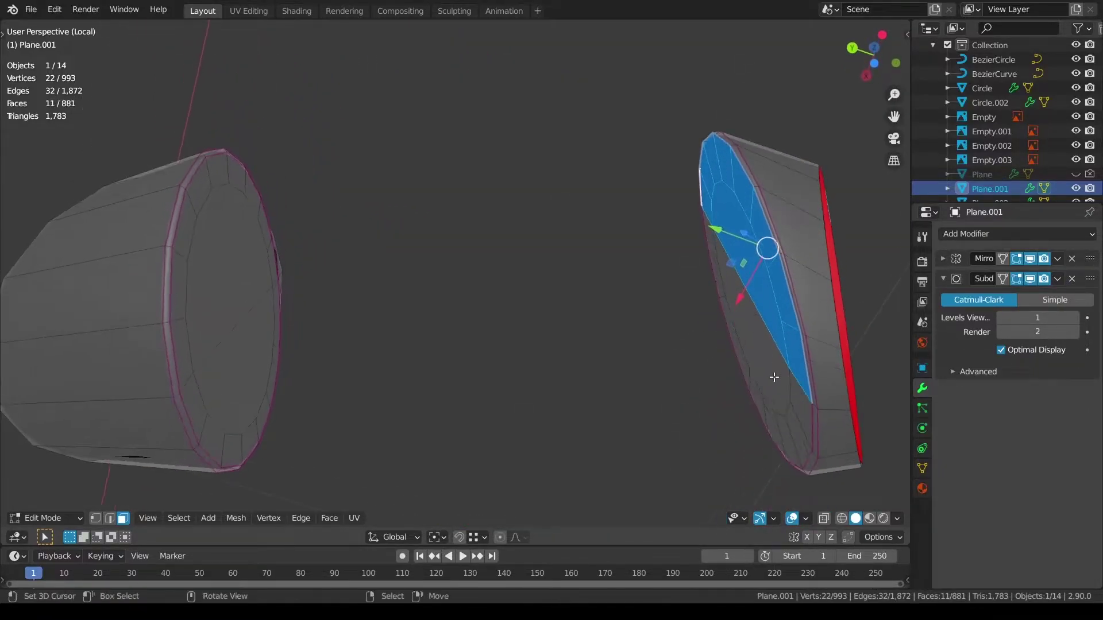
ctrl+click(811, 379)
middle_drag(810, 379, 786, 411)
ctrl+click(734, 242)
shift+click(705, 234)
ctrl+click(784, 407)
key(x)
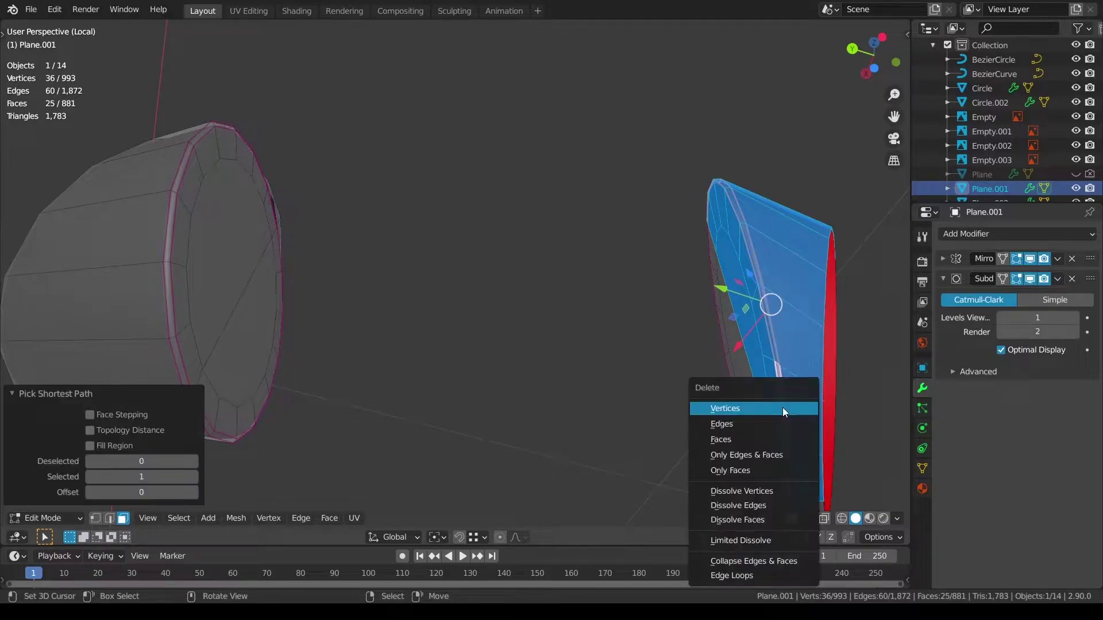
click(758, 438)
Step: Hide half of the second rim's inner cap and the border faces at both ends of the dividing edge
click(67, 274)
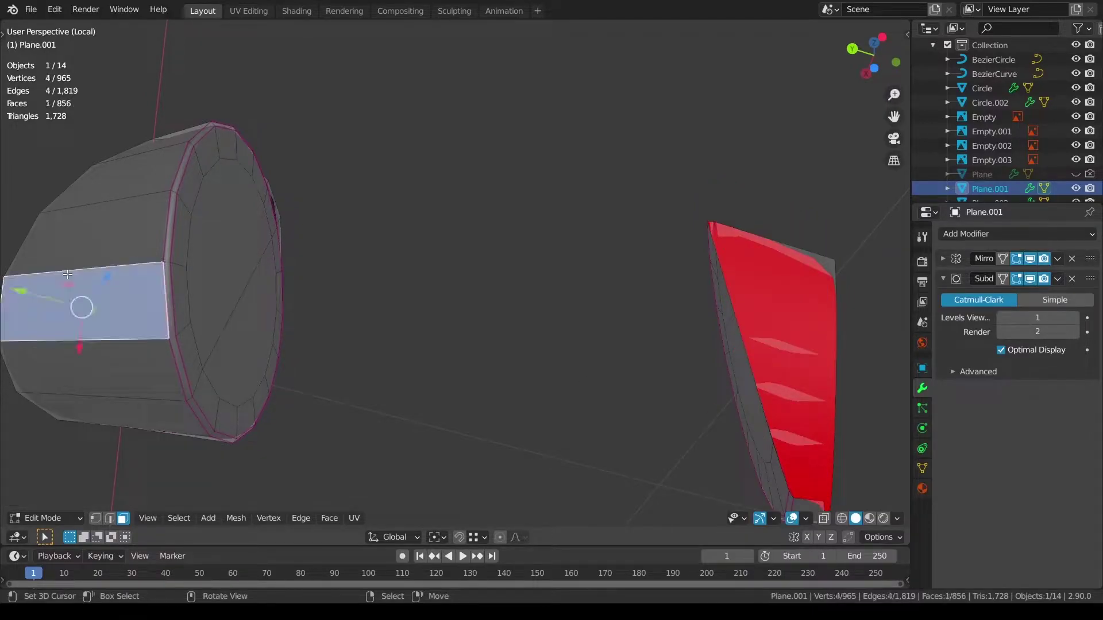
shift+click(127, 237)
middle_drag(168, 224, 249, 404)
right_click(229, 414)
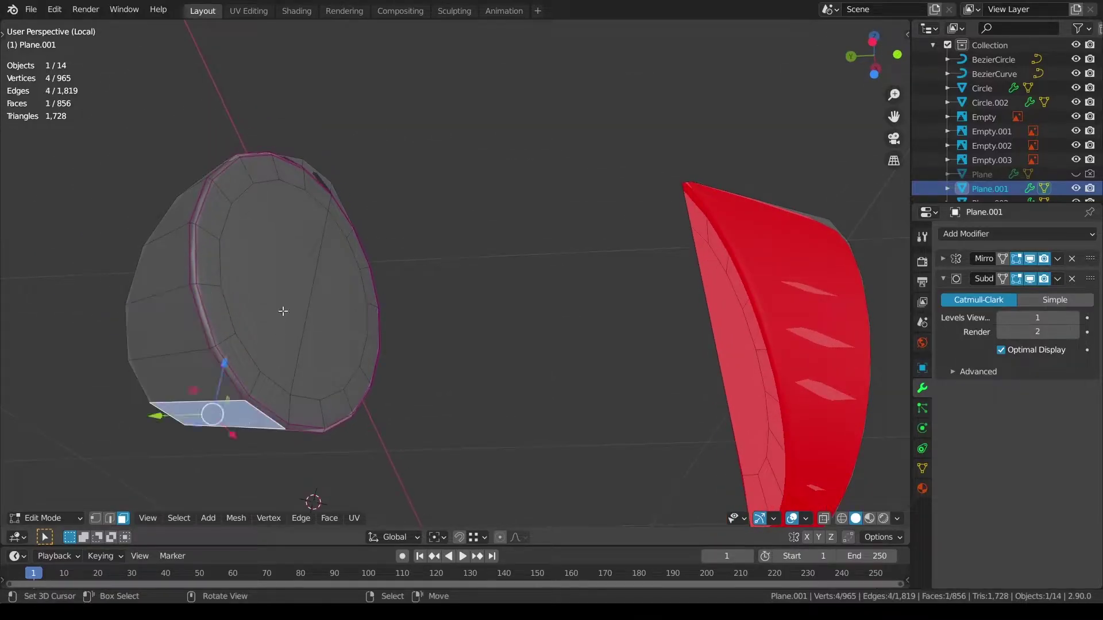
ctrl+right_click(284, 312)
middle_drag(241, 301, 195, 385)
shift+middle_drag(332, 175, 334, 334)
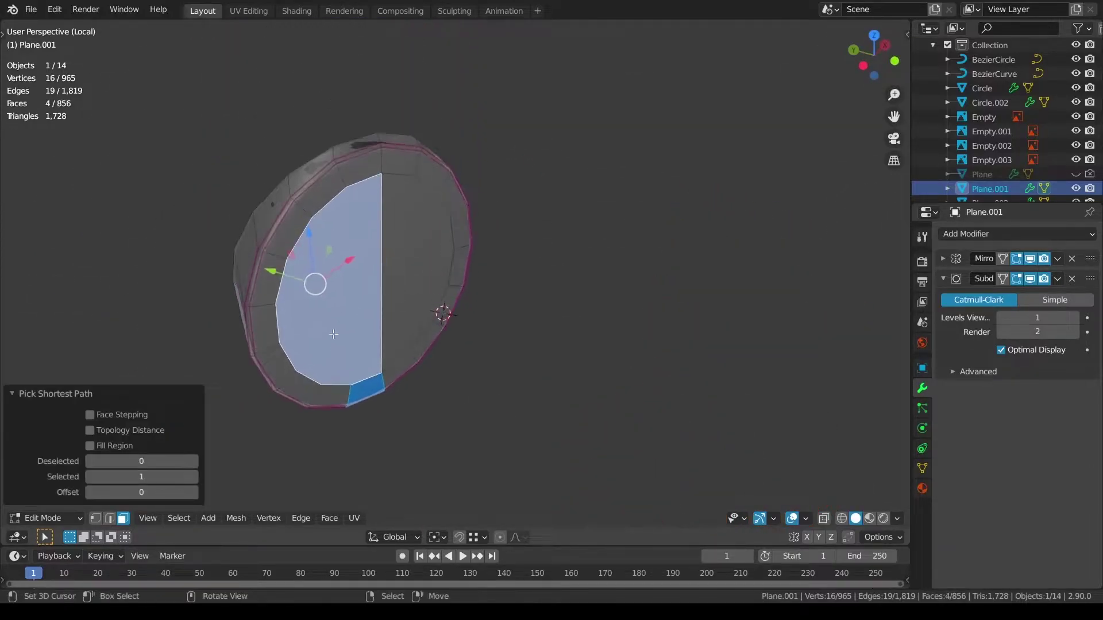
ctrl+click(350, 144)
key(h)
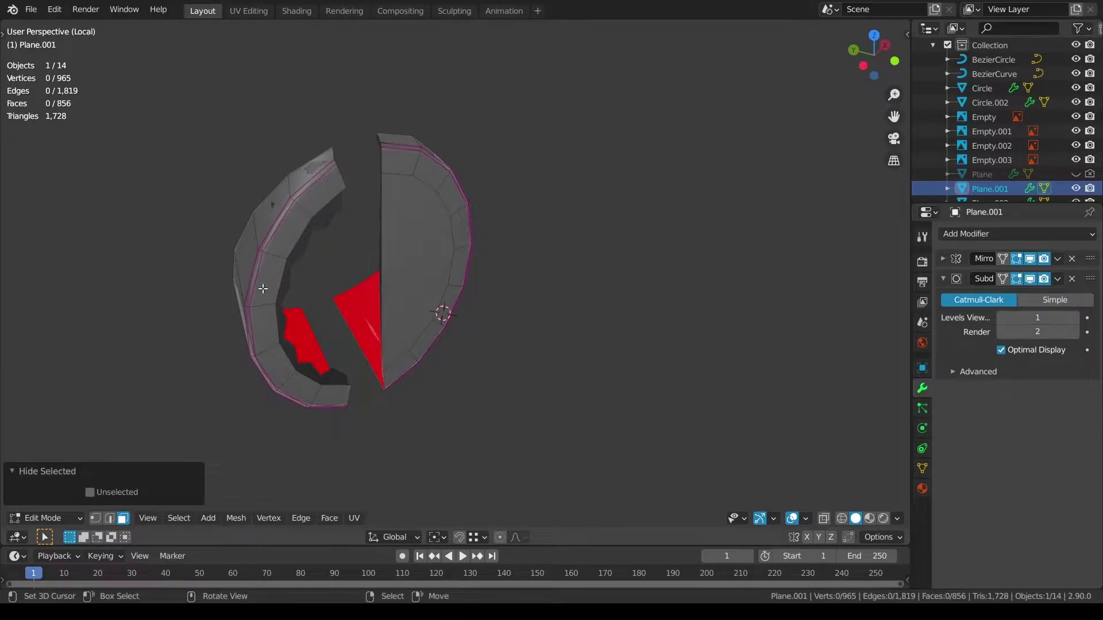
Step: Select the linked strip of border and wall faces on the second rim's separated half and delete its vertices
click(64, 471)
key(l)
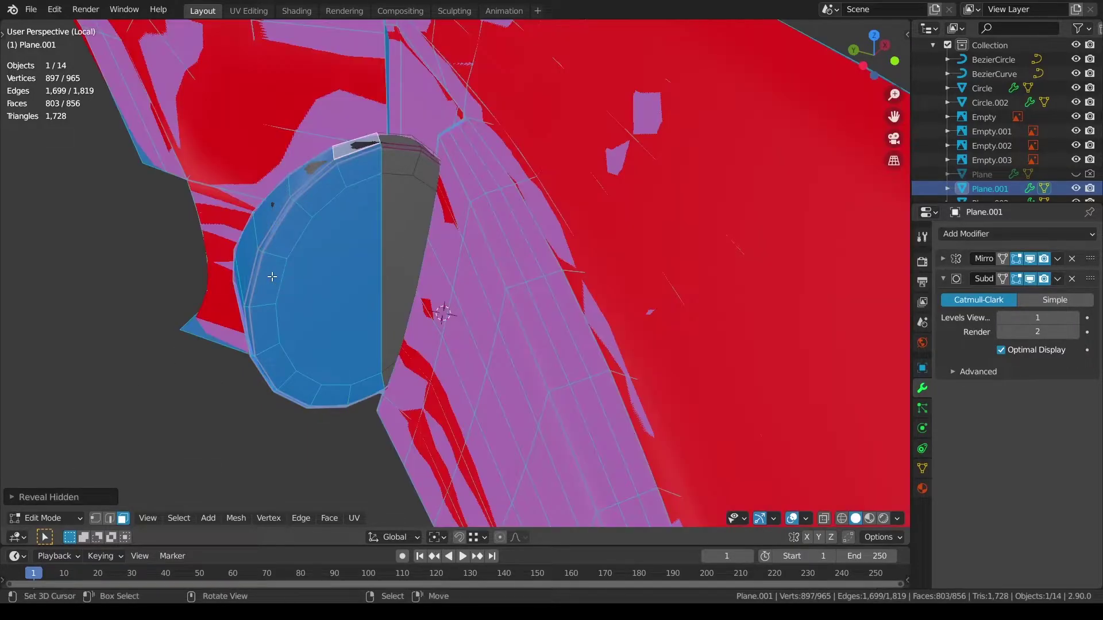
key(x)
key(Escape)
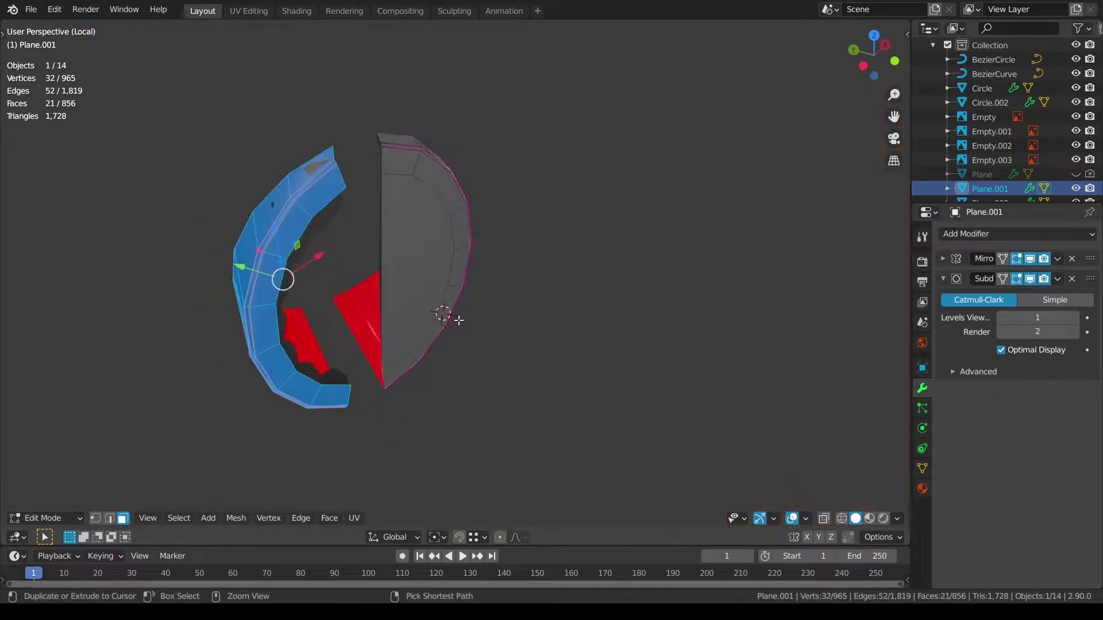
key(x)
click(438, 304)
key(ctrl+z)
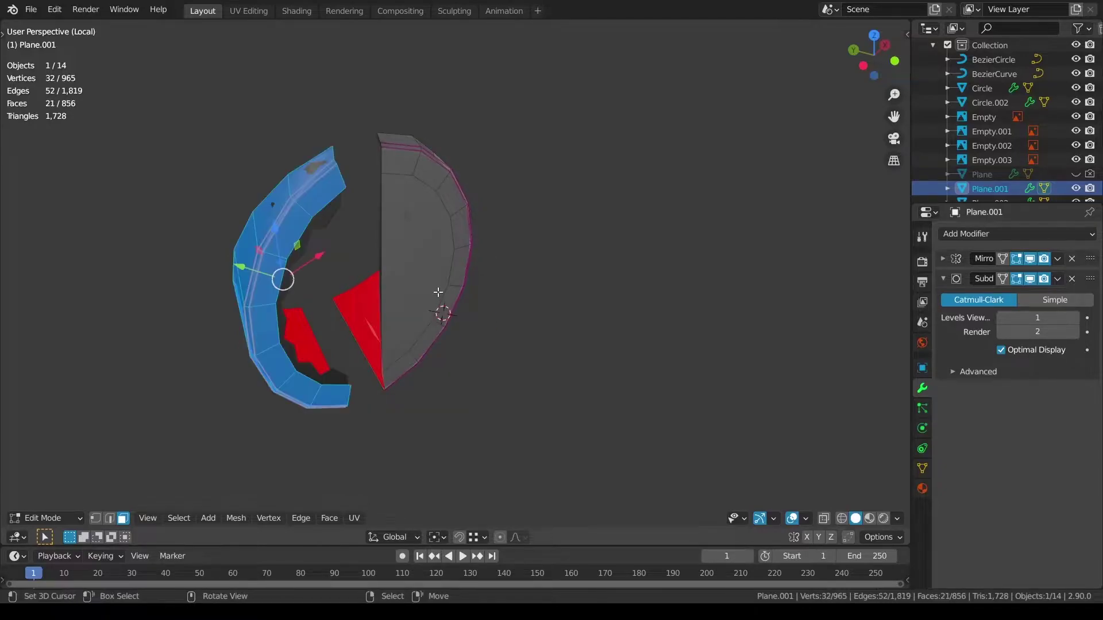
key(x)
click(428, 274)
Step: Reveal all hidden shell geometry, clear the selection and inspect the trimmed rims in place
key(alt+h)
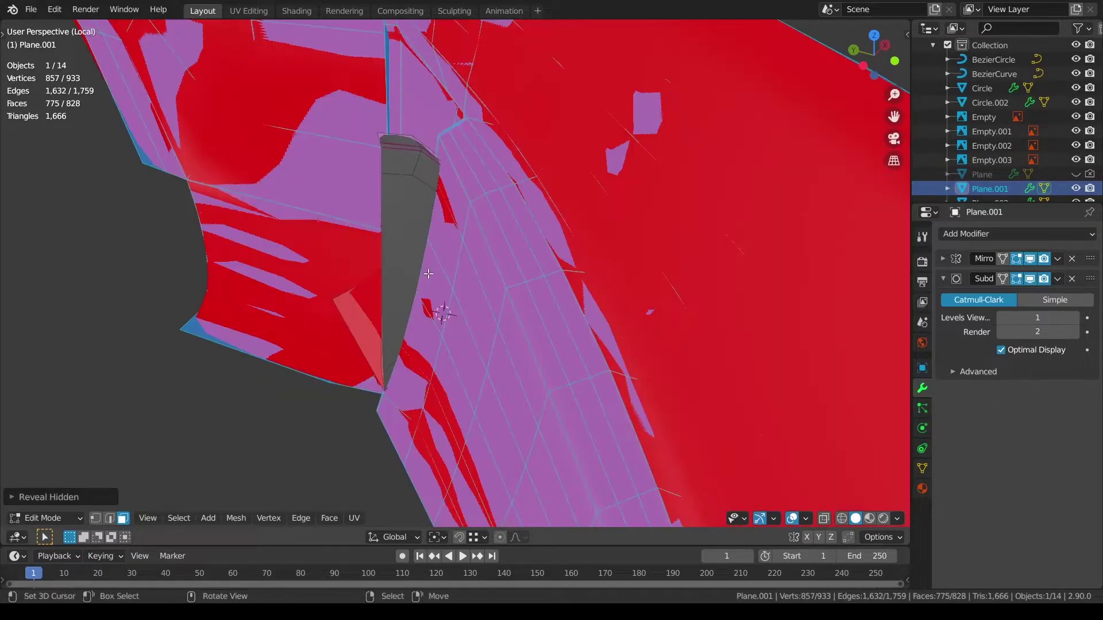
key(alt+a)
middle_drag(429, 274, 553, 339)
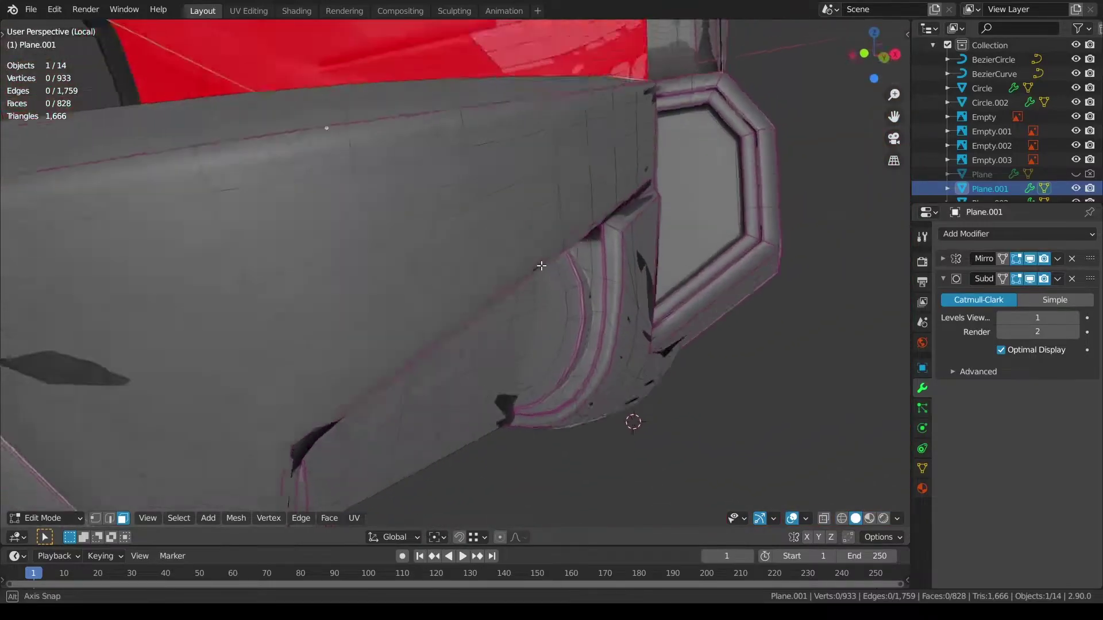
Step: Open Circle.002 for editing and select the band of front faces around the round housing's outer rim
key(ctrl+Tab)
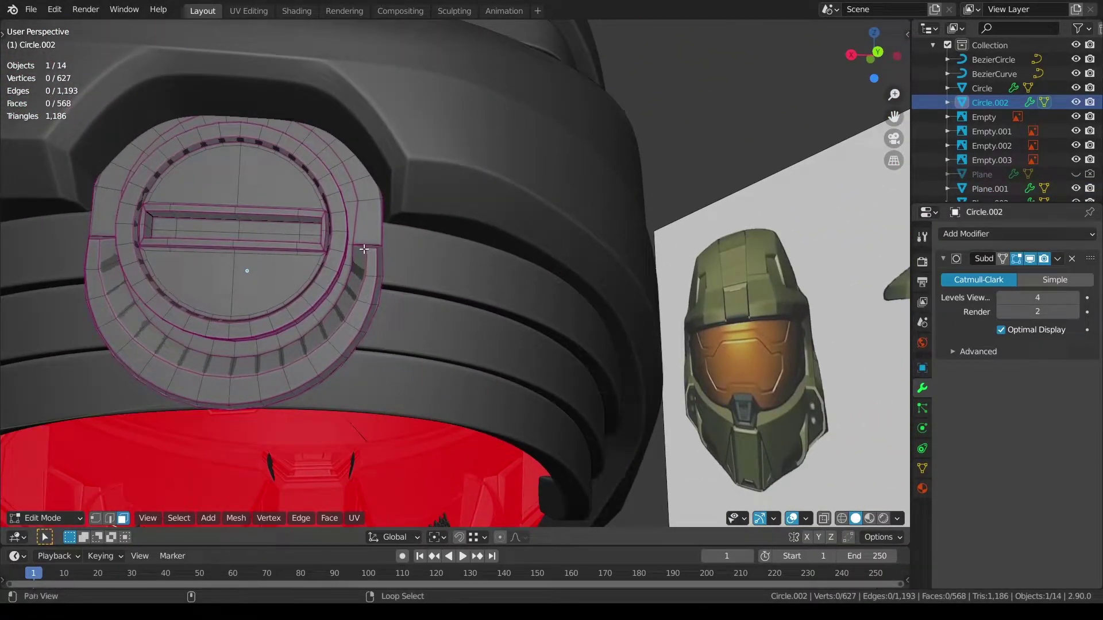
ctrl+click(243, 391)
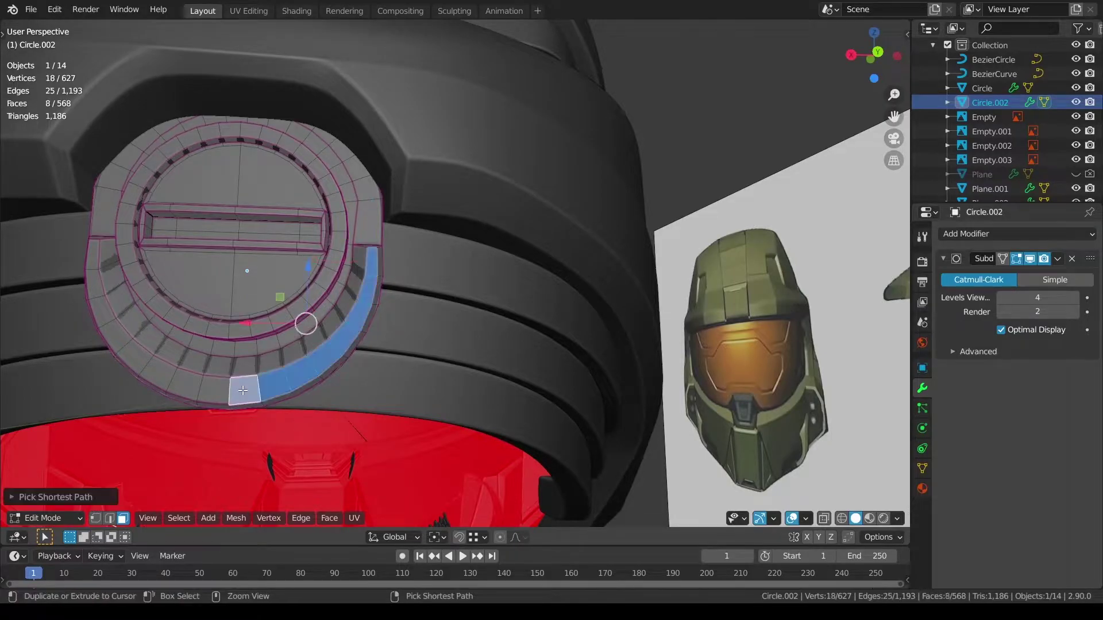
ctrl+click(95, 270)
ctrl+click(102, 198)
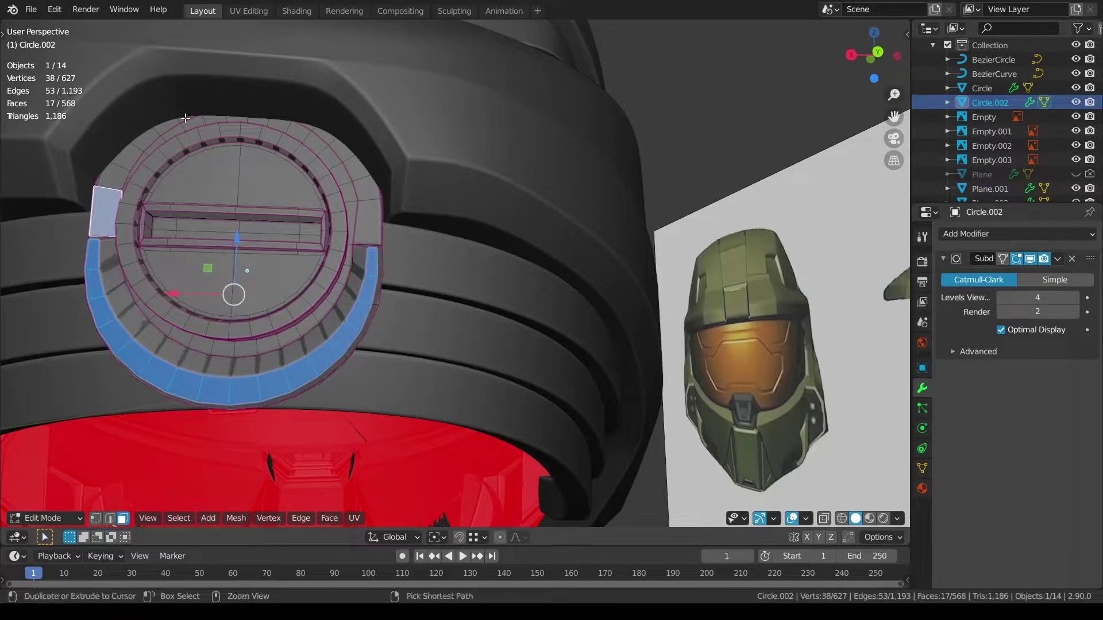
key(alt+z)
ctrl+click(240, 98)
key(alt+z)
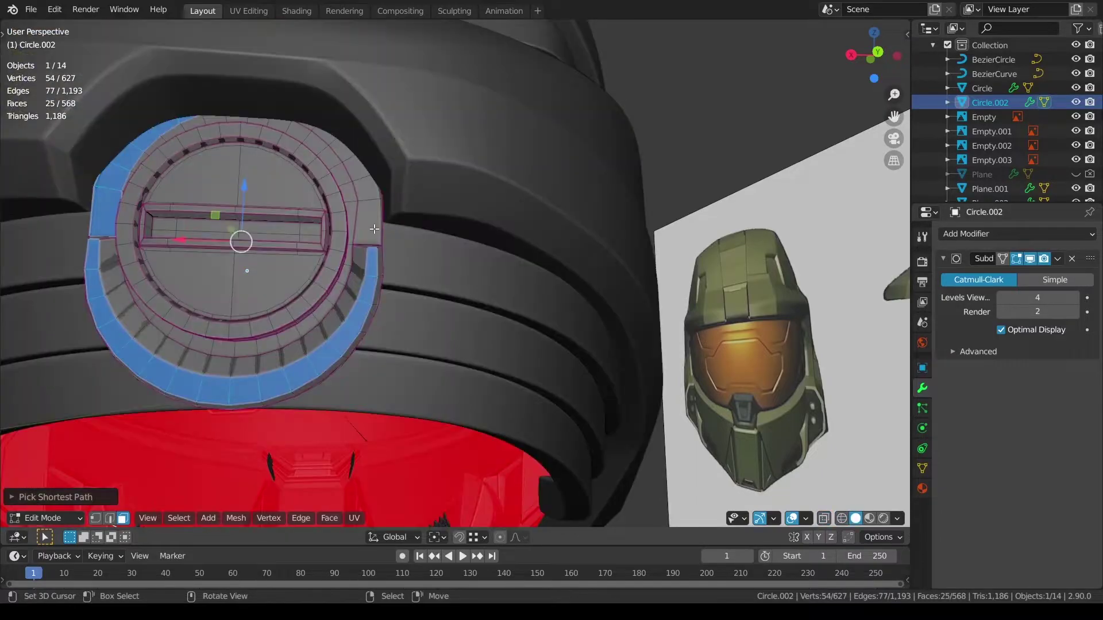
ctrl+click(396, 218)
Step: Isolate Circle.002, extend the selection to the housing's linked geometry, restore the full scene and reposition the housing
key(KP_Divide)
scroll(397, 218, down, 1)
middle_drag(397, 218, 490, 370)
shift+click(442, 189)
middle_drag(481, 249, 385, 274)
alt+shift+click(339, 288)
alt+shift+click(365, 235)
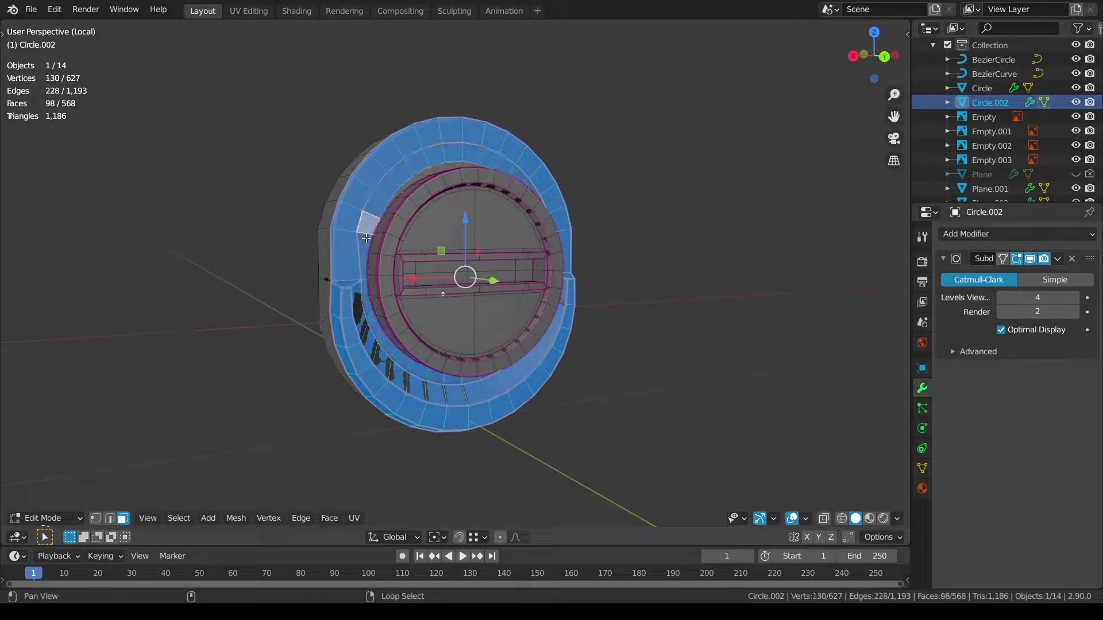
middle_drag(460, 276, 401, 388)
key(l)
key(KP_Divide)
key(g)
click(518, 323)
Step: Select the linked slotted disc in front of the housing and shift it slightly outward along Y
key(alt+a)
key(a)
key(alt+a)
key(l)
middle_drag(560, 339, 432, 329)
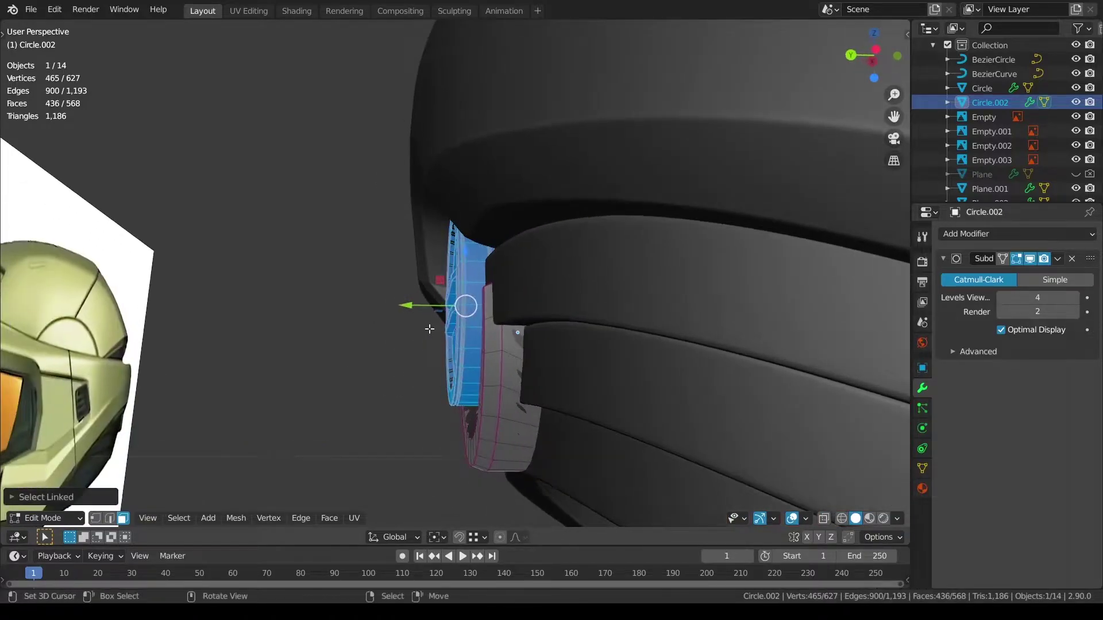
key(KP_3)
drag(509, 310, 519, 312)
middle_drag(519, 312, 451, 276)
key(alt+a)
Step: Isolate Circle.002 and extrude the disc's rear edge loop along Y back toward the housing
scroll(448, 351, up, 2)
middle_drag(368, 445, 138, 507)
key(slash)
scroll(525, 505, up, 4)
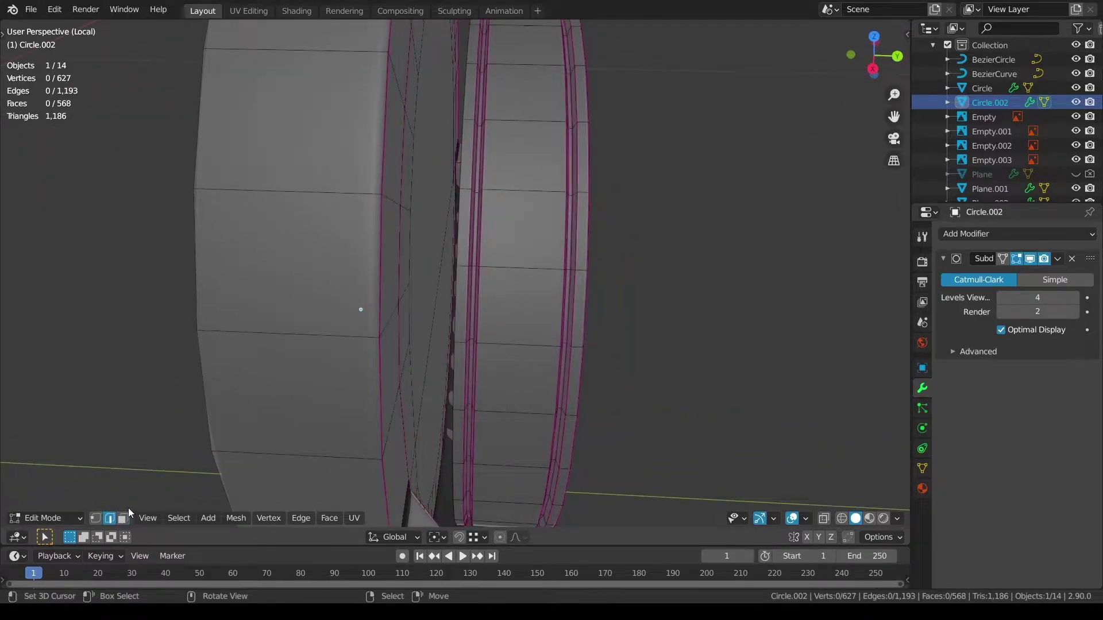
alt+click(448, 345)
alt+click(455, 305)
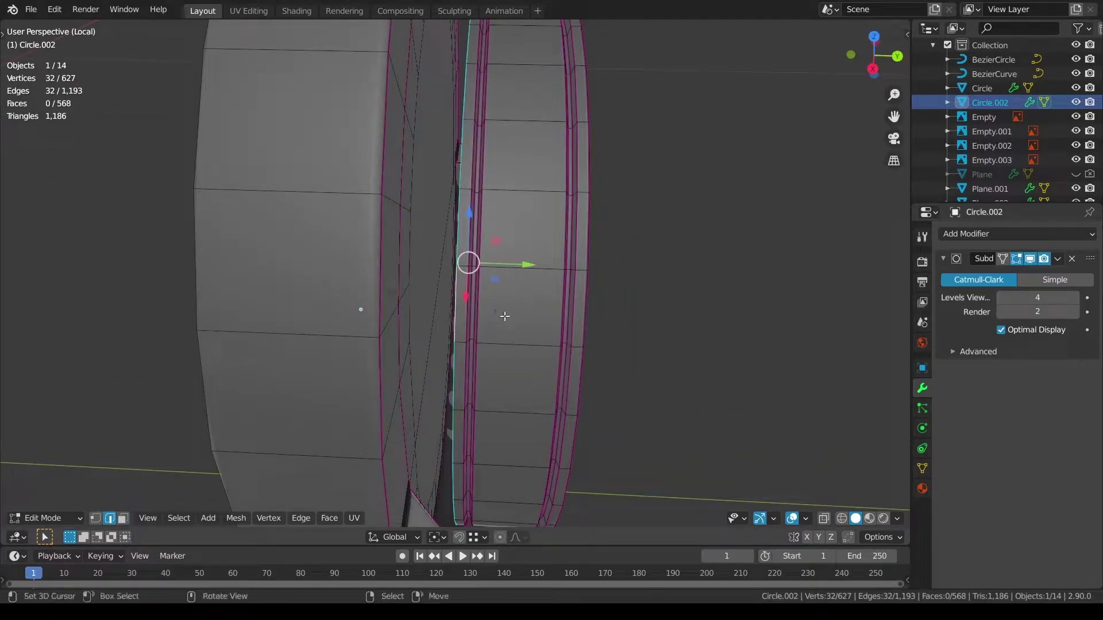
key(e)
right_click(504, 315)
middle_drag(505, 316, 446, 308)
drag(527, 267, 496, 266)
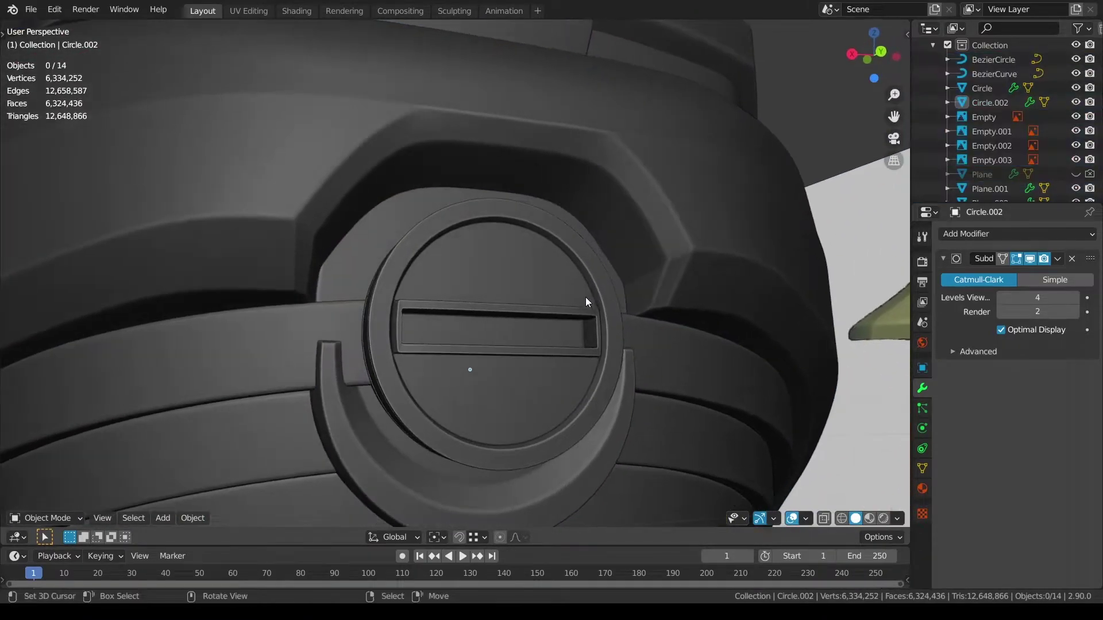
Step: Open the innermost band Plane.005 for editing and apply Shrink/Fatten to its whole mesh
middle_drag(586, 302, 581, 262)
right_click(206, 351)
scroll(288, 371, down, 3)
key(Tab)
key(a)
middle_drag(699, 402, 725, 377)
key(alt+s)
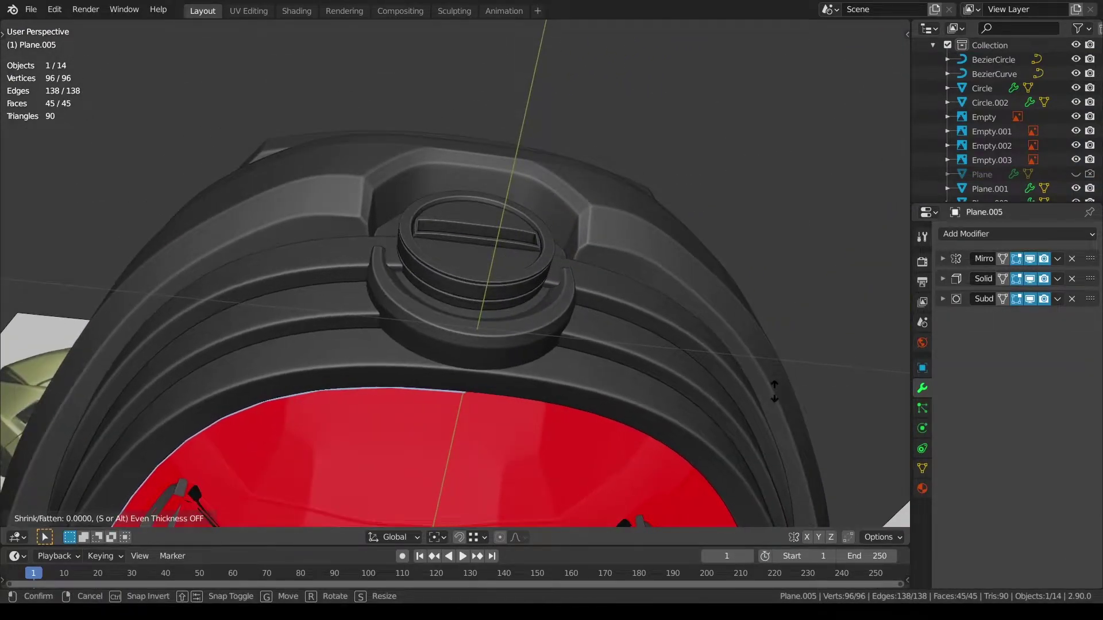
click(813, 435)
shift+middle_drag(458, 377, 664, 217)
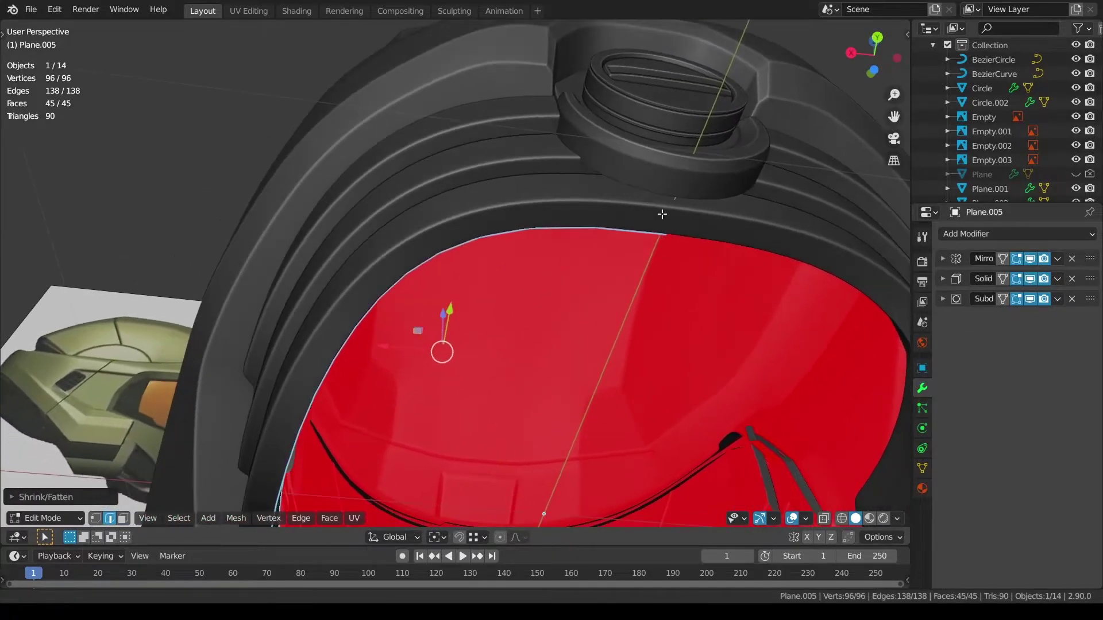
middle_drag(754, 310, 710, 350)
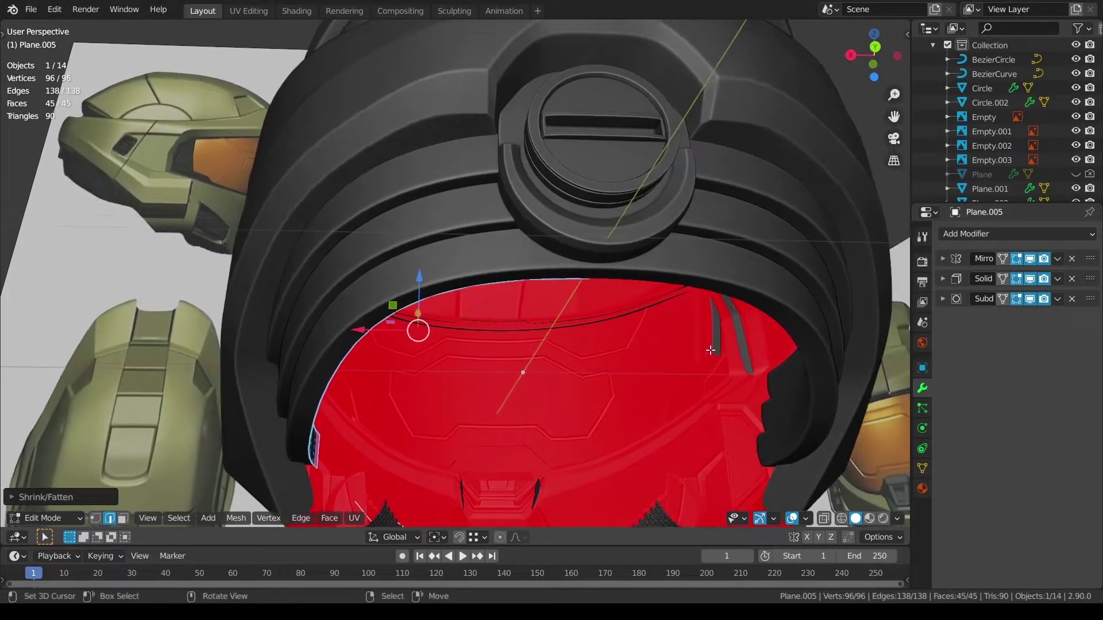
middle_drag(665, 401, 696, 348)
Step: Move three edges at the band's lower end about 0.035 m along global X with smooth proportional editing, size 0.83
key(alt+a)
right_click(527, 331)
shift+right_click(535, 361)
shift+click(539, 366)
key(g)
key(x)
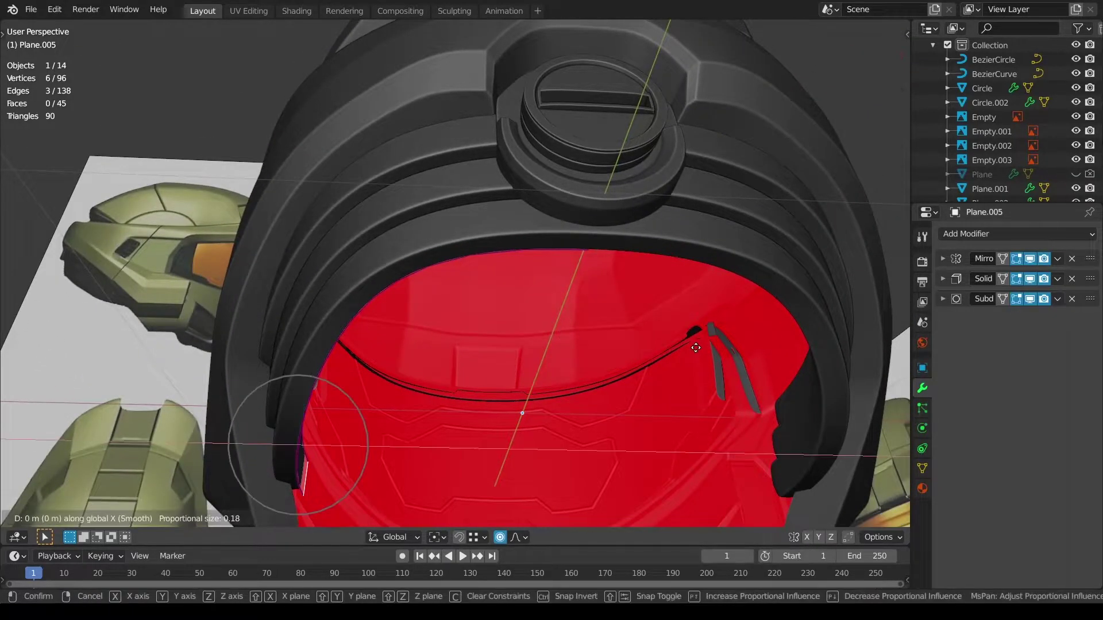
scroll(692, 348, down, 10)
scroll(684, 348, down, 4)
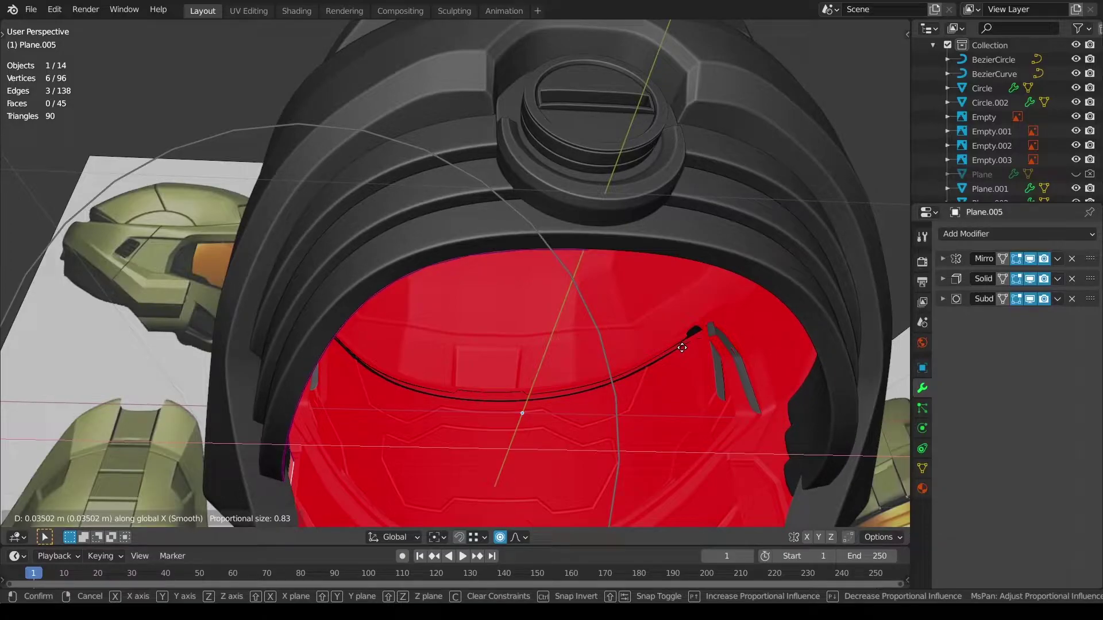
click(682, 348)
middle_drag(602, 196, 612, 134)
key(Tab)
Step: Switch the viewport subdivision of the main shell Plane.001 off and back on to compare its surface around the bands
click(426, 125)
key(Tab)
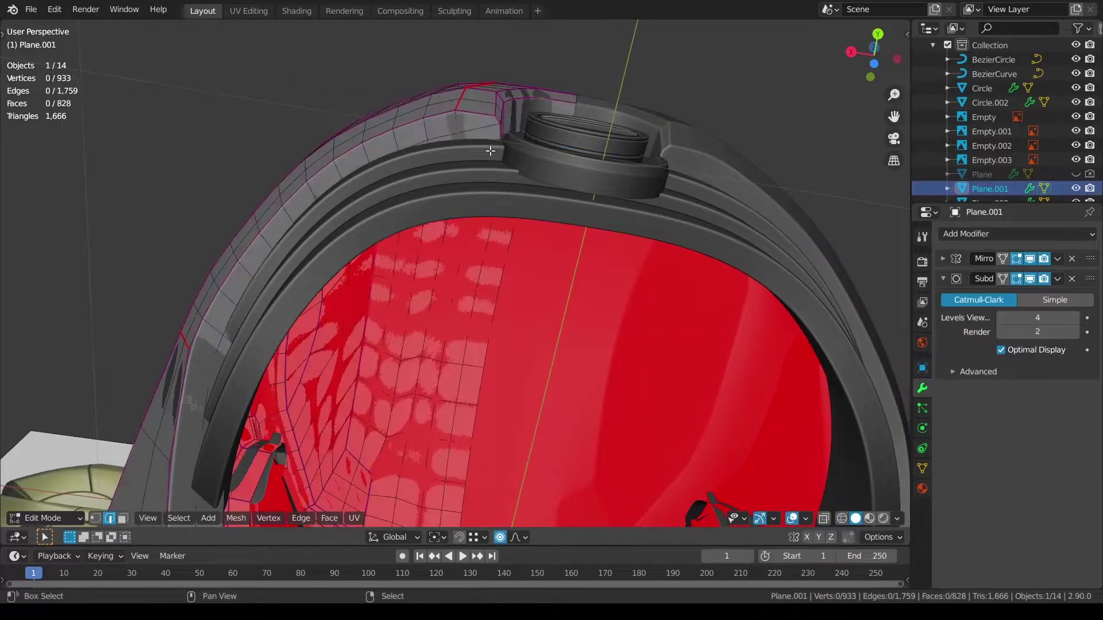
mouse_move(494, 224)
middle_down()
mouse_move(504, 226)
mouse_move(501, 244)
middle_up()
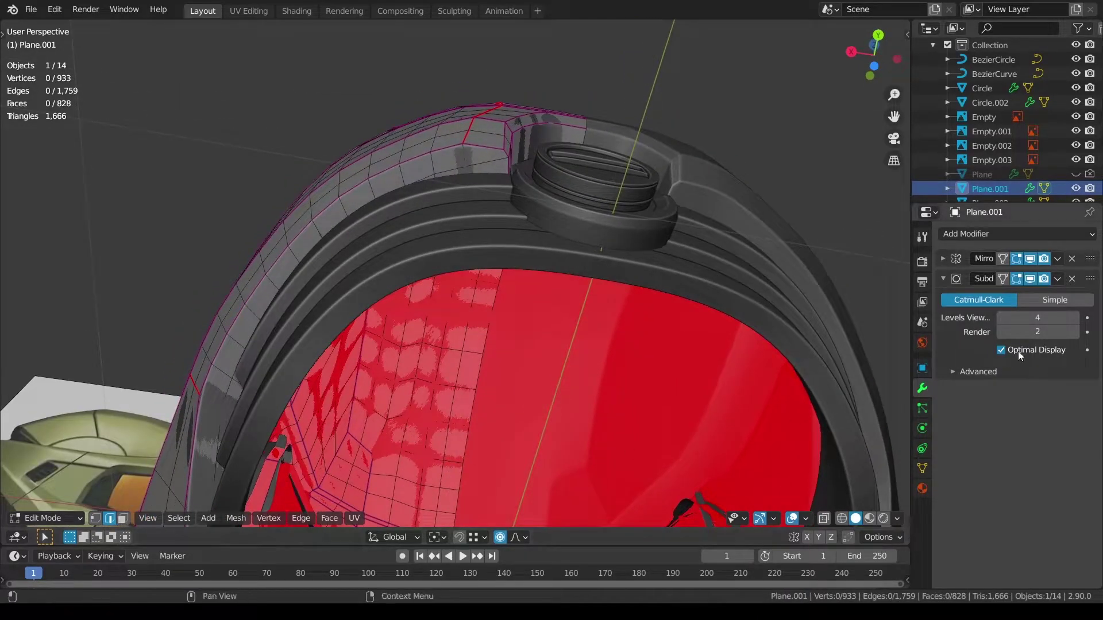
click(1029, 278)
scroll(237, 478, up, 2)
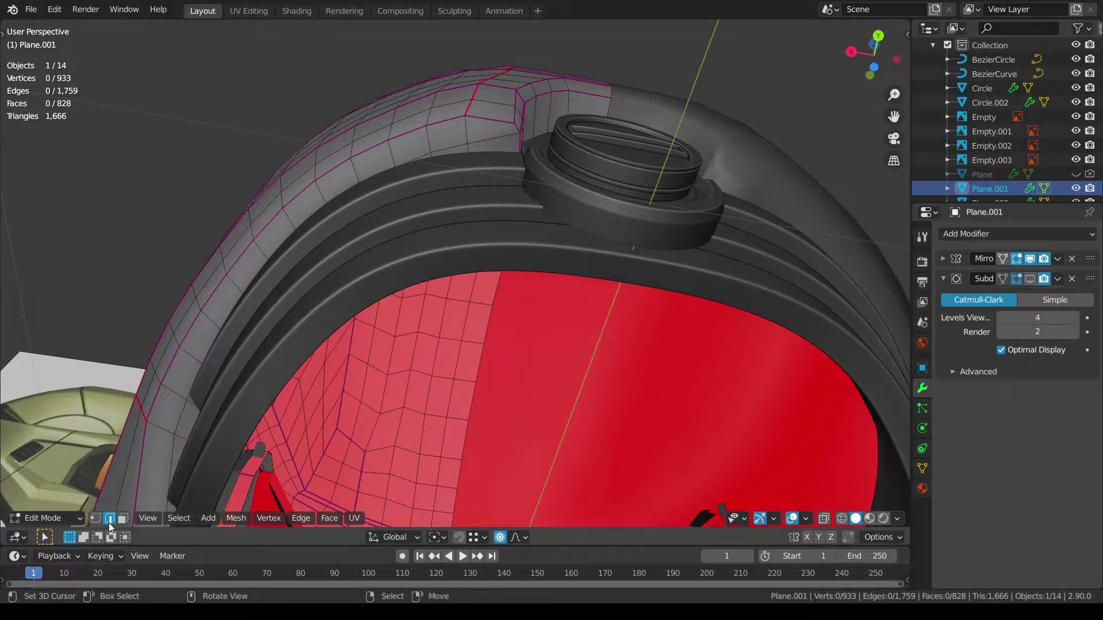
key(ctrl+Tab)
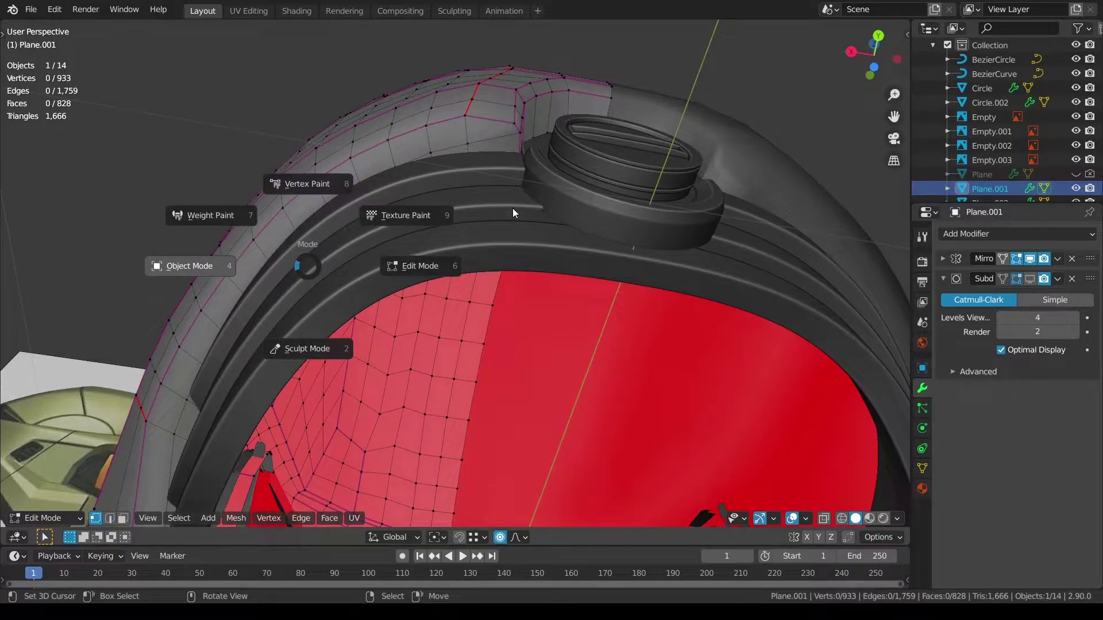
click(234, 246)
middle_drag(521, 225, 477, 270)
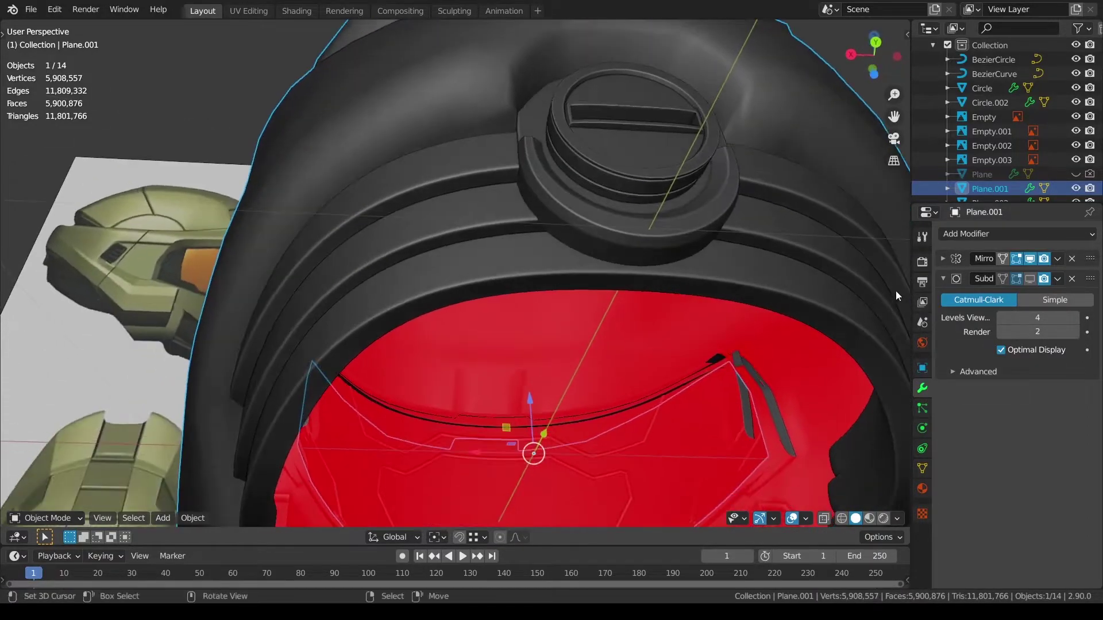
click(1029, 279)
scroll(490, 172, up, 3)
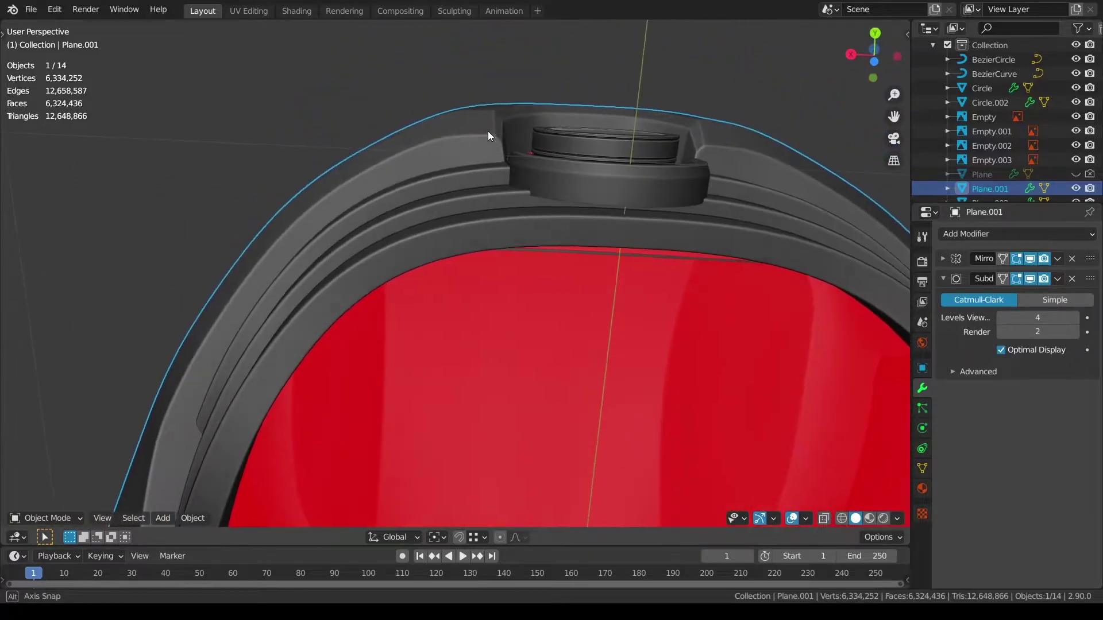
Step: Select the edge path along Plane.001's lower rim up to the disc notch and set its viewport subdivision levels to 2
key(ctrl+Tab)
click(753, 174)
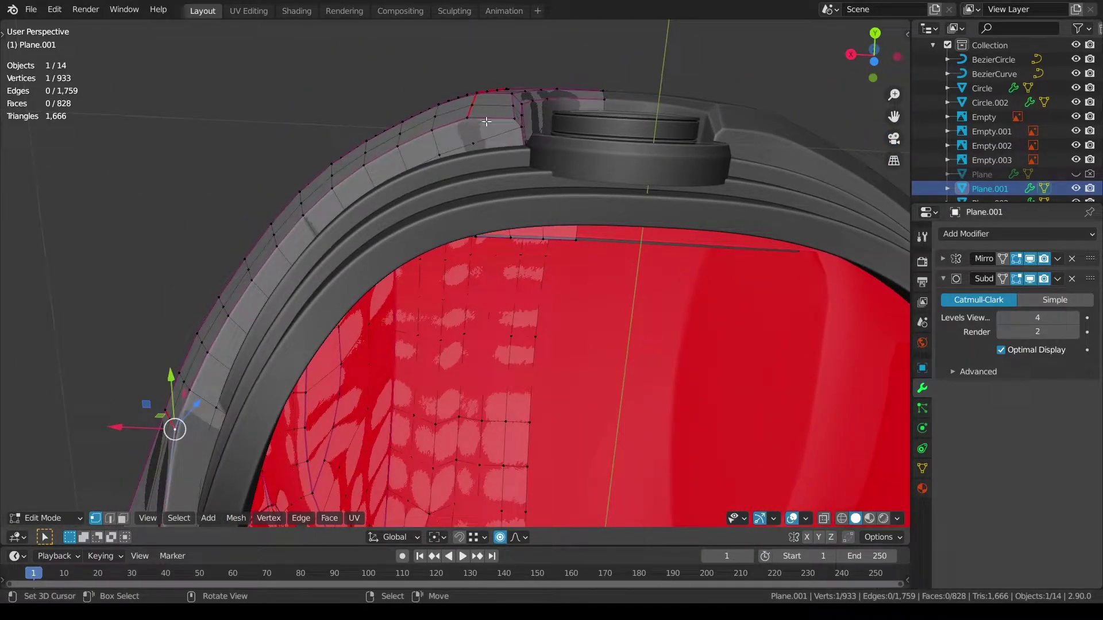
ctrl+click(468, 118)
key(q)
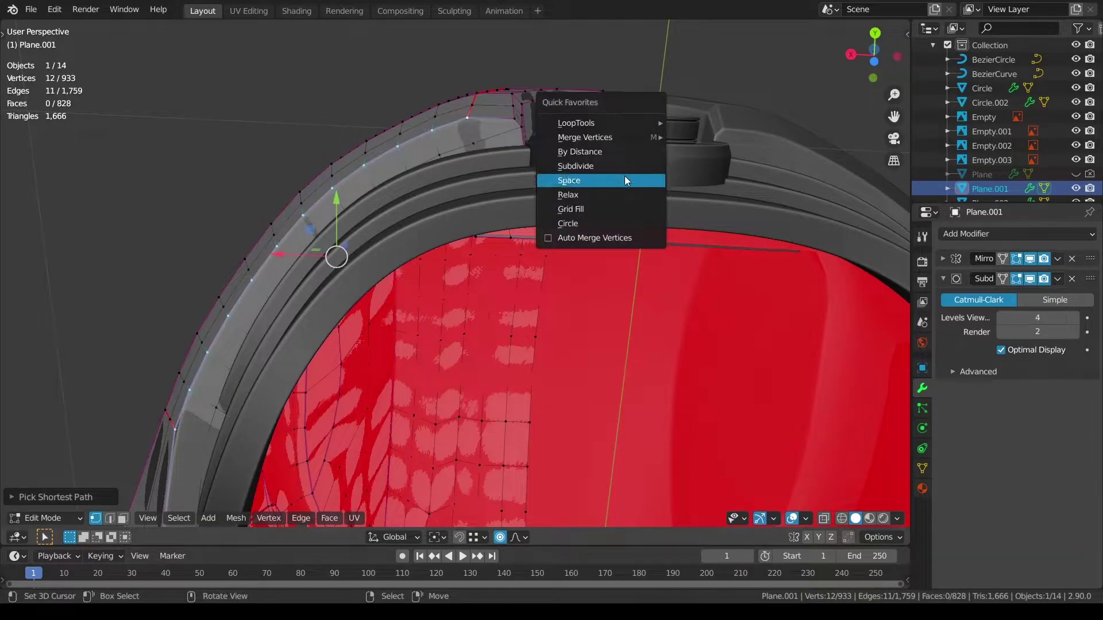
click(1050, 316)
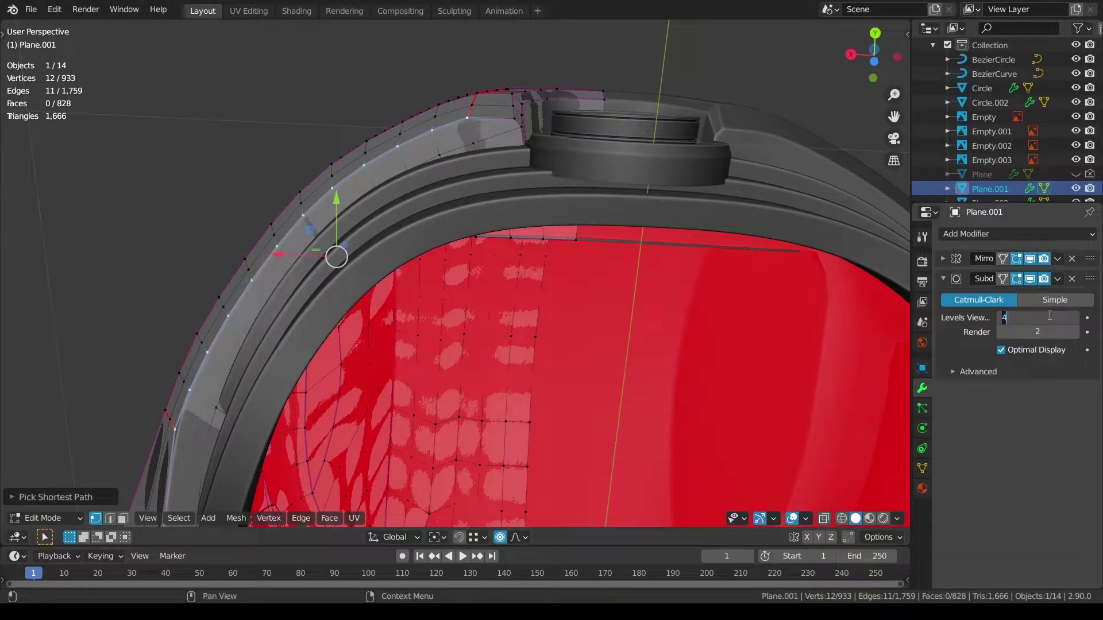
key(Return)
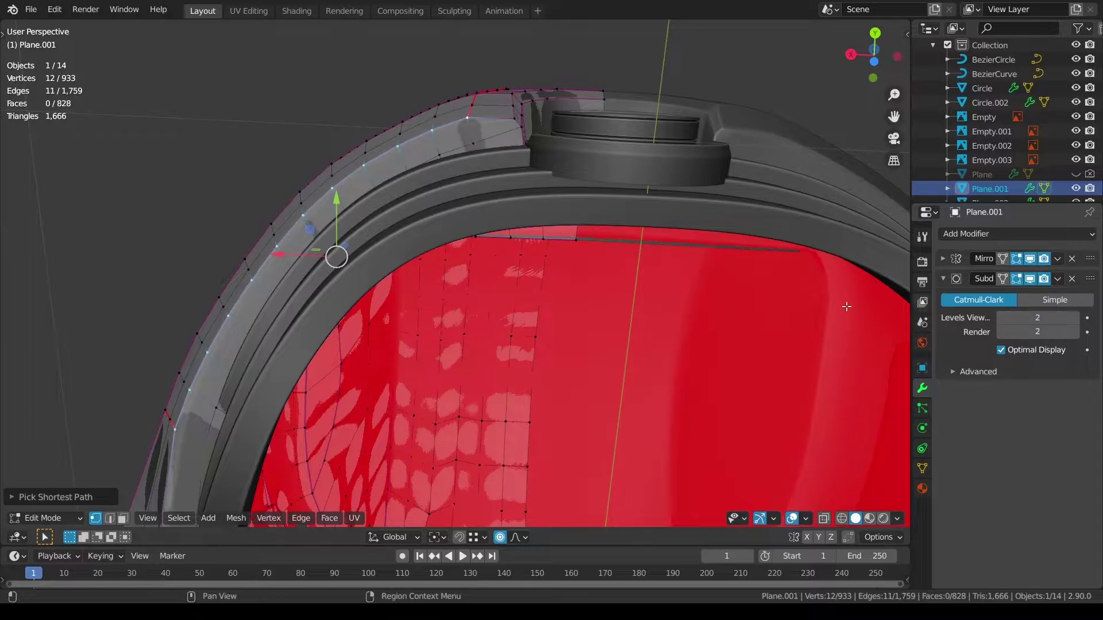
Step: Try the Relax operation on the selected rim edge path and inspect the smoothed shell around the bands
click(794, 519)
shift+middle_drag(610, 331, 637, 356)
key(q)
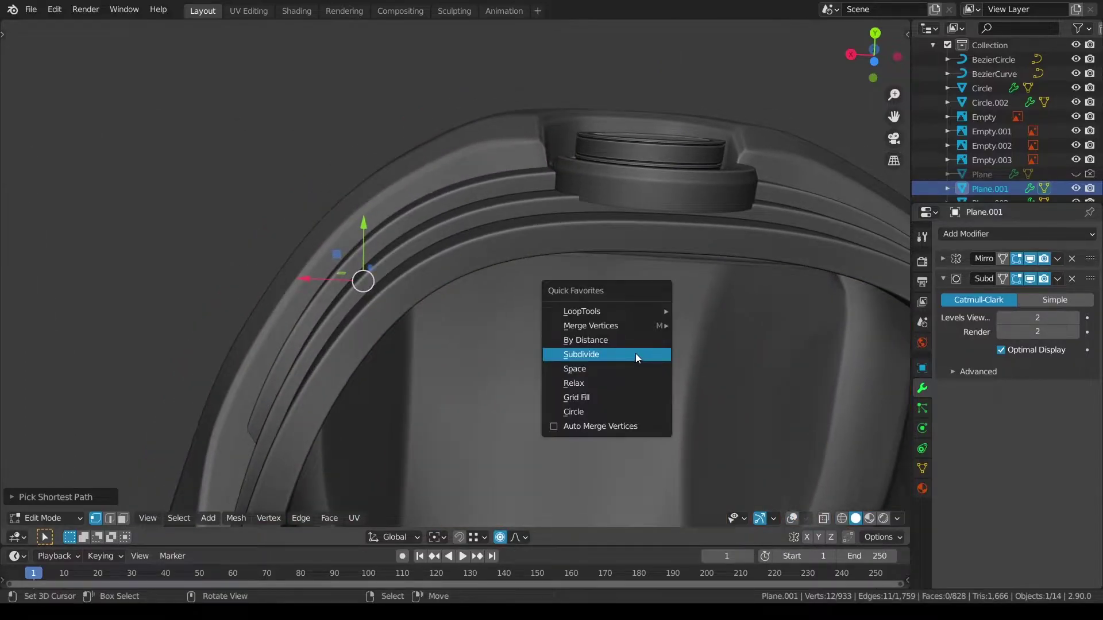
click(626, 382)
middle_drag(558, 306, 604, 320)
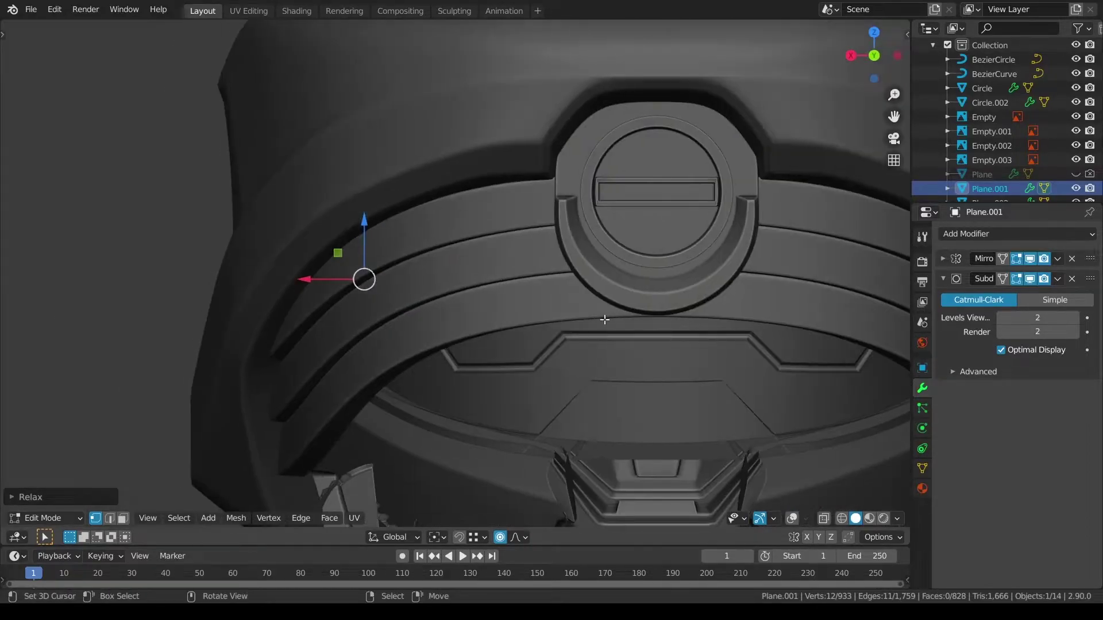
scroll(627, 275, up, 3)
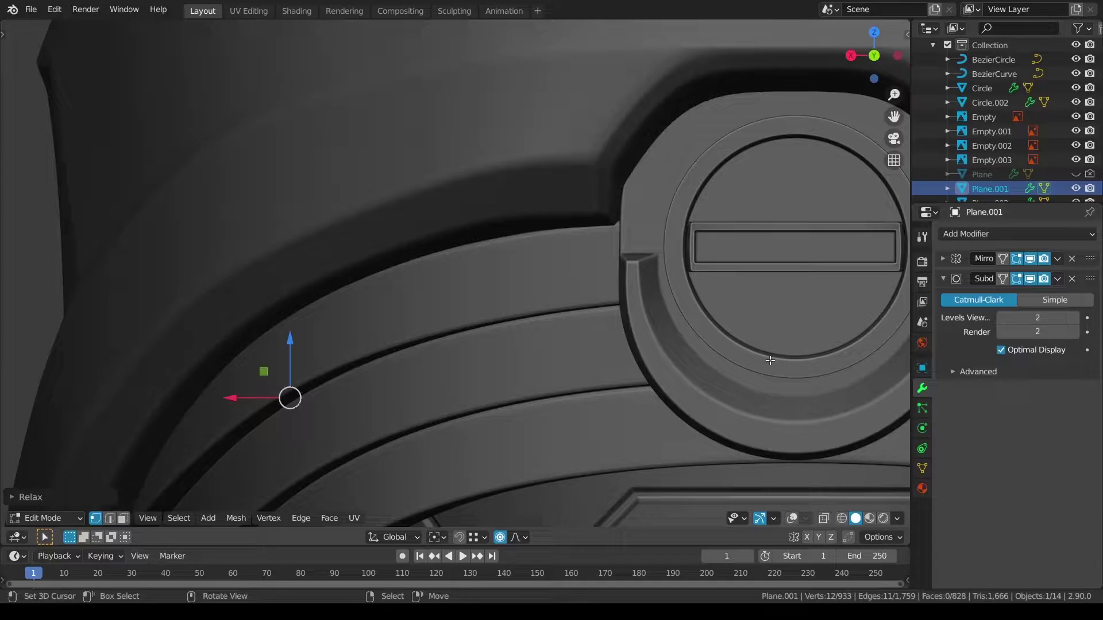
Step: Select the 11-edge path along the shell's rim above the outer band, relax it, and check the surface in Object Mode
click(791, 518)
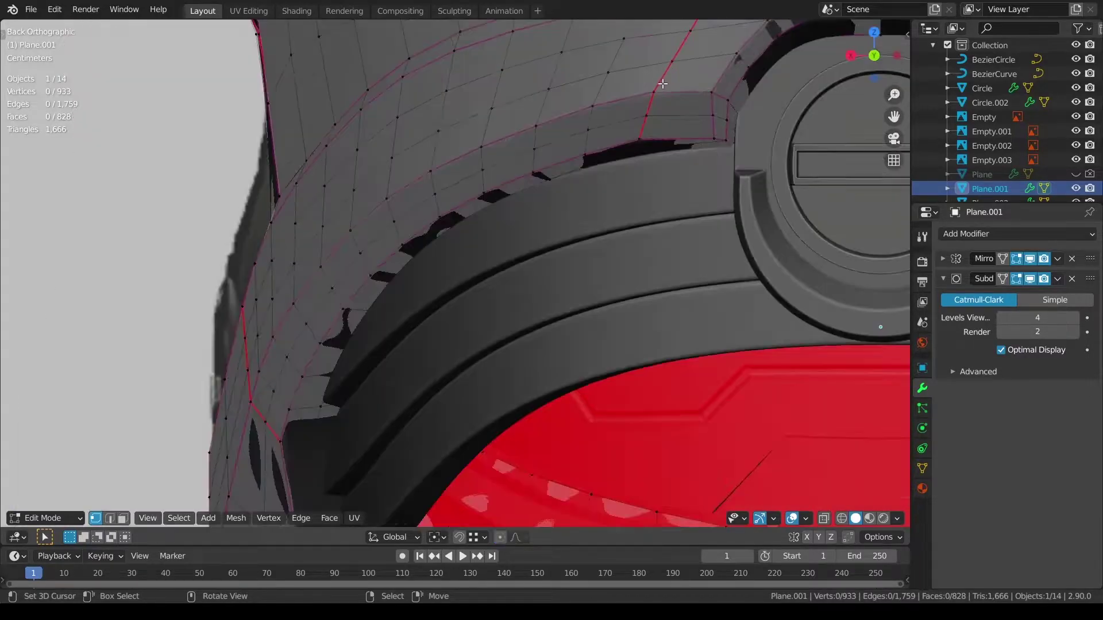
shift+middle_drag(500, 232, 588, 173)
ctrl+right_click(336, 340)
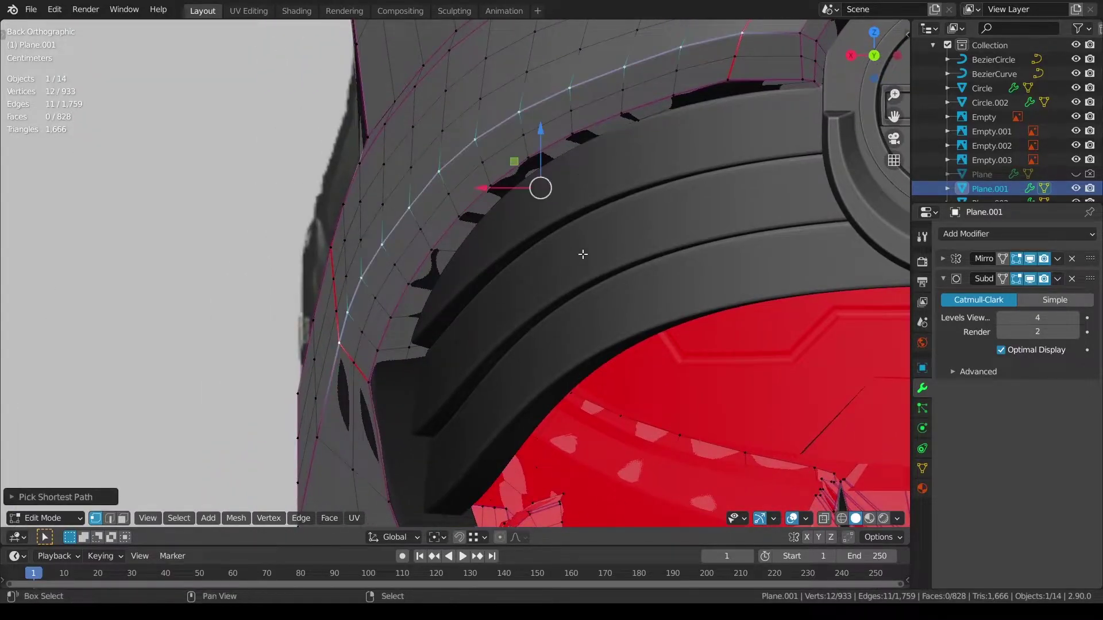
shift+middle_drag(583, 264, 550, 312)
key(q)
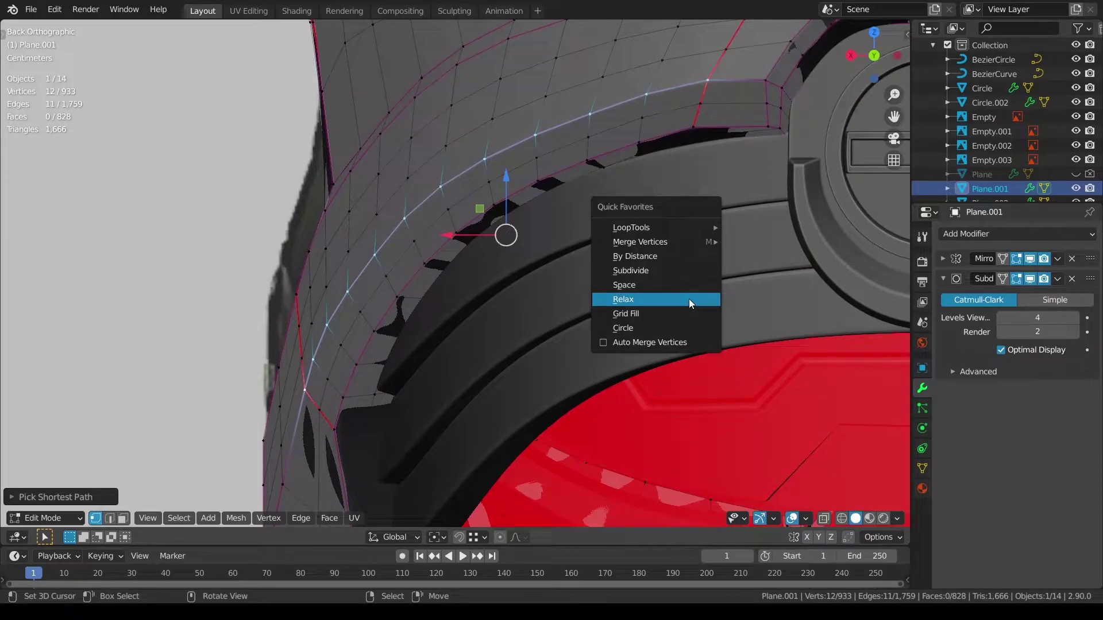
click(688, 299)
key(alt+a)
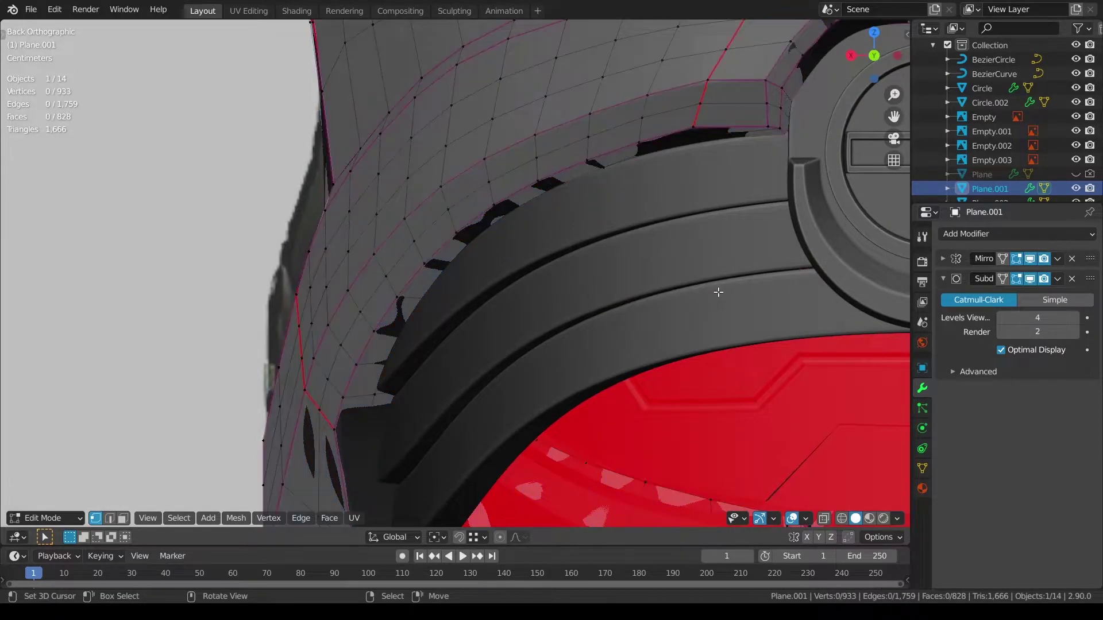
key(ctrl+Tab)
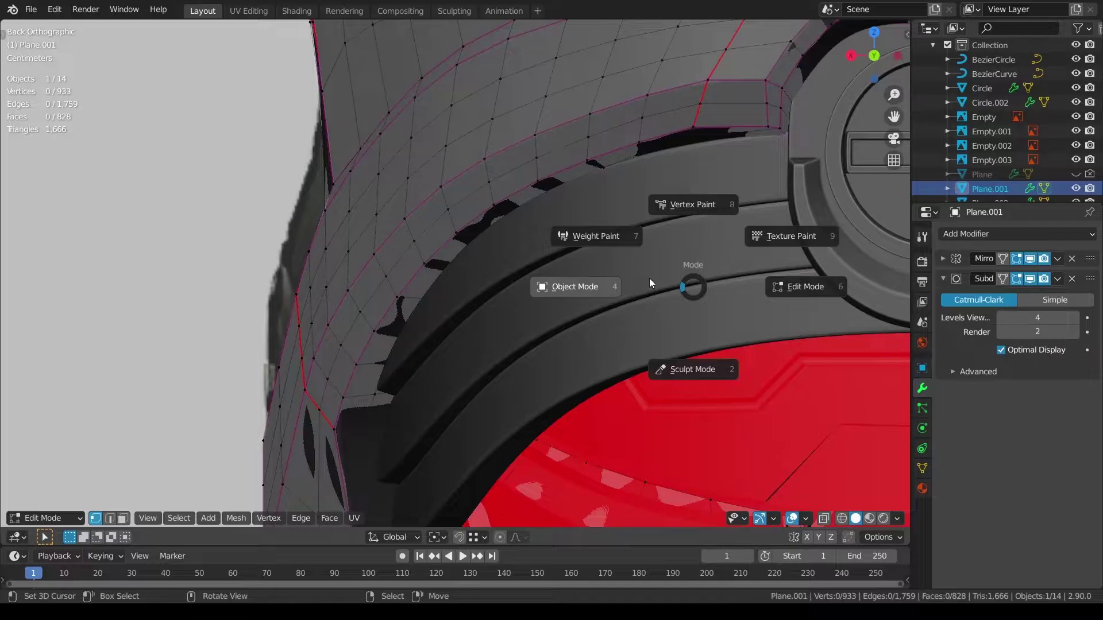
click(650, 280)
shift+middle_drag(688, 251, 589, 309)
Step: Select the two narrow shell faces at the rim's end beside the disc and move them about 0.003 m along global Y
key(ctrl+Tab)
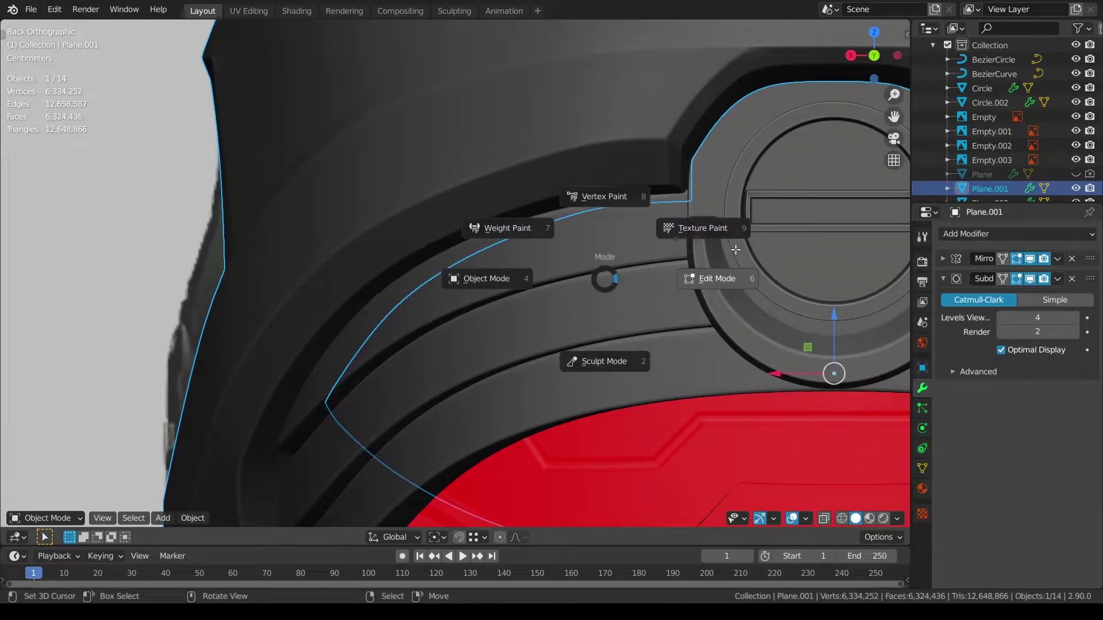
click(734, 248)
shift+middle_drag(703, 212, 450, 299)
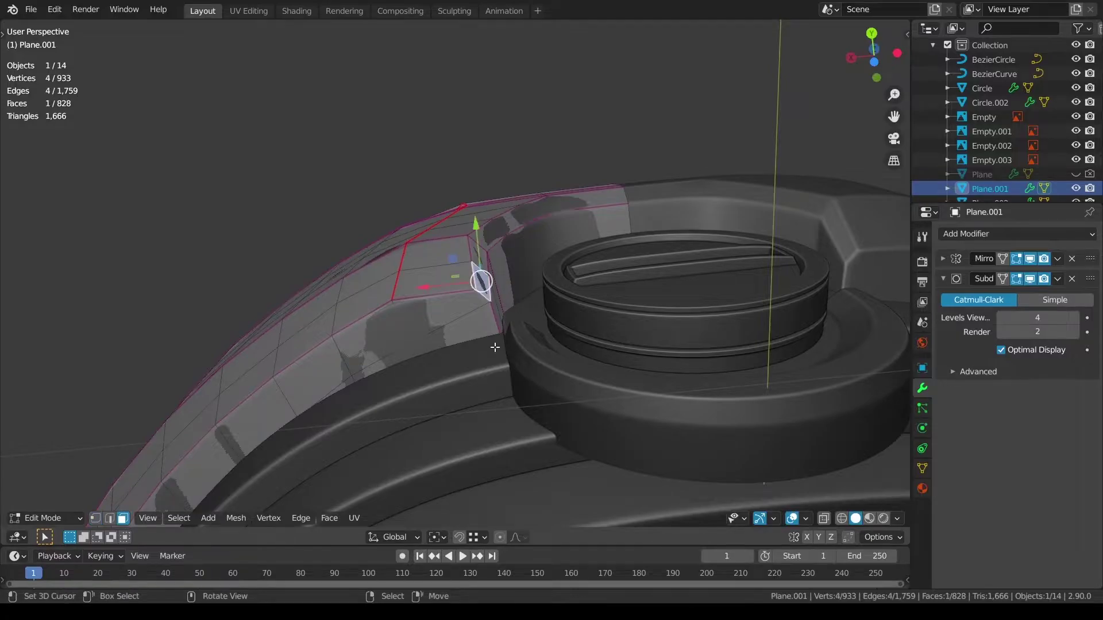
middle_drag(495, 347, 526, 370)
key(z)
click(412, 369)
ctrl+click(508, 262)
key(z)
click(605, 368)
mouse_move(512, 266)
middle_down()
mouse_move(546, 368)
mouse_move(626, 419)
mouse_move(651, 484)
middle_up()
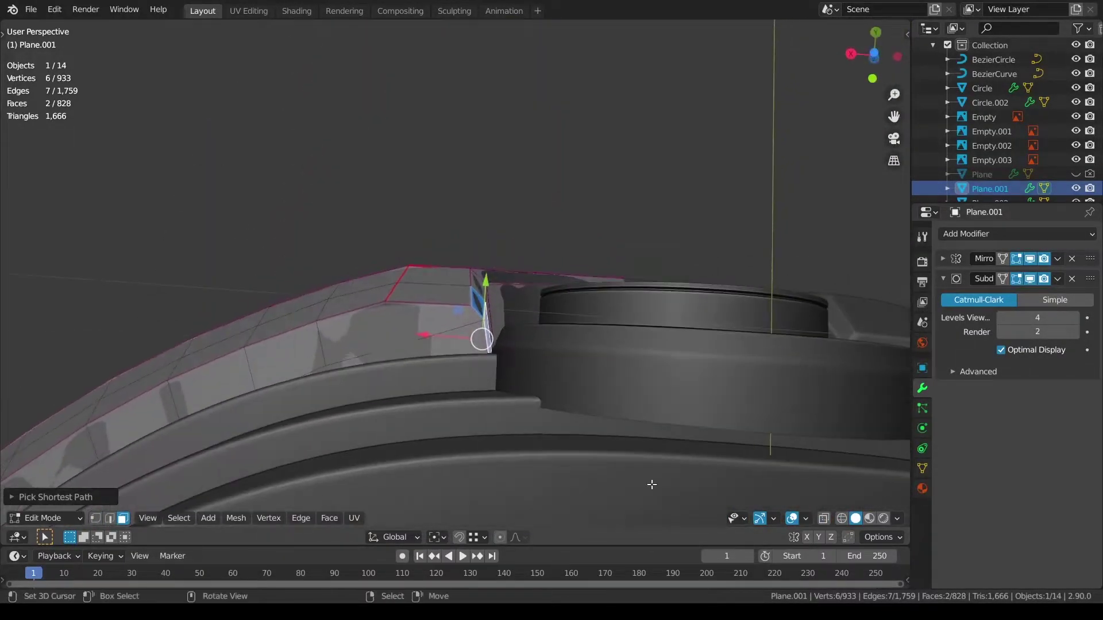
click(791, 518)
middle_drag(533, 274, 513, 267)
drag(489, 293, 489, 287)
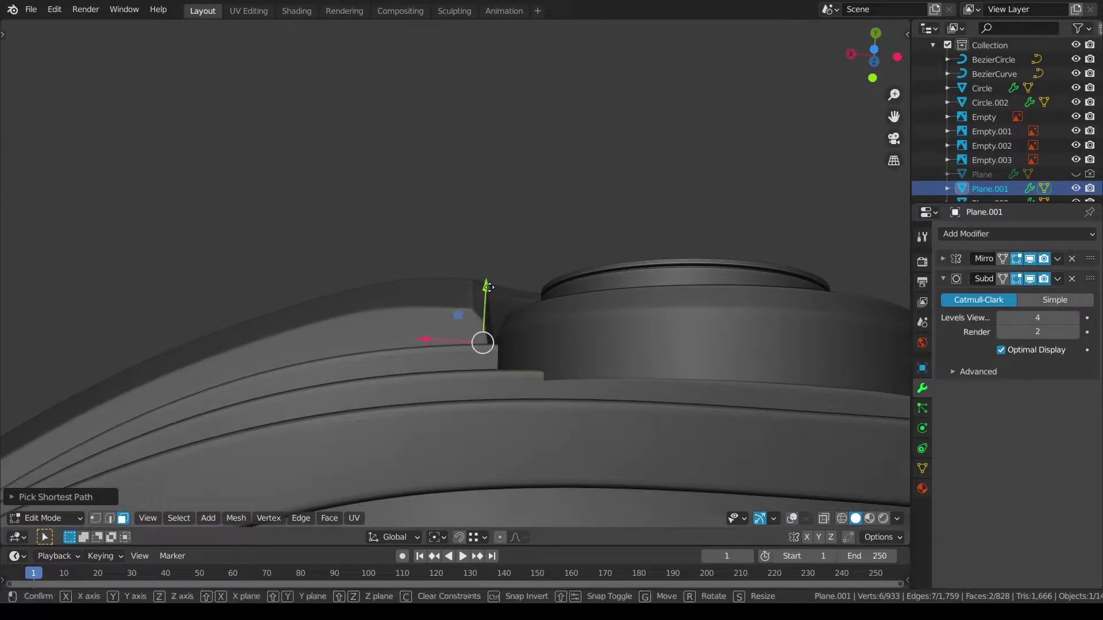
key(y)
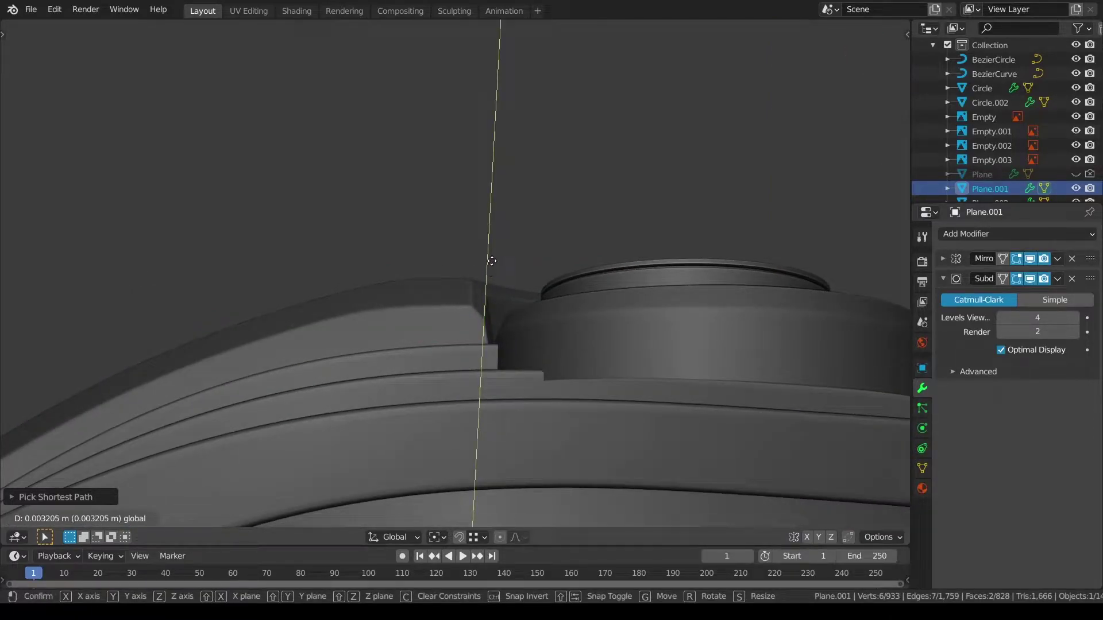
click(492, 261)
key(a)
key(a)
middle_drag(502, 278, 510, 365)
Step: Select the rim face next to the disc notch and create the custom transform orientation Face.001 from its Normal orientation
click(791, 519)
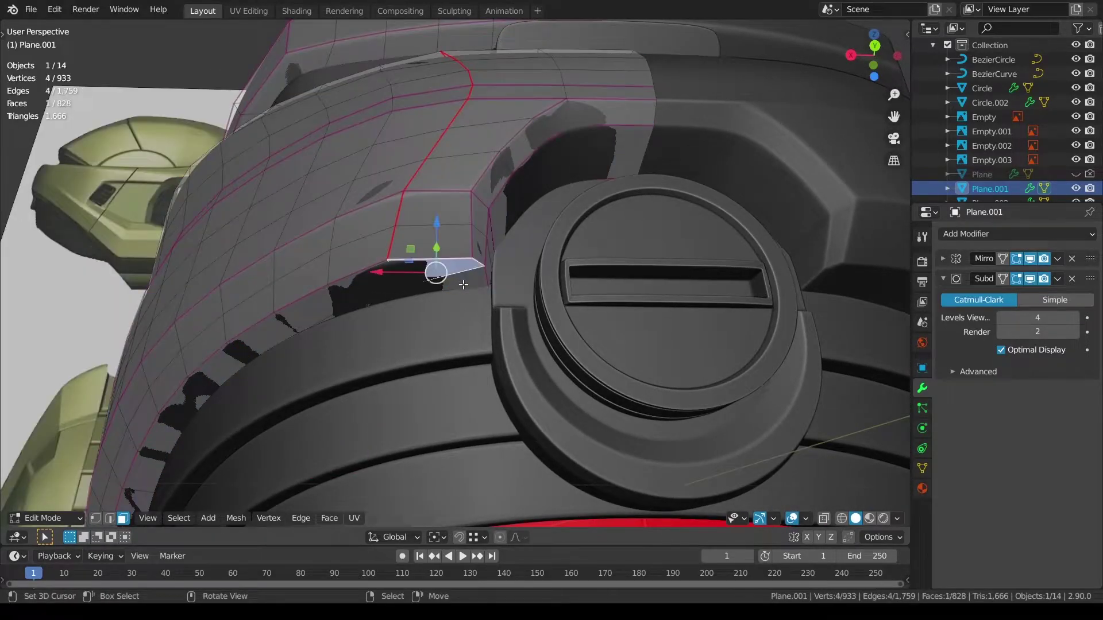
shift+right_click(463, 284)
shift+right_click(479, 248)
shift+right_click(488, 266)
middle_drag(488, 270, 441, 243)
click(441, 243)
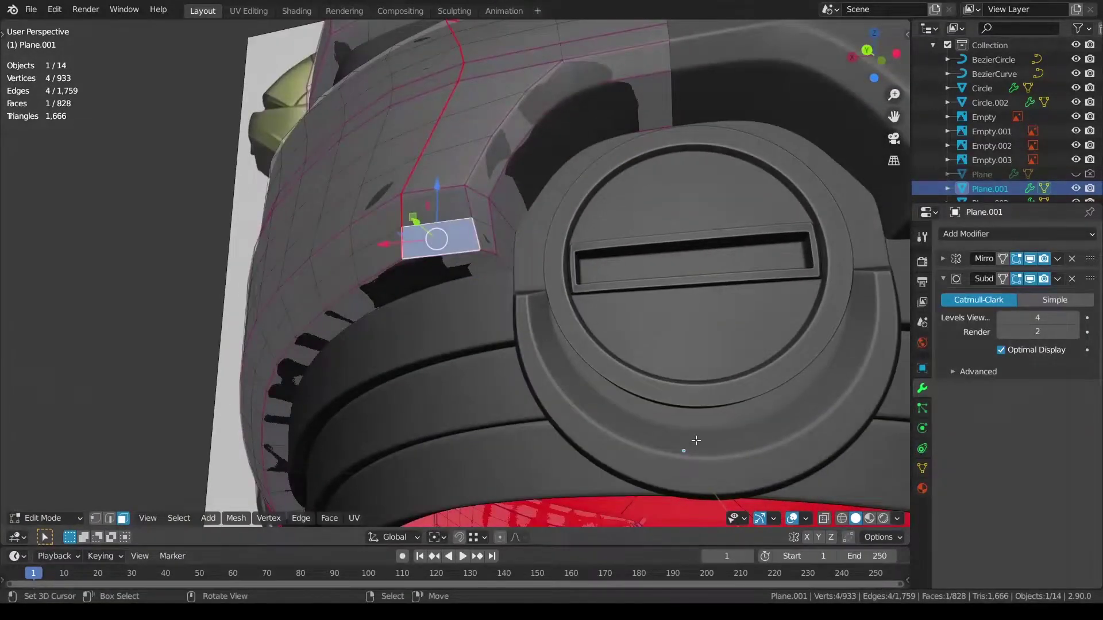
click(403, 537)
click(360, 451)
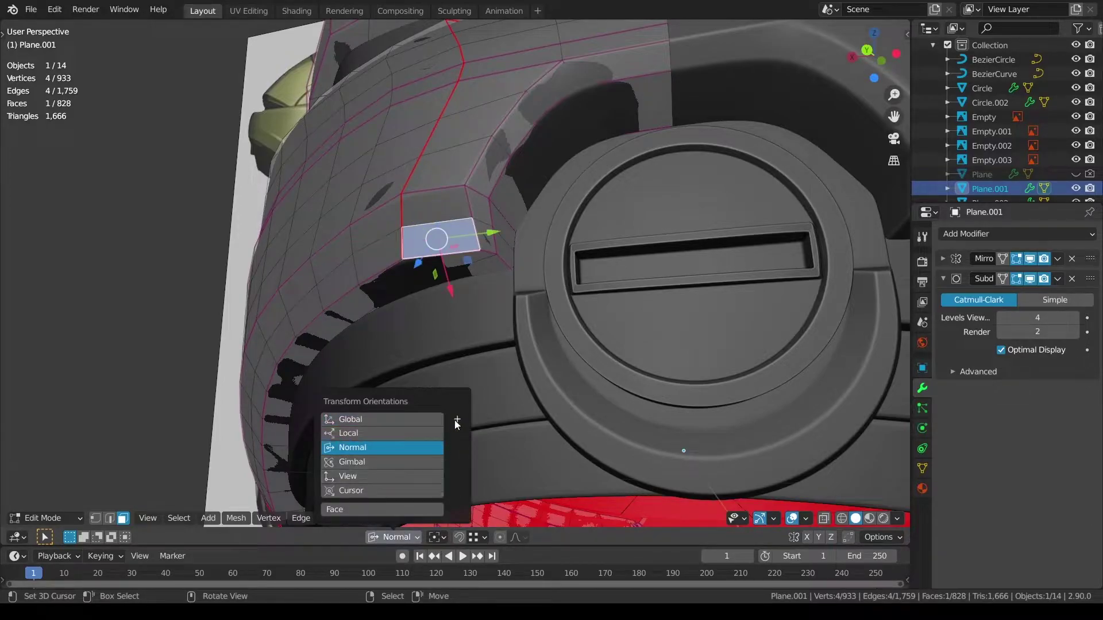
middle_drag(465, 397, 506, 300)
click(396, 538)
click(461, 395)
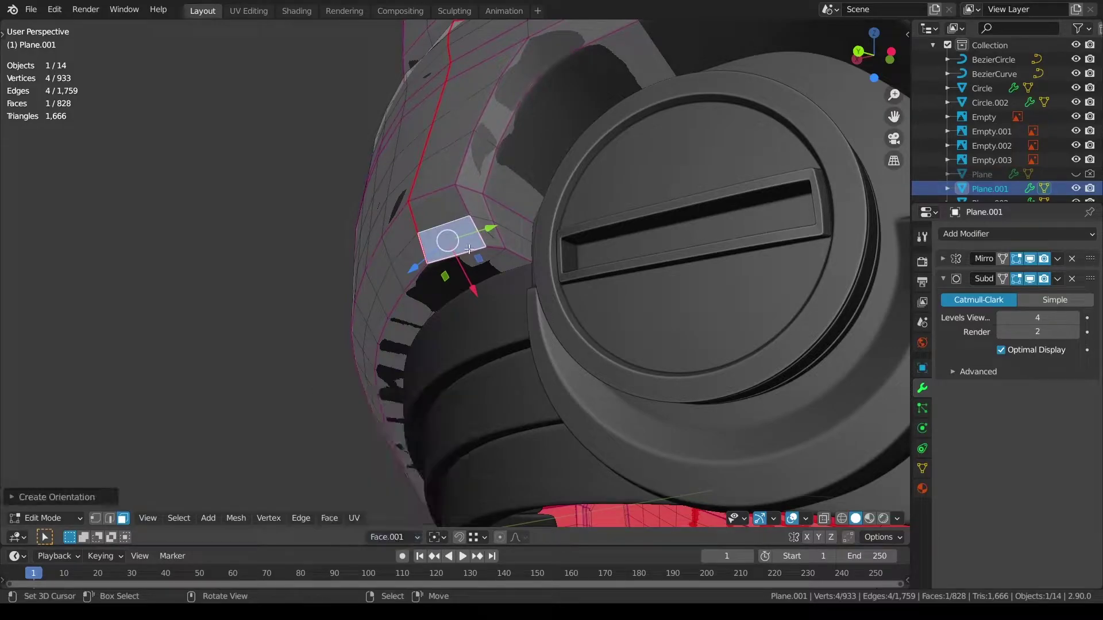
Step: Try moving five connected faces at the rim's notch end slightly along the Face.001 X axis
ctrl+click(485, 235)
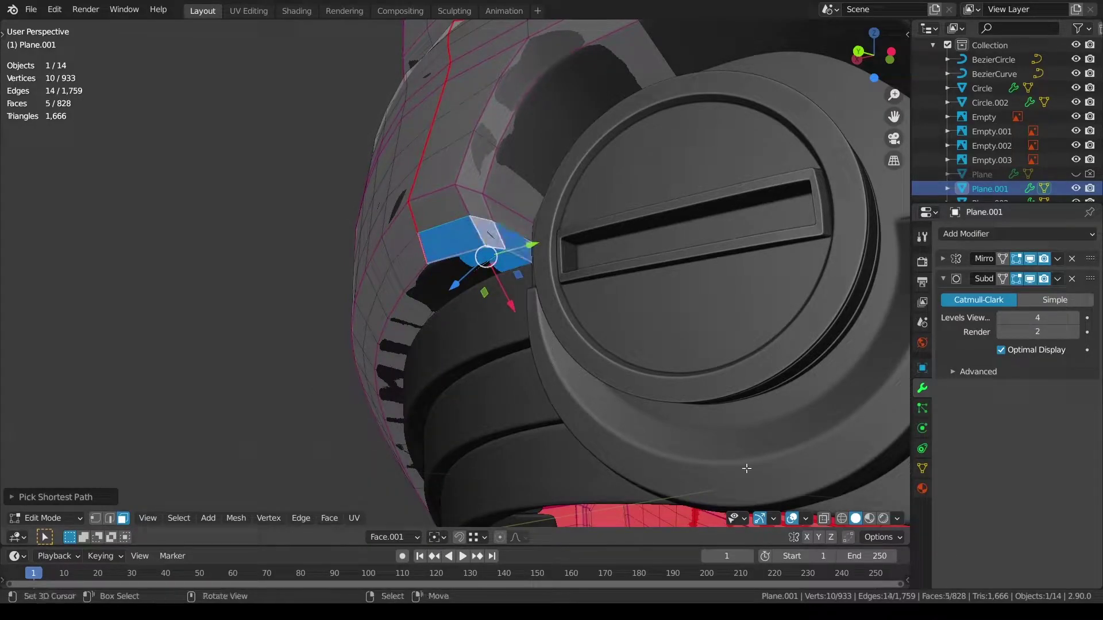
click(792, 518)
middle_drag(555, 379, 641, 336)
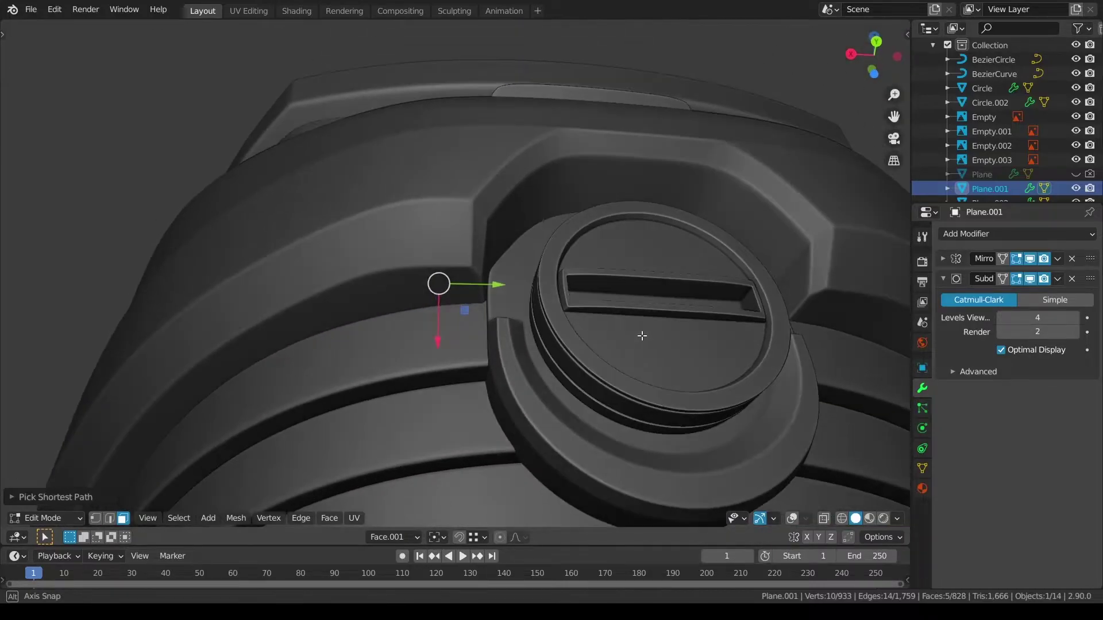
drag(438, 342, 440, 341)
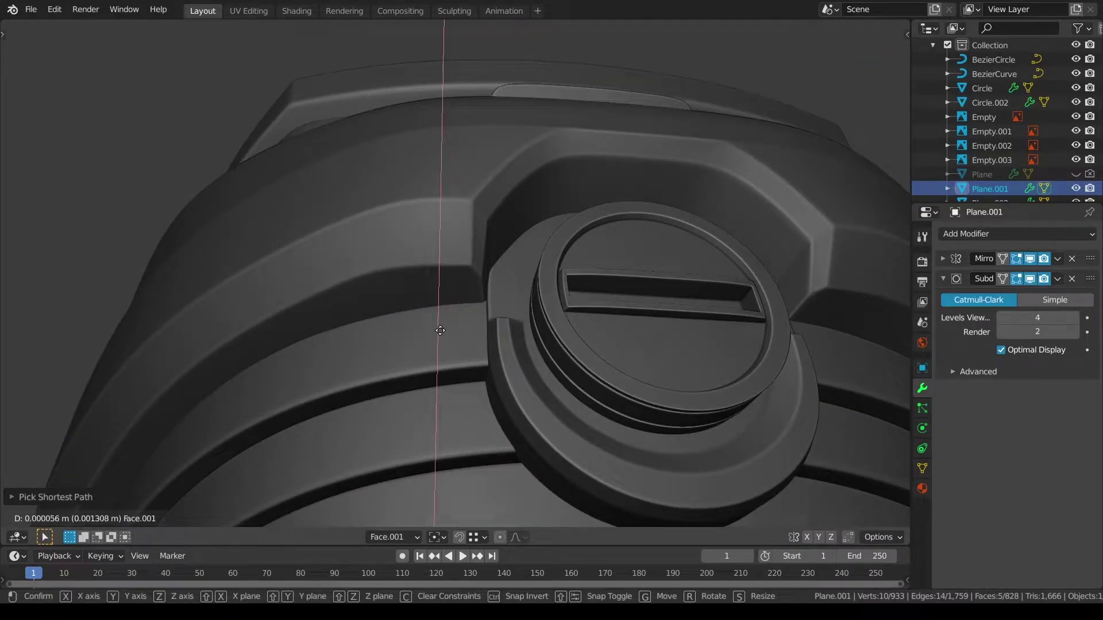
drag(441, 298, 471, 323)
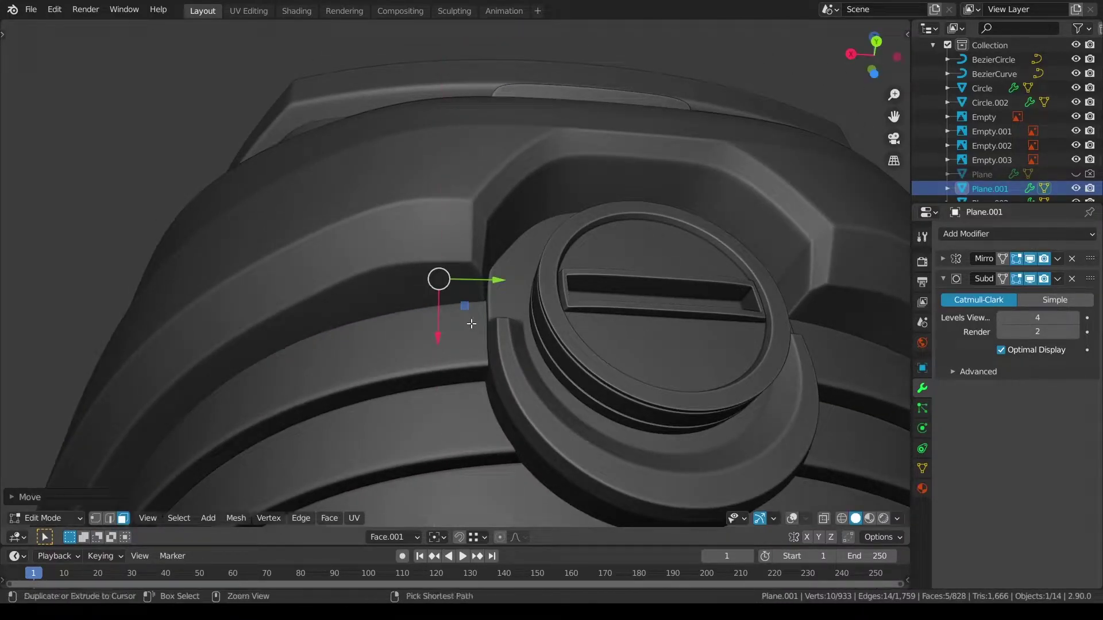
Step: Reduce the selection to the two narrow faces at the notch end and shift them slightly along the Face.001 X axis
click(791, 519)
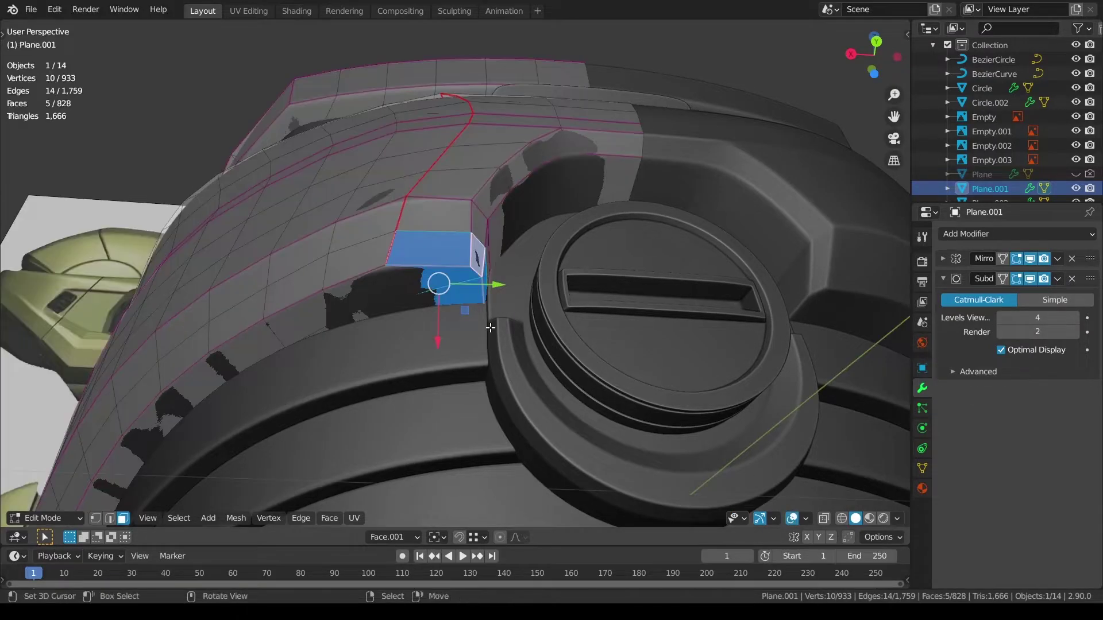
ctrl+drag(419, 250, 478, 318)
click(797, 517)
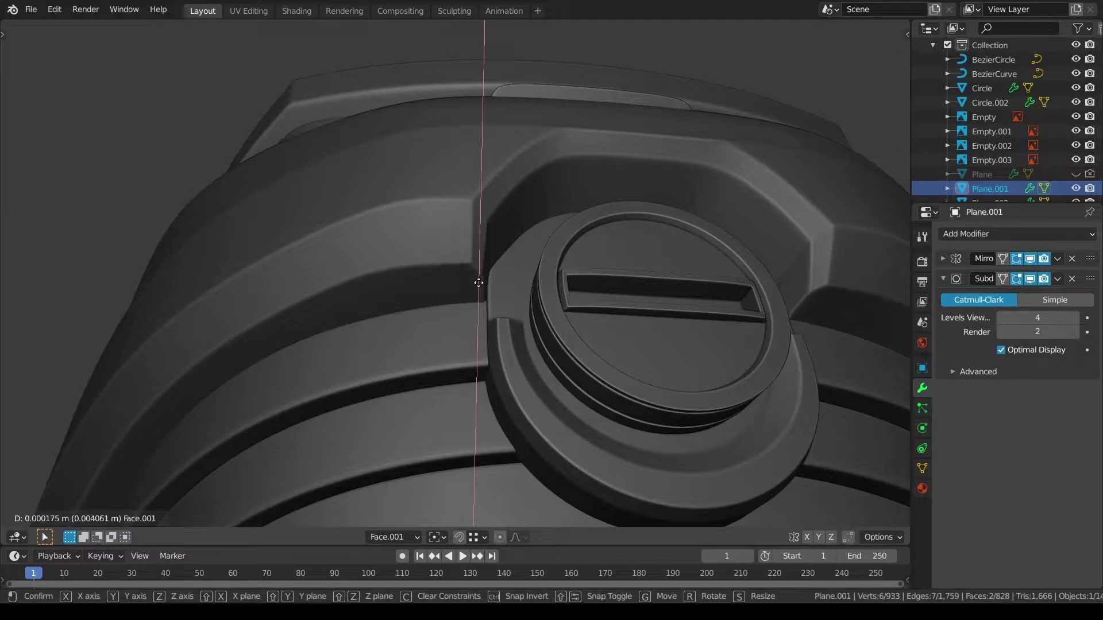
drag(477, 278, 477, 278)
middle_drag(477, 278, 482, 258)
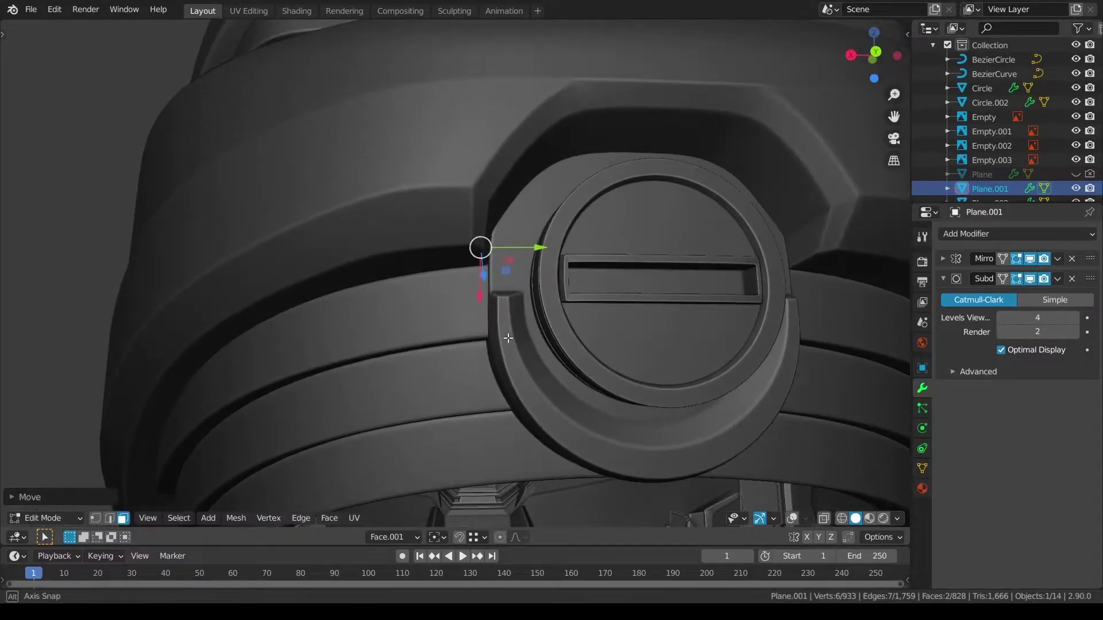
key(alt+a)
Step: Select the rear outer edge loop of Circle.002's housing and move it along Y toward the bands using Global orientation
middle_drag(505, 311, 440, 322)
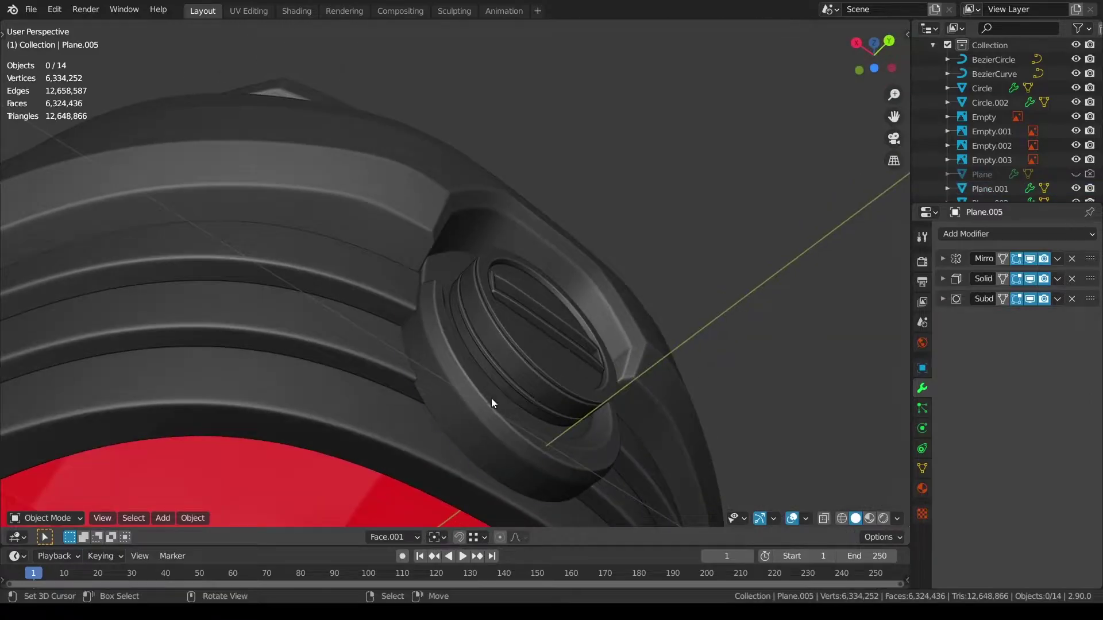
middle_drag(491, 398, 577, 372)
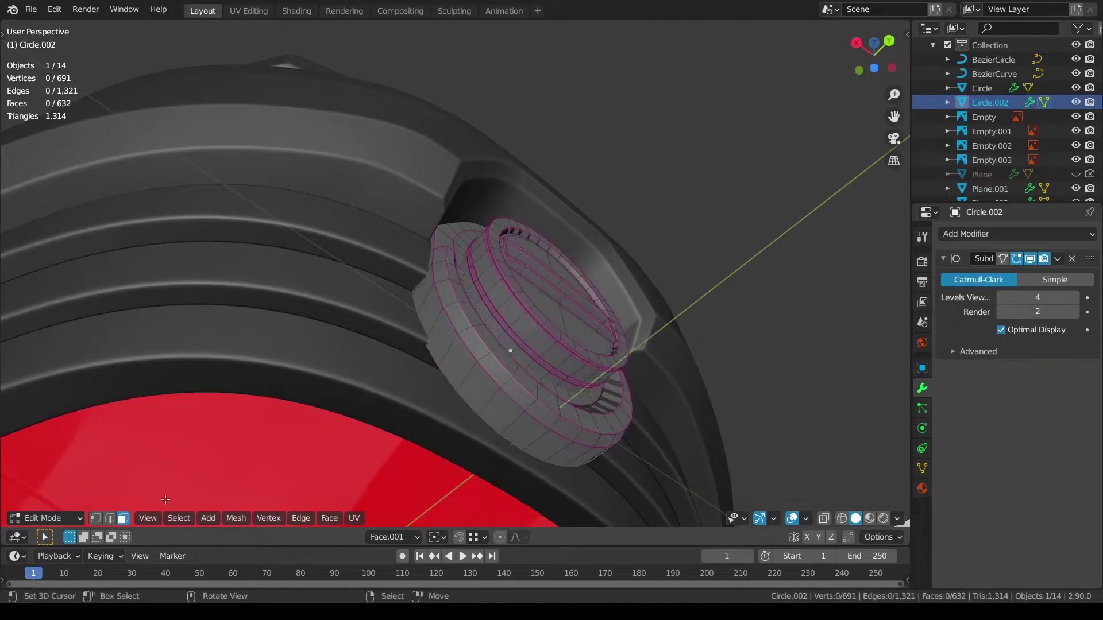
alt+click(483, 393)
middle_drag(485, 391, 448, 436)
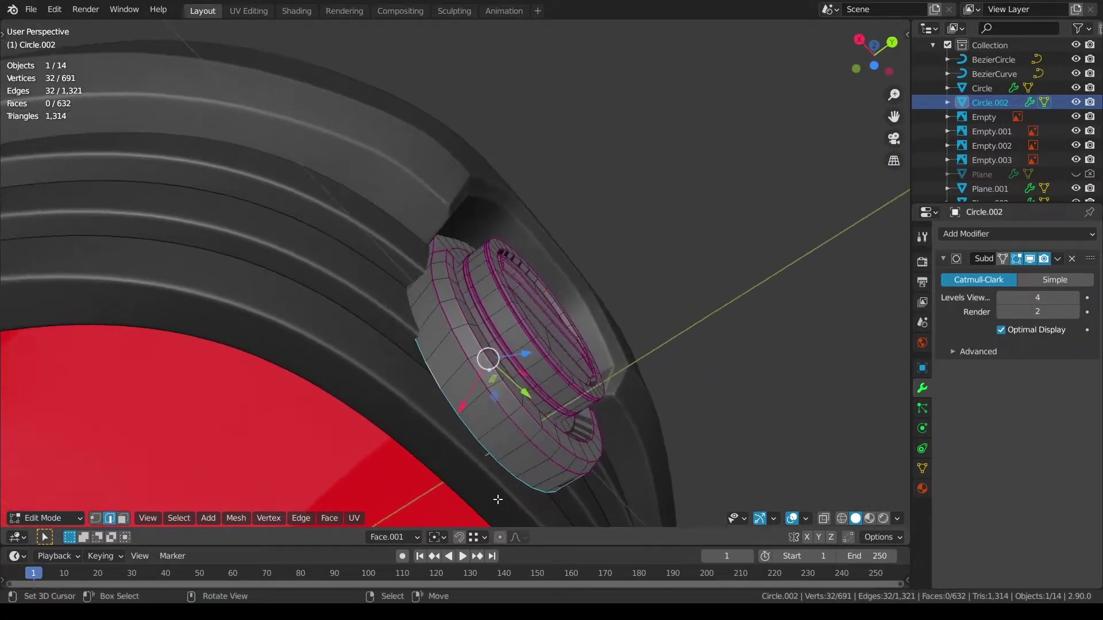
click(409, 535)
click(383, 385)
middle_drag(544, 319, 553, 317)
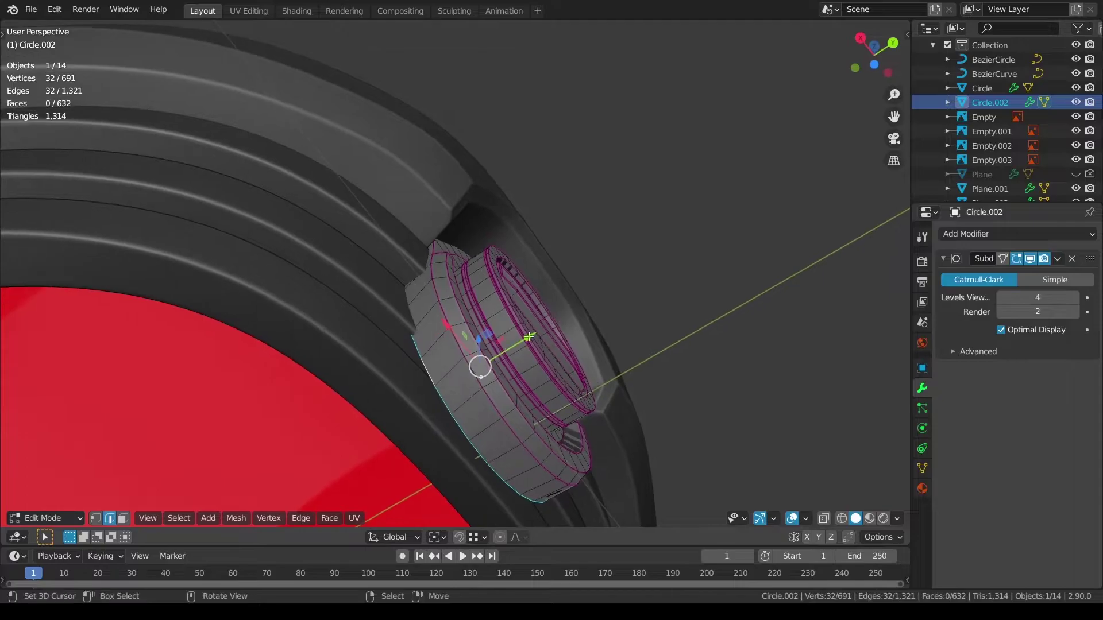
drag(527, 336, 512, 343)
key(alt+a)
key(Tab)
Step: Compare the disc and its housing with the reference image in the back wireframe view
mouse_move(556, 350)
middle_down()
mouse_move(566, 399)
mouse_move(574, 362)
middle_up()
key(alt+a)
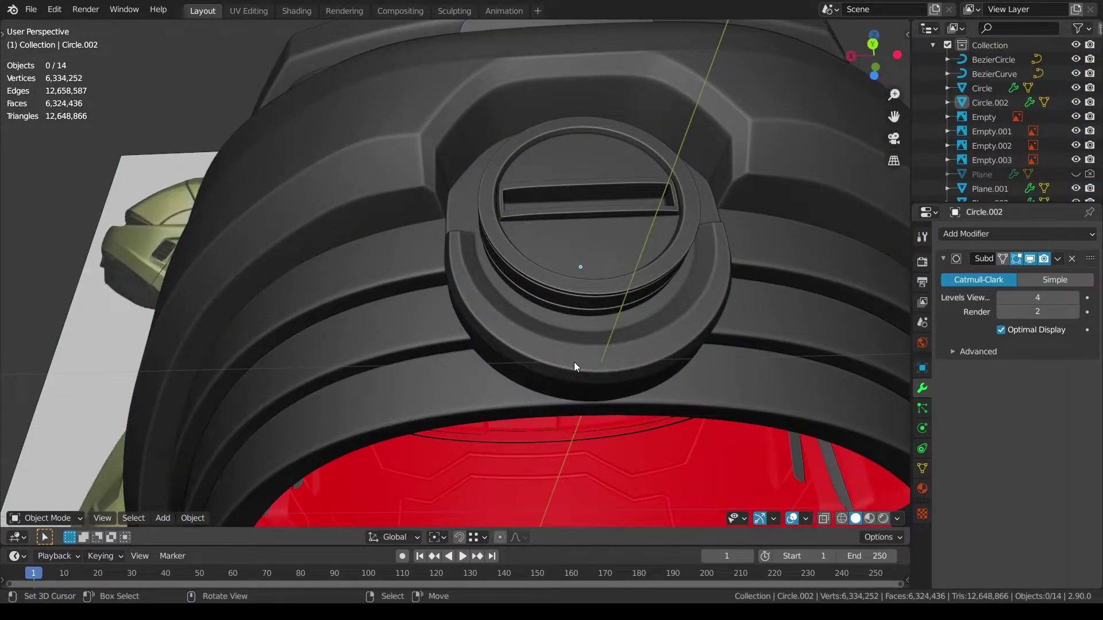
key(ctrl+KP_1)
key(shift+z)
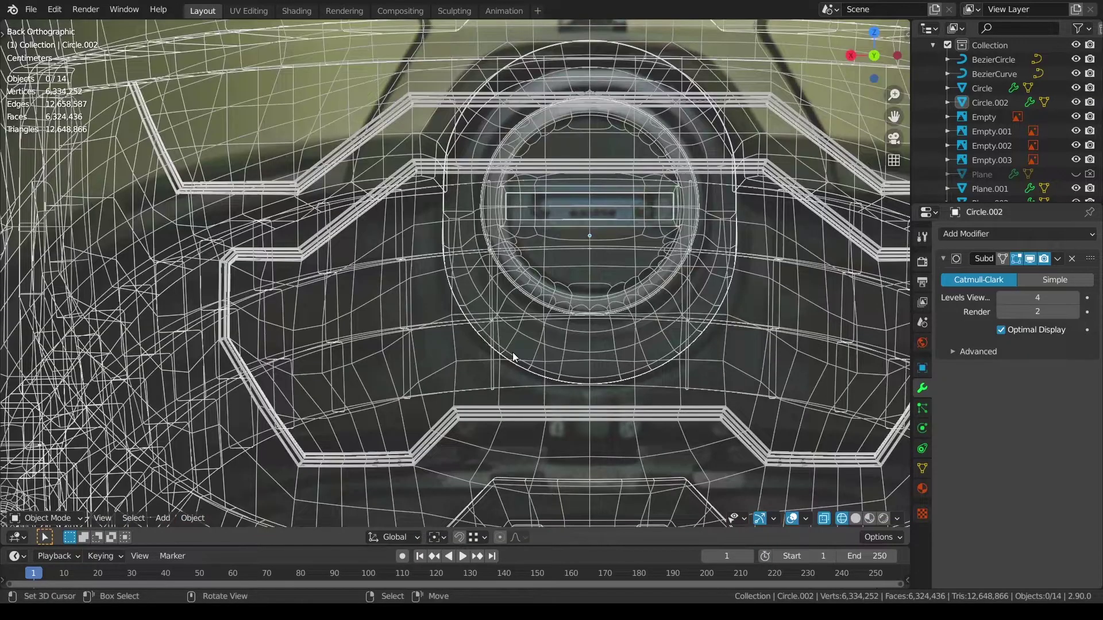
key(shift+z)
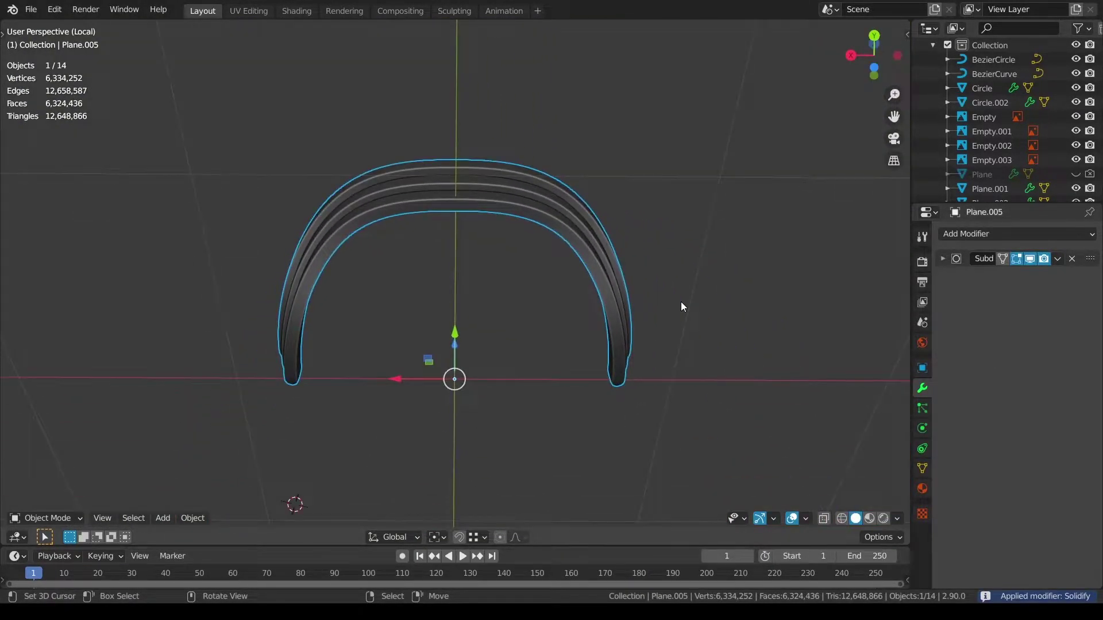
Step: Delete the inner-side faces along the full length of all three bands on Plane.005
key(Tab)
middle_drag(638, 301, 401, 452)
key(a)
key(alt+a)
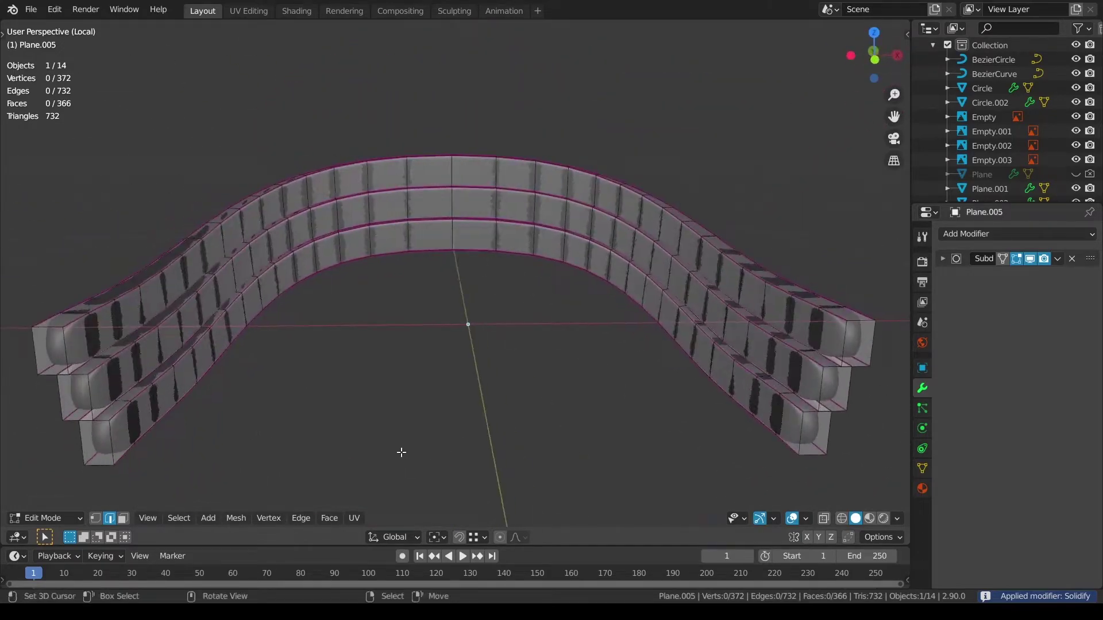
click(121, 519)
click(113, 446)
ctrl+click(777, 437)
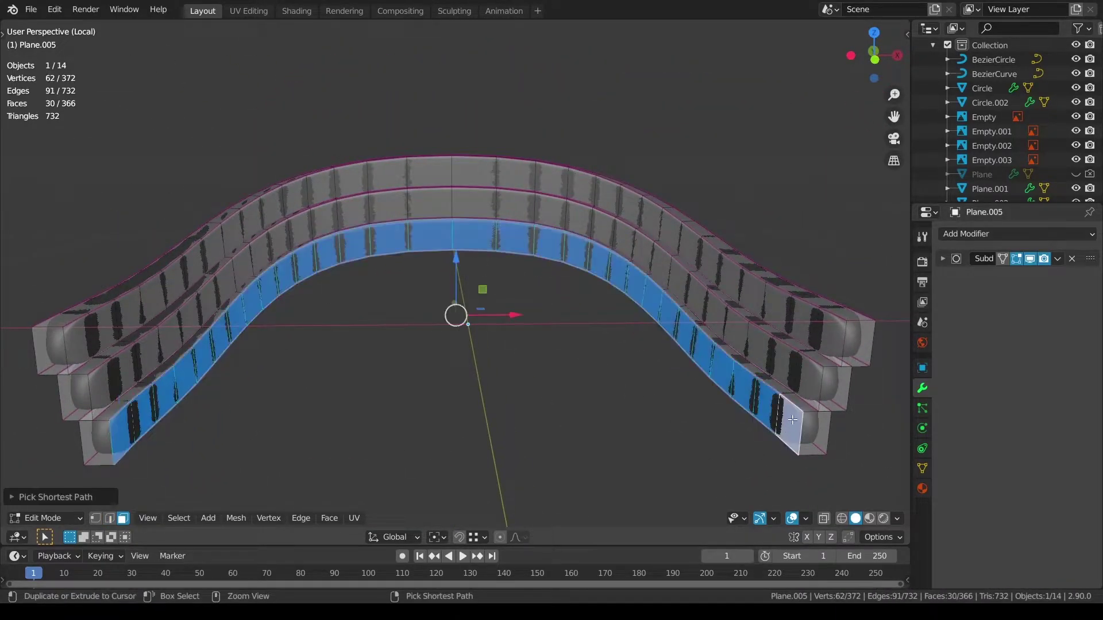
ctrl+click(83, 342)
ctrl+right_click(830, 339)
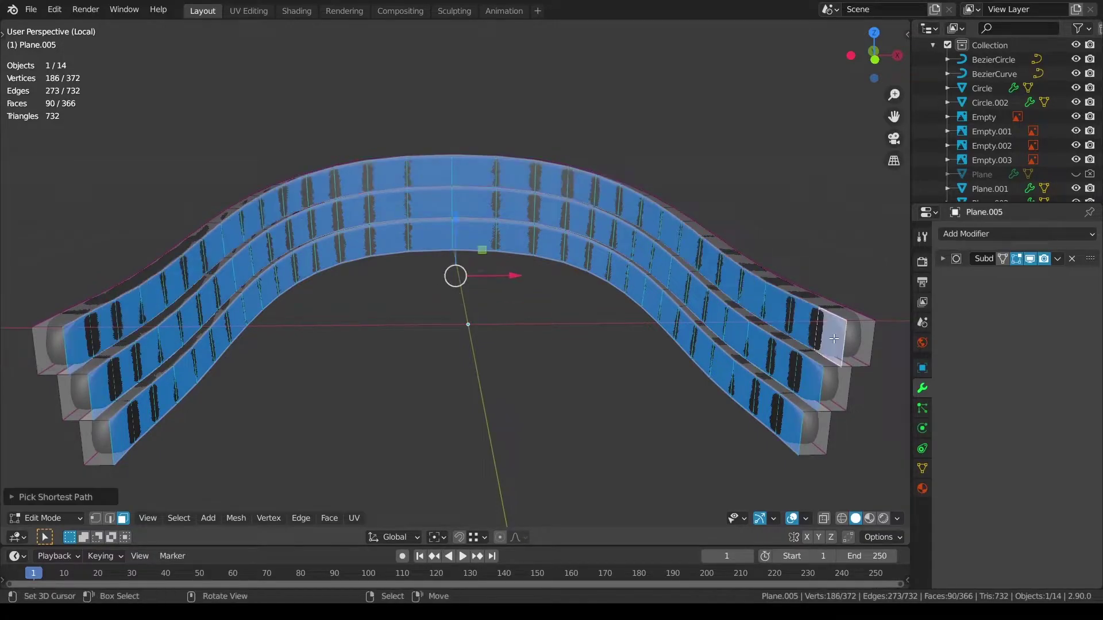
key(x)
click(830, 338)
Step: Select the six end faces at both ends of the three bands and set their edge crease to 1
middle_drag(280, 396, 388, 384)
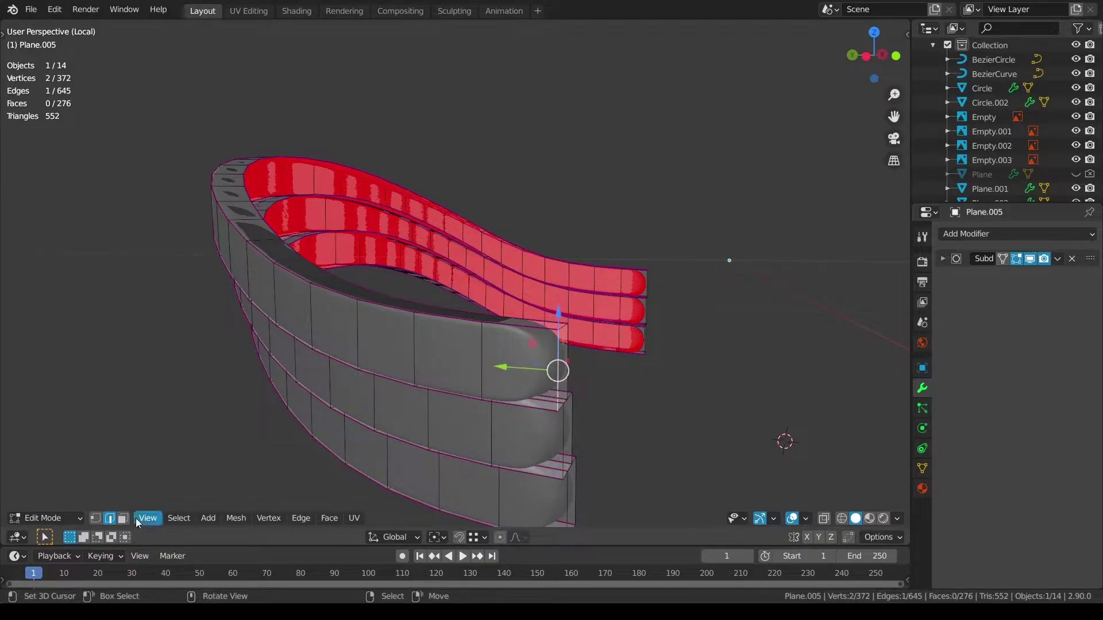
shift+click(571, 443)
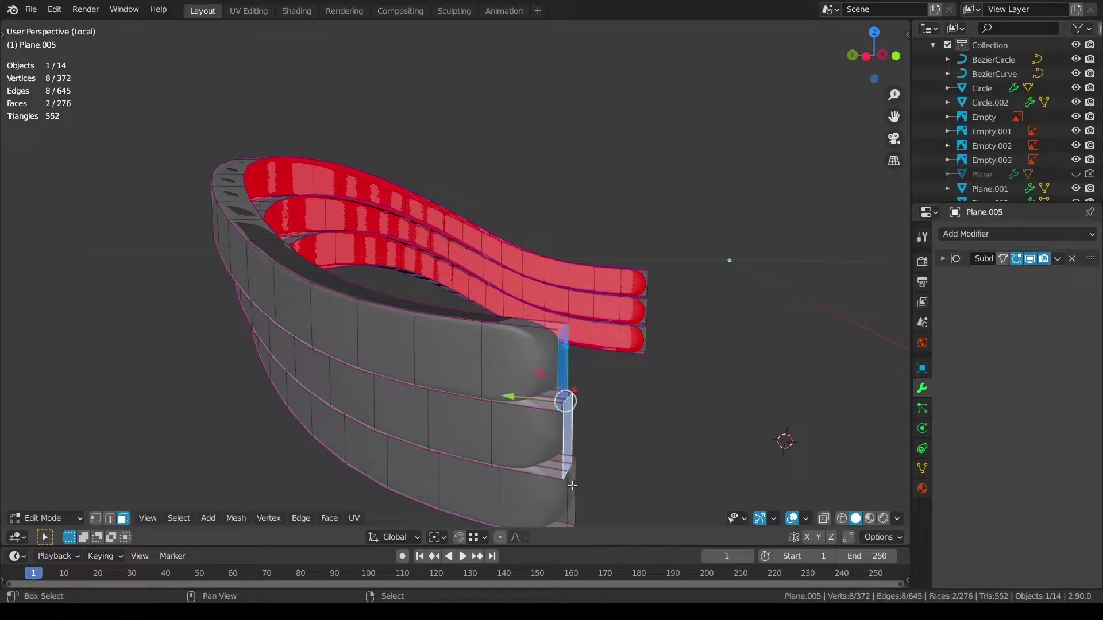
shift+click(571, 488)
middle_drag(571, 488, 512, 427)
middle_drag(472, 503, 531, 465)
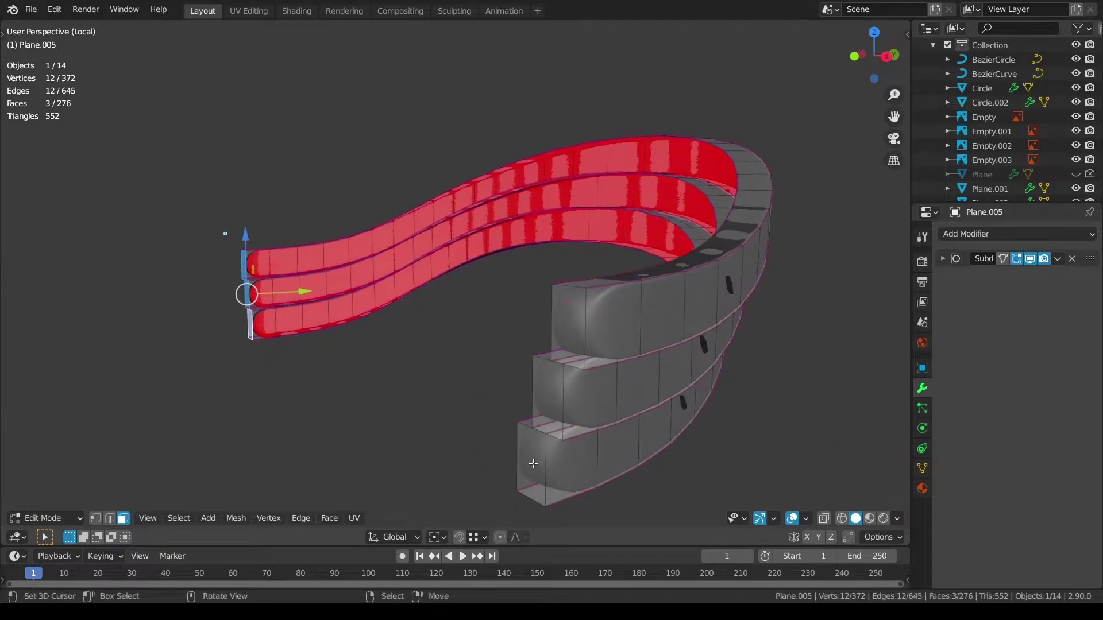
shift+click(531, 465)
shift+click(546, 391)
shift+click(565, 326)
key(shift+e)
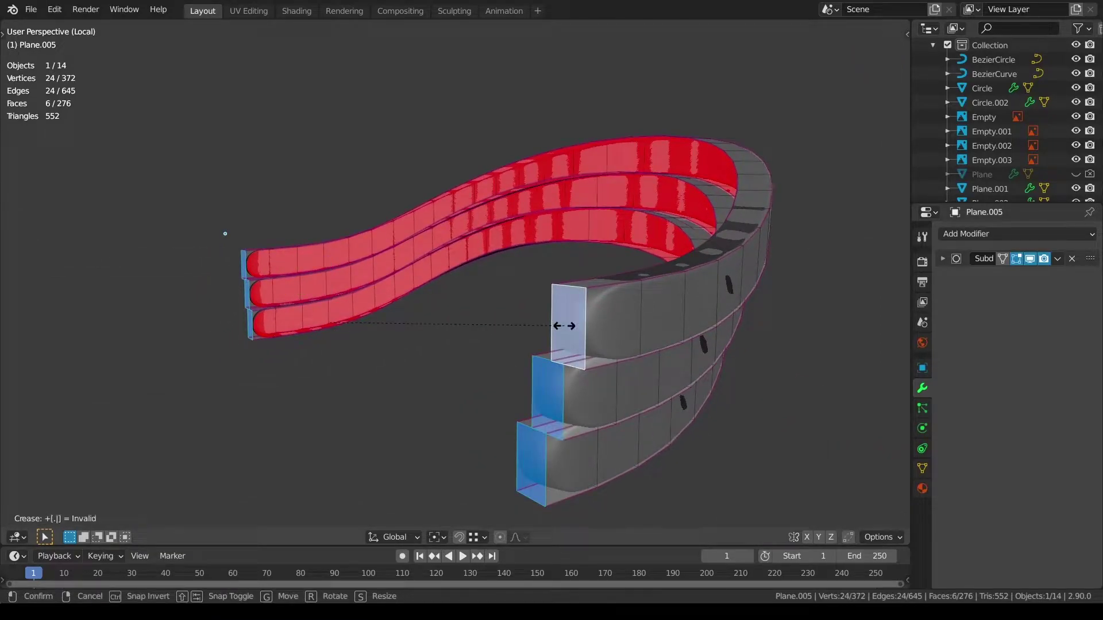
key(1)
key(Return)
key(alt+a)
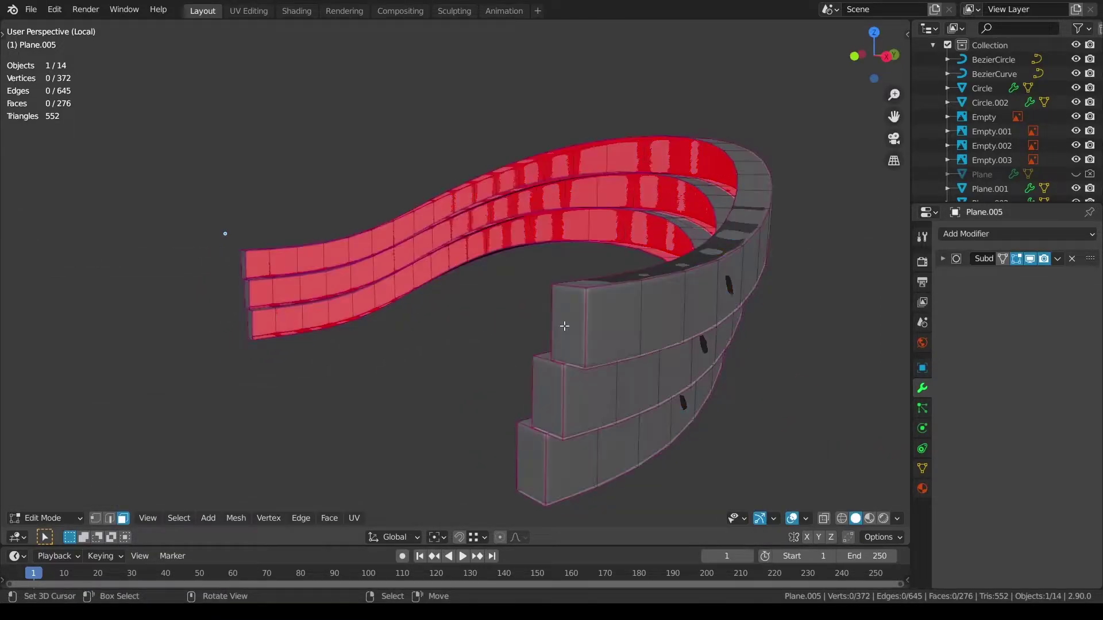
Step: Delete the negative-X half of the bands' mesh in the back view with X-ray on
key(ctrl+KP_1)
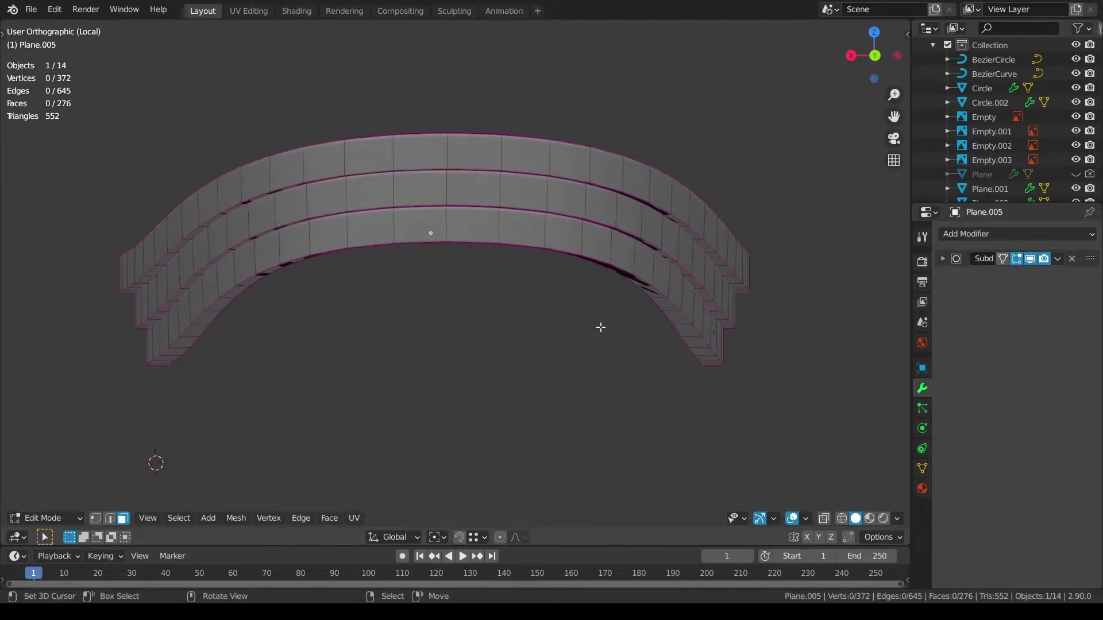
key(alt+z)
drag(824, 92, 447, 434)
key(x)
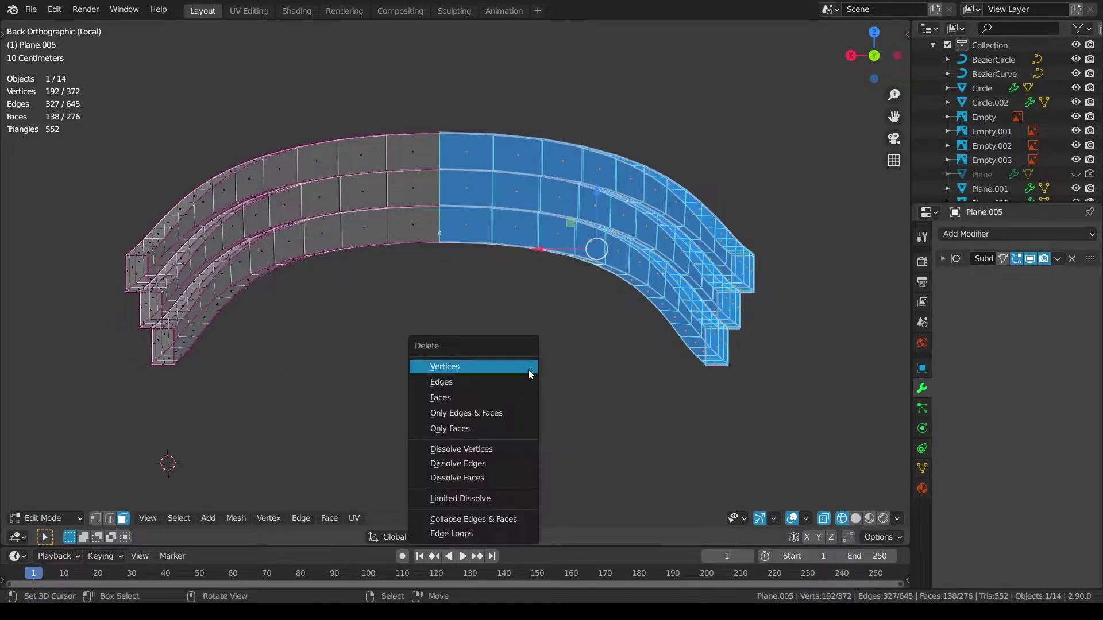
click(511, 390)
Step: Add a Mirror modifier to the remaining half of the bands in Object Mode
key(Tab)
click(977, 234)
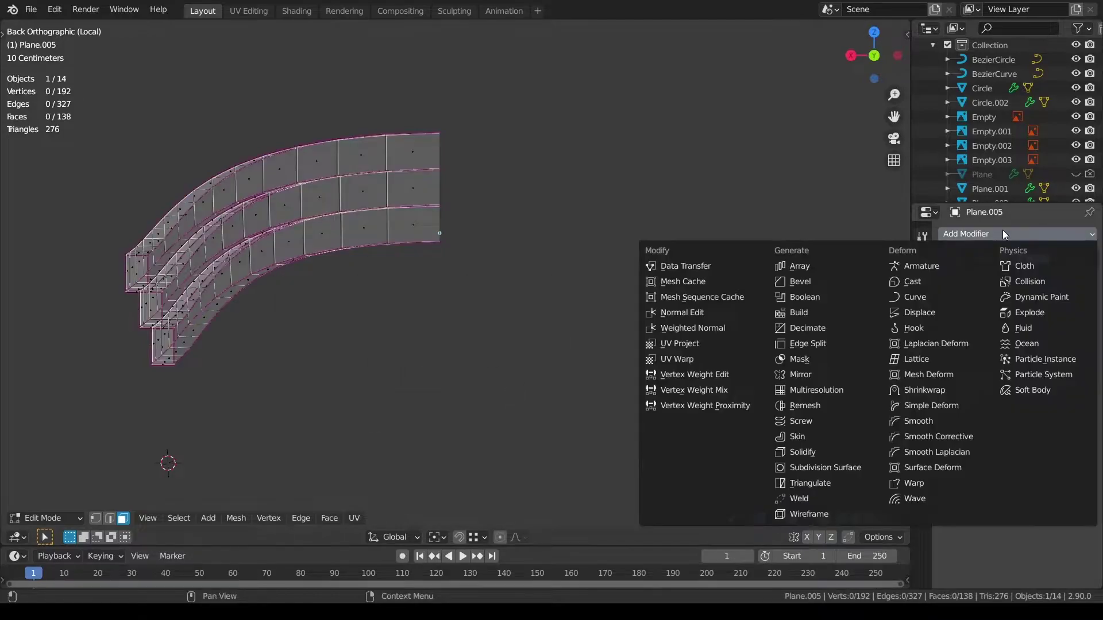
click(1000, 234)
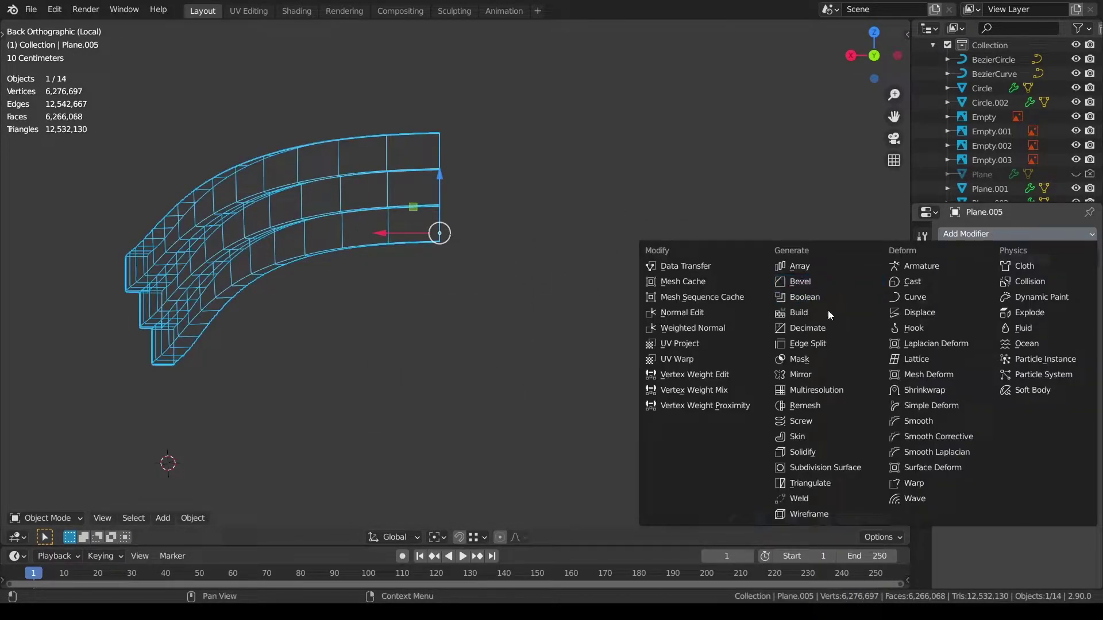
click(832, 373)
Step: Move the Mirror modifier before the Subdivision modifier, enable Clipping, and reopen the bands' mesh for editing in solid shading
key(shift+z)
mouse_move(667, 298)
middle_down()
mouse_move(599, 273)
mouse_move(506, 212)
mouse_move(490, 260)
mouse_move(679, 316)
middle_up()
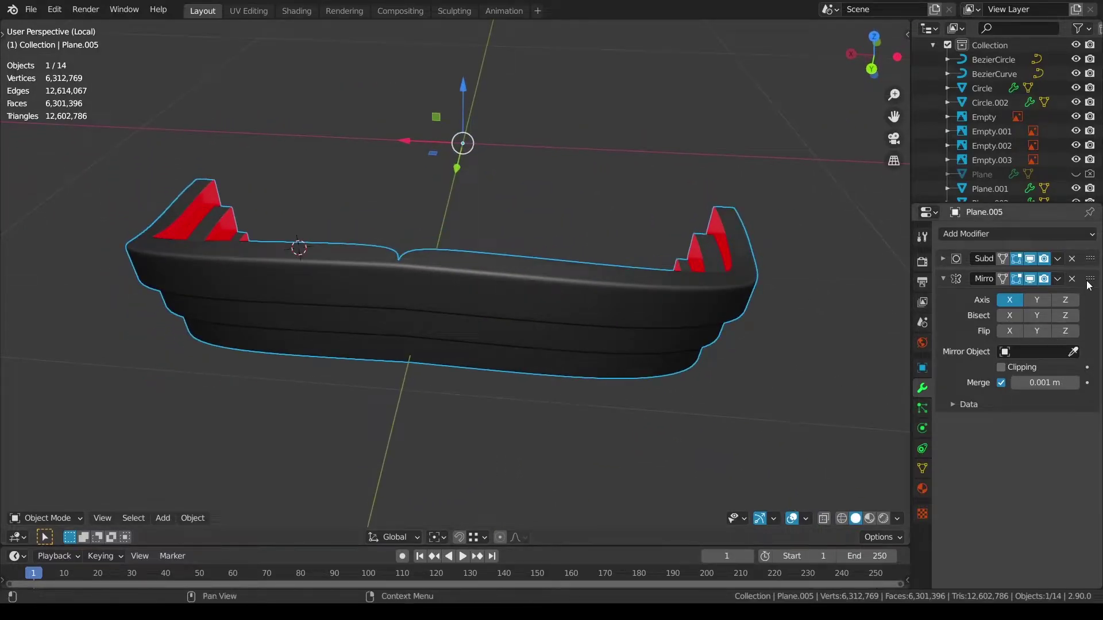
scroll(1090, 262, down, 1)
drag(1091, 261, 1090, 259)
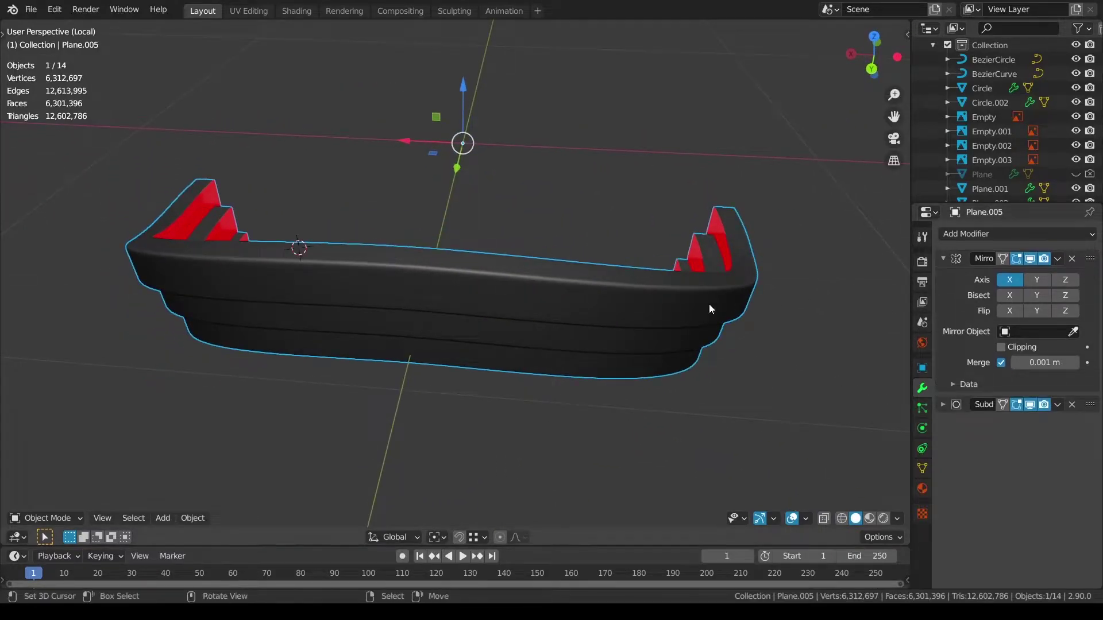
click(1001, 347)
key(ctrl+KP_1)
key(Tab)
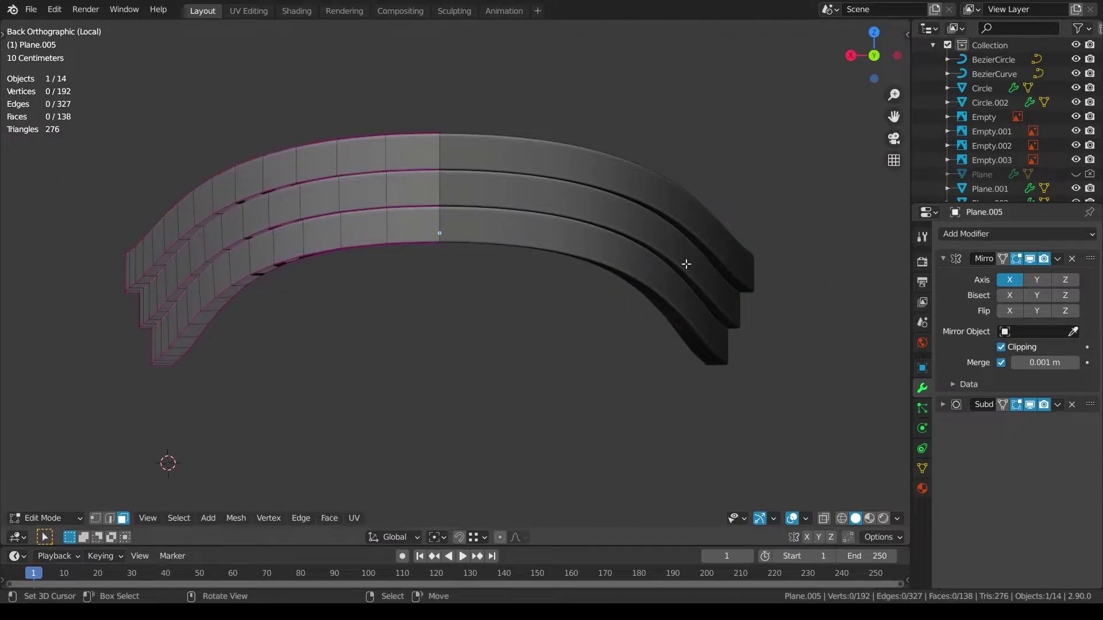
scroll(707, 333, up, 2)
click(109, 517)
middle_drag(184, 402, 167, 148)
key(alt+z)
alt+click(163, 123)
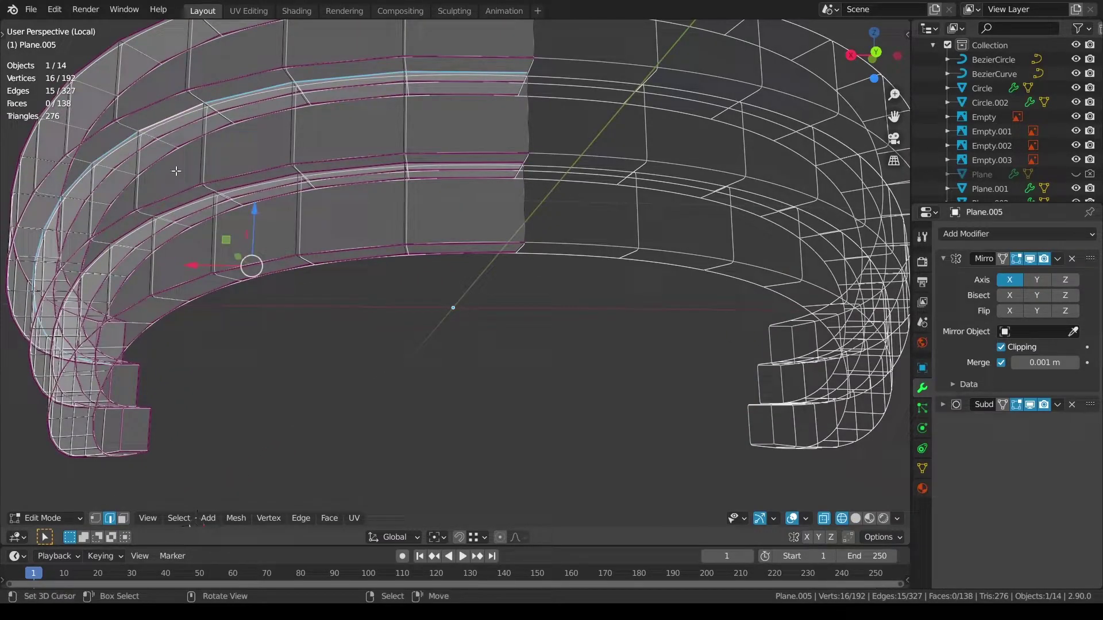
key(alt+z)
middle_drag(201, 219, 559, 442)
key(a)
key(a)
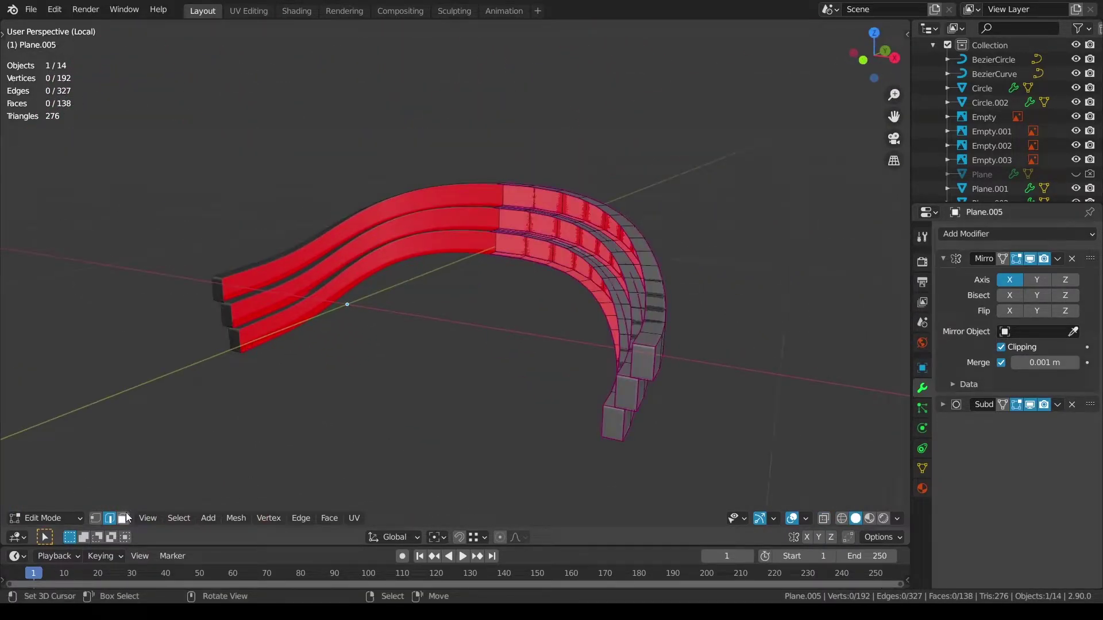
Step: Delete the three end faces that cap the bands
shift+right_click(627, 395)
shift+right_click(645, 363)
key(x)
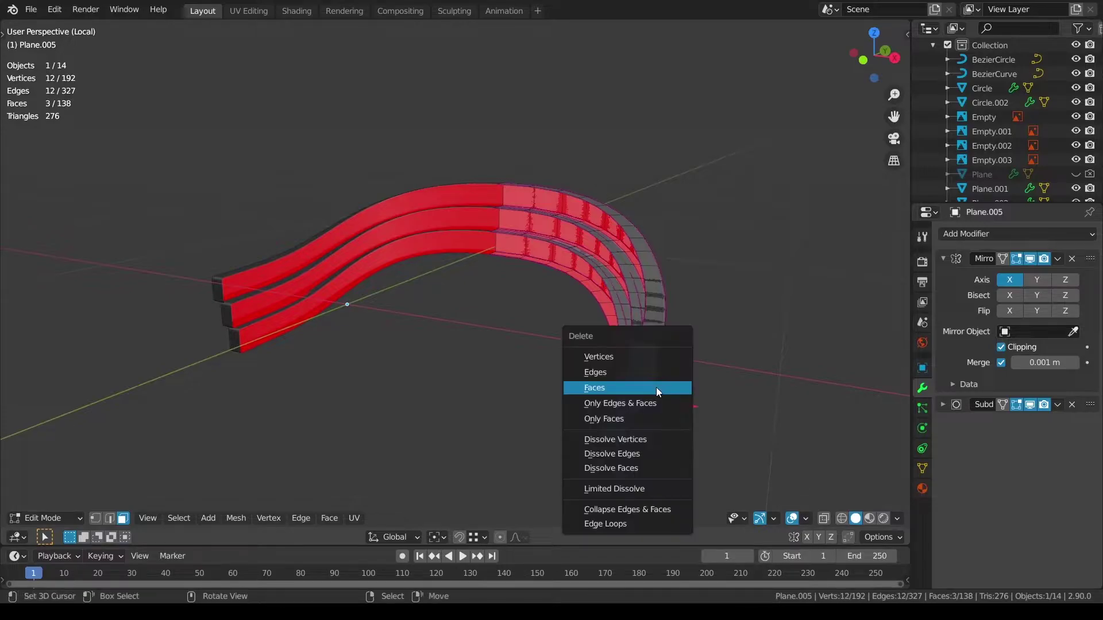
click(657, 388)
key(a)
key(a)
Step: Examine the bands' open ends and inner side in Object Mode and Edit Mode
key(Tab)
key(a)
middle_drag(662, 393, 502, 367)
right_click(502, 367)
key(ctrl+Tab)
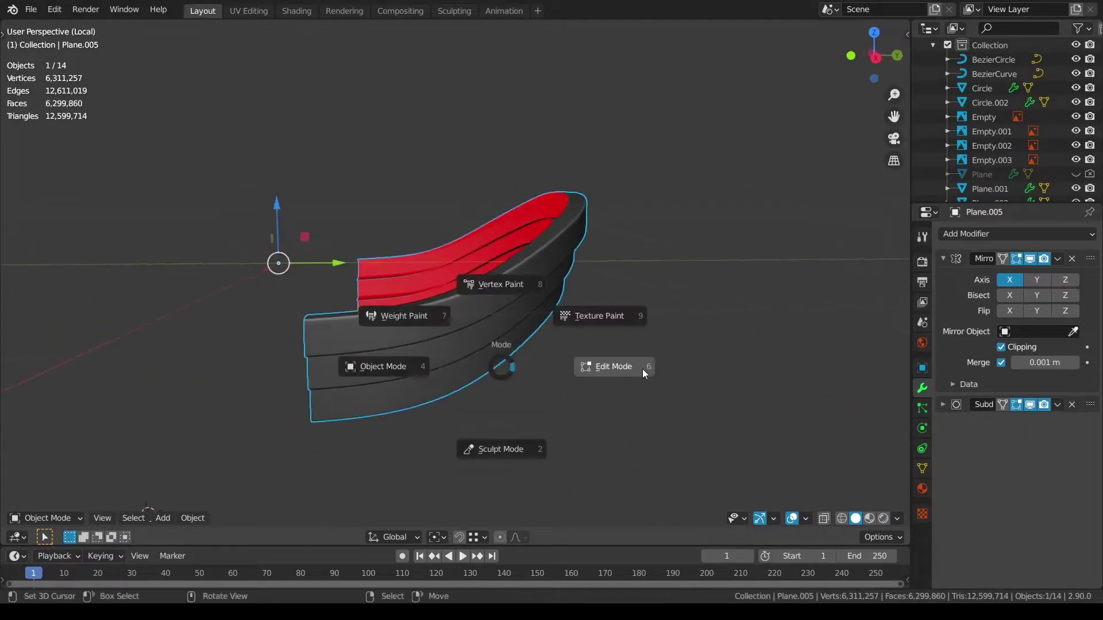
click(643, 371)
scroll(671, 374, up, 2)
key(a)
middle_drag(672, 374, 801, 319)
key(a)
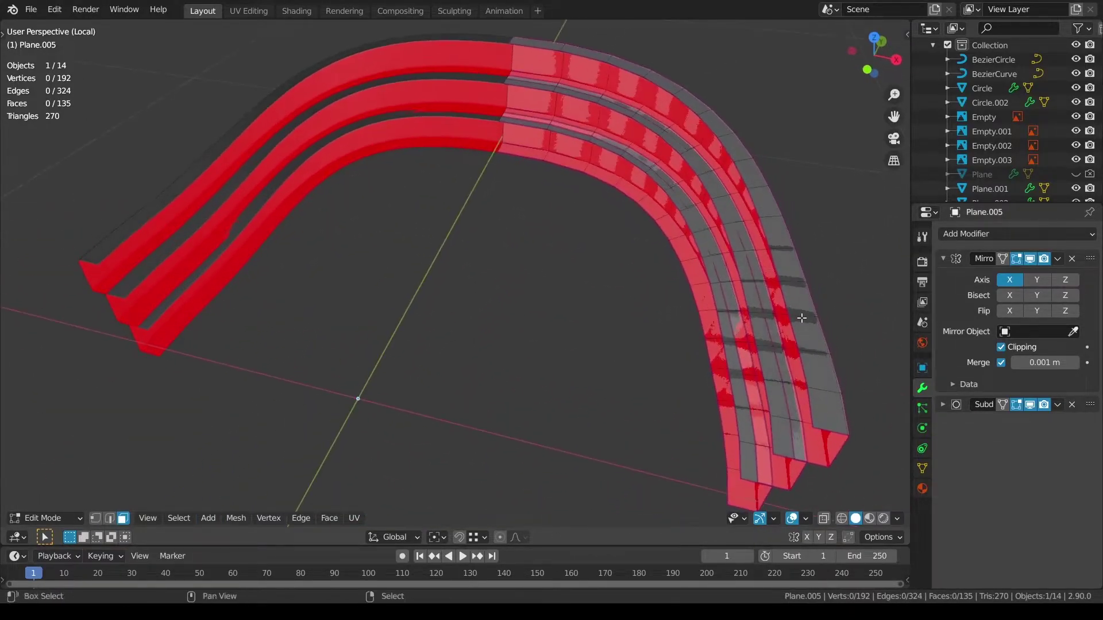
Step: Select the lower inner edge loops of all three bands and move them slightly down along Z
scroll(802, 319, up, 2)
middle_drag(700, 315, 639, 264)
middle_drag(551, 381, 577, 406)
alt+click(698, 365)
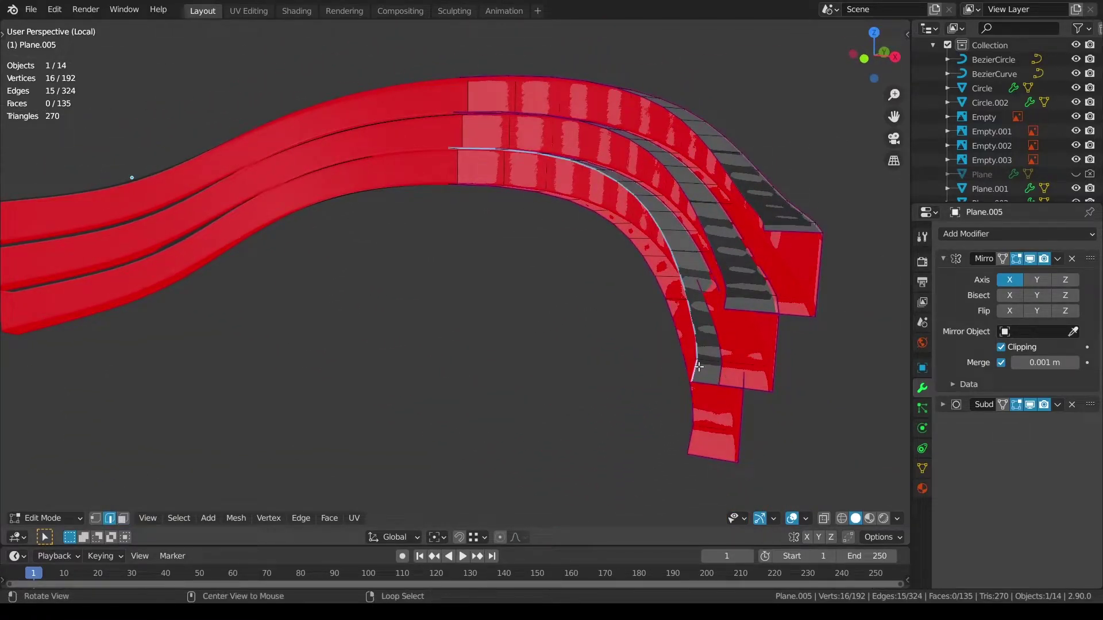
middle_drag(712, 365, 697, 334)
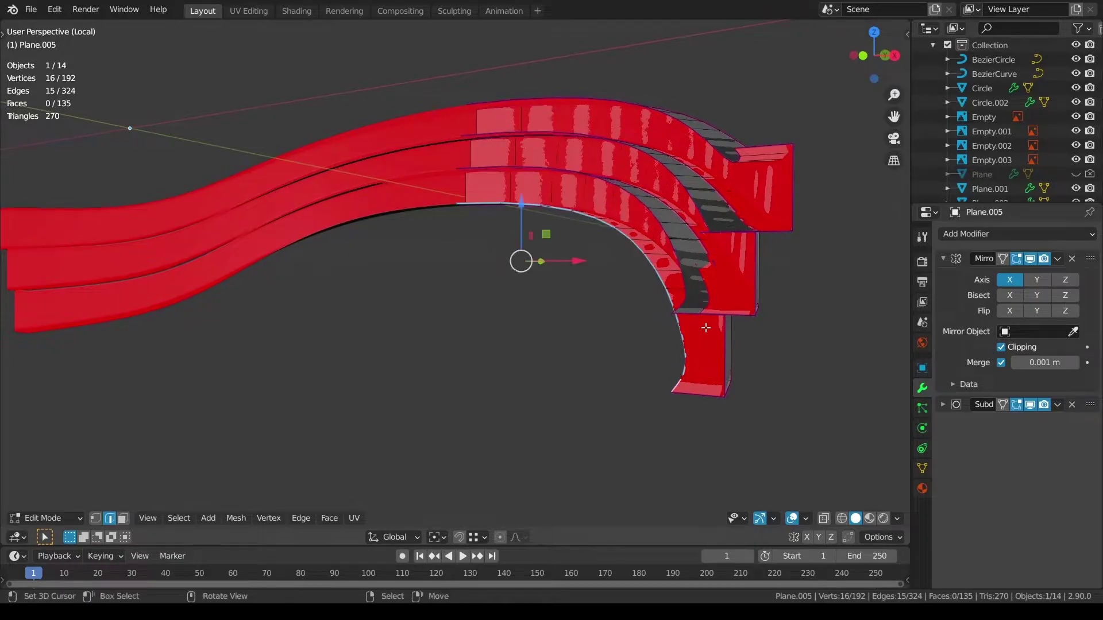
middle_drag(678, 381, 719, 345)
alt+shift+click(719, 345)
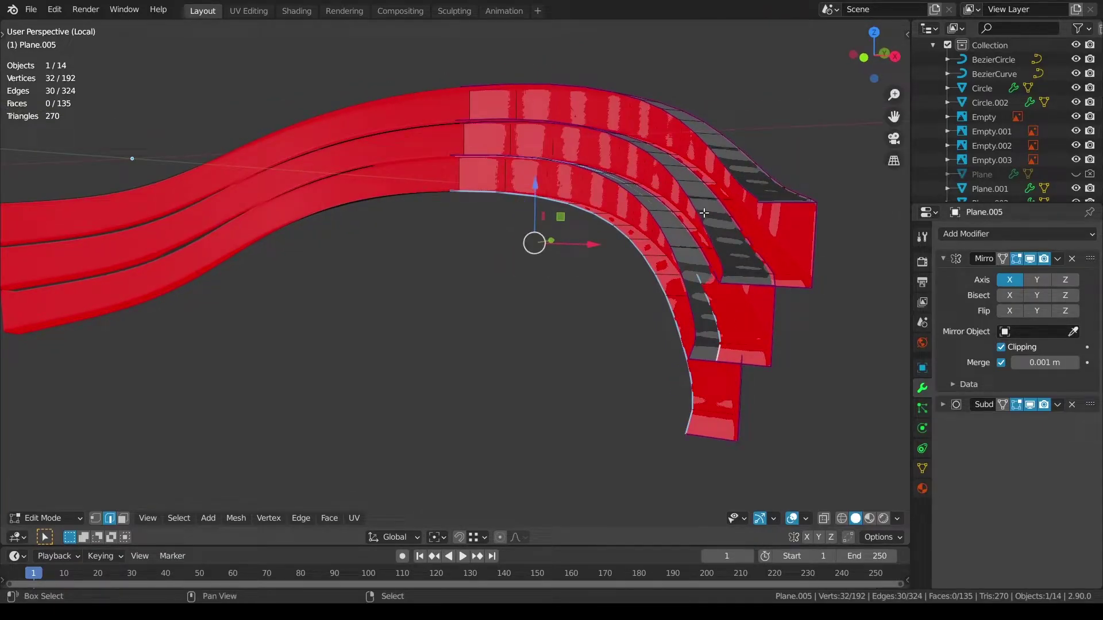
mouse_move(716, 210)
middle_down()
mouse_move(695, 216)
mouse_move(667, 192)
mouse_move(707, 198)
middle_up()
key(ctrl+z)
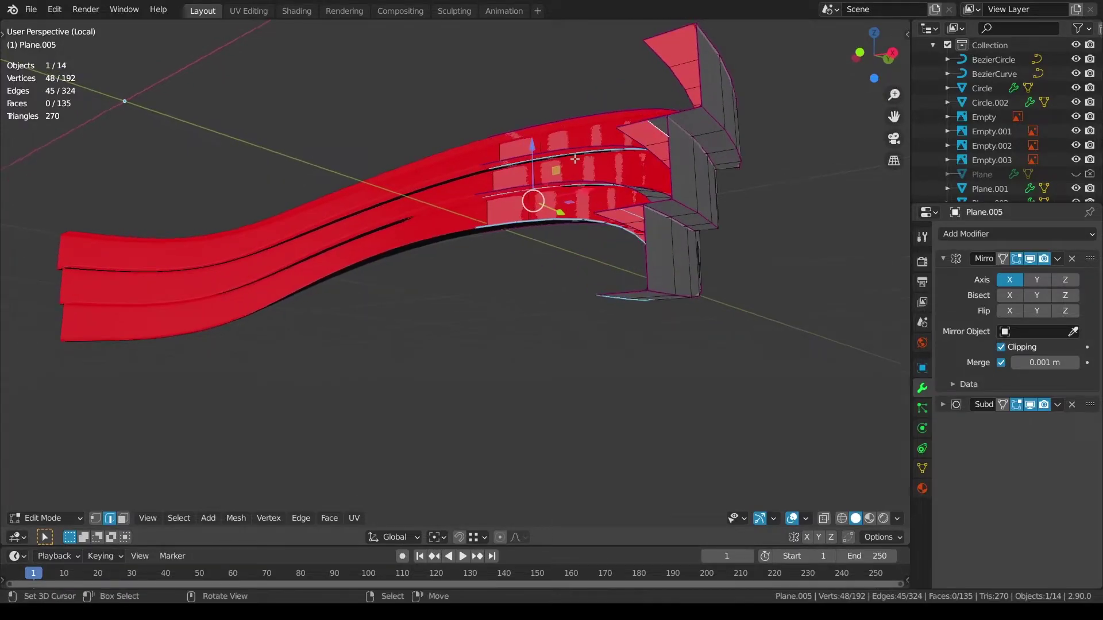
key(g)
key(z)
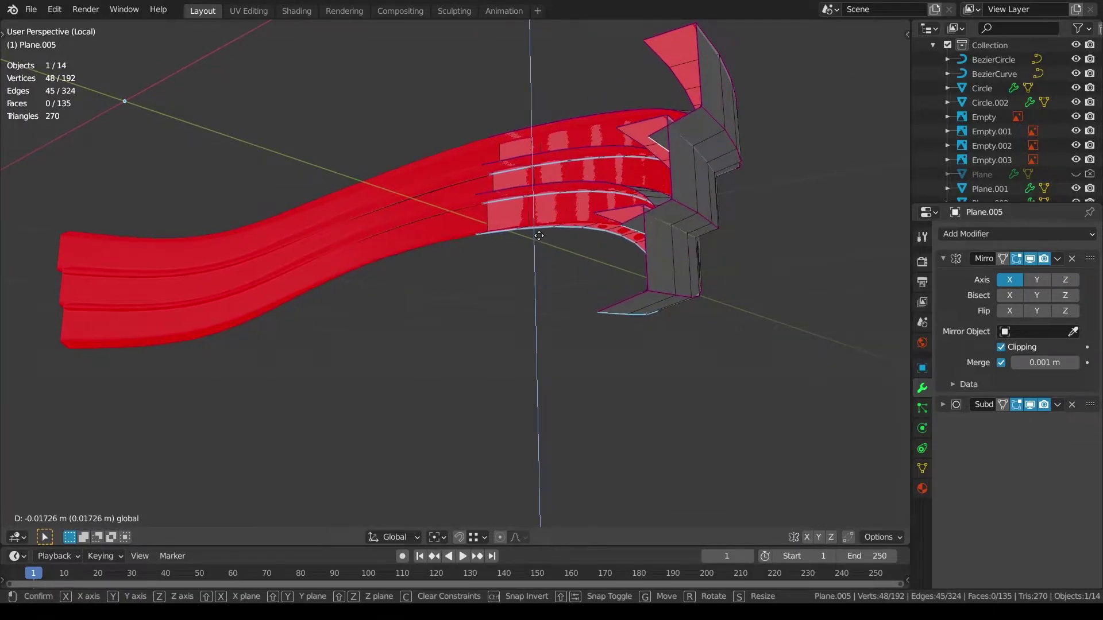
click(669, 261)
key(a)
key(Tab)
Step: Deselect the bands and leave local view to show the whole helmet
mouse_move(674, 261)
middle_down()
mouse_move(418, 298)
mouse_move(466, 262)
mouse_move(546, 251)
mouse_move(523, 292)
mouse_move(606, 212)
mouse_move(585, 325)
mouse_move(494, 345)
mouse_move(487, 368)
mouse_move(508, 333)
mouse_move(464, 341)
mouse_move(529, 347)
mouse_move(610, 289)
mouse_move(523, 310)
middle_up()
key(a)
key(a)
key(KP_Divide)
Step: Compare the bands and the area below the disc with the reference image in the back wireframe view
key(z)
key(z)
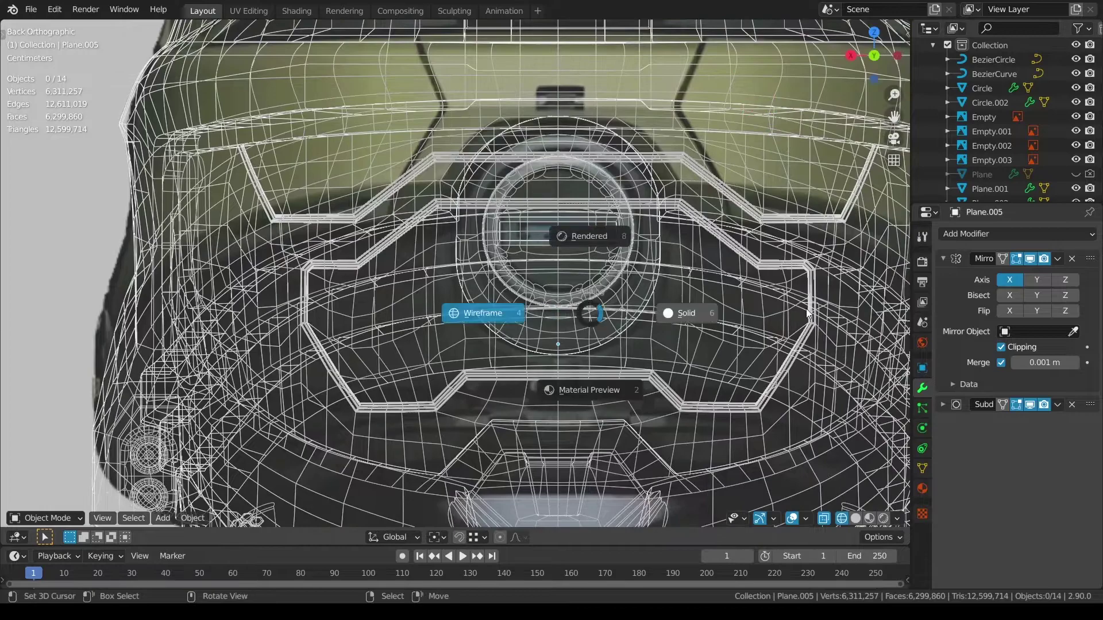
scroll(714, 298, up, 2)
shift+middle_drag(713, 298, 664, 189)
key(z)
shift+middle_drag(442, 263, 416, 308)
key(shift+a)
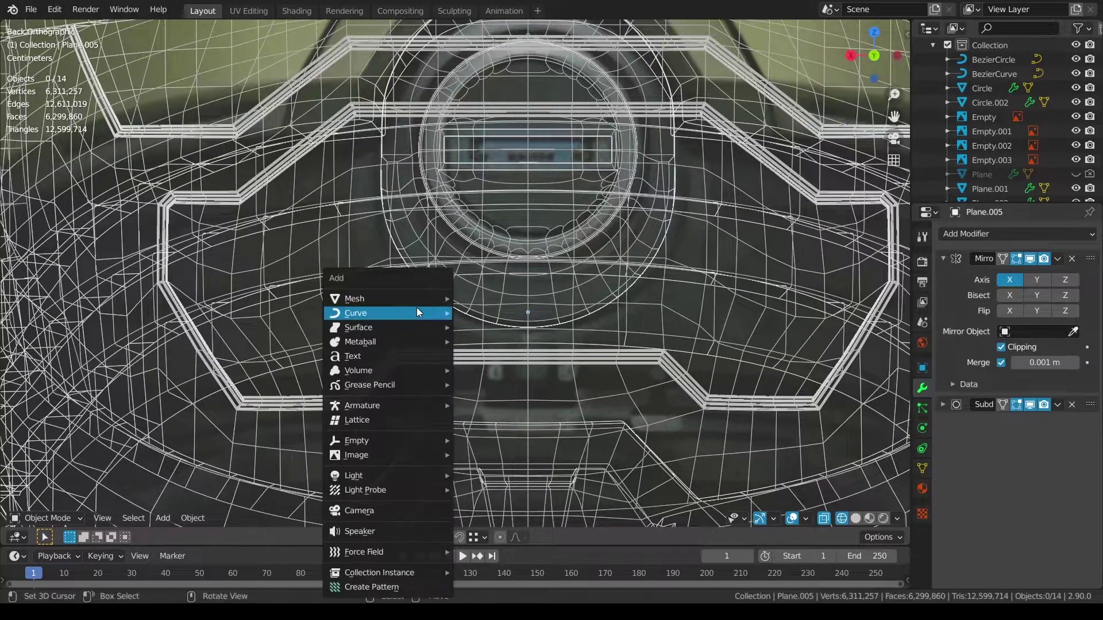
mouse_move(417, 307)
key(Escape)
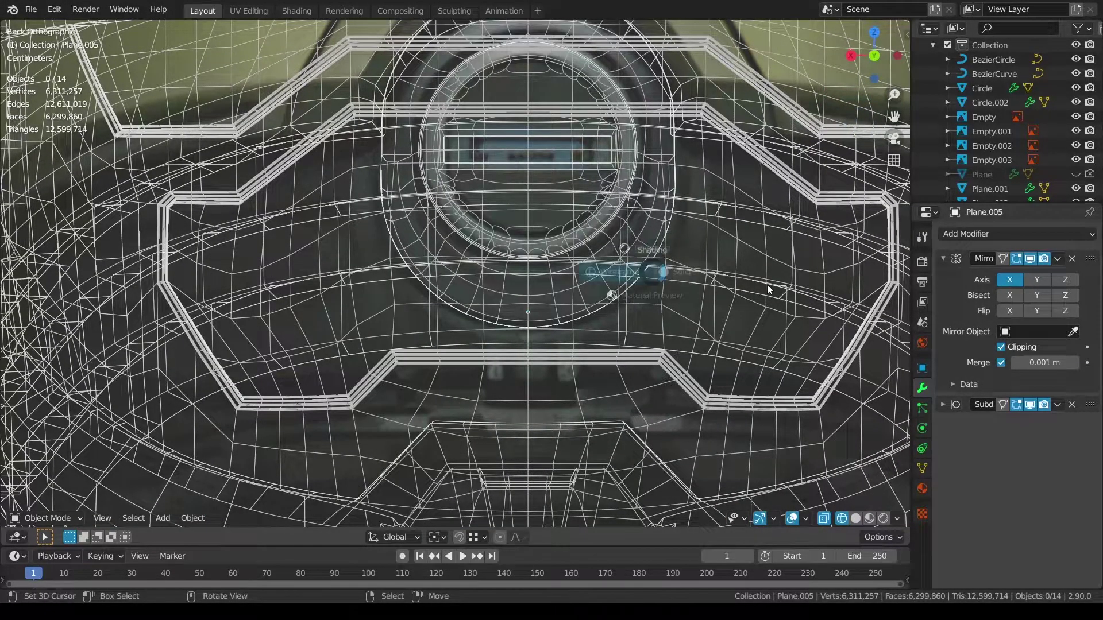
click(767, 289)
Step: Snap the 3D cursor to the disc housing, Circle.002, and clear the selection
right_click(515, 277)
key(shift+s)
click(556, 333)
key(a)
key(a)
Step: Add a cube at the 3D cursor and scale it down to about 0.232
key(shift+a)
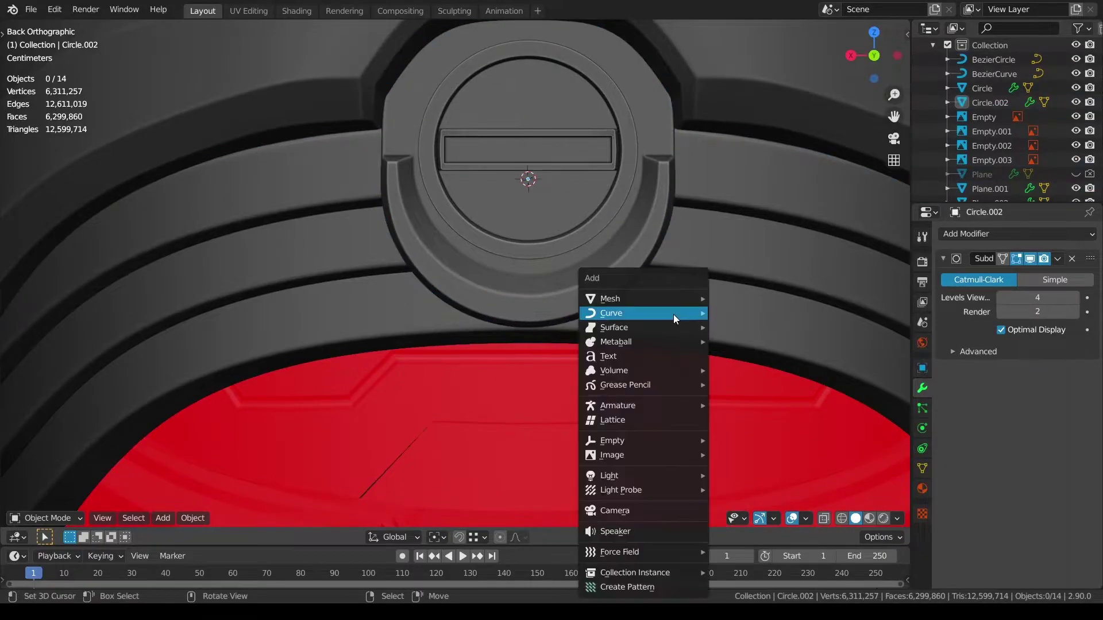
key(Escape)
key(shift+a)
mouse_move(667, 295)
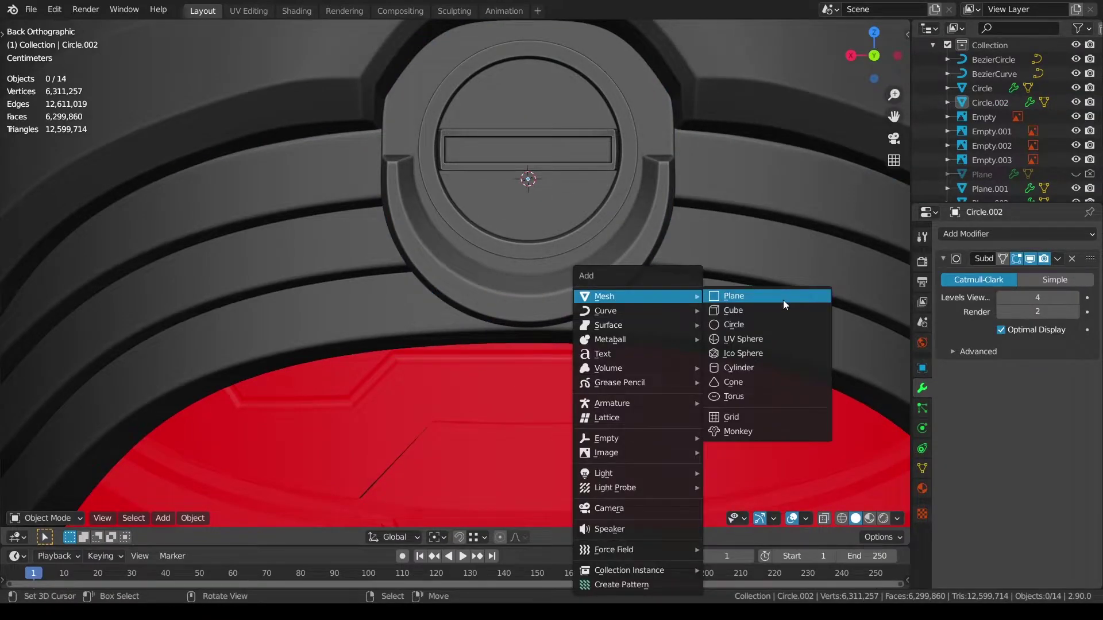
click(787, 310)
key(s)
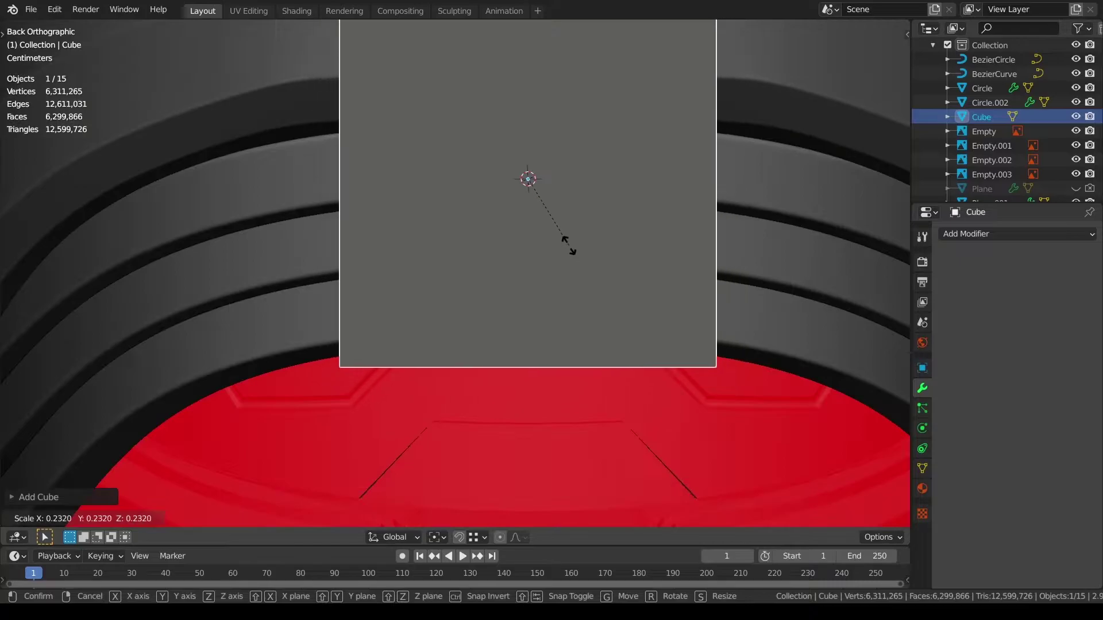
click(567, 244)
Step: Examine how the cube sits against the bands and disc housing from the back and from below
key(Tab)
scroll(840, 502, down, 3)
key(alt+a)
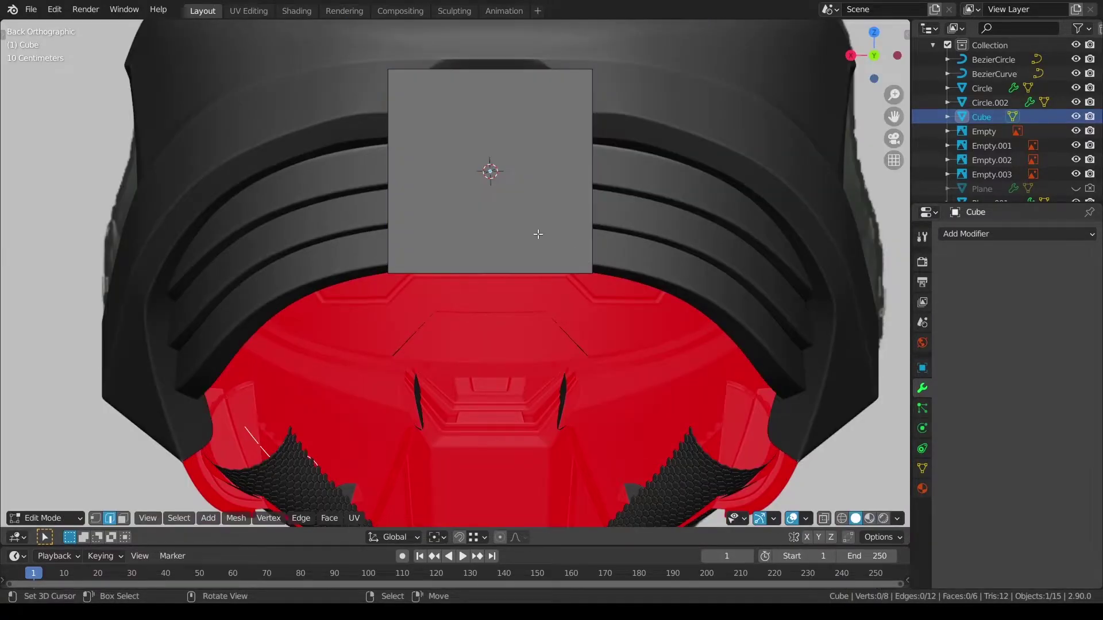
key(shift+z)
middle_drag(448, 284, 451, 258)
key(shift+z)
right_click(508, 258)
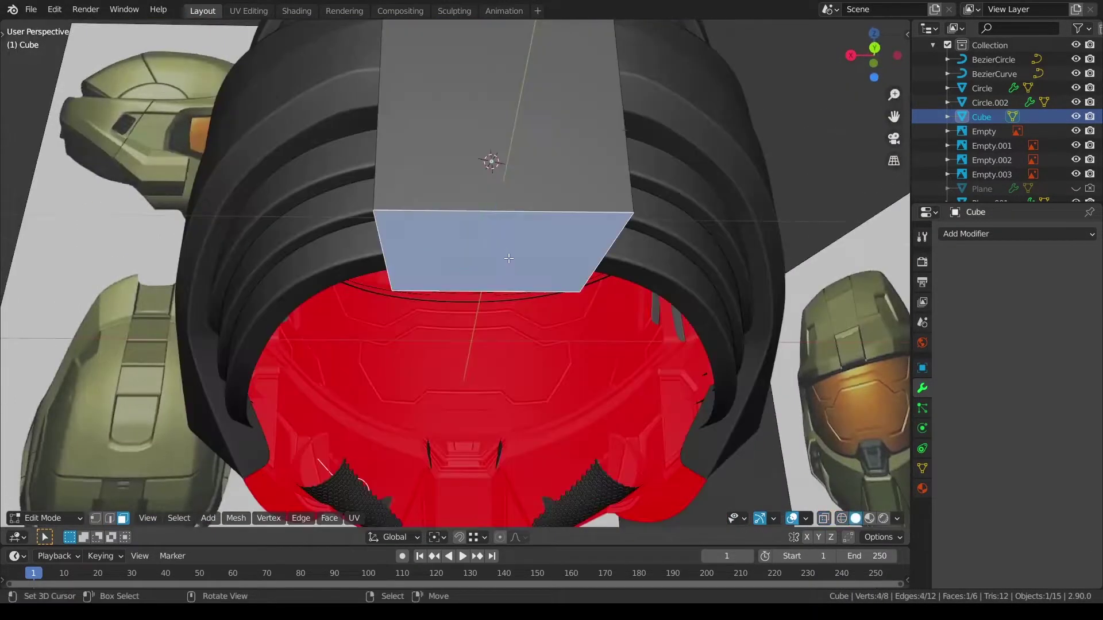
key(Tab)
middle_drag(489, 210, 439, 239)
key(alt+a)
Step: Move the cube's inward-facing side along Y toward the bands
right_click(587, 277)
key(Tab)
key(alt+z)
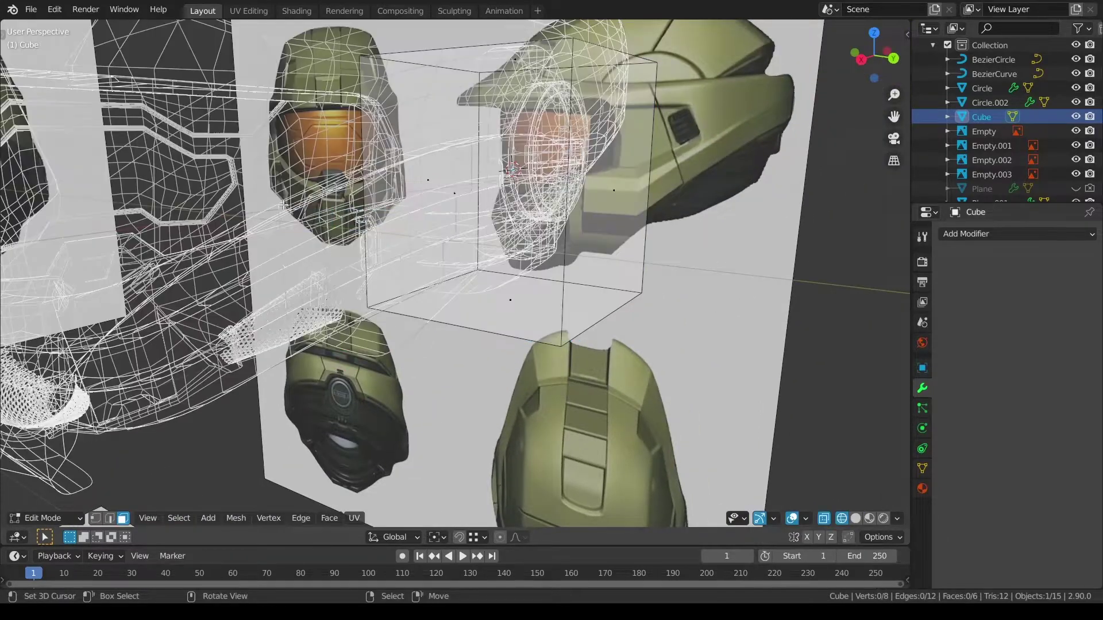
key(z)
click(584, 139)
drag(477, 201, 568, 205)
mouse_move(575, 205)
middle_down()
mouse_move(652, 162)
mouse_move(635, 268)
mouse_move(666, 315)
mouse_move(555, 204)
middle_up()
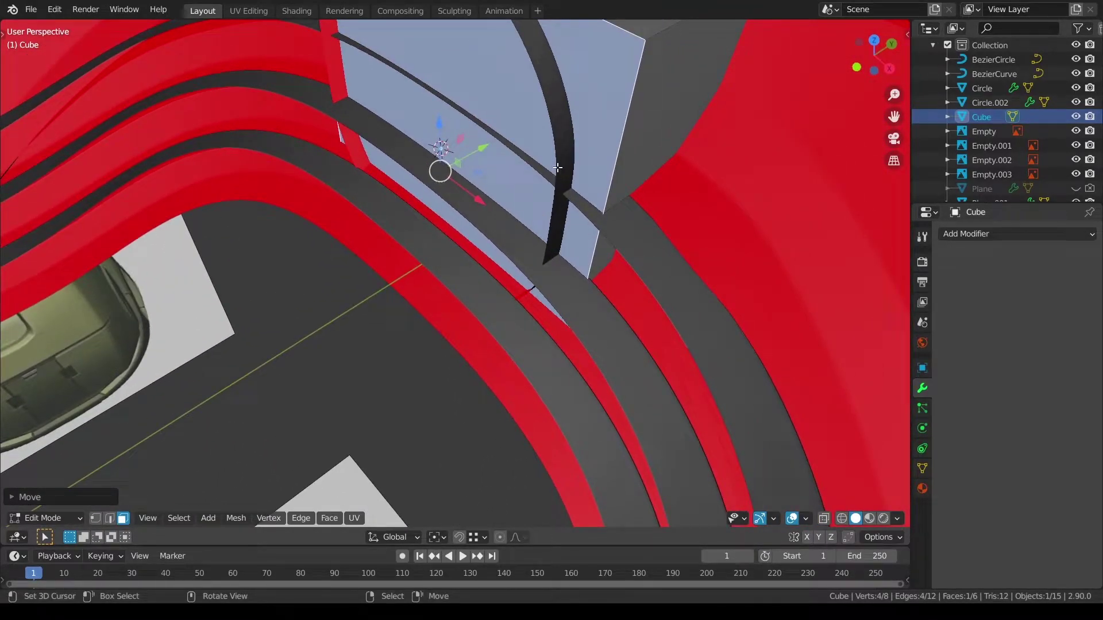
Step: Push the cube's inward-facing side about -0.023 m further along global Y and leave its mesh editing
key(g)
key(y)
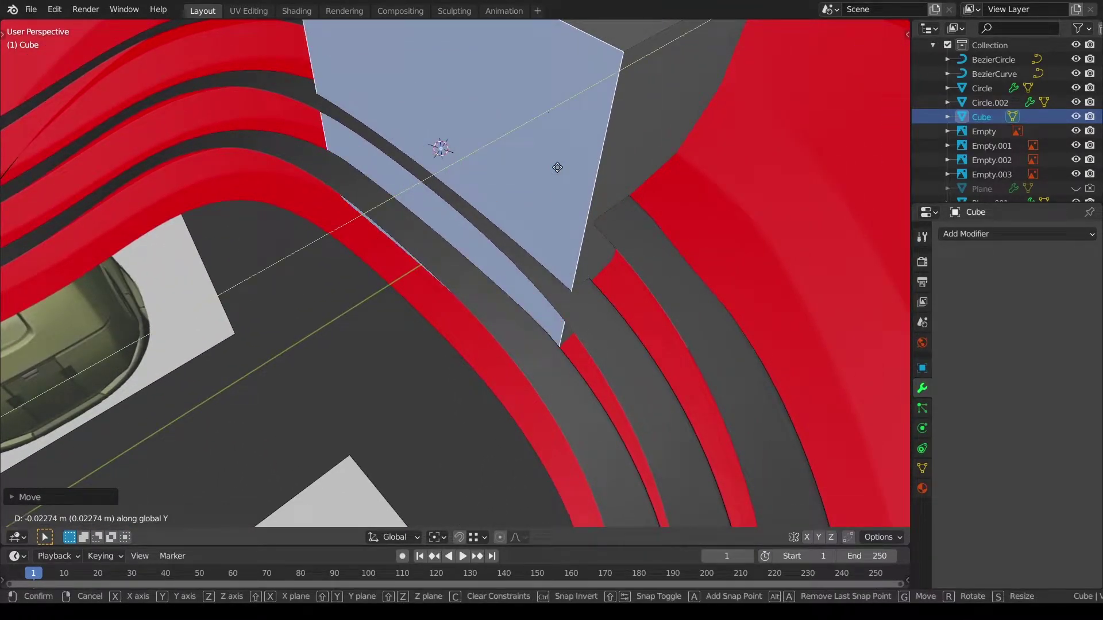
click(557, 168)
middle_drag(557, 167, 489, 161)
drag(487, 159, 432, 165)
key(Tab)
middle_drag(222, 189, 360, 258)
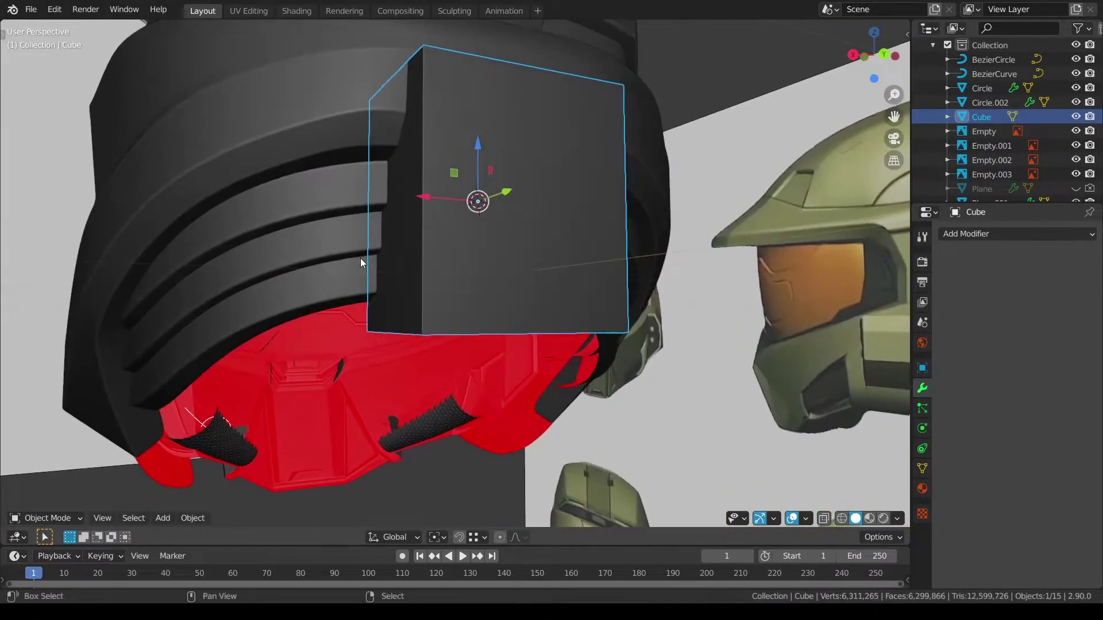
Step: Isolate the cube with the bands, Plane.005, and cut the cube from them with a Boolean Difference
shift+right_click(361, 257)
key(shift+h)
shift+click(354, 253)
shift+click(355, 252)
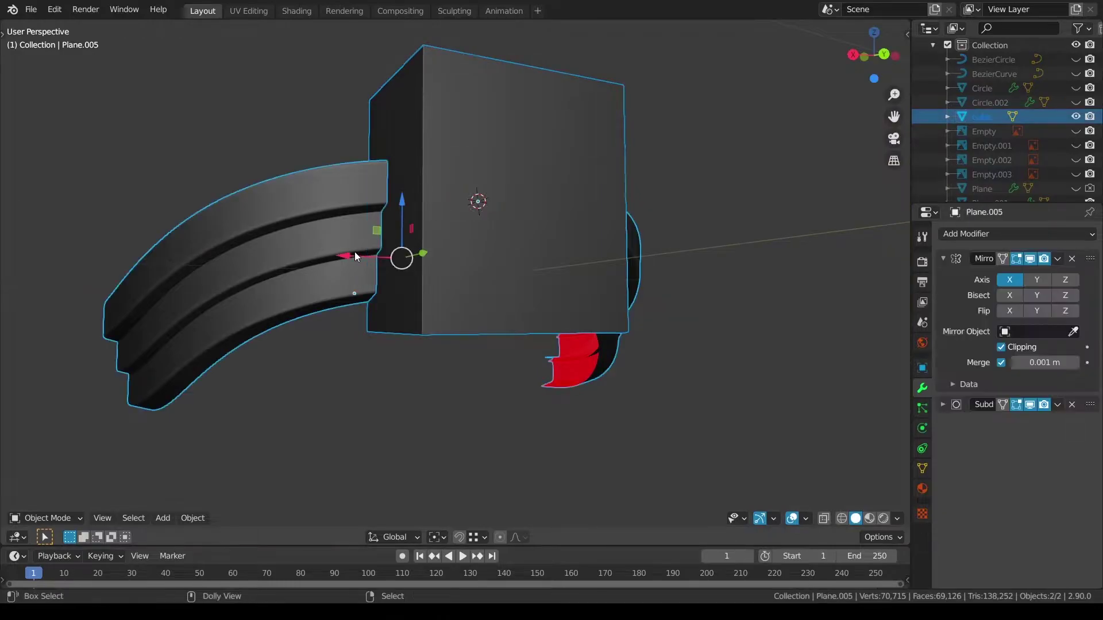
key(ctrl+shift+b)
click(330, 345)
key(alt+a)
middle_drag(529, 288, 482, 339)
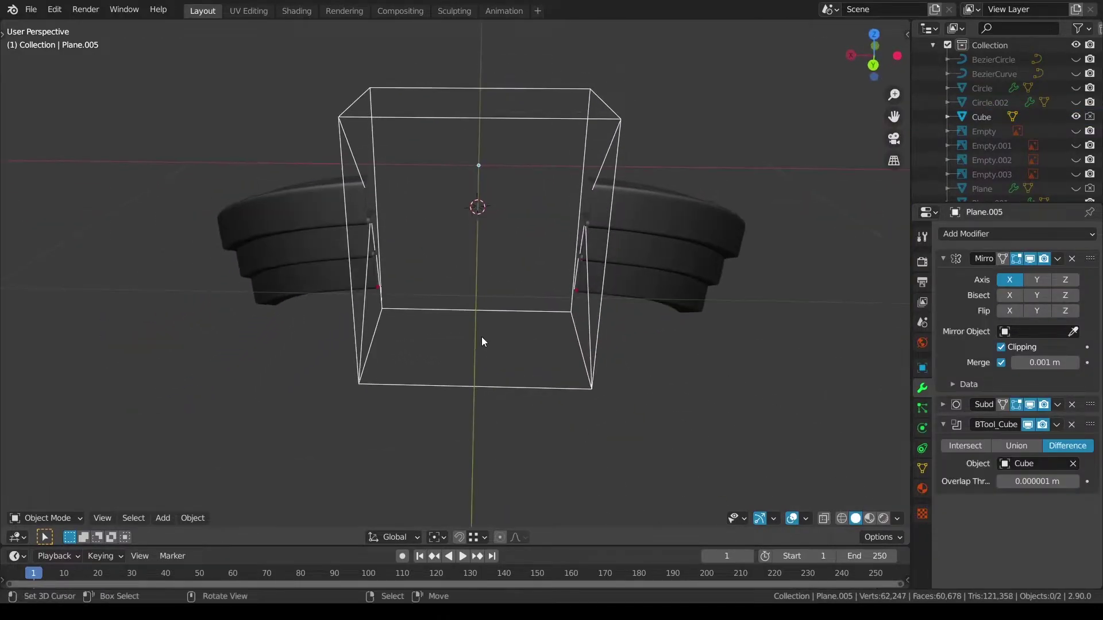
Step: Isolate the bands, select all edges with a similar crease, and mark them as seams
scroll(481, 339, up, 2)
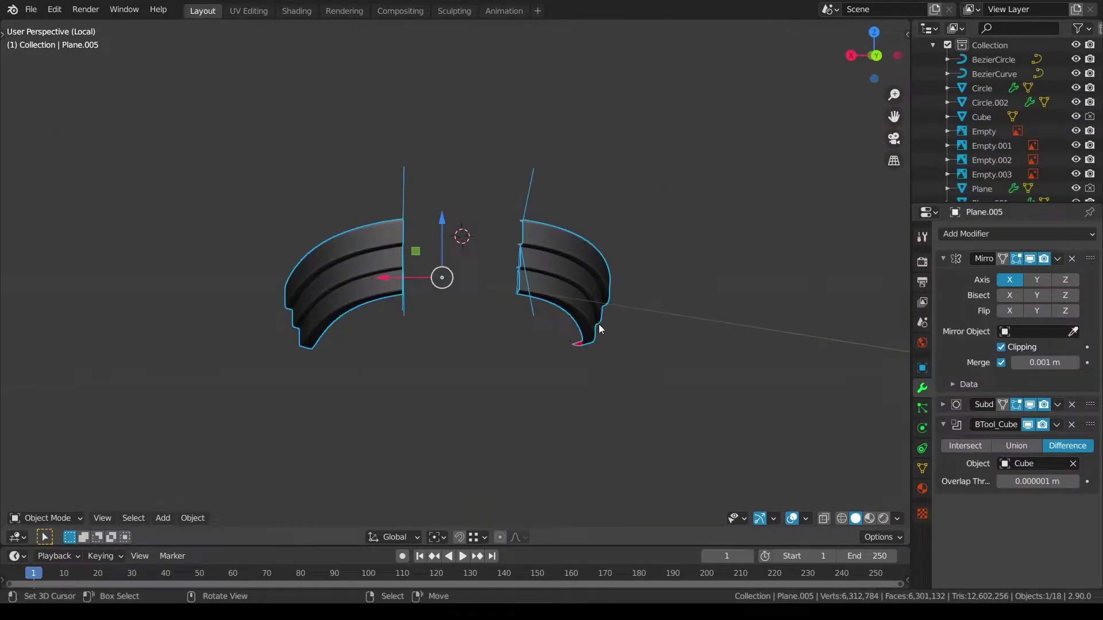
key(Tab)
middle_drag(598, 328, 250, 455)
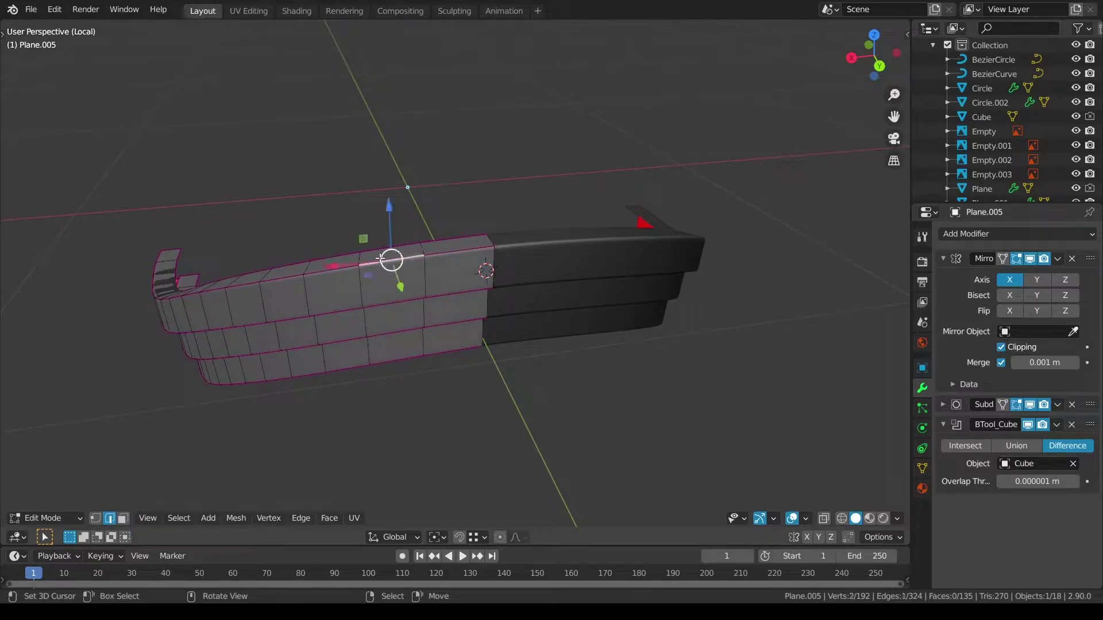
key(shift+g)
click(395, 343)
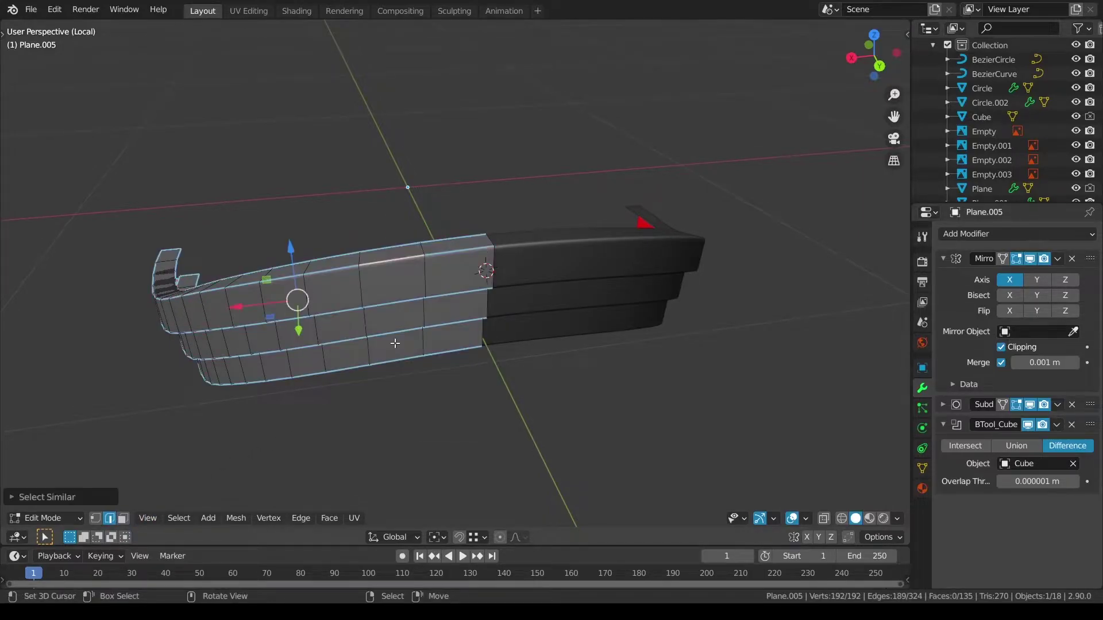
key(ctrl+e)
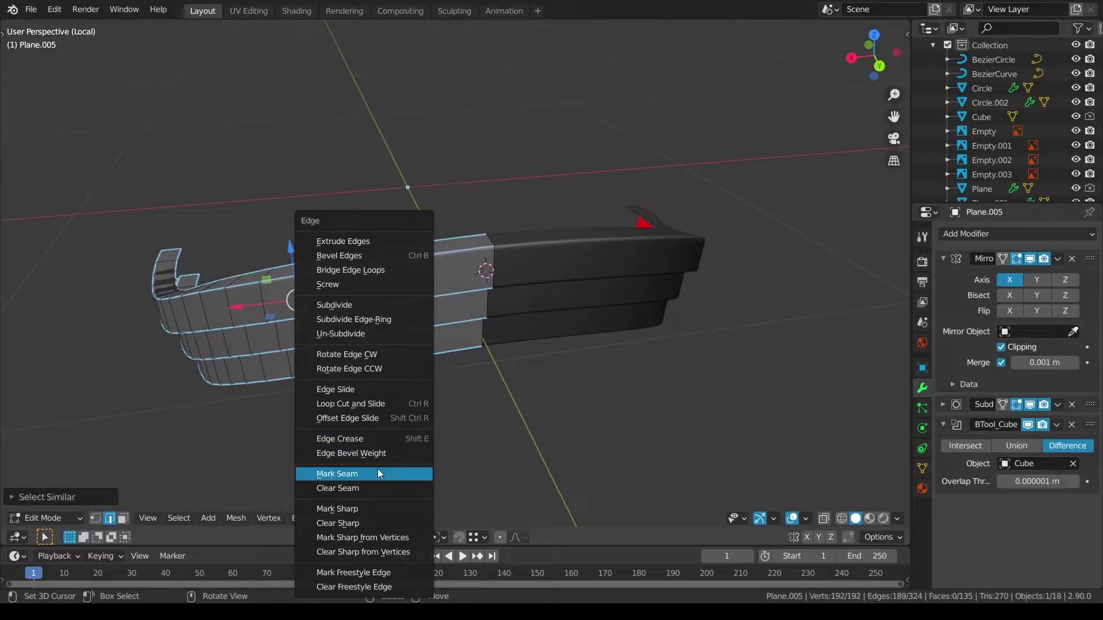
click(376, 509)
key(a)
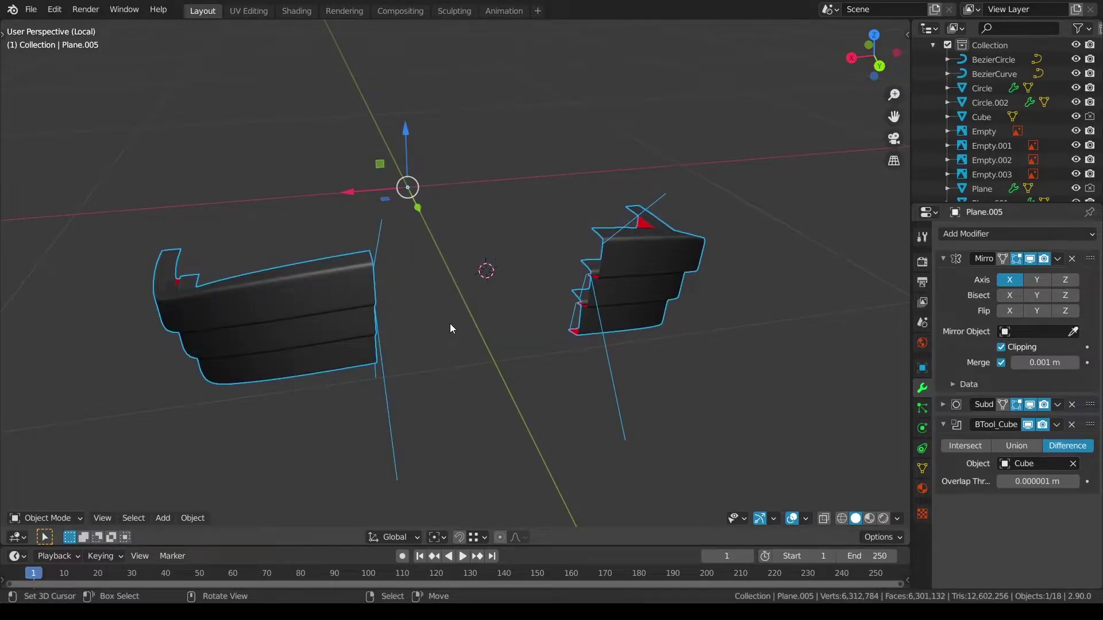
Step: Return to the full helmet and delete the faceted duplicate shell overlapping the rear and disc housing
middle_drag(450, 323, 343, 313)
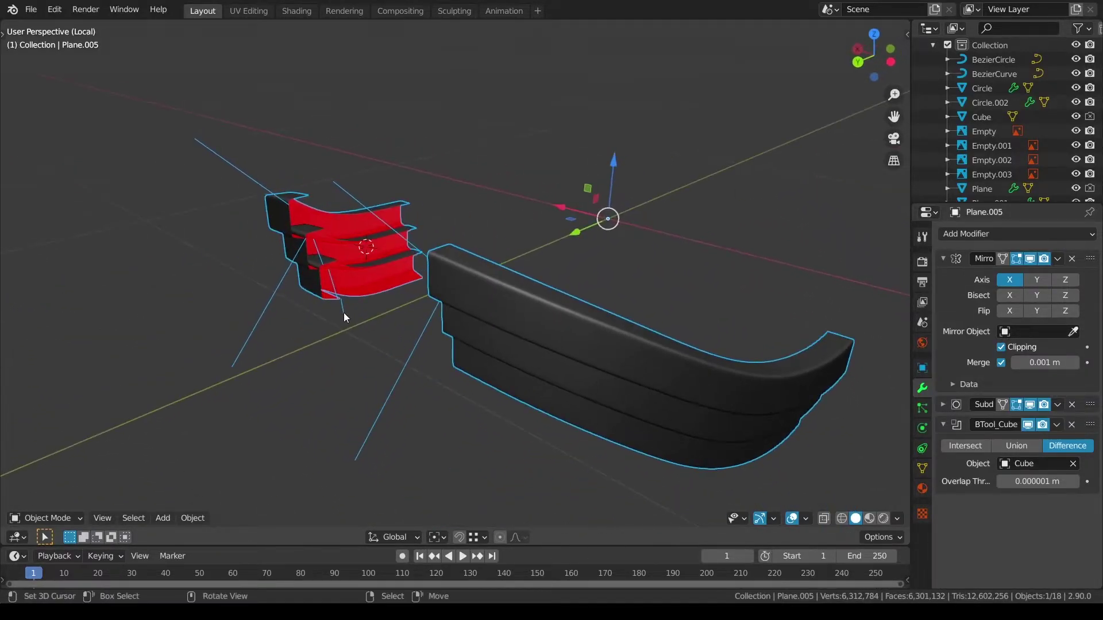
key(KP_Divide)
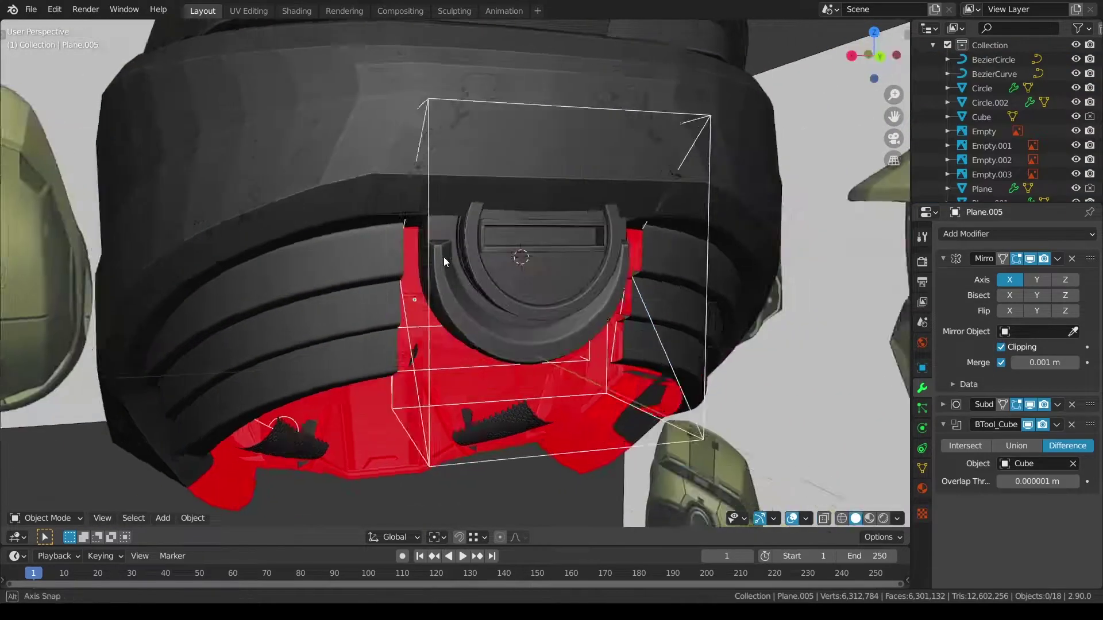
middle_drag(443, 257, 503, 282)
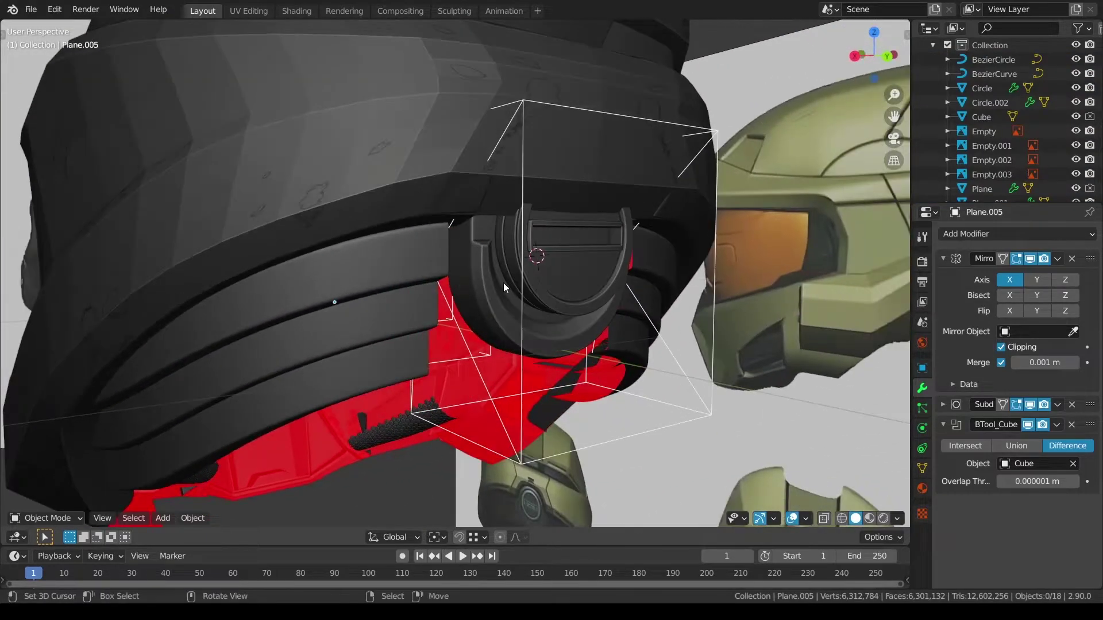
click(412, 282)
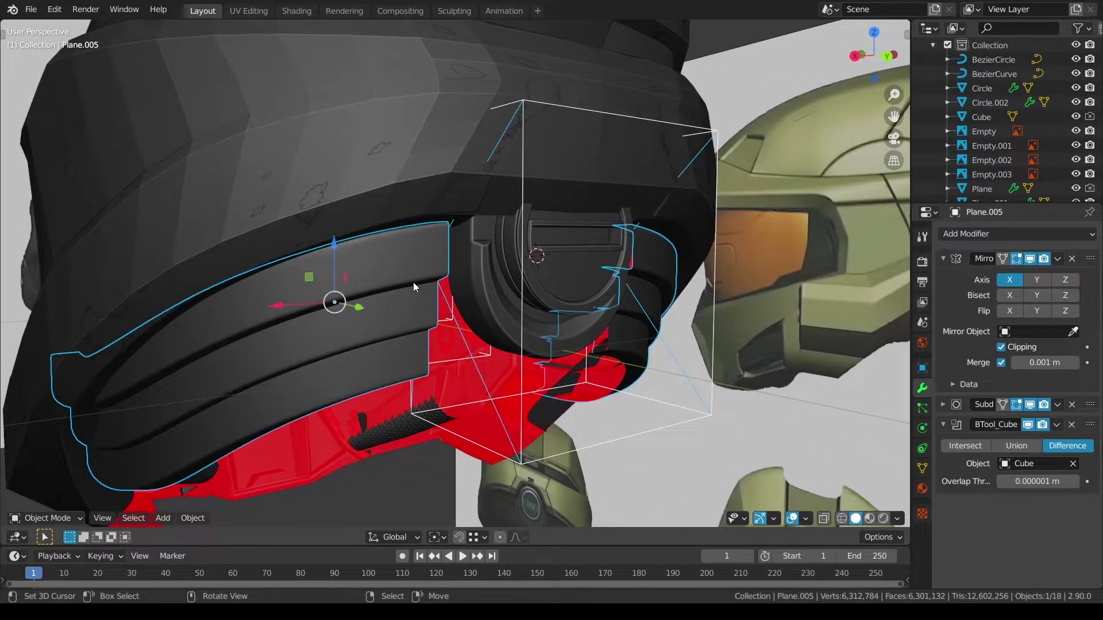
key(Delete)
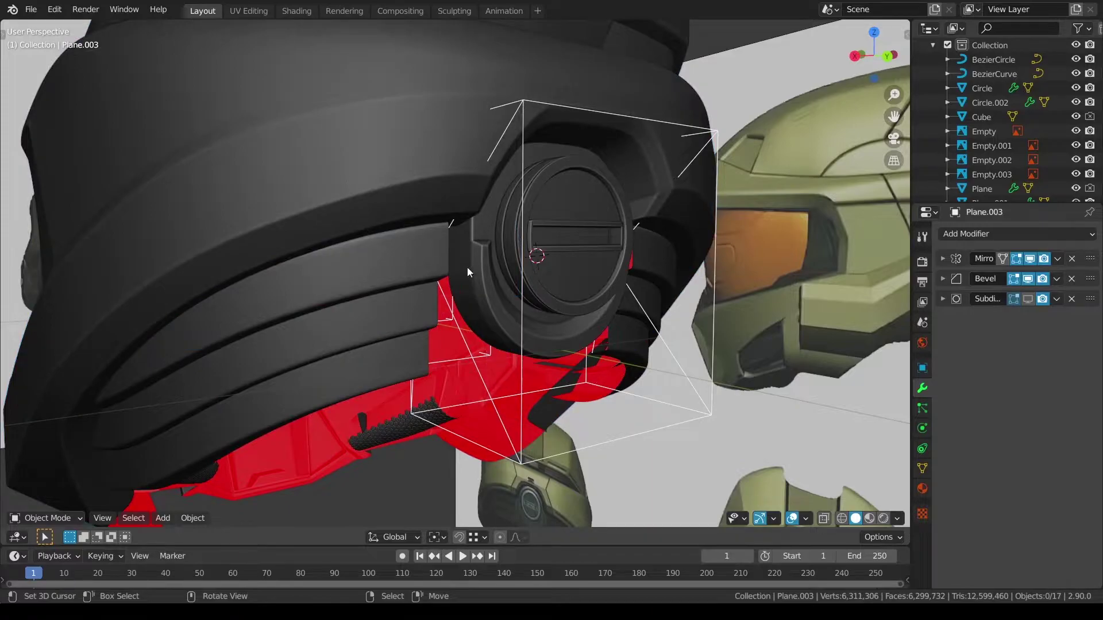
Step: Apply the BTool_Cube Boolean modifier on the bands and delete the cutter cube
click(402, 288)
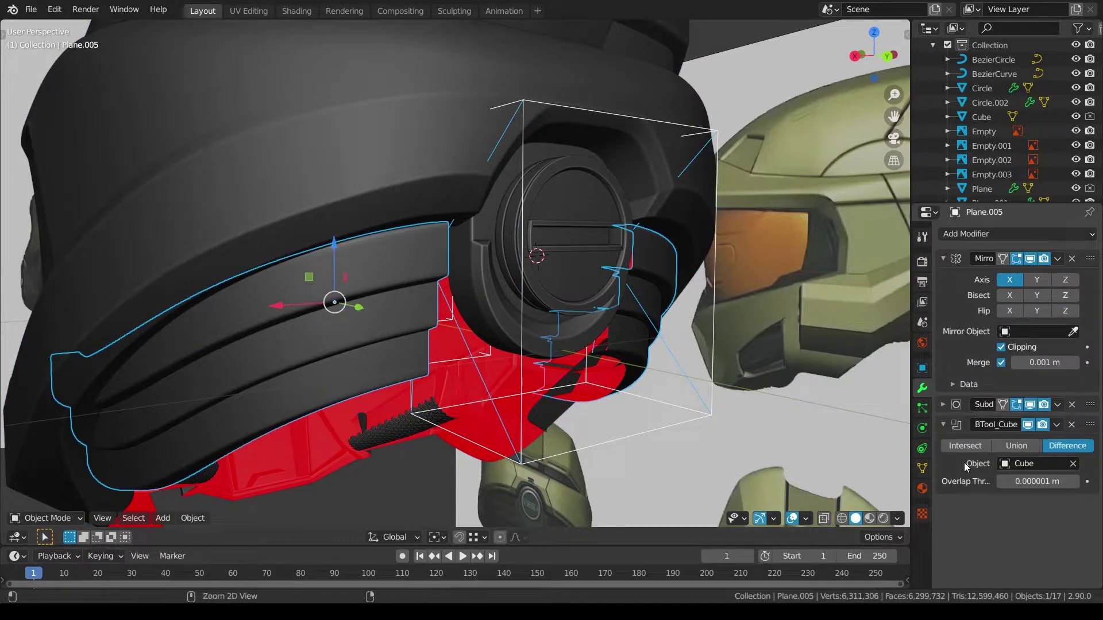
key(ctrl+a)
click(520, 385)
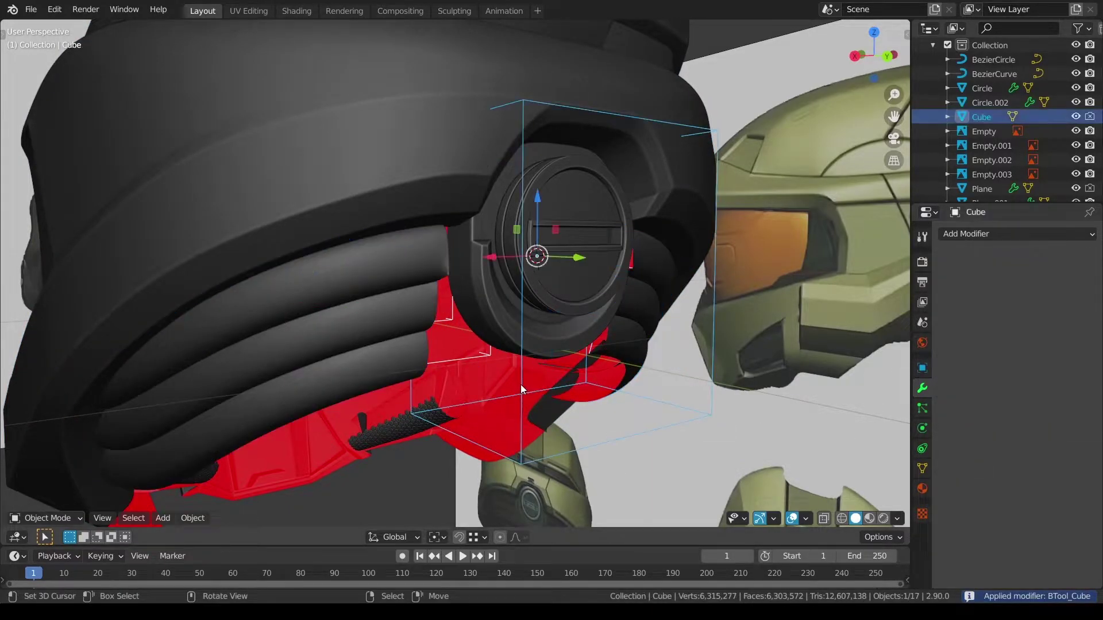
key(Delete)
Step: Isolate the bands, select all seam edges by similarity, and give them a crease of 0.55
click(388, 312)
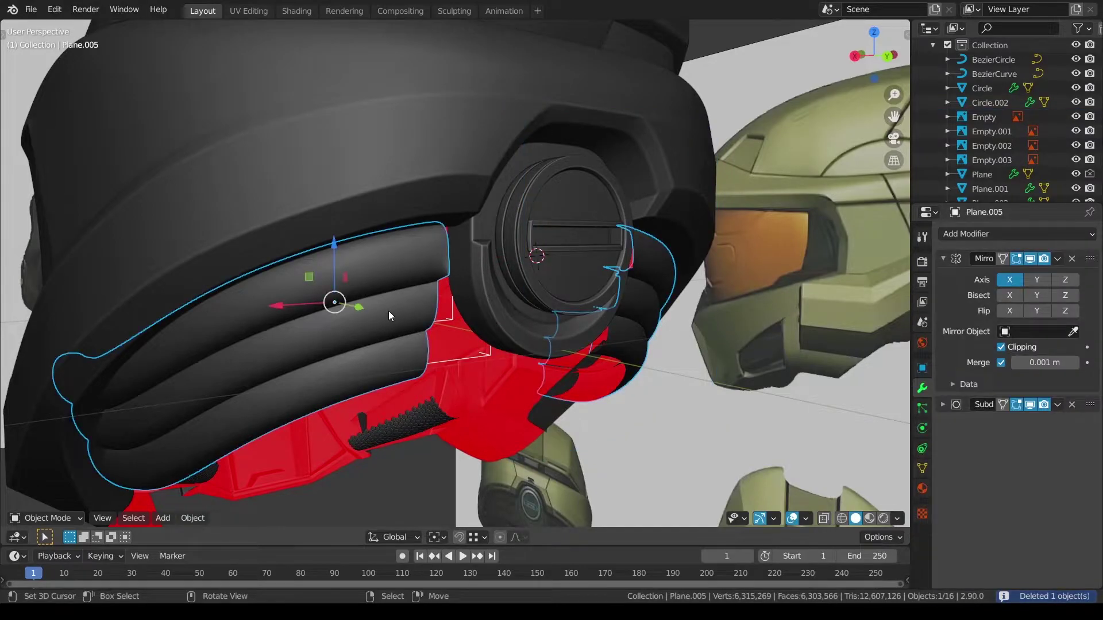
key(KP_Divide)
key(Tab)
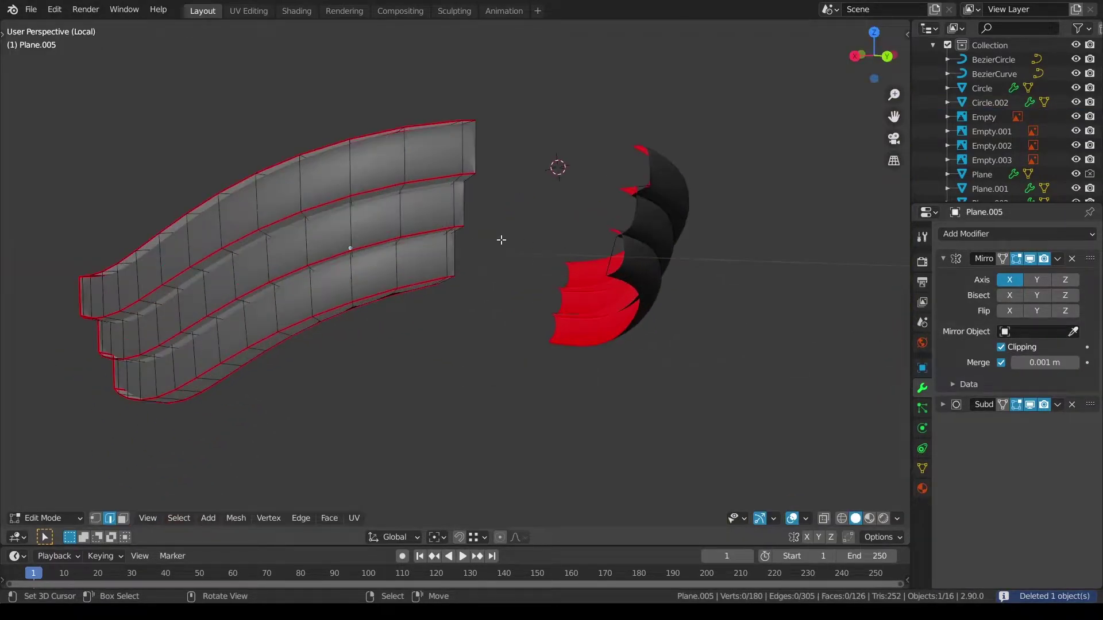
middle_drag(501, 240, 352, 263)
click(240, 227)
key(shift+g)
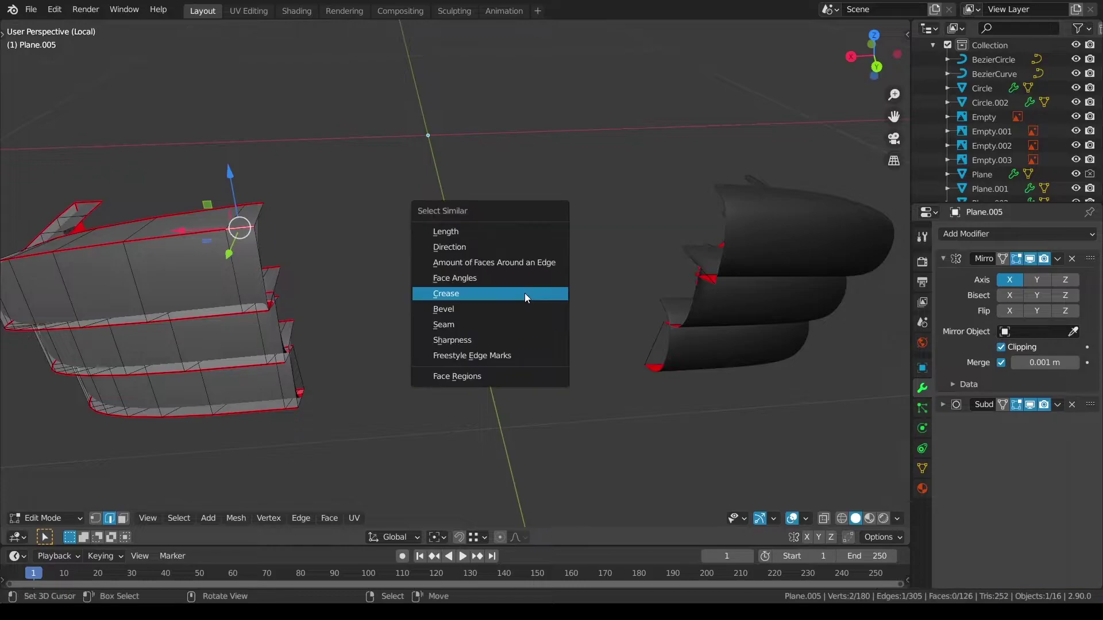
click(505, 324)
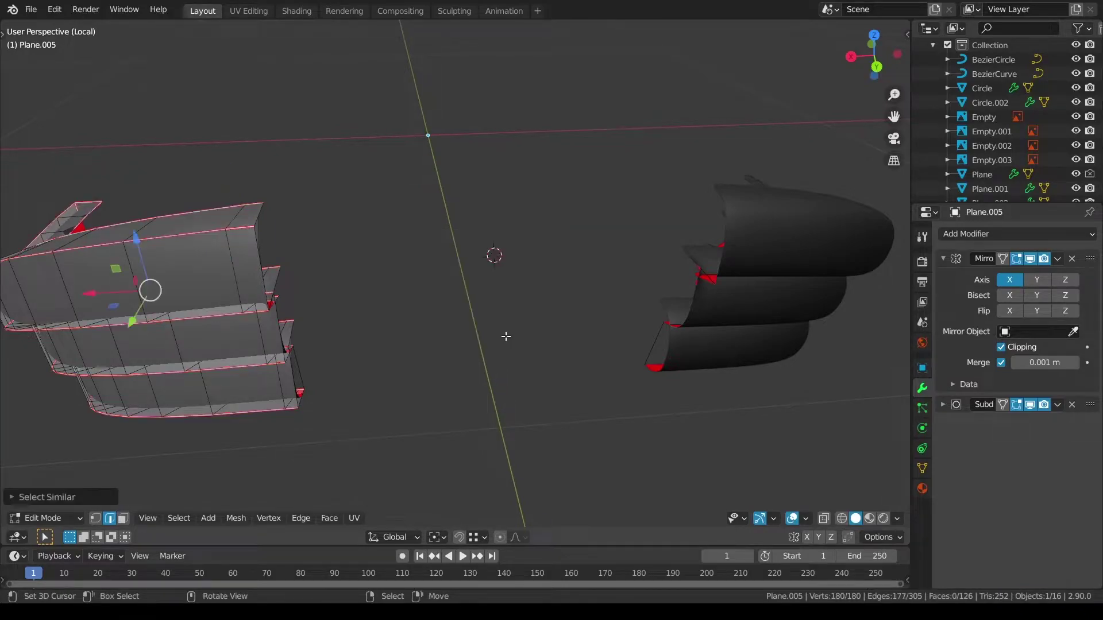
key(shift+e)
text(.55)
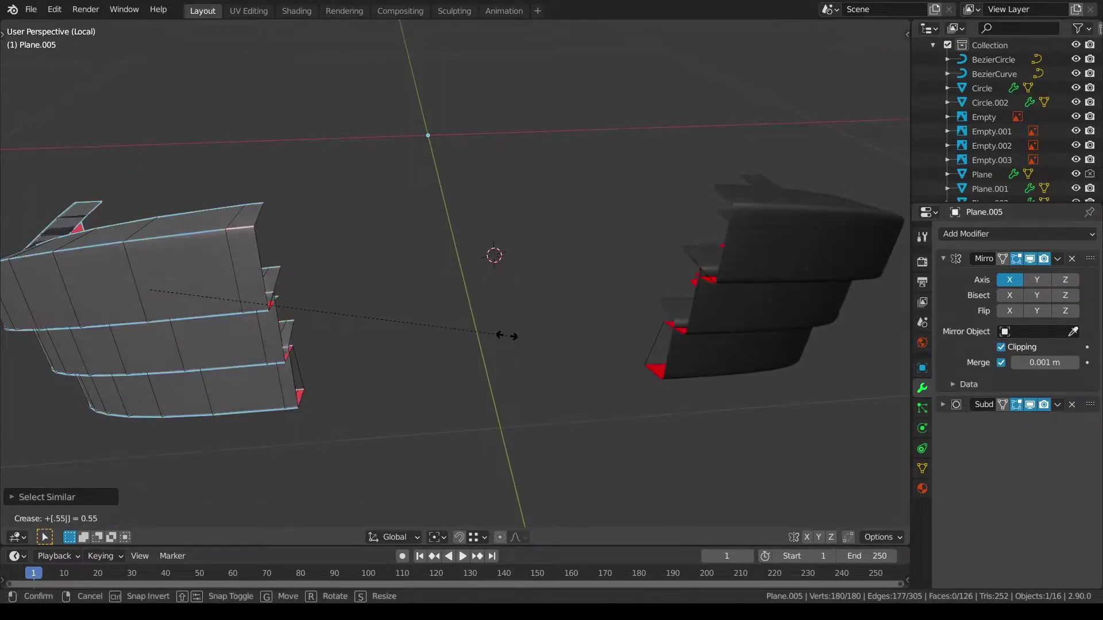
key(Return)
key(alt+a)
Step: Delete the stray edge across the inner side of the lowest band
middle_drag(505, 322, 317, 395)
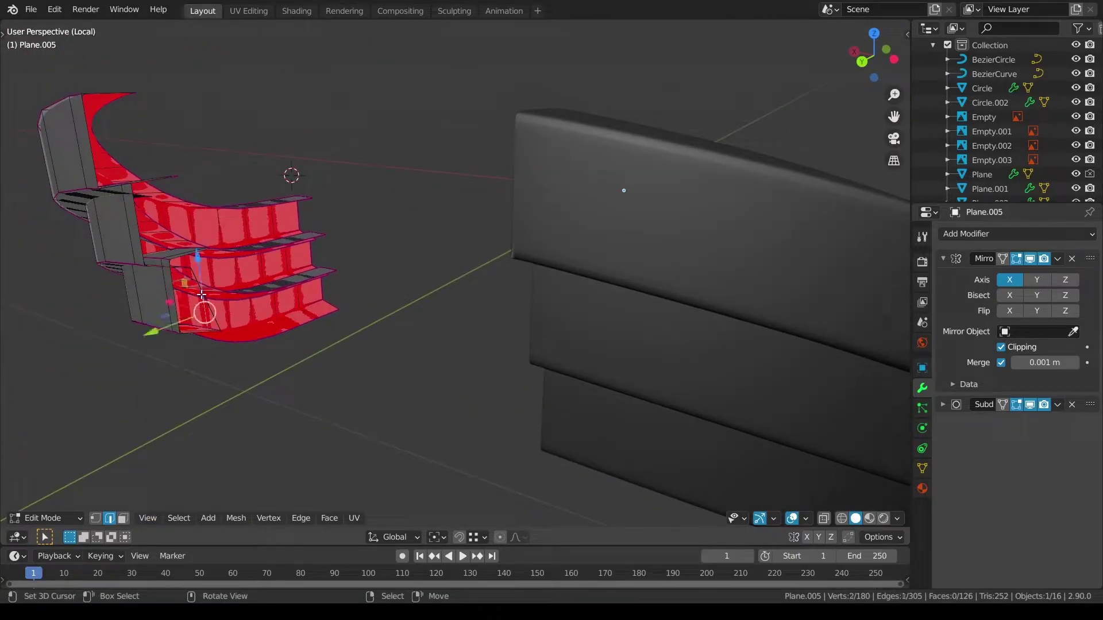
middle_drag(335, 306, 384, 285)
key(alt+a)
key(x)
click(389, 291)
Step: Evenly space the vertices of the lowest band's two lower edge loops with LoopTools Space
scroll(389, 291, up, 3)
alt+click(272, 302)
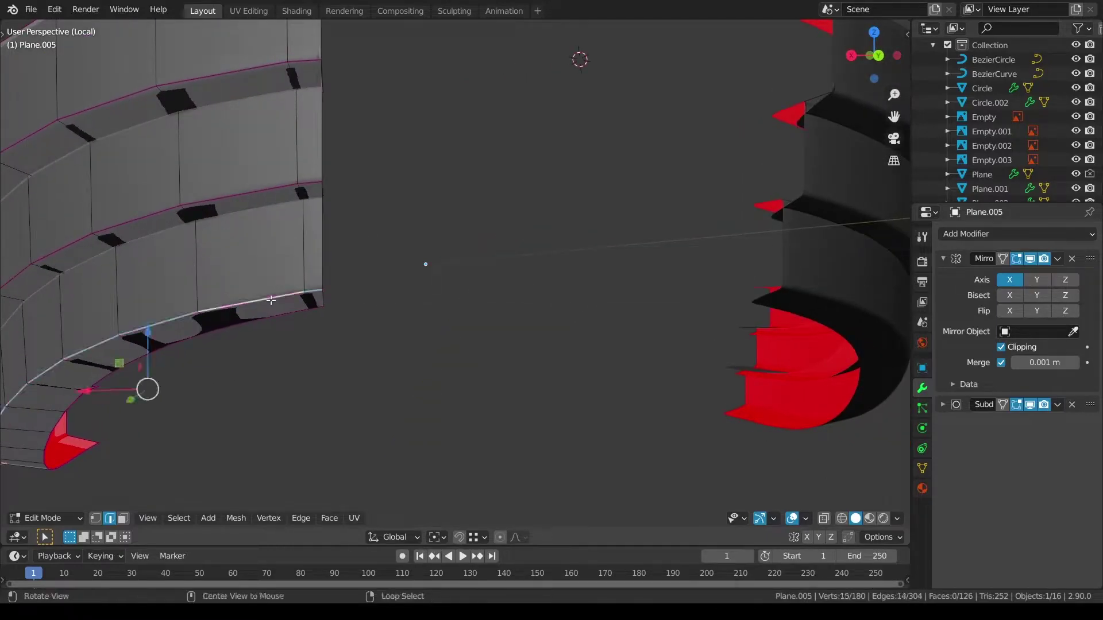
key(q)
click(404, 286)
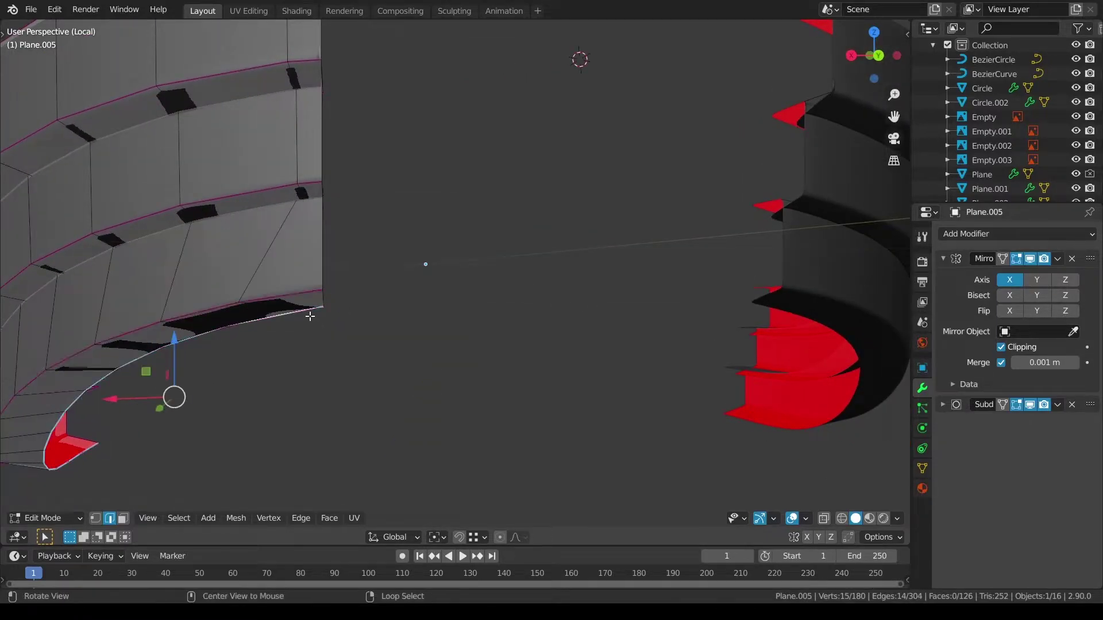
key(q)
click(309, 316)
key(alt+a)
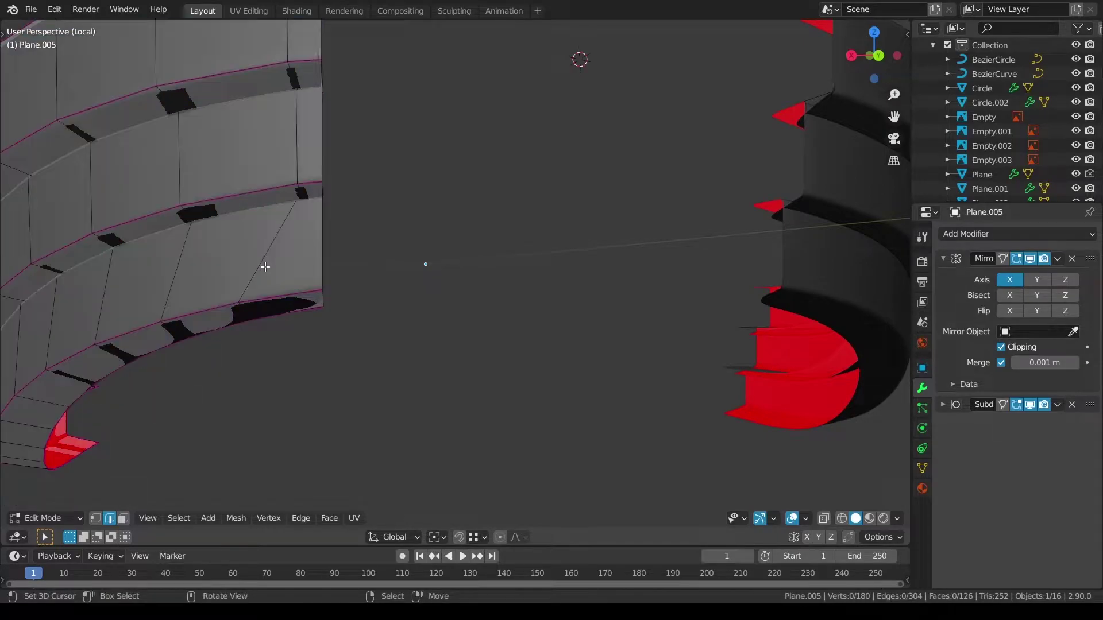
Step: Isolate the lowest band and evenly space the vertices along its upper edge loops
key(l)
key(shift+h)
key(alt+a)
middle_drag(464, 284, 478, 341)
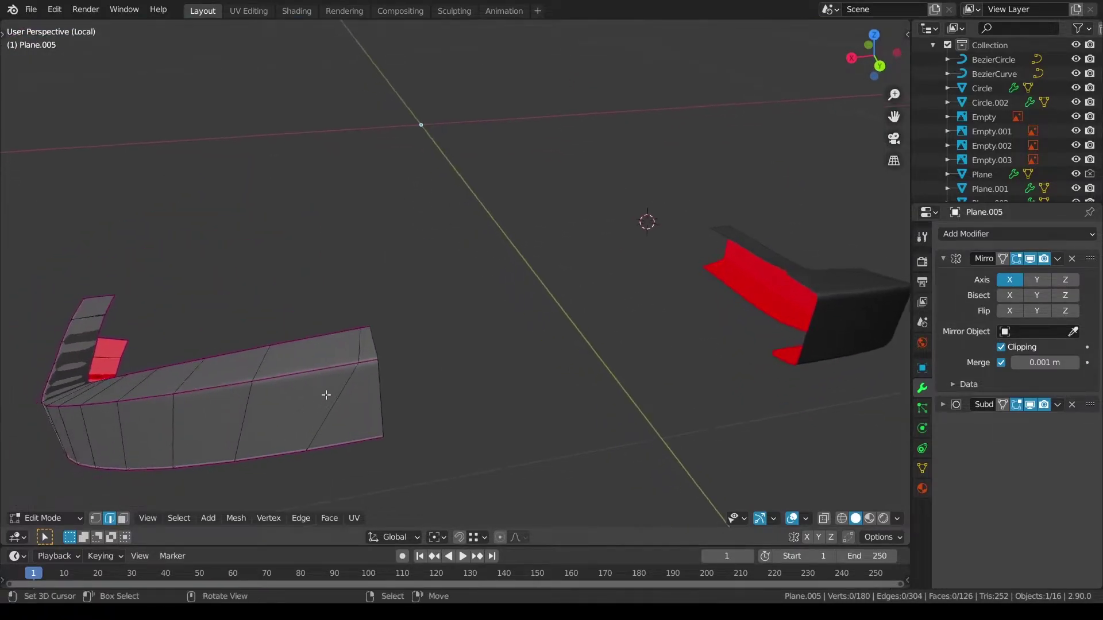
alt+click(327, 395)
alt+click(315, 376)
key(q)
click(308, 370)
alt+click(291, 343)
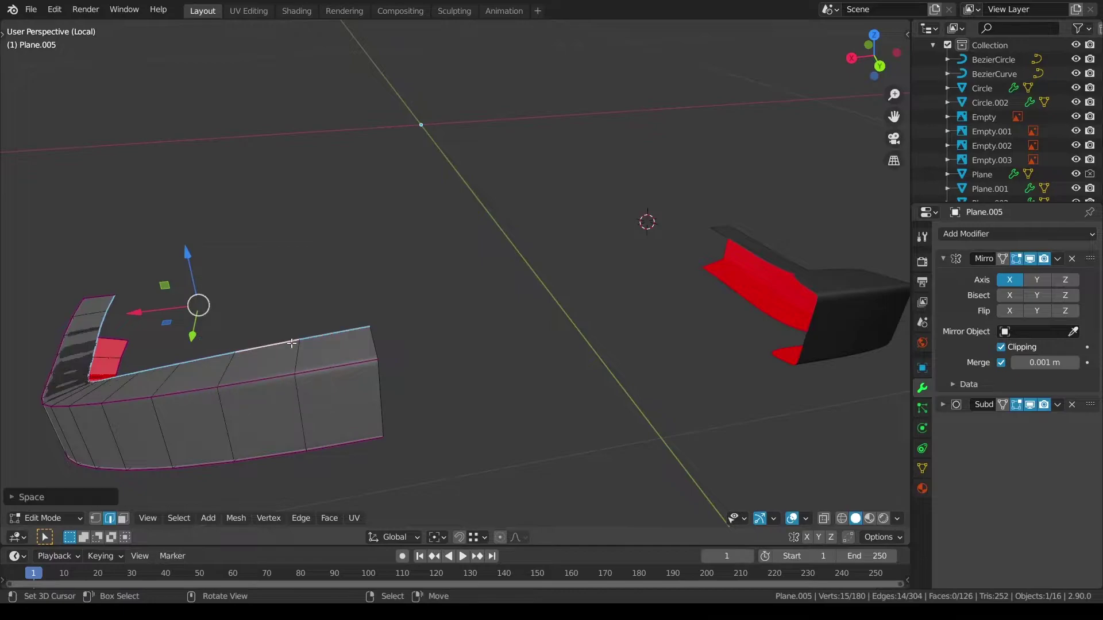
key(alt+a)
Step: Reveal the hidden bands and hide the lowest one so only the upper two remain in view
key(alt+h)
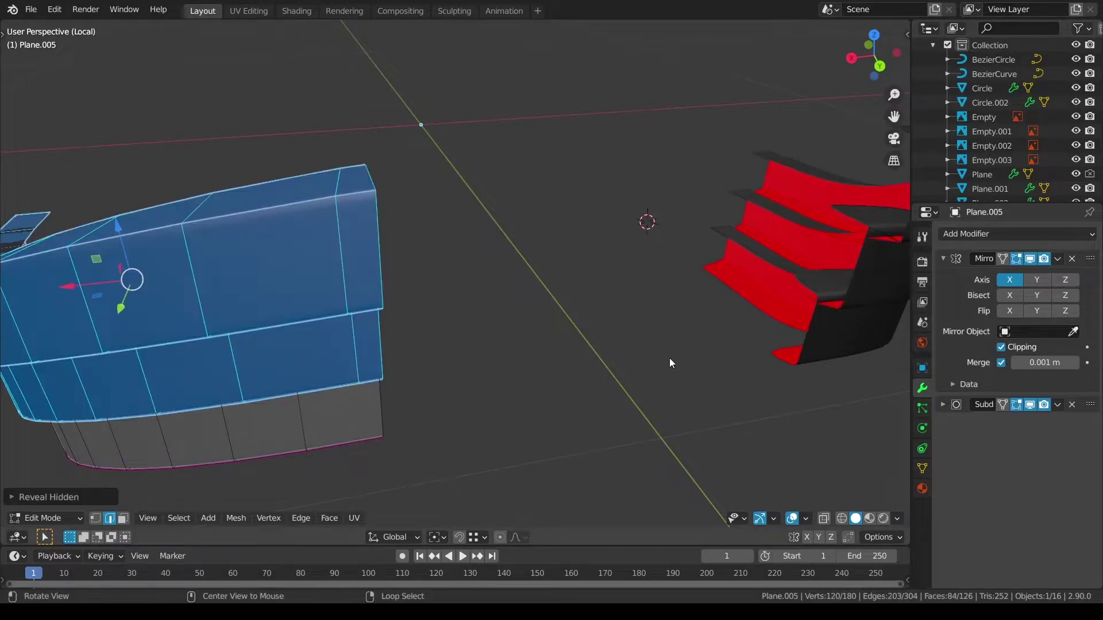
key(alt+a)
key(l)
key(shift+h)
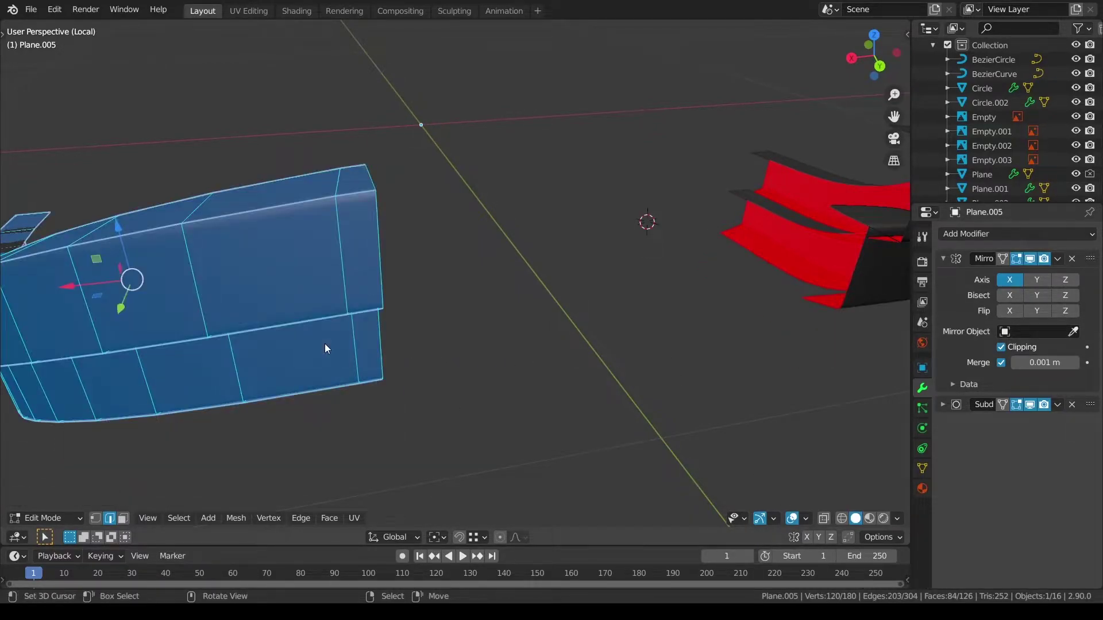
key(alt+a)
middle_drag(340, 341, 338, 402)
scroll(321, 409, up, 2)
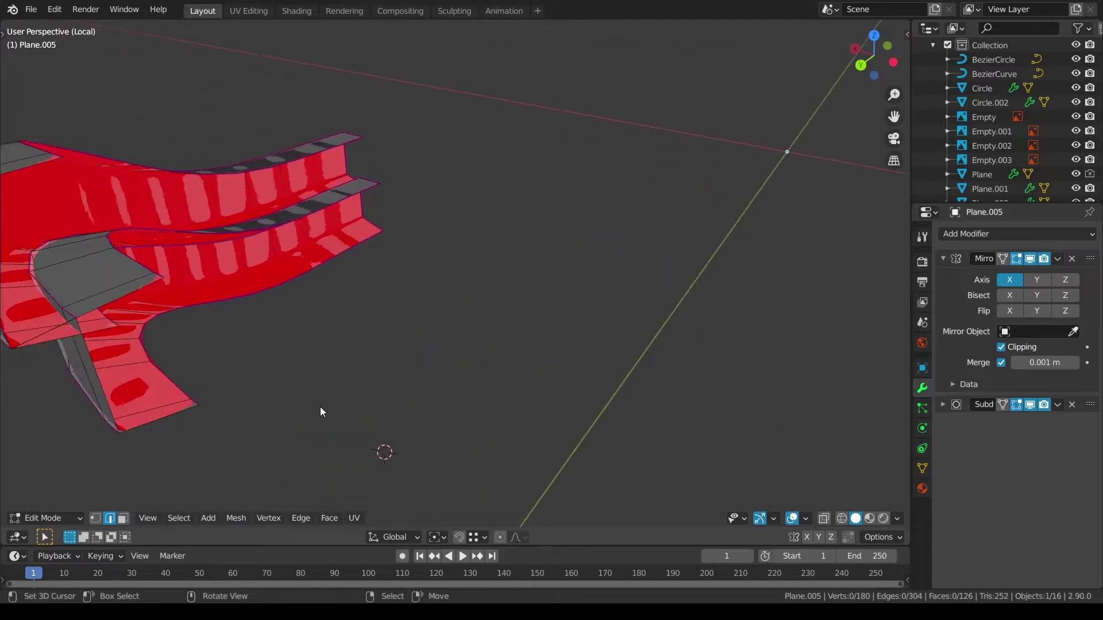
Step: Delete the stray edge near the far end of the middle band
key(l)
middle_drag(149, 395, 241, 386)
key(alt+a)
scroll(293, 344, down, 1)
scroll(230, 391, up, 1)
click(93, 394)
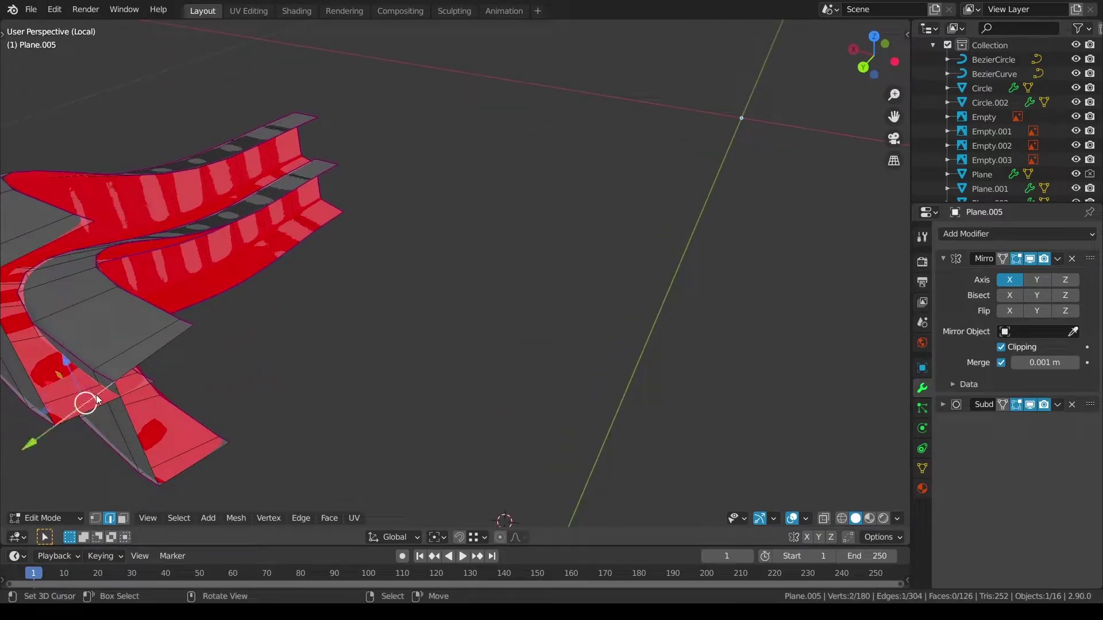
key(x)
click(241, 421)
middle_drag(240, 420, 263, 401)
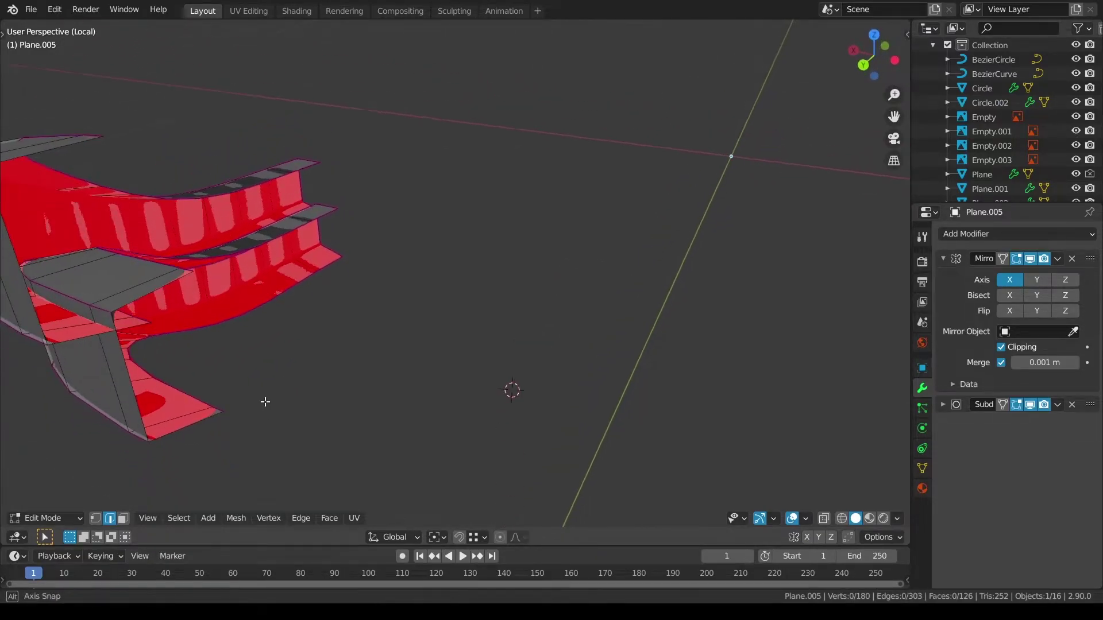
Step: Isolate the middle band and evenly space the vertices along its lower edge loop
key(l)
key(shift+h)
middle_drag(151, 429, 175, 429)
key(alt+a)
alt+right_click(158, 375)
key(q)
click(185, 386)
right_click(205, 489)
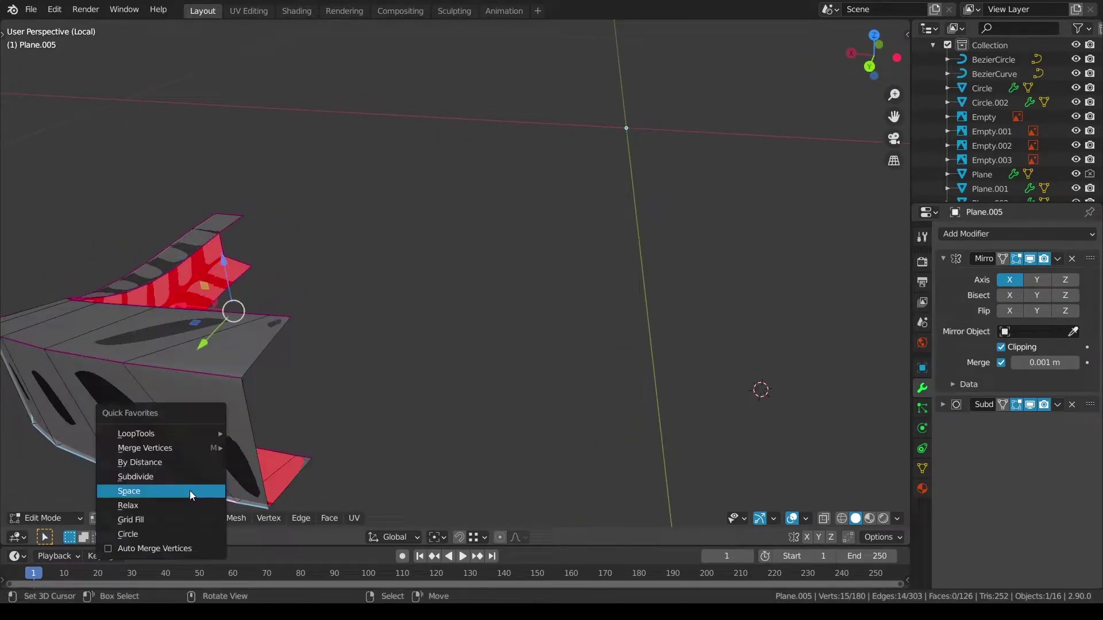
click(190, 491)
Step: Evenly space the vertices of the middle band's upper inner edge loop and reveal the other bands
alt+click(241, 313)
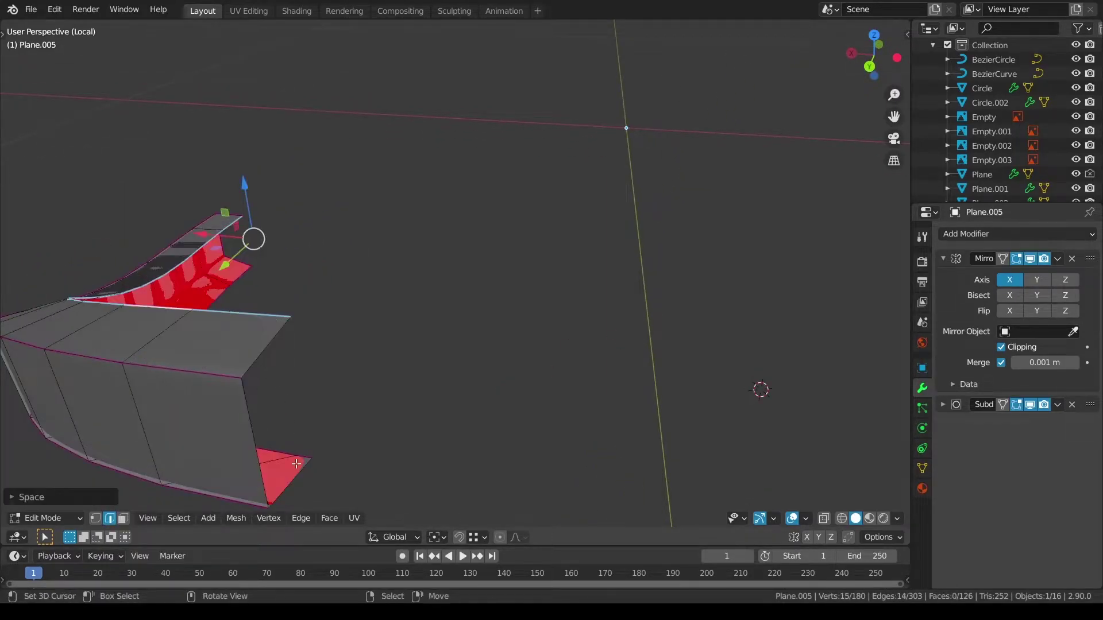
right_click(281, 447)
click(278, 450)
key(alt+h)
click(320, 425)
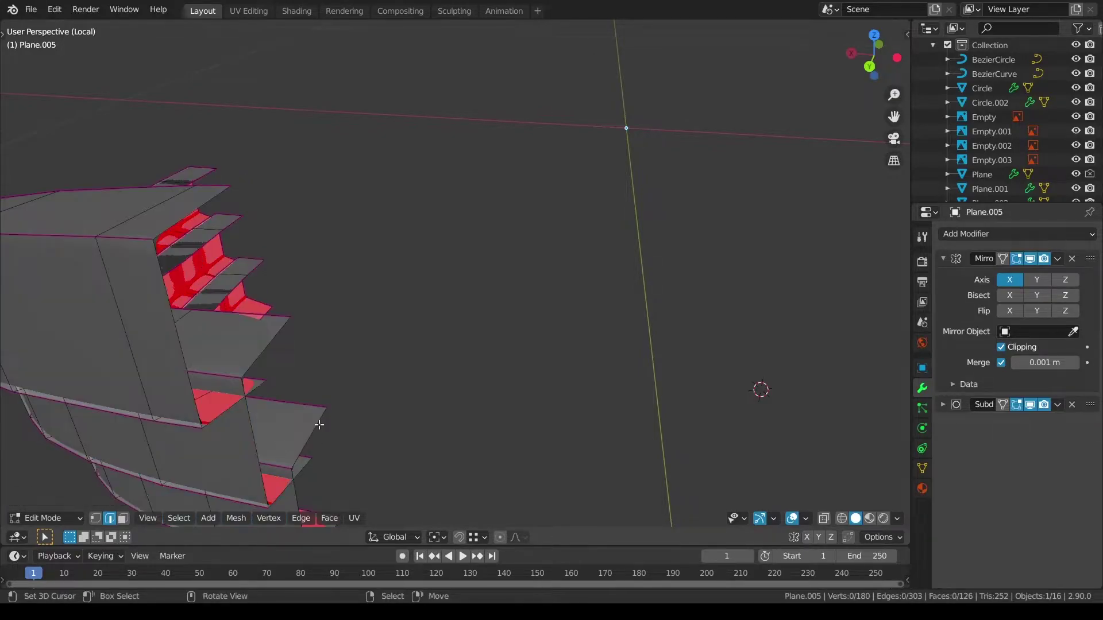
Step: Isolate the uppermost band by hiding the two bands below it and clear the selection
key(l)
key(shift+g)
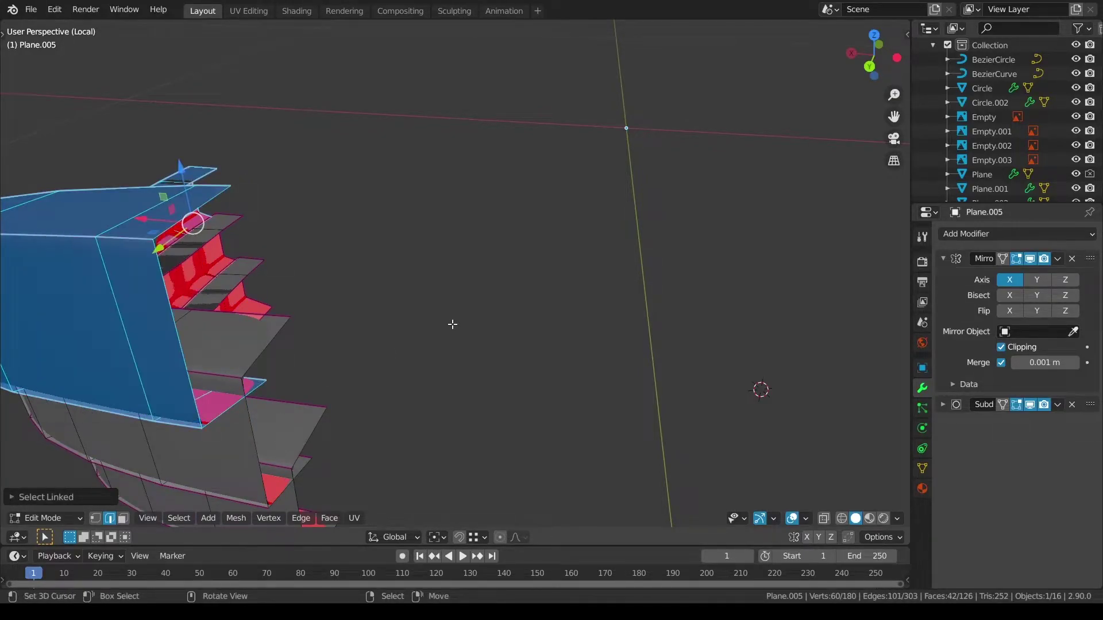
key(shift+h)
click(450, 319)
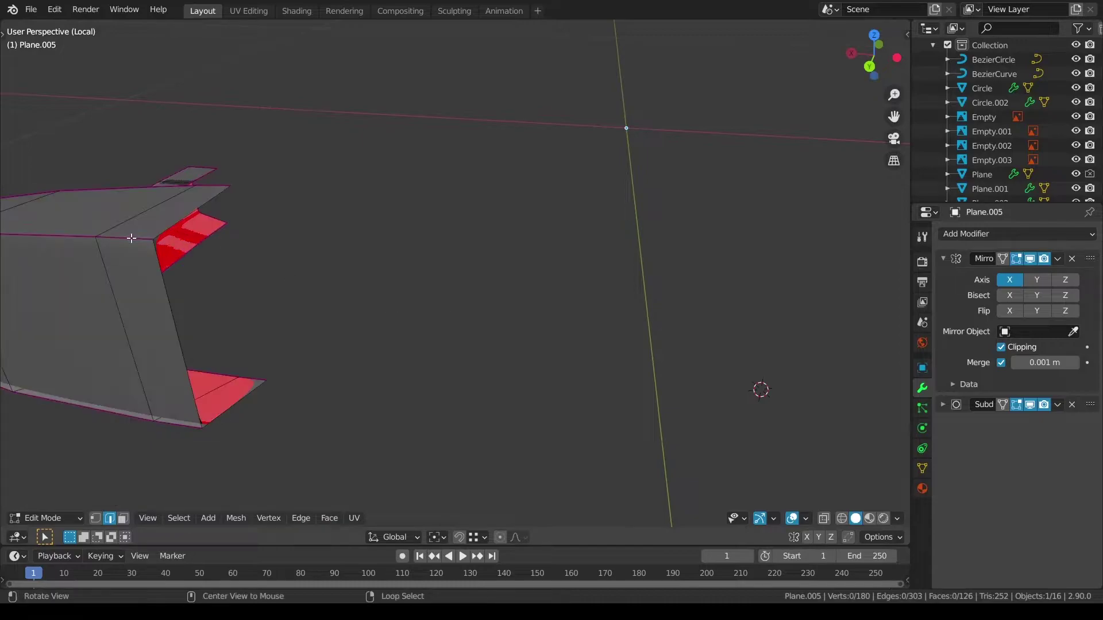
Step: Evenly space the vertices along the outer and inner edge loops of the uppermost band's top side
alt+click(131, 238)
key(q)
click(131, 239)
alt+right_click(183, 190)
alt+right_click(205, 190)
key(q)
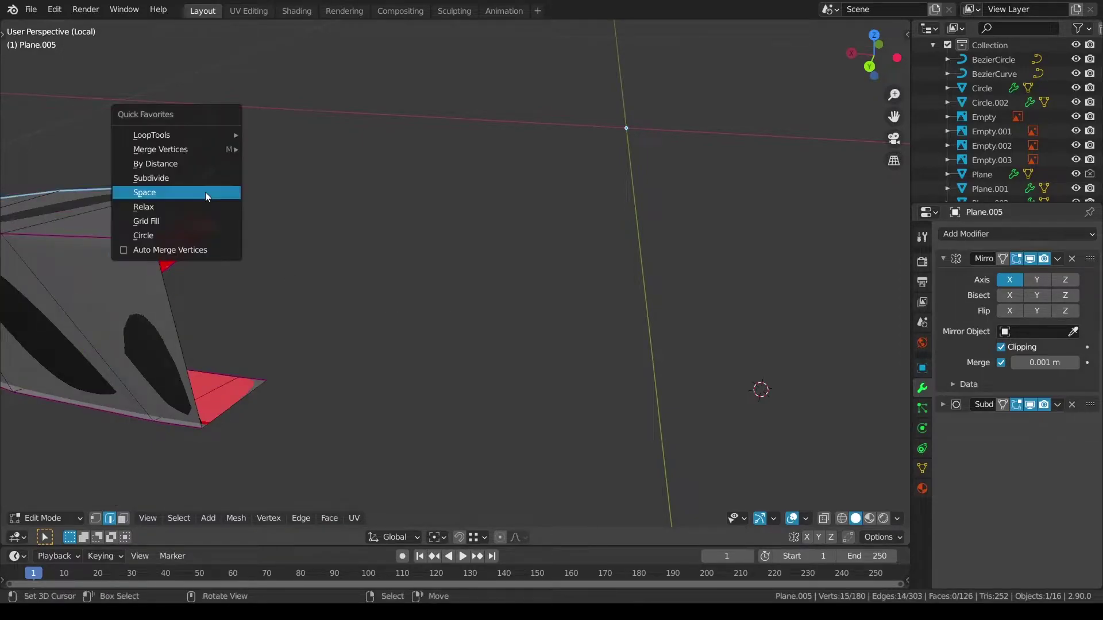
click(205, 193)
Step: Evenly space the vertices along the outer and inner edge loops of the uppermost band's underside
shift+middle_drag(195, 412, 264, 403)
alt+right_click(264, 402)
key(q)
click(264, 405)
alt+right_click(402, 362)
key(q)
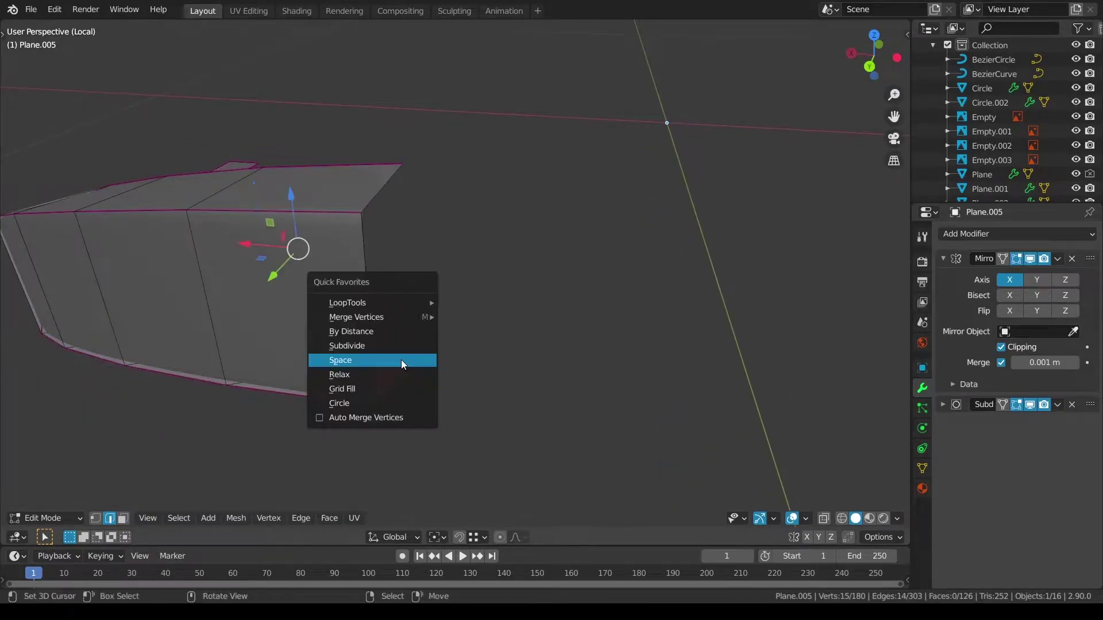
click(401, 364)
Step: Reveal the hidden bands and clear the selection with the open band ends in view
middle_drag(439, 360, 210, 221)
key(alt+a)
scroll(443, 370, down, 4)
key(alt+h)
key(a)
key(alt+a)
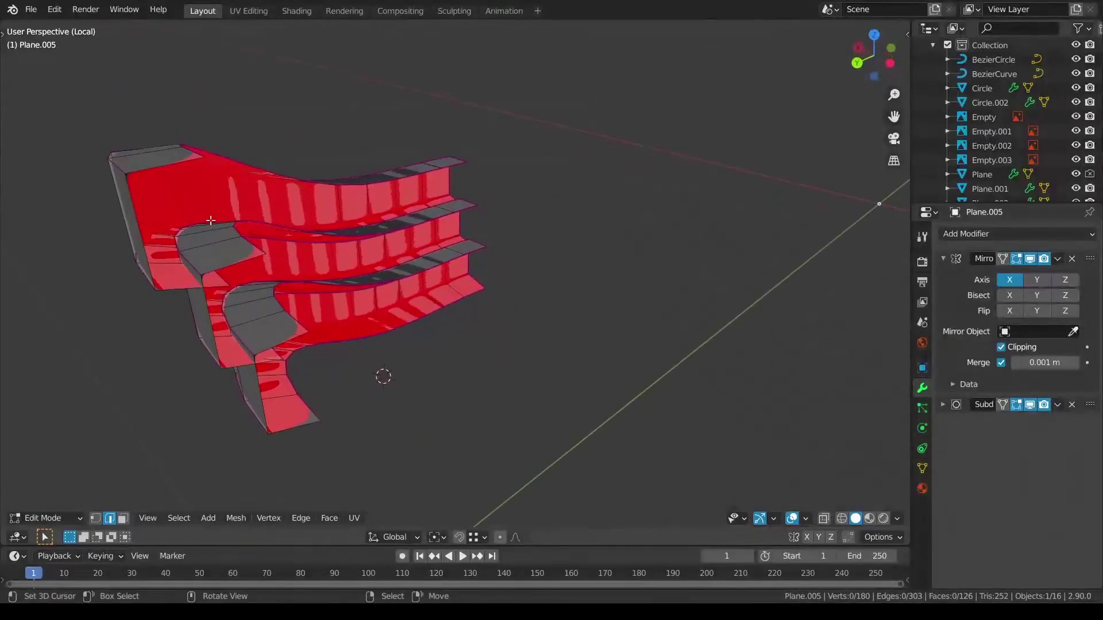
Step: Fill the open end of each of the three bands with a face
key(f)
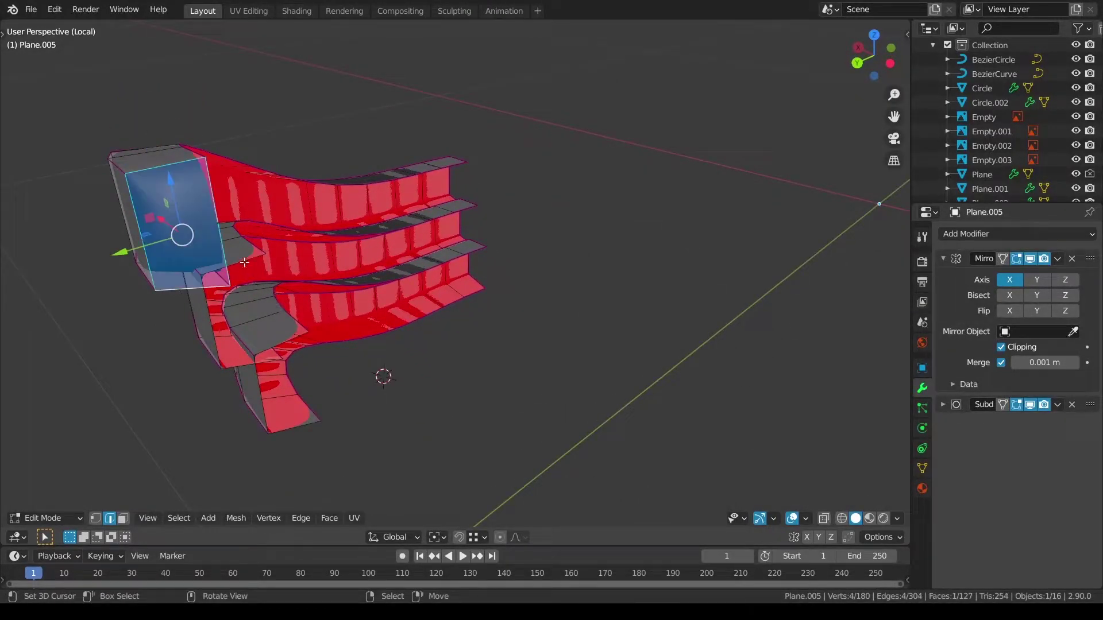
key(f)
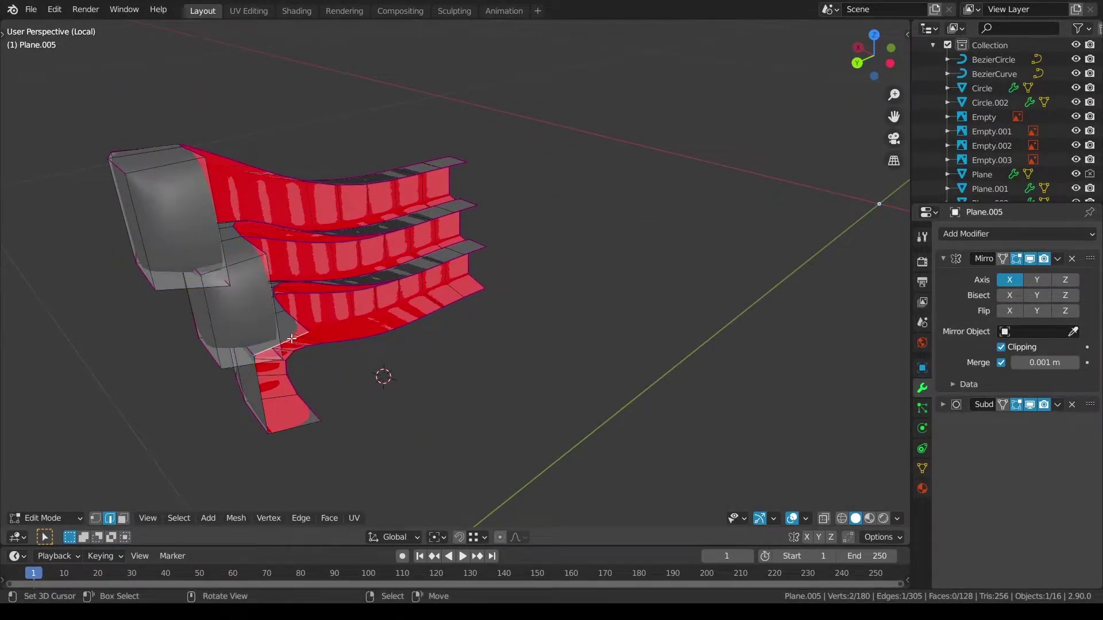
key(f)
click(382, 424)
middle_drag(382, 425, 436, 414)
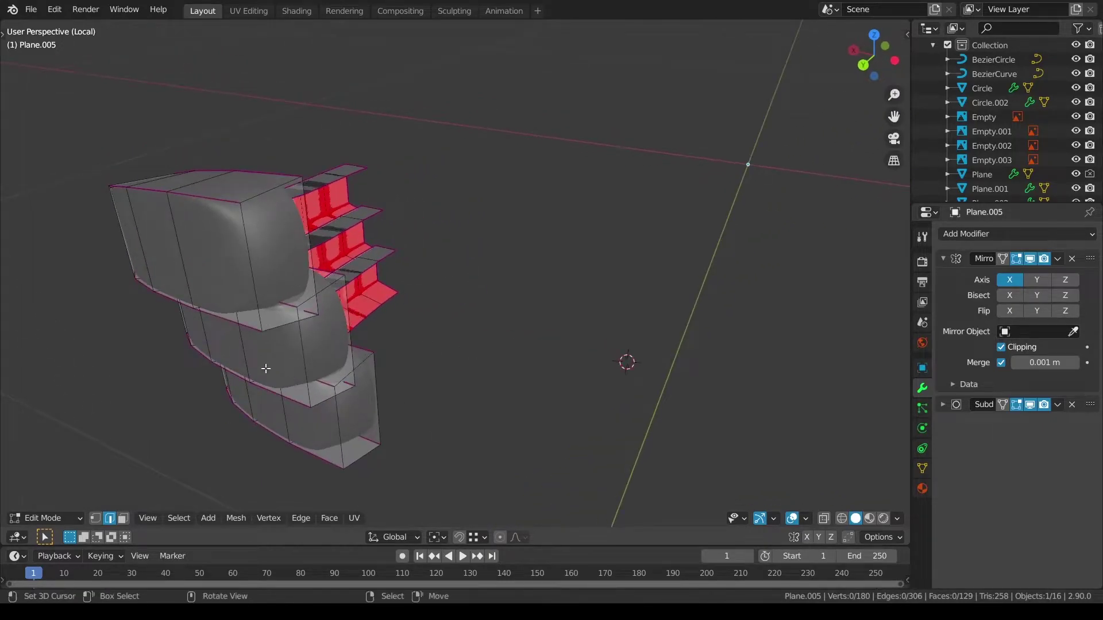
Step: Crease the edges of the three new end faces by 0.5
right_click(272, 247)
shift+right_click(337, 323)
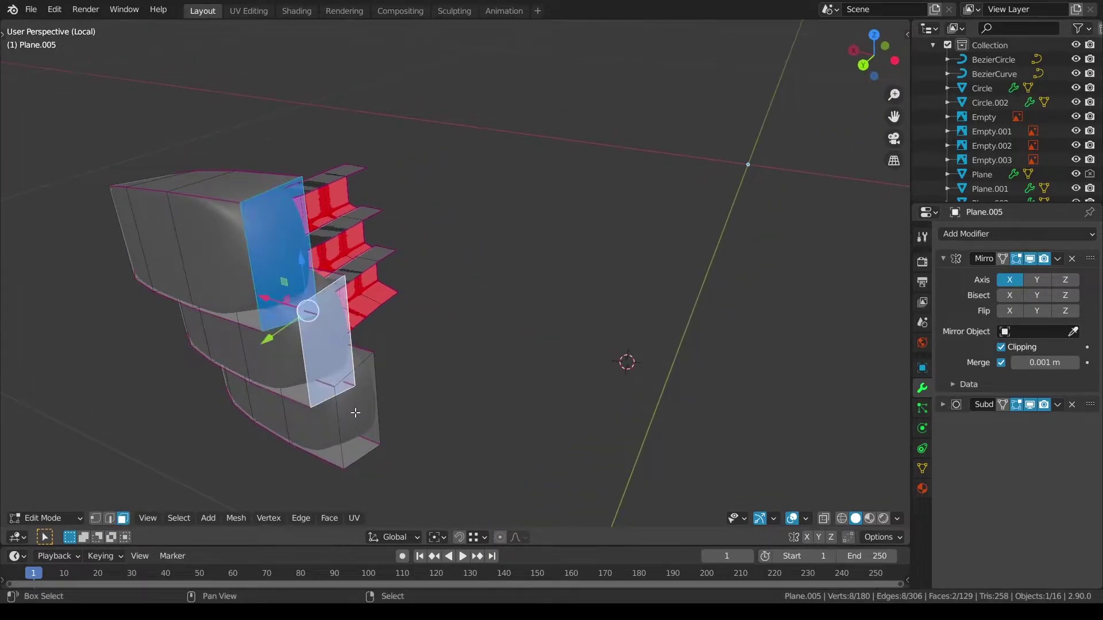
shift+right_click(355, 412)
key(shift+e)
text(0.5)
key(Return)
key(alt+a)
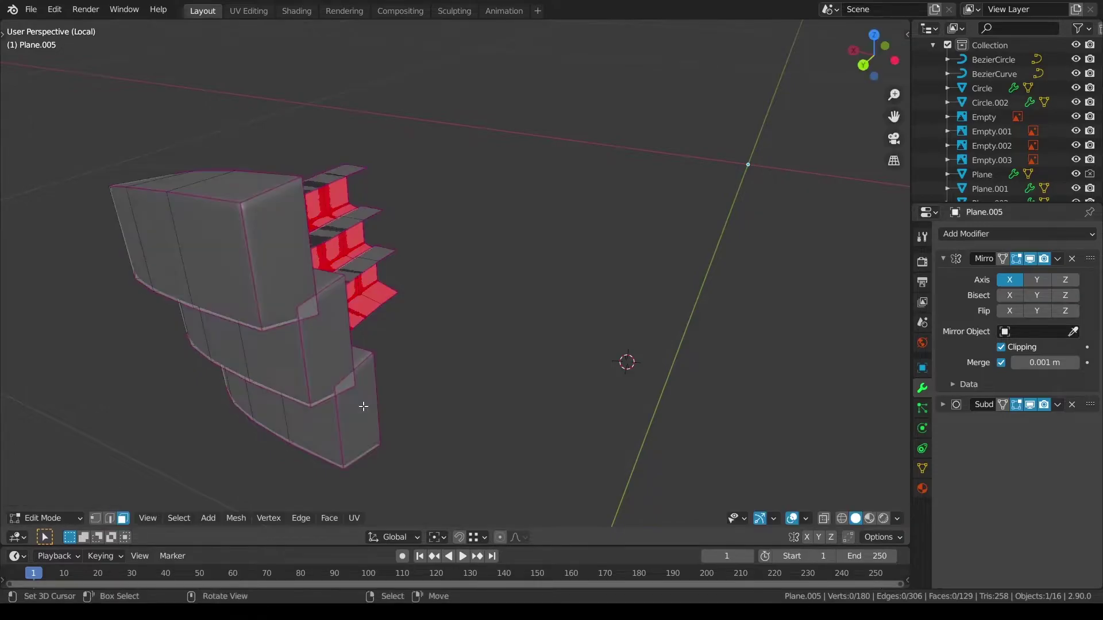
Step: Finish editing the bands and bring the whole helmet back into view at its rear
key(Tab)
key(alt+a)
scroll(394, 371, down, 3)
middle_drag(394, 377, 487, 278)
key(KP_Divide)
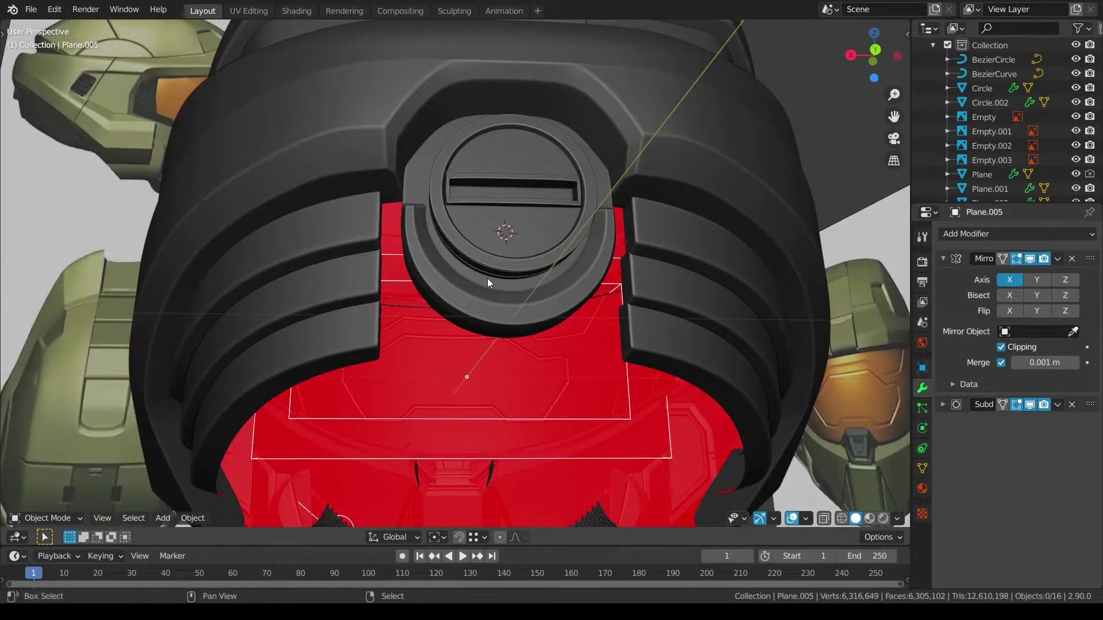
Step: Add a plane behind the disc housing, rotate it 90° around X and scale it to about 0.22
key(shift+a)
mouse_move(487, 278)
click(570, 283)
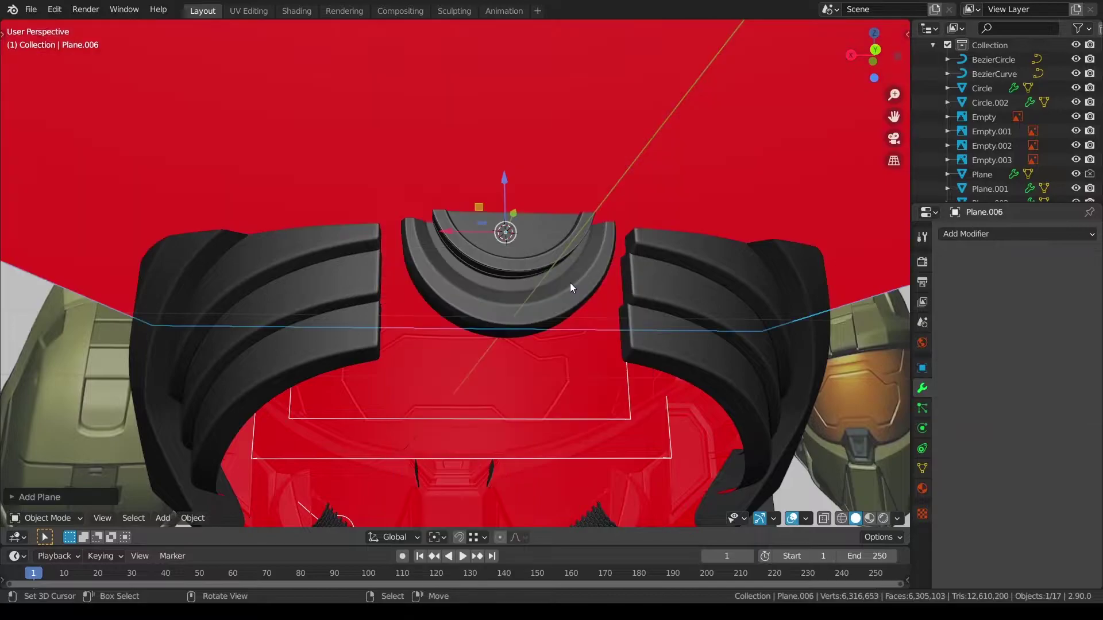
text(rx90)
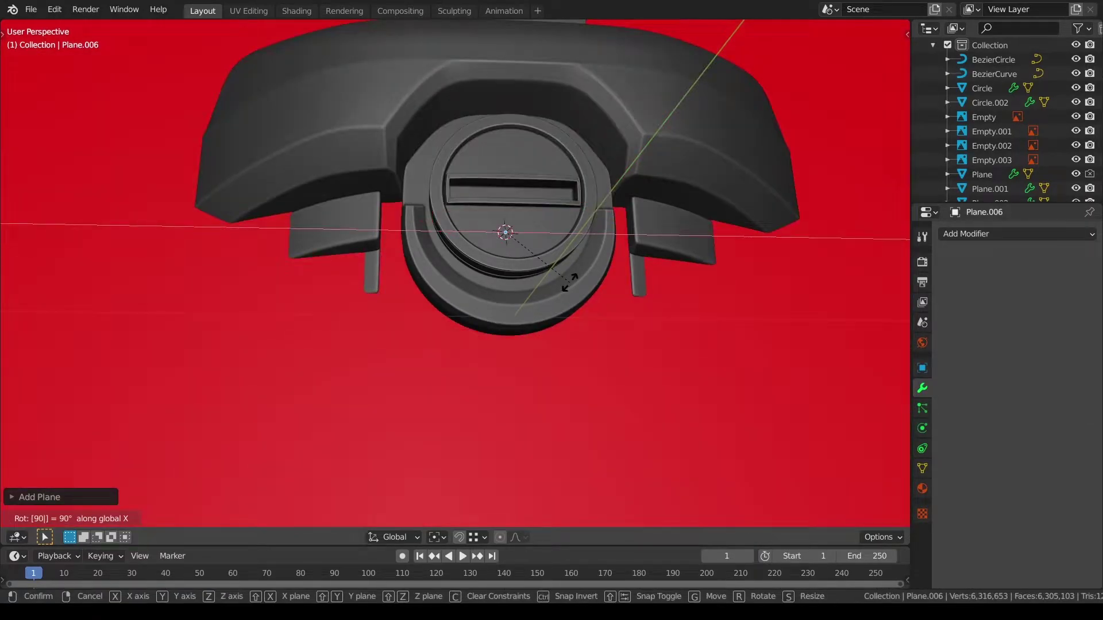
key(Return)
key(s)
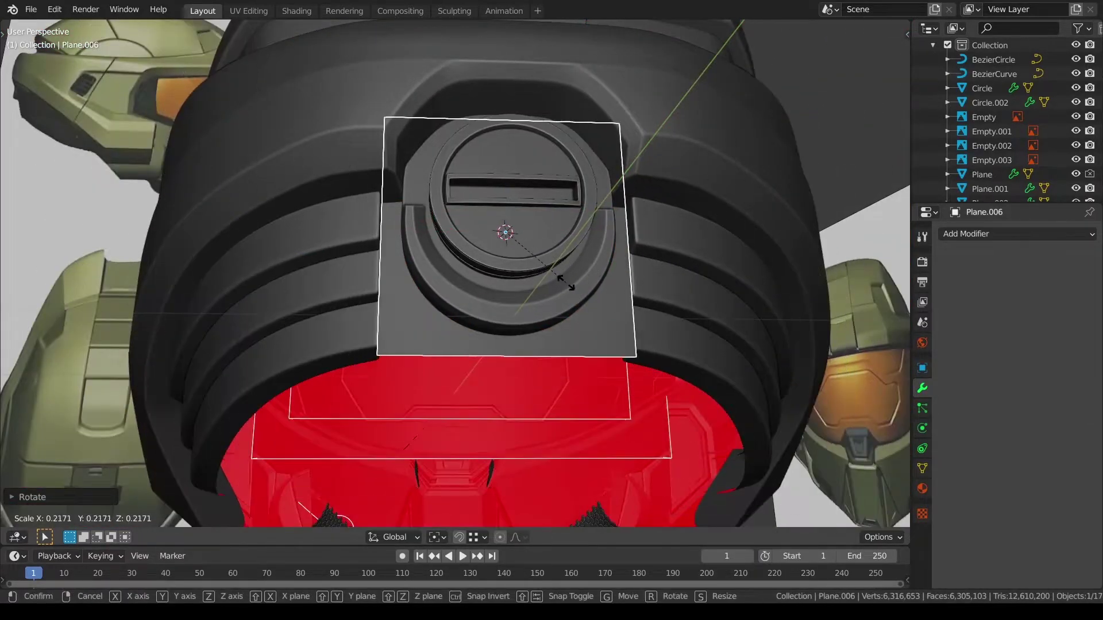
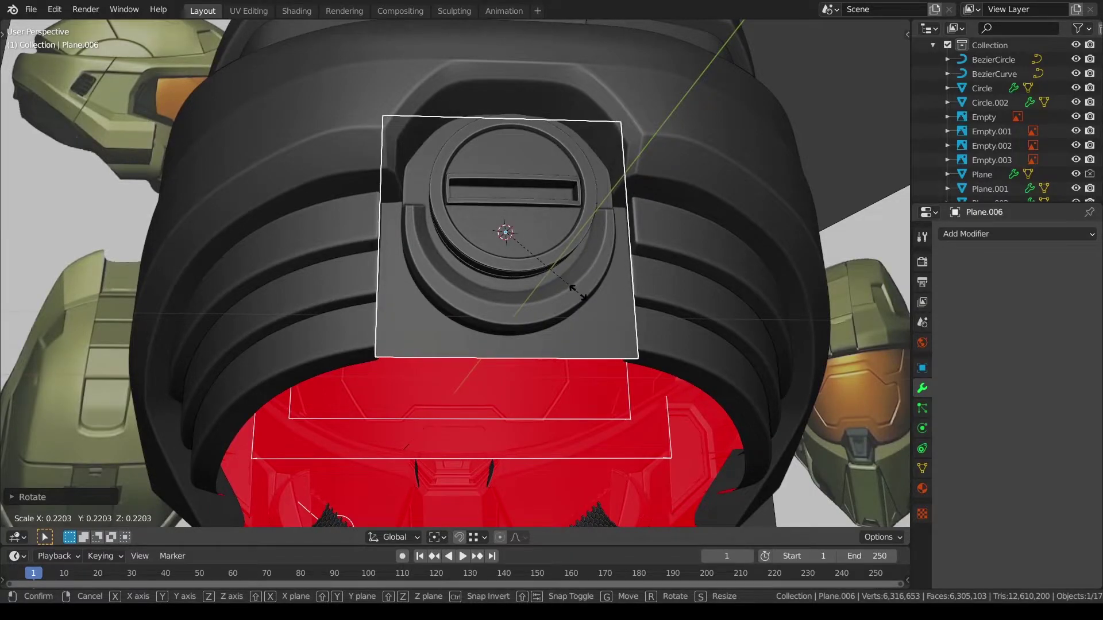
click(578, 293)
Step: Isolate the new plane together with the bands in a straight back view and select only the plane
click(374, 293)
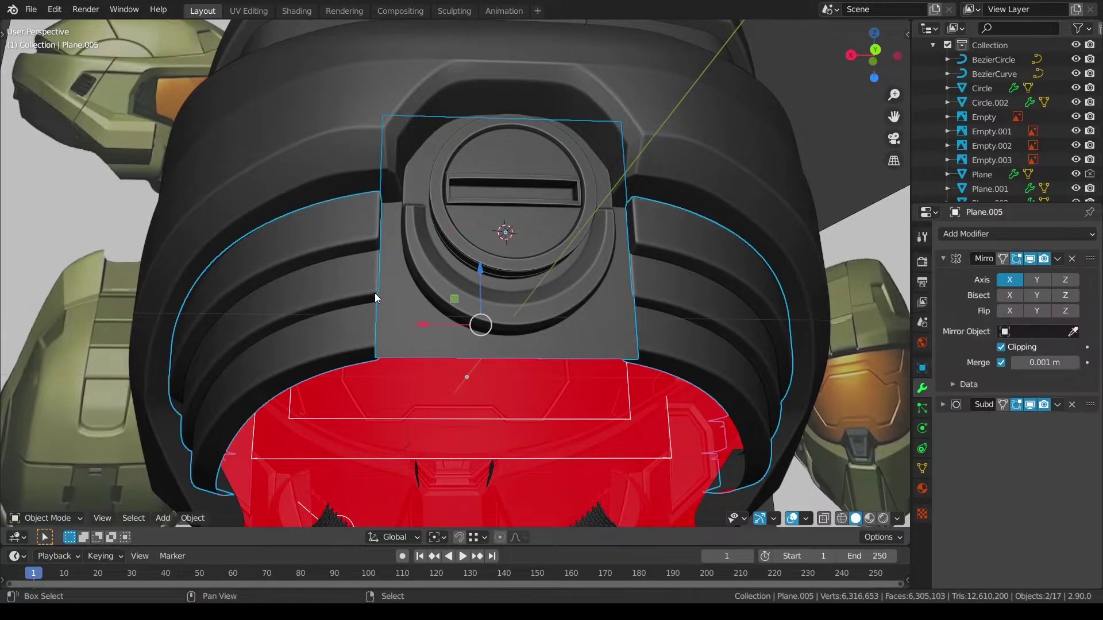
key(KP_Divide)
key(ctrl+KP_1)
scroll(374, 293, up, 4)
key(alt+a)
right_click(411, 291)
Step: Lower the plane's upper edge to the height of the uppermost band's top, working with the whole helmet shown
key(Tab)
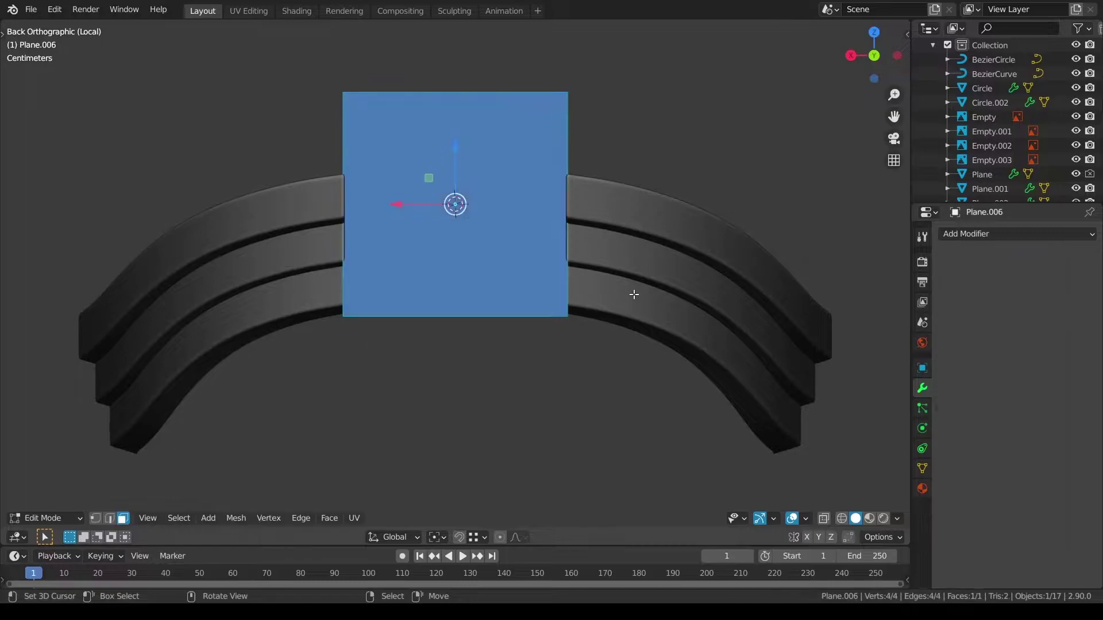
key(alt+a)
click(456, 99)
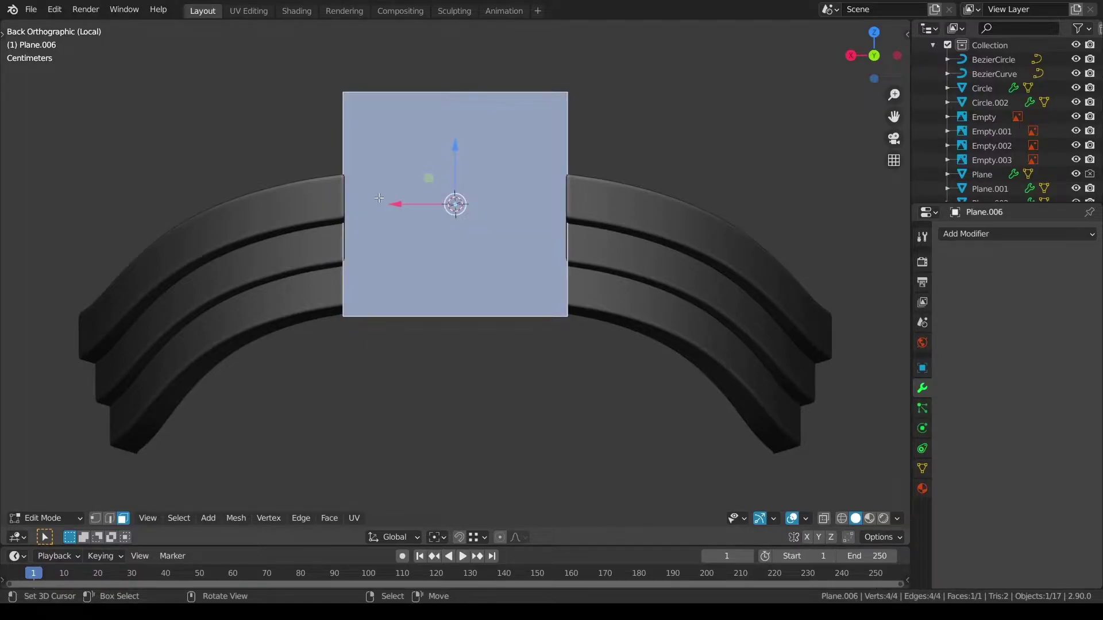
click(109, 518)
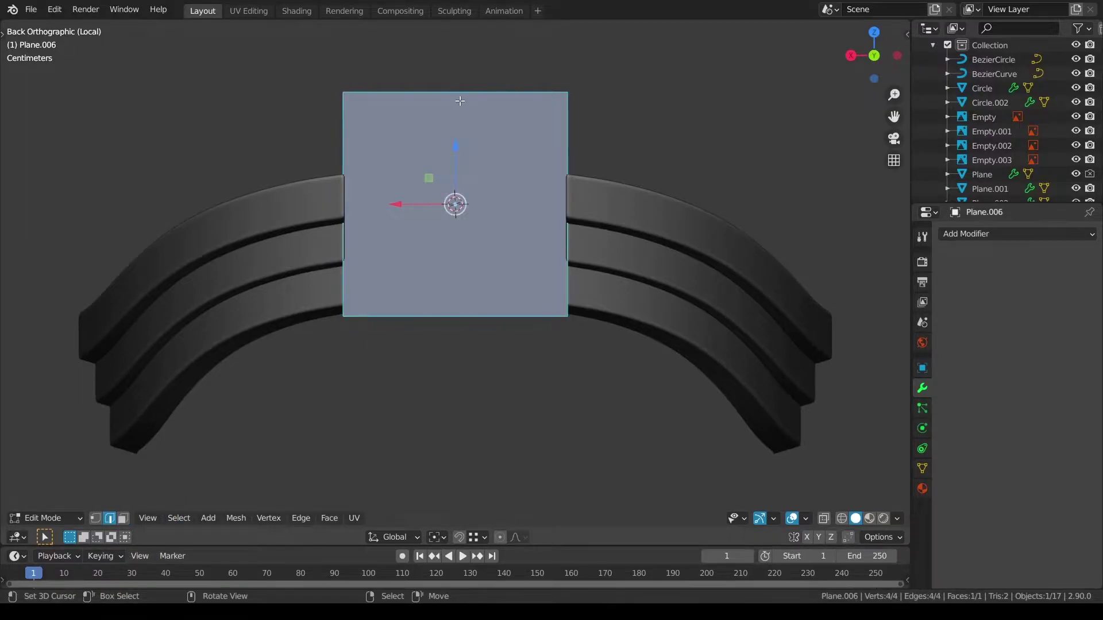
click(457, 93)
key(KP_Divide)
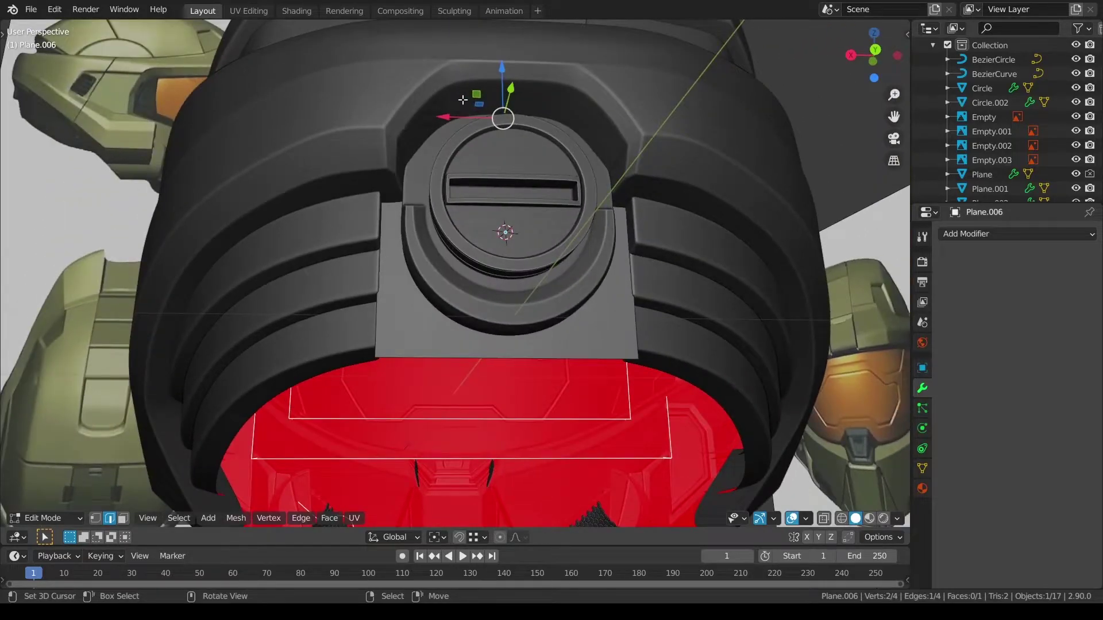
key(ctrl+KP_1)
drag(497, 84, 502, 167)
middle_drag(502, 168, 540, 302)
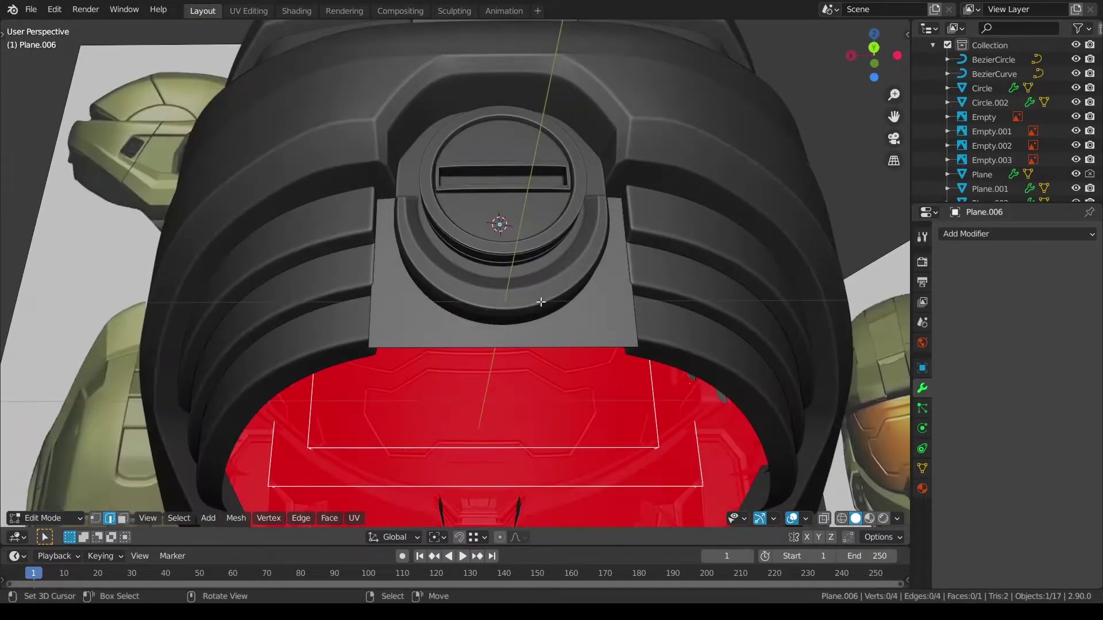
Step: Raise the plane's lower edge slightly beneath the disc housing and finish editing the plane
click(478, 337)
middle_drag(479, 338, 591, 352)
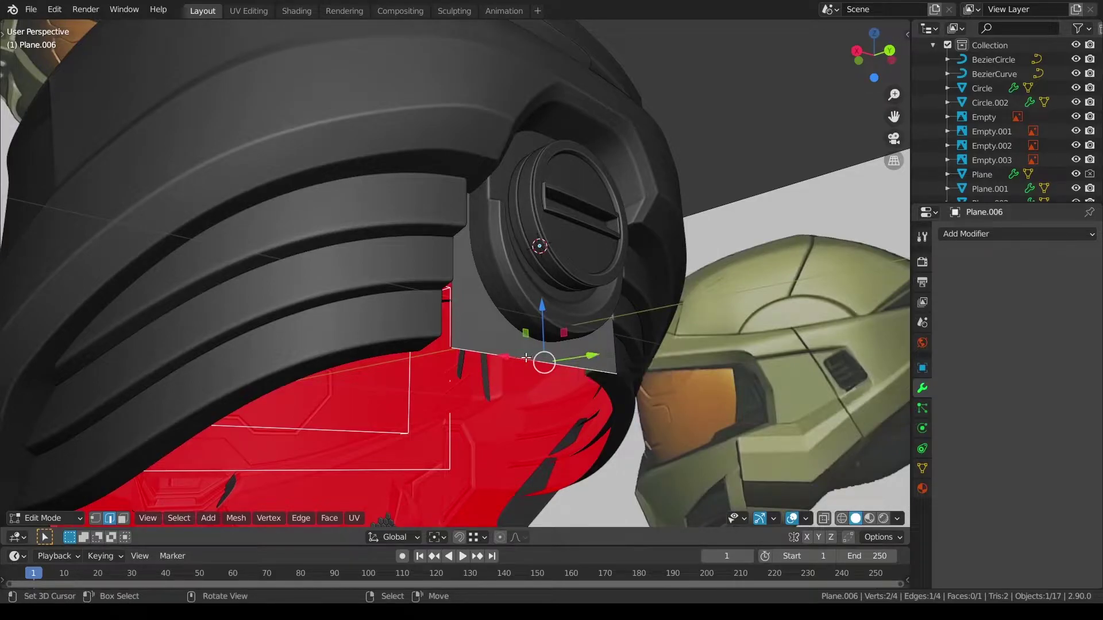
key(ctrl+KP_1)
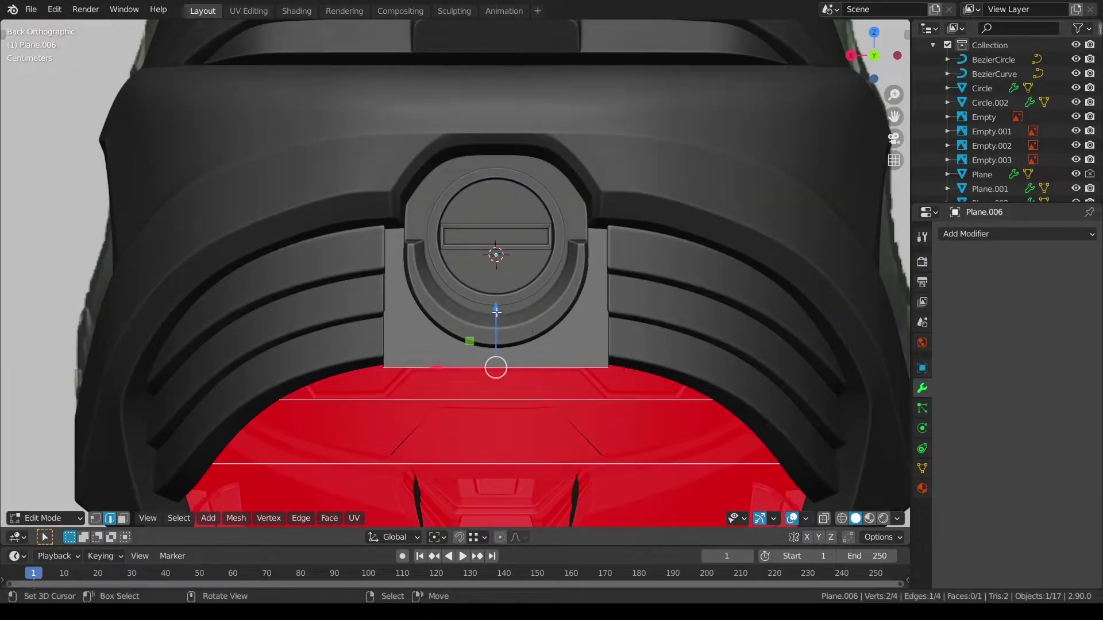
drag(497, 311, 497, 287)
key(Tab)
Step: Move the plane inward about 0.074 m along Y to the inner end of the lowest band
middle_drag(497, 288, 496, 117)
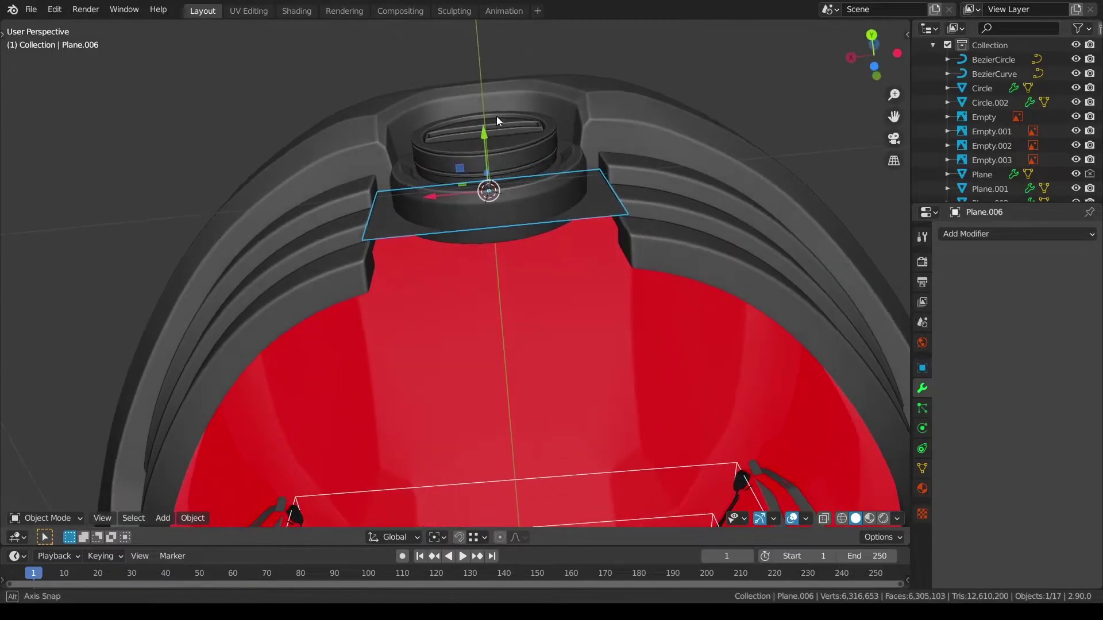
middle_drag(395, 279, 384, 253)
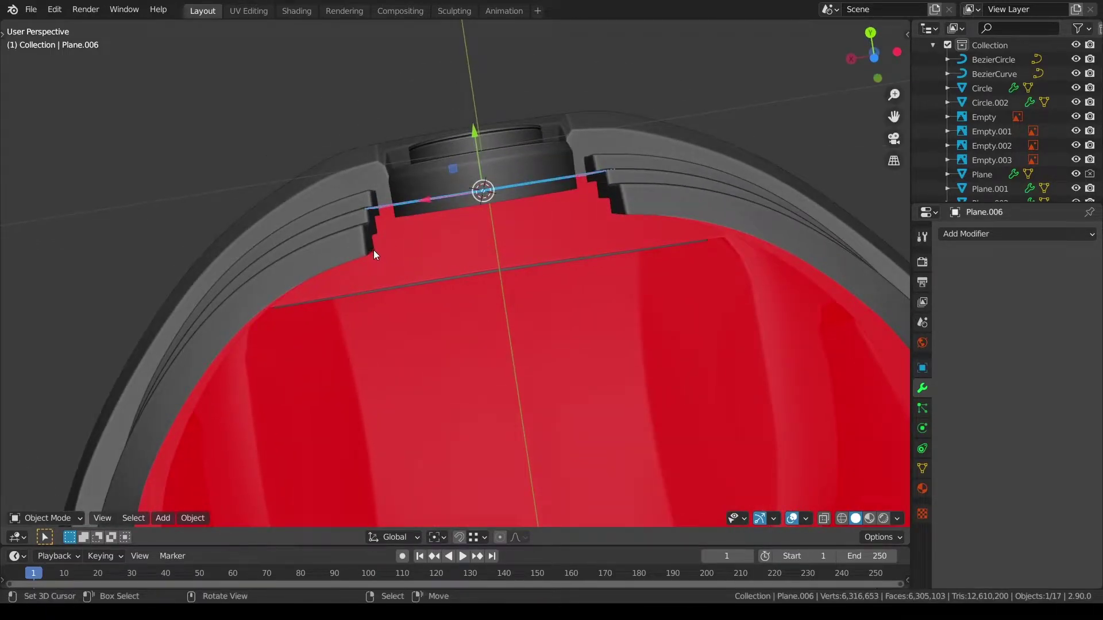
key(g)
key(y)
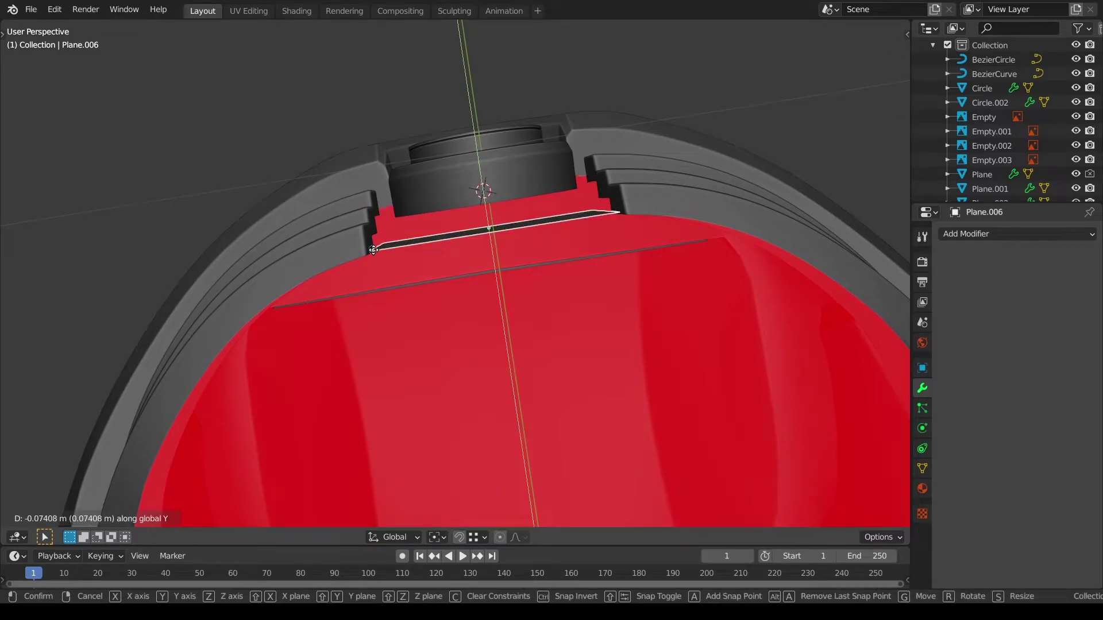
click(373, 250)
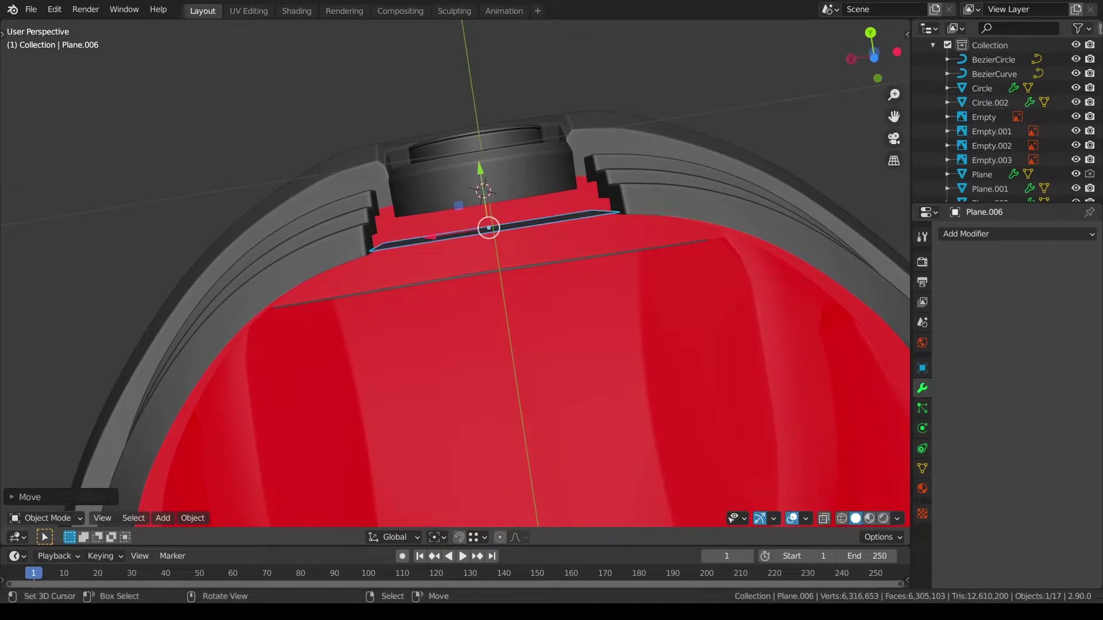
Step: Align the inner end edges of the upper two bands with each other by scaling them to 0 along Y
click(374, 232)
key(Tab)
middle_drag(396, 240, 345, 281)
click(334, 270)
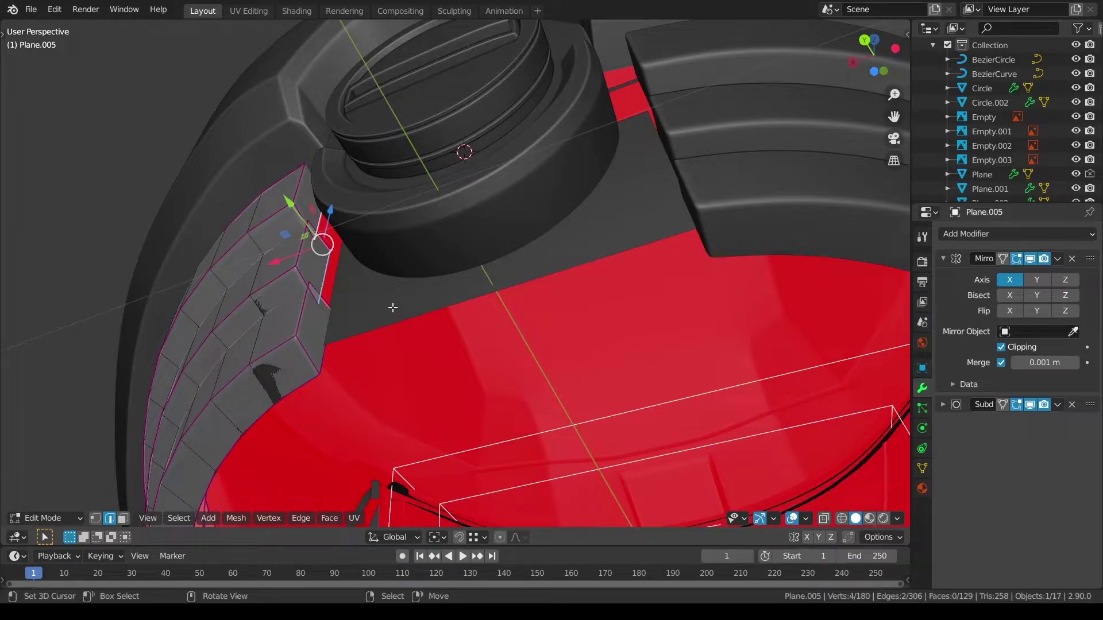
key(s)
key(y)
key(0)
key(Return)
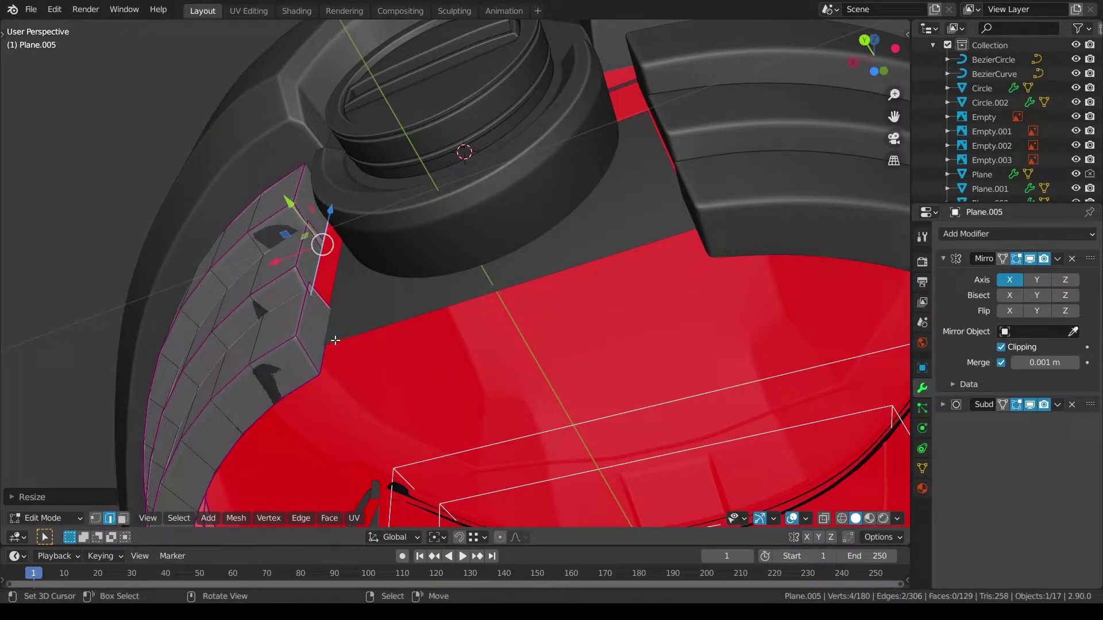
Step: Move the aligned end edges of the upper two bands inward about 0.045 m along Y to meet the plane
key(g)
key(y)
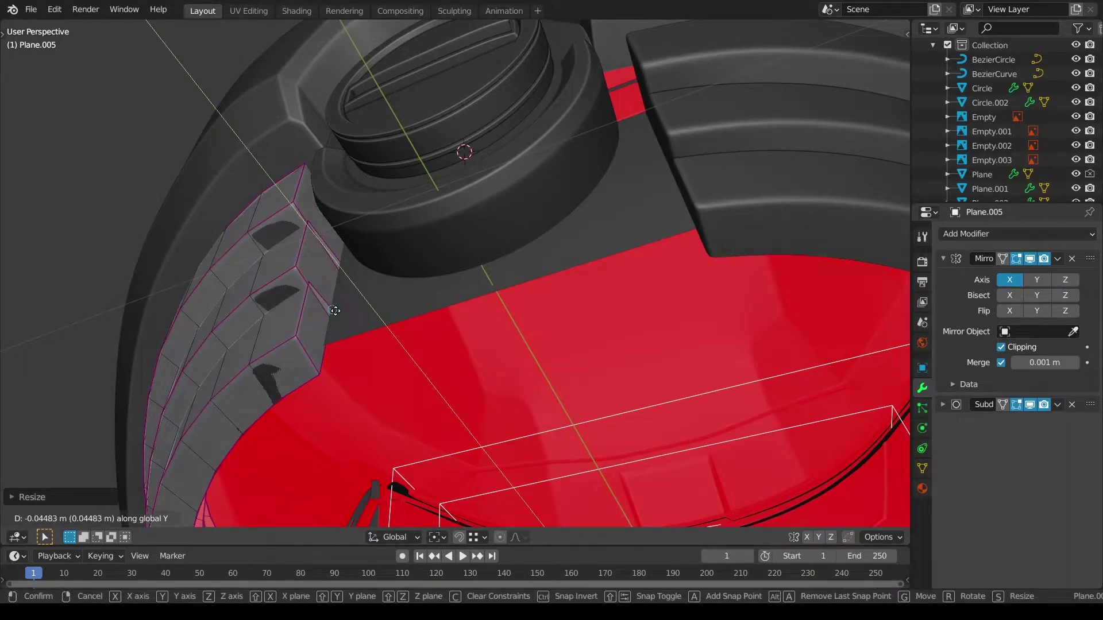
click(335, 311)
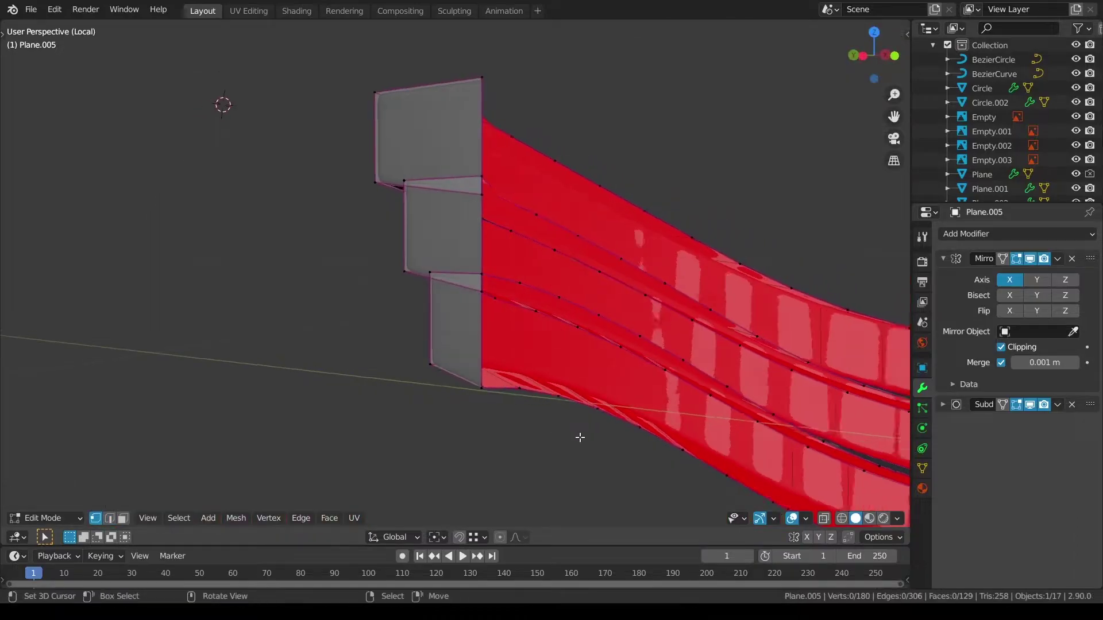
Step: Delete the full strip of faces along the top side of the lowest band
scroll(579, 437, up, 2)
middle_drag(573, 437, 534, 474)
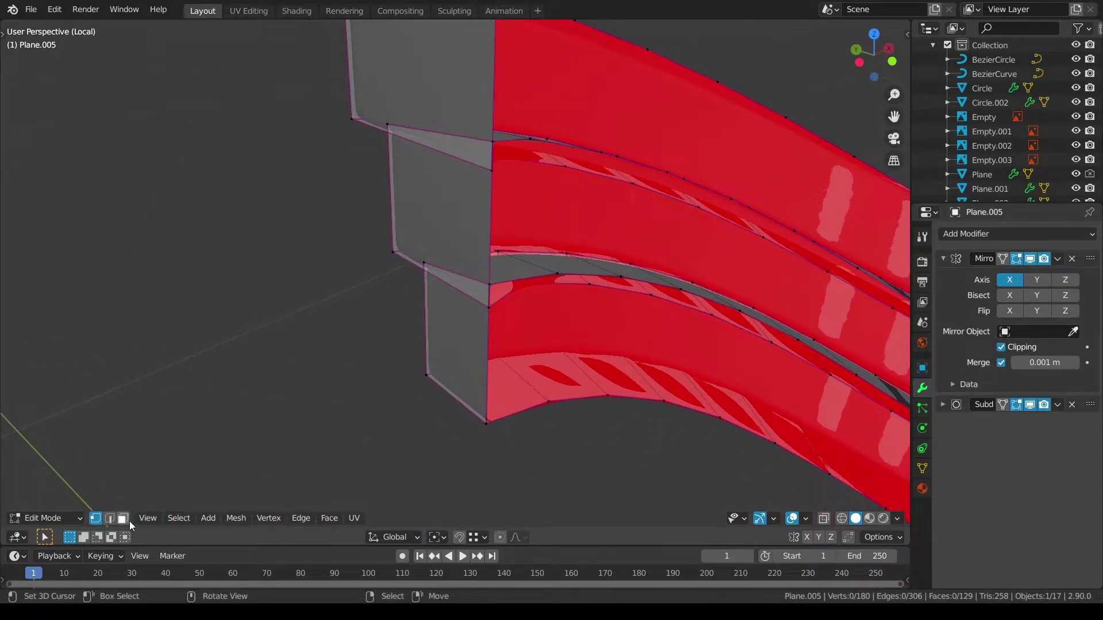
click(514, 276)
middle_drag(513, 276, 546, 349)
ctrl+right_click(546, 349)
key(x)
click(546, 349)
key(ctrl+z)
key(x)
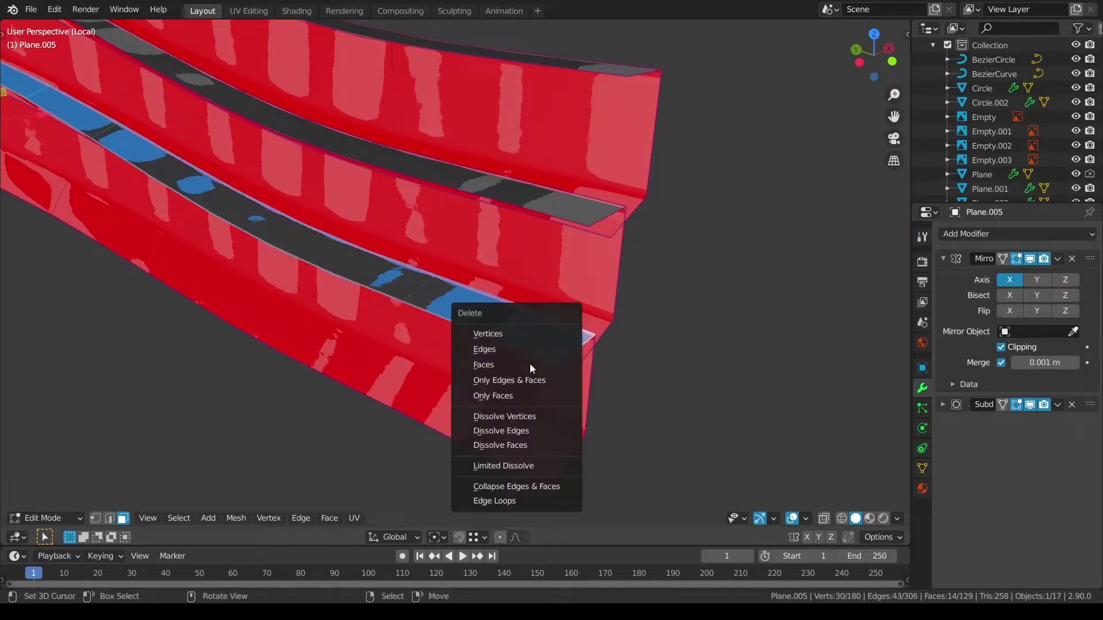
click(513, 368)
middle_drag(513, 368, 495, 231)
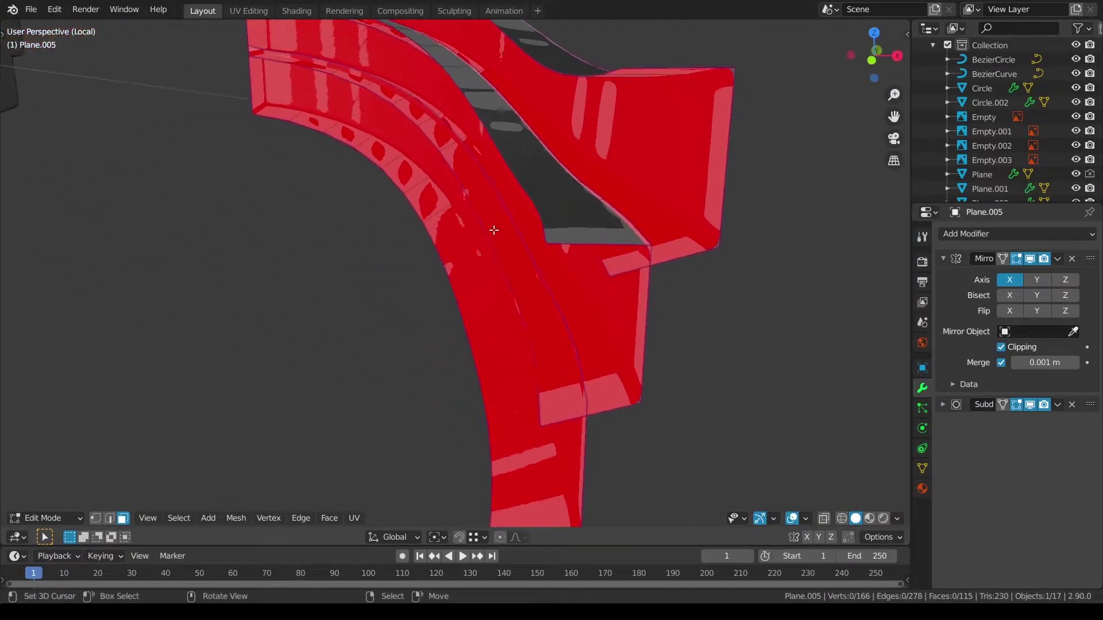
Step: Delete the full strip of faces along the top side of the middle band
click(568, 224)
shift+middle_drag(567, 224, 624, 487)
middle_drag(271, 92, 356, 221)
shift+middle_drag(356, 221, 643, 460)
ctrl+right_click(266, 156)
key(x)
click(265, 165)
middle_drag(266, 165, 339, 253)
middle_drag(339, 252, 335, 214)
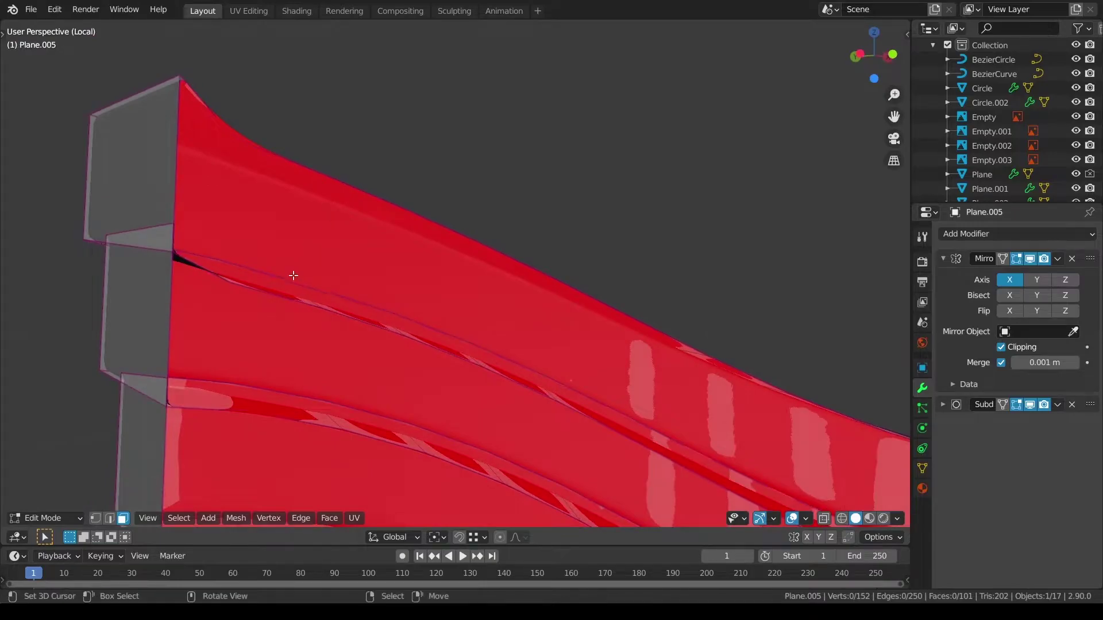
Step: Merge the middle band's upper inner corner vertex onto the top band's lower inner corner vertex
middle_drag(290, 273, 278, 300)
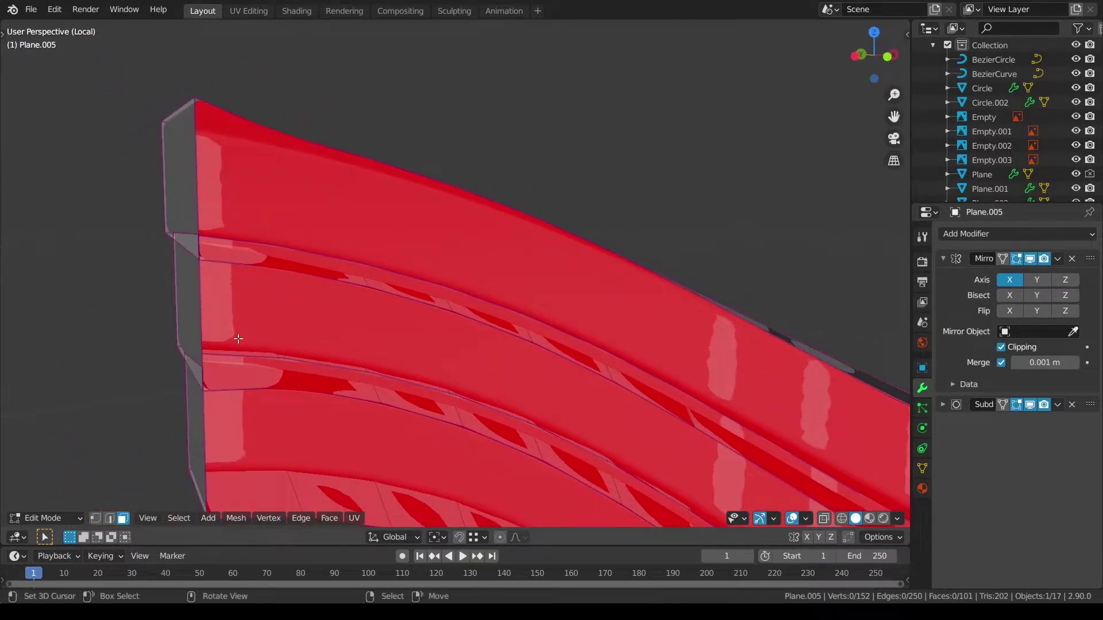
middle_drag(229, 354, 314, 329)
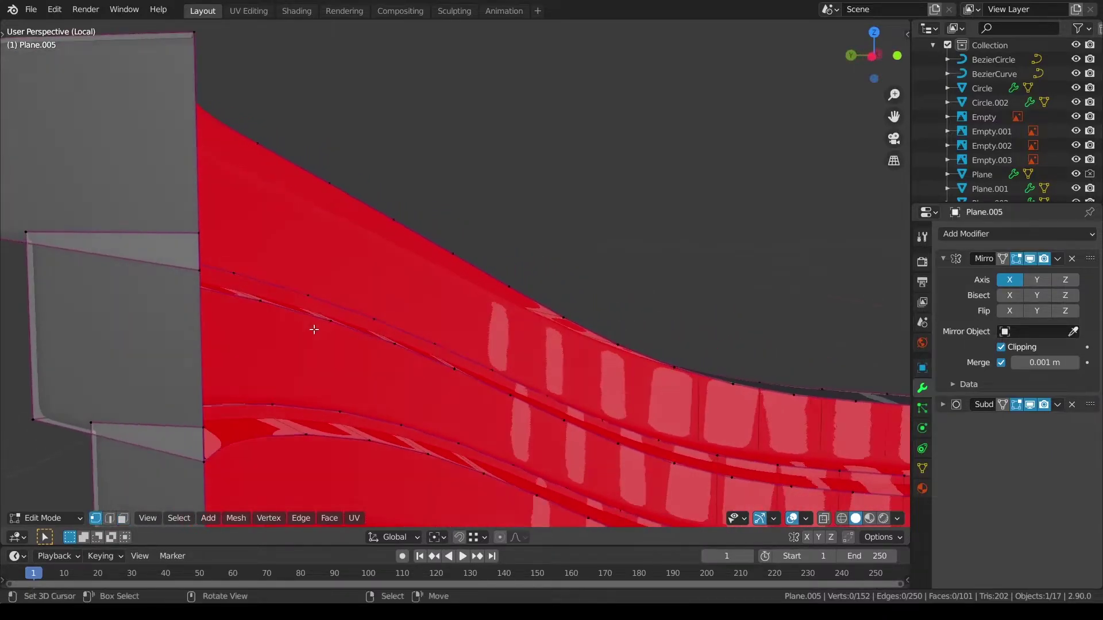
scroll(239, 263, down, 2)
middle_drag(253, 275, 244, 283)
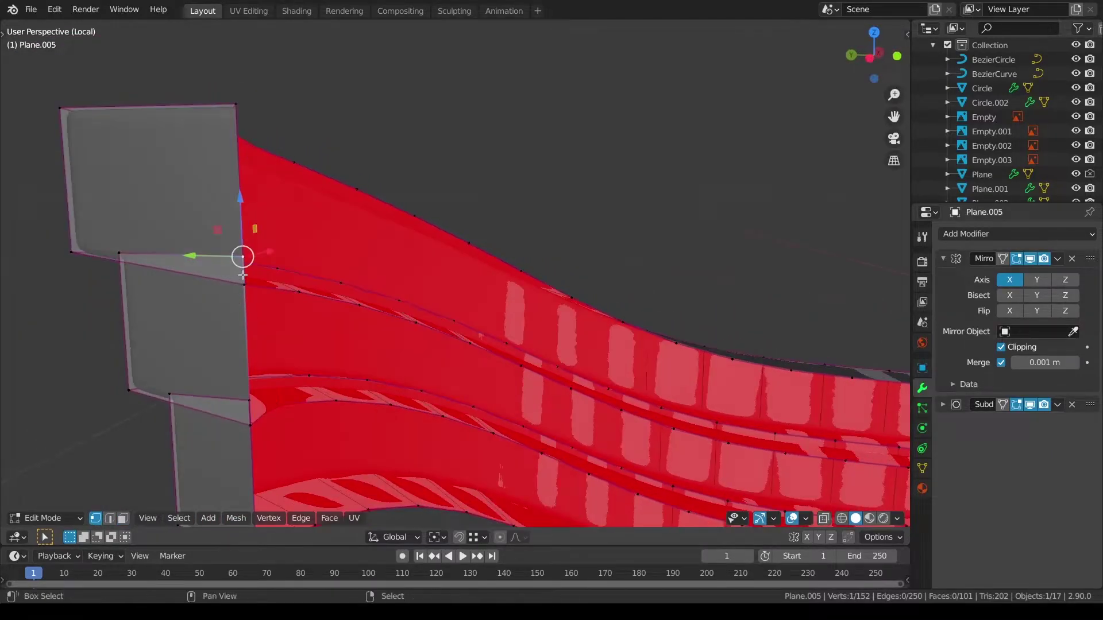
shift+right_click(243, 285)
key(q)
mouse_move(486, 293)
click(531, 311)
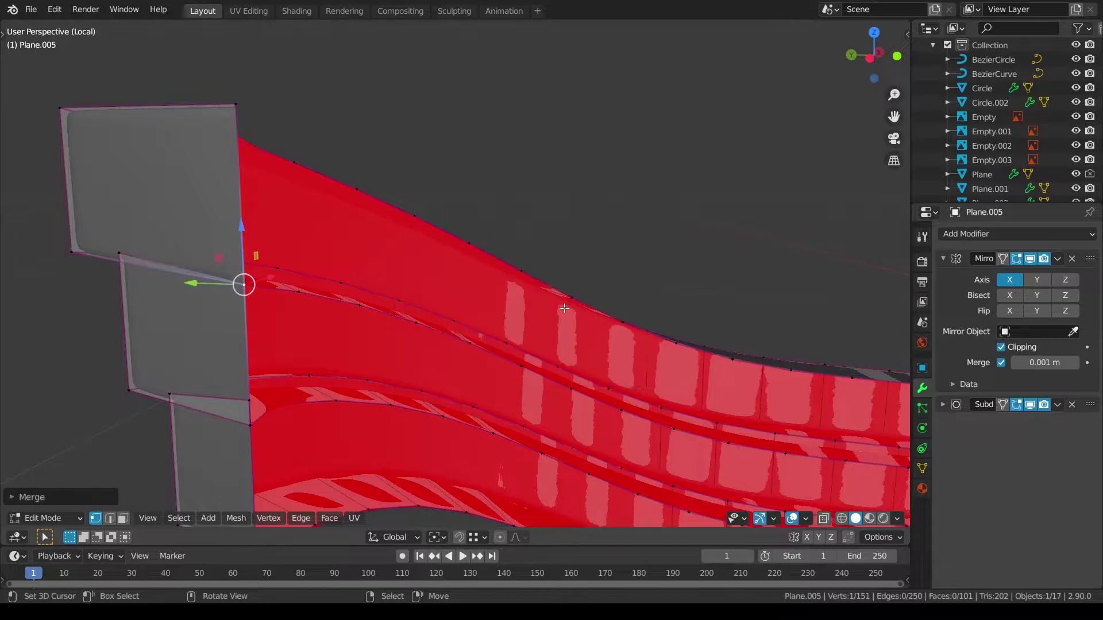
Step: Merge the lowest band's upper inner corner vertex onto the middle band's lower inner corner using At Last
middle_drag(532, 310, 293, 377)
right_click(289, 354)
shift+right_click(290, 379)
key(q)
mouse_move(538, 421)
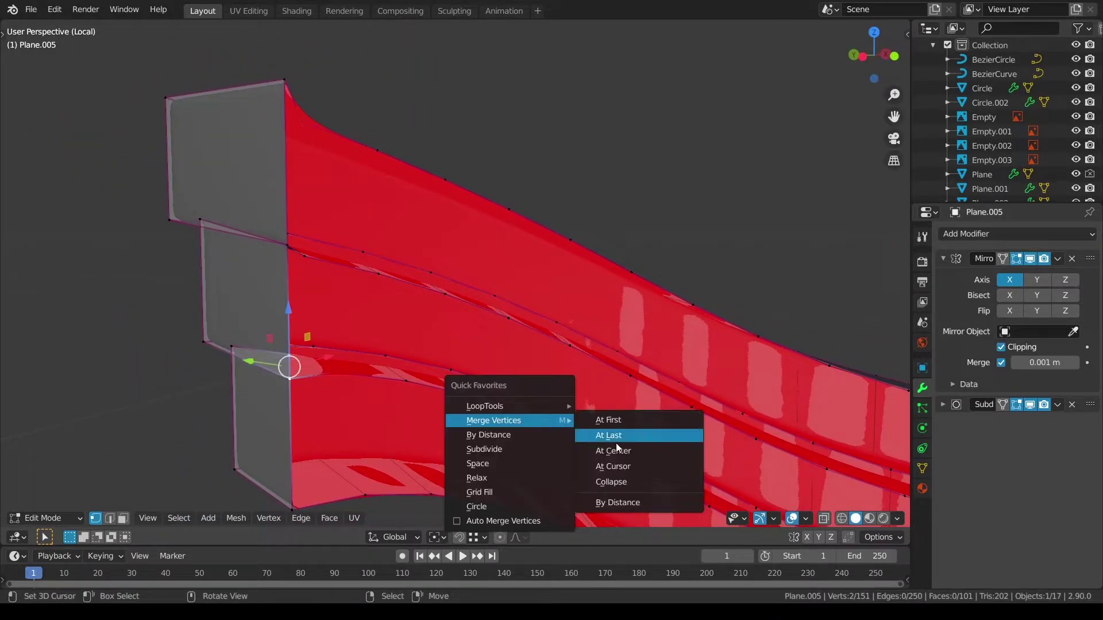
click(616, 437)
Step: Add a loop cut running lengthwise around the middle band, between its outer and inner edges
middle_drag(615, 436, 419, 312)
key(ctrl+r)
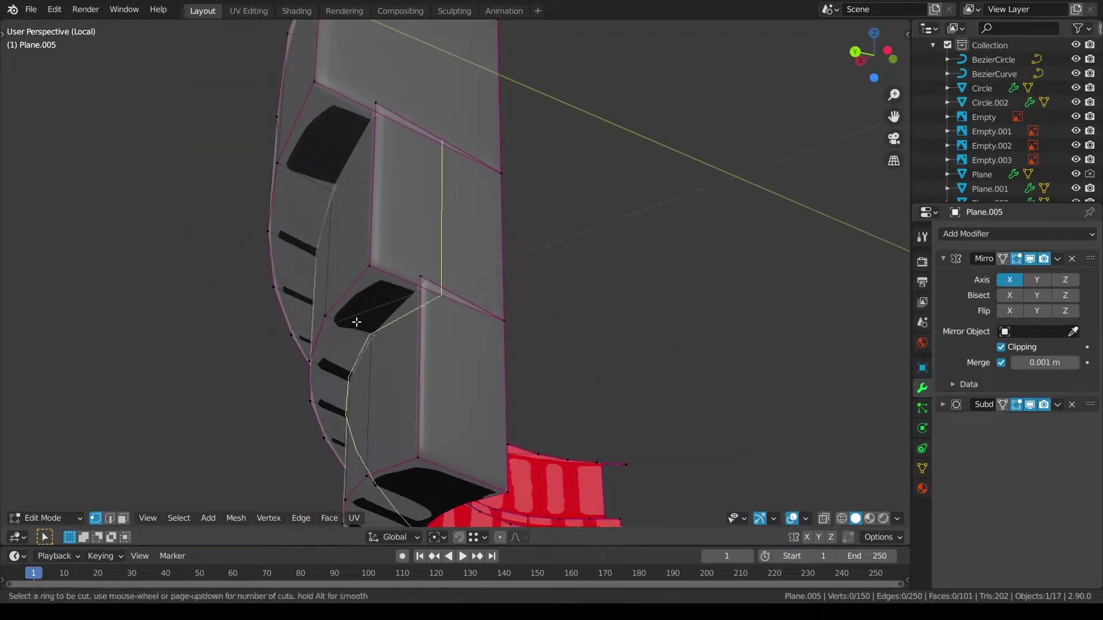
click(356, 322)
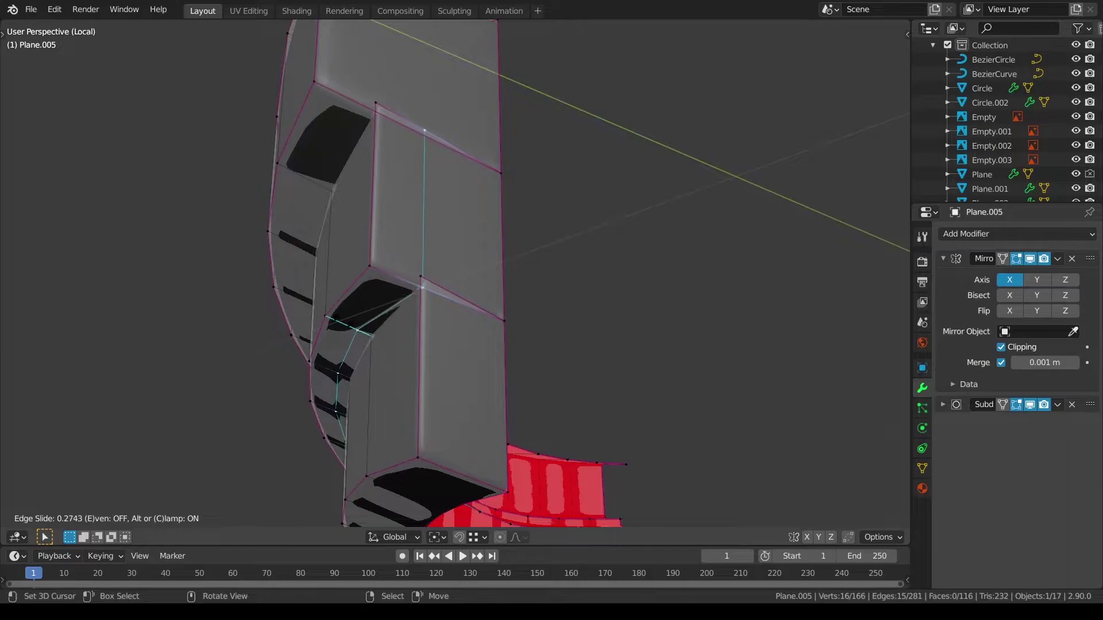
right_click(417, 314)
middle_drag(418, 314, 379, 351)
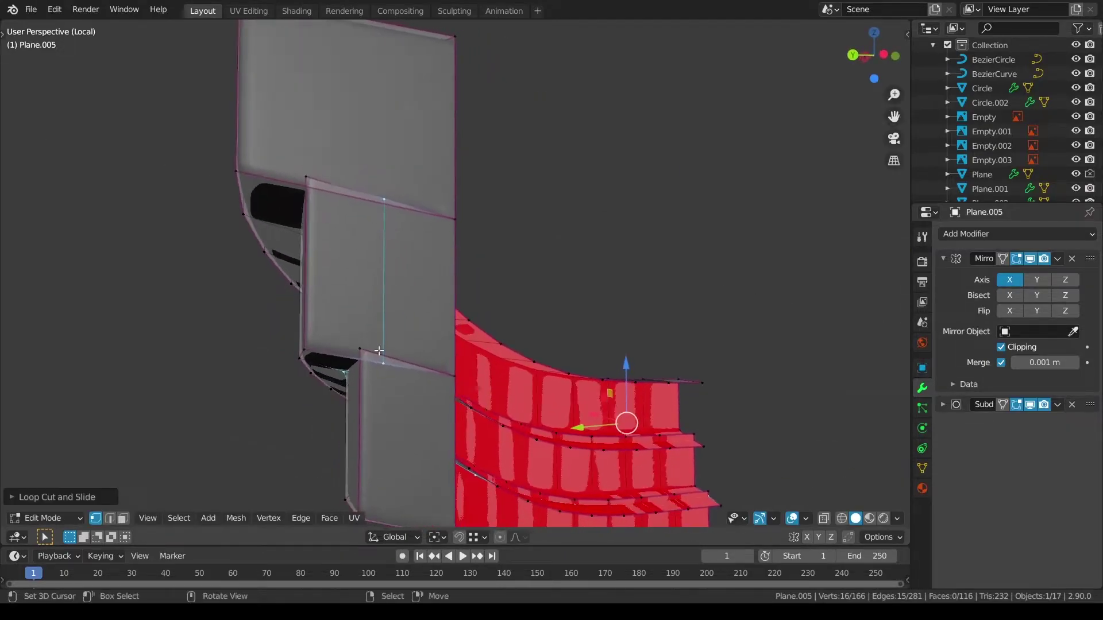
Step: Turn off the mirror's viewport display and edge-slide the middle band's new loop about 0.31 to line up with the lowest band's outer edge
click(1029, 260)
key(ctrl+KP_3)
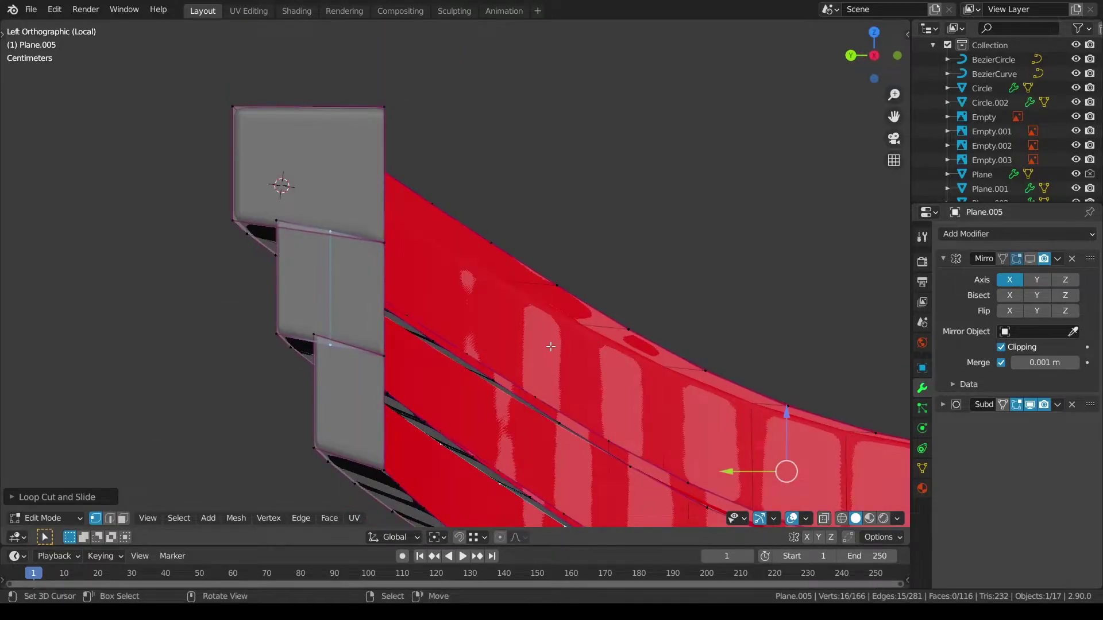
key(g)
key(g)
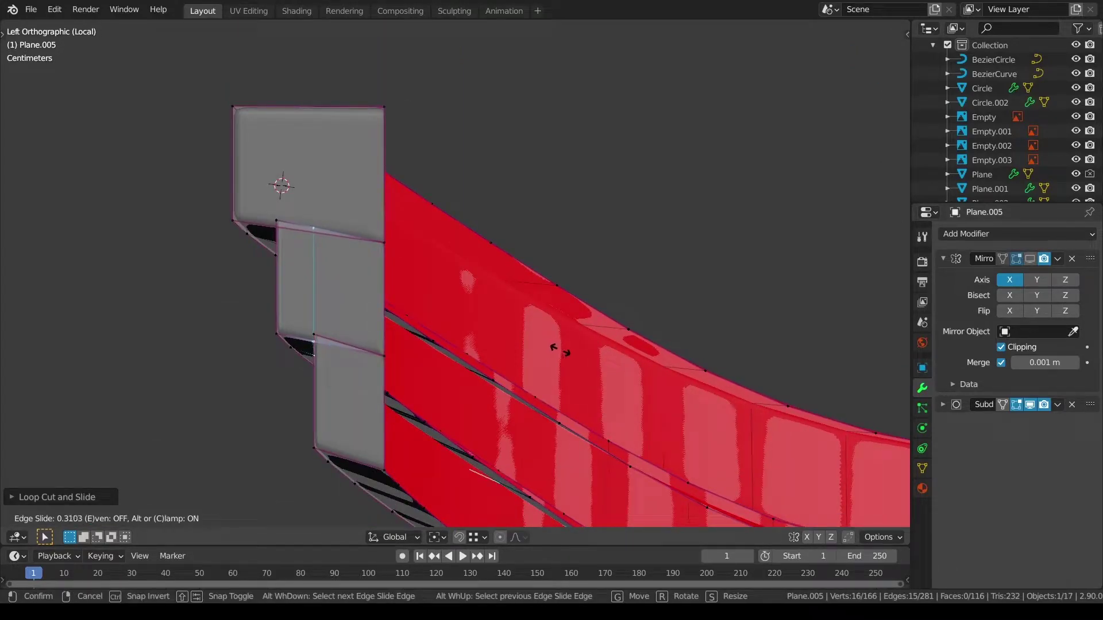
click(560, 351)
Step: Merge the lower end vertex of the middle band's new loop with the lowest band's upper outer corner using At Last
middle_drag(487, 372, 566, 352)
key(alt+a)
right_click(387, 350)
shift+right_click(387, 339)
key(q)
mouse_move(609, 378)
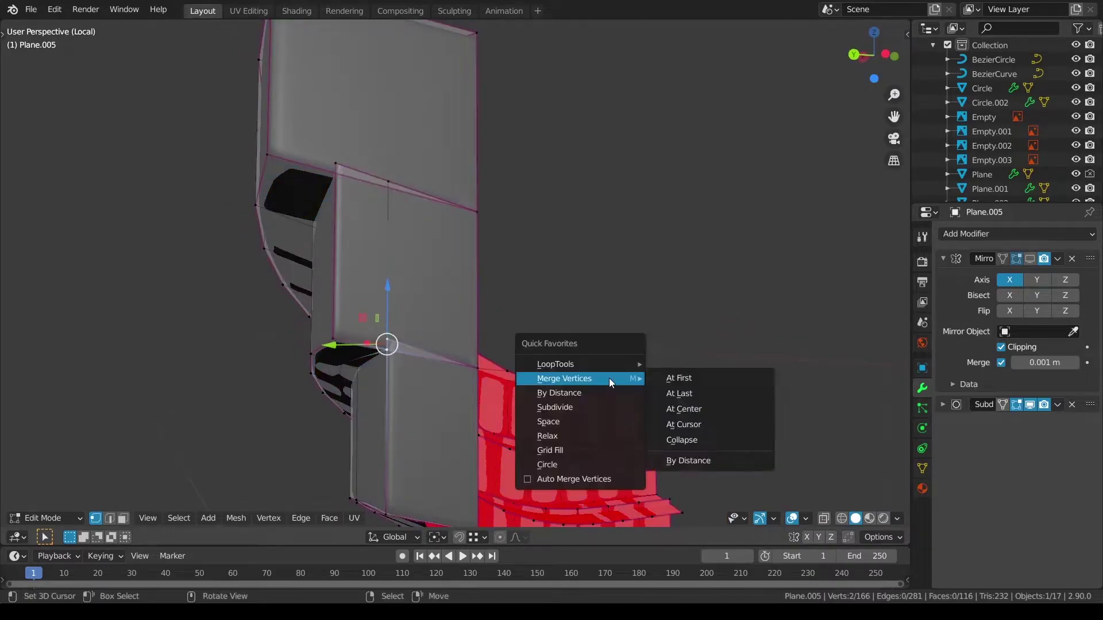
click(716, 396)
middle_drag(716, 397, 696, 388)
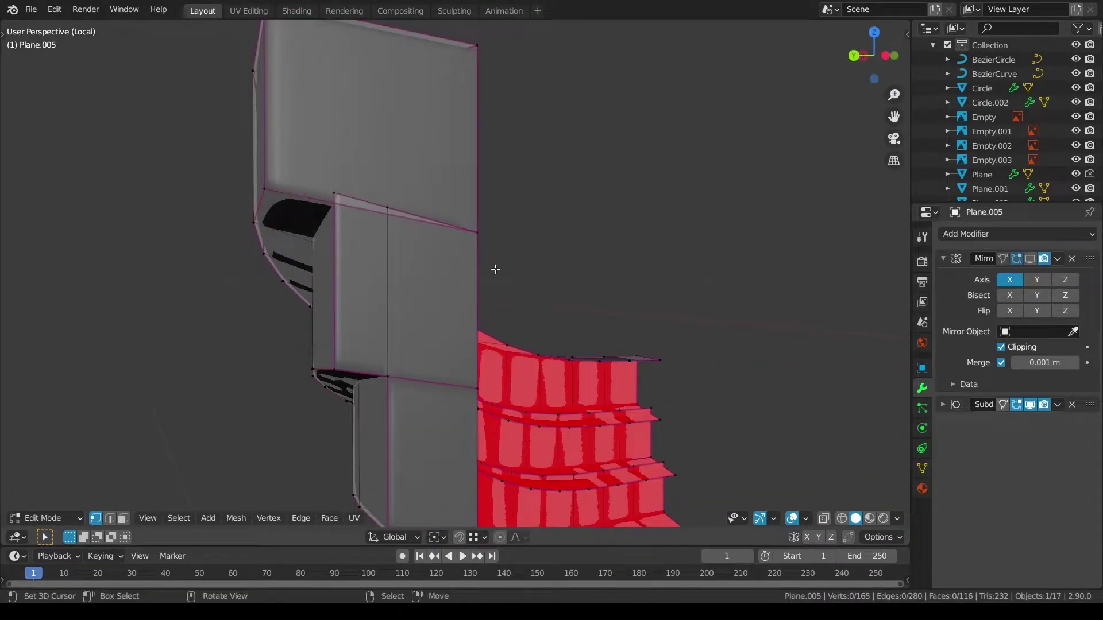
Step: Leave local view and examine in wireframe how the upper side of the bands sits against the surrounding helmet parts
middle_drag(495, 268, 409, 274)
middle_drag(355, 201, 377, 193)
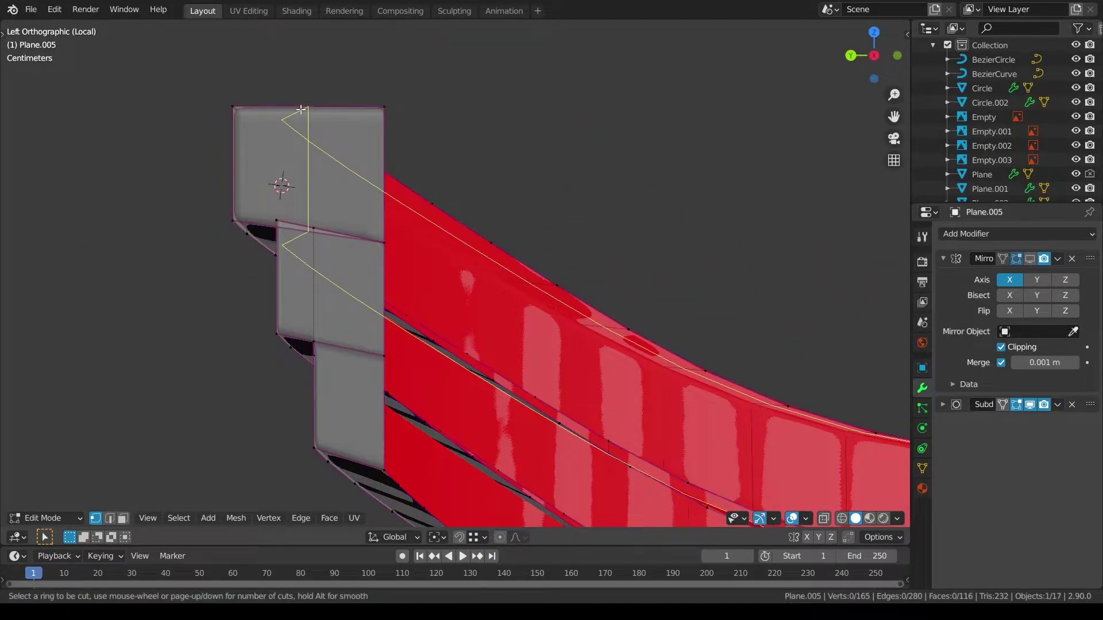
middle_drag(301, 109, 150, 423)
scroll(337, 153, down, 3)
key(slash)
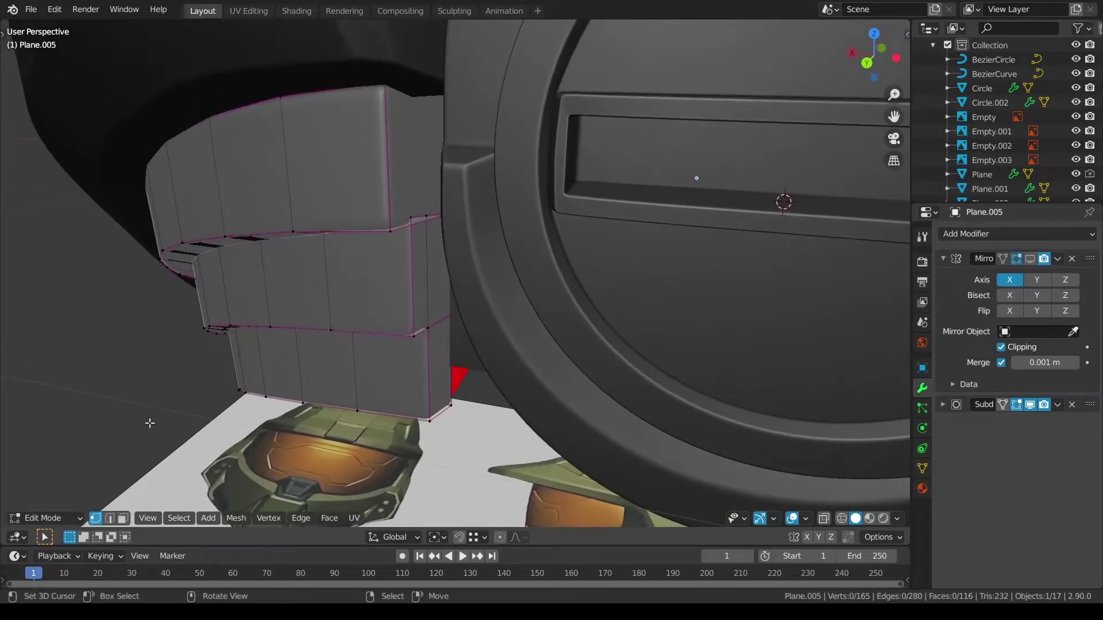
key(z)
click(243, 107)
middle_drag(358, 113, 359, 138)
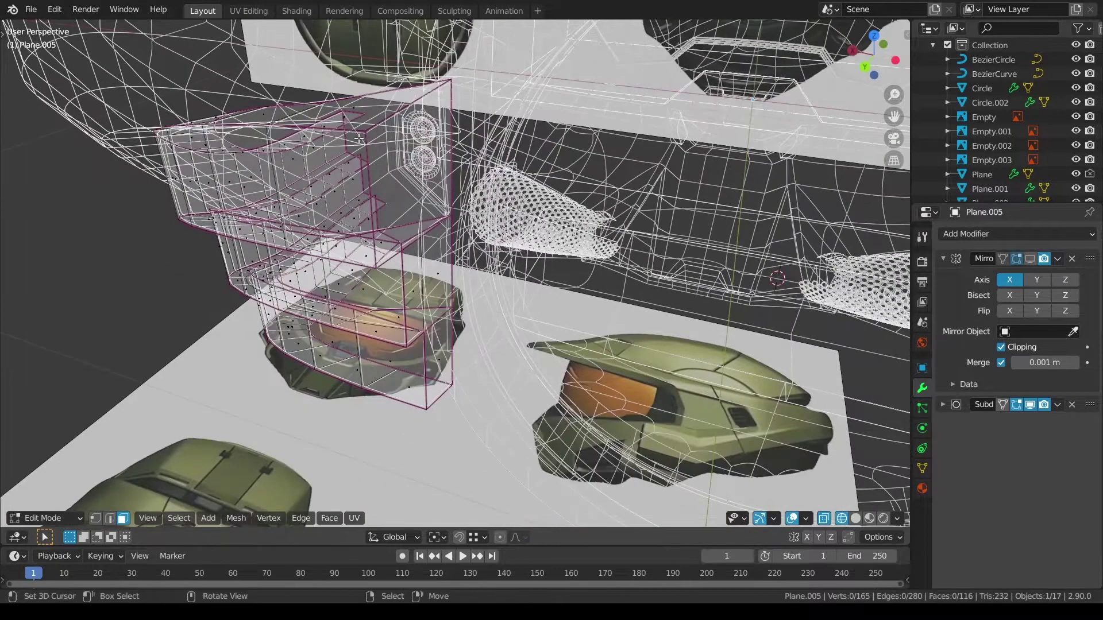
key(z)
Step: Delete the full strip of faces along the top side of the uppermost band
mouse_move(485, 165)
middle_down()
mouse_move(669, 160)
mouse_move(827, 175)
middle_up()
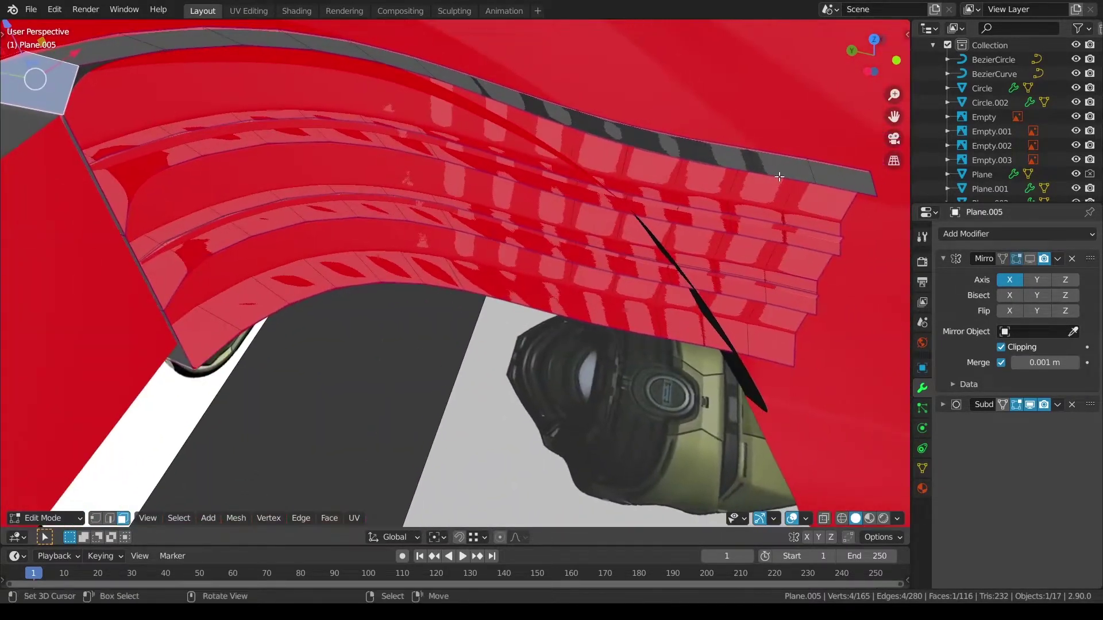
ctrl+right_click(840, 178)
middle_drag(390, 175, 515, 211)
key(x)
click(499, 226)
key(a)
key(alt+a)
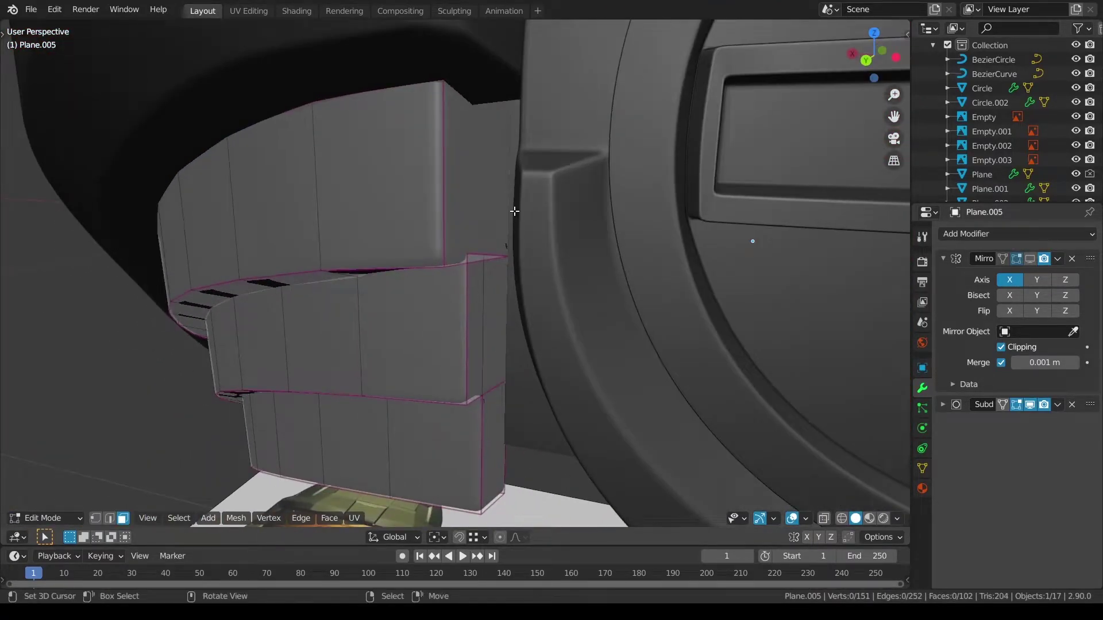
Step: Isolate the bands and add a lengthwise loop cut around the top band, slid about 0.42 to line up with the middle band's outer edge
key(KP_Divide)
key(KP_3)
key(ctrl+KP_3)
scroll(515, 211, up, 3)
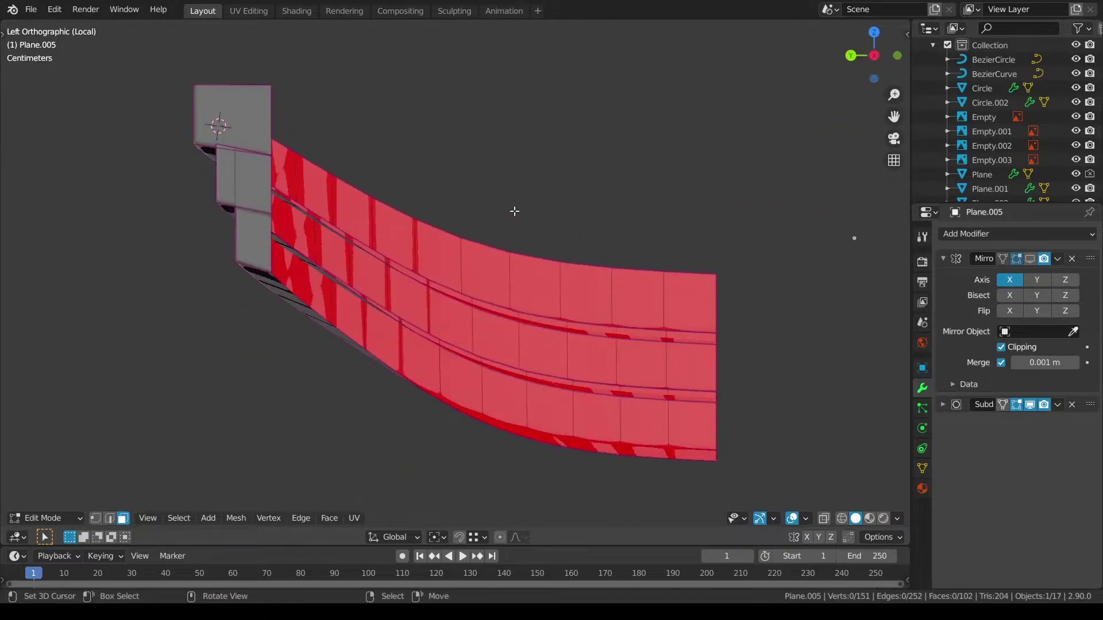
shift+middle_drag(419, 206, 544, 335)
scroll(544, 335, up, 2)
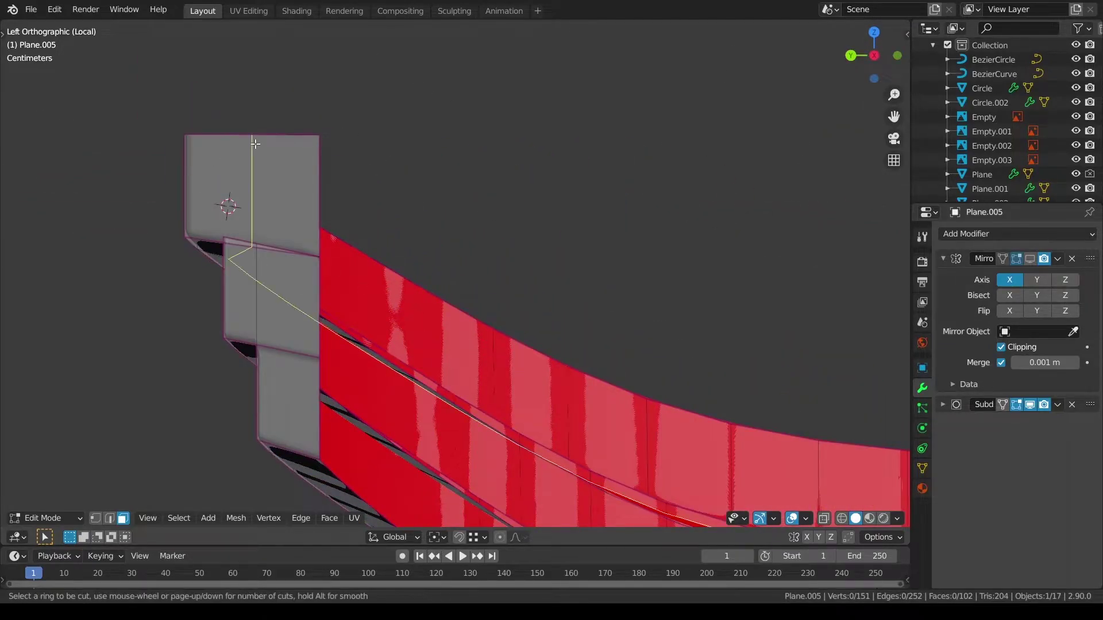
click(256, 143)
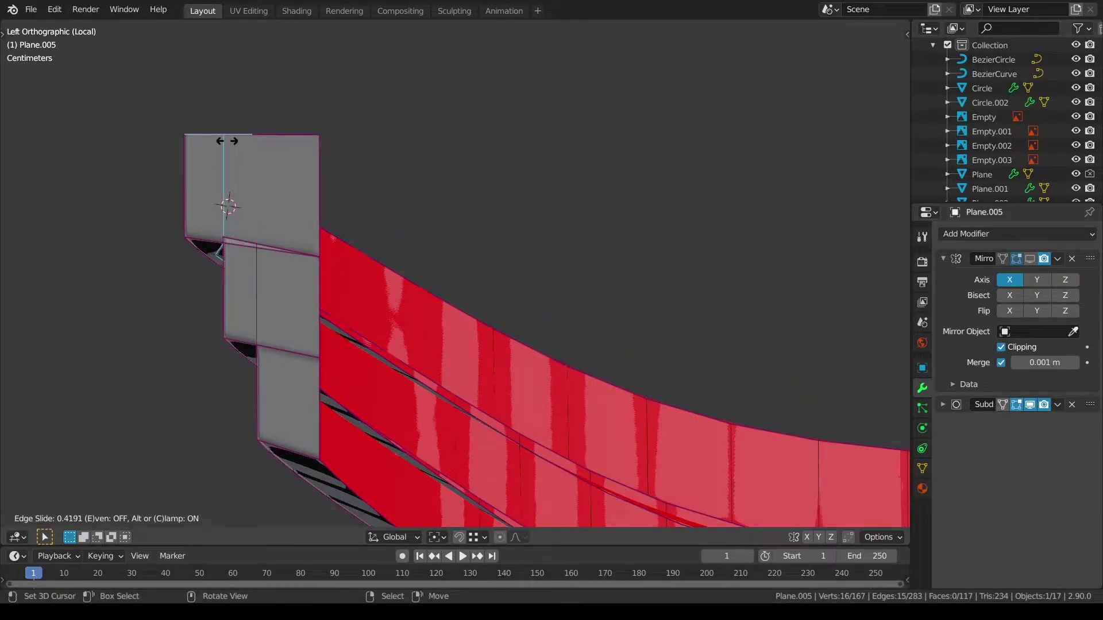
click(227, 141)
Step: Merge the lower end vertex of the top band's new loop with the middle band's upper outer corner vertex
click(99, 518)
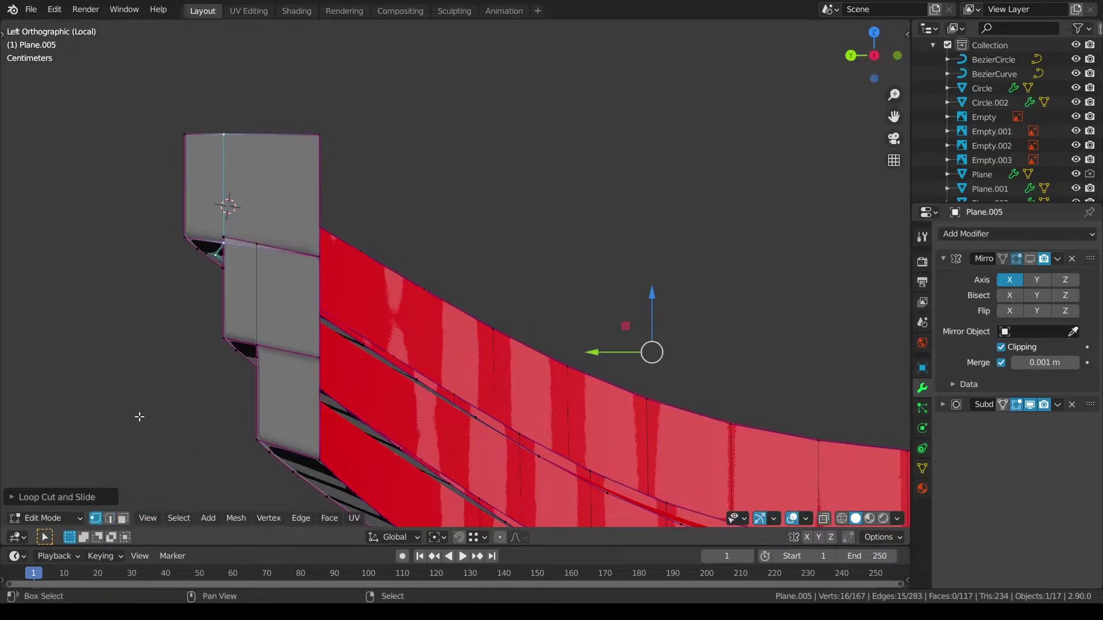
key(a)
scroll(362, 344, up, 2)
shift+middle_drag(254, 332, 384, 320)
key(alt+a)
scroll(384, 321, down, 3)
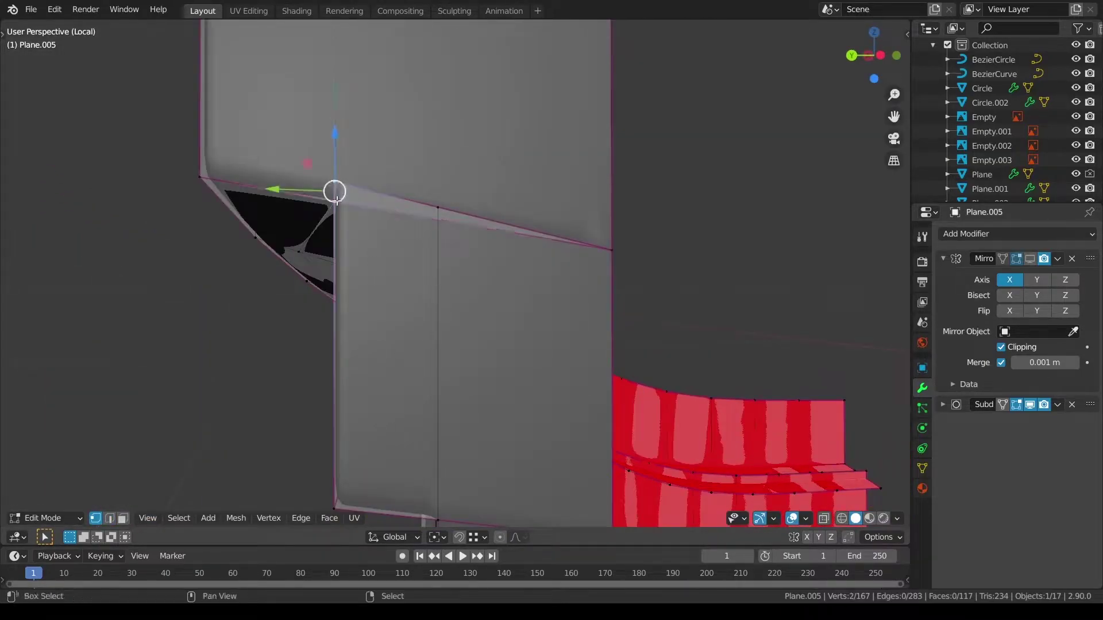
key(q)
mouse_move(539, 254)
click(611, 270)
key(alt+a)
Step: Add a second lengthwise loop cut around the top band, slid in line with the middle band's loop
scroll(539, 222, down, 4)
middle_drag(540, 222, 491, 261)
key(ctrl+r)
click(382, 151)
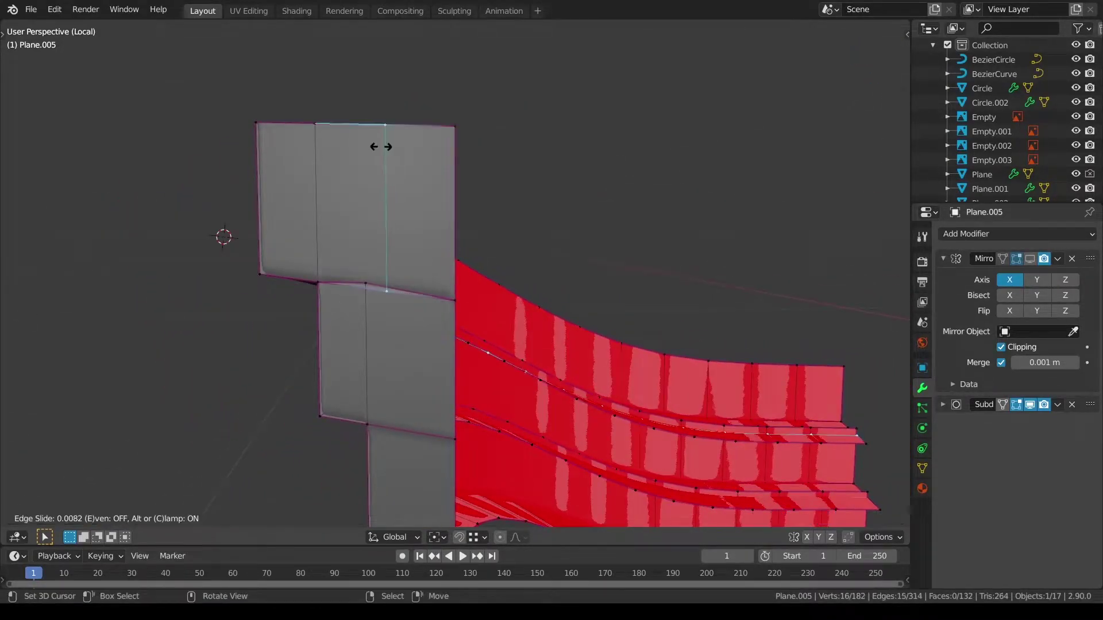
click(359, 147)
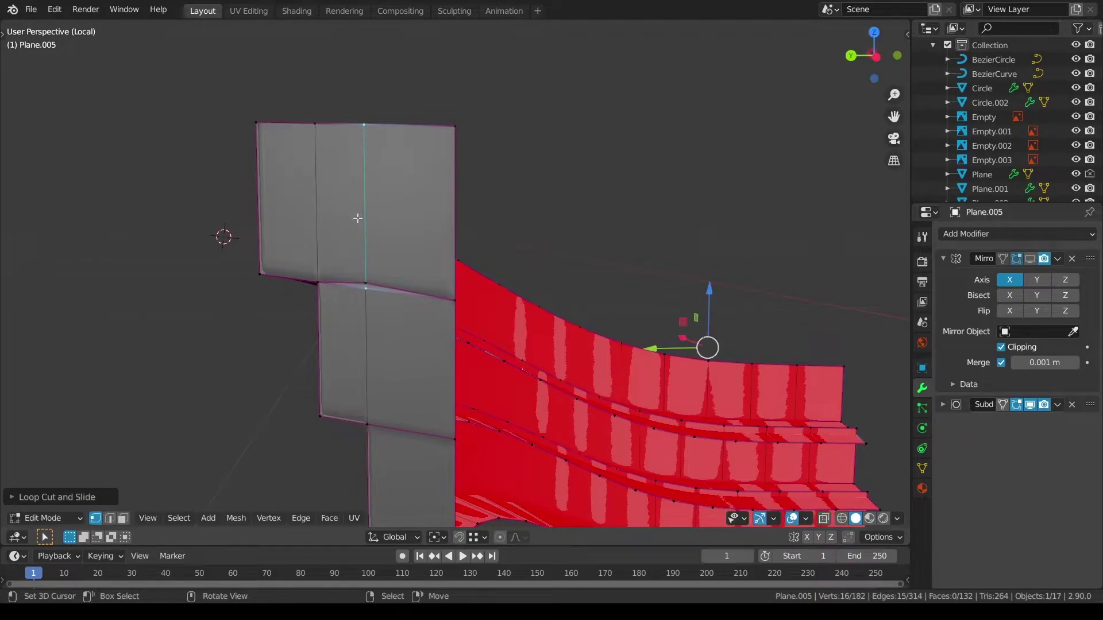
Step: Merge the lower end vertex of the top band's second loop with the adjoining vertex of the middle band's loop
key(q)
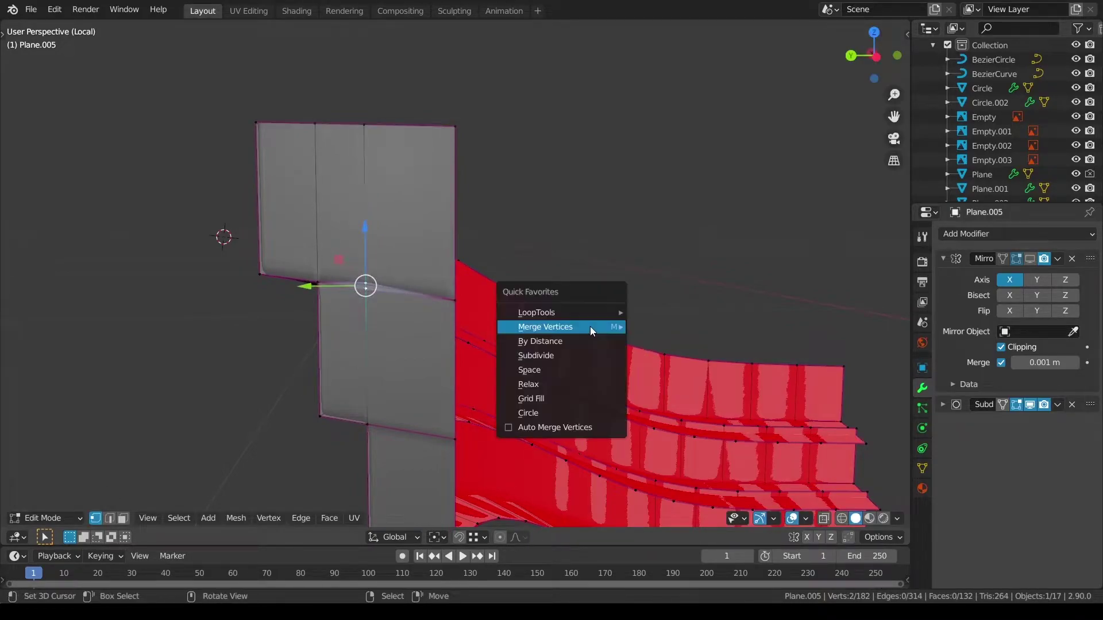
mouse_move(591, 326)
click(666, 352)
middle_drag(665, 352, 682, 332)
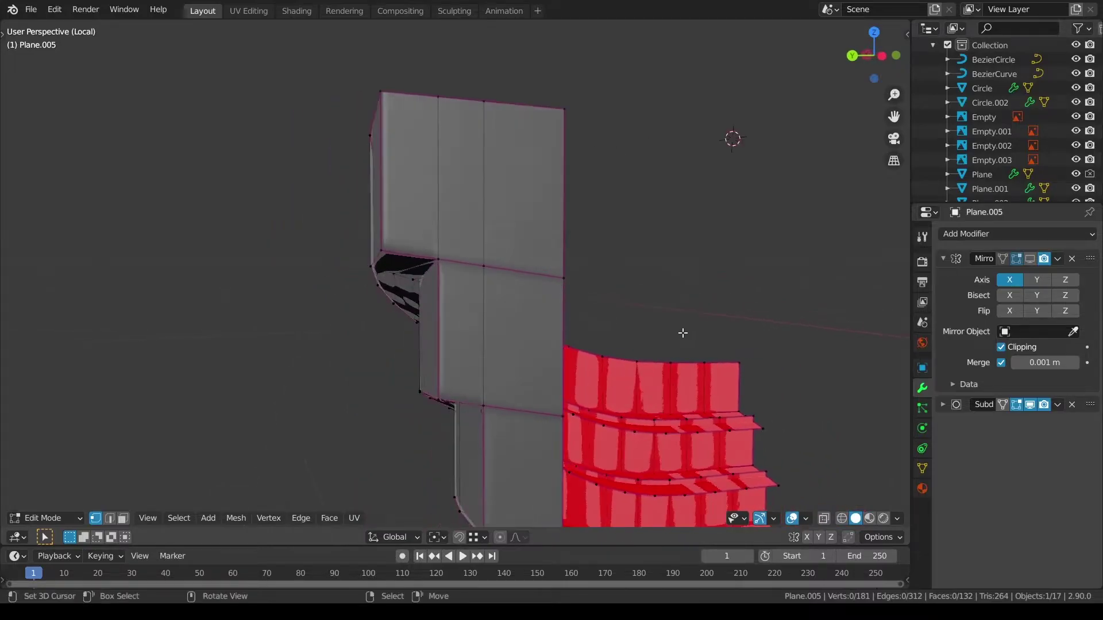
key(Tab)
key(Tab)
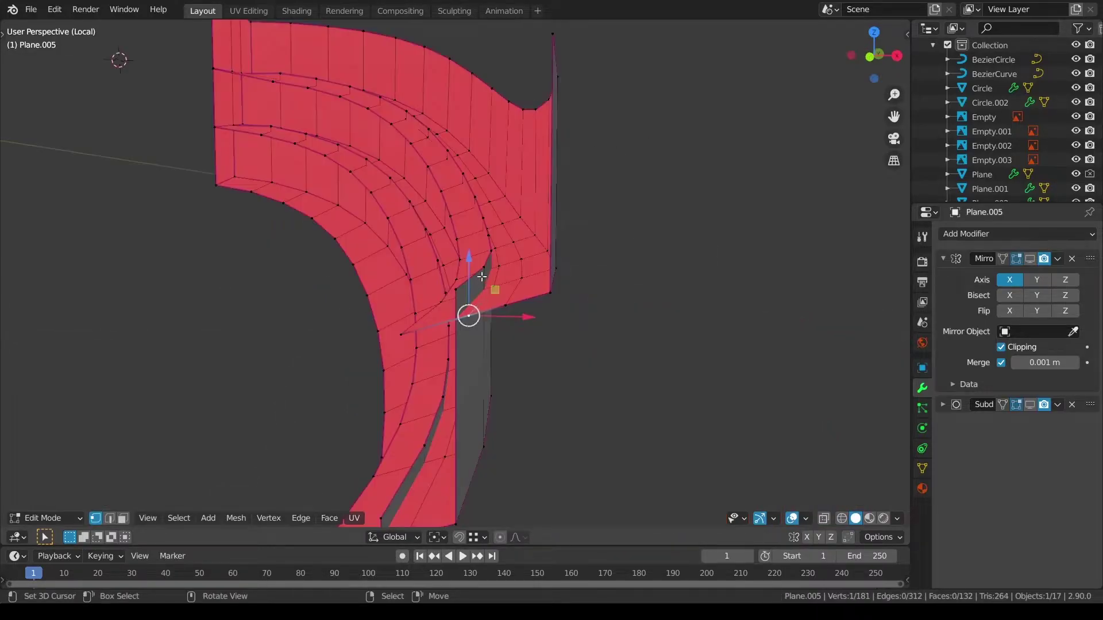
Step: Select the lengthwise vertex path on the top band's underside and edge-slide it about -0.17 onto the middle band's upper outer edge
middle_drag(481, 277, 95, 370)
middle_drag(332, 274, 347, 286)
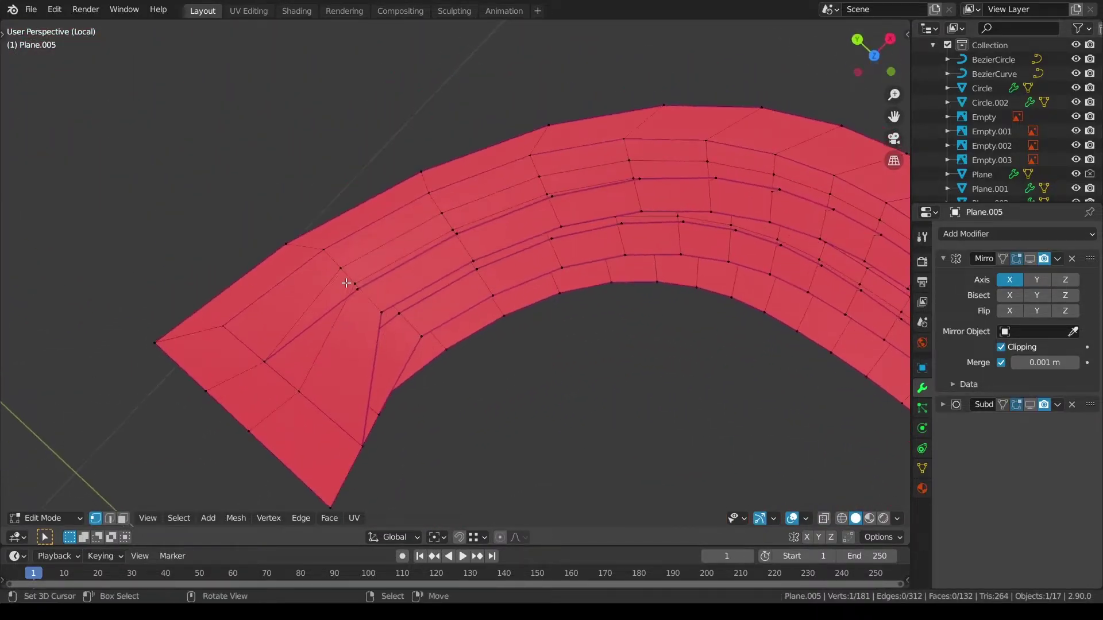
ctrl+click(347, 285)
key(ctrl+z)
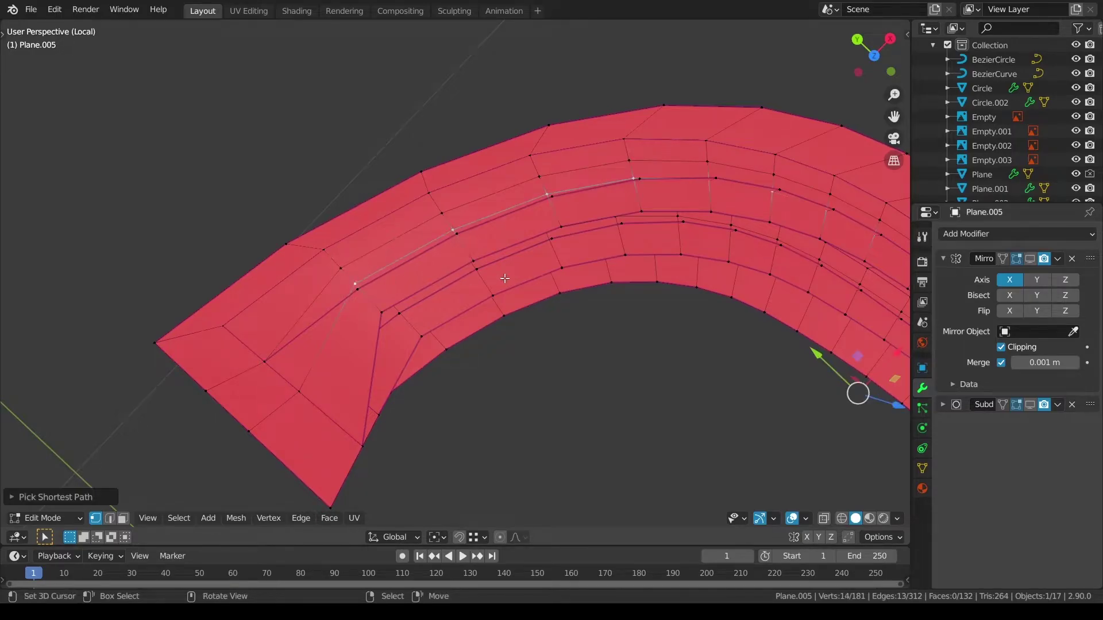
key(KP_7)
scroll(556, 246, up, 4)
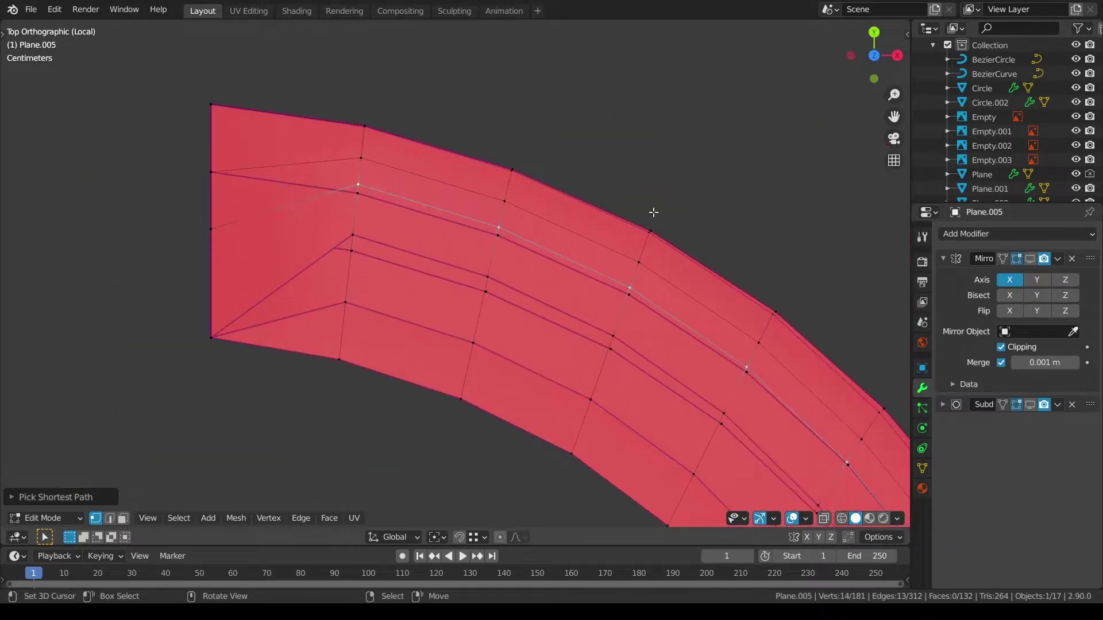
key(g)
key(g)
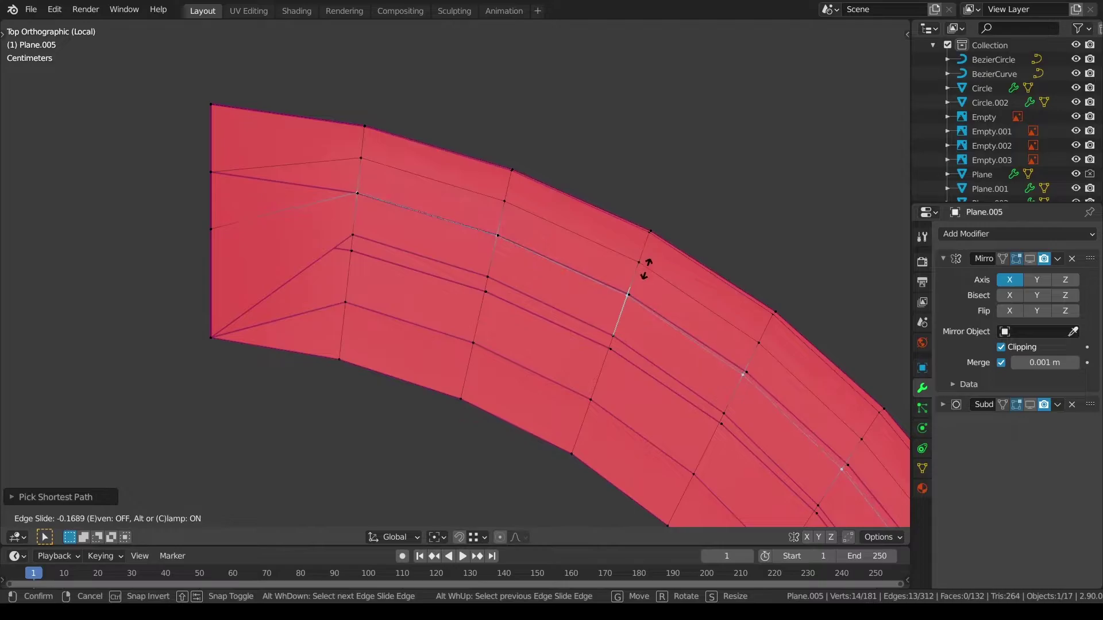
click(644, 268)
scroll(532, 222, up, 3)
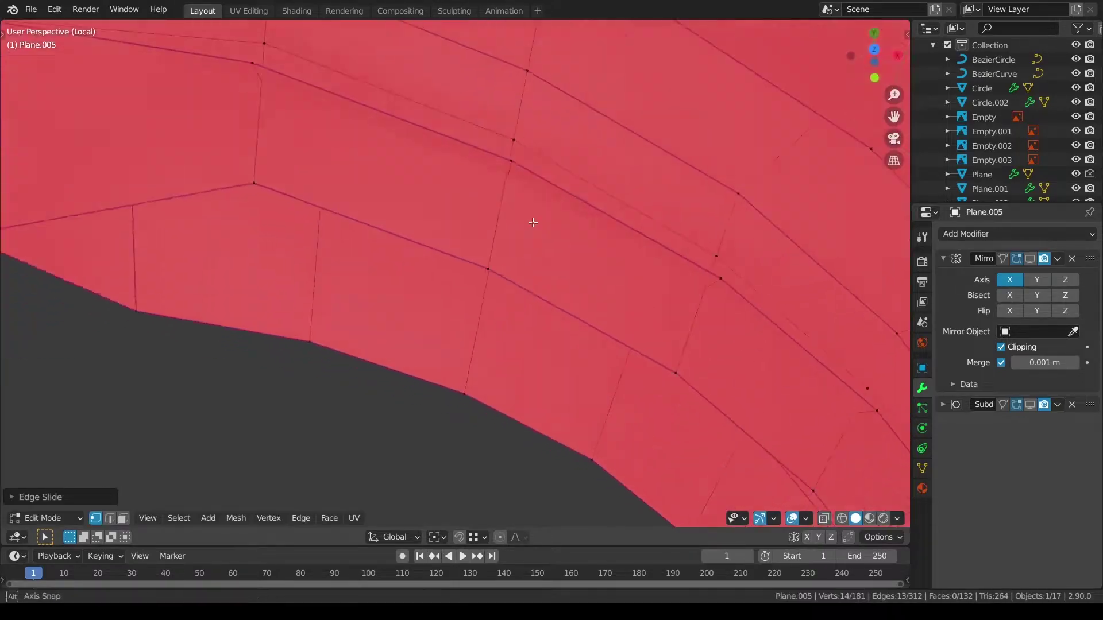
middle_drag(532, 221, 497, 208)
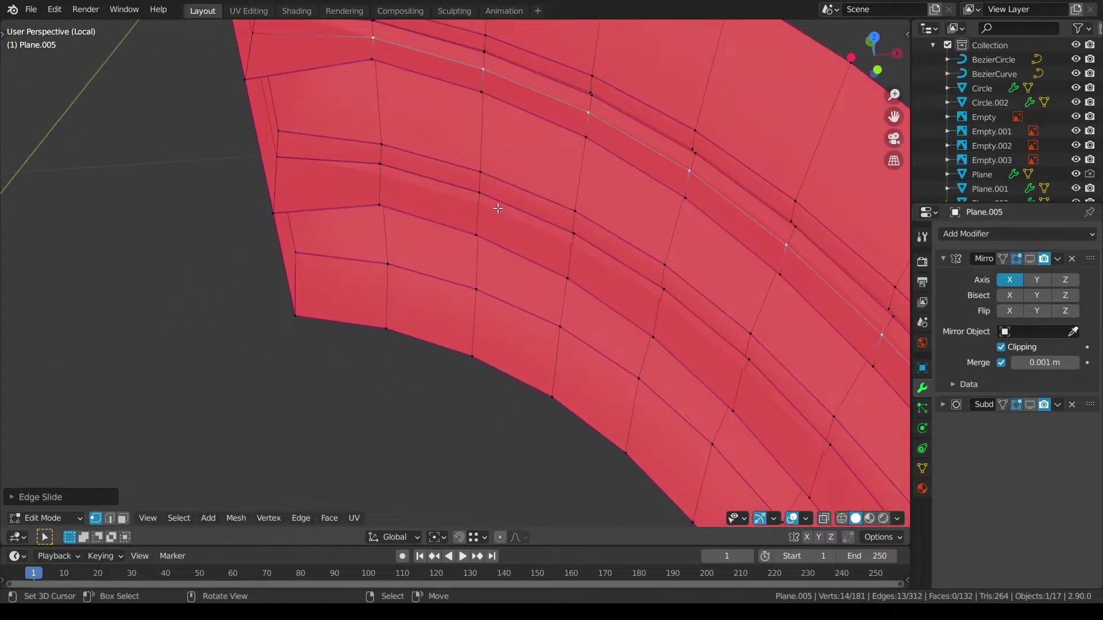
Step: Add the matching edge row across the narrow gap to the selection and bridge the two rows with LoopTools Bridge
shift+middle_drag(493, 131, 438, 318)
right_click(369, 174)
middle_drag(855, 354, 678, 402)
ctrl+click(690, 435)
middle_drag(385, 180, 343, 292)
key(q)
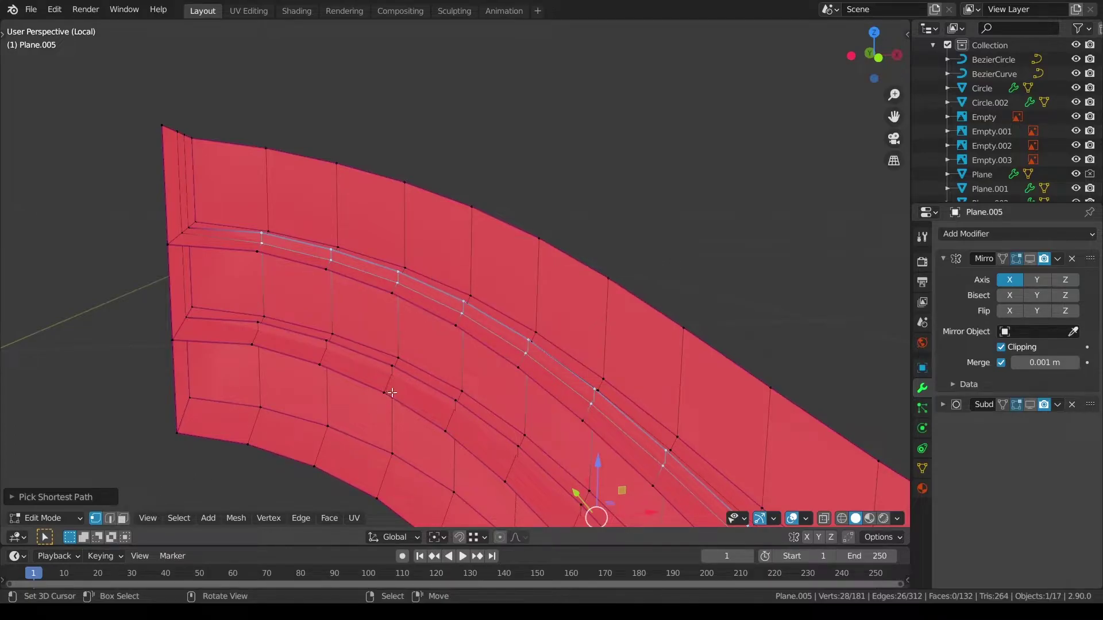
key(q)
mouse_move(367, 378)
click(528, 377)
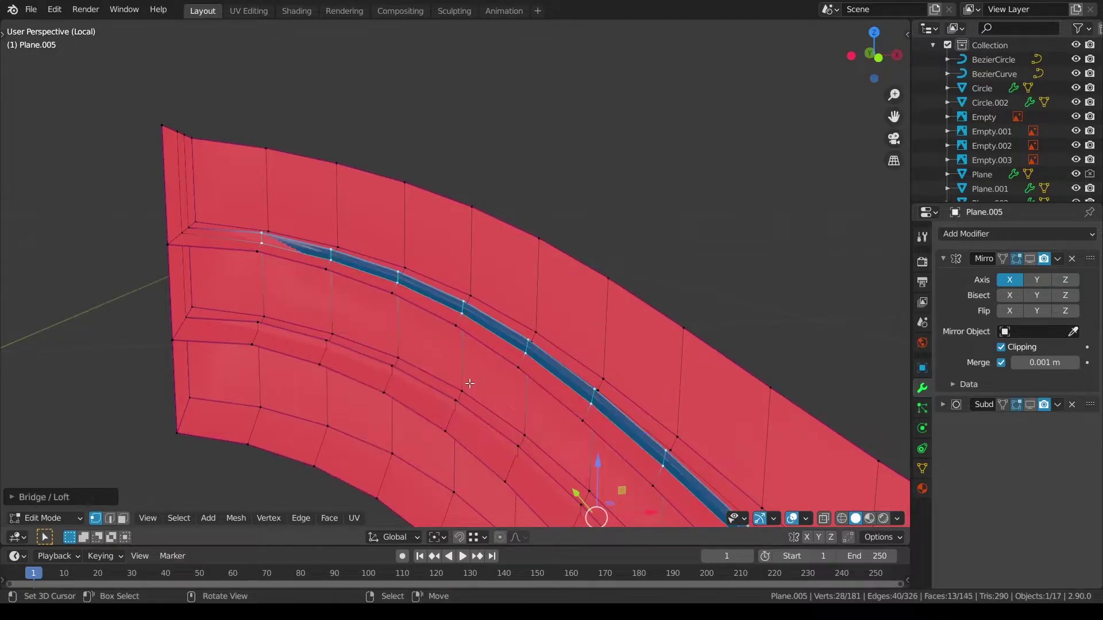
Step: Select the upper edge row of the bridged strip along its full length and edge-slide it fully onto the adjacent row, factor 1.0
right_click(262, 234)
shift+middle_drag(597, 385, 456, 239)
scroll(534, 347, down, 1)
shift+middle_drag(534, 347, 451, 293)
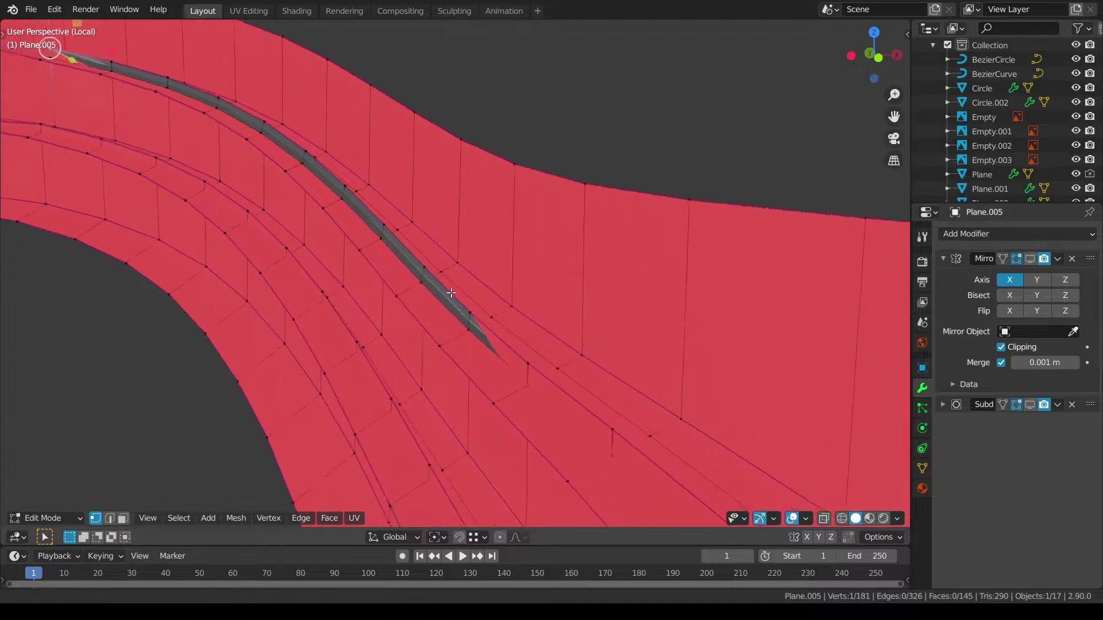
scroll(451, 293, down, 3)
ctrl+click(579, 374)
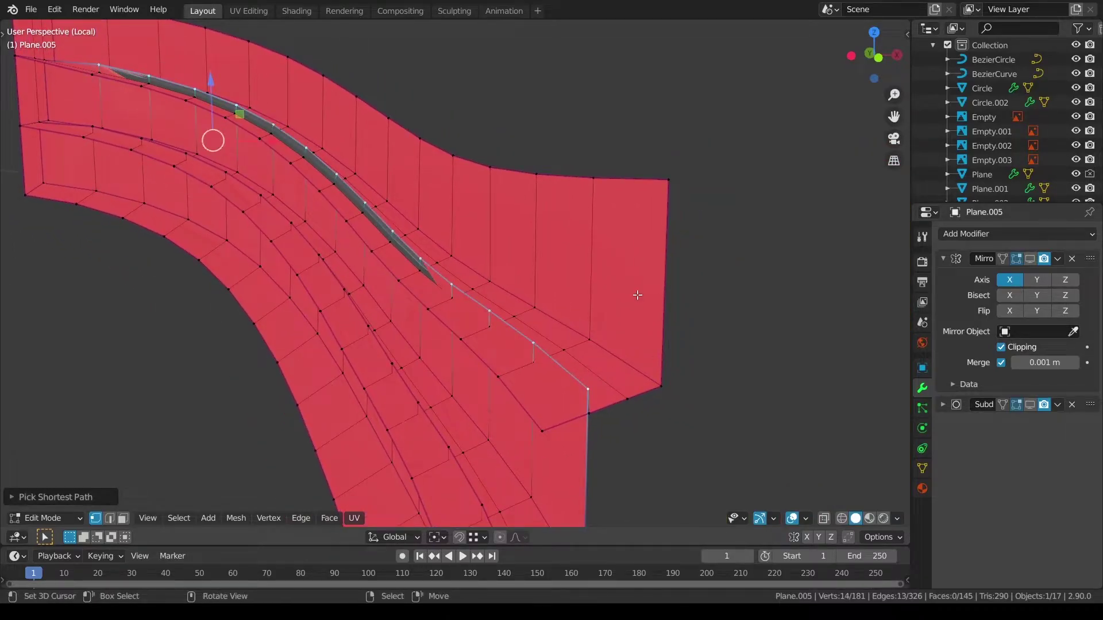
key(g)
key(g)
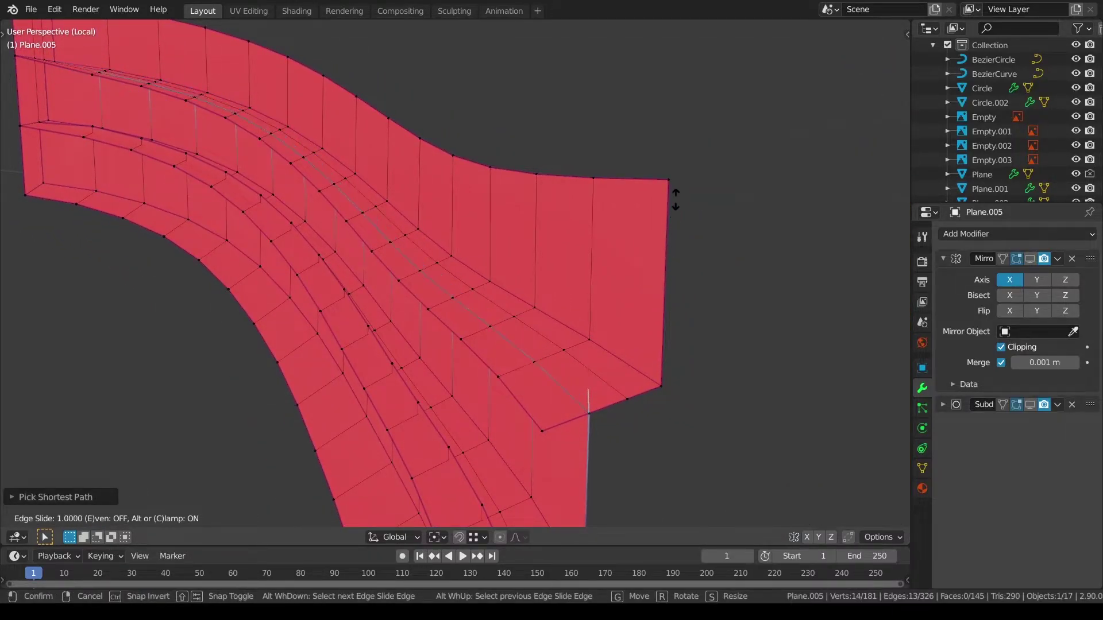
click(677, 183)
Step: Merge all overlapping vertices of the mesh by distance and clear the selection
key(a)
key(q)
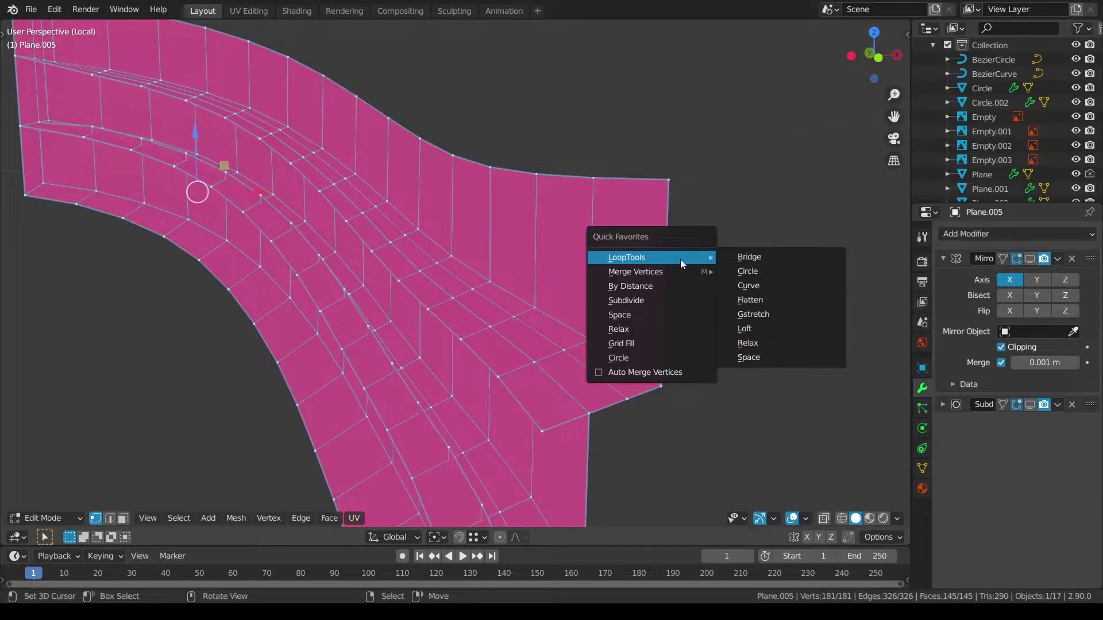
mouse_move(677, 272)
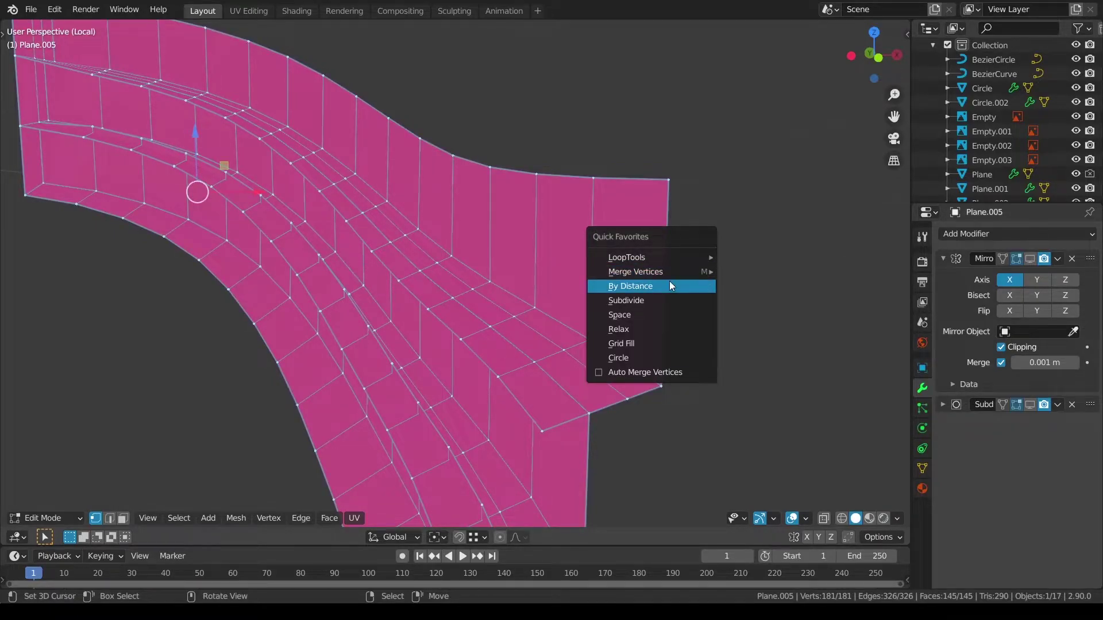
click(670, 285)
key(alt+a)
Step: Check the stepped surface in Object Mode with the Subdivision modifier's viewport display toggled, and return to Edit Mode
middle_drag(668, 281, 641, 298)
key(Tab)
click(1030, 405)
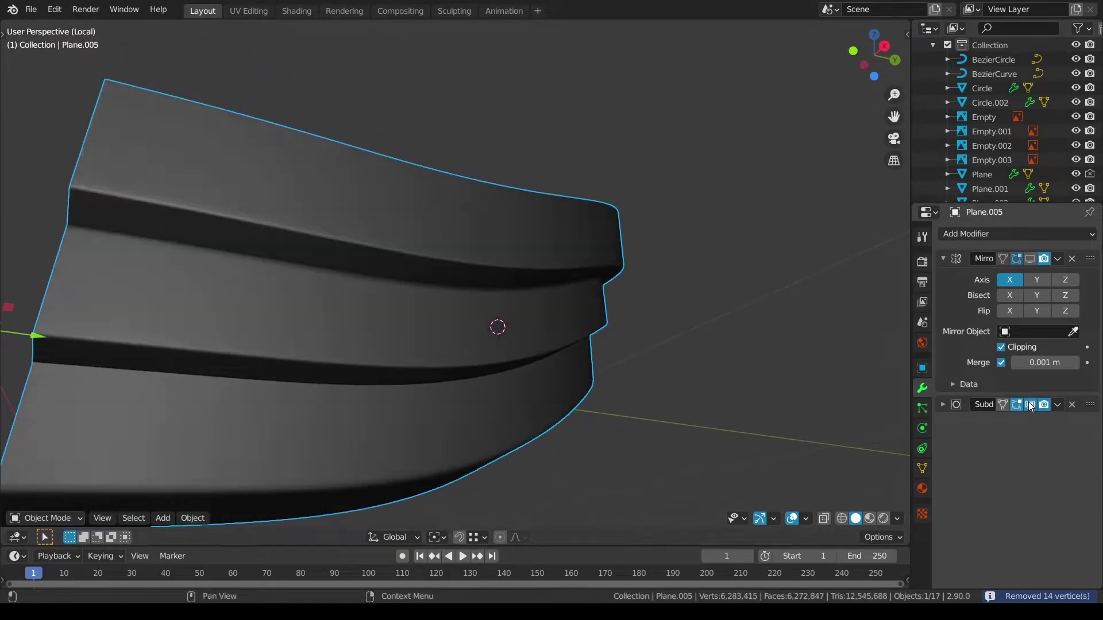
click(1030, 405)
key(Tab)
Step: Examine the topology of the stepped rows near the mirror seam from the top view and in perspective
middle_drag(337, 286, 667, 544)
key(KP_7)
scroll(463, 372, down, 1)
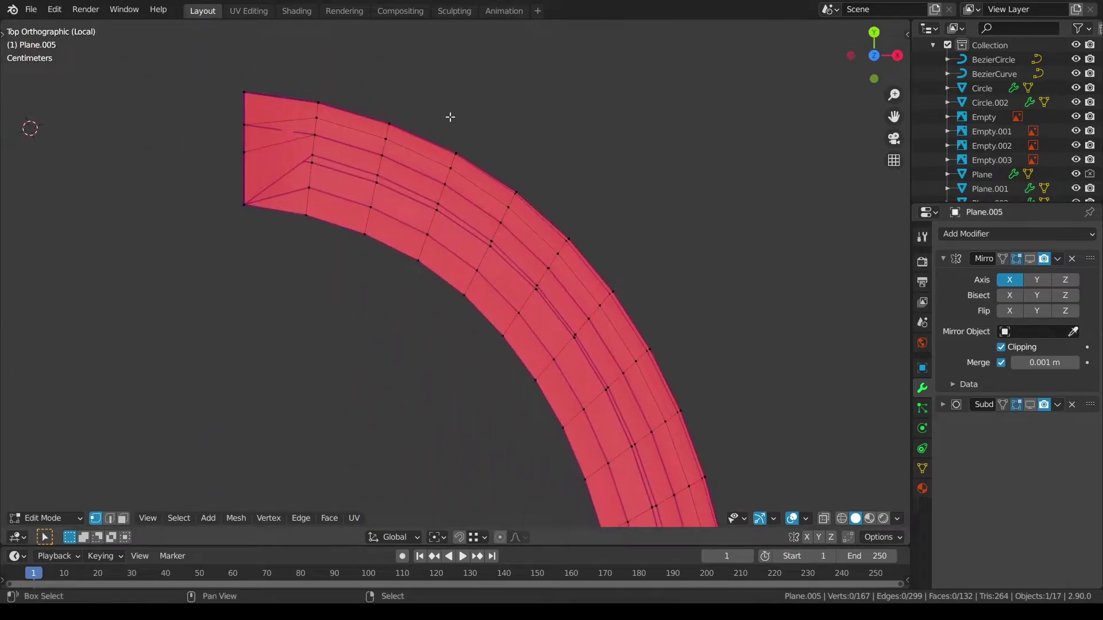
shift+middle_drag(442, 293, 472, 328)
scroll(332, 182, up, 2)
shift+middle_drag(332, 182, 415, 268)
mouse_move(431, 281)
middle_down()
mouse_move(446, 293)
mouse_move(455, 251)
mouse_move(414, 278)
middle_up()
middle_drag(358, 212, 411, 337)
scroll(409, 337, up, 2)
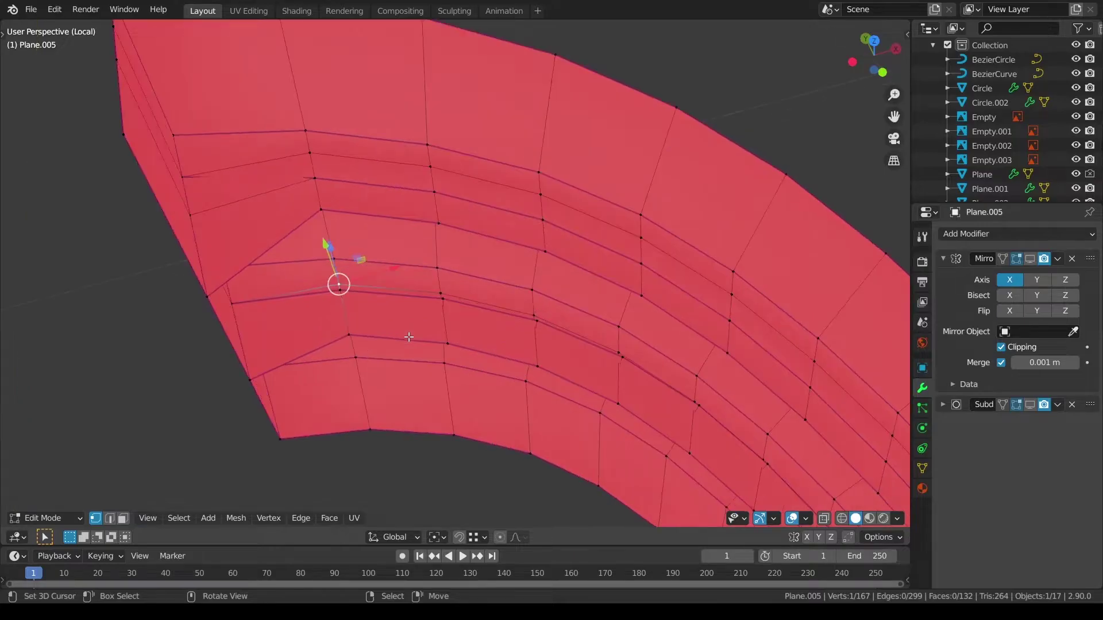
middle_drag(407, 339, 381, 341)
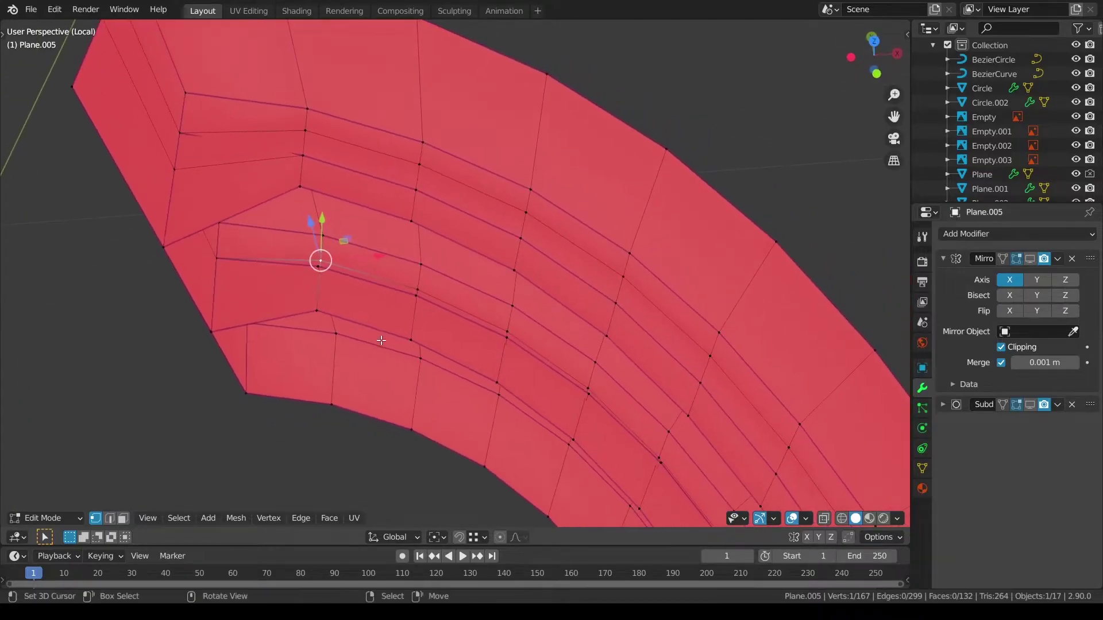
Step: Delete the two narrow faces at the mirror-seam end of the stepped rows
click(227, 211)
key(x)
click(238, 243)
middle_drag(238, 242, 570, 282)
click(258, 227)
key(x)
click(250, 221)
scroll(556, 187, up, 3)
Step: Select the lengthwise edge path along the upper ledge in edge mode and edge-slide it onto the neighbouring row
middle_drag(570, 283, 555, 325)
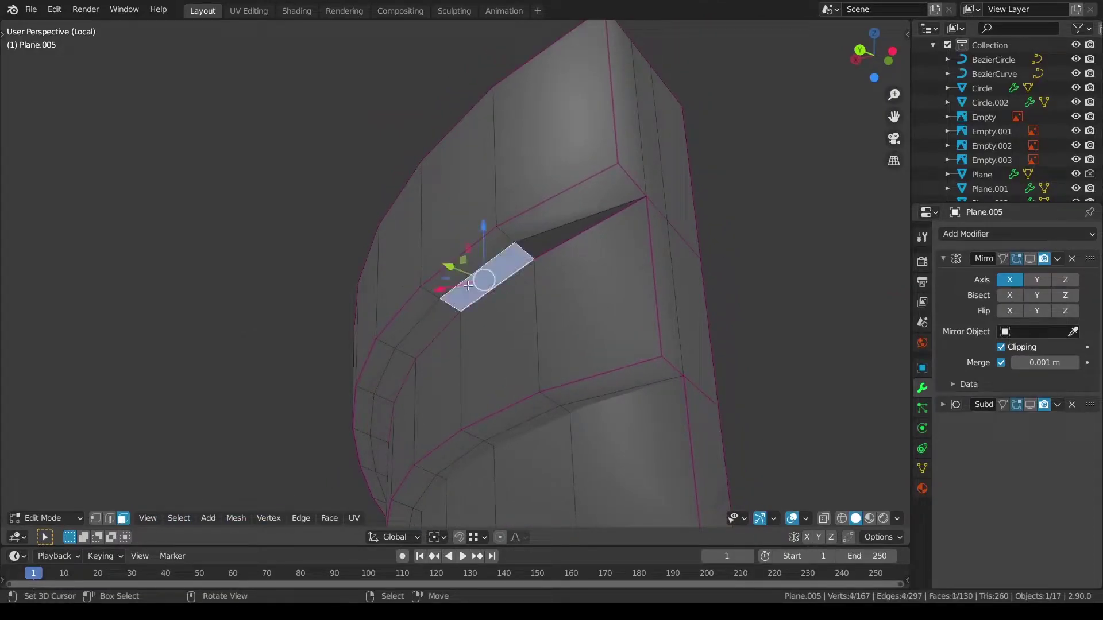
middle_drag(552, 311, 571, 354)
ctrl+click(571, 354)
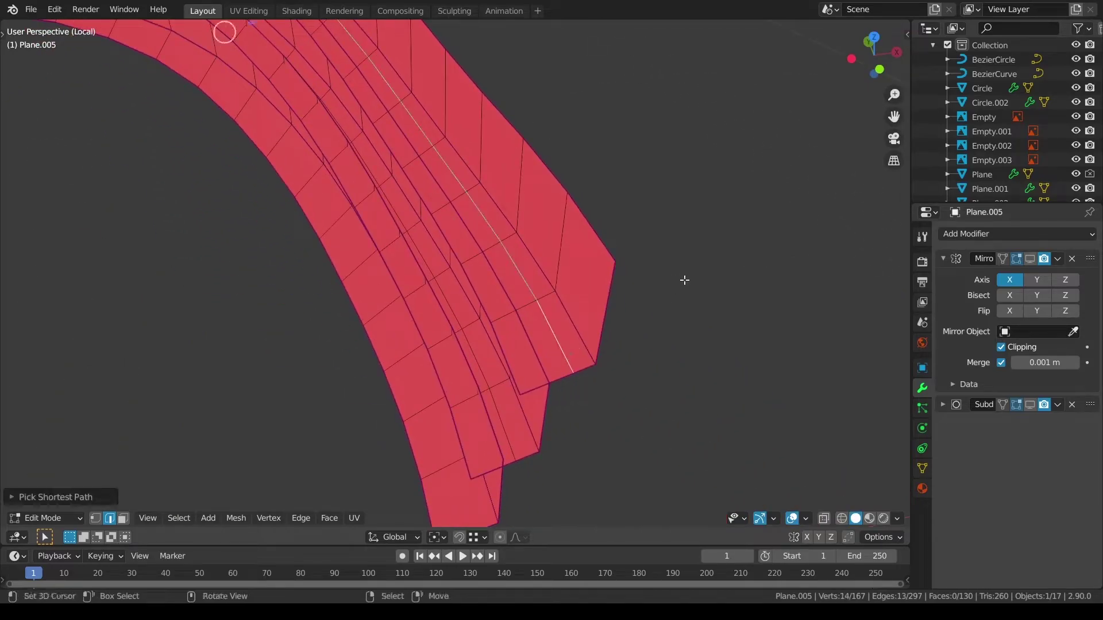
key(g)
key(g)
click(633, 300)
Step: Select the whole mesh, merge its vertices by distance to weld the slid edge row, and deselect everything
key(a)
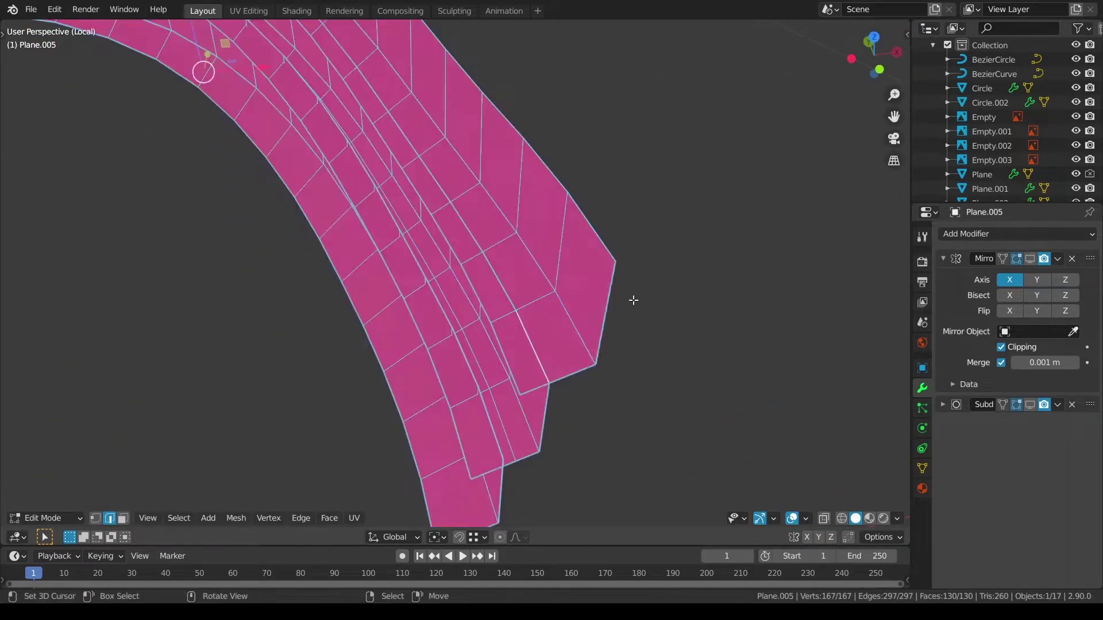
key(q)
click(633, 303)
key(alt+a)
shift+middle_drag(221, 69, 267, 284)
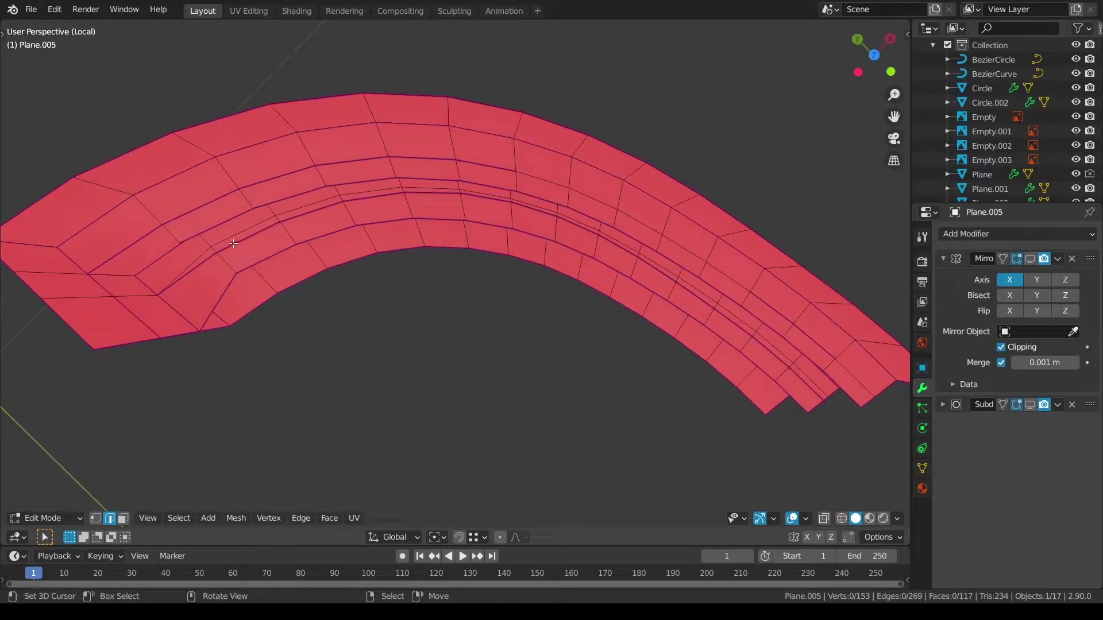
shift+middle_drag(589, 254, 555, 305)
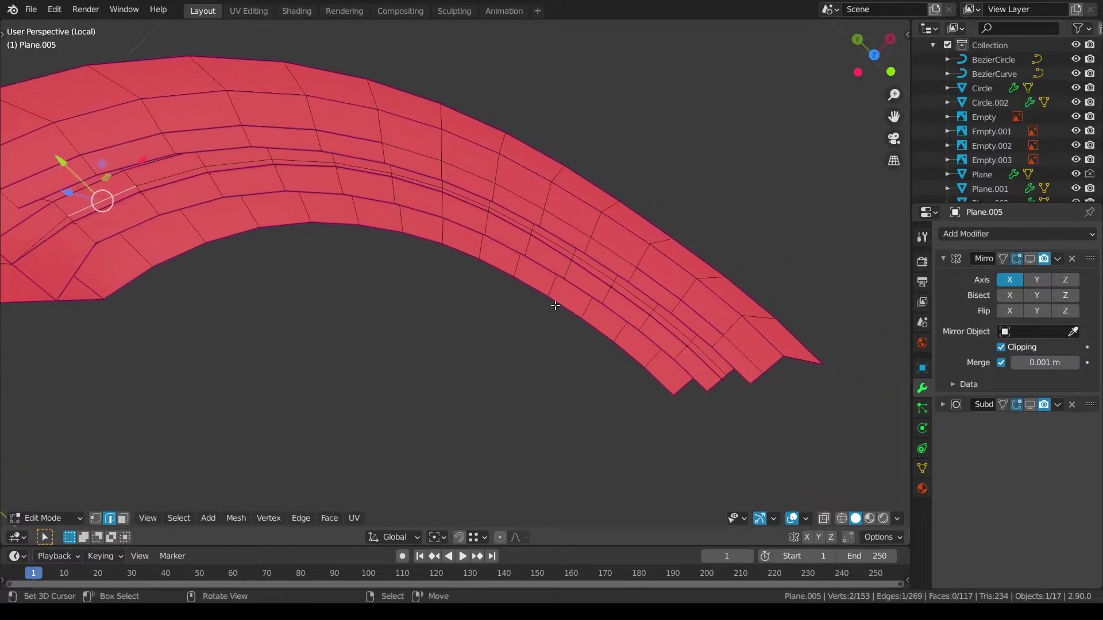
ctrl+click(709, 357)
key(KP_7)
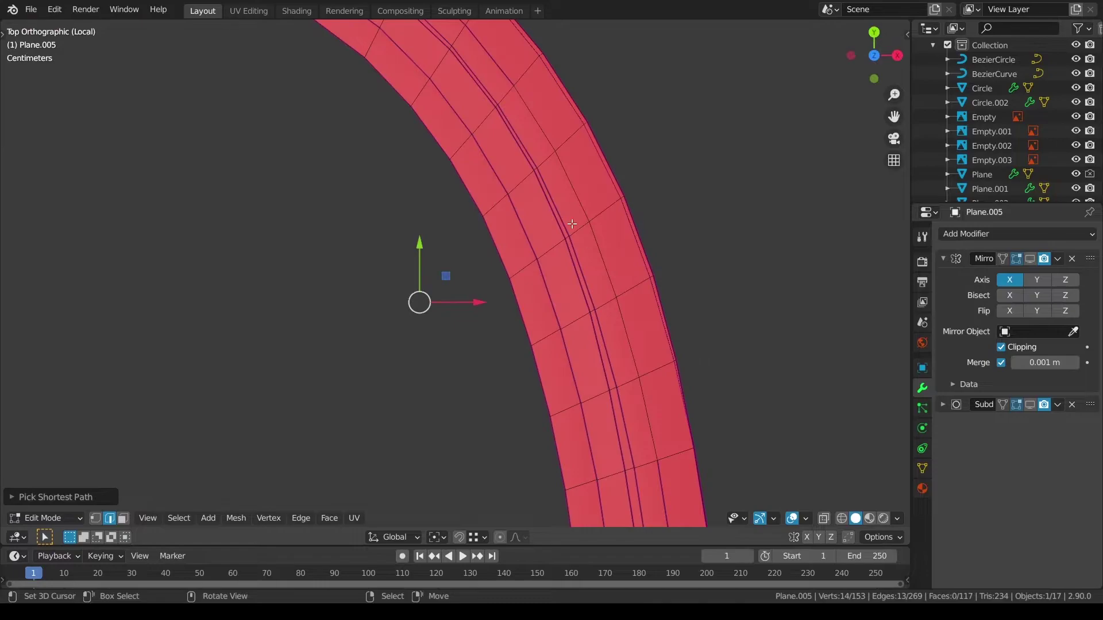
shift+middle_drag(424, 136, 638, 415)
scroll(496, 294, up, 1)
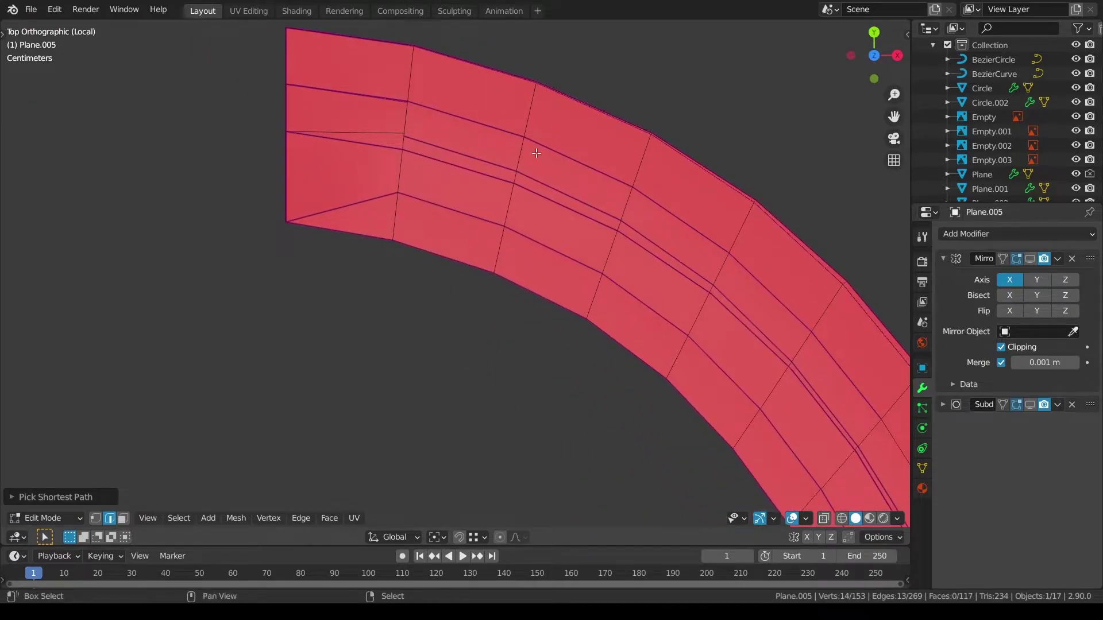
middle_drag(536, 153, 563, 190)
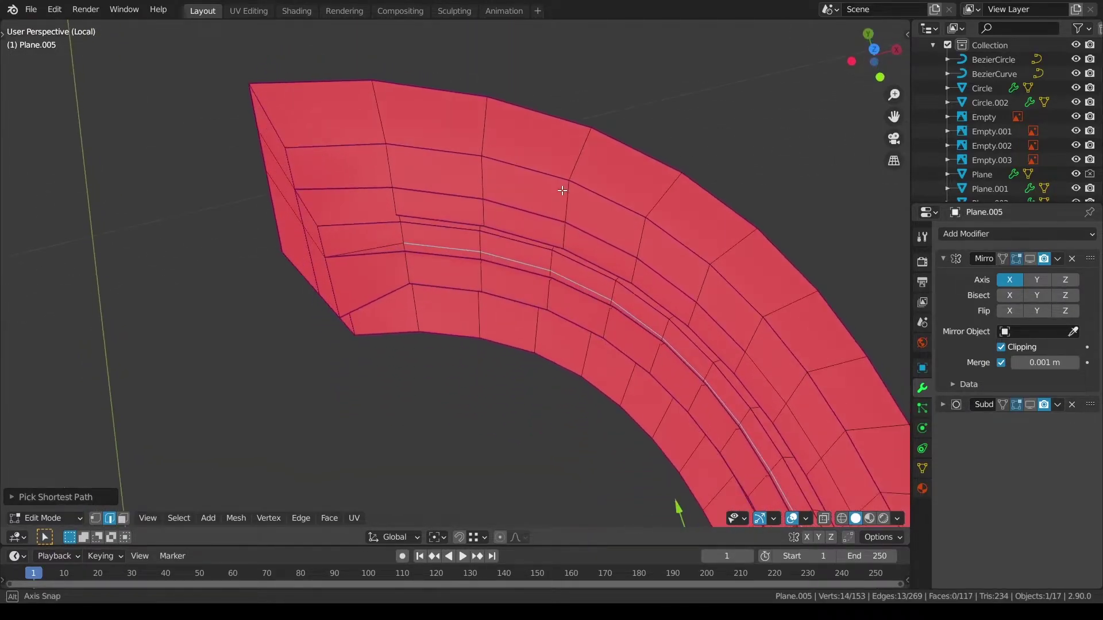
Step: Select the lengthwise strip of faces along the ledge from near the mirror seam to the far end and delete it
right_click(420, 213)
shift+middle_drag(710, 294, 507, 130)
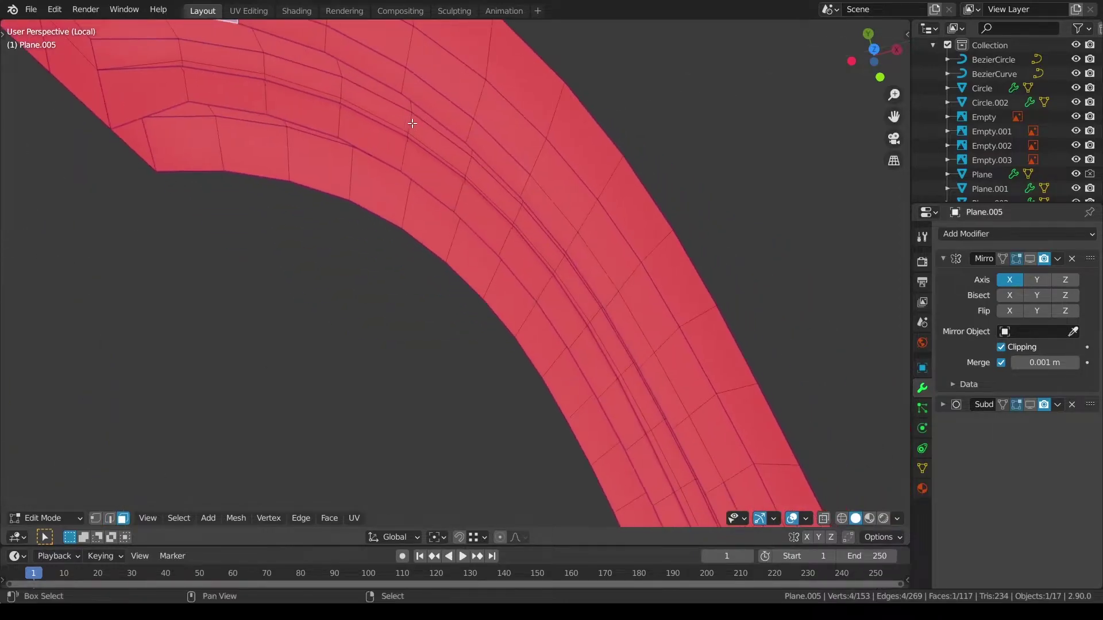
shift+middle_drag(618, 339, 457, 161)
ctrl+right_click(581, 414)
key(x)
click(580, 426)
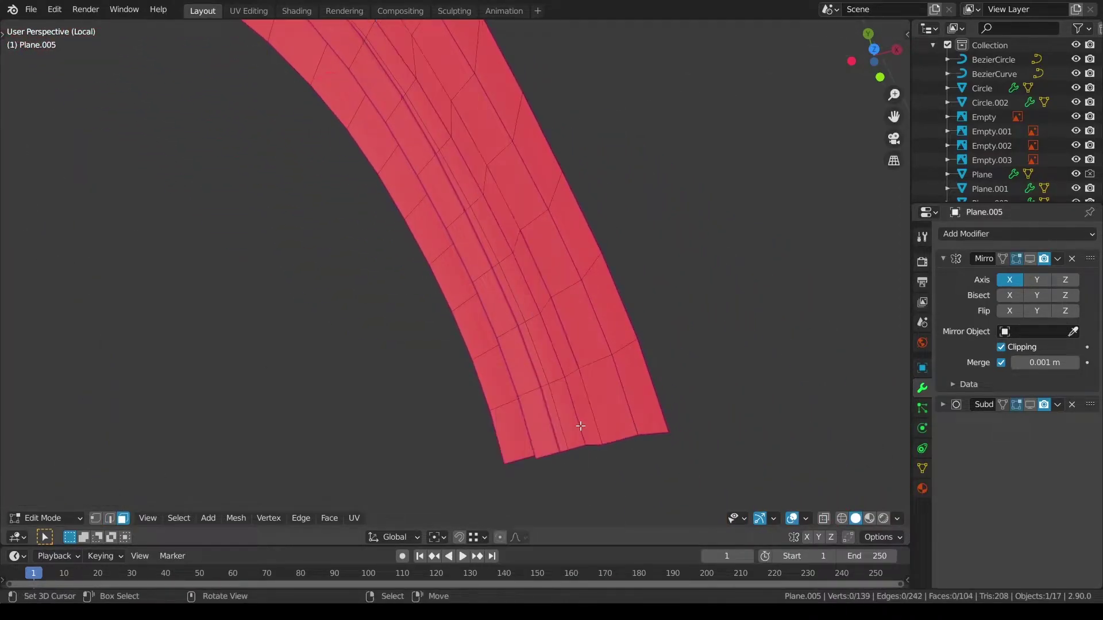
Step: Select the open edge path beside the deleted strip along its full length in the top view
middle_drag(581, 427, 478, 340)
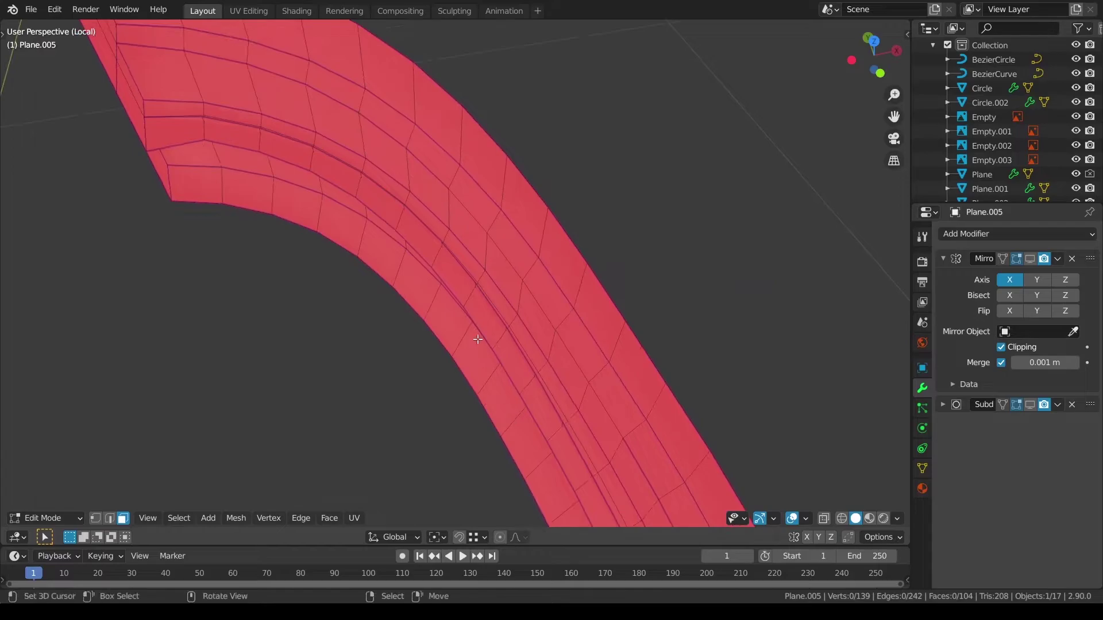
key(KP_7)
shift+middle_drag(489, 277, 509, 345)
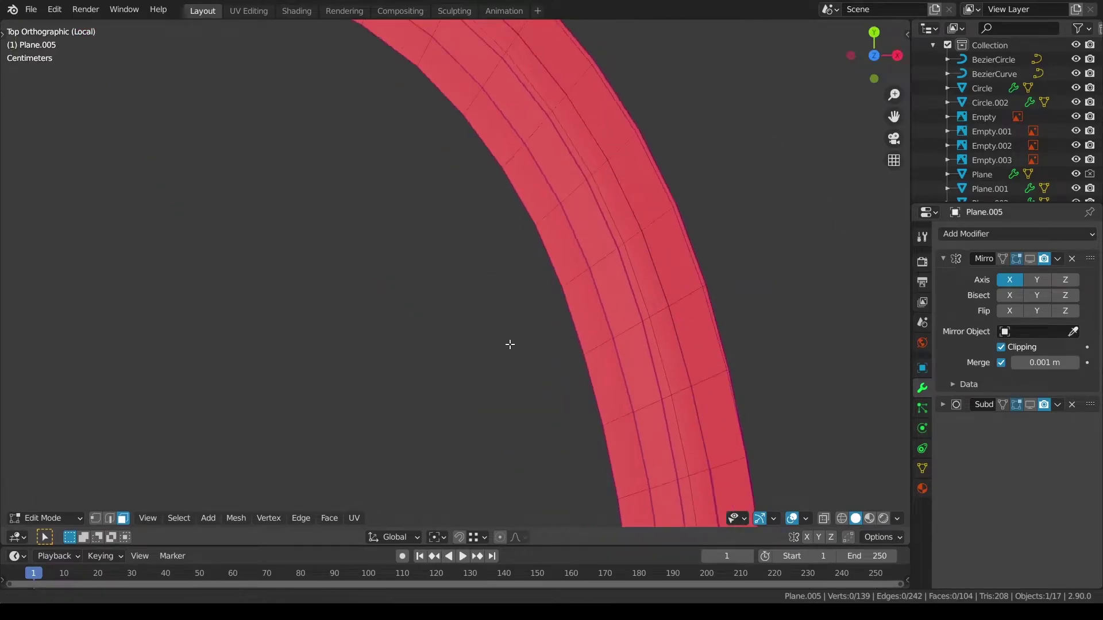
shift+middle_drag(403, 208, 491, 376)
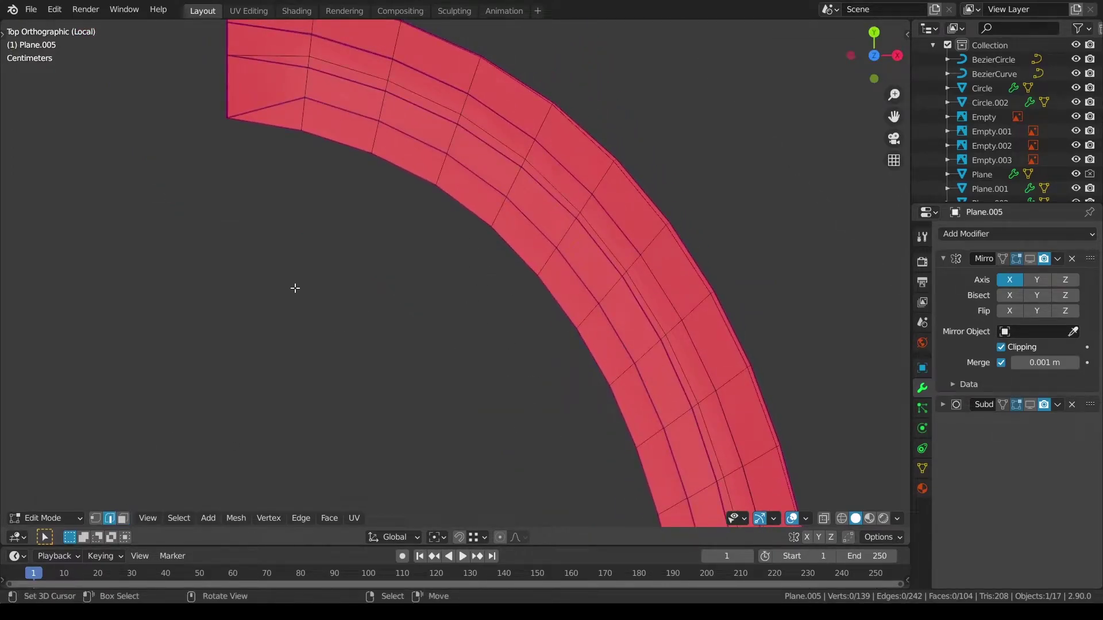
shift+middle_drag(556, 344, 359, 66)
shift+middle_drag(604, 411, 572, 243)
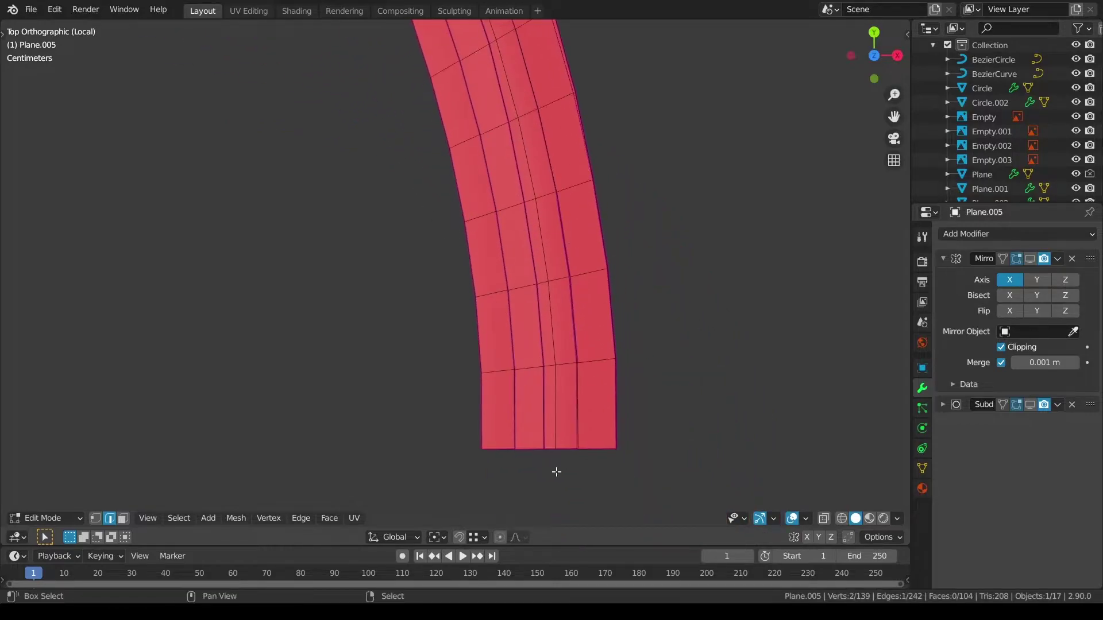
ctrl+right_click(555, 415)
shift+middle_drag(489, 258, 724, 276)
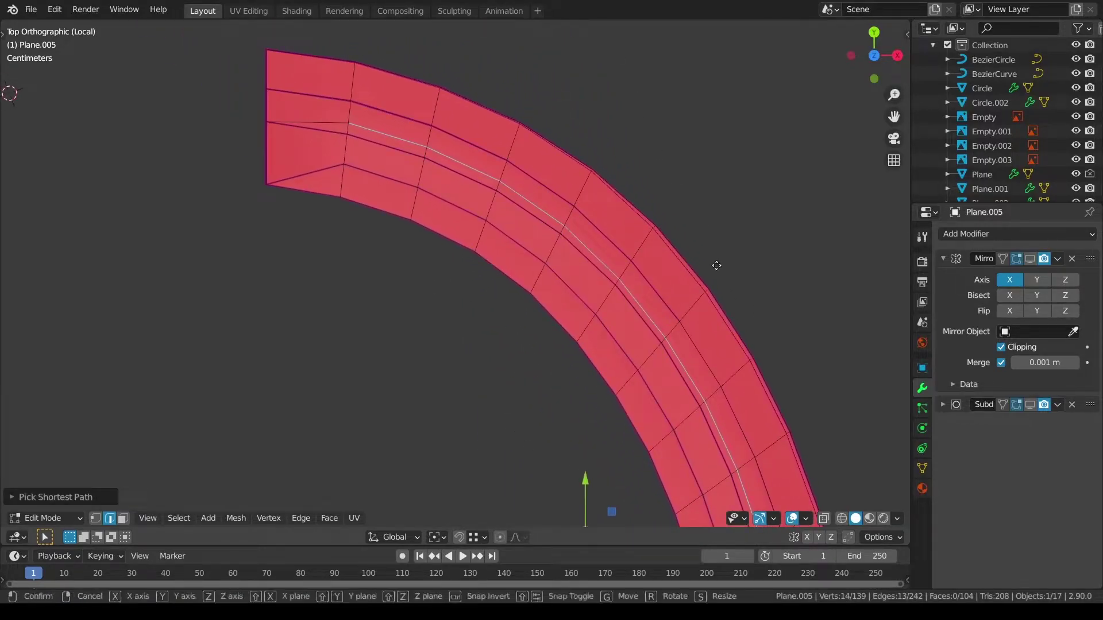
key(g)
key(g)
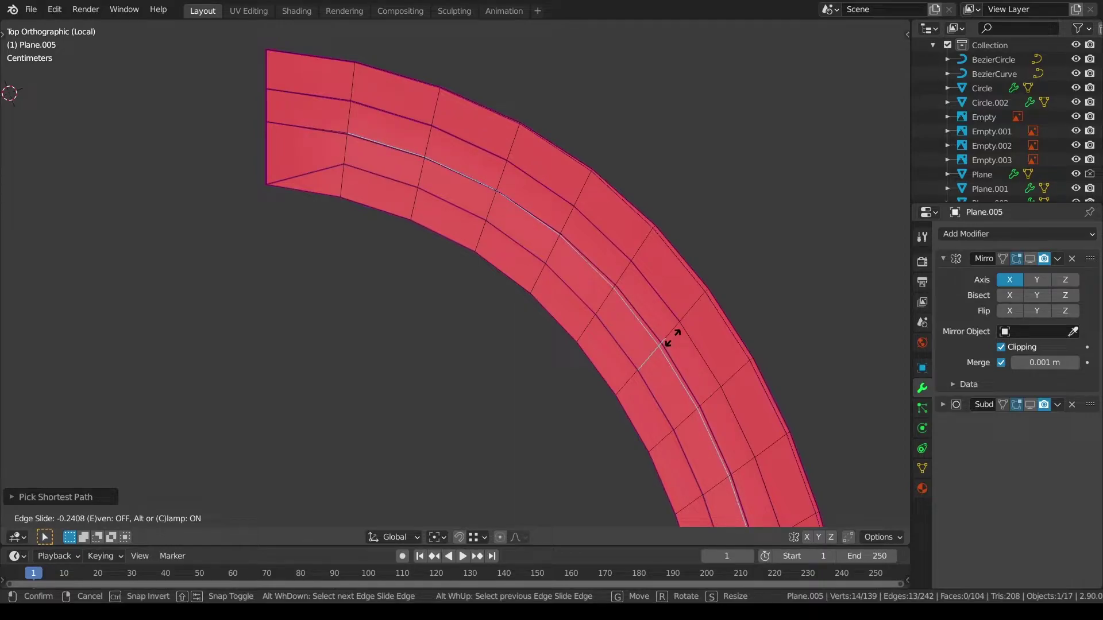
click(685, 330)
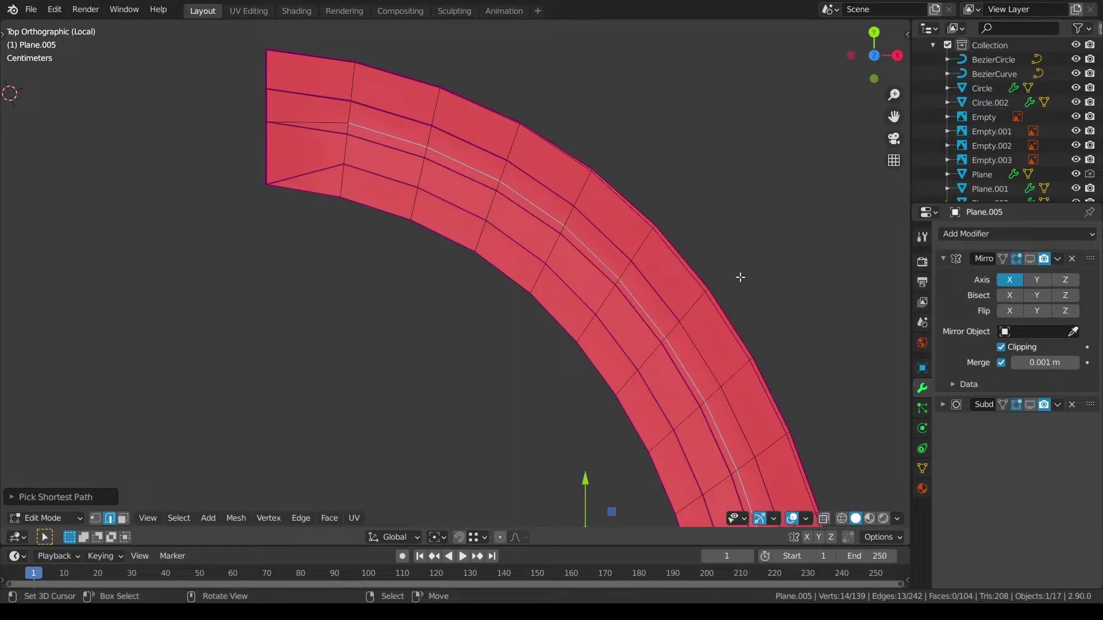
Step: Edge-slide the selected path slightly toward the inner side of the curve with the Even option on
shift+middle_drag(750, 299, 661, 170)
scroll(660, 189, down, 4)
shift+middle_drag(670, 229, 679, 187)
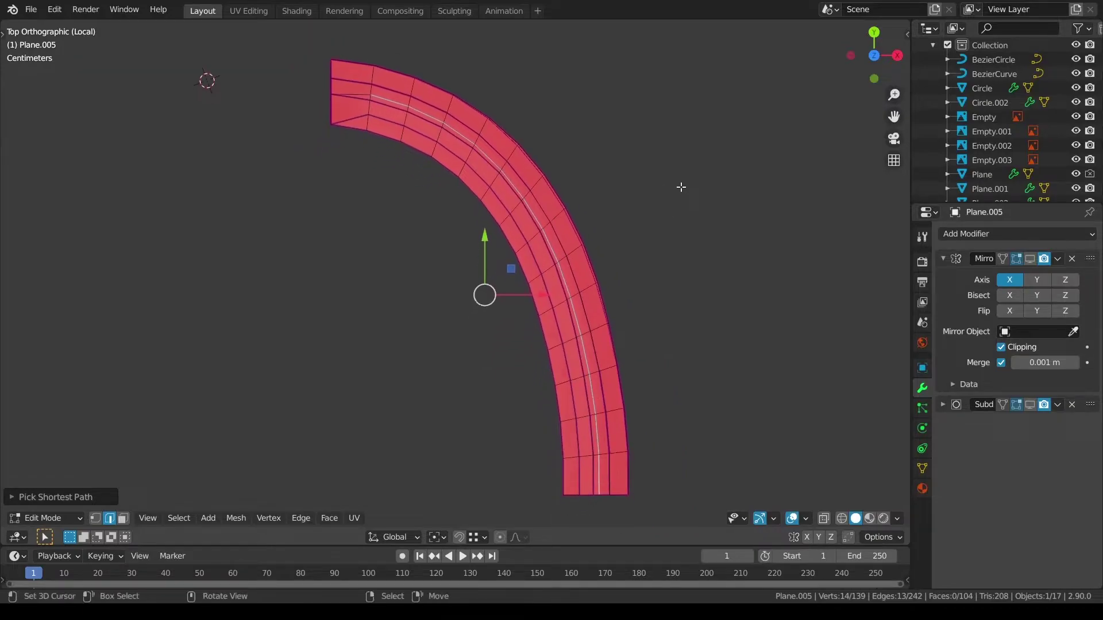
key(g)
key(g)
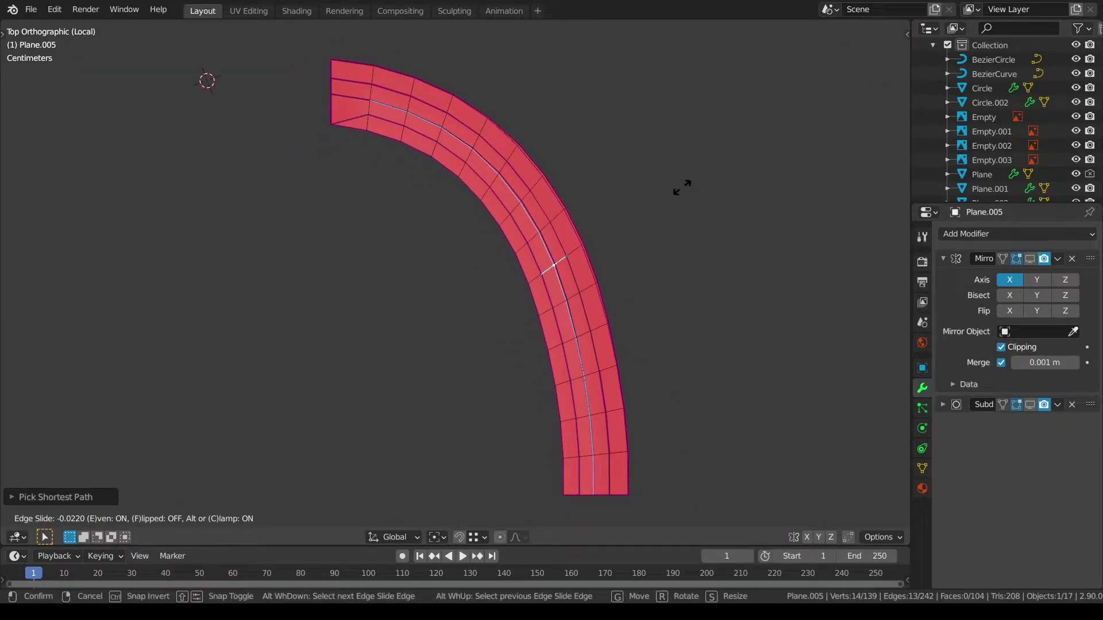
click(690, 186)
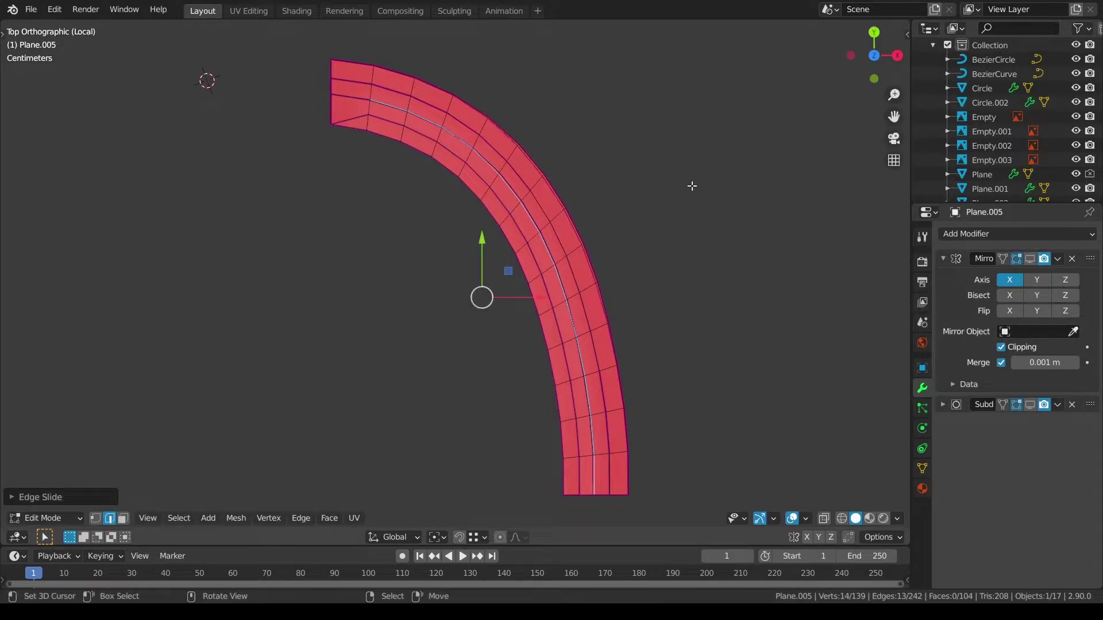
Step: Select the two lengthwise edge paths on either side of the open gap and bridge them with LoopTools Bridge
middle_drag(692, 182, 618, 106)
scroll(618, 106, up, 5)
right_click(231, 273)
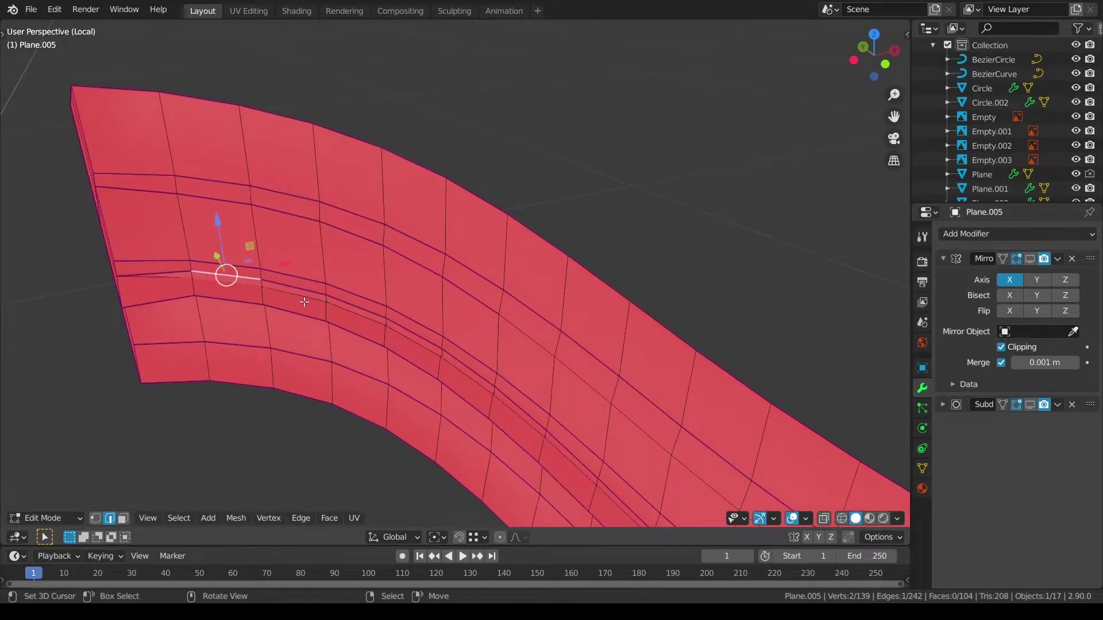
middle_drag(348, 386, 350, 357)
shift+middle_drag(517, 497, 492, 397)
shift+middle_drag(768, 517, 564, 378)
ctrl+click(677, 381)
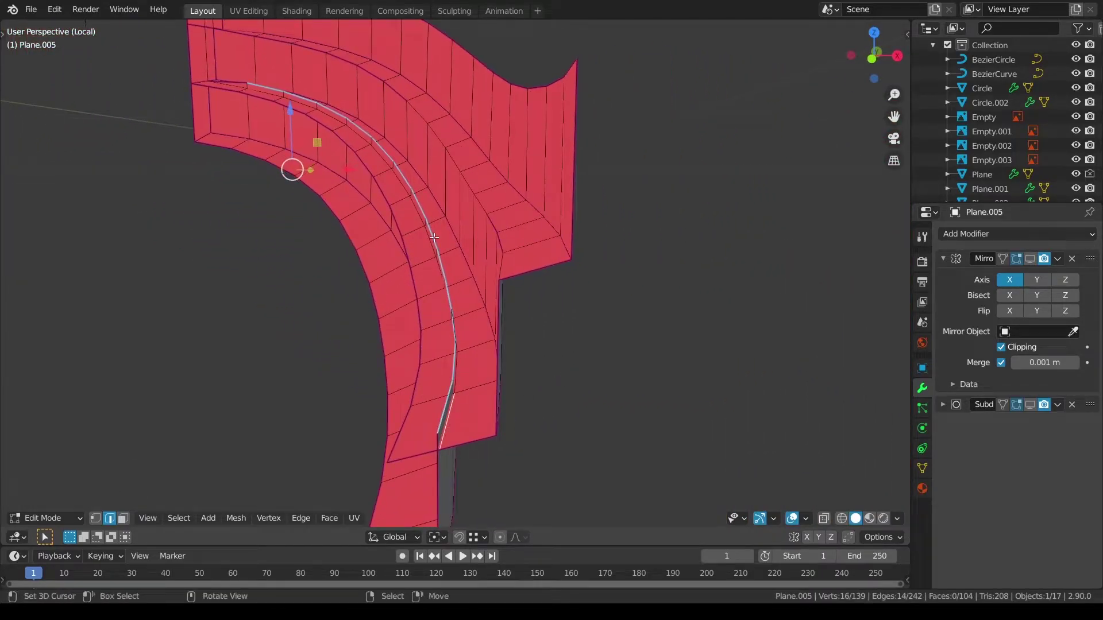
mouse_move(434, 237)
middle_down()
mouse_move(209, 303)
mouse_move(199, 251)
middle_up()
key(z)
click(172, 252)
ctrl+click(345, 245)
key(shift+z)
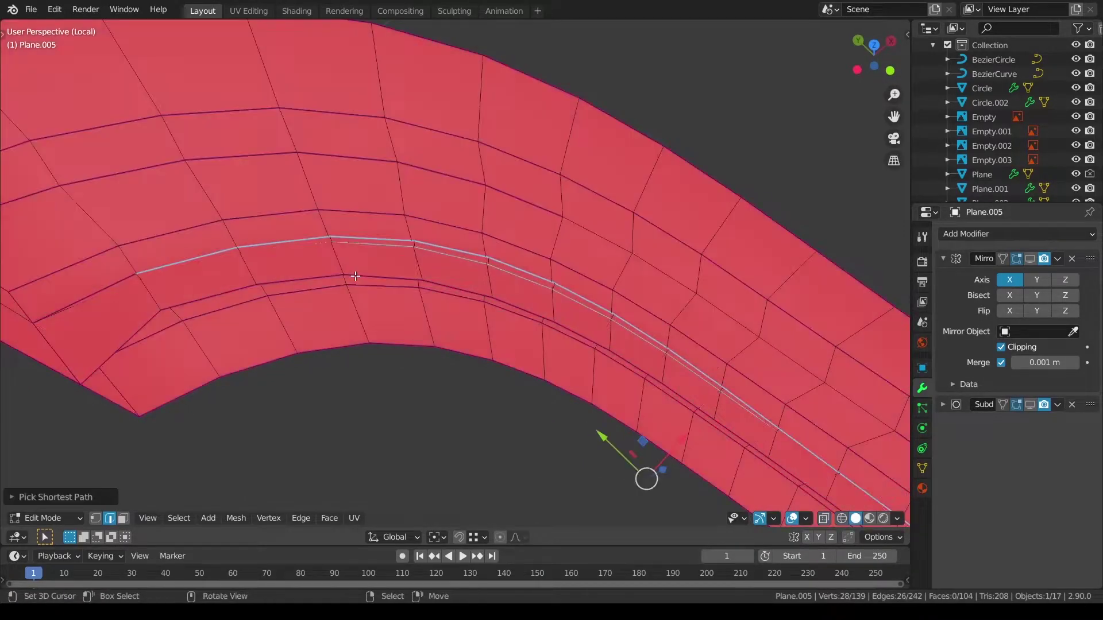
key(q)
mouse_move(330, 250)
click(431, 246)
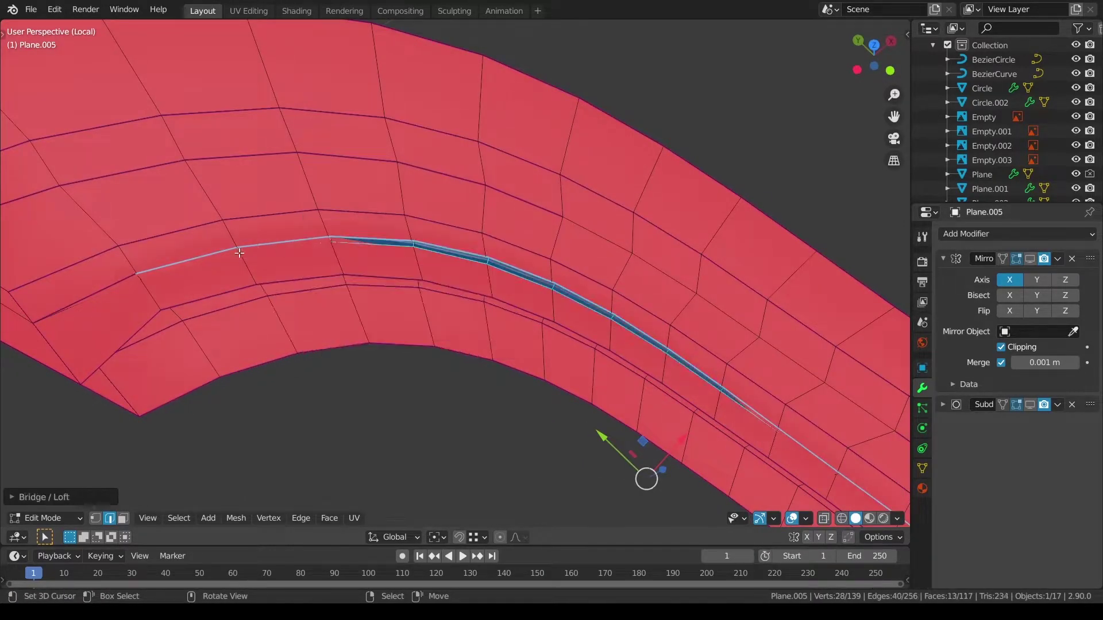
Step: Edge-slide the selected lengthwise path fully onto the neighbouring edge row and merge the whole mesh's overlapping vertices by distance
alt+click(205, 252)
key(g)
key(g)
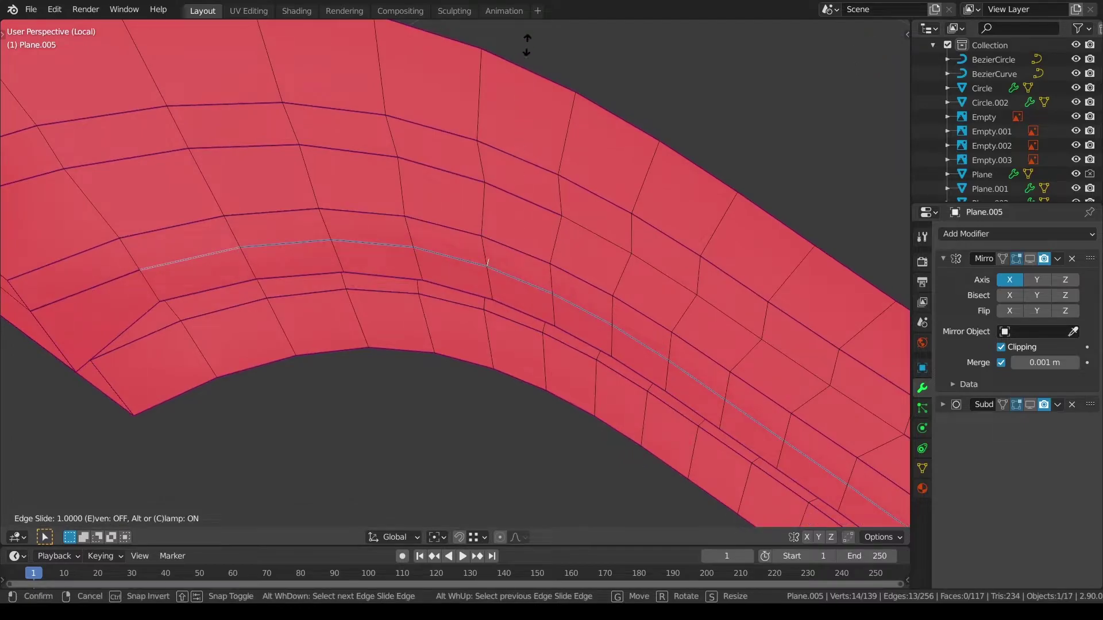
click(487, 262)
key(a)
key(q)
click(569, 252)
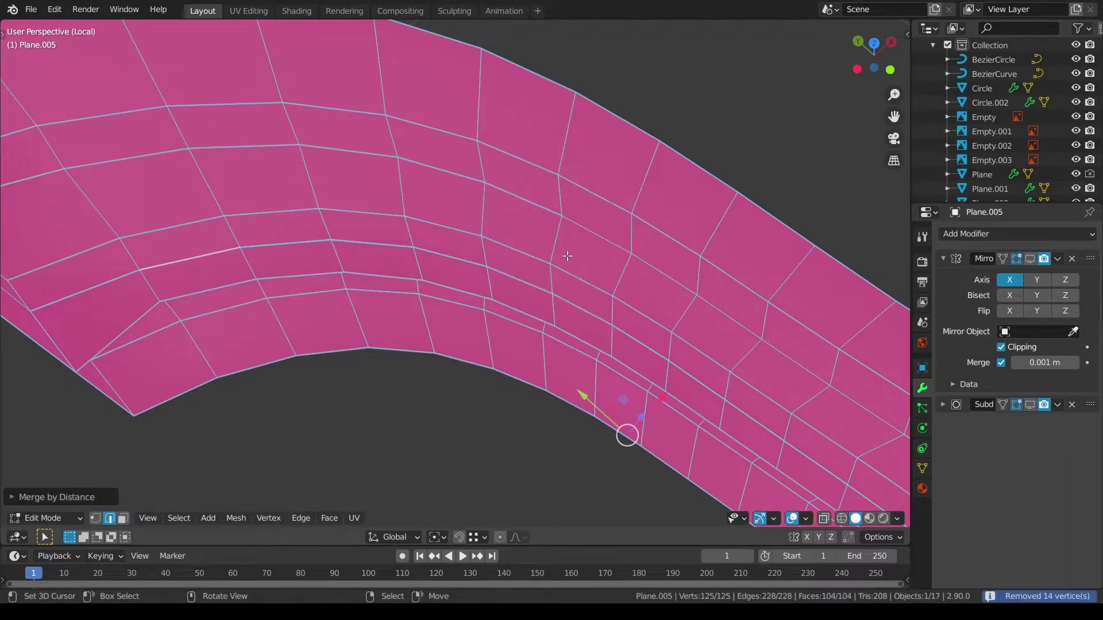
key(alt+a)
Step: Select the lengthwise strip of faces along the ledge from the mirror seam to the far end and delete it
middle_drag(566, 256, 399, 269)
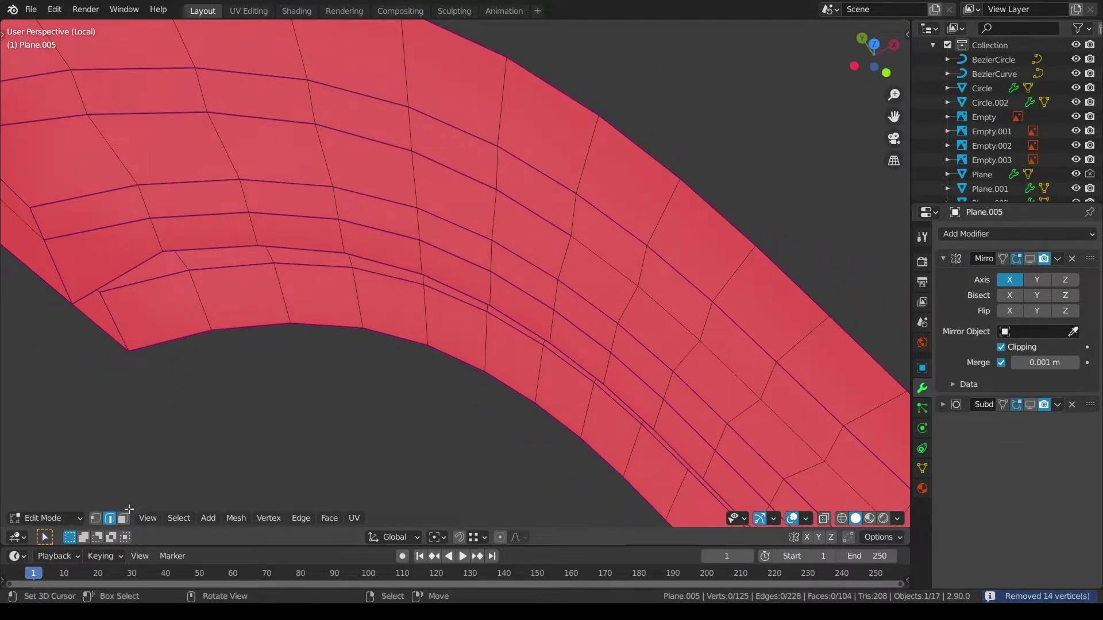
click(91, 240)
scroll(318, 325, down, 3)
shift+middle_drag(318, 325, 175, 187)
ctrl+click(618, 421)
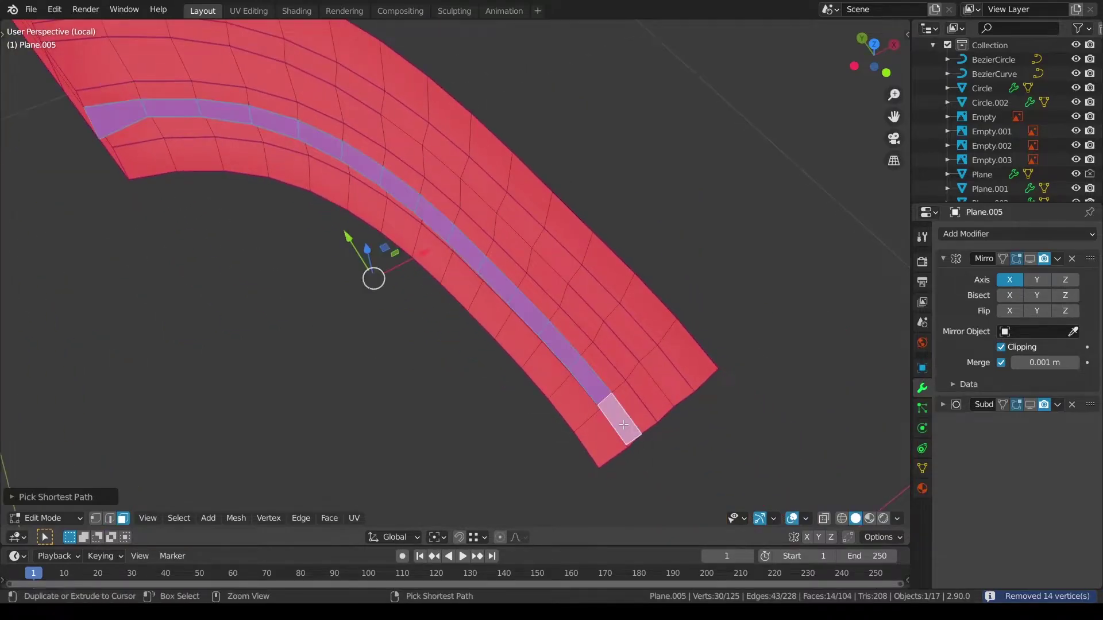
key(x)
click(623, 425)
middle_drag(623, 425, 520, 255)
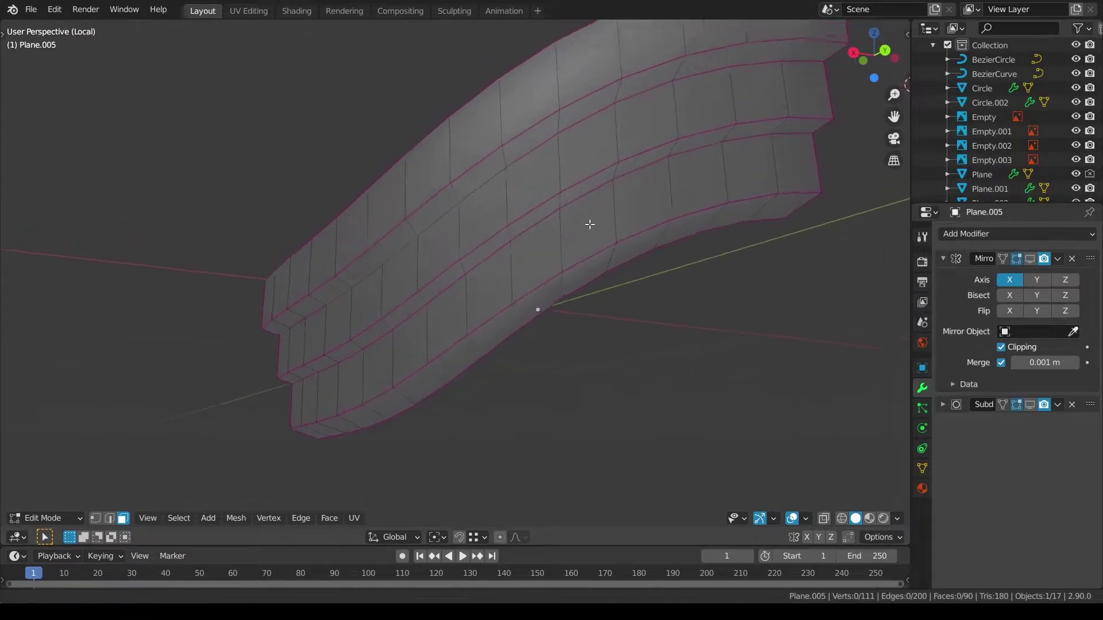
Step: Preview the stepped ridges with the Subdivision modifier shown in the viewport, in Object Mode and Edit Mode, and hide it again
key(Tab)
key(alt+a)
click(1030, 404)
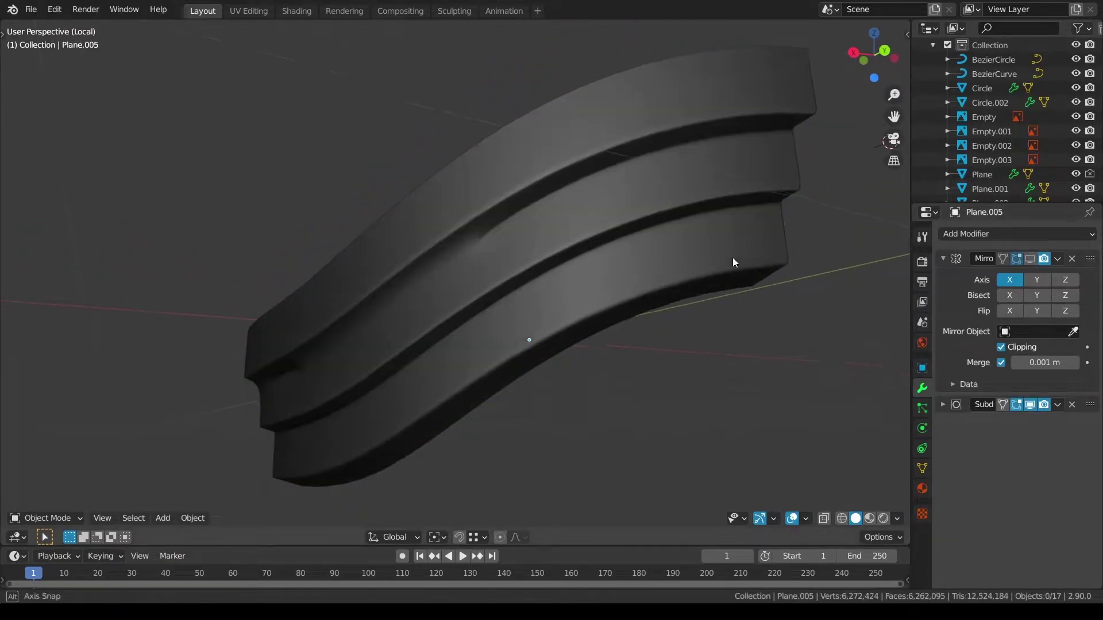
middle_drag(732, 258, 742, 256)
key(Tab)
scroll(635, 253, up, 3)
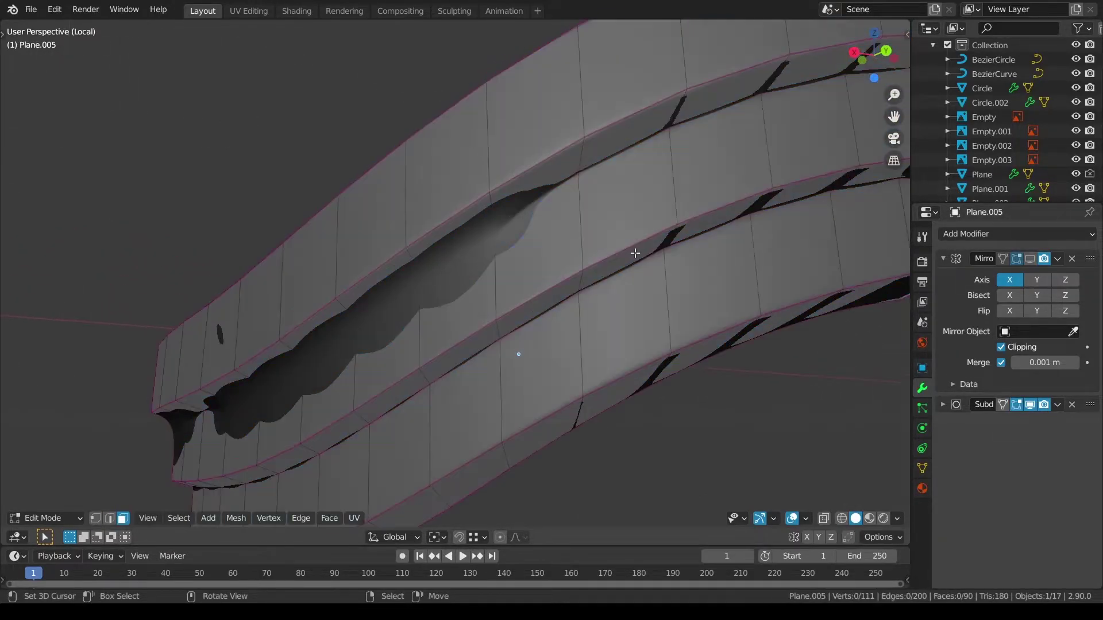
click(1029, 405)
Step: Select the uncreased edge path along the underside of the upper ridge step and crease it
click(468, 251)
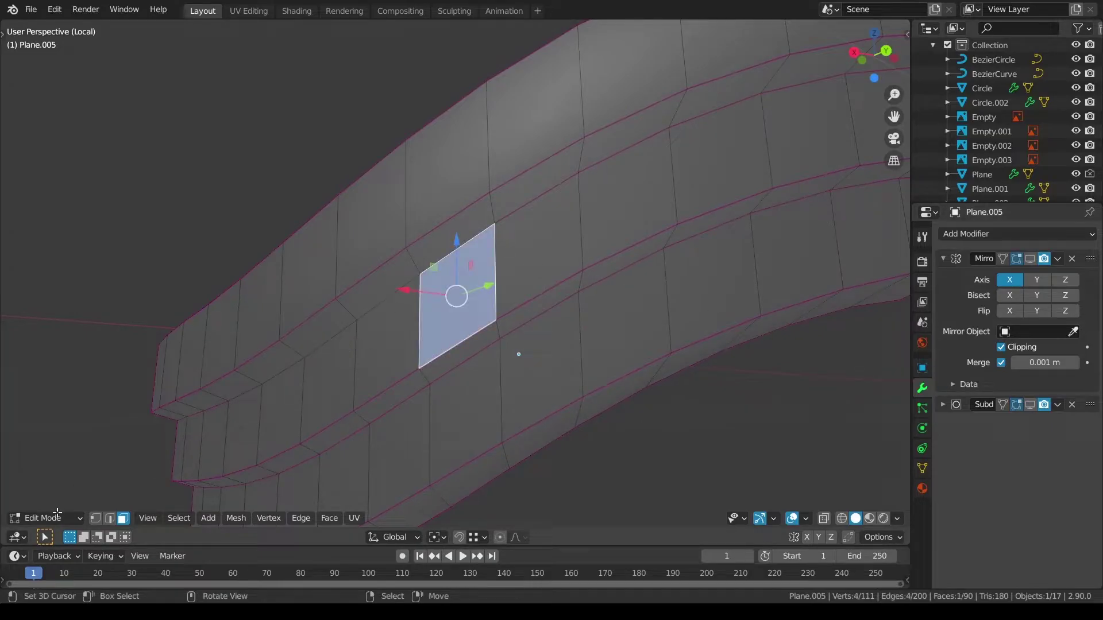
click(108, 522)
key(a)
right_click(453, 258)
ctrl+right_click(248, 395)
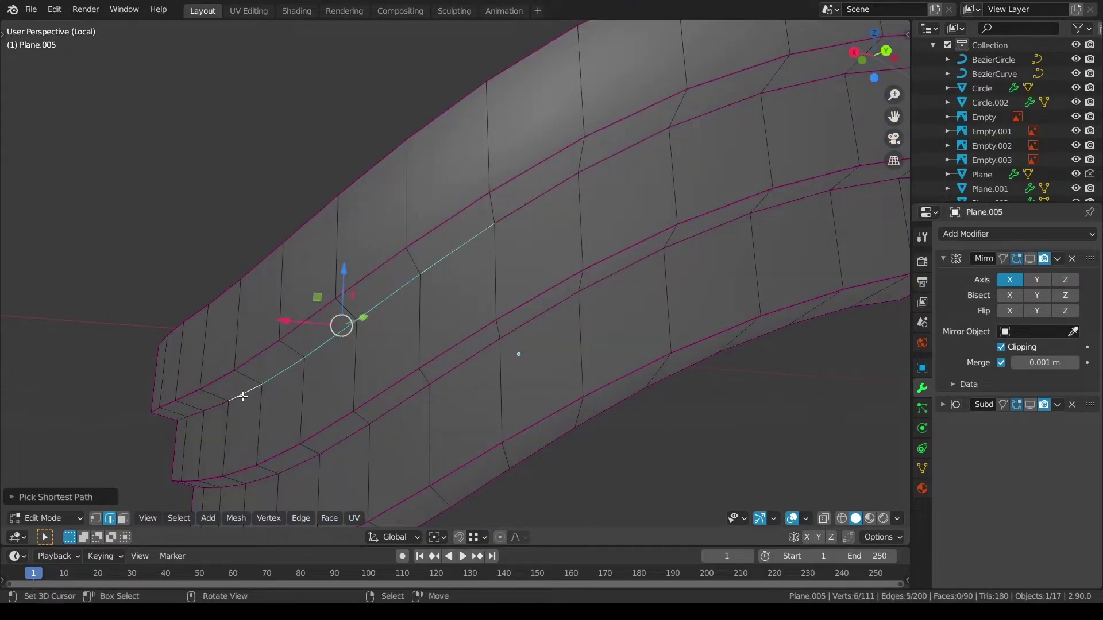
key(shift+e)
key(Return)
key(a)
key(a)
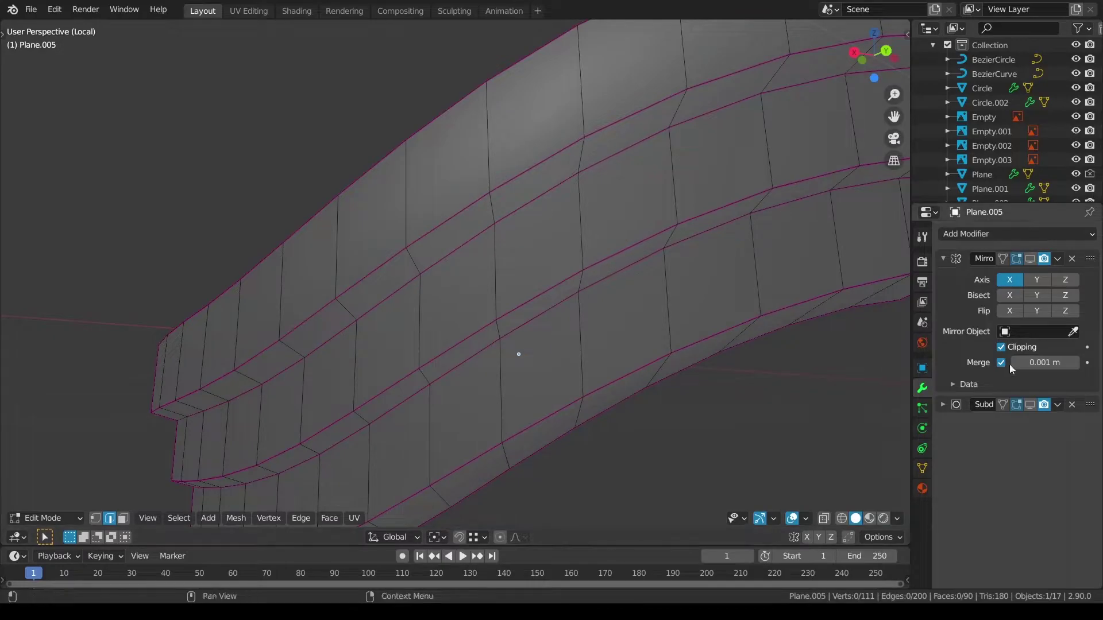
Step: Show the Subdivision modifier in the viewport again and leave mesh editing to view the smoothed ridges
click(1031, 404)
scroll(749, 315, down, 2)
key(a)
key(a)
key(Tab)
scroll(543, 313, down, 3)
key(a)
key(a)
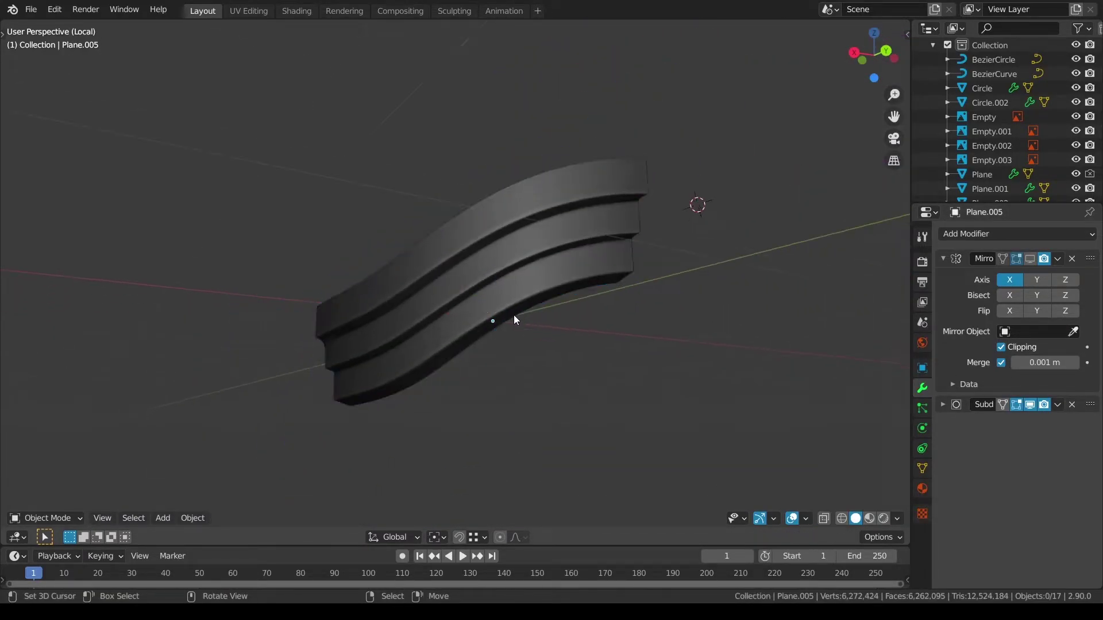
middle_drag(514, 315, 283, 350)
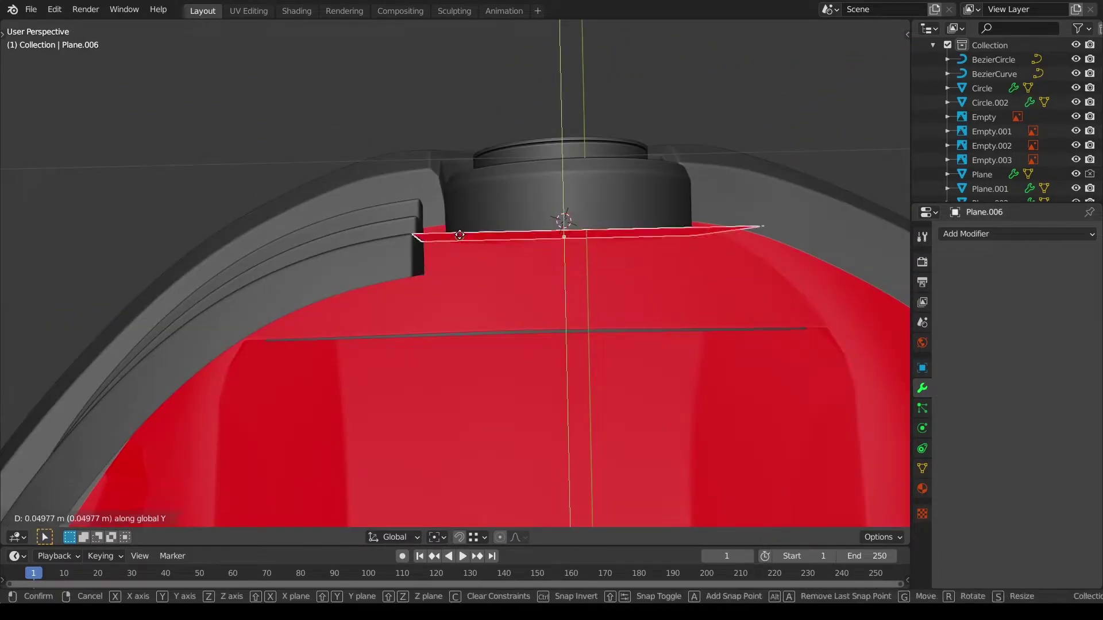
Step: Place the flat plane behind the round cap by moving it about 0.05 m along global Y
click(459, 235)
middle_drag(460, 235, 476, 397)
key(alt+a)
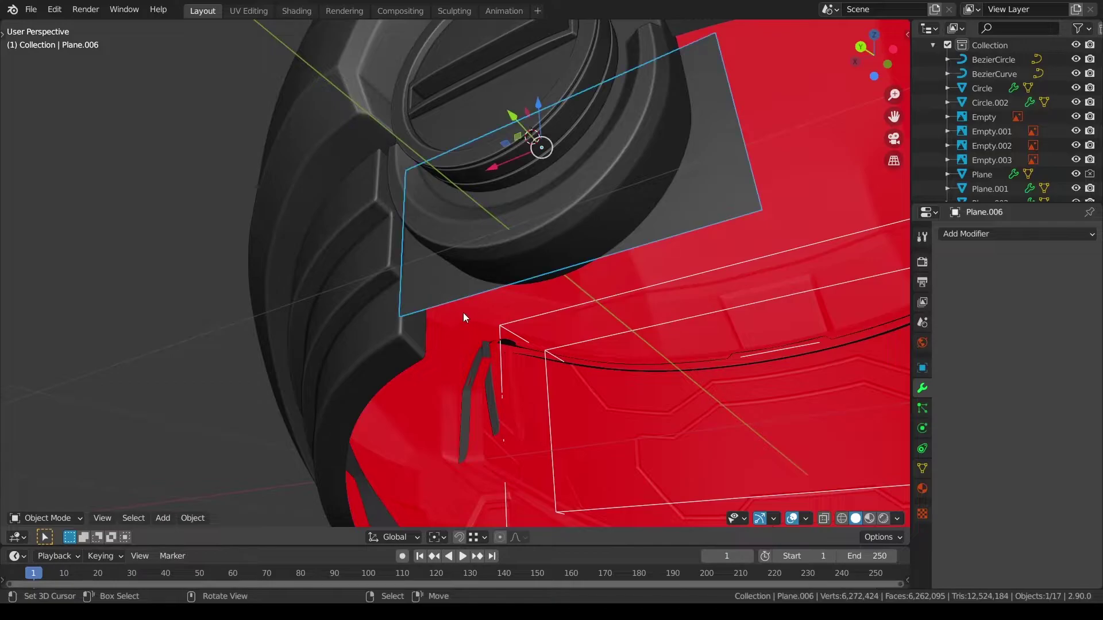
Step: Extrude the plane's lower edge and move the new edge along global Y toward the helmet's inner surface
middle_drag(463, 316, 381, 326)
key(Tab)
middle_drag(468, 355, 460, 329)
key(e)
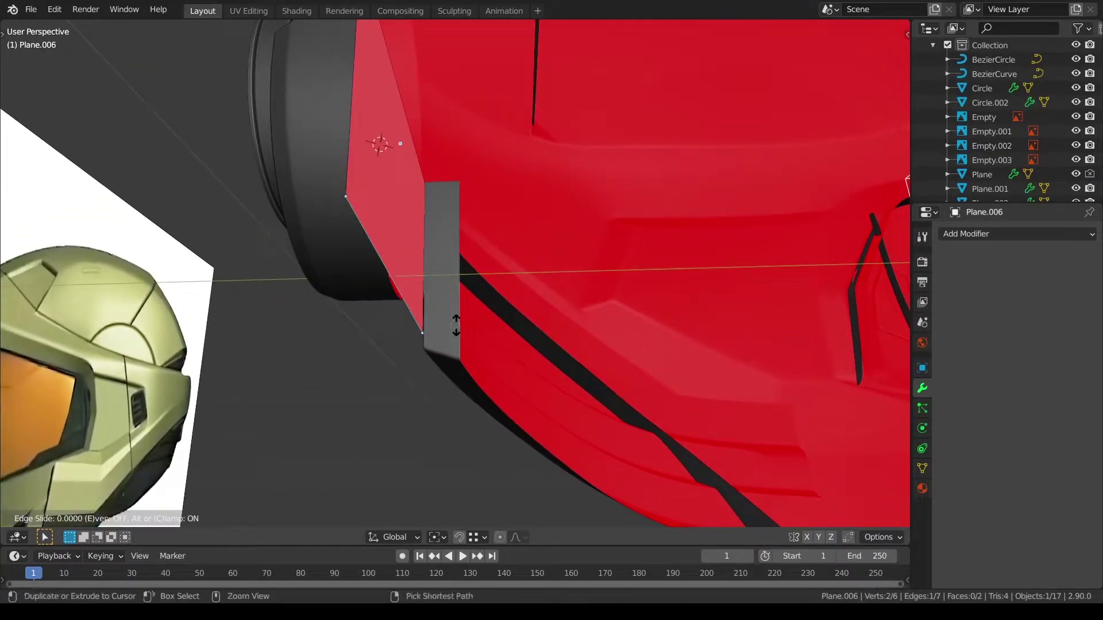
right_click(455, 326)
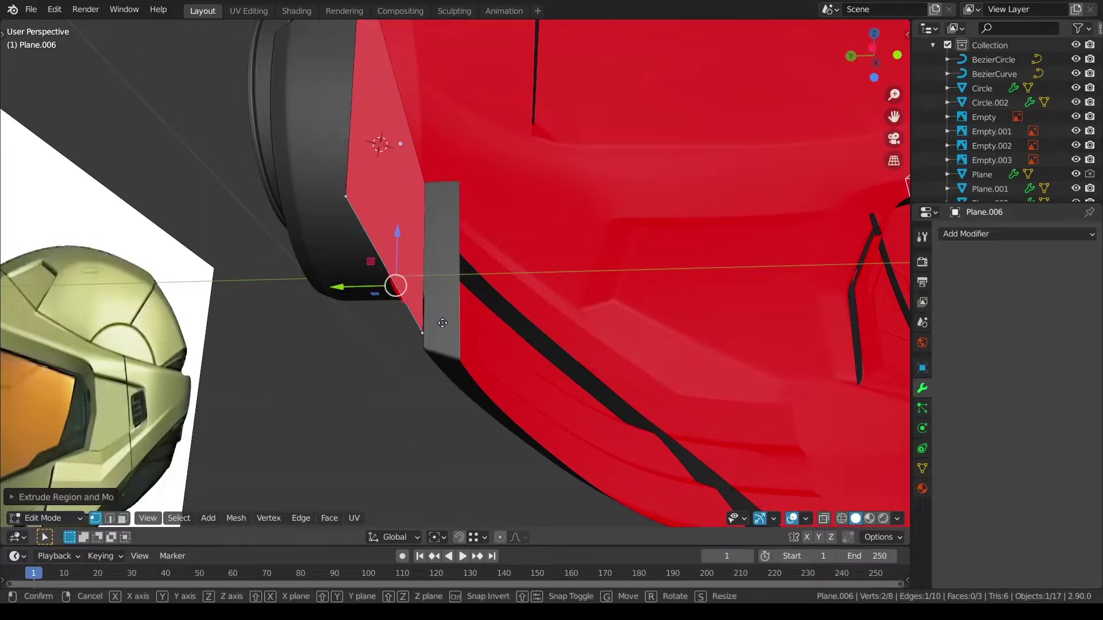
key(g)
key(y)
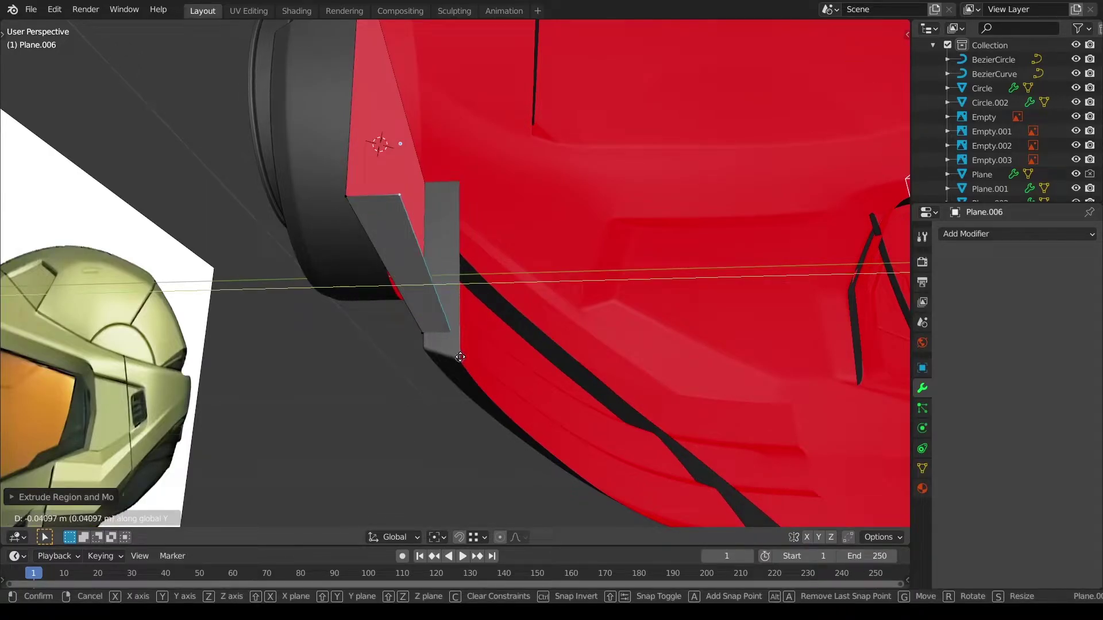
click(457, 238)
Step: Move the extruded edge farther along Y into the helmet to deepen the underside face
key(a)
key(a)
middle_drag(481, 266, 493, 294)
alt+right_click(422, 324)
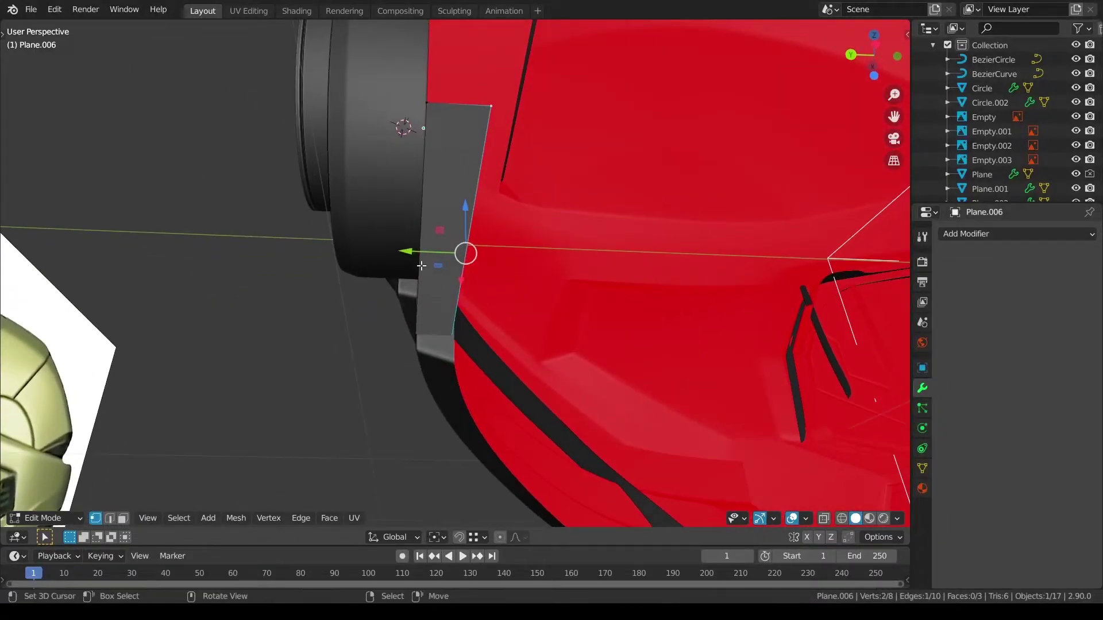
drag(408, 251, 426, 251)
click(457, 264)
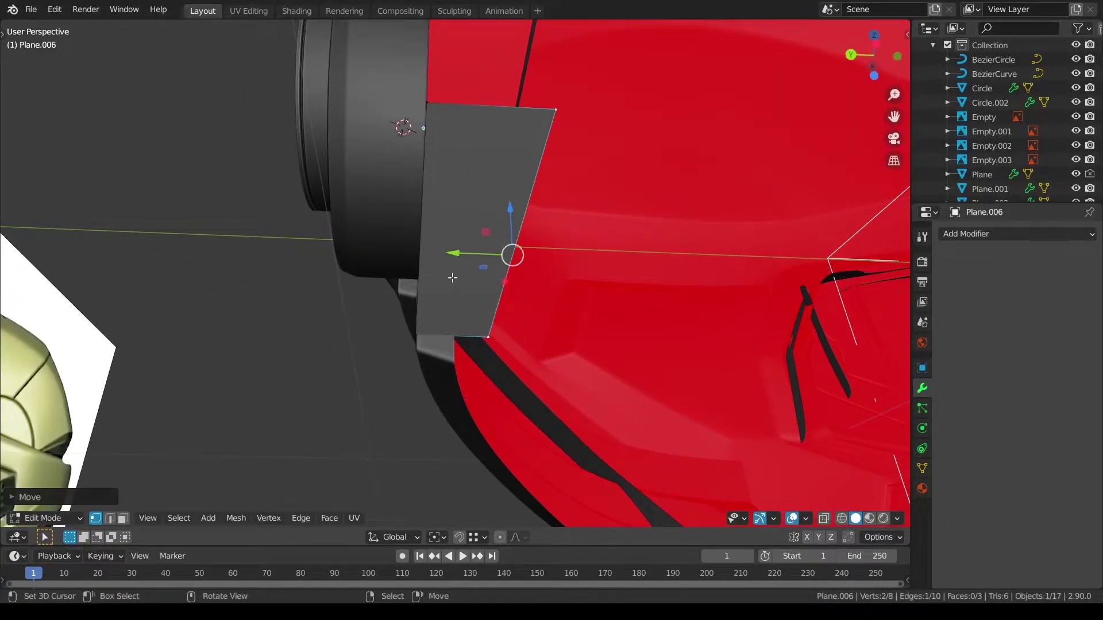
middle_drag(453, 278, 322, 402)
right_click(465, 278)
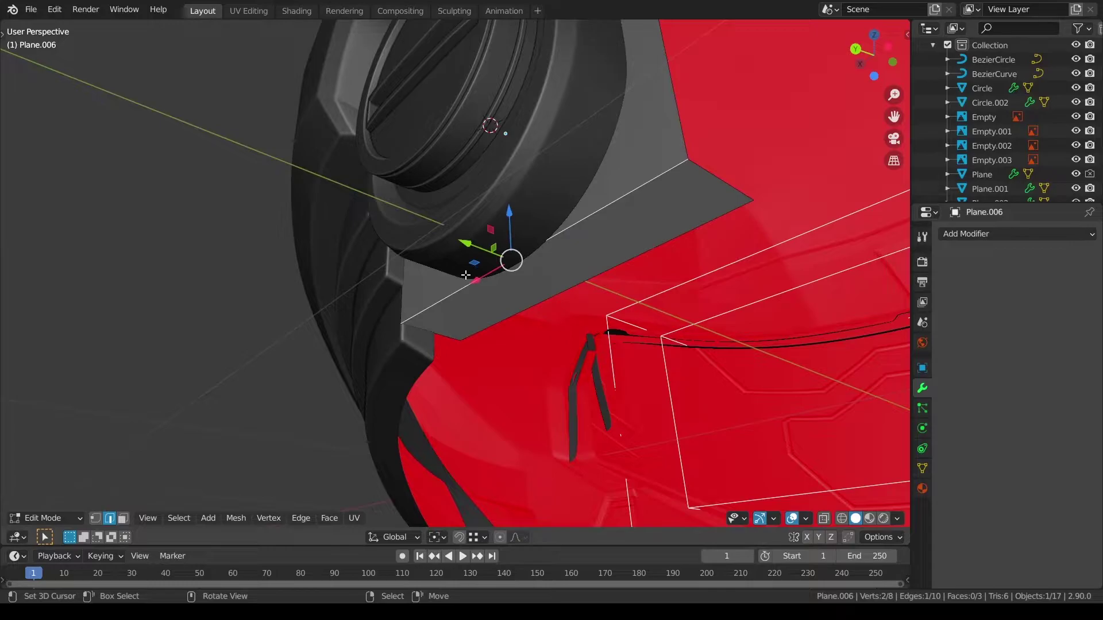
middle_drag(465, 278, 590, 310)
key(ctrl+b)
key(Escape)
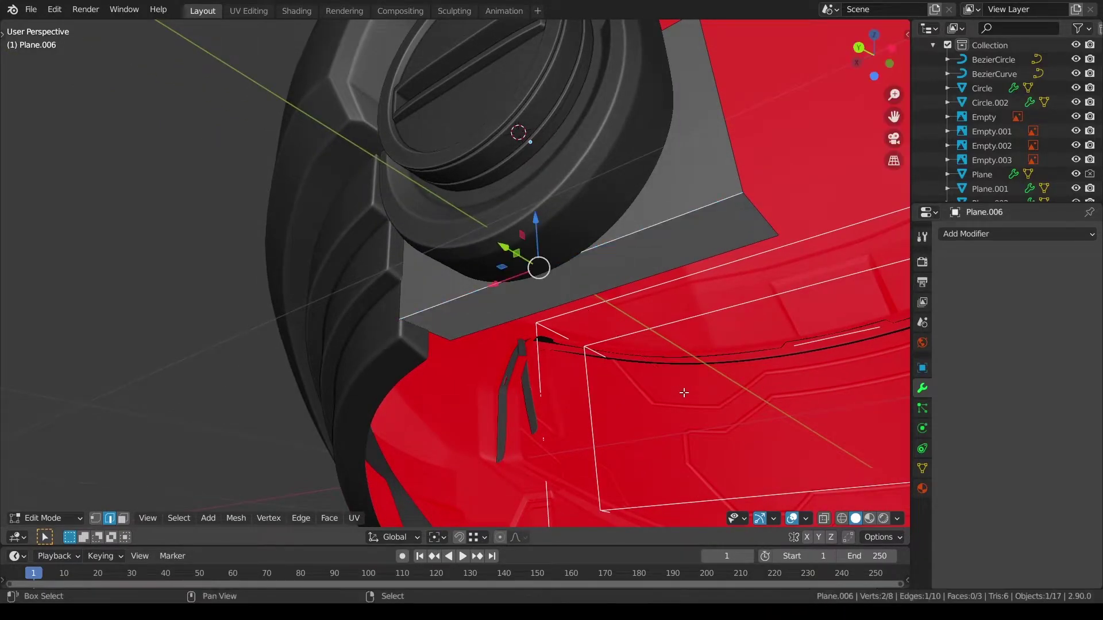
Step: Merge the plane's overlapping vertices by distance
key(a)
key(q)
click(698, 372)
key(alt+a)
Step: Lower the extruded inner edge about 0.039 m along Z in the back view to match the ridge's bottom corner
right_click(405, 315)
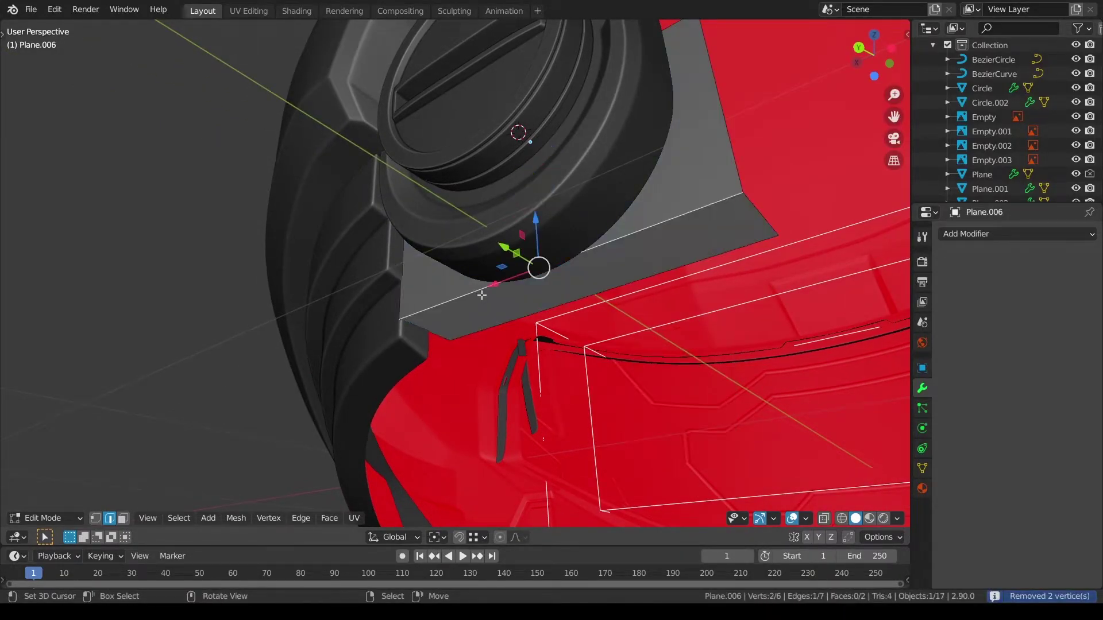
middle_drag(388, 293, 402, 319)
right_click(402, 318)
key(ctrl+KP_1)
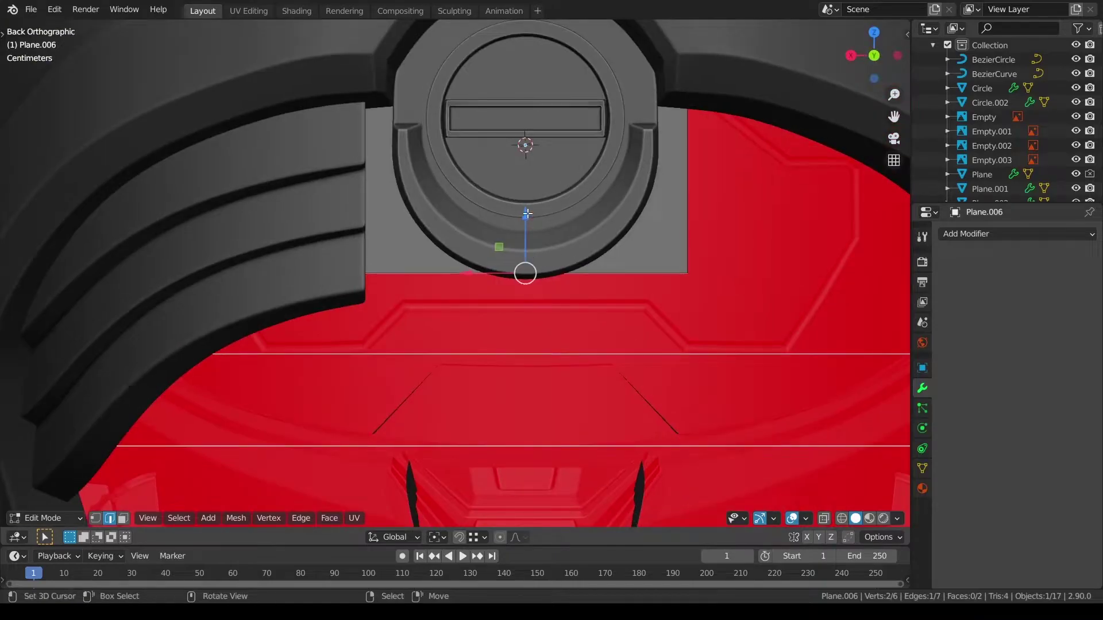
drag(526, 213, 527, 233)
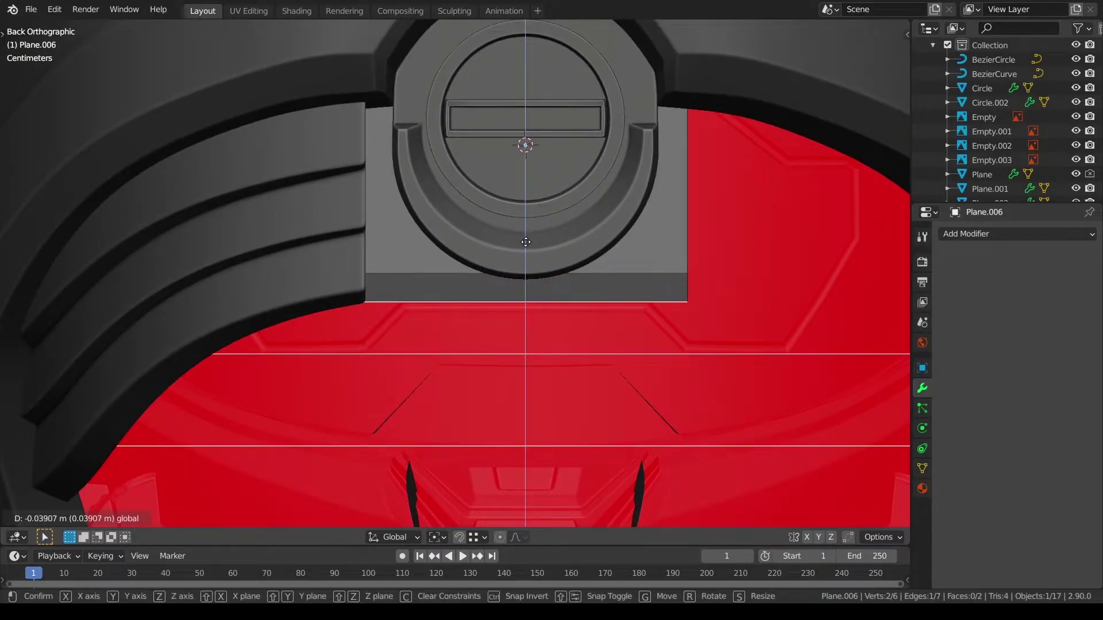
click(525, 241)
scroll(526, 241, down, 3)
middle_drag(477, 286, 627, 262)
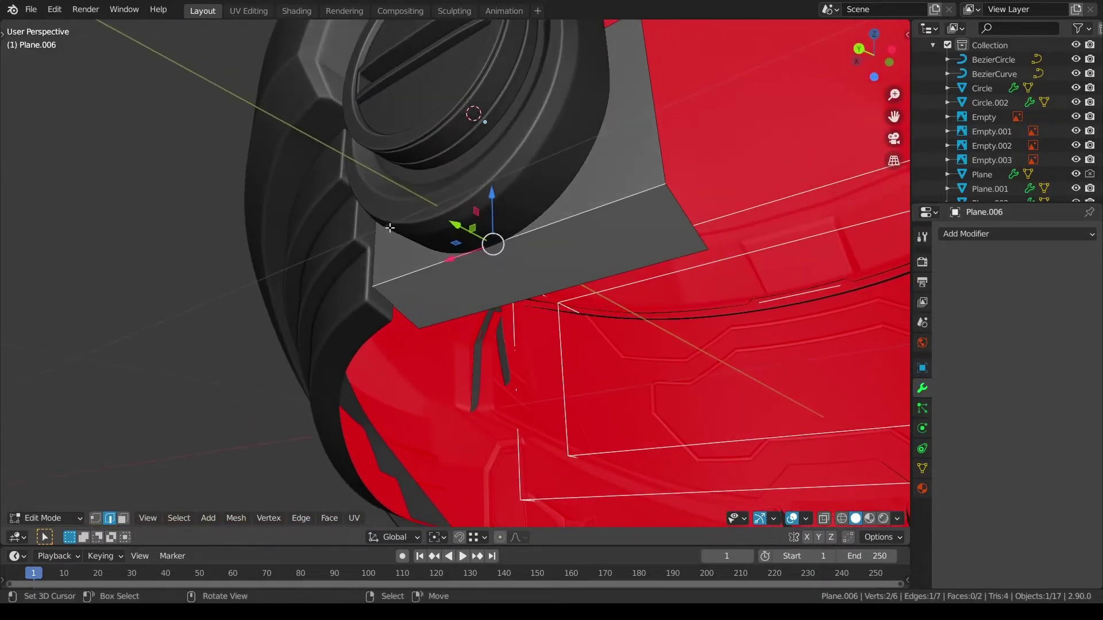
key(ctrl+b)
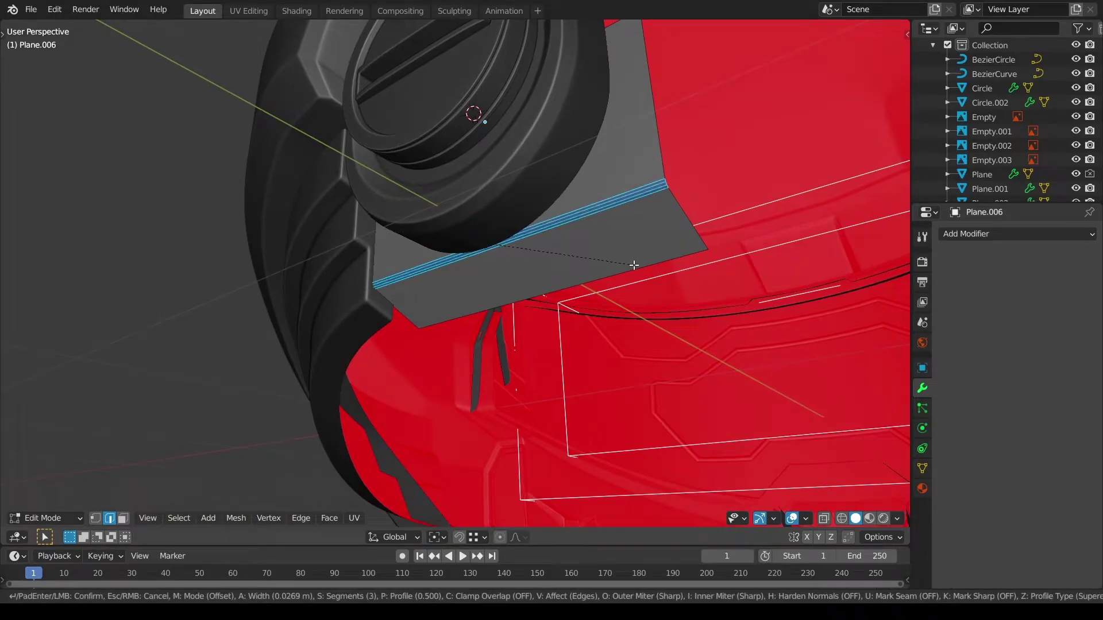
click(630, 277)
Step: Apply the plane's object transform and return to editing its mesh
key(Tab)
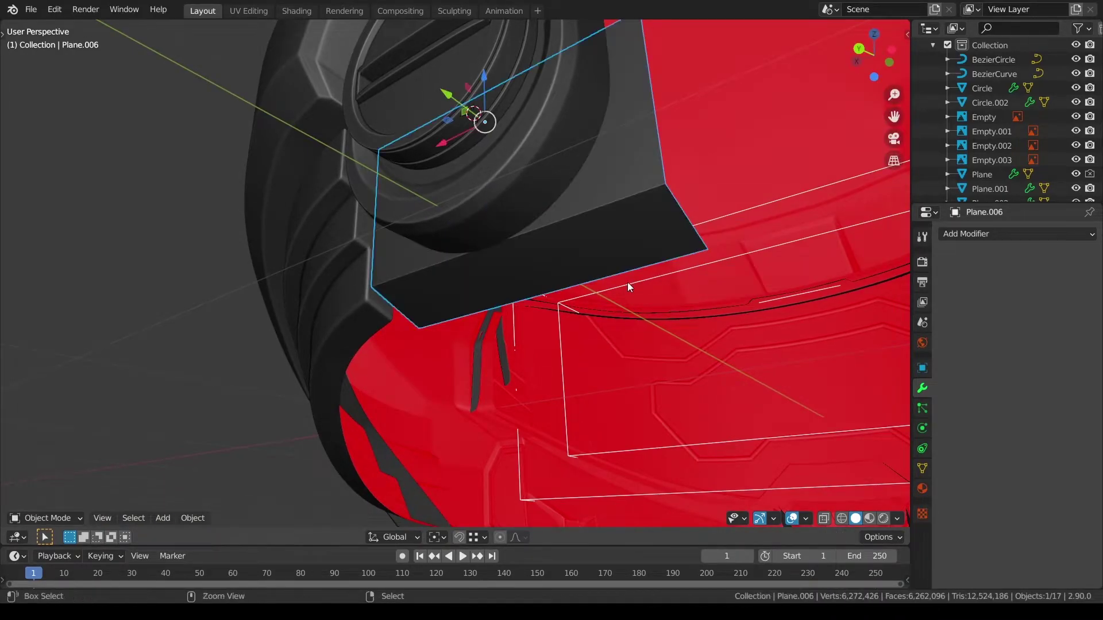
key(ctrl+a)
click(605, 309)
key(Tab)
Step: Bevel the corner edge between the plane's vertical and underside faces with 4 segments and a width of about 0.045 m
key(ctrl+b)
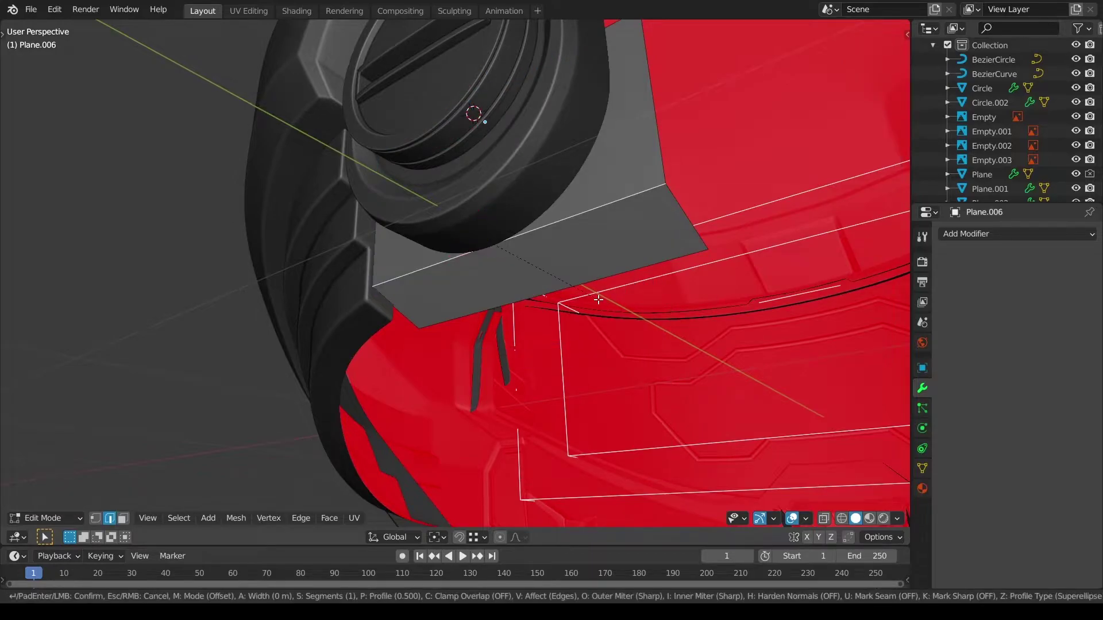
scroll(630, 312, up, 2)
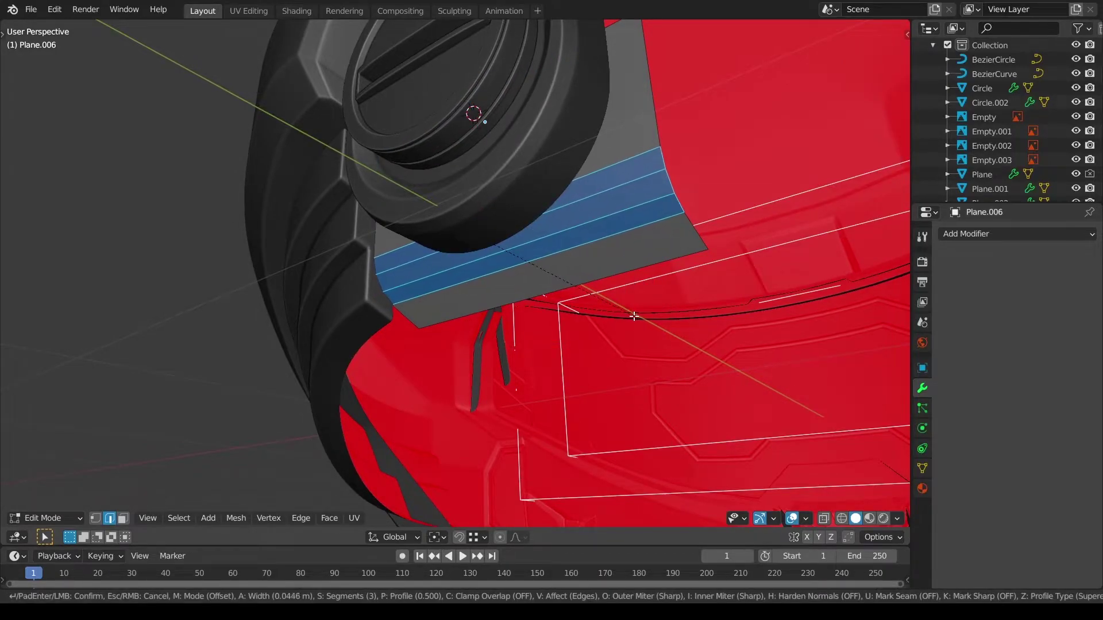
scroll(634, 316, up, 1)
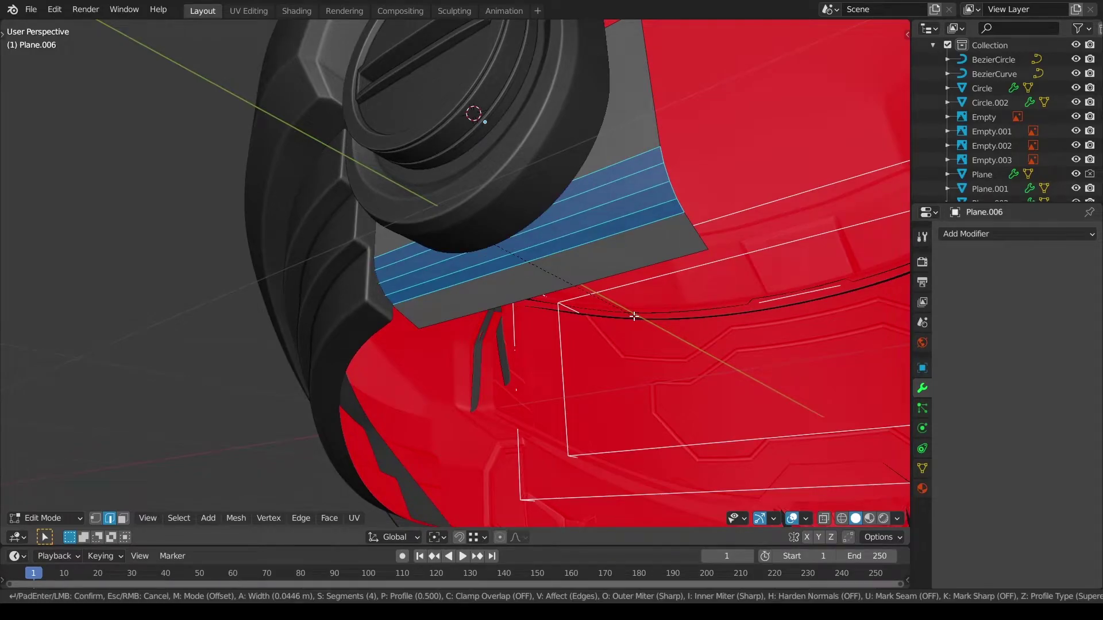
click(634, 316)
key(a)
key(a)
Step: Leave mesh editing and apply Shade Smooth to the bevelled plane
key(Tab)
key(a)
key(a)
middle_drag(338, 301, 497, 295)
click(425, 281)
key(q)
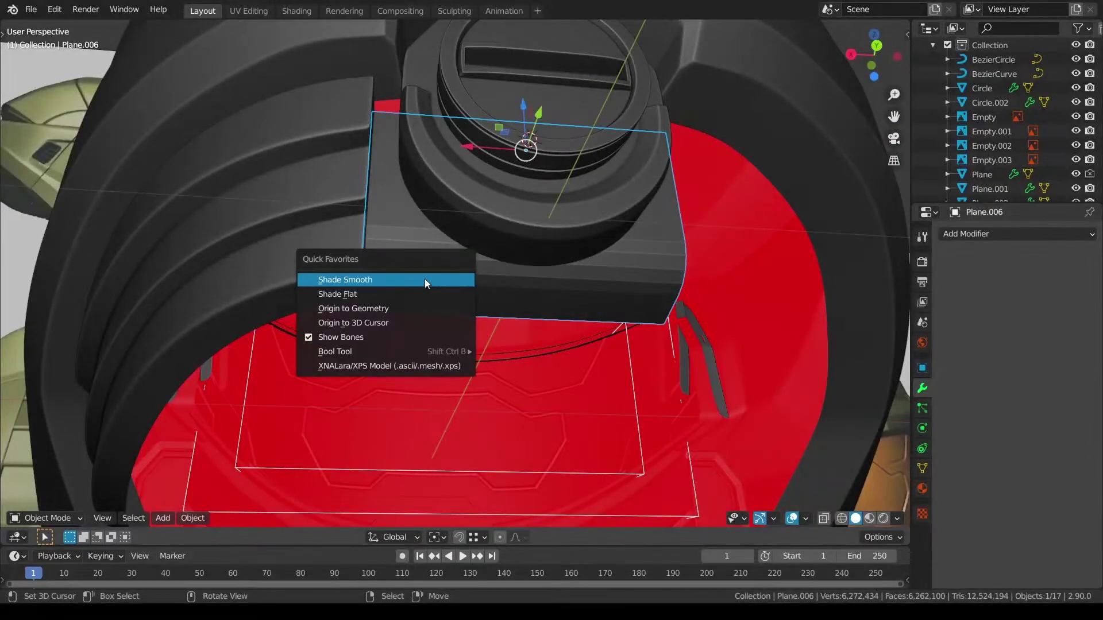
click(425, 280)
middle_drag(426, 284, 432, 309)
Step: Open the helmet shell Plane.001 for editing in vertex mode and select the vertex loop running beside the round cap
key(alt+a)
right_click(378, 112)
key(Tab)
scroll(472, 287, up, 1)
shift+middle_drag(471, 197, 477, 305)
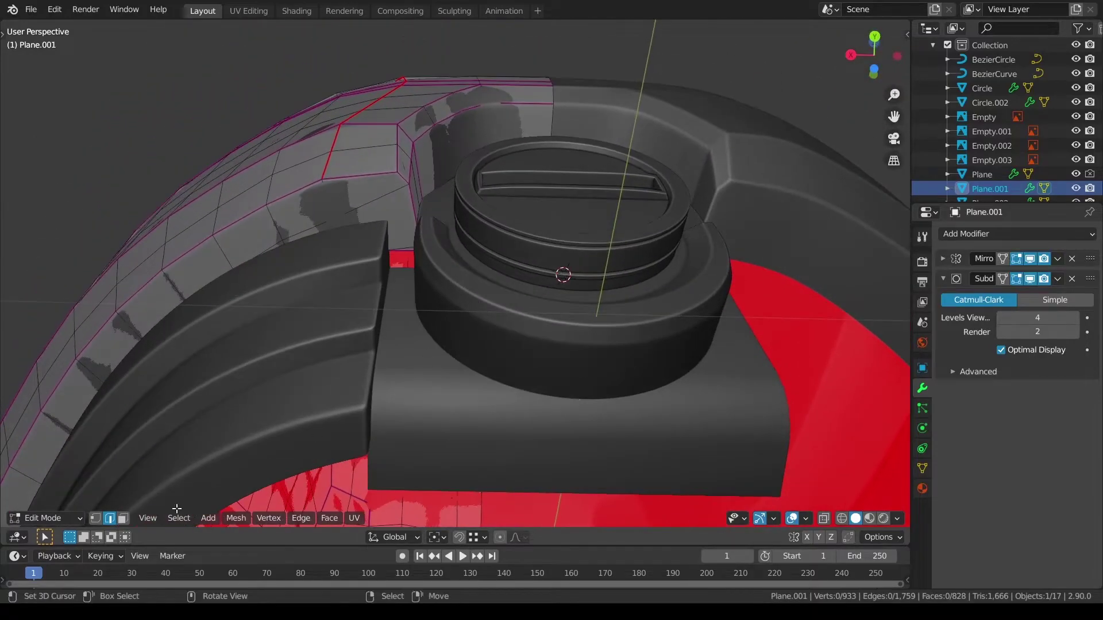
click(94, 519)
middle_drag(322, 443, 439, 318)
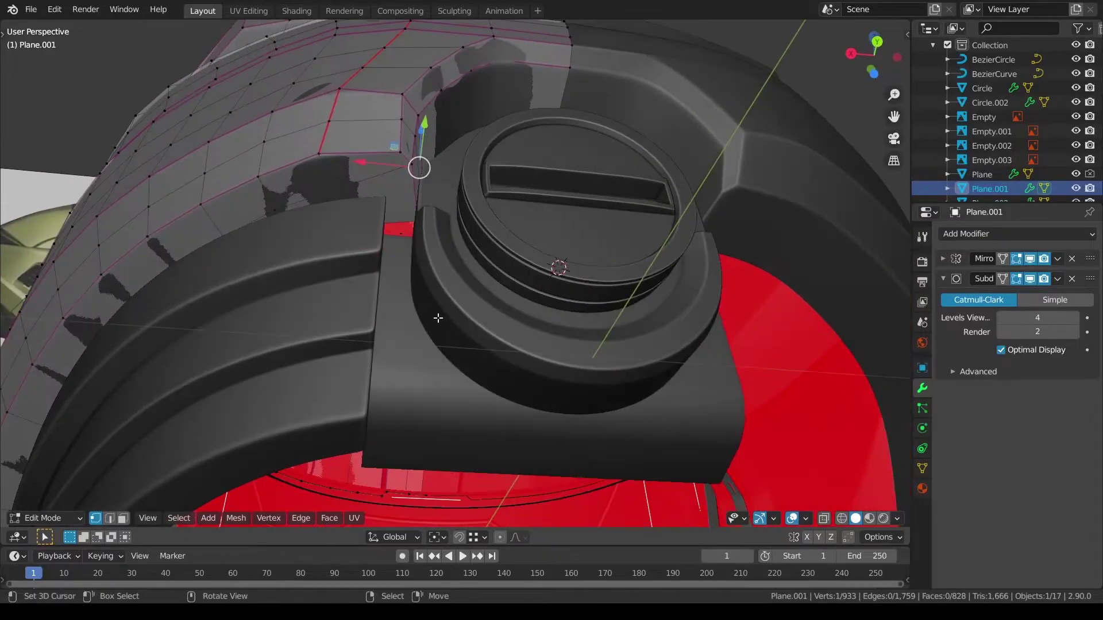
alt+click(404, 233)
middle_drag(405, 234, 450, 293)
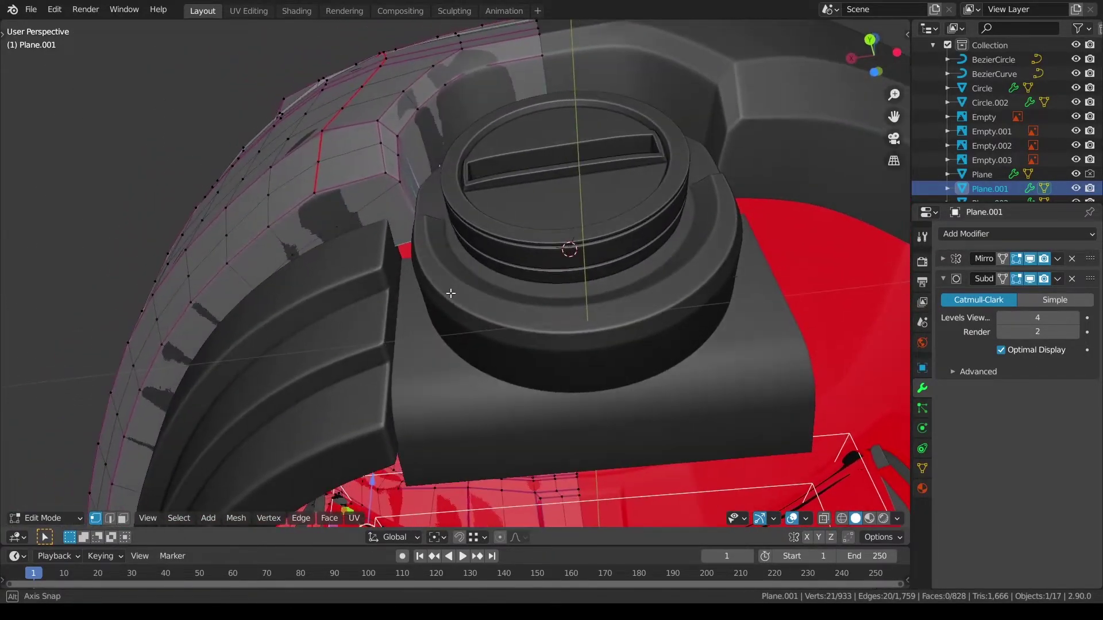
Step: Examine the gap between the ridges, cap and new plane with the viewport overlays hidden, and show the overlays again
click(795, 520)
shift+middle_drag(746, 417, 754, 361)
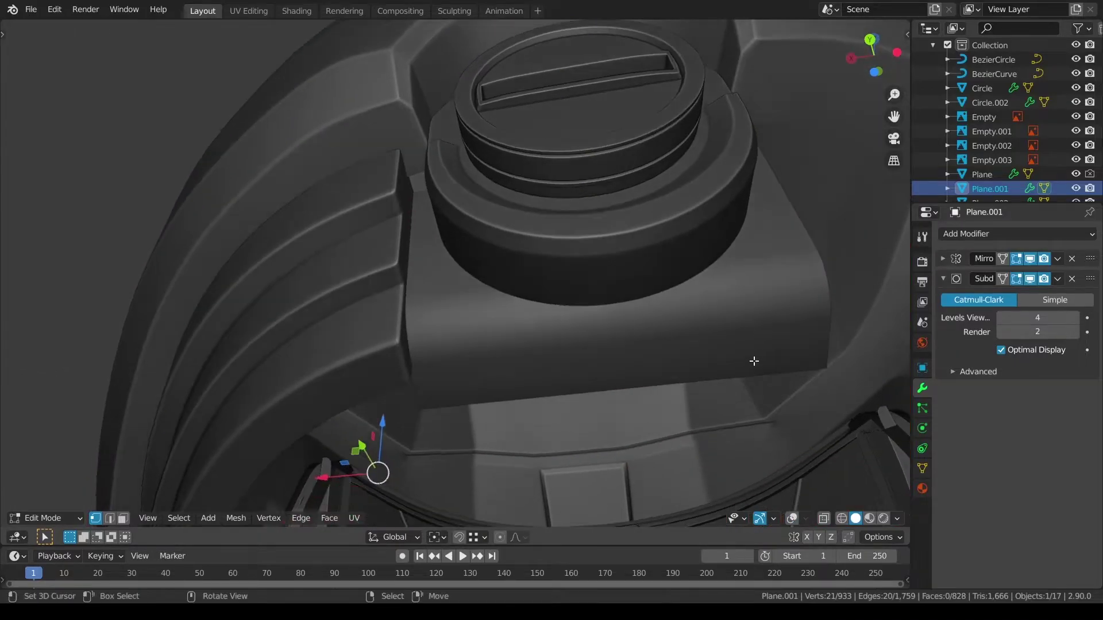
click(790, 521)
scroll(775, 427, down, 1)
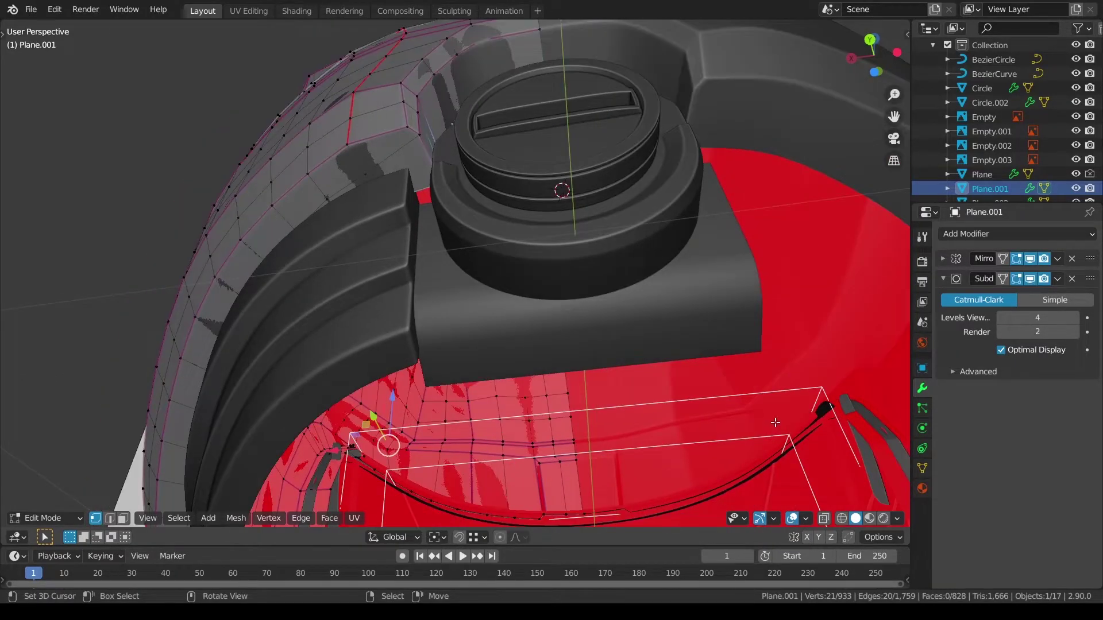
Step: Edge-slide the selected vertex loop beside the round cap with clamping turned off, deselect it and leave mesh editing
key(g)
key(g)
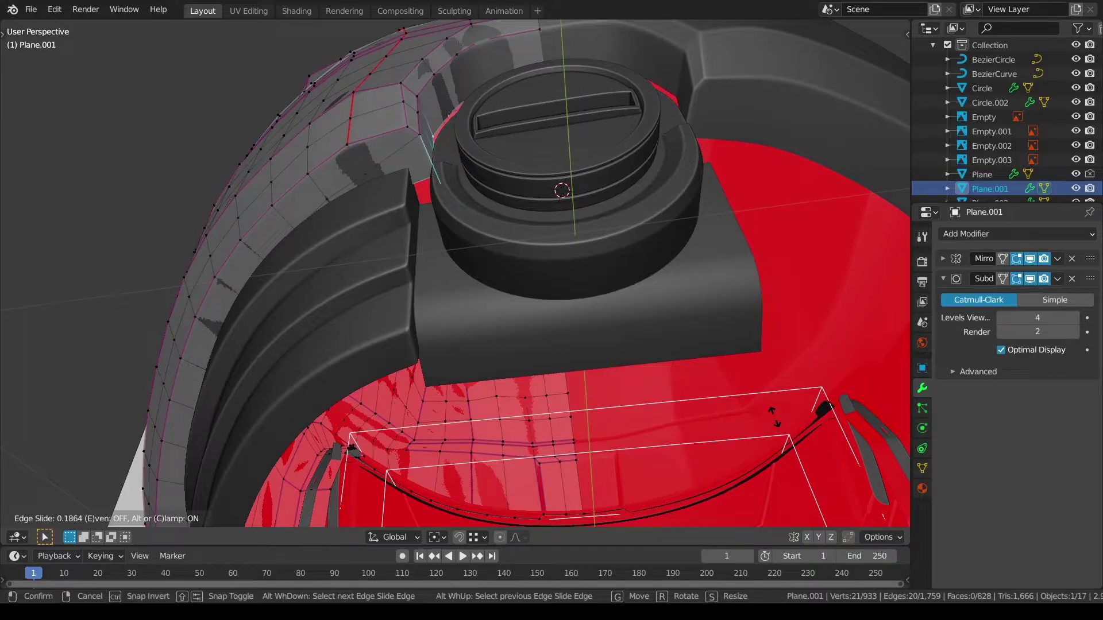
key(c)
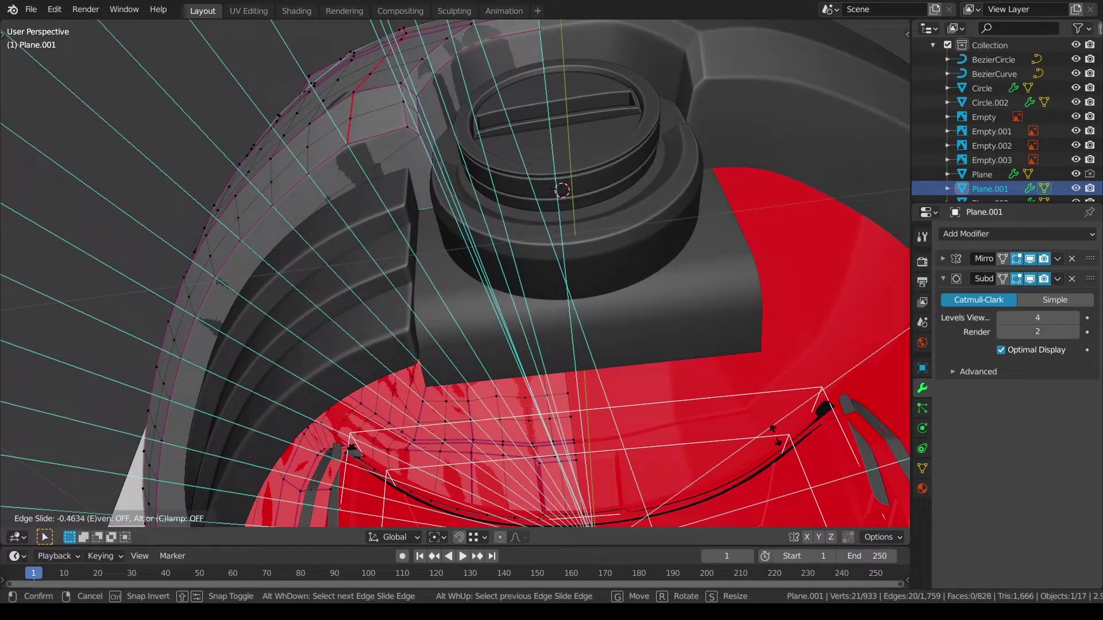
click(776, 439)
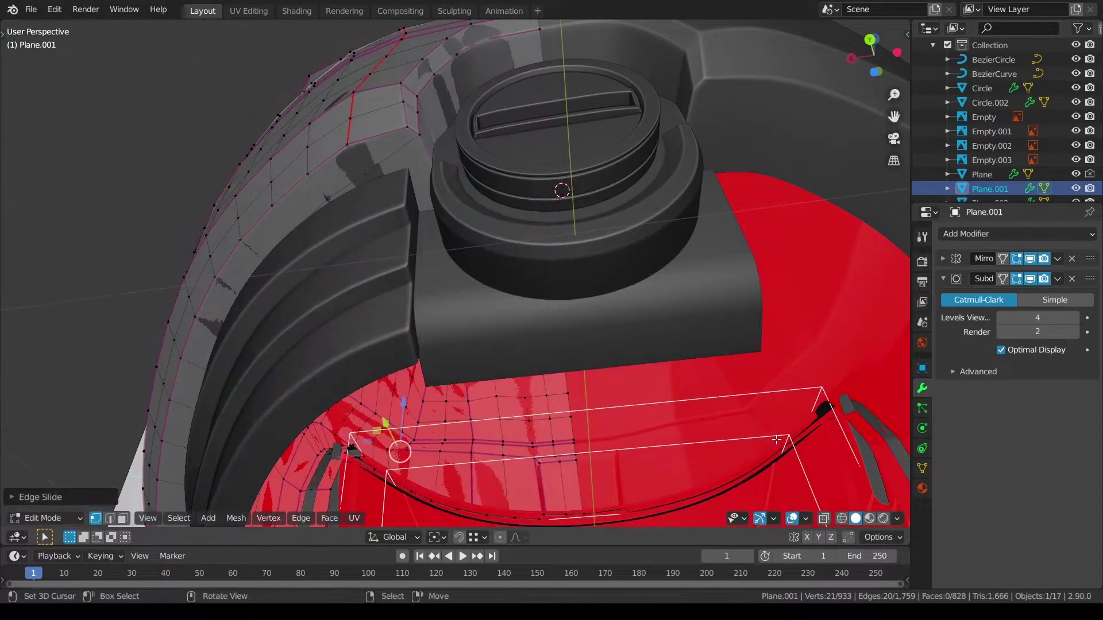
key(a)
key(a)
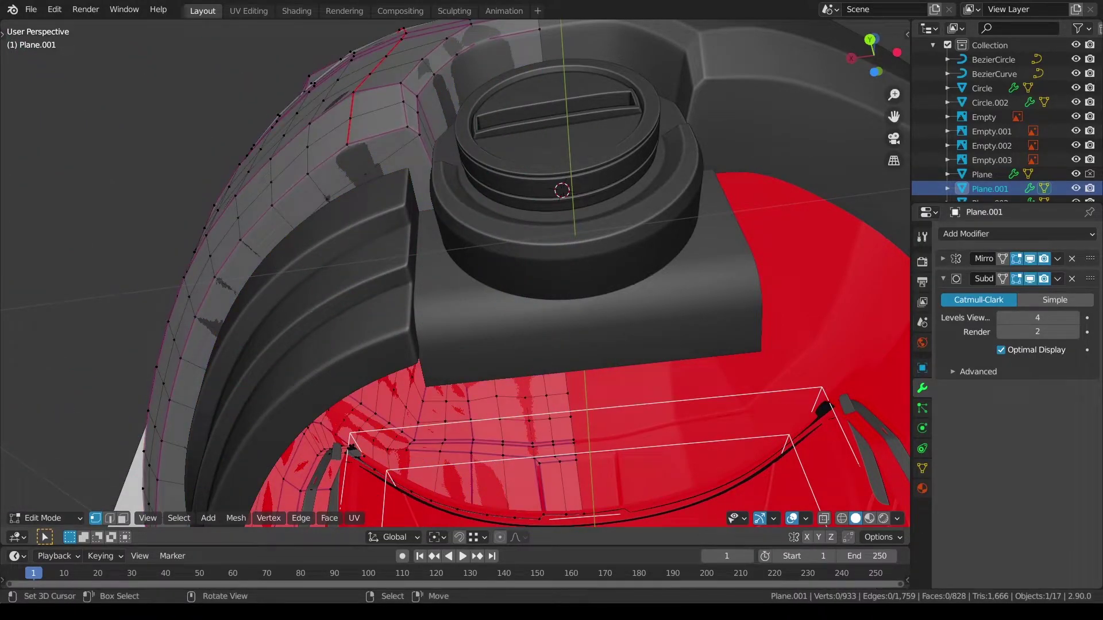
key(ctrl+Tab)
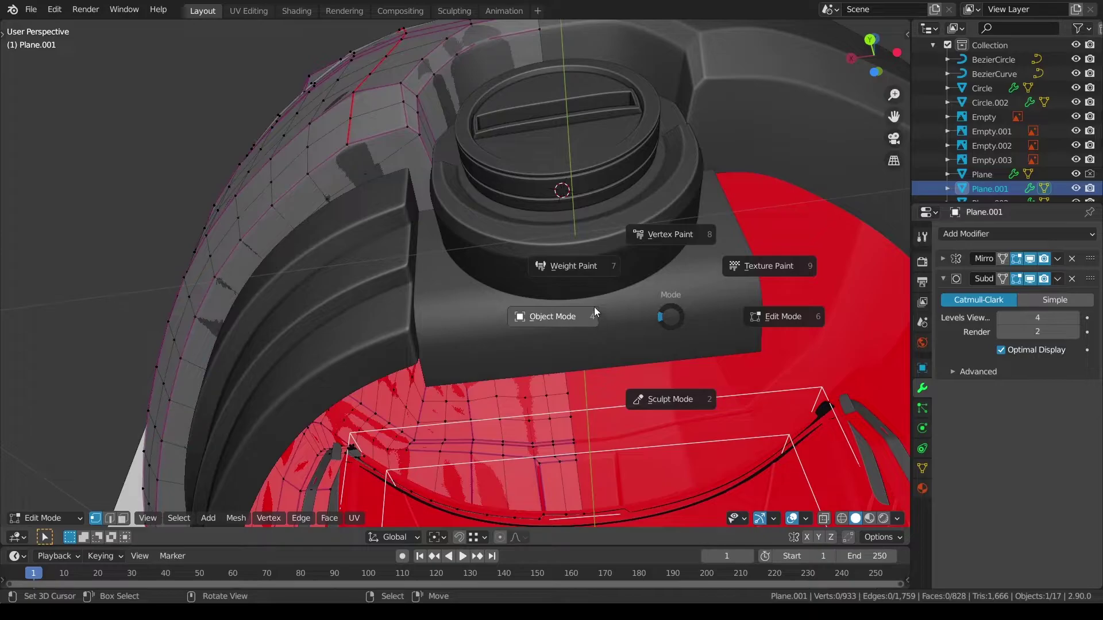
Step: Select the bevelled panel Plane.006 beneath the round cap and move it slightly outward along Y toward the cap
click(582, 339)
middle_drag(581, 339, 423, 304)
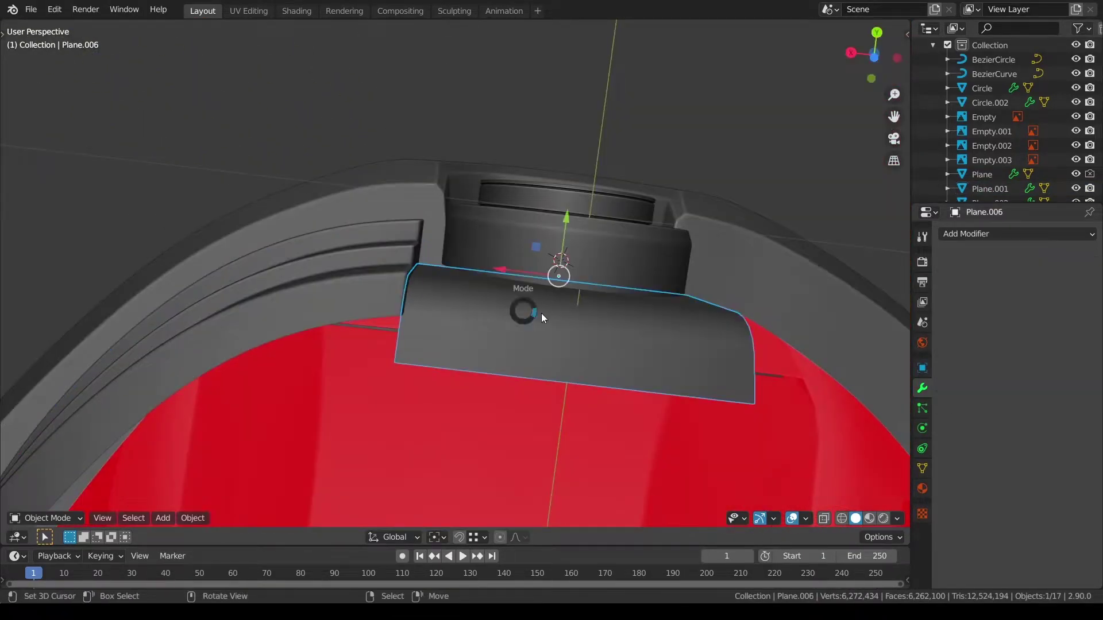
key(Tab)
middle_drag(608, 302, 566, 280)
key(Tab)
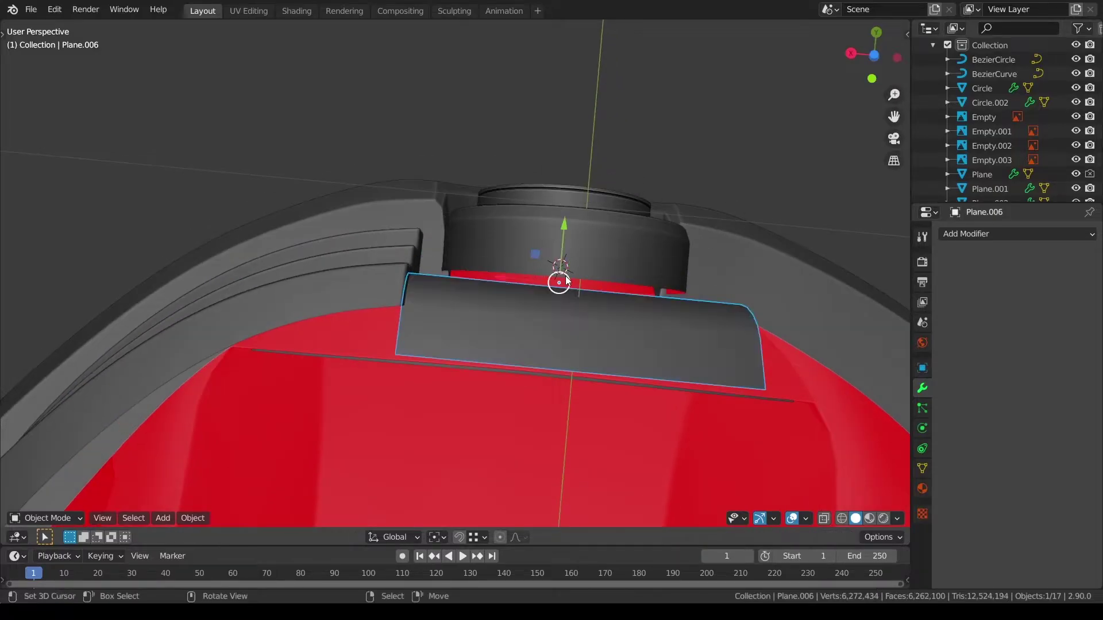
drag(563, 232, 564, 214)
mouse_move(564, 218)
middle_down()
mouse_move(579, 277)
mouse_move(677, 302)
mouse_move(618, 310)
mouse_move(797, 367)
mouse_move(825, 444)
mouse_move(3, 369)
mouse_move(69, 367)
middle_up()
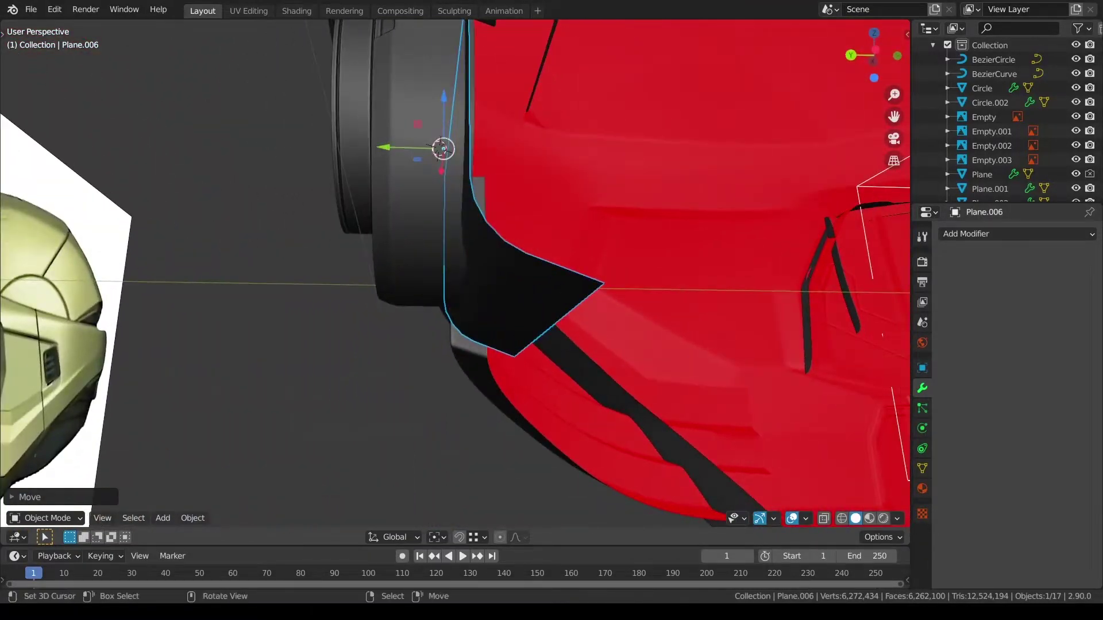
Step: Compare the panel with the back reference in wireframe, and open the stepped ridge mesh Plane.005 for editing
key(ctrl+KP_1)
key(z)
click(426, 342)
scroll(521, 357, down, 1)
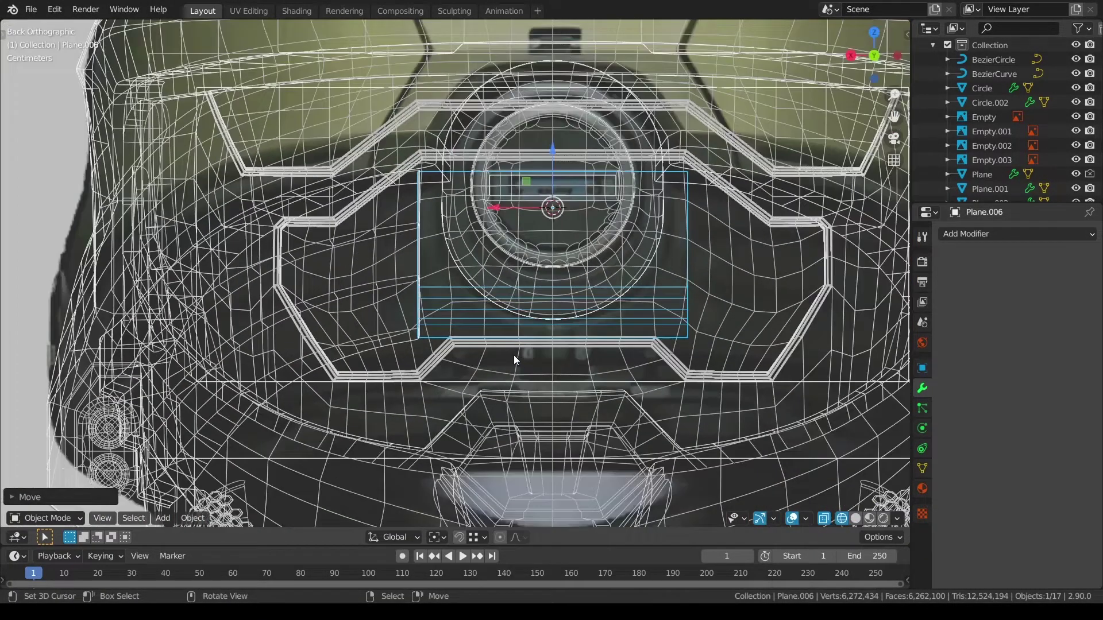
key(shift+z)
click(405, 333)
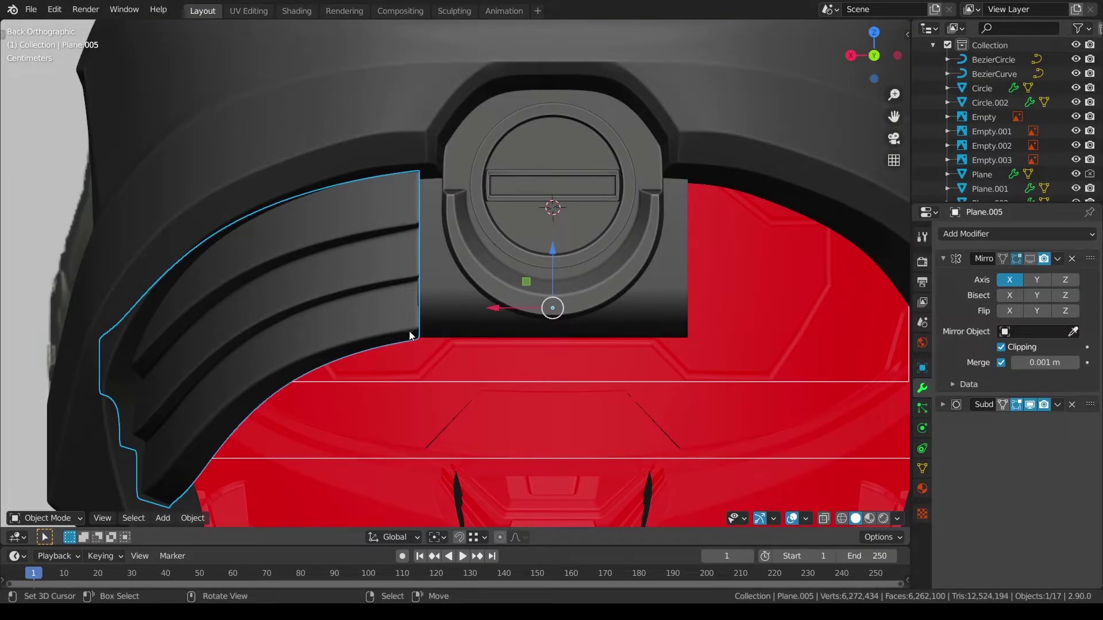
key(Tab)
Step: Select the three face loops running along the undersides of the ridge steps, and return to the back view
shift+middle_drag(511, 332, 524, 300)
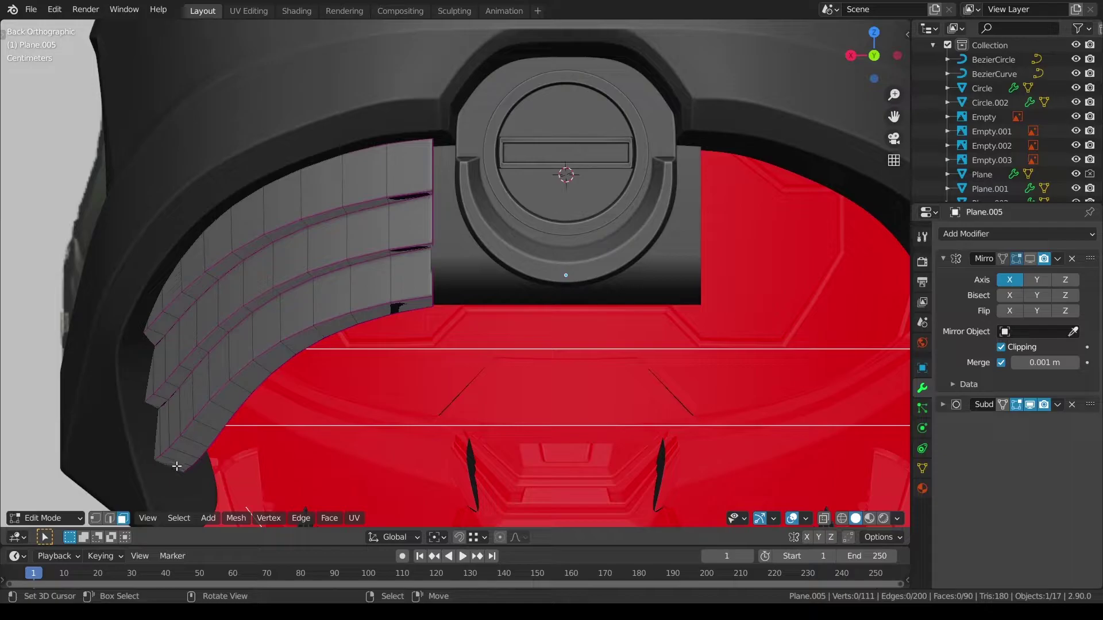
middle_drag(172, 468, 390, 252)
alt+click(401, 274)
alt+shift+click(390, 252)
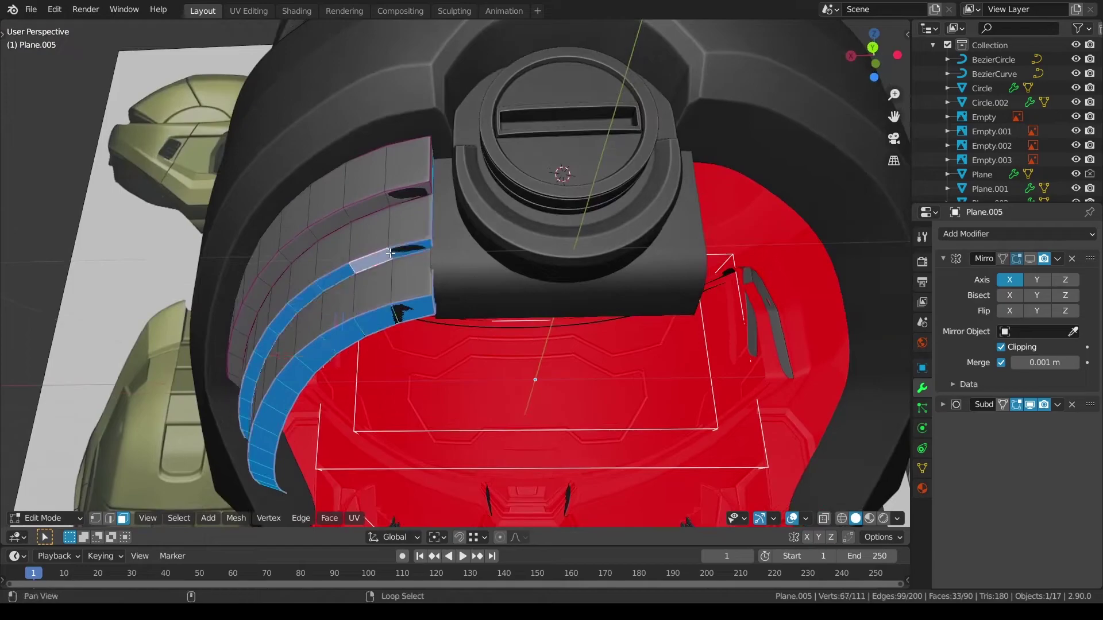
alt+shift+click(389, 202)
key(ctrl+KP_1)
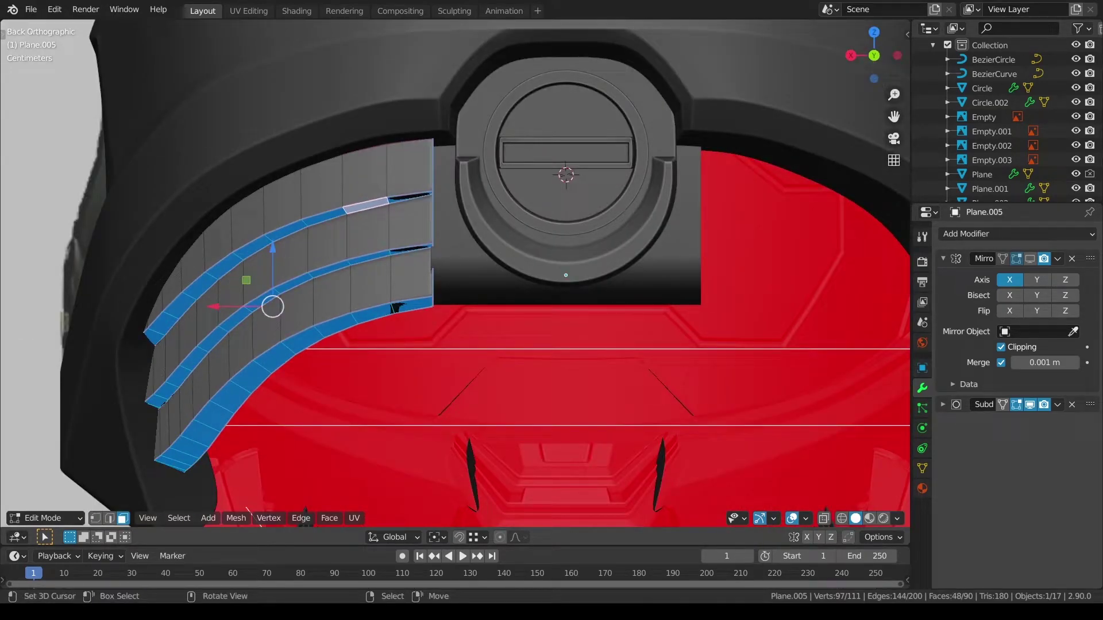
click(394, 537)
drag(272, 244, 272, 251)
key(ctrl+z)
Step: Remove the upper ridge's end faces beside the round cap from the selection with Circle Select in wireframe
key(shift+z)
middle_drag(369, 239, 356, 217)
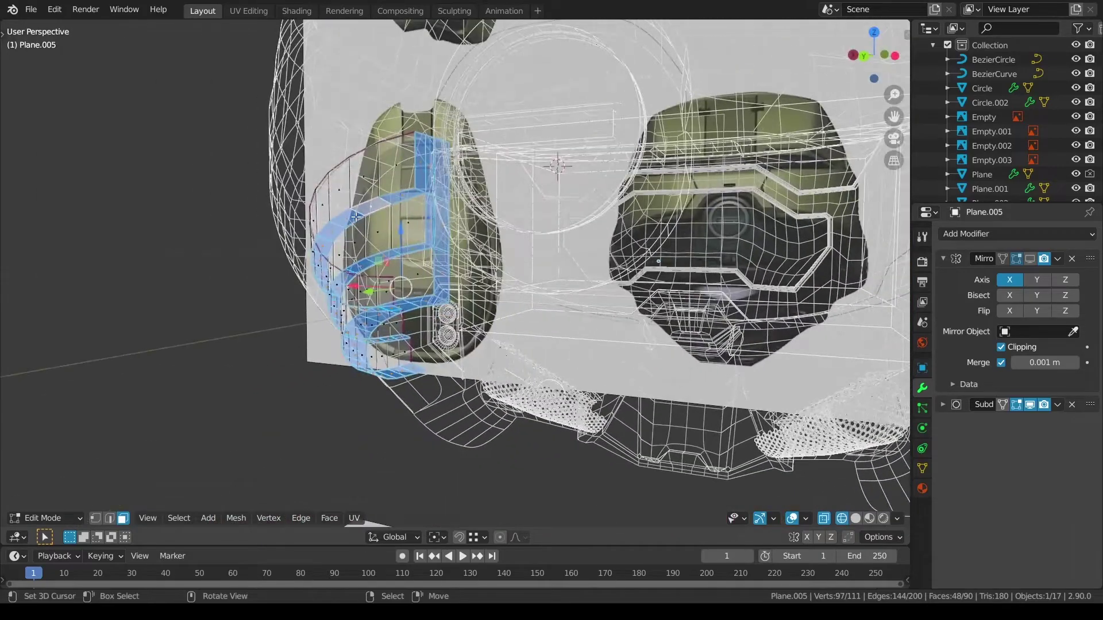
key(c)
middle_drag(441, 171, 420, 161)
right_click(504, 173)
click(527, 224)
key(KP_1)
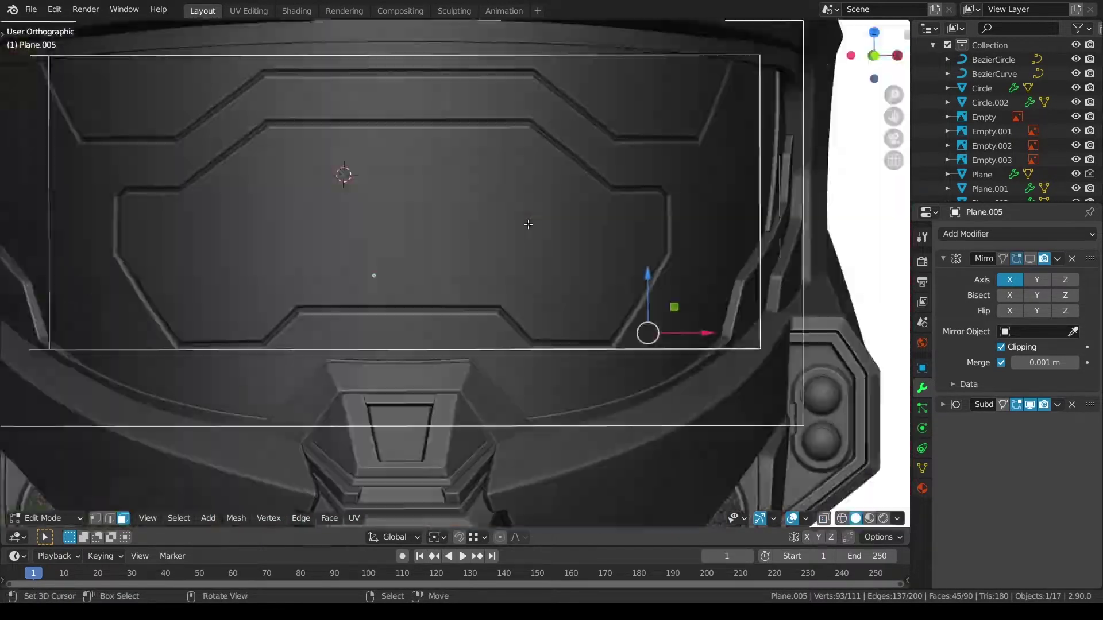
key(ctrl+KP_1)
Step: Remove the remaining ridge end faces from the selection and lower the selected step undersides slightly along Z
middle_drag(391, 231, 336, 217)
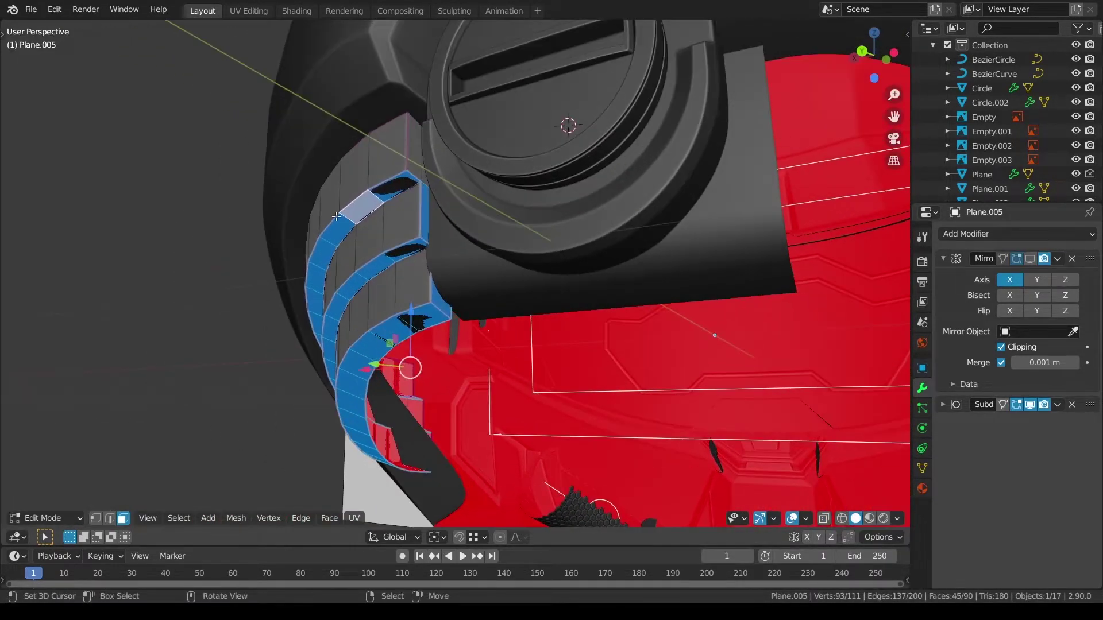
key(shift+z)
key(c)
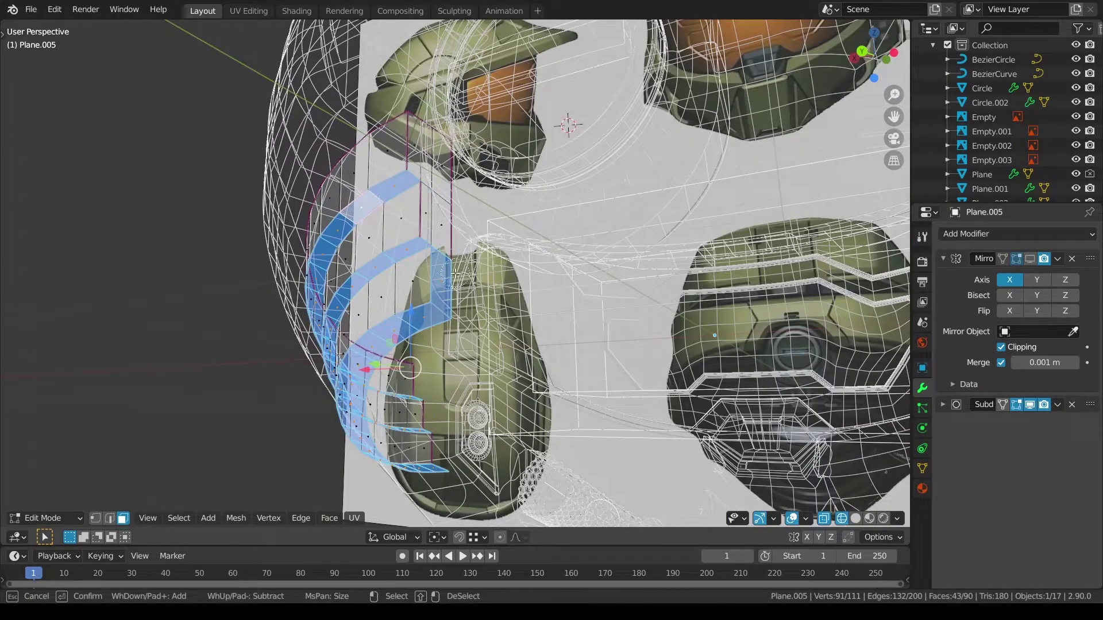
middle_click(453, 275)
right_click(453, 275)
key(shift+z)
key(ctrl+KP_1)
scroll(370, 315, up, 1)
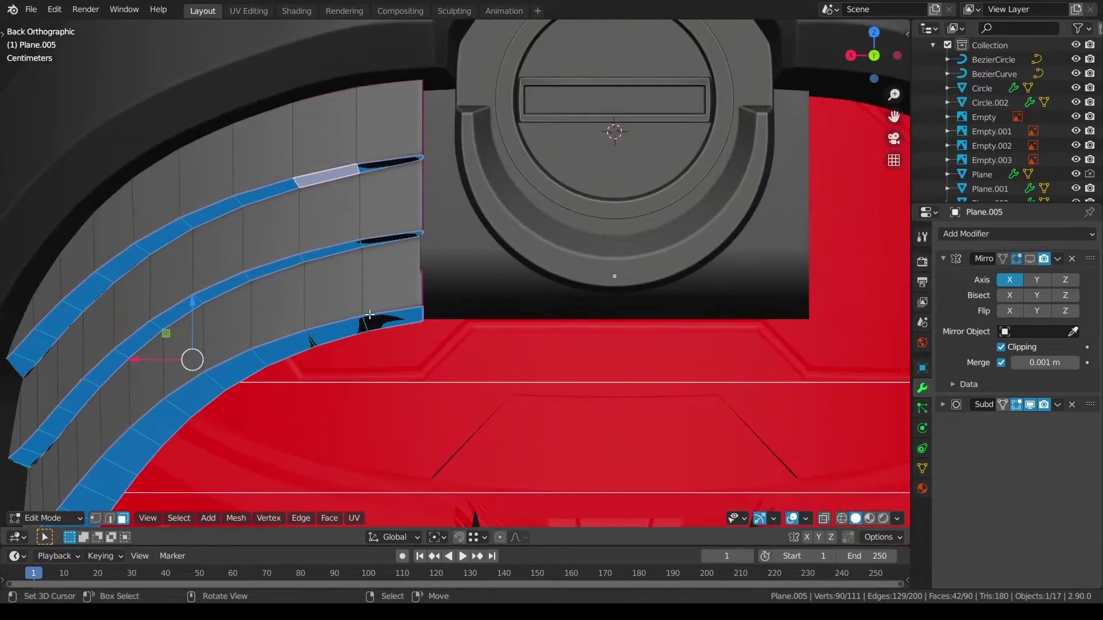
drag(196, 303, 195, 313)
scroll(196, 313, down, 2)
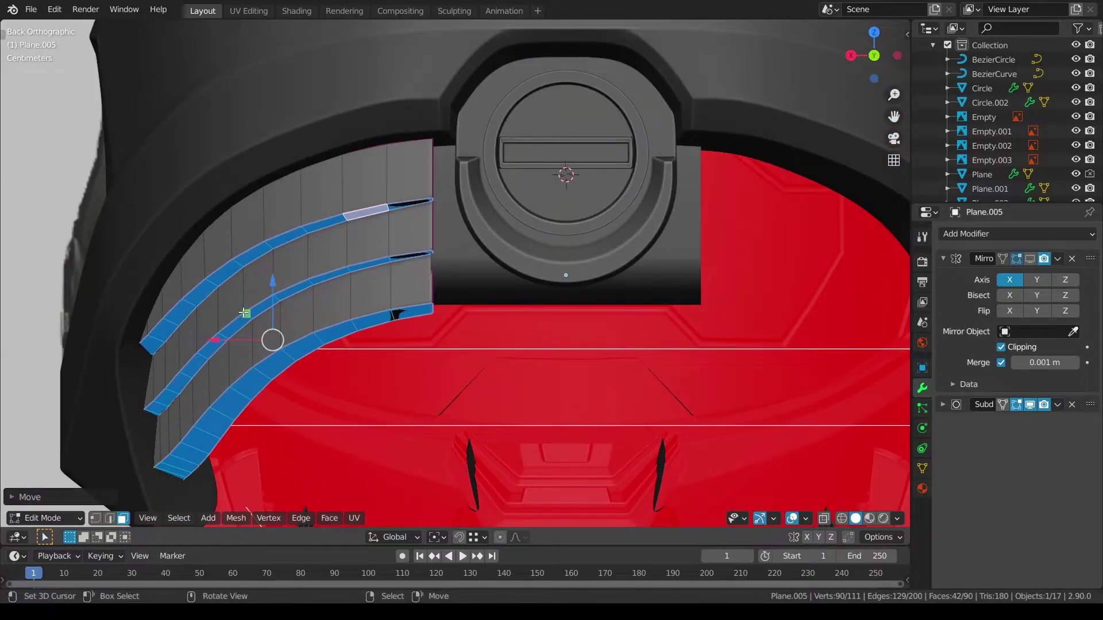
Step: Select only the end faces of the ridges that meet the bevelled panel and round cap
middle_drag(464, 267, 461, 152)
middle_drag(385, 348, 456, 283)
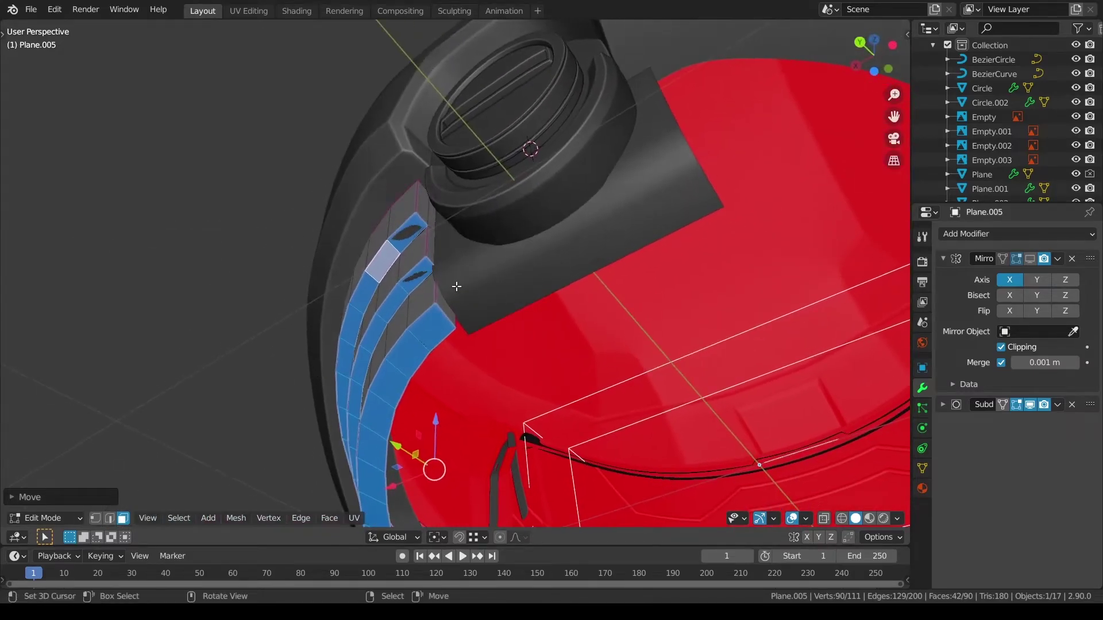
click(448, 299)
key(shift+z)
ctrl+right_click(446, 225)
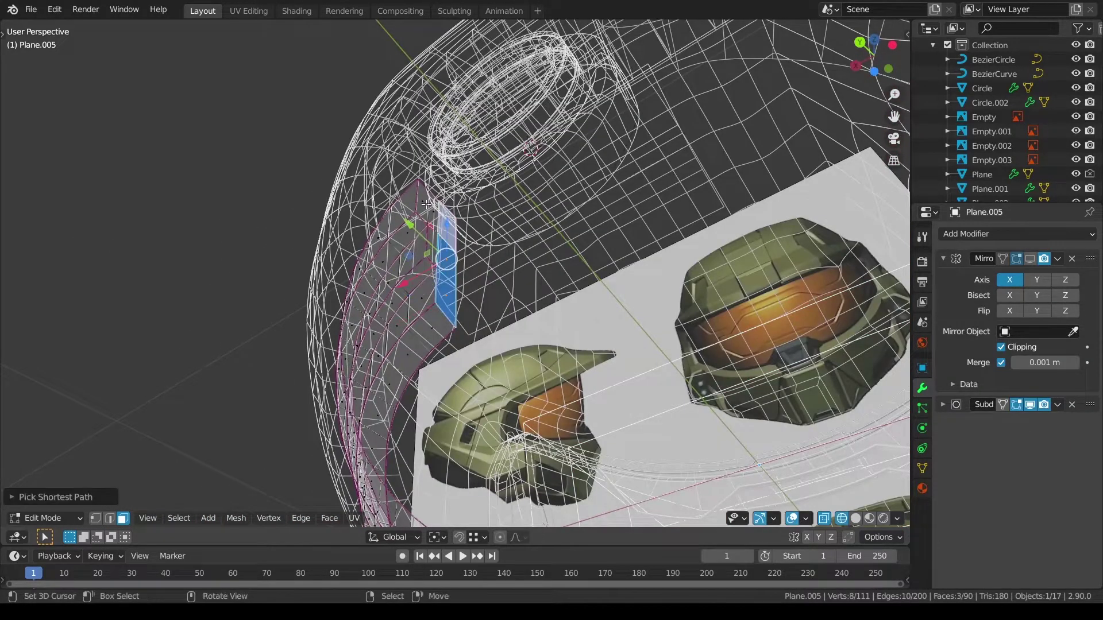
shift+right_click(424, 202)
shift+right_click(432, 244)
key(alt+z)
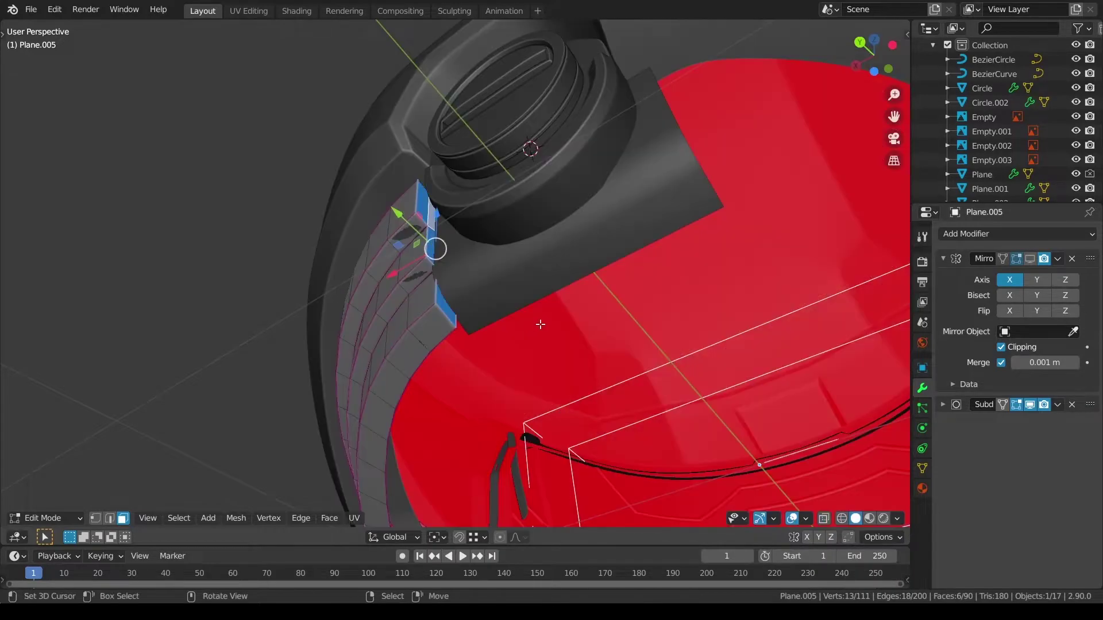
Step: Move the ridge end faces about 0.024 m along Y with smooth proportional editing at a size of 0.39
mouse_move(541, 320)
middle_down()
mouse_move(554, 295)
mouse_move(596, 278)
mouse_move(594, 267)
middle_up()
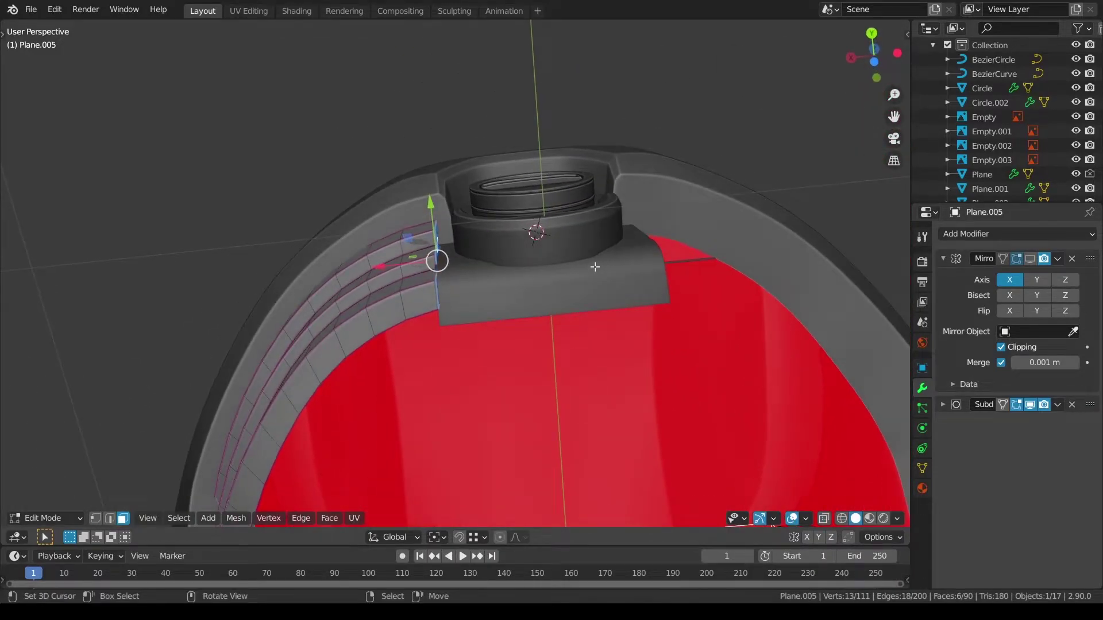
key(g)
key(y)
scroll(598, 264, up, 5)
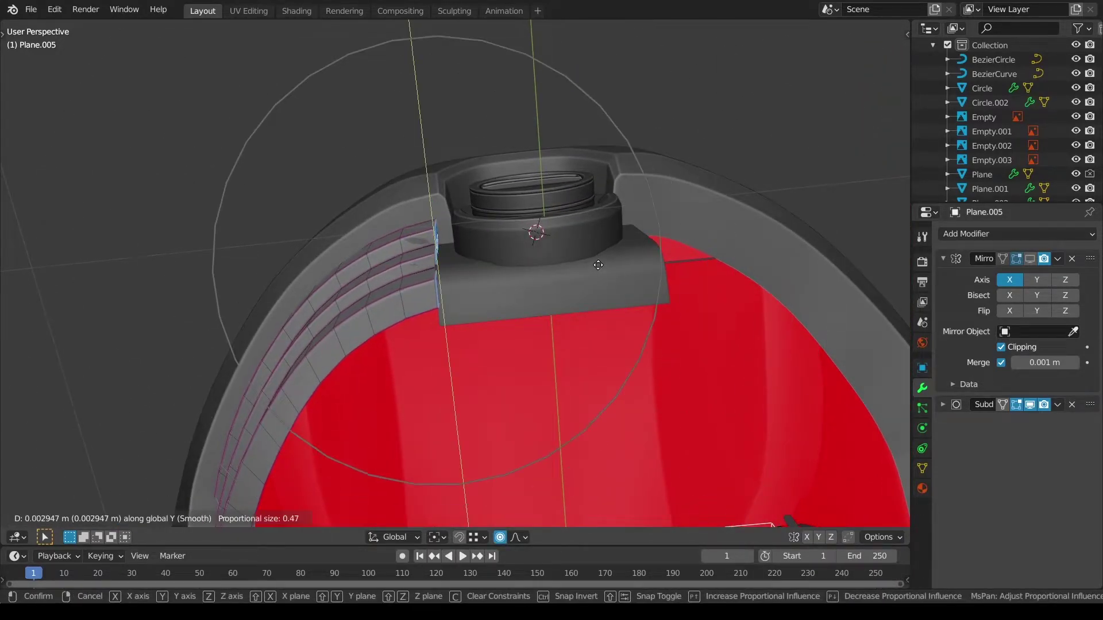
scroll(600, 257, up, 1)
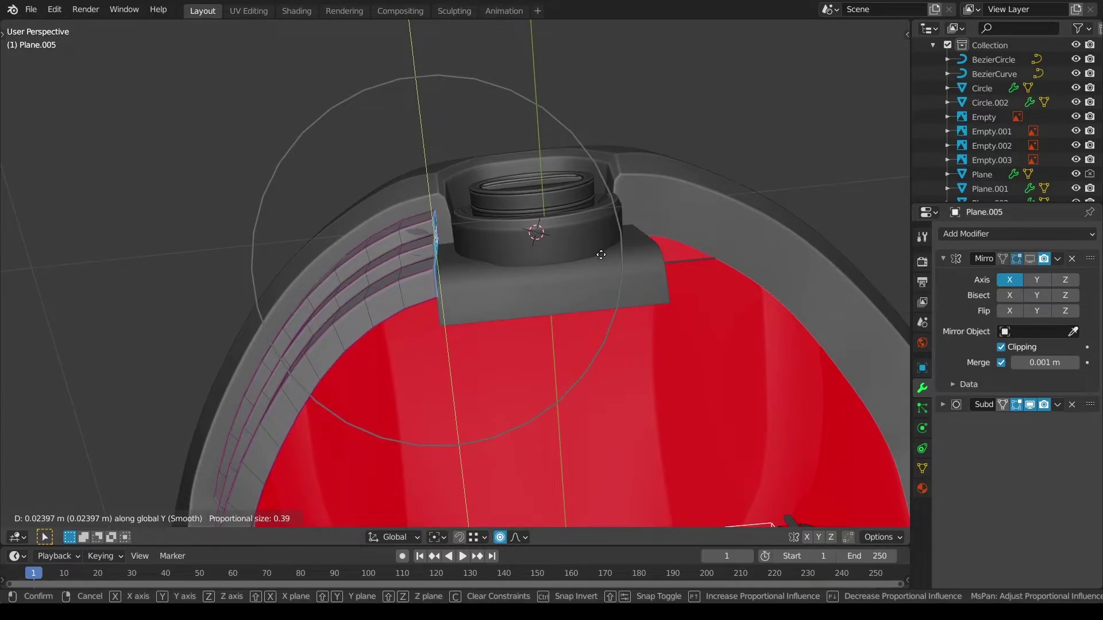
click(601, 255)
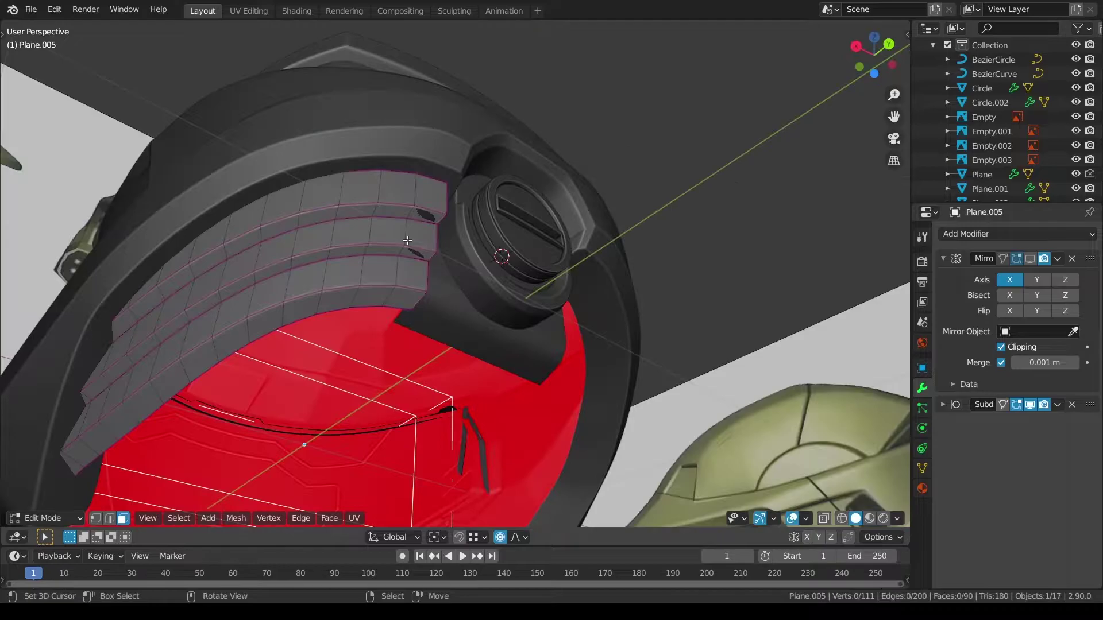
Step: Select the outer face strips of the middle and lower ridges and Shrink/Fatten them outward about 0.016 with proportional editing off
click(425, 235)
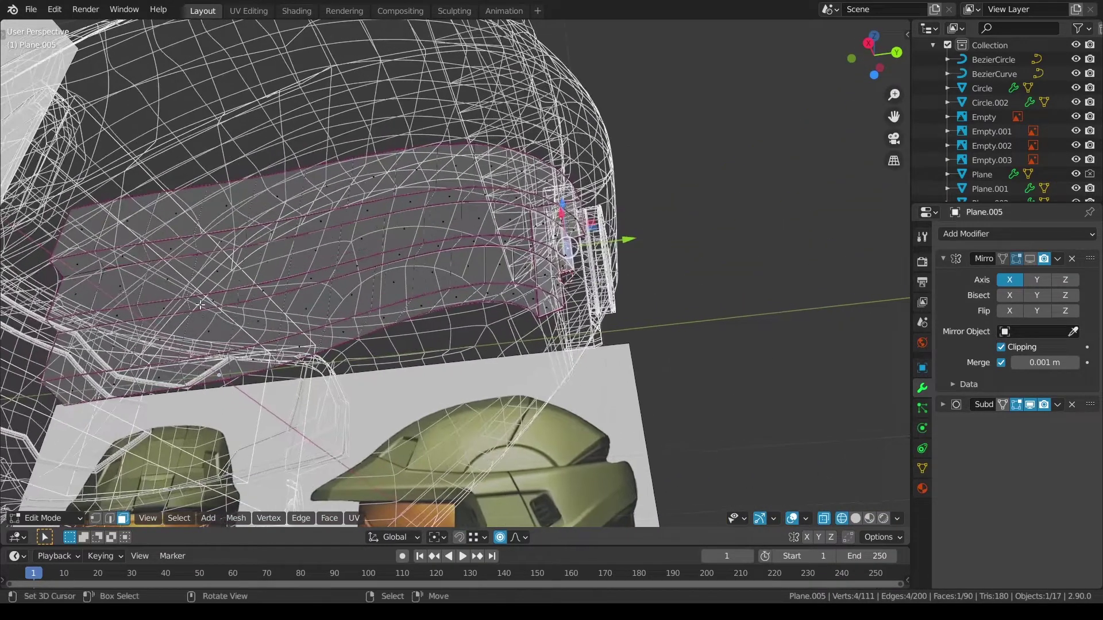
ctrl+click(75, 295)
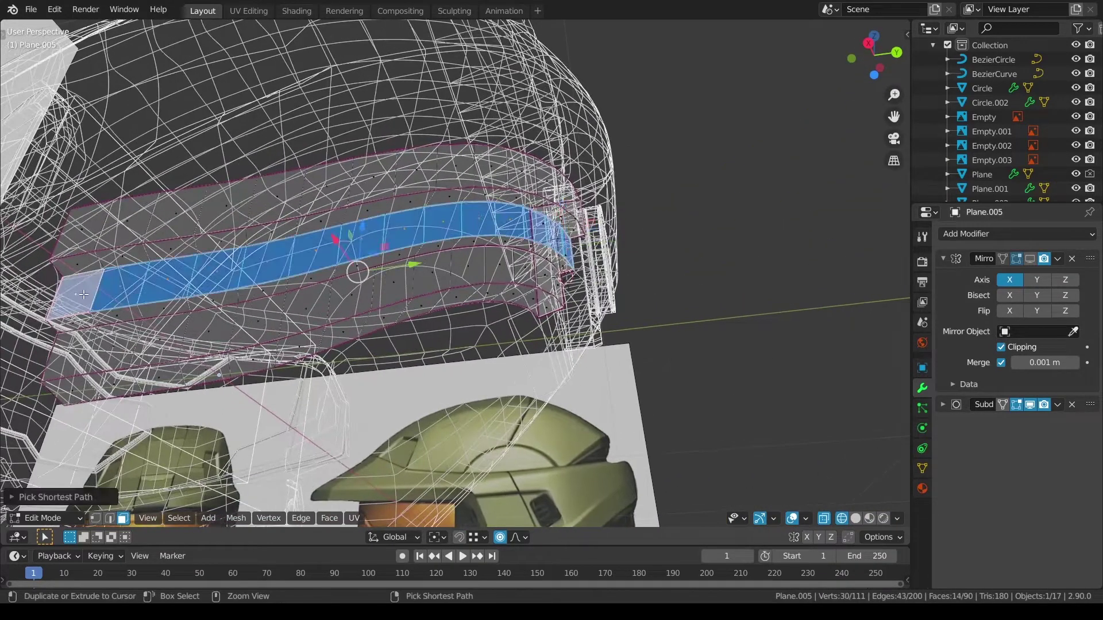
shift+click(75, 363)
middle_drag(75, 362, 547, 326)
key(shift+z)
ctrl+click(454, 260)
middle_drag(455, 261, 571, 253)
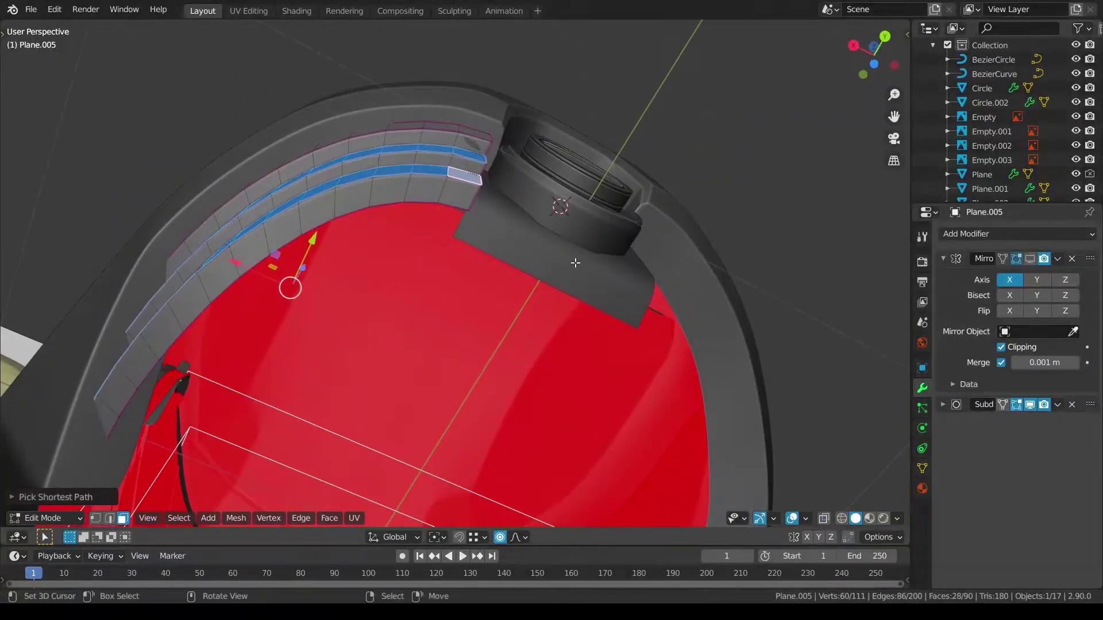
key(o)
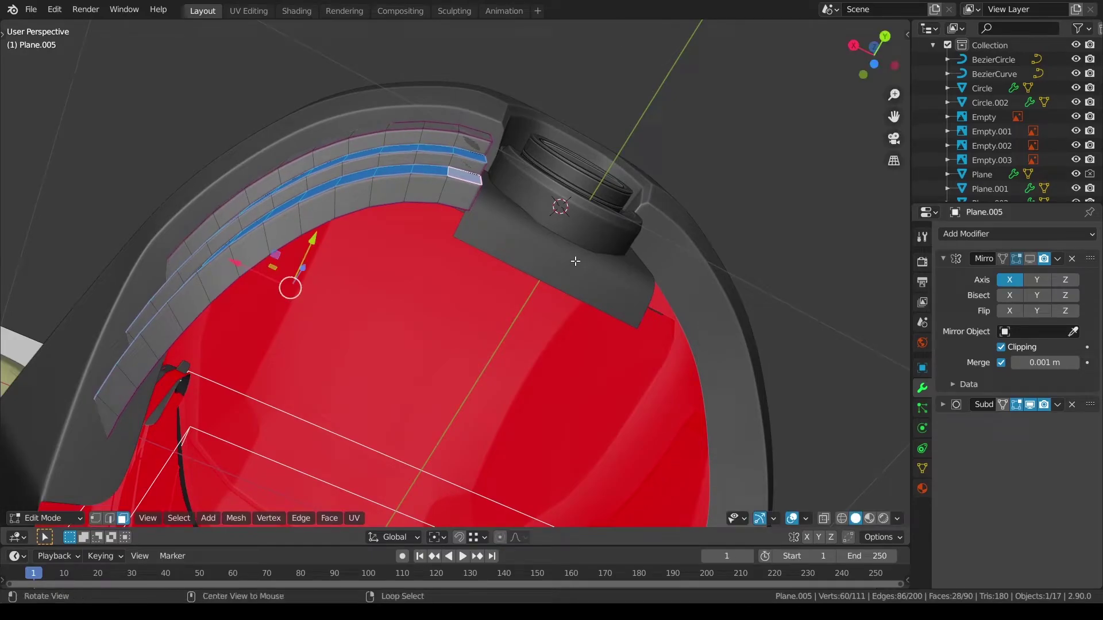
key(alt+s)
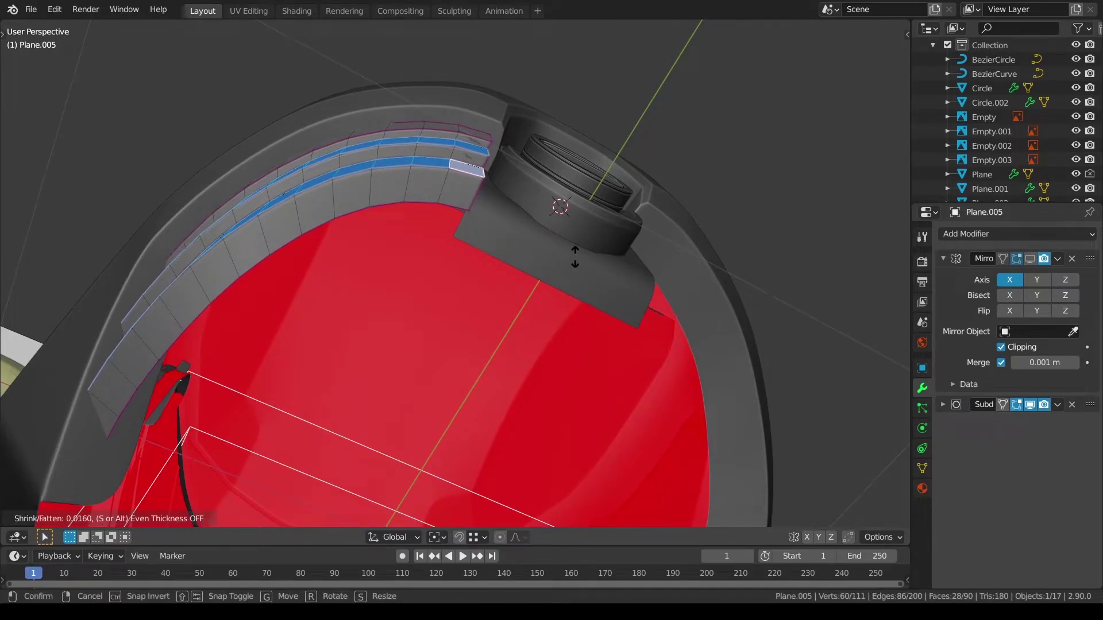
click(575, 256)
middle_drag(575, 256, 551, 247)
key(alt+a)
Step: Select only the middle ridge's outer face strip and Shrink/Fatten it outward about 0.013
click(457, 162)
middle_drag(458, 162, 363, 271)
key(alt+z)
ctrl+click(69, 311)
key(alt+z)
middle_drag(453, 302, 413, 280)
key(alt+s)
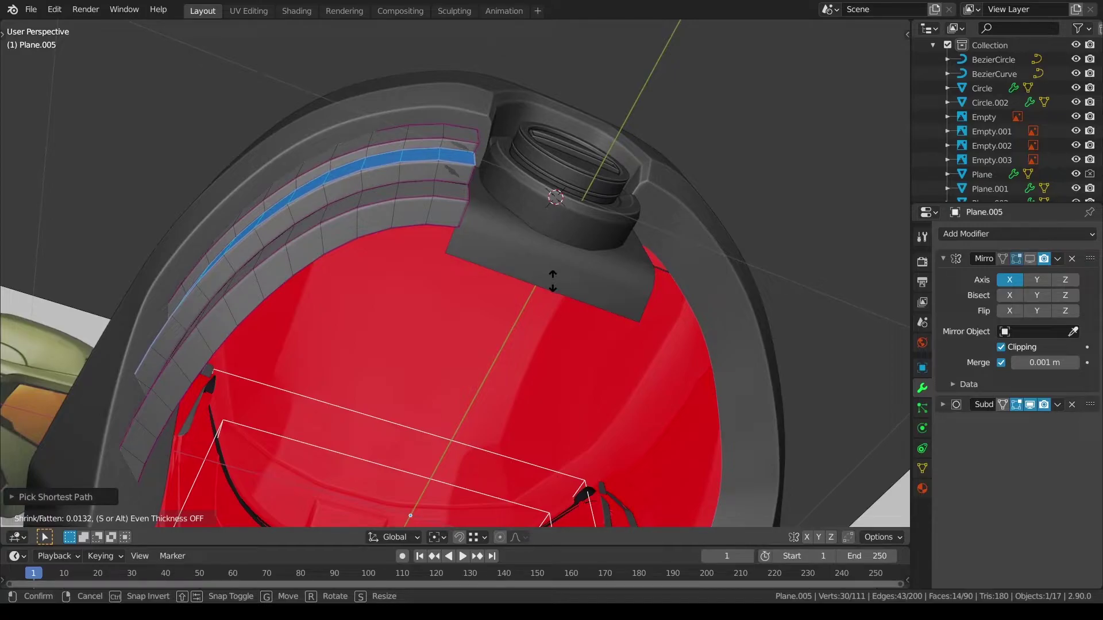
click(553, 281)
key(alt+a)
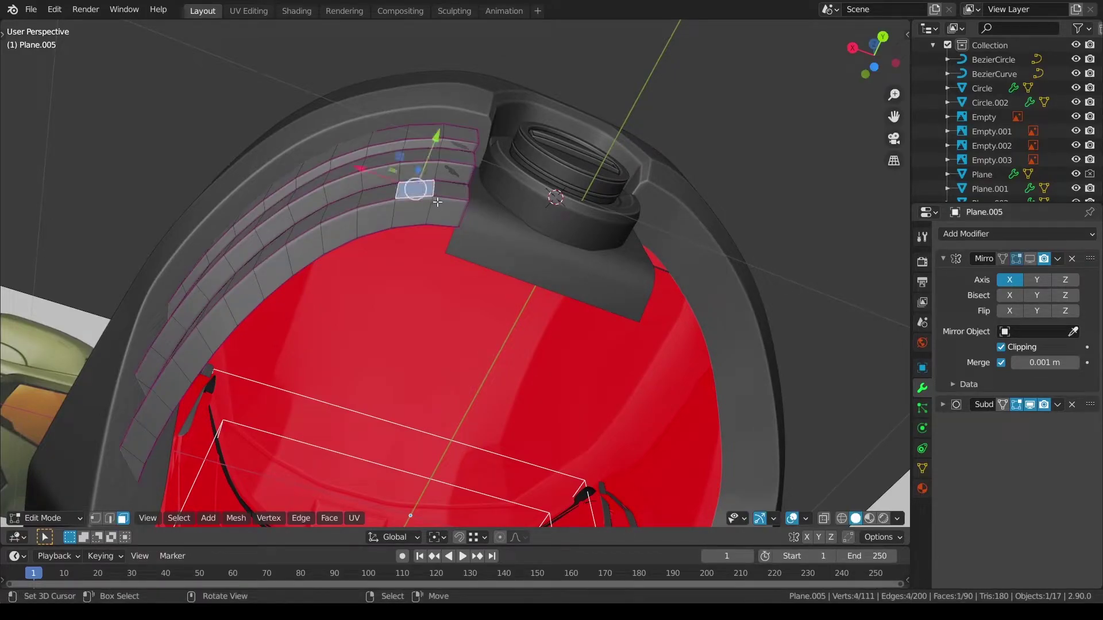
Step: Select the lower ridge's outer face strip and Shrink/Fatten it outward about 0.019
middle_drag(438, 203, 195, 339)
key(alt+z)
ctrl+click(540, 343)
key(alt+z)
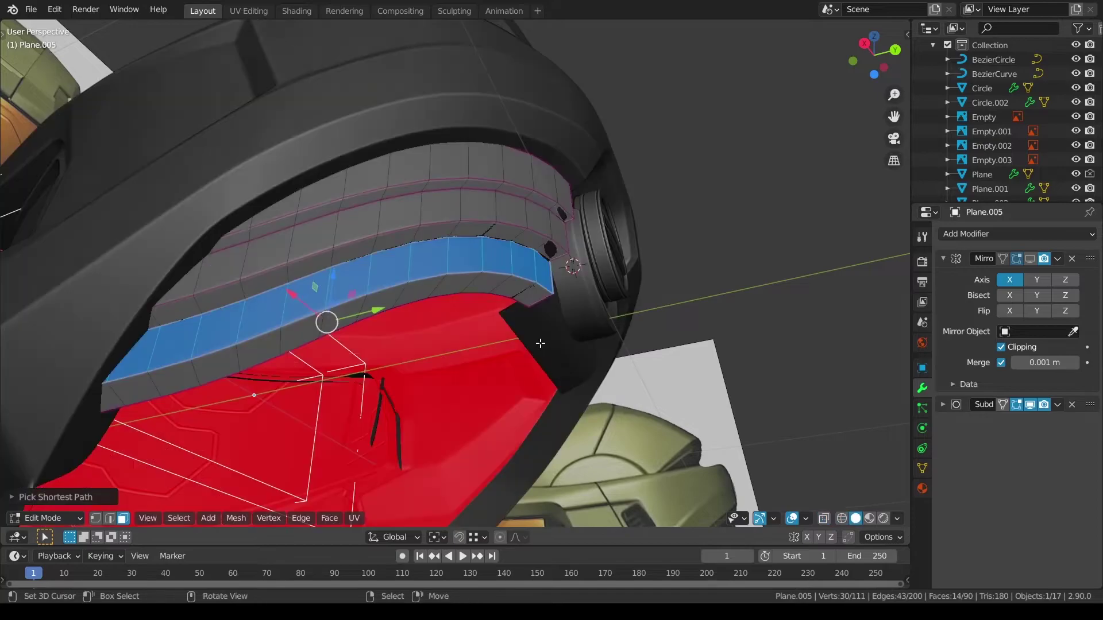
middle_drag(540, 343, 525, 335)
key(alt+s)
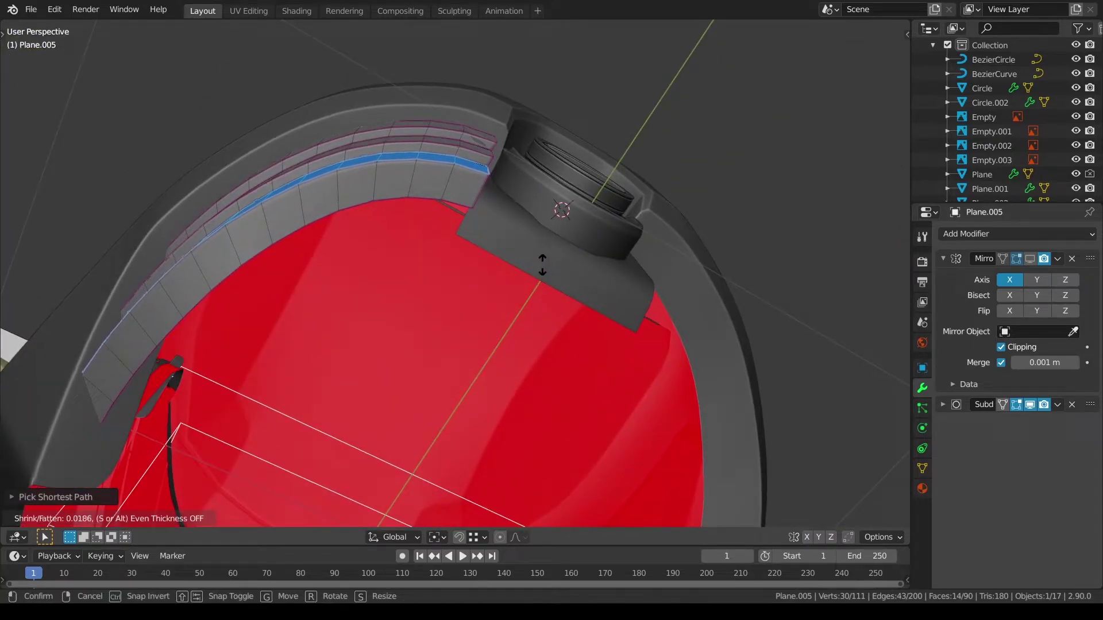
click(542, 265)
middle_drag(539, 272, 382, 292)
key(Tab)
Step: Select the lower five faces of the bevelled panel behind the round cap and move them down along Z
key(a)
key(a)
right_click(384, 304)
shift+drag(357, 163, 304, 132)
key(alt+a)
middle_drag(466, 253, 496, 280)
key(Tab)
key(ctrl+KP_1)
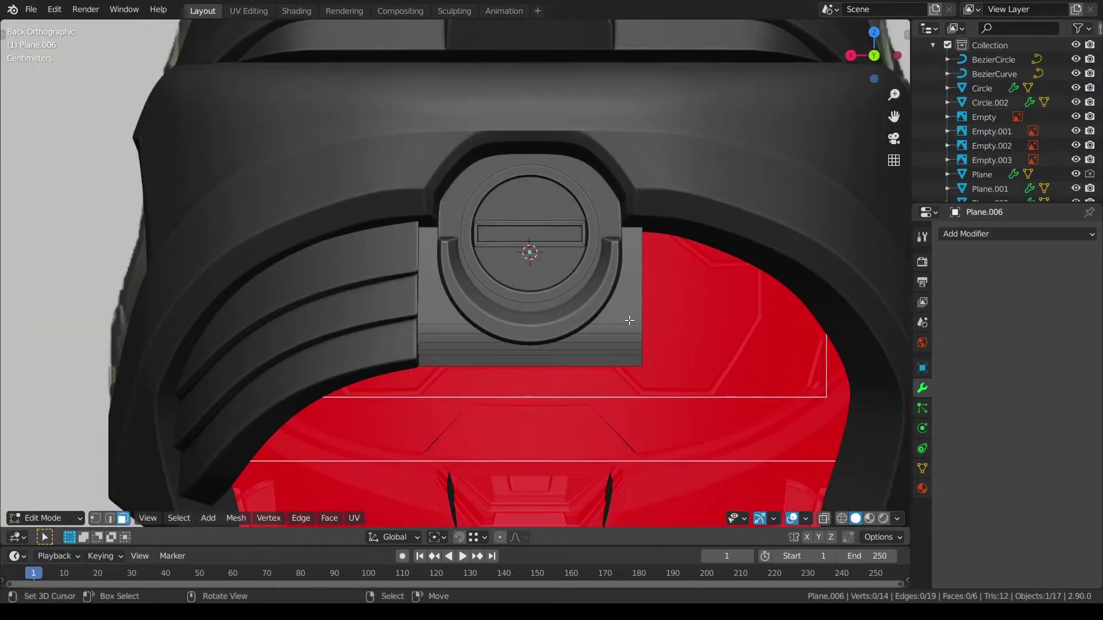
key(shift+z)
scroll(417, 352, up, 1)
shift+middle_drag(507, 387, 468, 329)
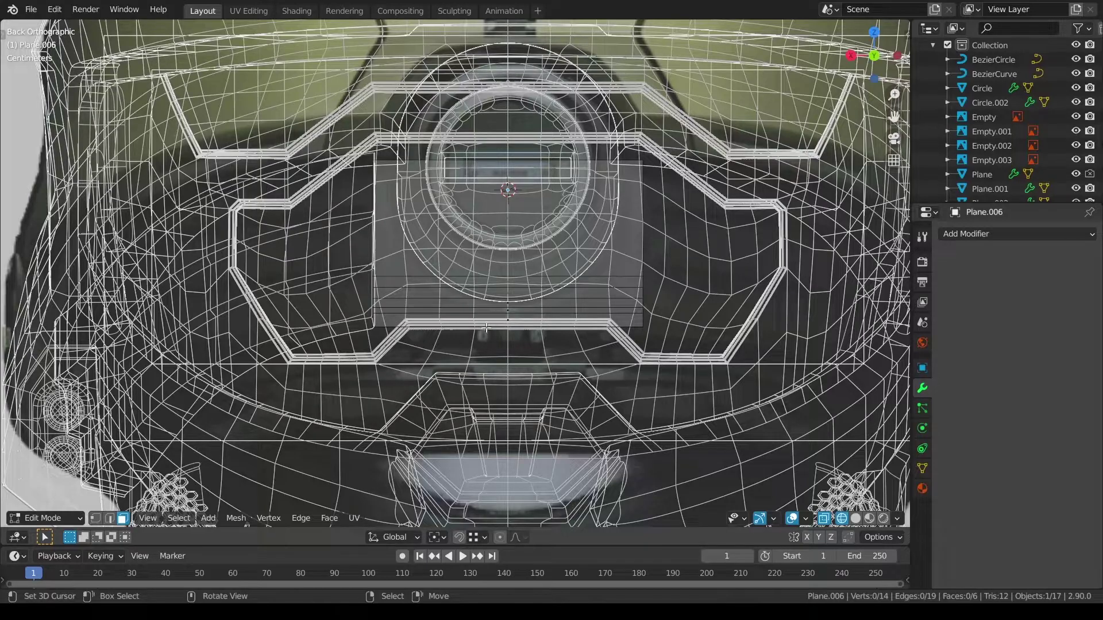
drag(329, 253, 625, 351)
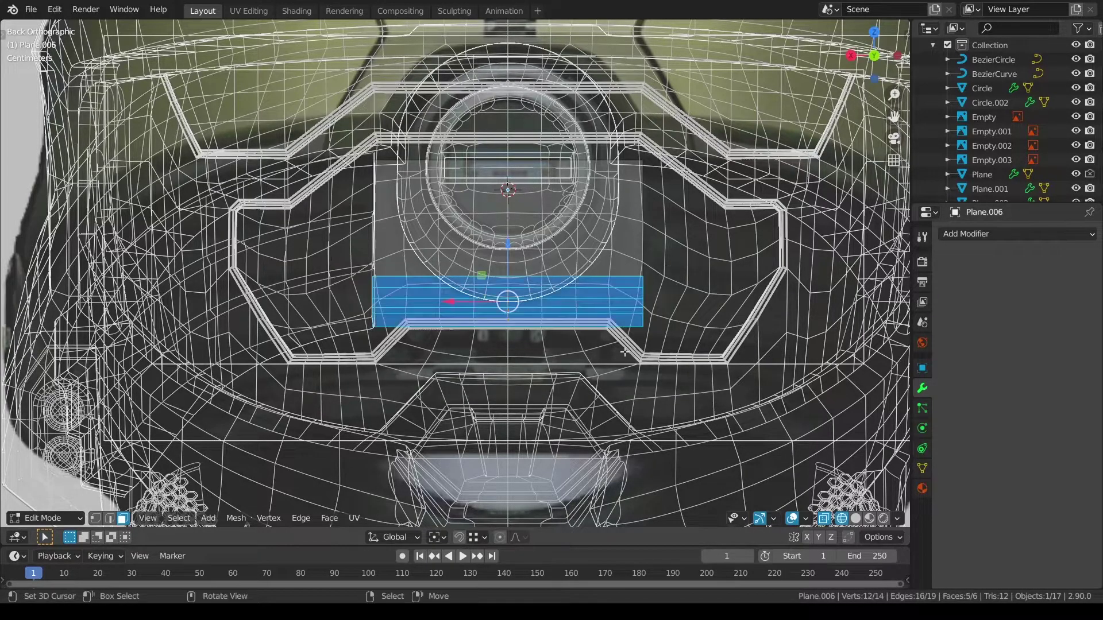
drag(509, 249, 508, 269)
key(a)
key(a)
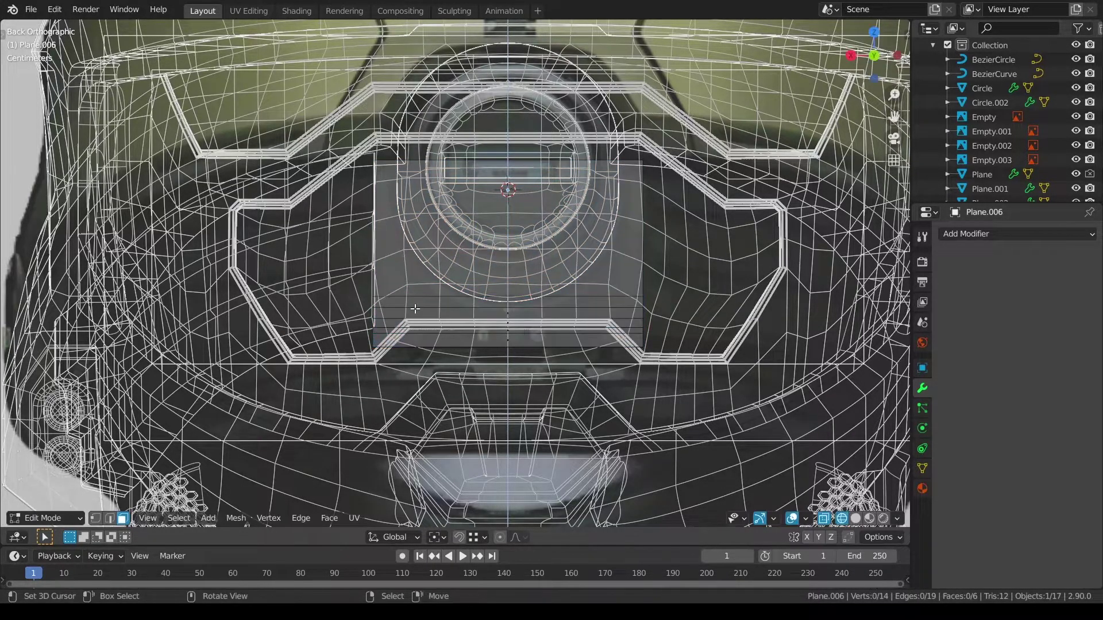
key(shift+z)
key(shift+z)
key(shift+z)
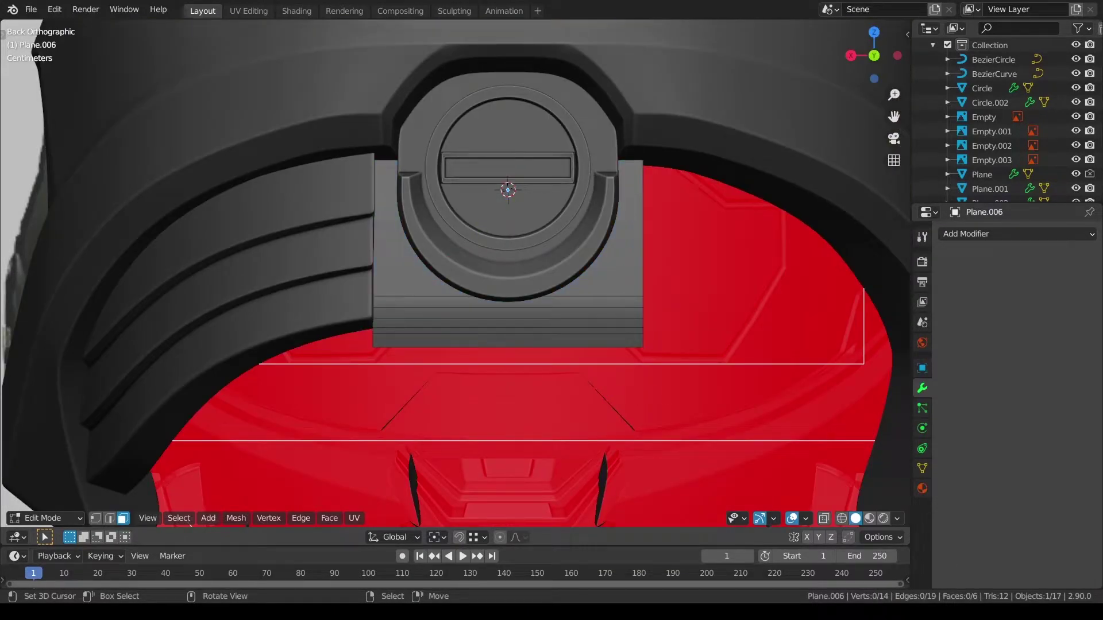
Step: Dissolve the edge loops at the upper end of the panel's bevel and cut a new loop there
middle_drag(581, 387, 501, 356)
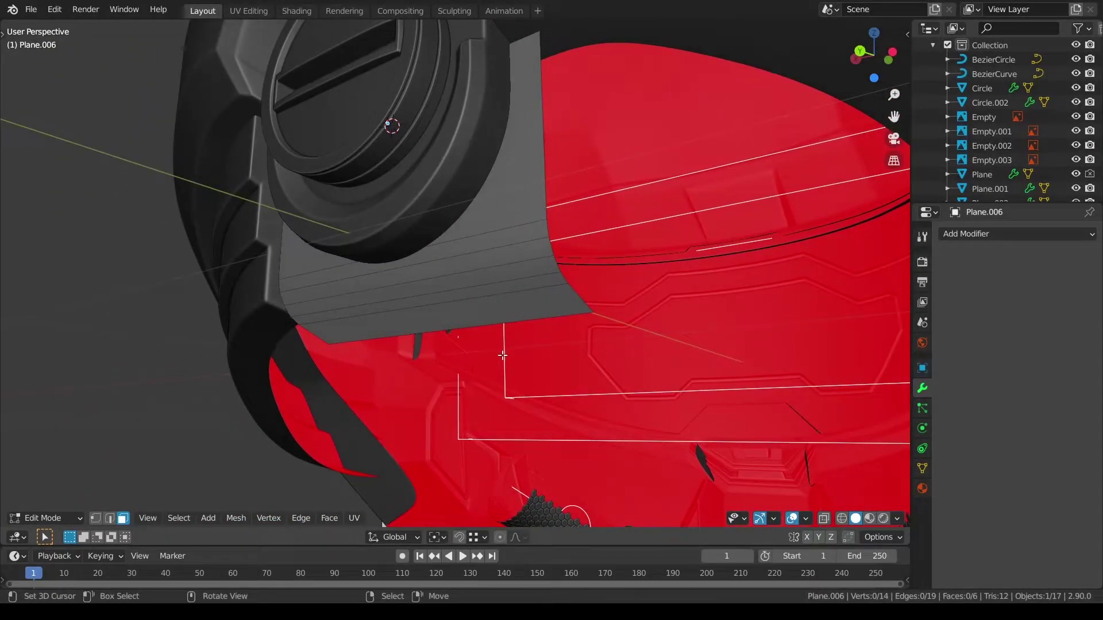
key(ctrl+r)
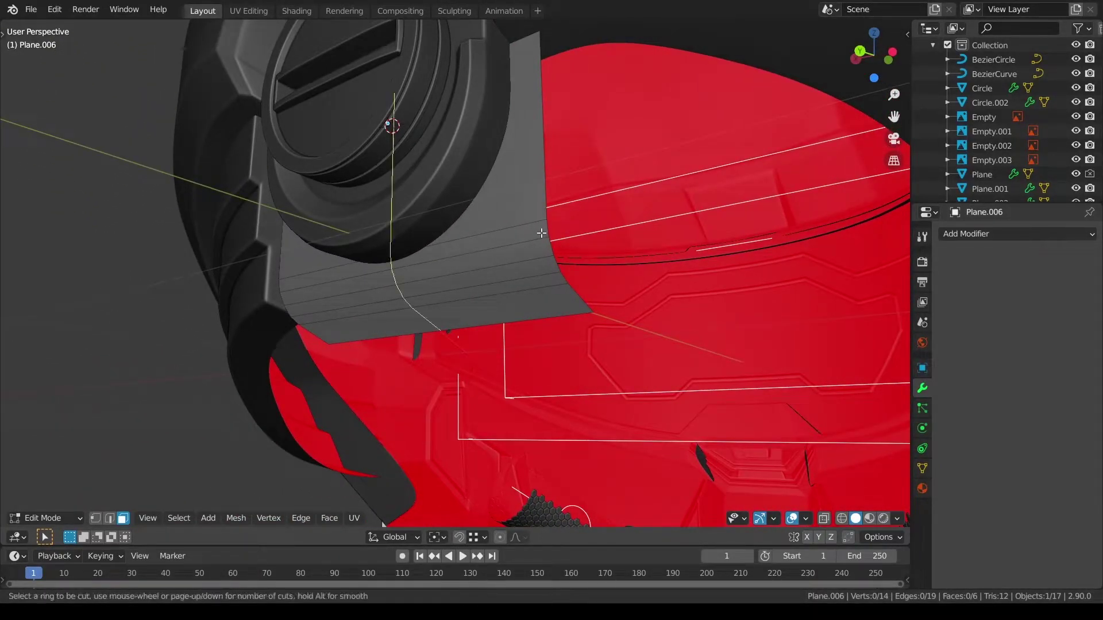
click(549, 231)
key(ctrl+x)
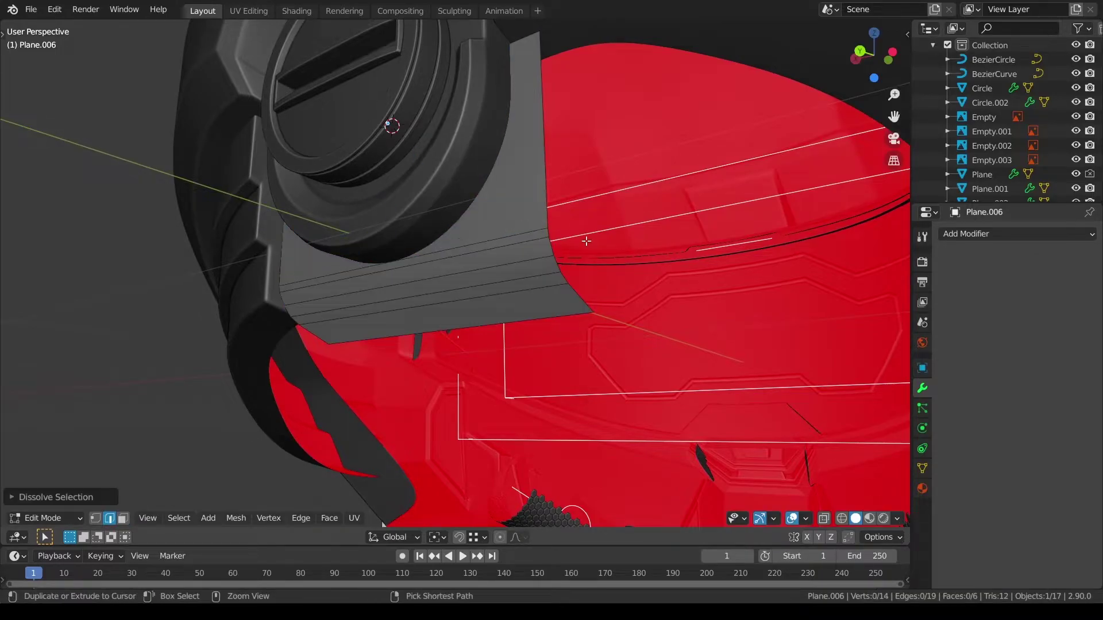
middle_drag(586, 247, 544, 255)
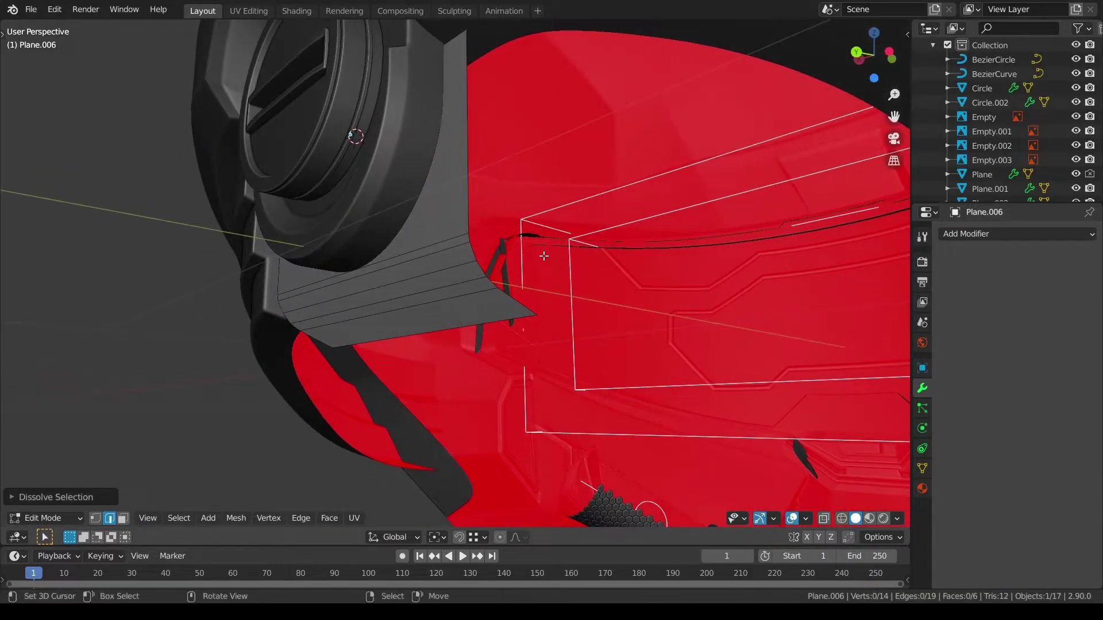
alt+click(468, 246)
key(ctrl+x)
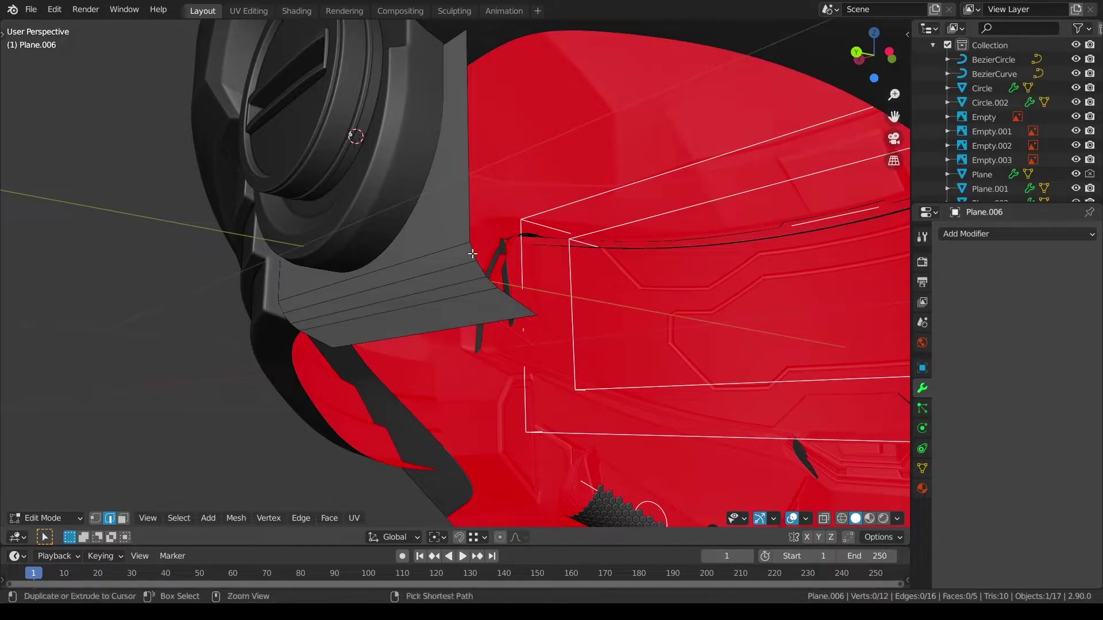
key(ctrl+r)
click(472, 253)
right_click(134, 494)
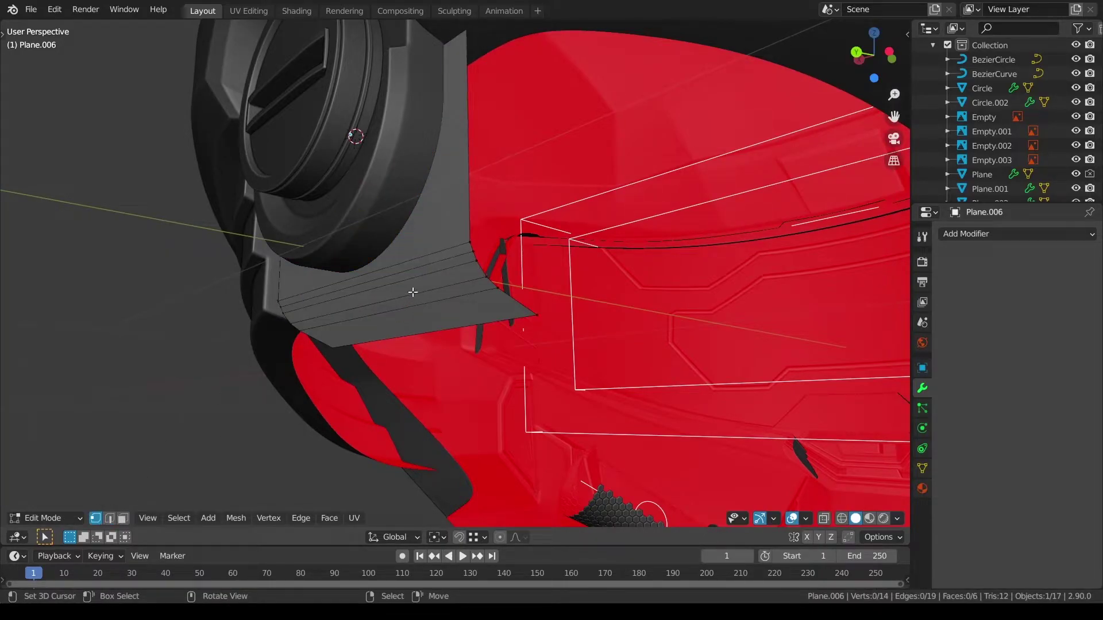
Step: Even out the bevel vertices along both side edges of the panel with LoopTools Space and Relax
ctrl+click(511, 288)
key(q)
click(595, 356)
key(q)
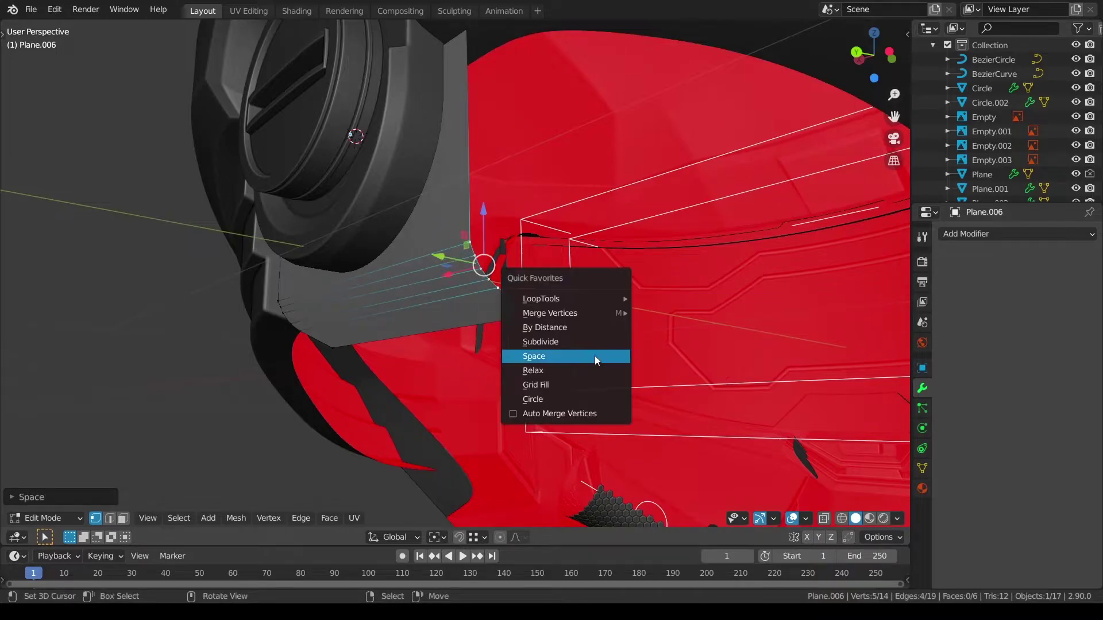
click(592, 374)
click(279, 299)
ctrl+click(299, 331)
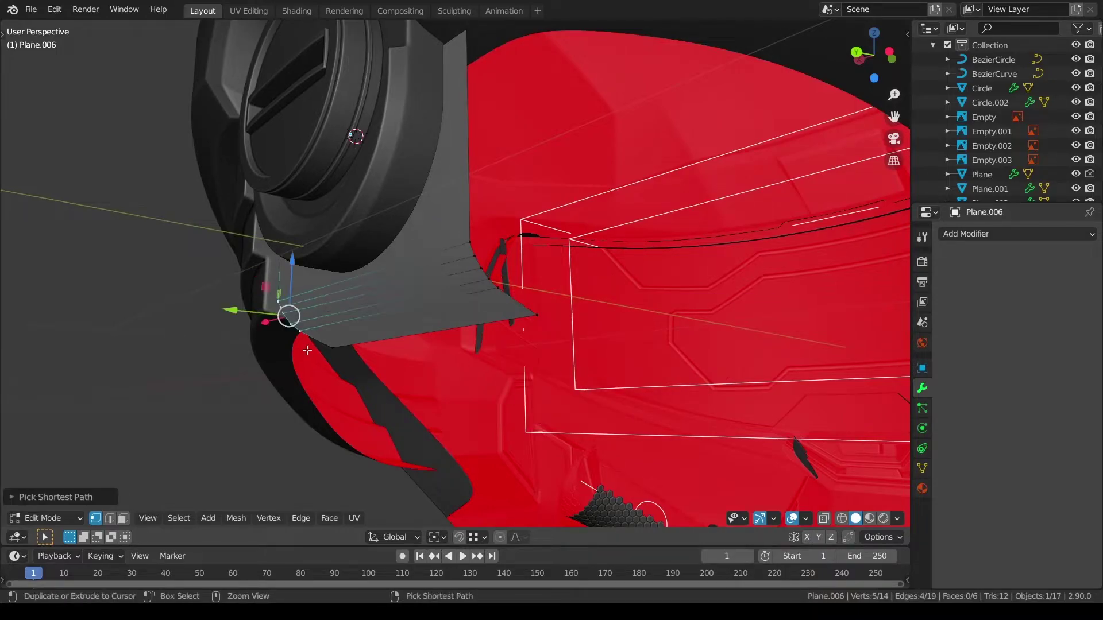
key(q)
click(444, 345)
key(q)
click(438, 359)
key(Tab)
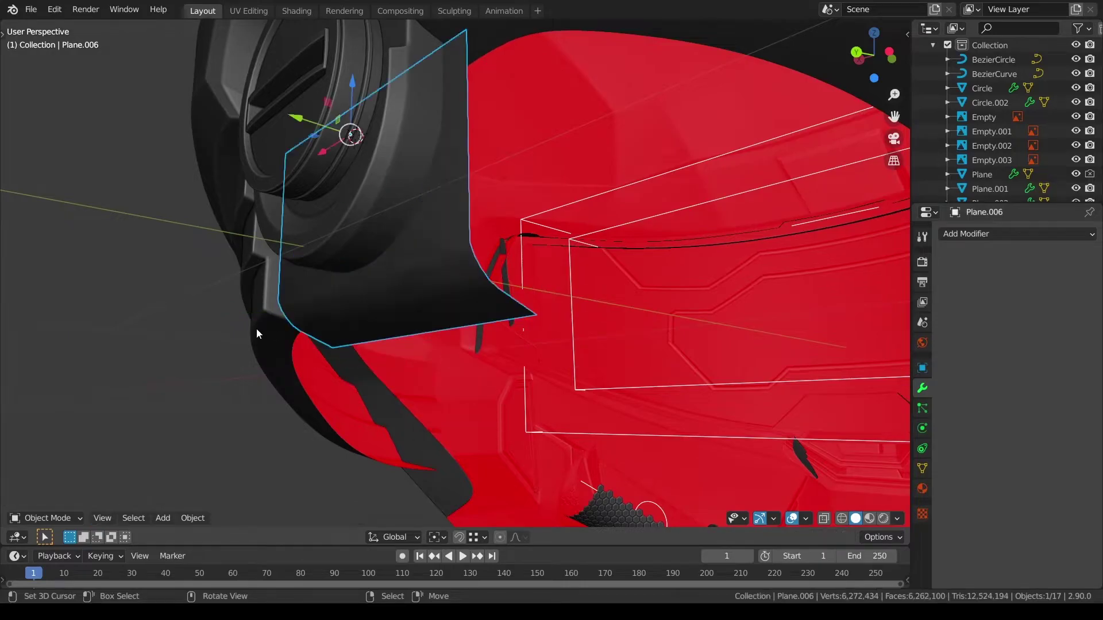
Step: Snap the 3D cursor to the centre of the whole bevelled panel mesh and delete all of its geometry
key(a)
middle_drag(419, 341, 554, 303)
key(alt+a)
click(332, 319)
key(Tab)
key(a)
key(x)
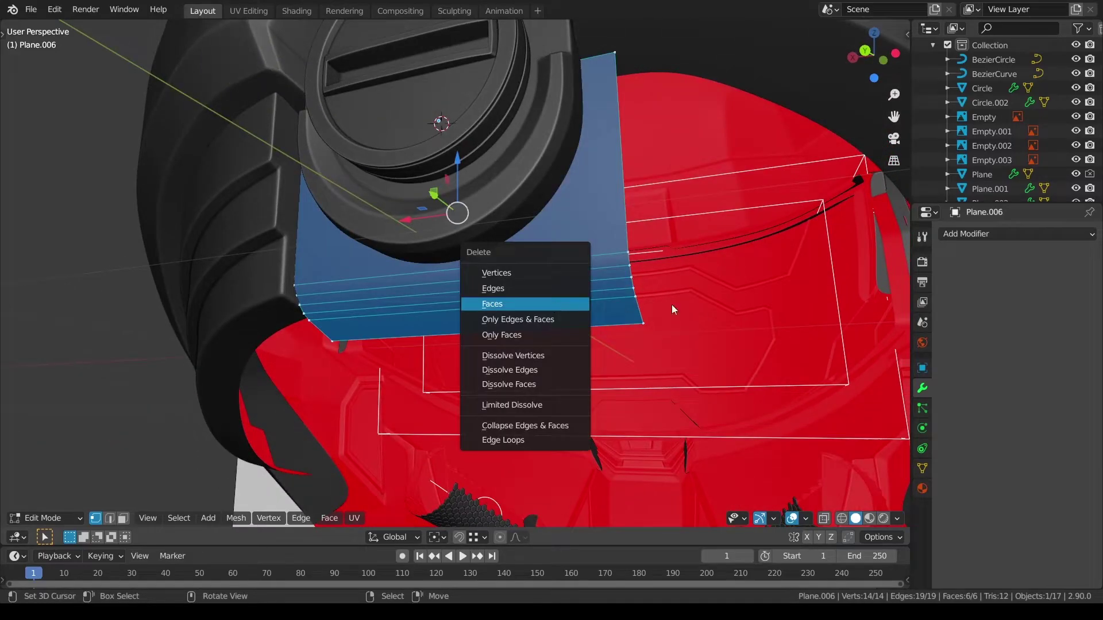
key(shift+s)
click(703, 379)
key(x)
click(704, 388)
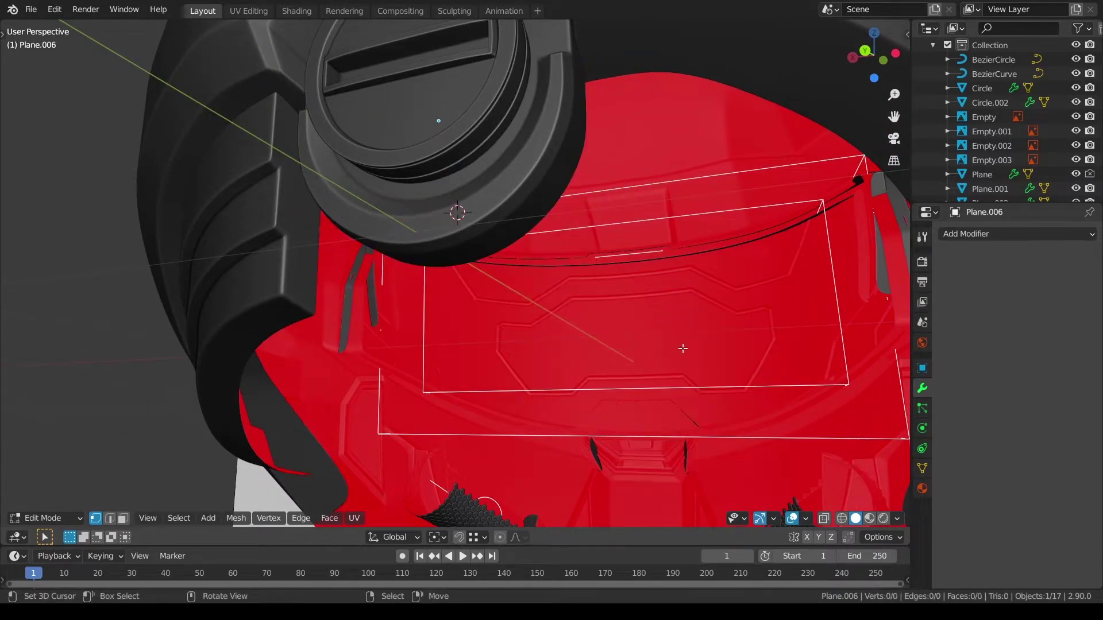
Step: Add a plane at the 3D cursor, rotate it 90° about X and scale it by about 0.22 to fit between the ridges
key(shift+a)
click(681, 333)
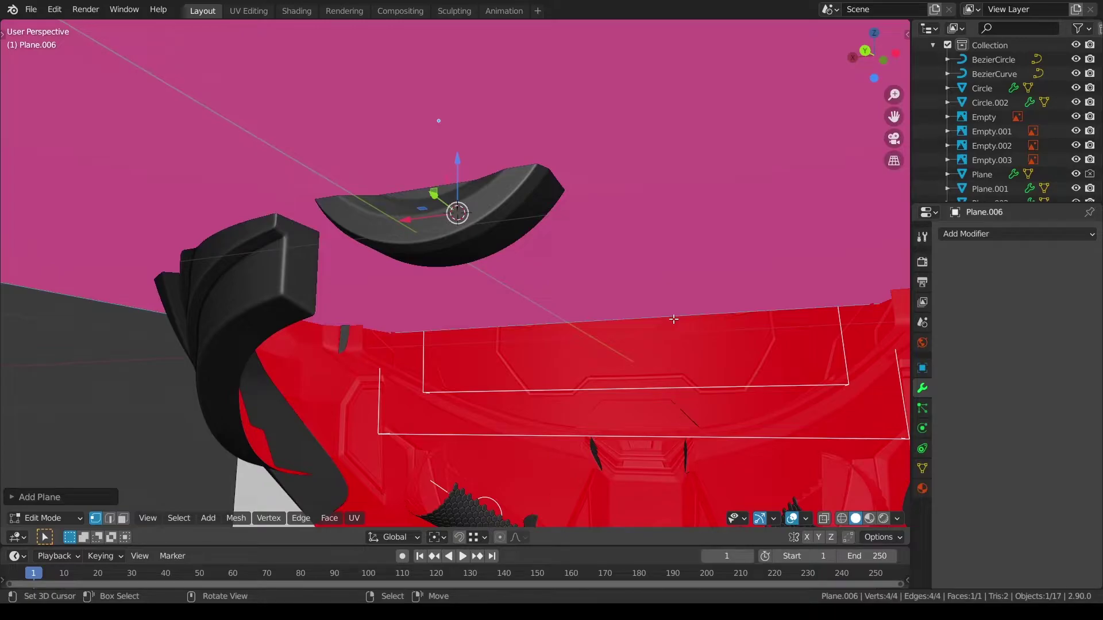
text(rx90)
key(Return)
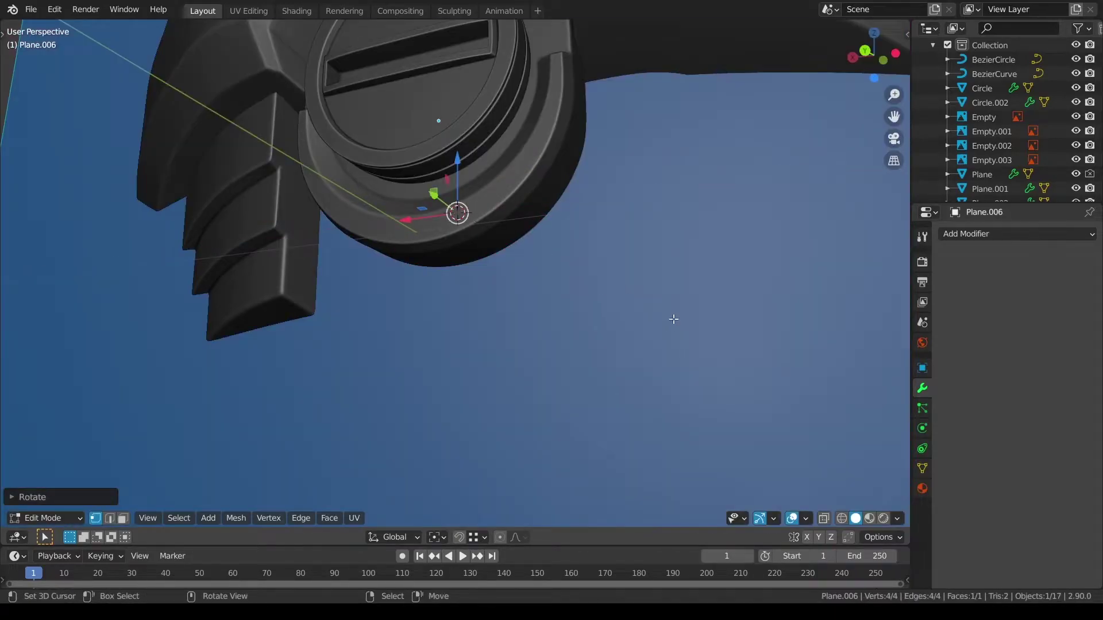
key(KP_1)
key(ctrl+KP_1)
key(KP_Decimal)
key(s)
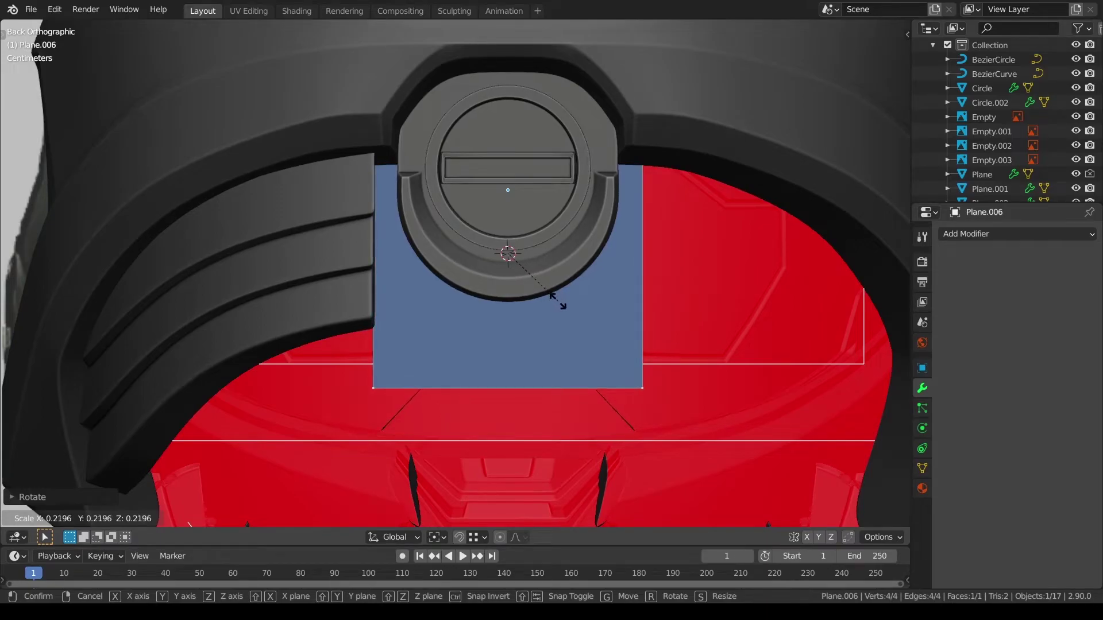
click(558, 301)
Step: Move the new plane outward along Y so it sits against the back of the round cap
middle_drag(569, 303, 527, 201)
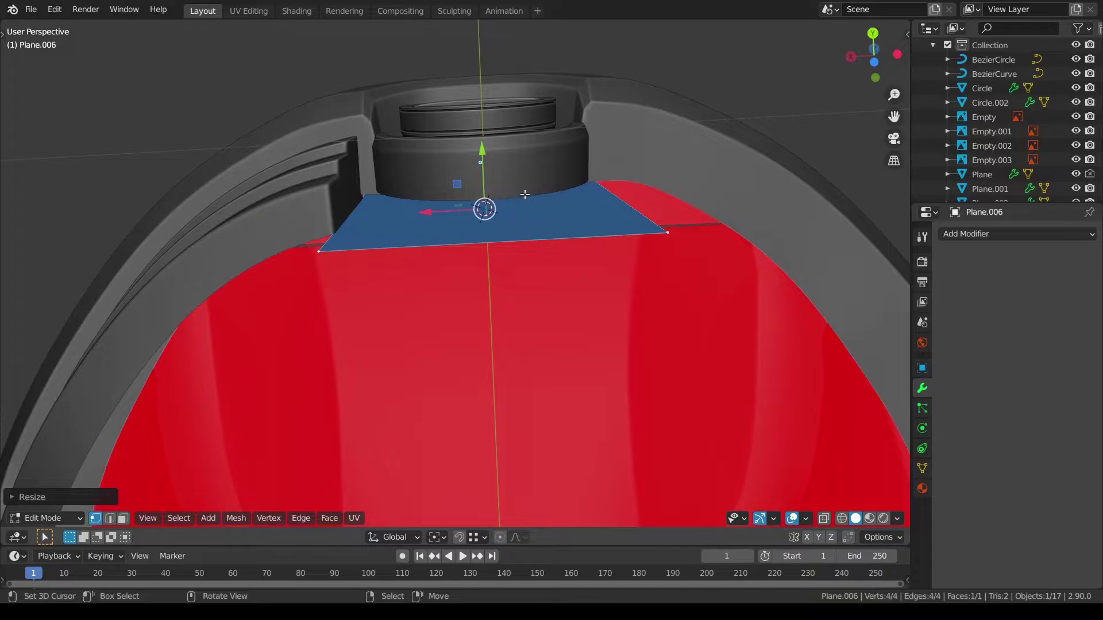
key(g)
key(y)
click(524, 194)
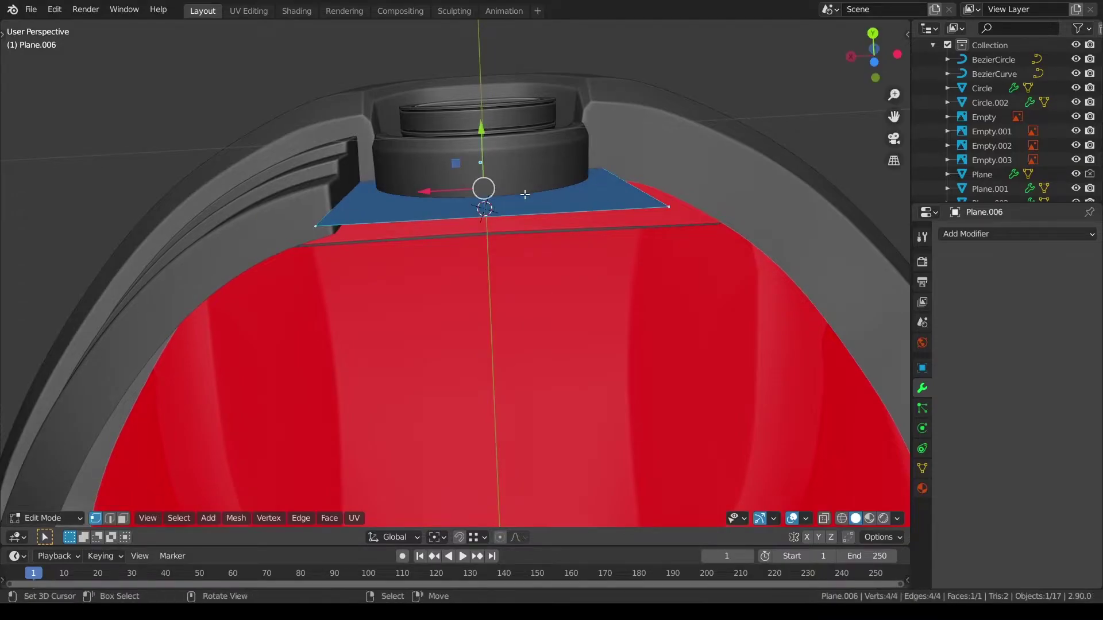
key(alt+a)
Step: Select the plane's bottom edge in the back wireframe view and move it up about 0.038 m along Z
middle_drag(524, 194, 512, 305)
key(KP_1)
key(ctrl+KP_1)
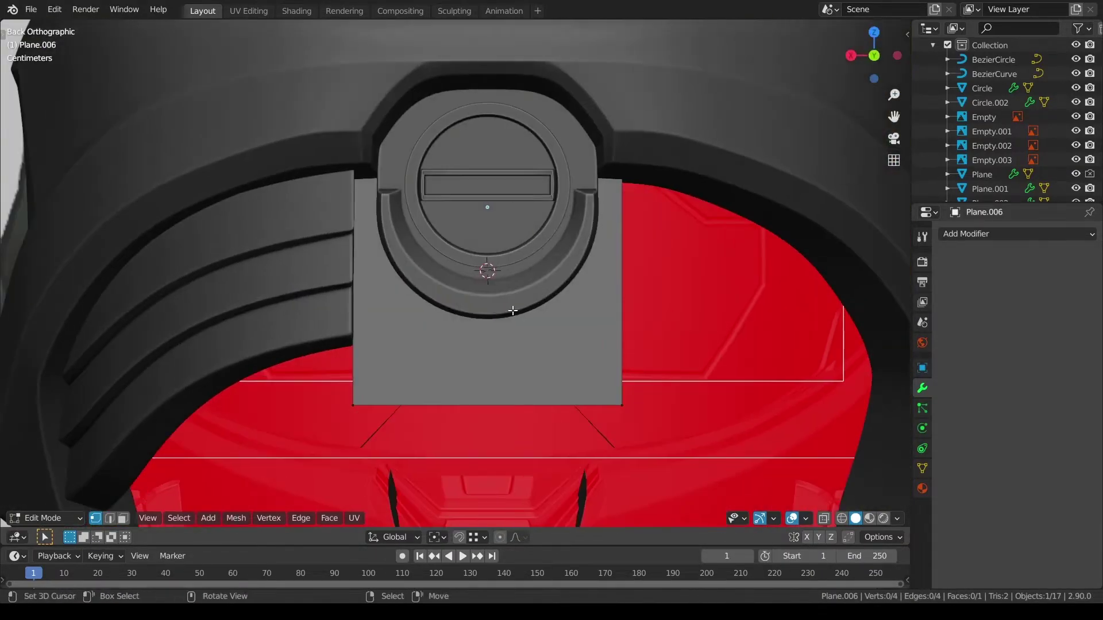
key(shift+z)
drag(292, 352, 450, 415)
drag(265, 327, 651, 408)
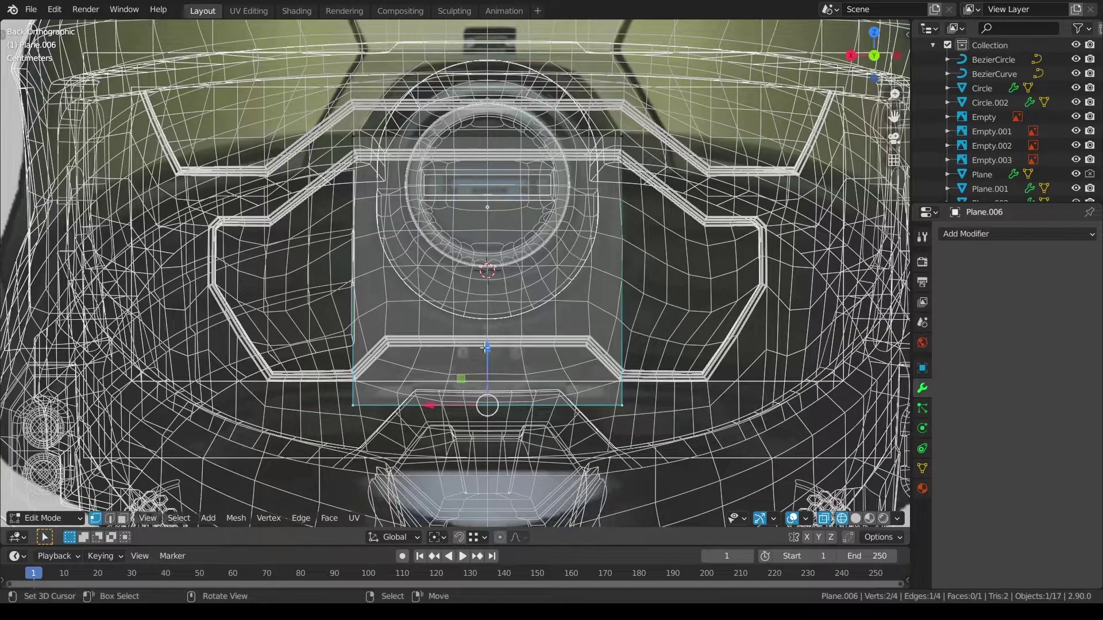
key(g)
key(z)
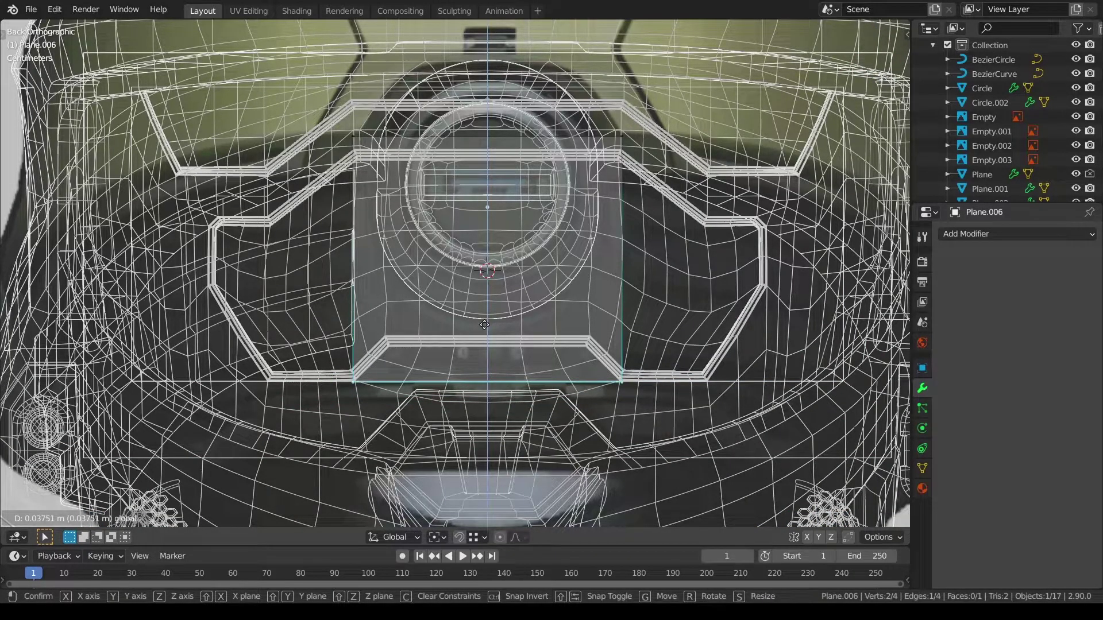
click(484, 325)
key(shift+z)
middle_drag(484, 325, 564, 308)
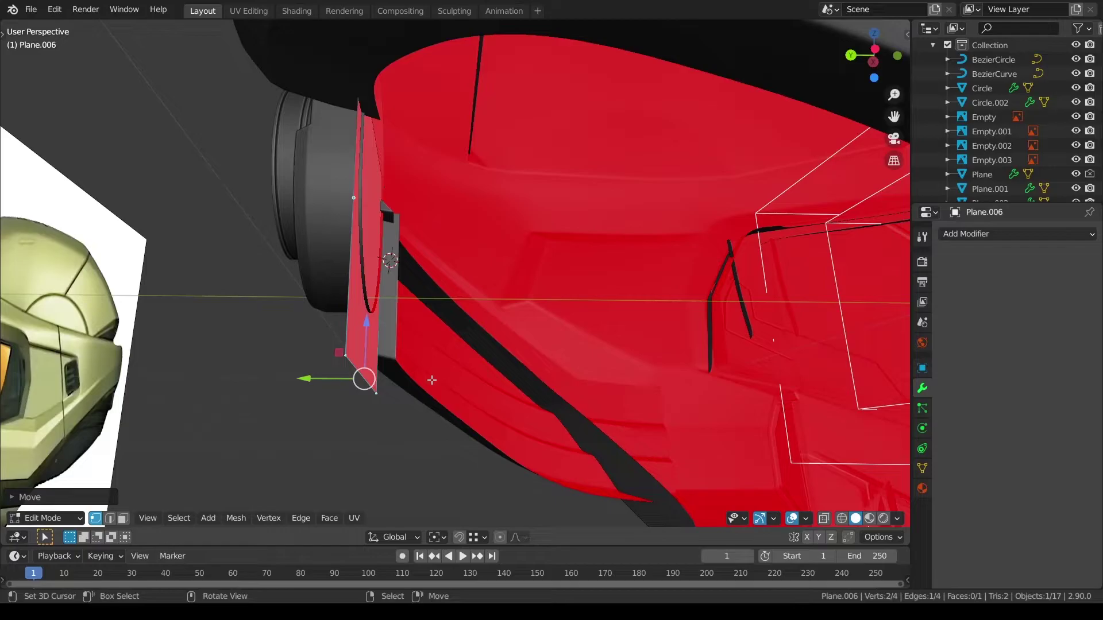
Step: Extrude the plane's bottom edge inward along Y to form a flange under the panel
key(e)
right_click(432, 379)
drag(303, 379, 378, 379)
middle_drag(483, 372, 512, 372)
key(a)
key(alt+a)
Step: Bevel the corner edge between the panel and its flange with 4 segments and a width of about 0.052 m
middle_drag(365, 413, 598, 308)
click(367, 388)
key(ctrl+b)
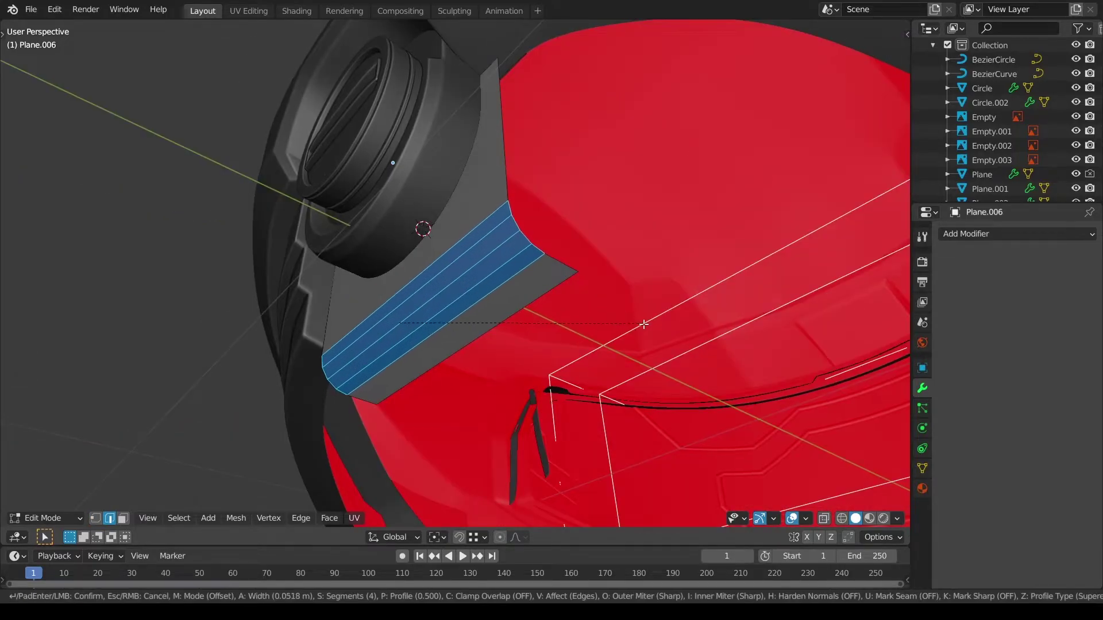
click(645, 324)
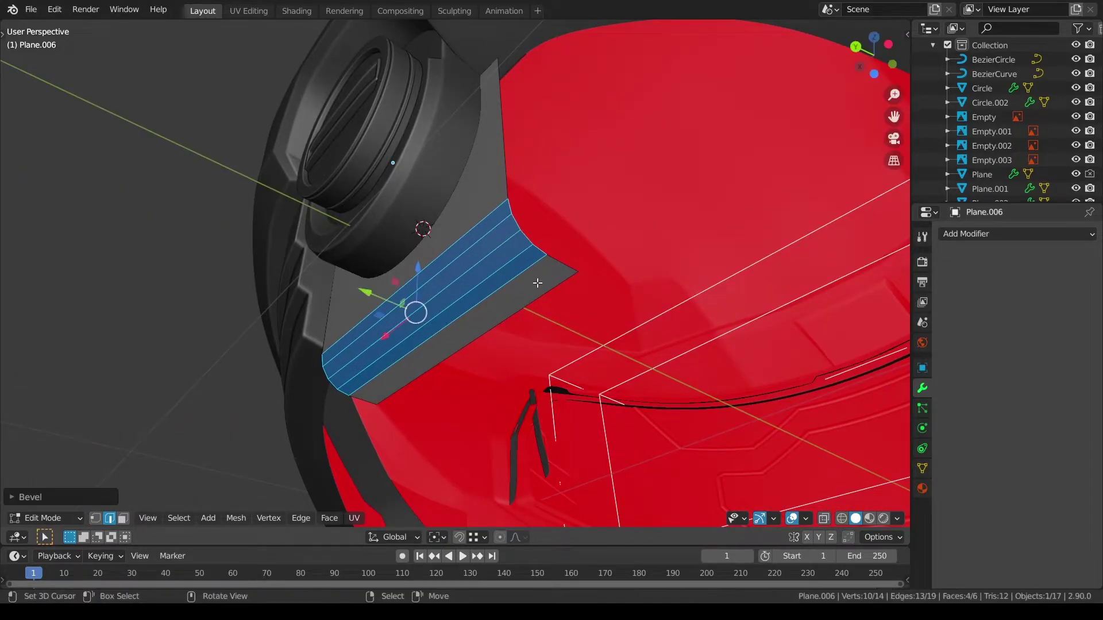
Step: Select the bevel and flange faces and move them along Z until the panel's bottom lines up with the lower ridge's end
key(ctrl+z)
click(122, 518)
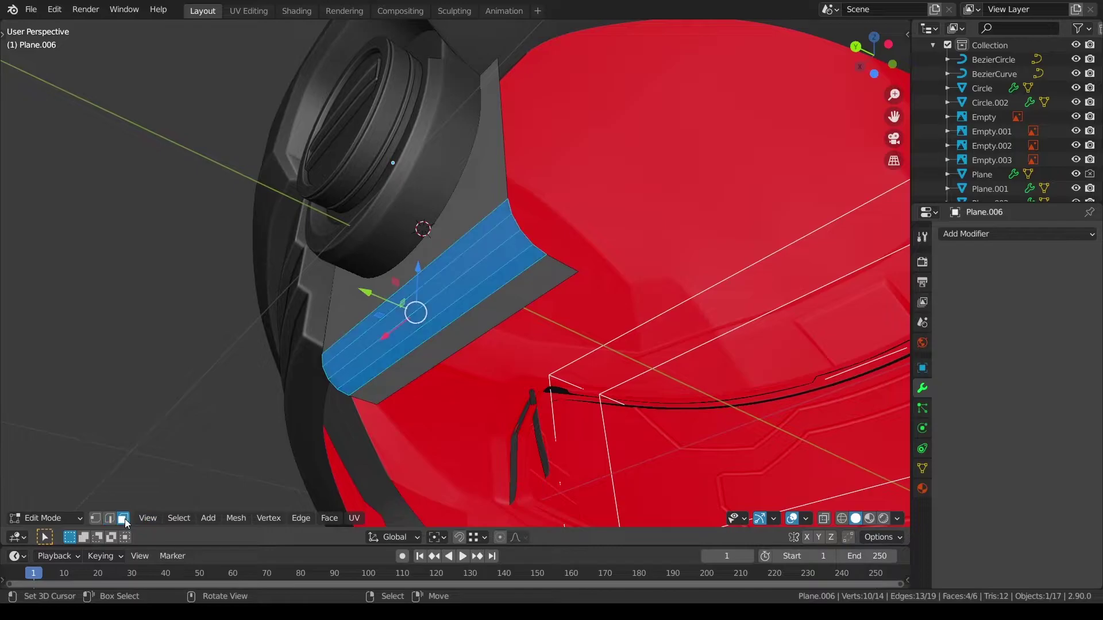
shift+right_click(435, 347)
drag(430, 284, 428, 247)
middle_drag(486, 294, 561, 349)
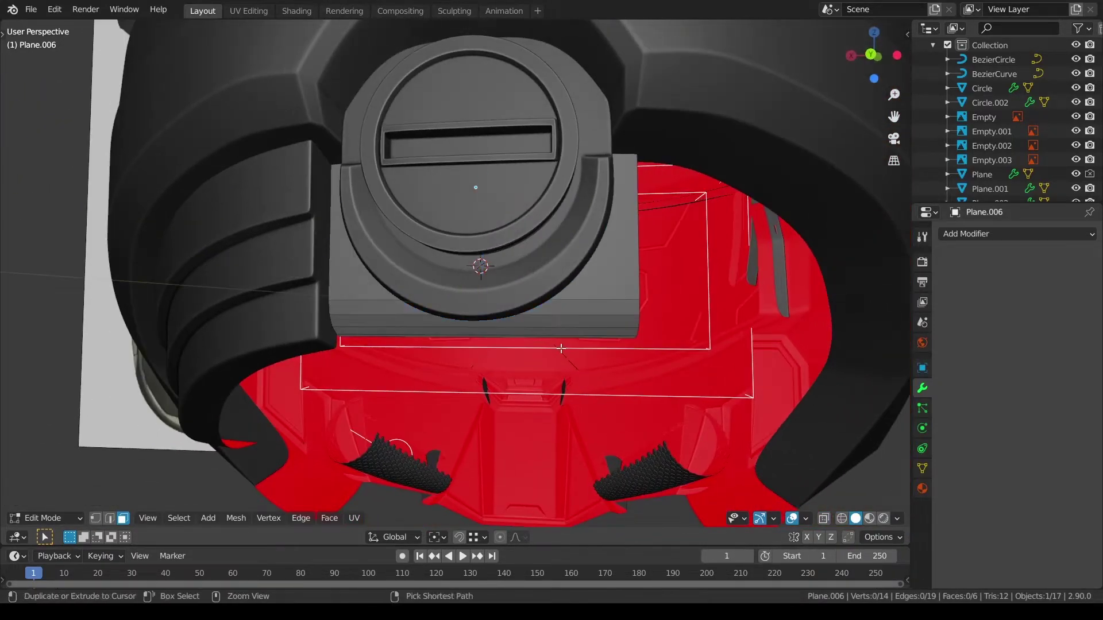
key(ctrl+KP_1)
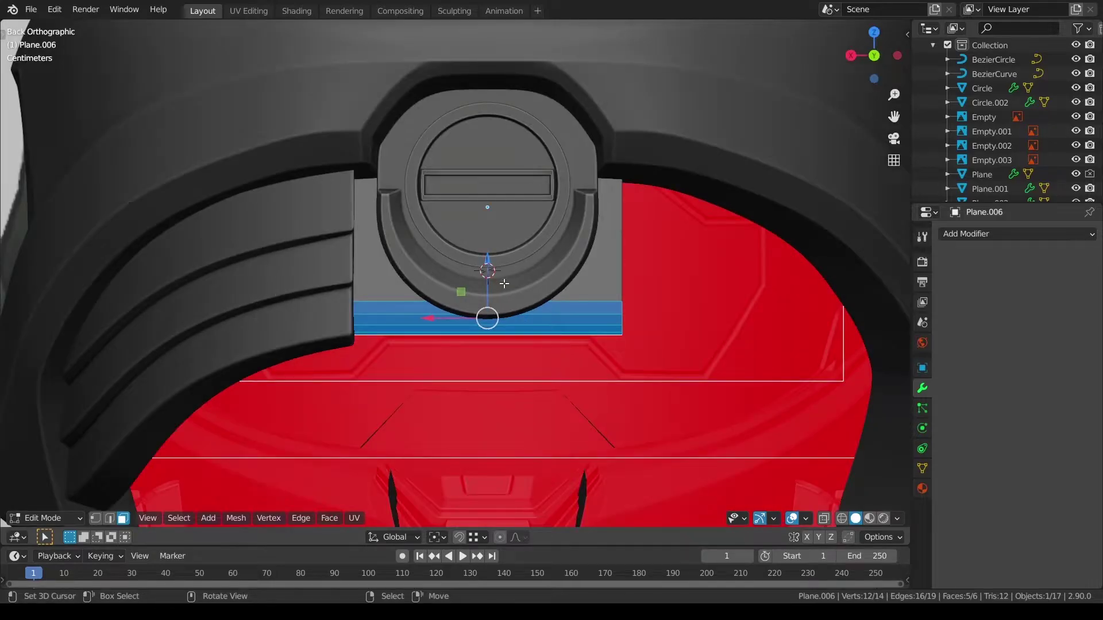
drag(487, 259, 488, 271)
Step: Return to Object Mode, select the stepped ridge mesh and enable its Mirror modifier's viewport display
key(alt+a)
middle_drag(598, 328, 525, 288)
key(ctrl+Tab)
key(a)
middle_drag(447, 296, 753, 280)
key(alt+a)
key(a)
right_click(322, 284)
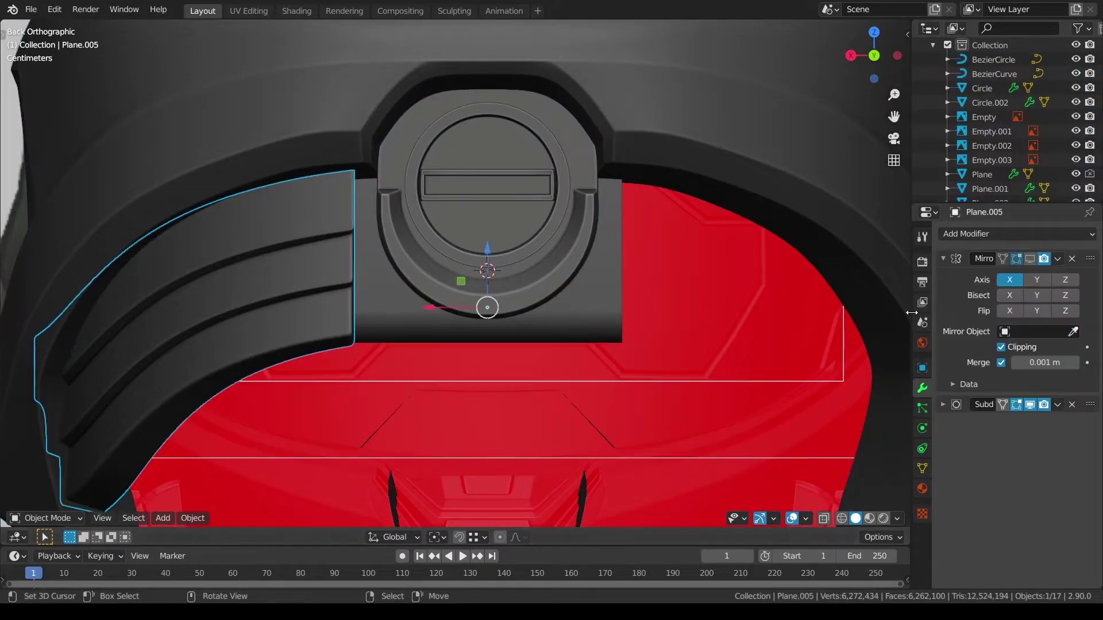
click(1030, 258)
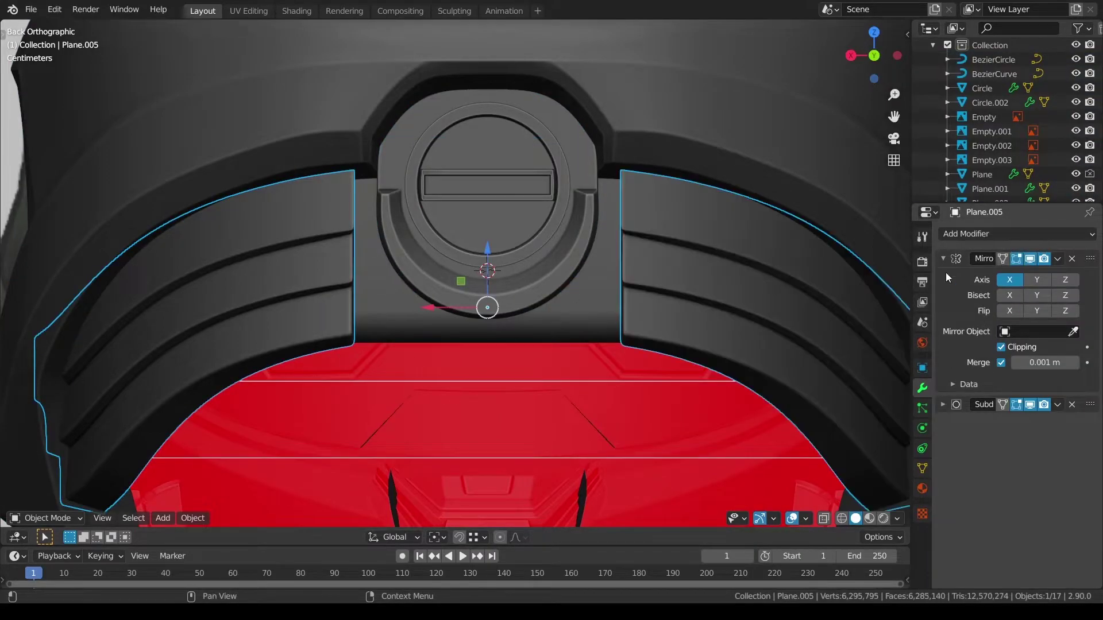
key(alt+a)
scroll(428, 351, down, 2)
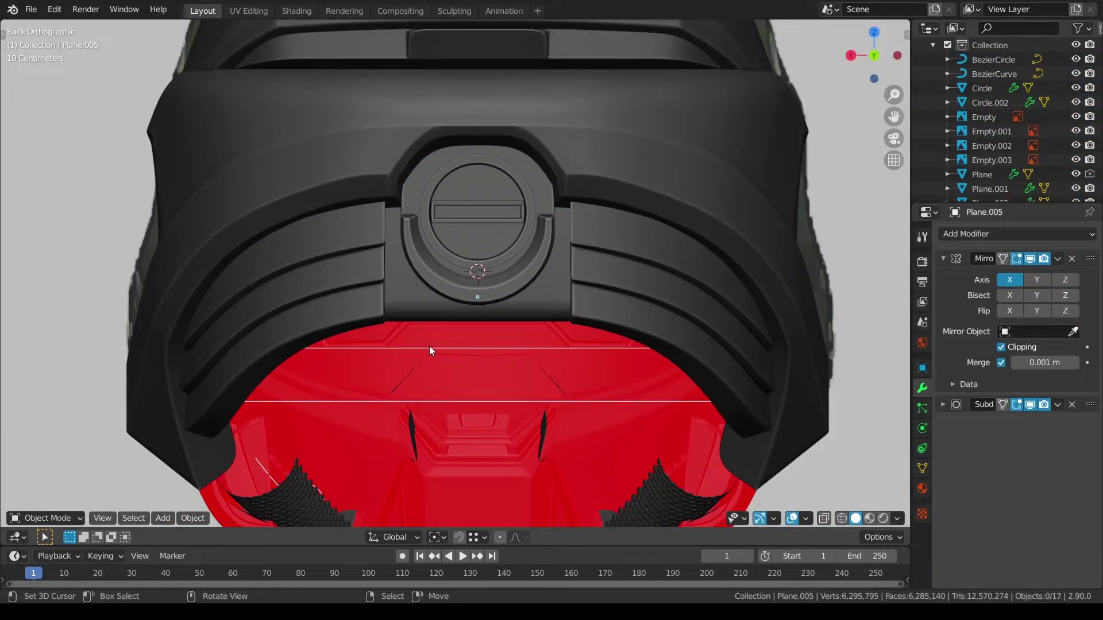
Step: In Edit Mode on the stepped ridge mesh, select the strip of faces along the lowest ridge's underside
key(KP_3)
key(Tab)
scroll(627, 294, up, 2)
key(a)
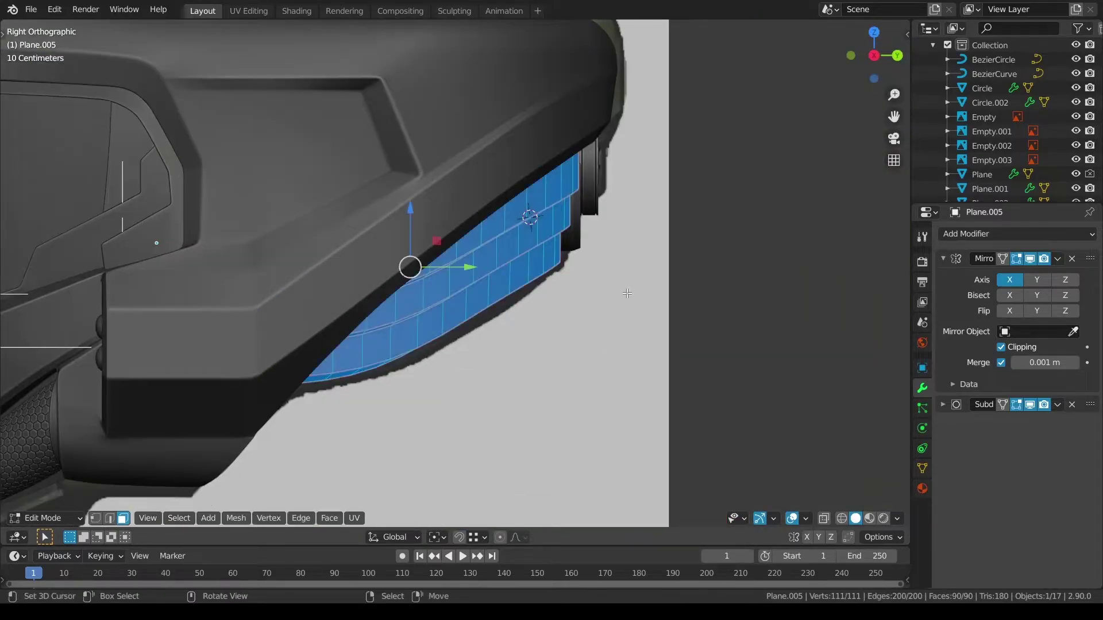
key(alt+a)
scroll(627, 294, up, 2)
key(alt+z)
key(alt+z)
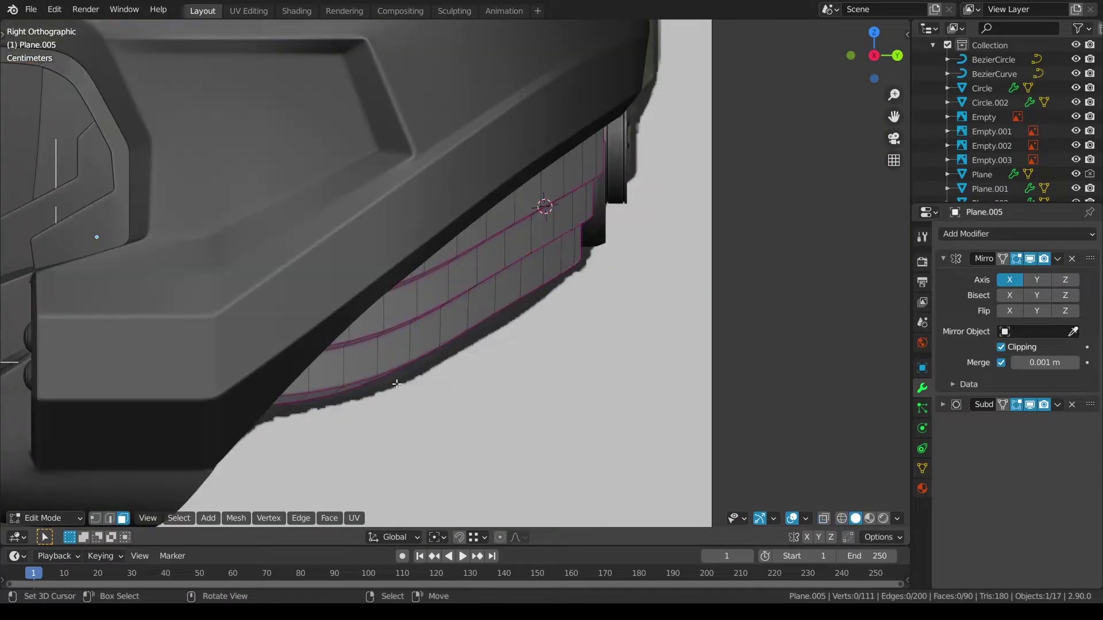
middle_drag(323, 405, 241, 299)
click(217, 271)
click(201, 272)
middle_drag(439, 252, 336, 230)
ctrl+right_click(414, 209)
shift+right_click(423, 186)
middle_drag(424, 187, 487, 270)
key(shift+z)
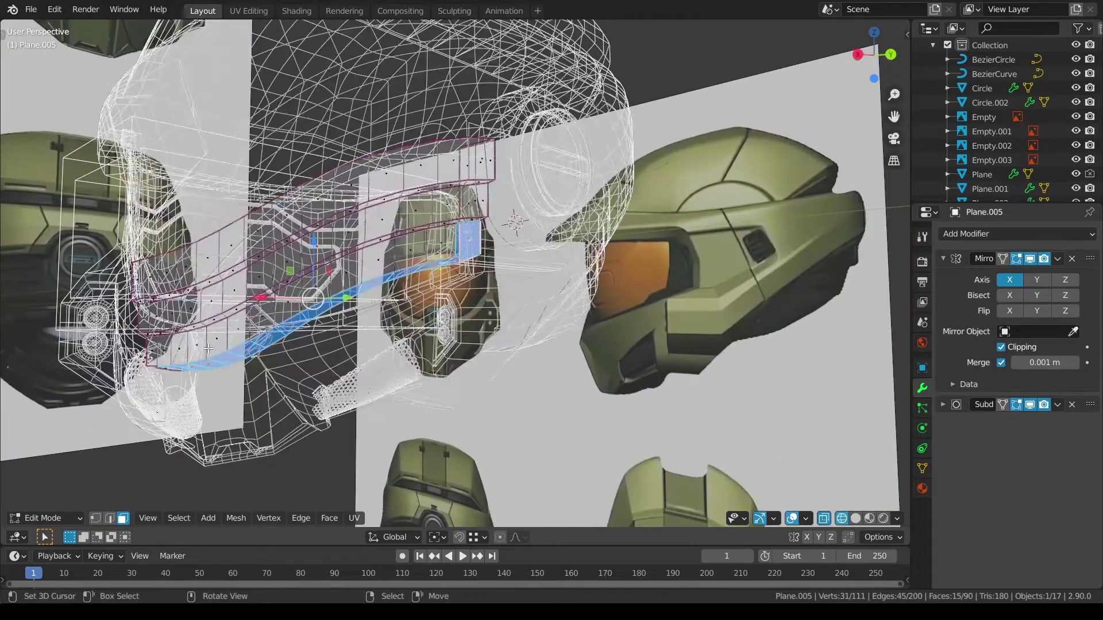
Step: Add the lowest ridge's outer faces to the selection, separate them into their own object and return to Object Mode
ctrl+right_click(151, 353)
middle_drag(151, 353, 162, 275)
shift+click(163, 253)
key(alt+z)
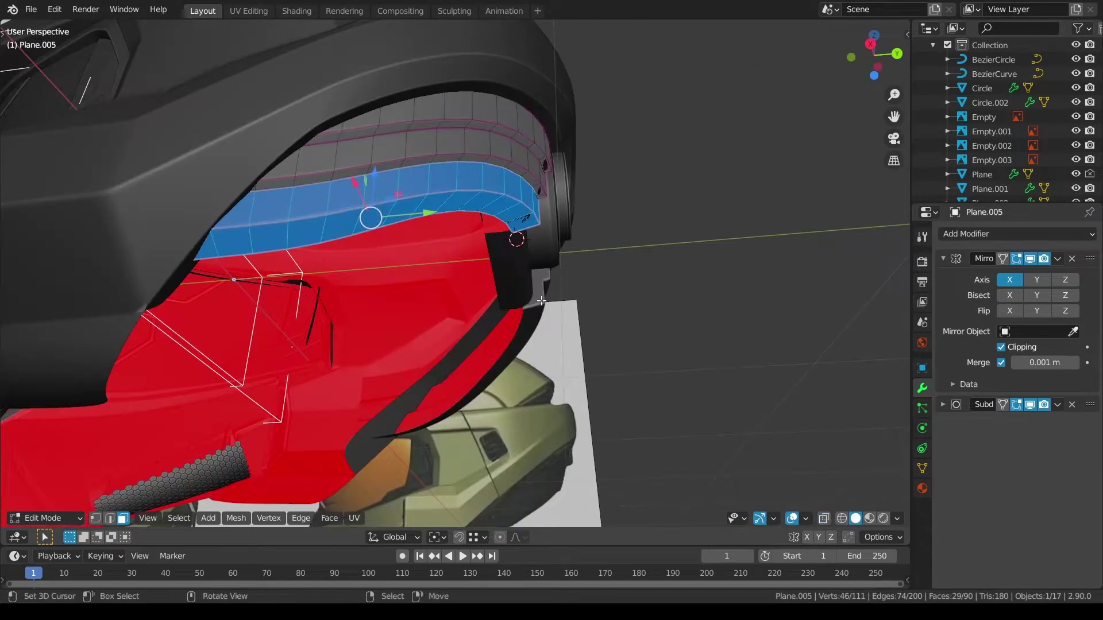
key(p)
click(542, 302)
key(Tab)
Step: Select the separated lowest ridge and move it down along Z to match the reference's lower outline in the side view
click(337, 225)
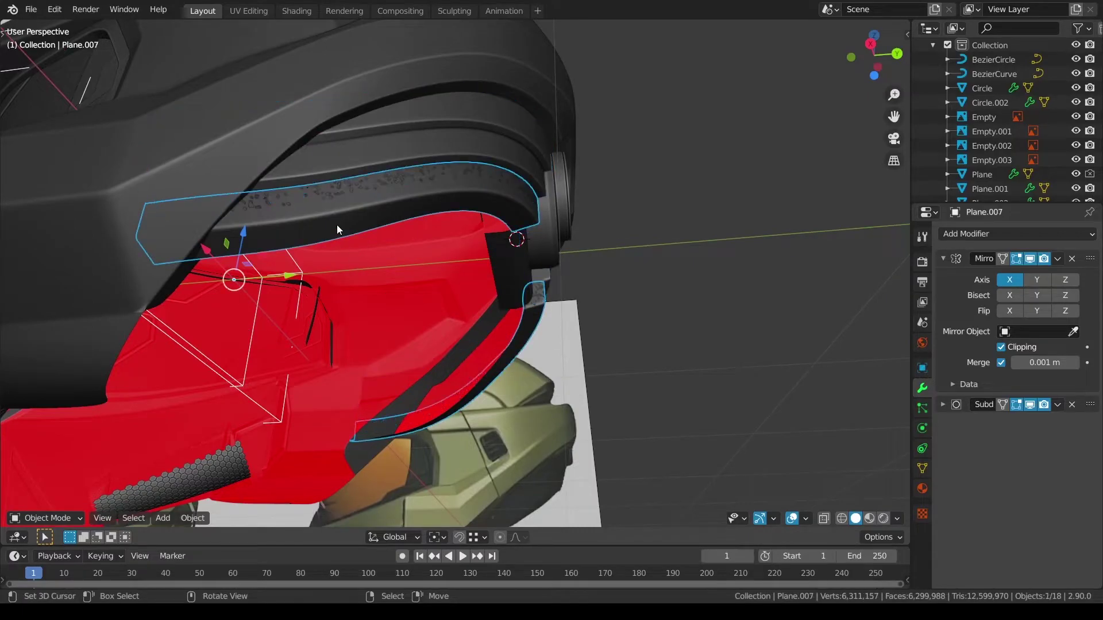
key(ctrl+KP_1)
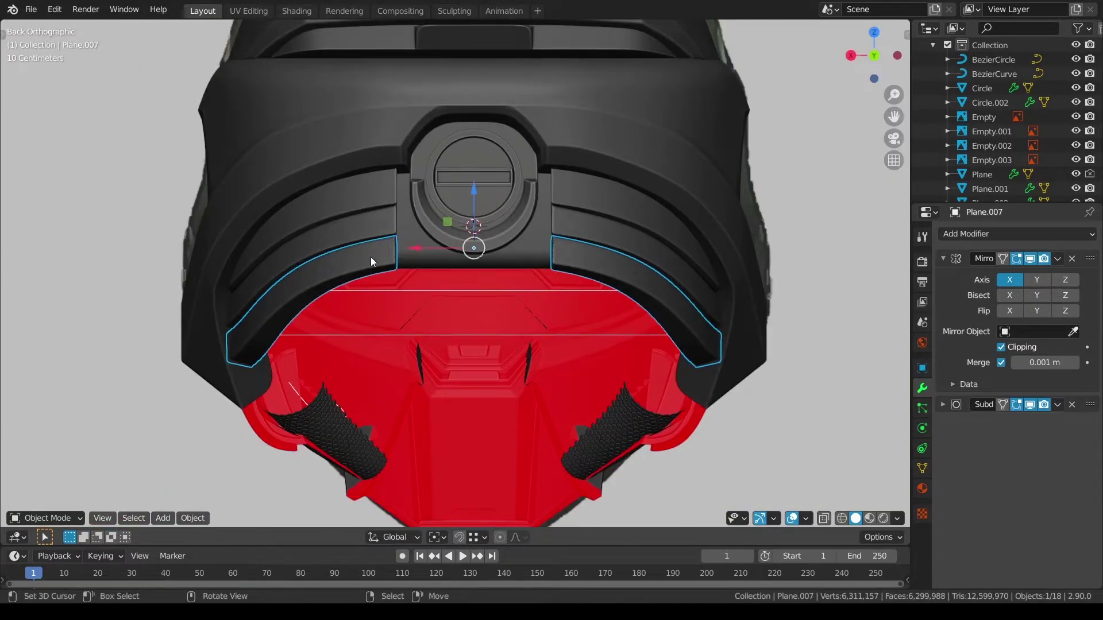
key(KP_1)
key(KP_3)
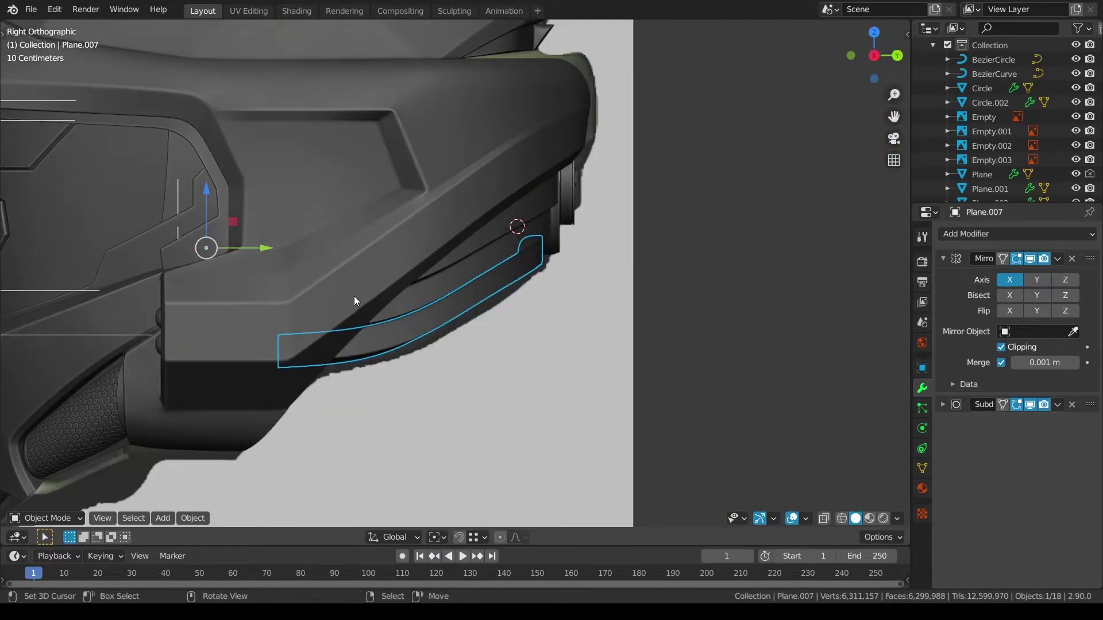
drag(208, 199, 206, 200)
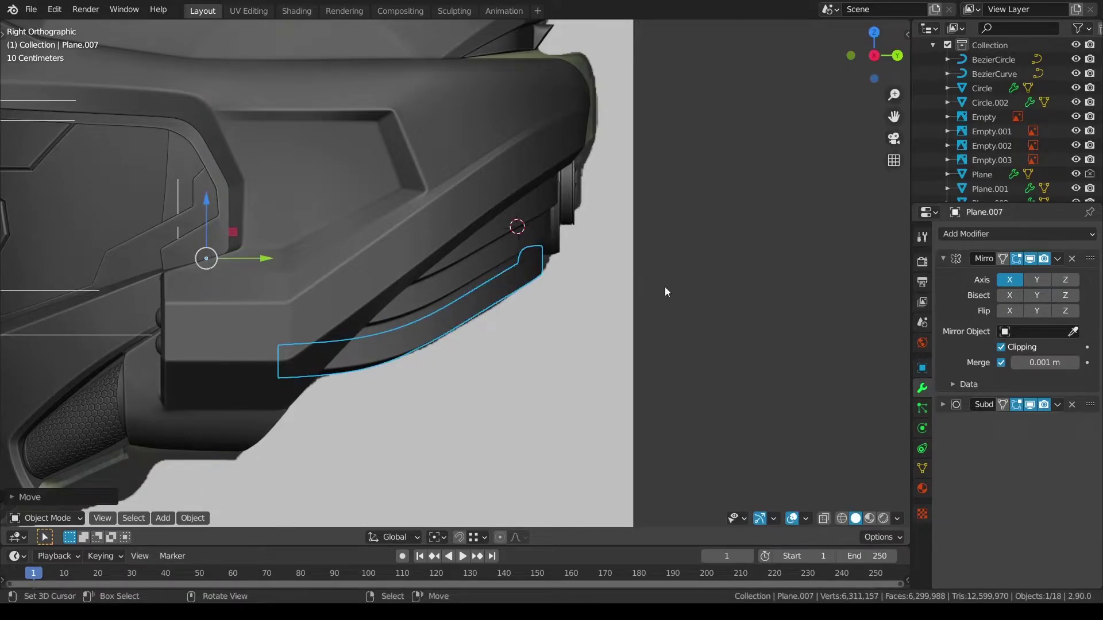
Step: In Edit Mode, move the separated ridge's far end face inward about 0.045 m along X with smooth proportional editing
middle_drag(664, 287, 471, 263)
key(Tab)
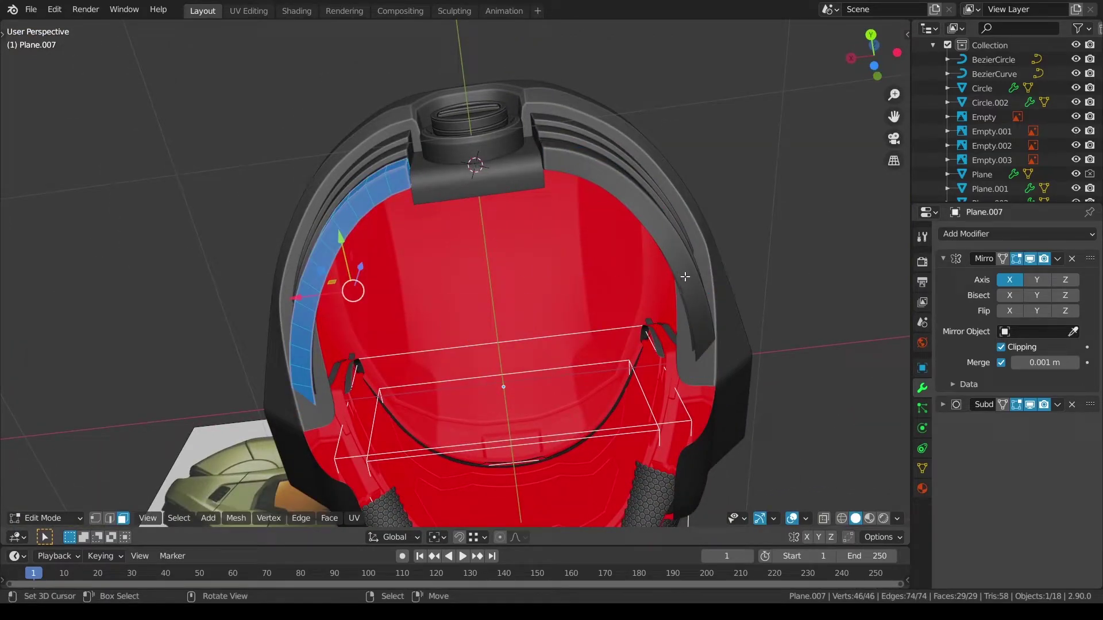
mouse_move(513, 368)
middle_down()
mouse_move(462, 329)
mouse_move(421, 327)
middle_up()
key(alt+a)
key(shift+z)
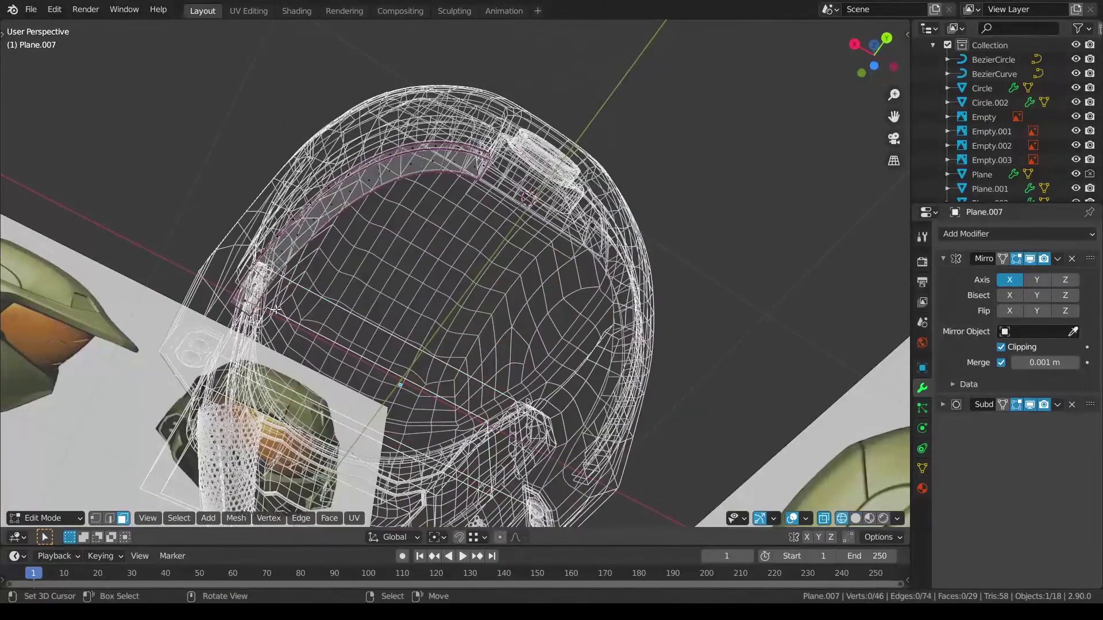
key(shift+z)
middle_drag(243, 302, 403, 348)
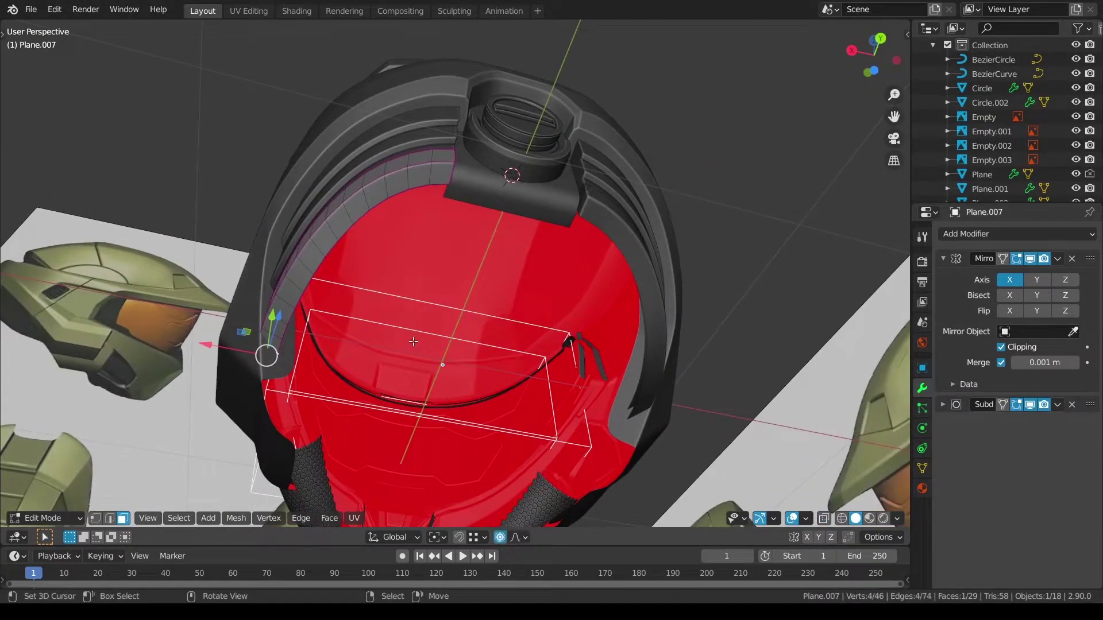
key(g)
key(x)
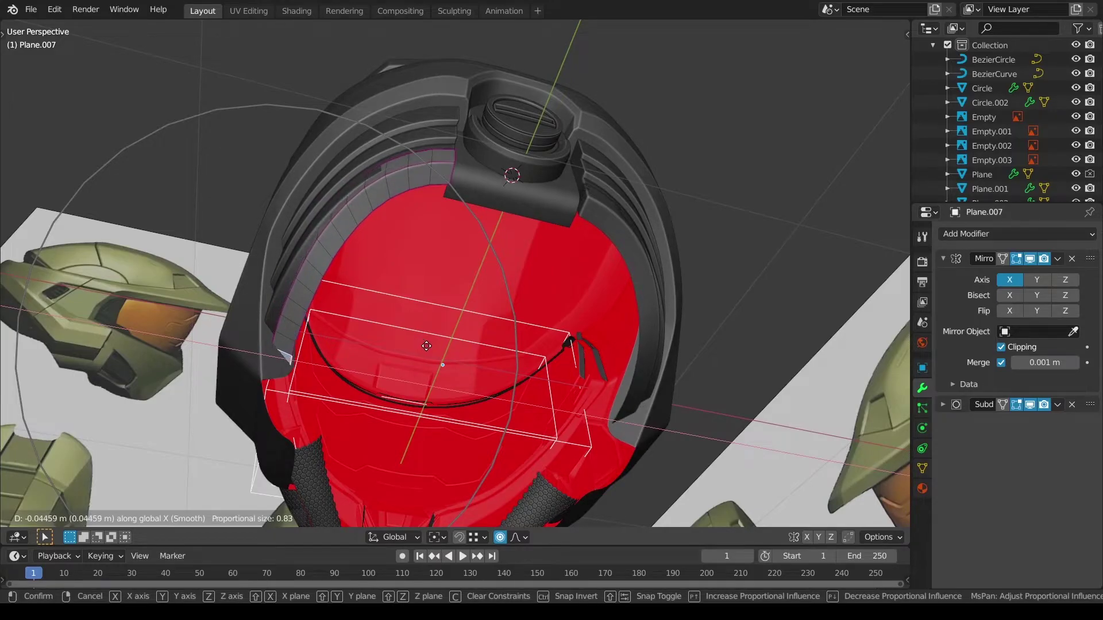
click(427, 345)
Step: Move the separated ridge's end beside the round cap about 0.022 m inward along Y with proportional editing, then return to Object Mode
middle_drag(426, 346, 329, 312)
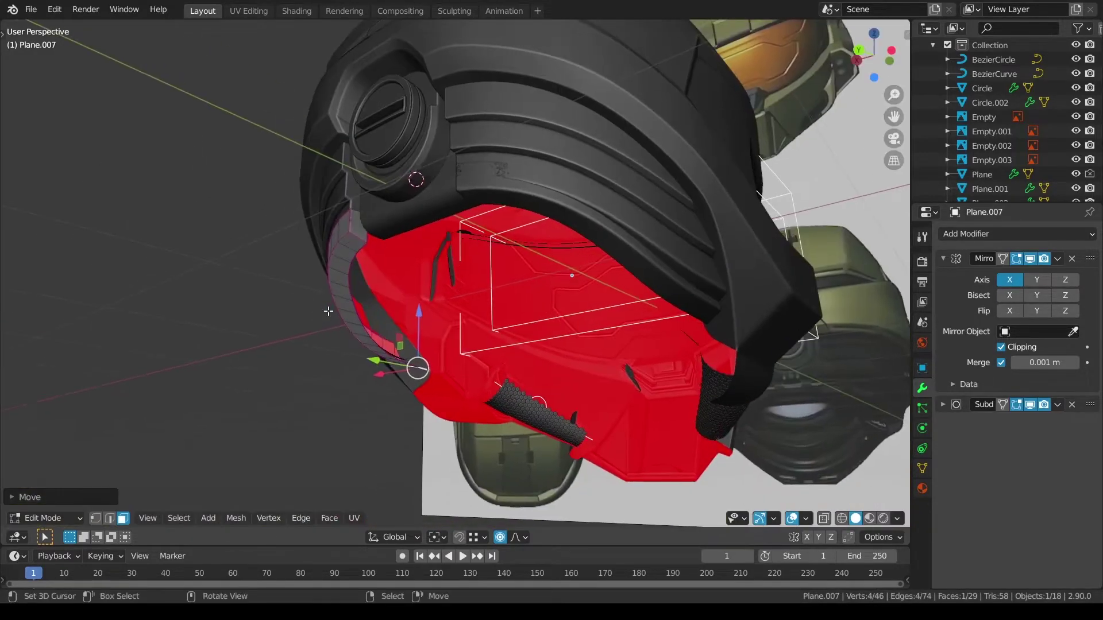
click(357, 236)
middle_drag(357, 236, 512, 178)
key(g)
key(y)
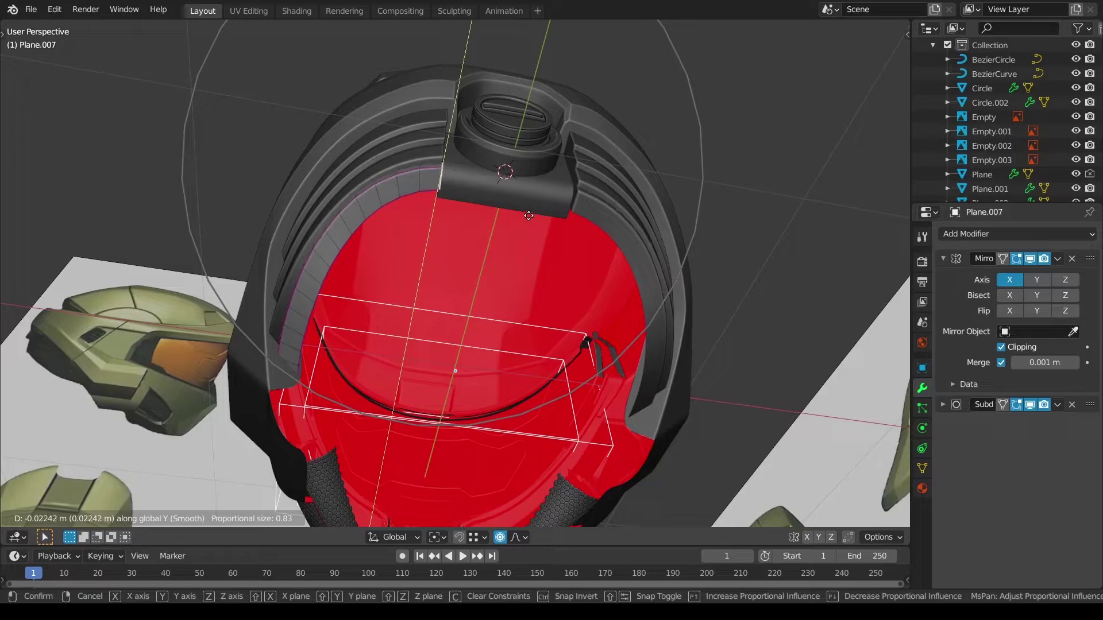
click(529, 215)
key(Tab)
middle_drag(528, 216, 402, 310)
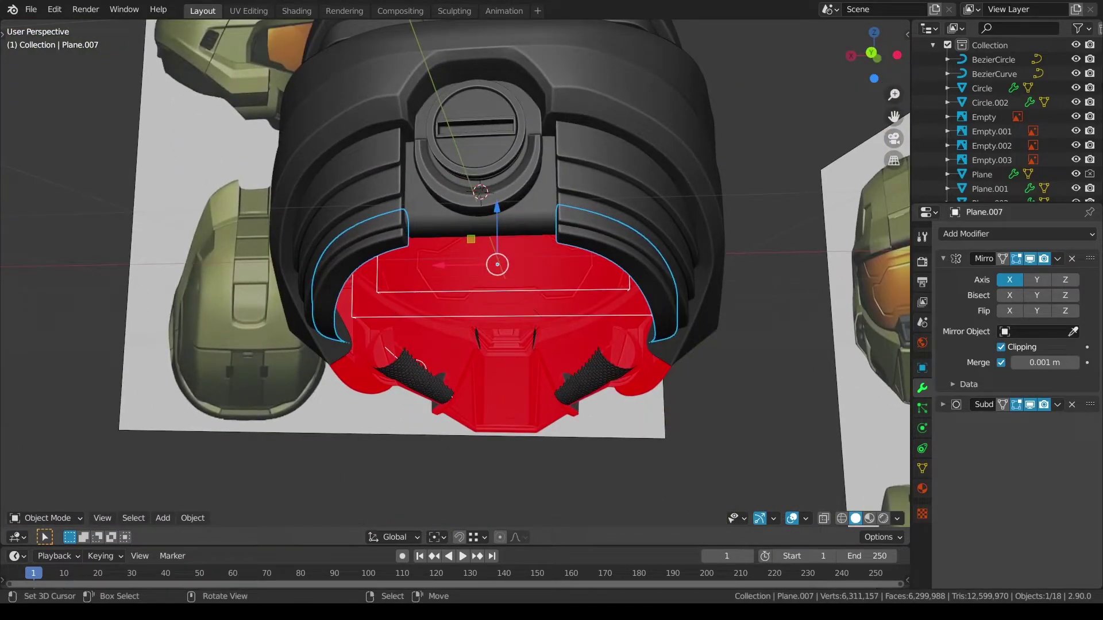
Step: Select the end column of faces on the remaining stepped ridges and raise it about 0.22 m along Z with proportional editing
middle_drag(459, 310, 460, 231)
right_click(460, 232)
key(ctrl+Tab)
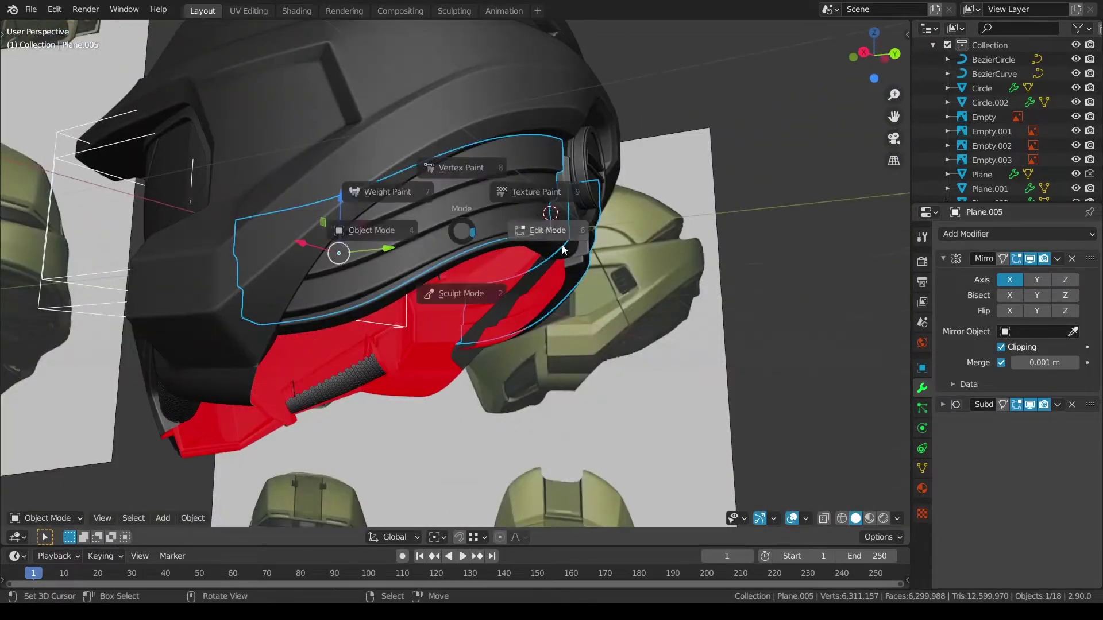
click(562, 249)
key(z)
key(b)
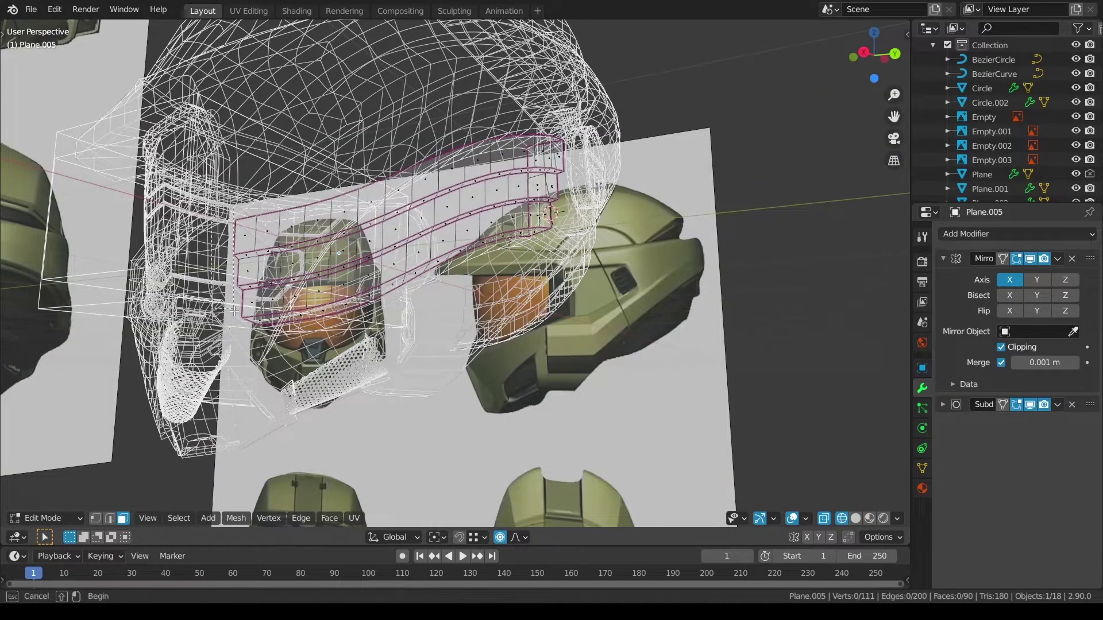
drag(230, 203, 262, 329)
key(KP_3)
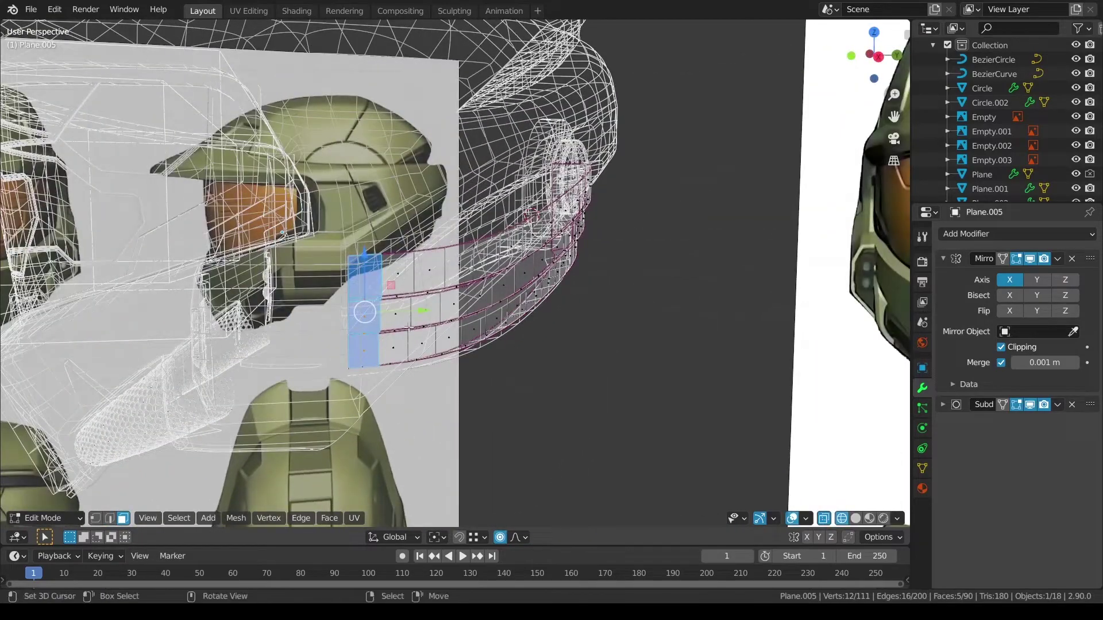
scroll(487, 312, up, 3)
key(alt+z)
scroll(572, 337, up, 2)
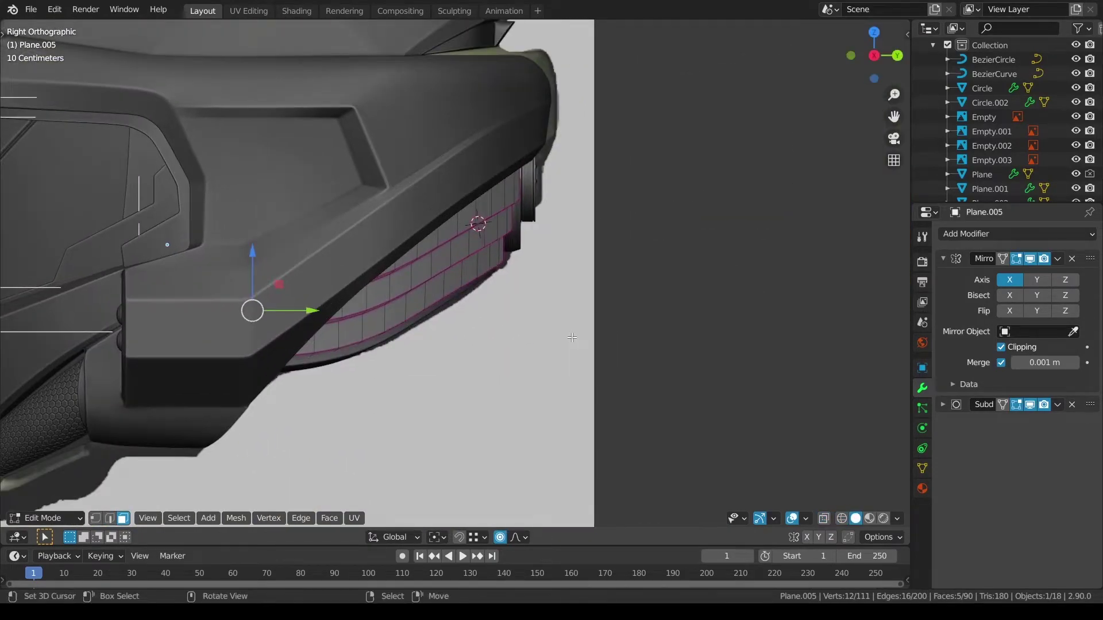
key(g)
key(z)
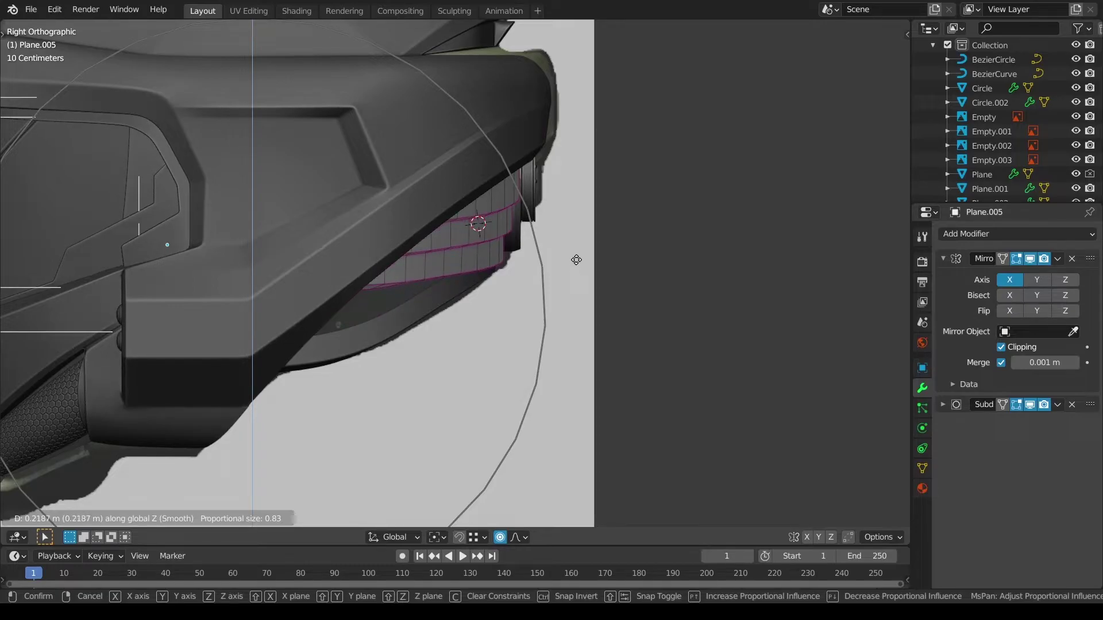
click(577, 260)
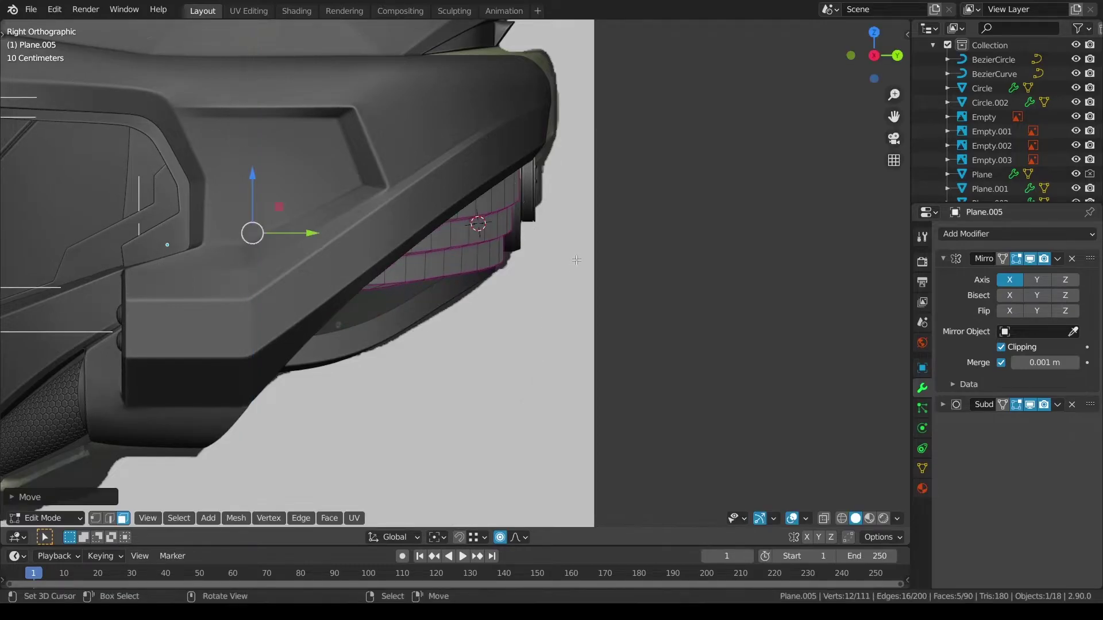
Step: Isolate the ridge mesh in local view and snap the 3D cursor to the back end vertex of the top ridge's lower edge
key(KP_Divide)
middle_drag(576, 263, 245, 449)
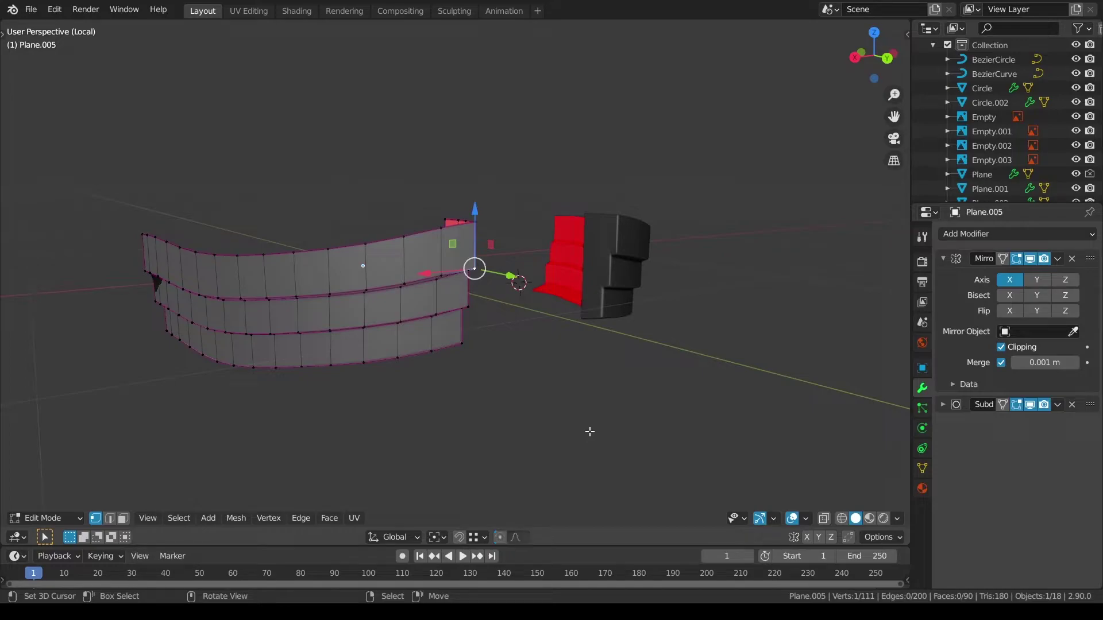
key(shift+s)
click(586, 481)
Step: Select the top ridge's lower edge, set the pivot to the 3D cursor and flatten the edge by scaling it to 0 along Z
key(alt+a)
middle_drag(498, 288, 185, 286)
ctrl+click(152, 279)
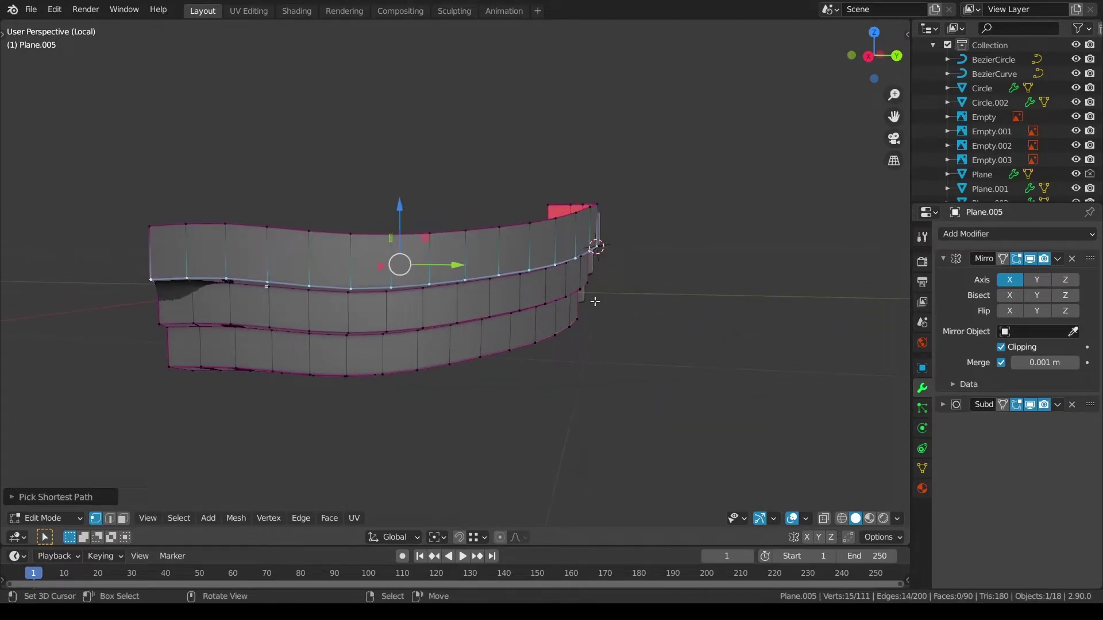
click(438, 537)
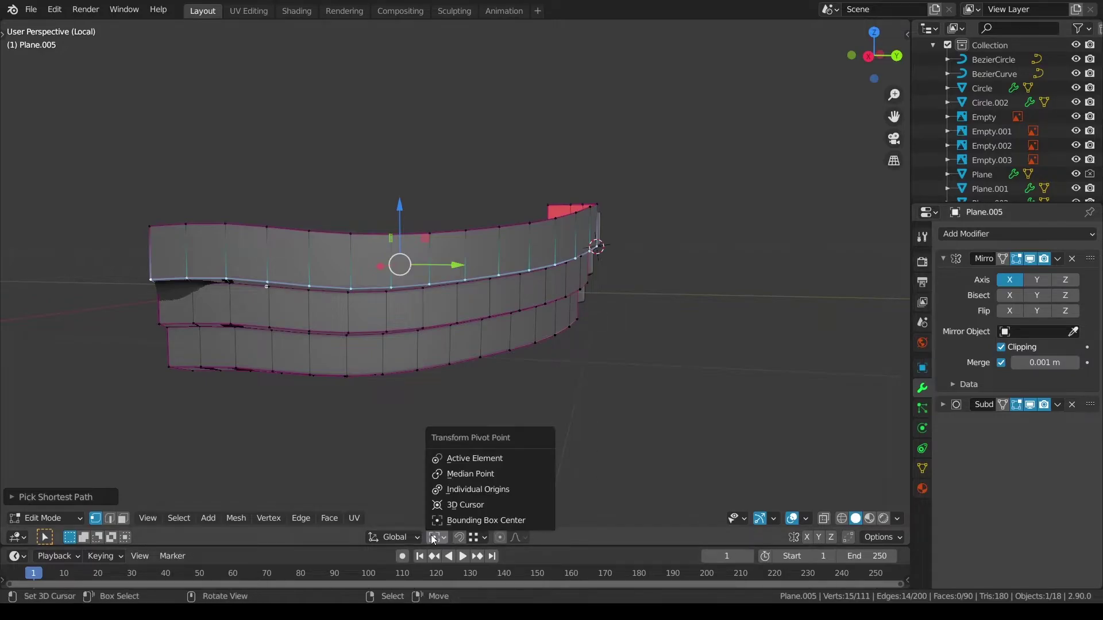
click(454, 504)
key(s)
key(z)
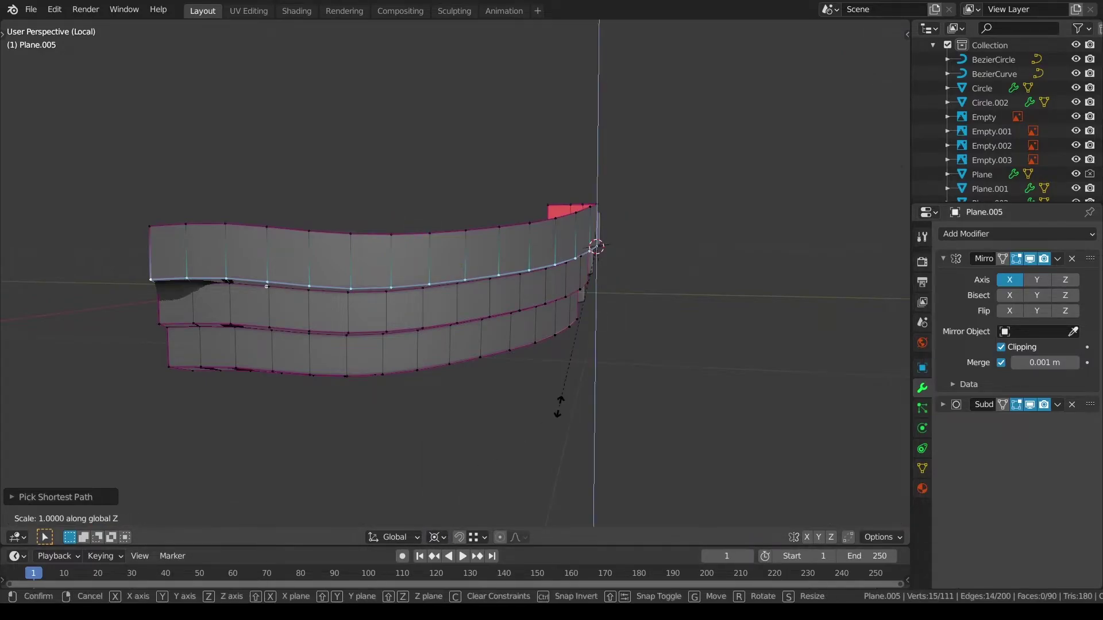
key(0)
key(Return)
Step: Snap the 3D cursor to the top ridge's upper back corner and scale its upper edge to 0 along Z
middle_drag(653, 264, 513, 284)
click(469, 262)
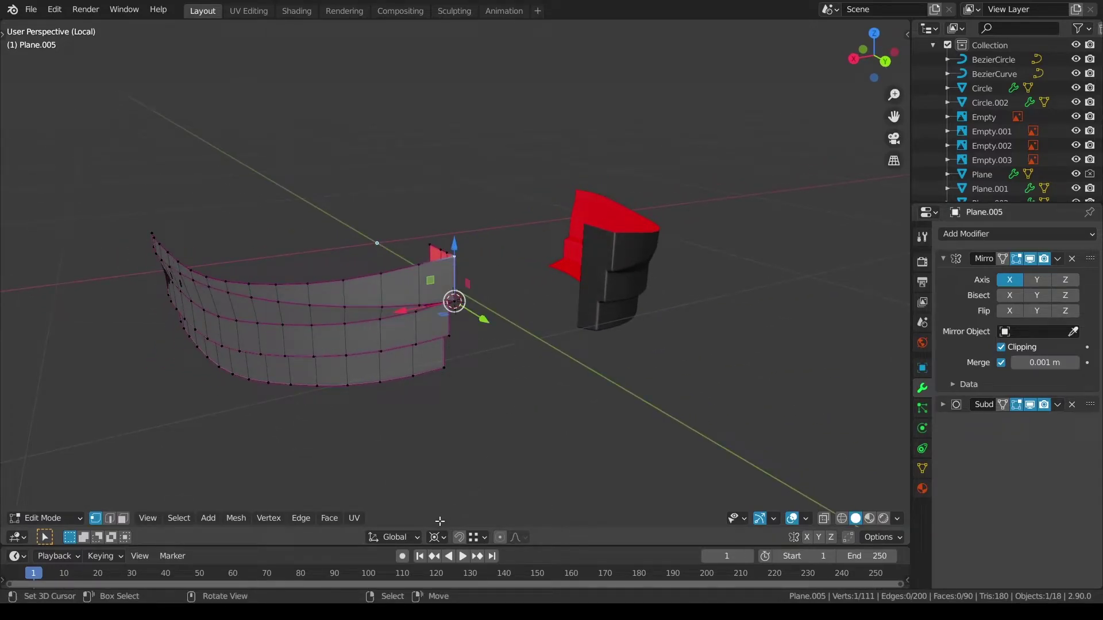
key(shift+s)
click(480, 555)
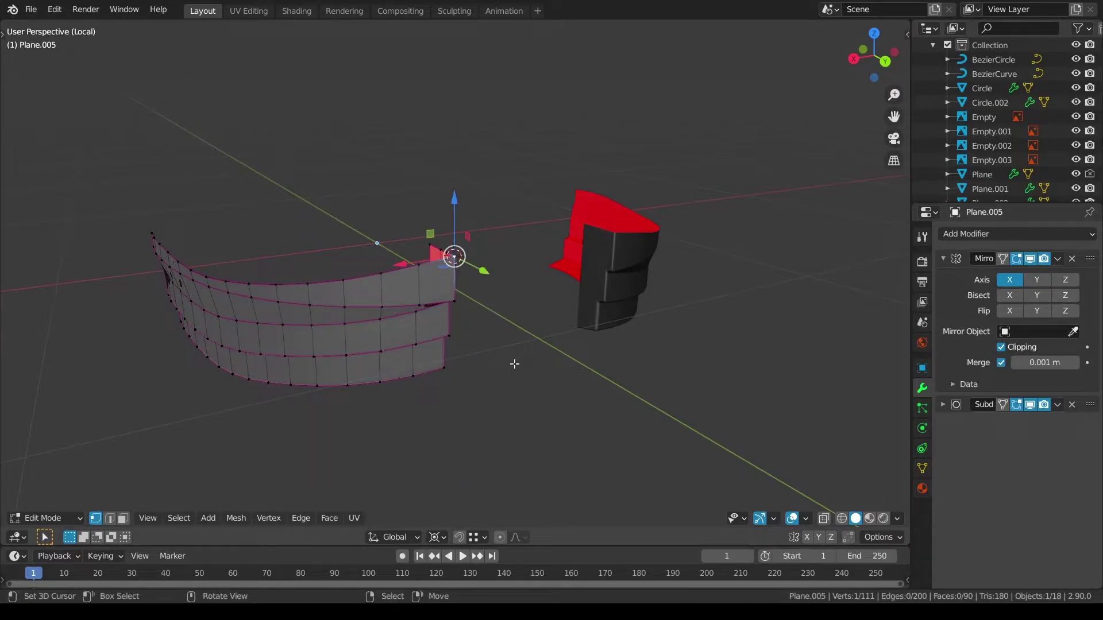
middle_drag(396, 325, 164, 268)
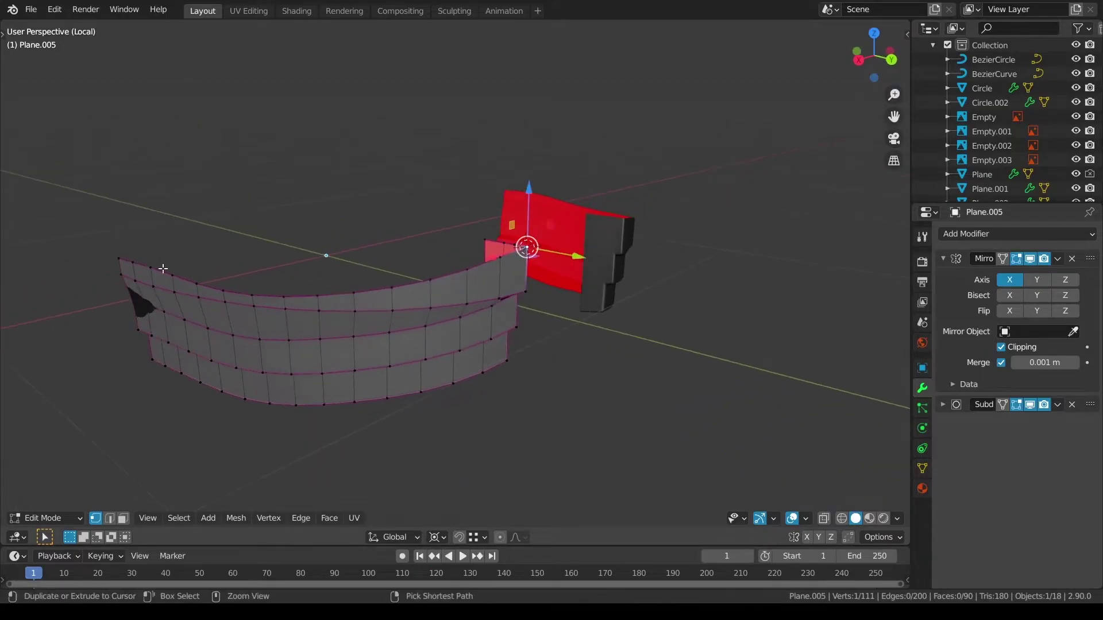
ctrl+click(127, 259)
text(sz0)
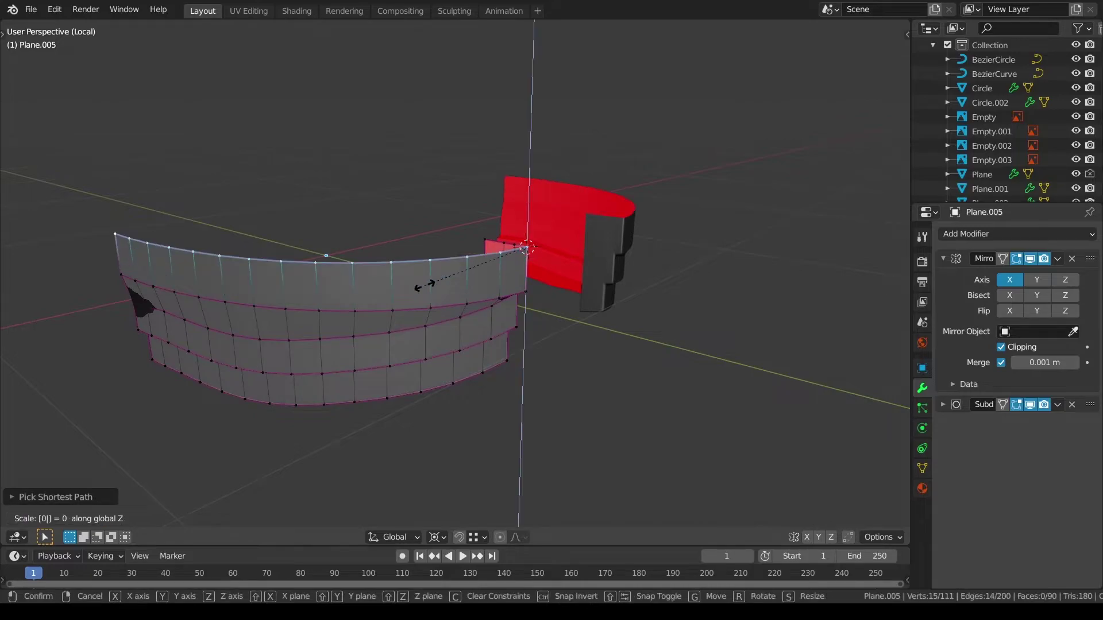
key(Return)
Step: Snap the 3D cursor to the second ridge's upper back corner and scale its upper edge to 0 along Z
key(alt+a)
middle_drag(410, 282, 370, 252)
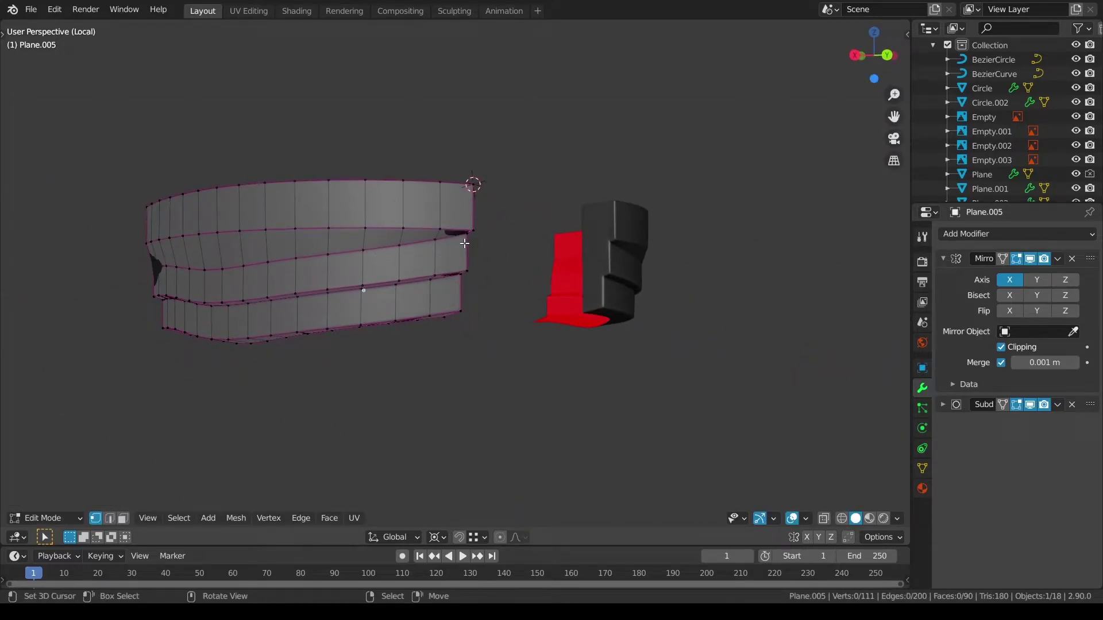
middle_drag(462, 245, 465, 259)
key(shift+s)
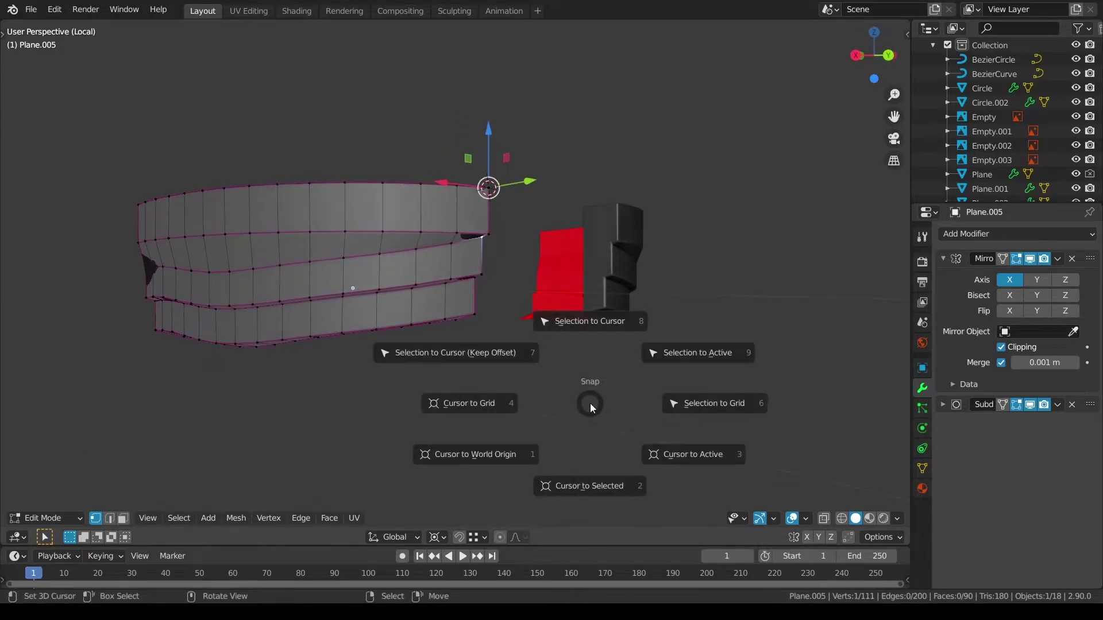
click(563, 485)
ctrl+click(156, 266)
key(s)
key(z)
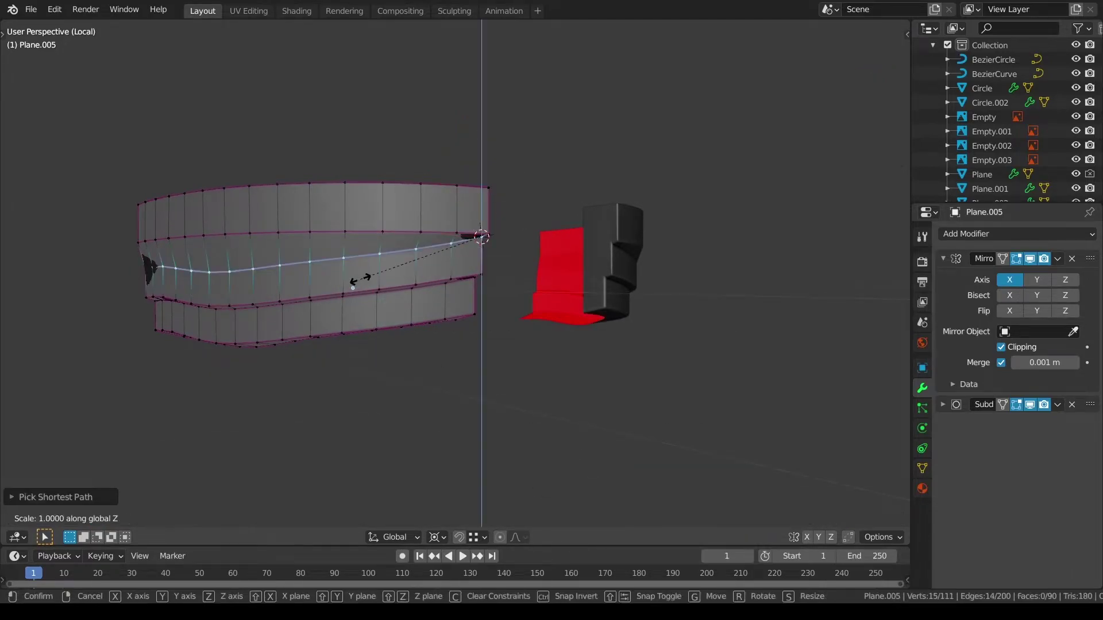
key(0)
key(Return)
Step: Snap the 3D cursor to the second ridge's lower back corner, scale its lower edge to 0 along Z and select the whole mesh
click(362, 281)
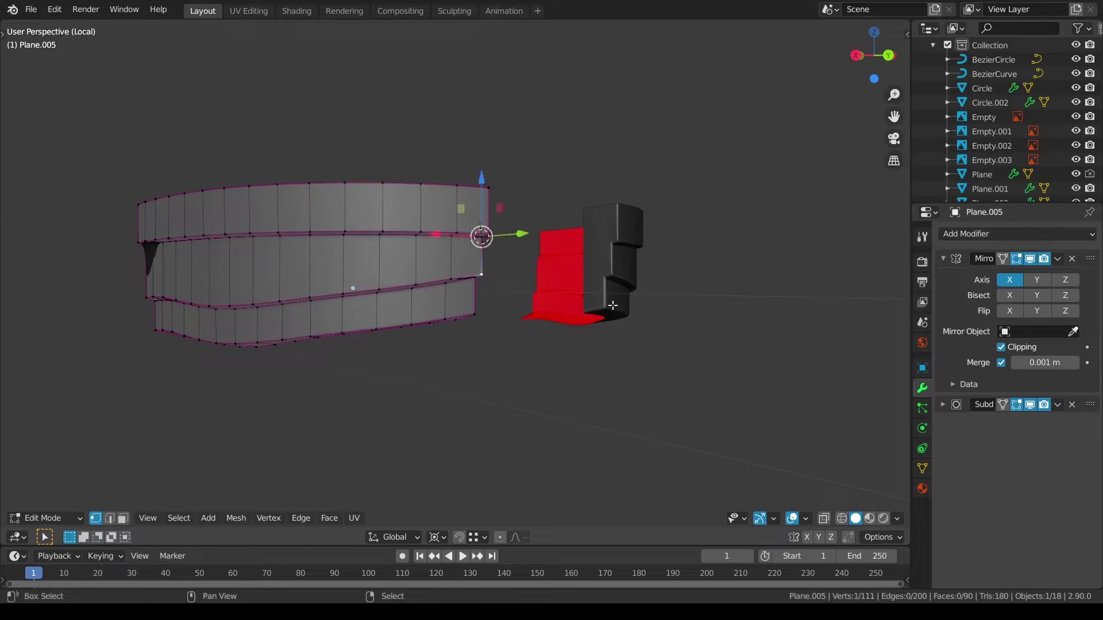
key(shift+s)
click(612, 389)
ctrl+click(147, 296)
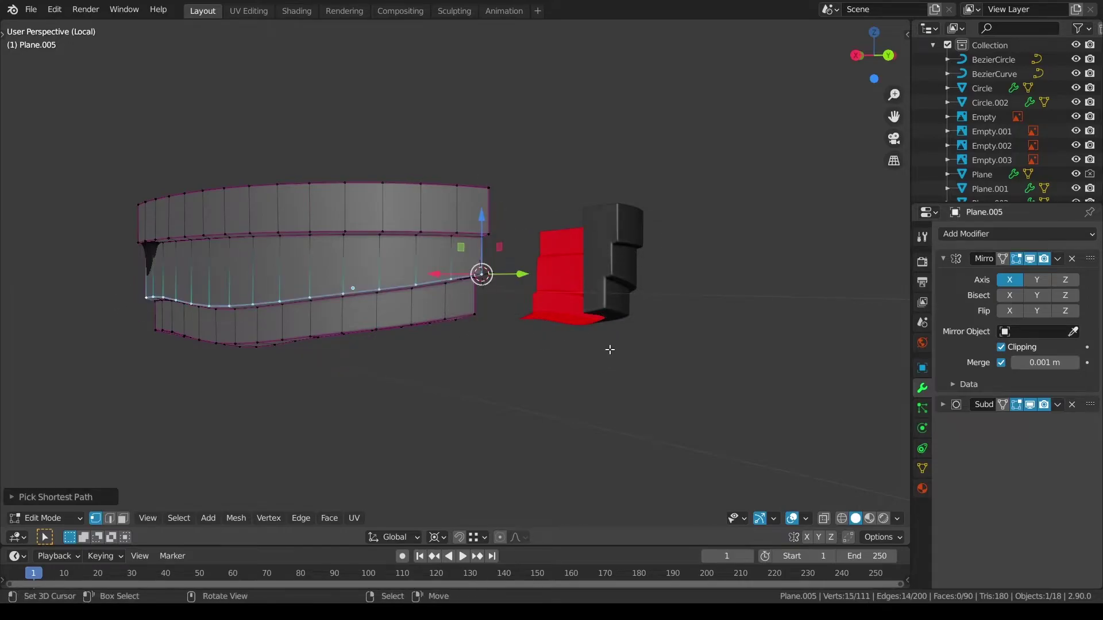
key(s)
key(Escape)
key(s)
key(z)
key(0)
key(Return)
key(a)
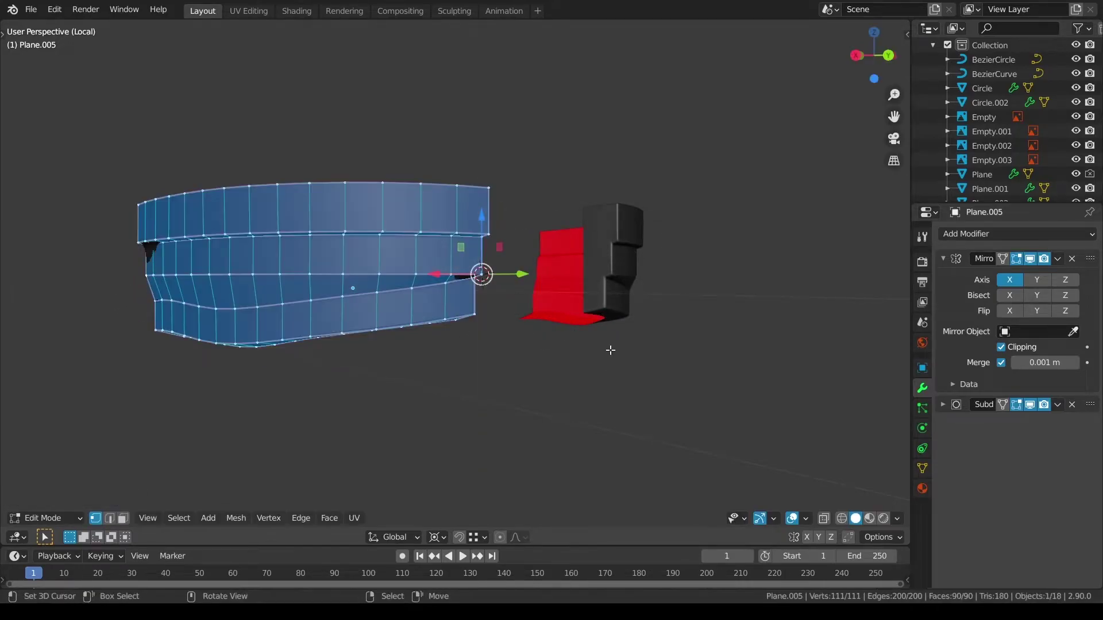
Step: Snap the 3D cursor to the third ridge's upper back corner and scale its upper edge to 0 along Z
key(a)
ctrl+click(470, 284)
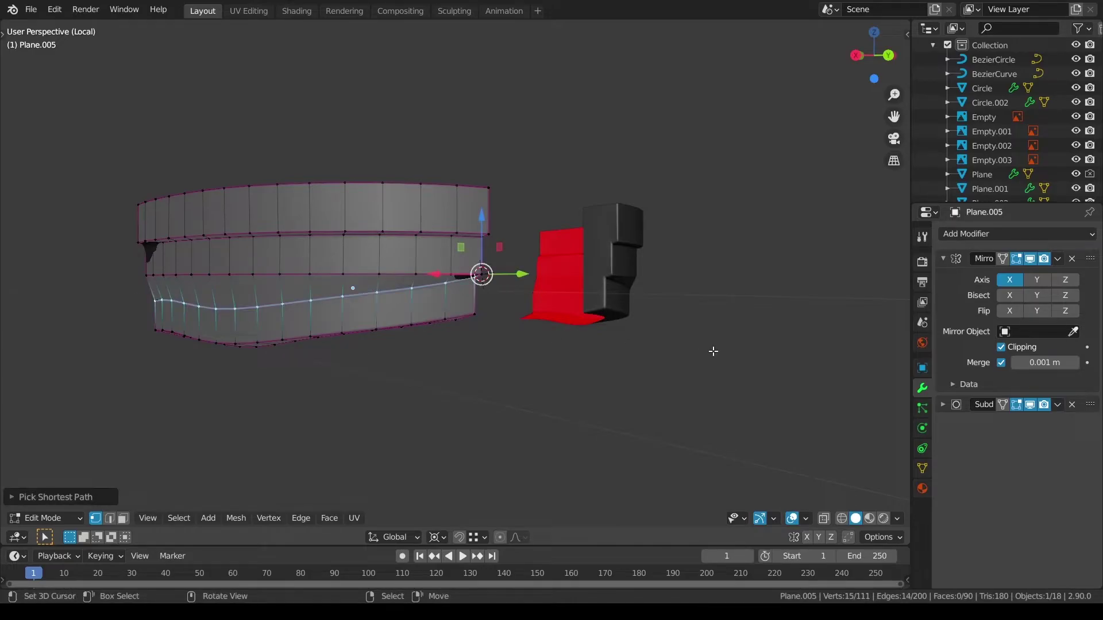
right_click(476, 277)
key(shift+s)
click(624, 363)
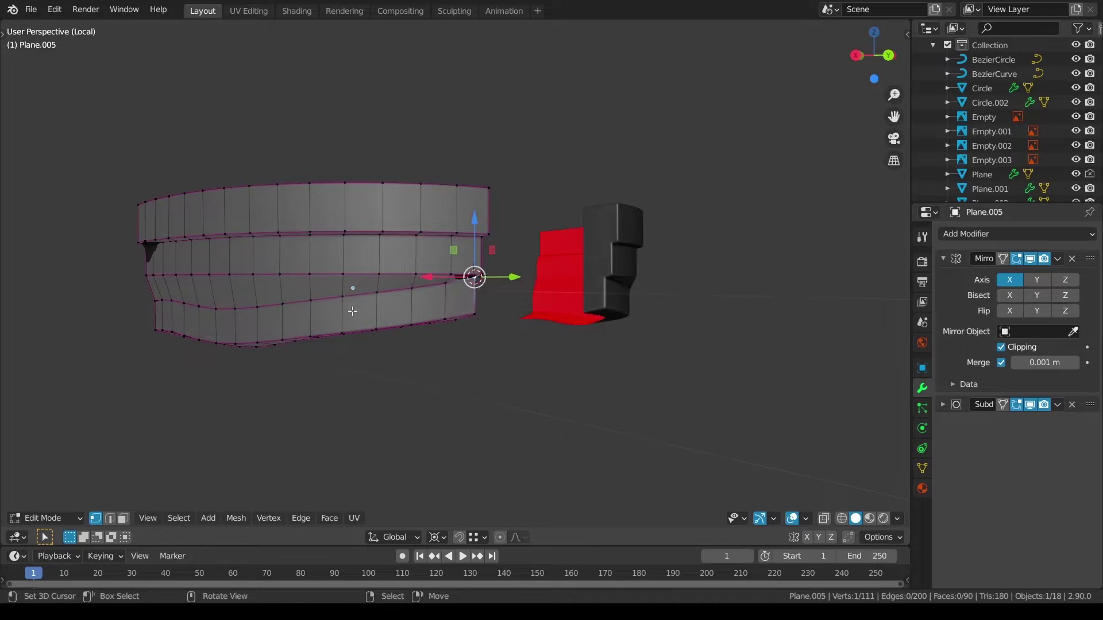
ctrl+click(136, 297)
key(s)
key(z)
key(0)
key(Return)
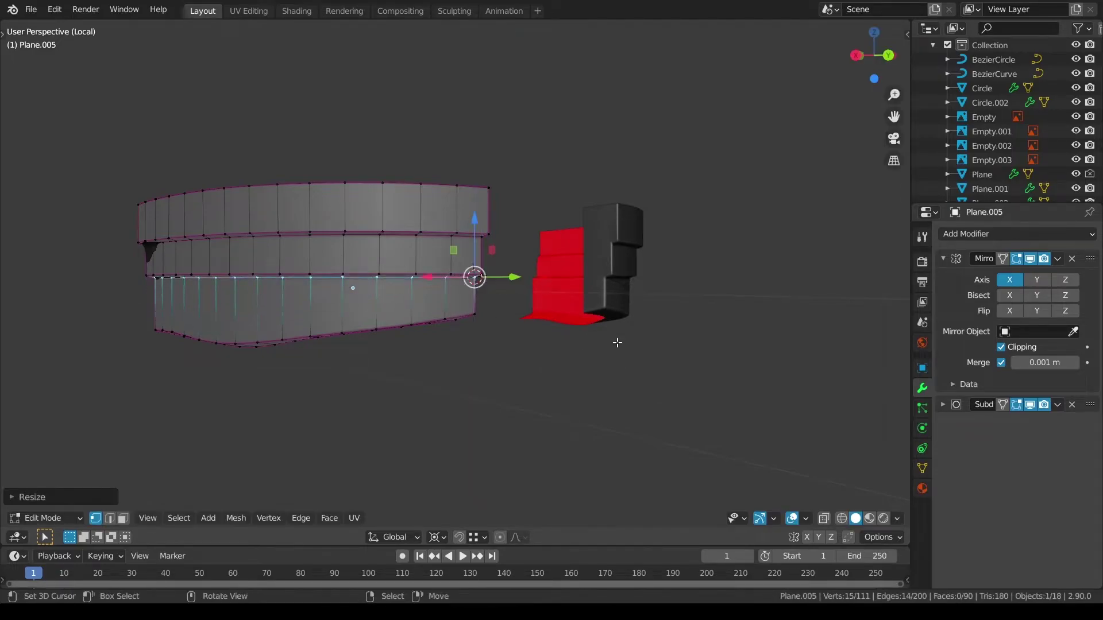
click(618, 342)
Step: Snap the 3D cursor to the third ridge's lower back corner and scale its lower edge to 0 along Z
middle_drag(472, 305, 402, 310)
ctrl+click(143, 327)
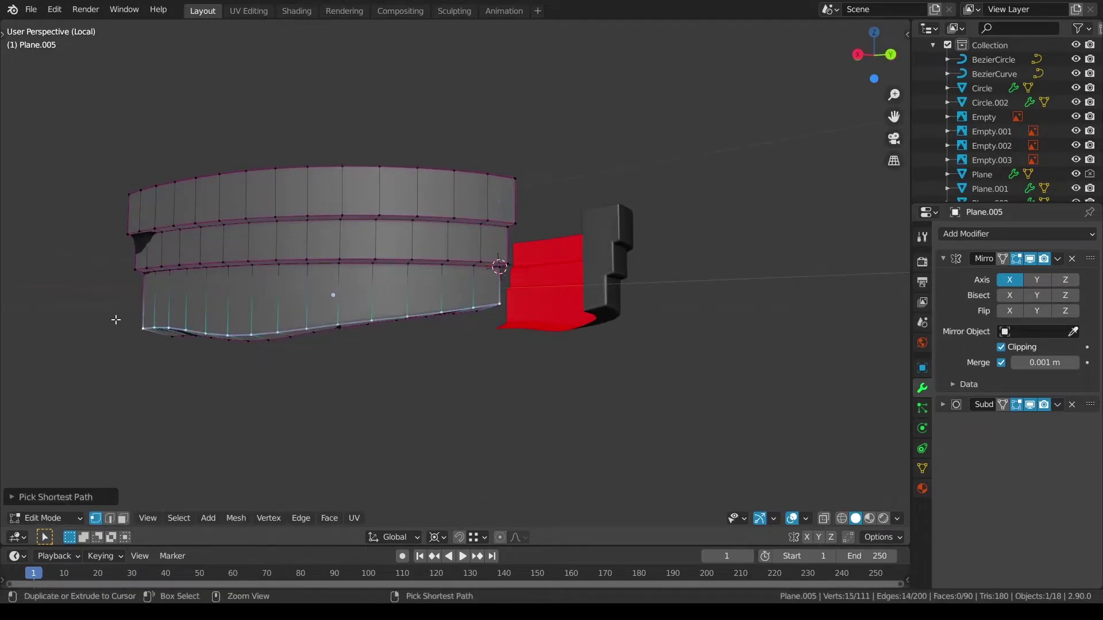
key(shift+s)
click(648, 402)
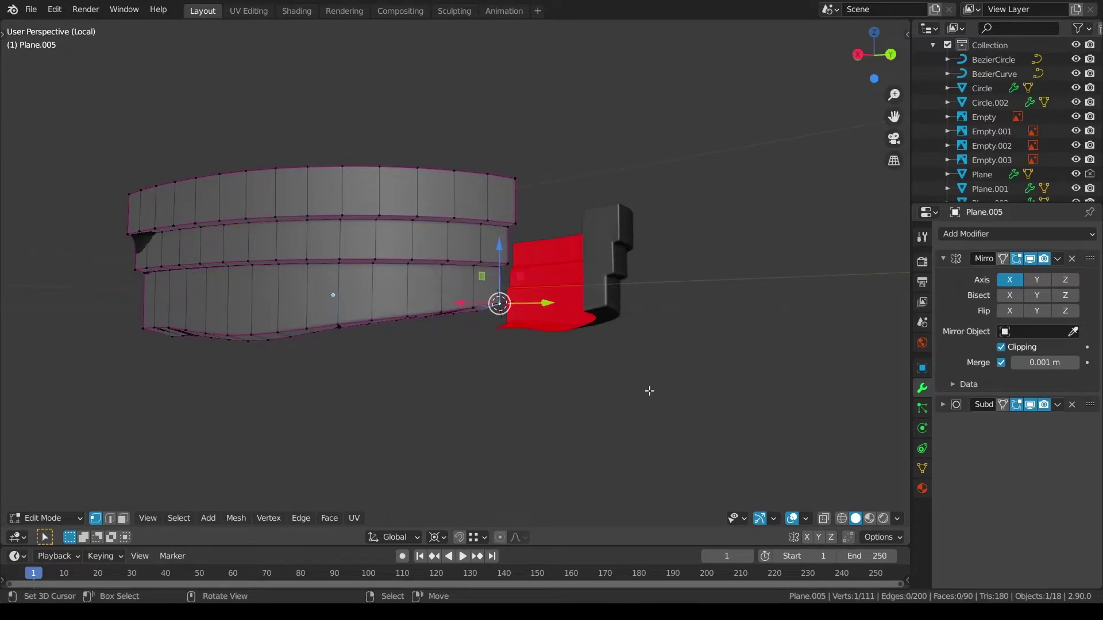
key(s)
key(z)
key(0)
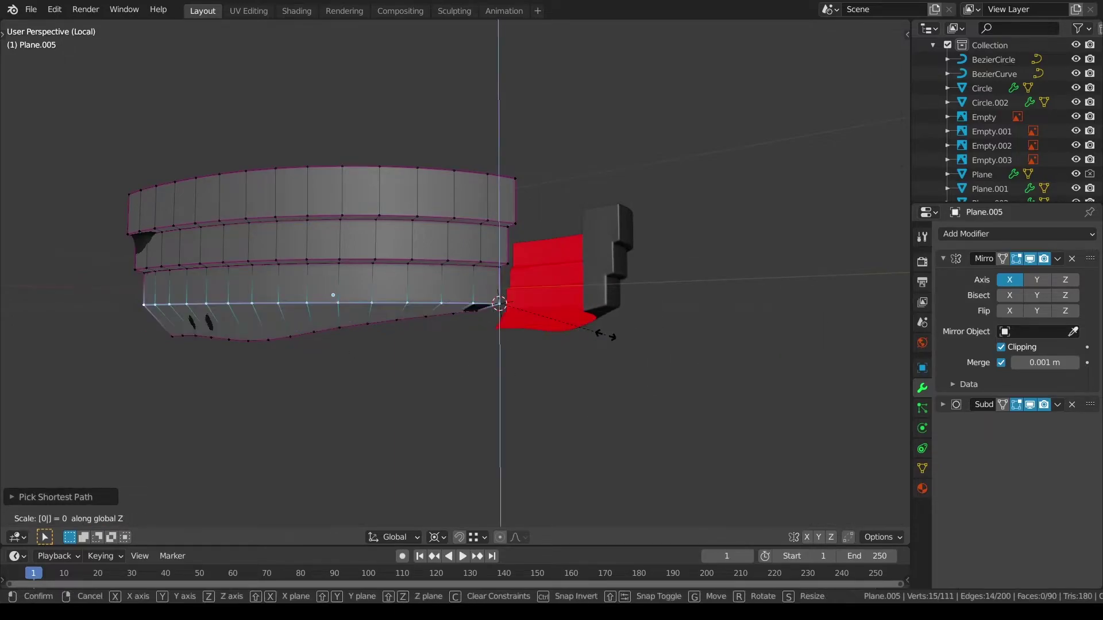
key(Return)
Step: Snap the 3D cursor to the back corner of the third ridge's inner bottom edge and scale that edge to 0 along Z
key(a)
click(531, 343)
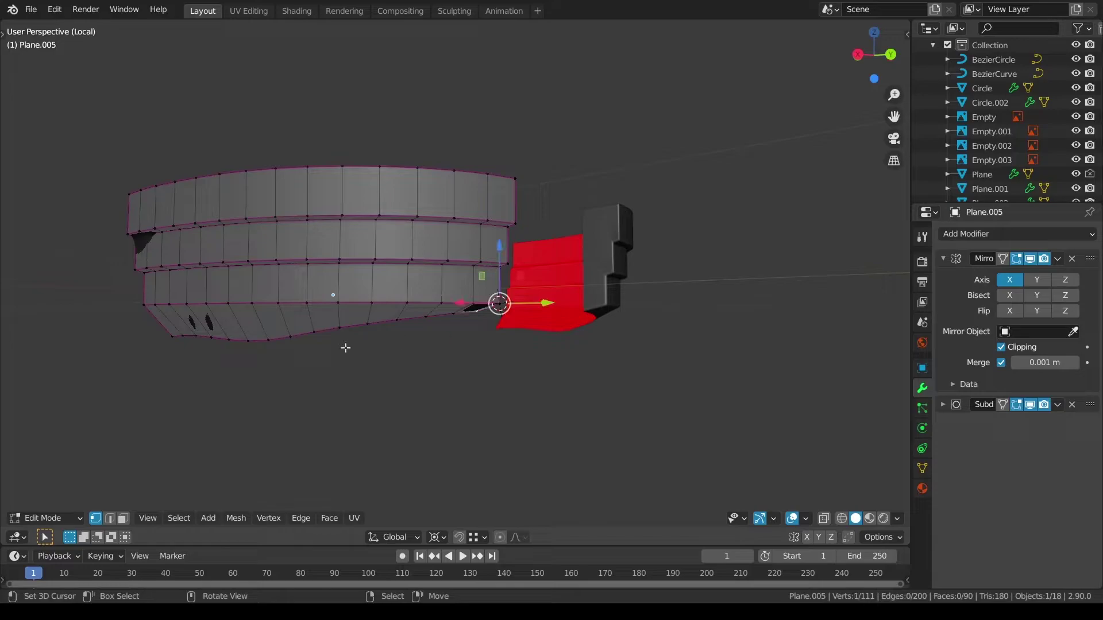
ctrl+click(150, 347)
key(shift+s)
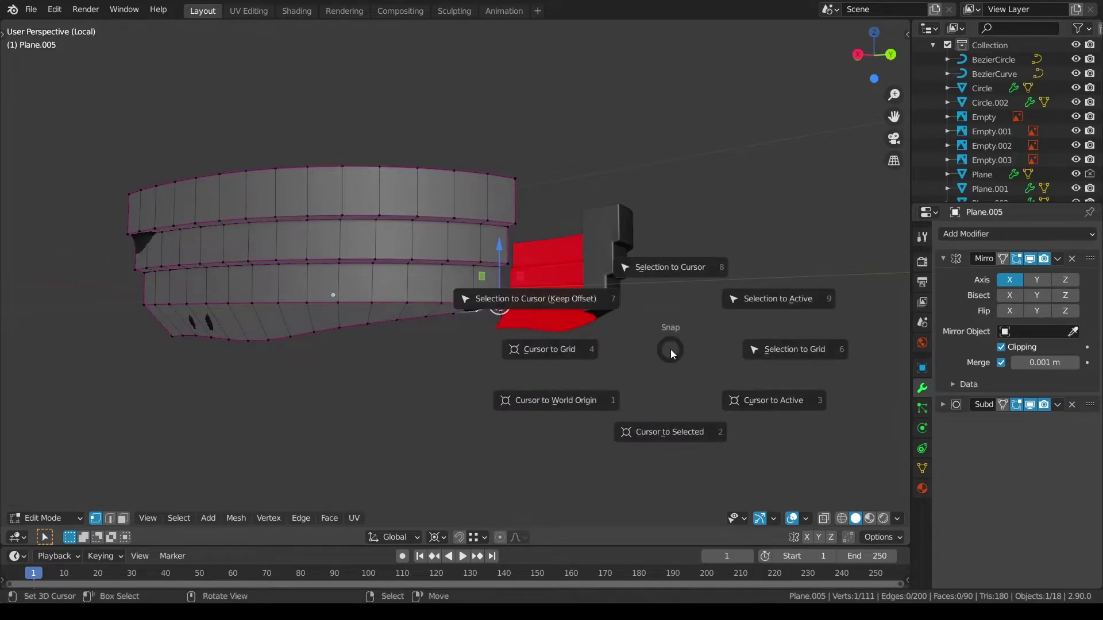
click(672, 406)
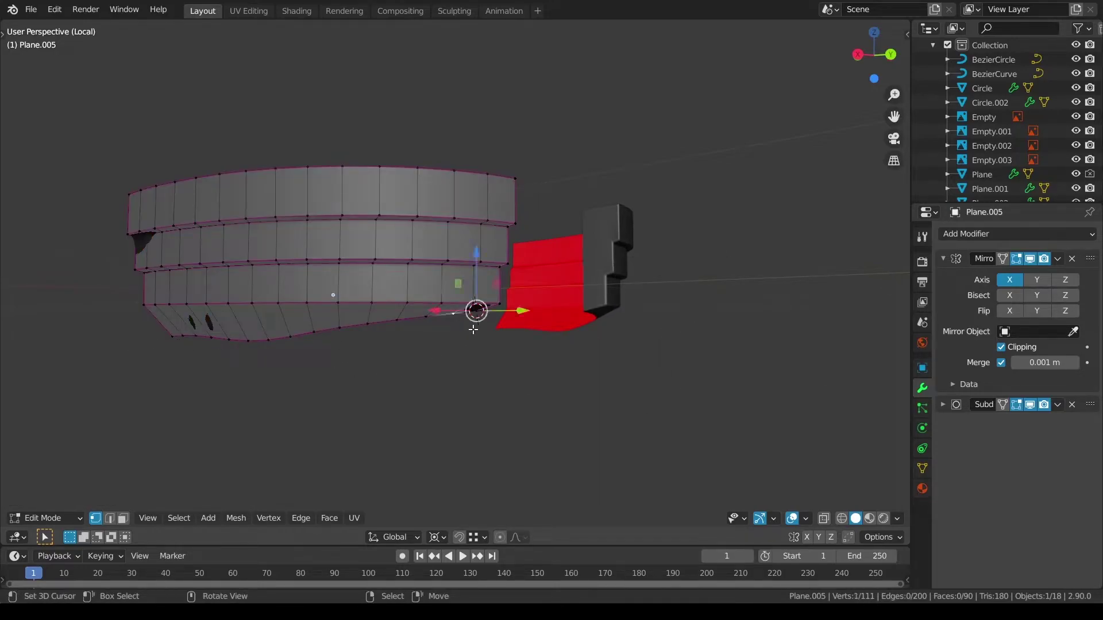
ctrl+click(178, 340)
key(s)
key(z)
key(0)
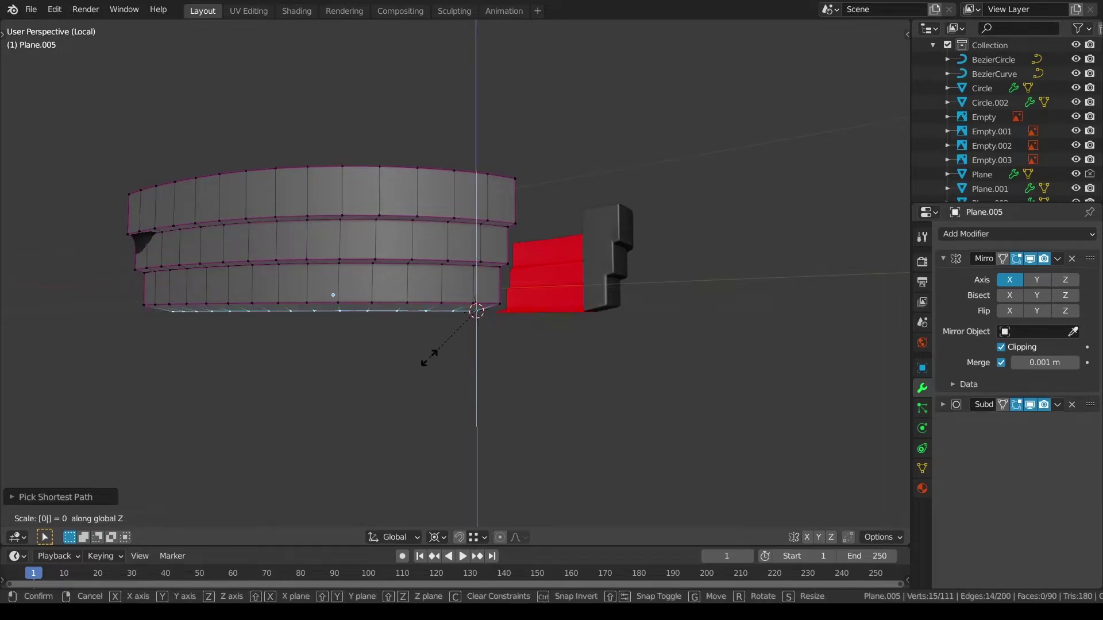
key(Return)
Step: Return to the full helmet and select the strip of faces across the front ends of the three levelled ridges
key(alt+a)
middle_drag(446, 377, 447, 286)
scroll(692, 251, up, 1)
key(Tab)
key(alt+a)
middle_drag(623, 250, 312, 202)
key(Tab)
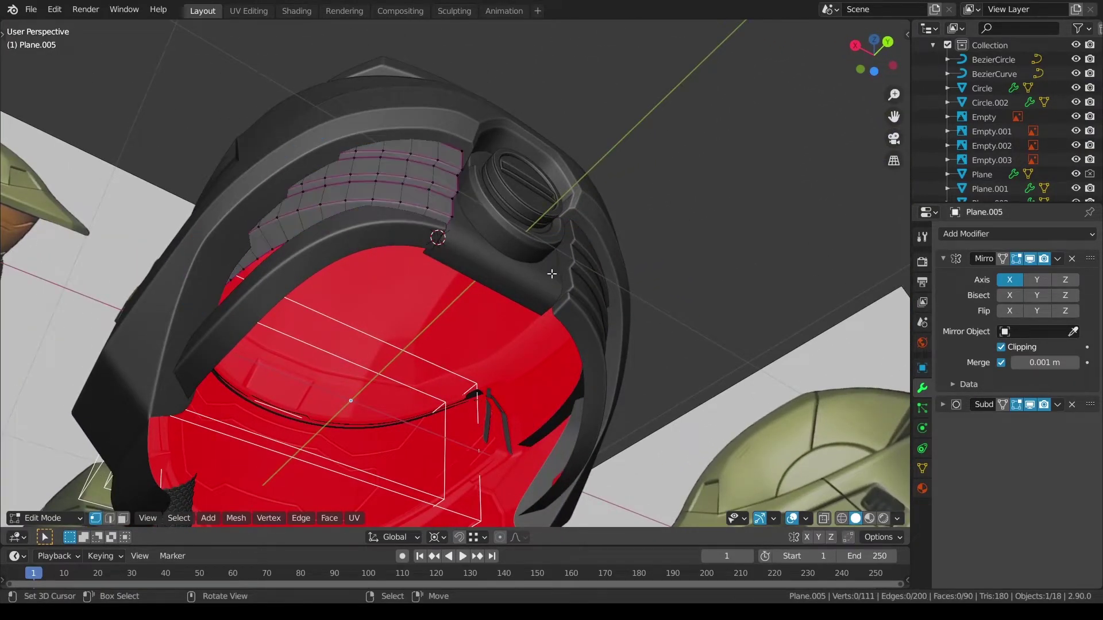
middle_drag(563, 242, 563, 348)
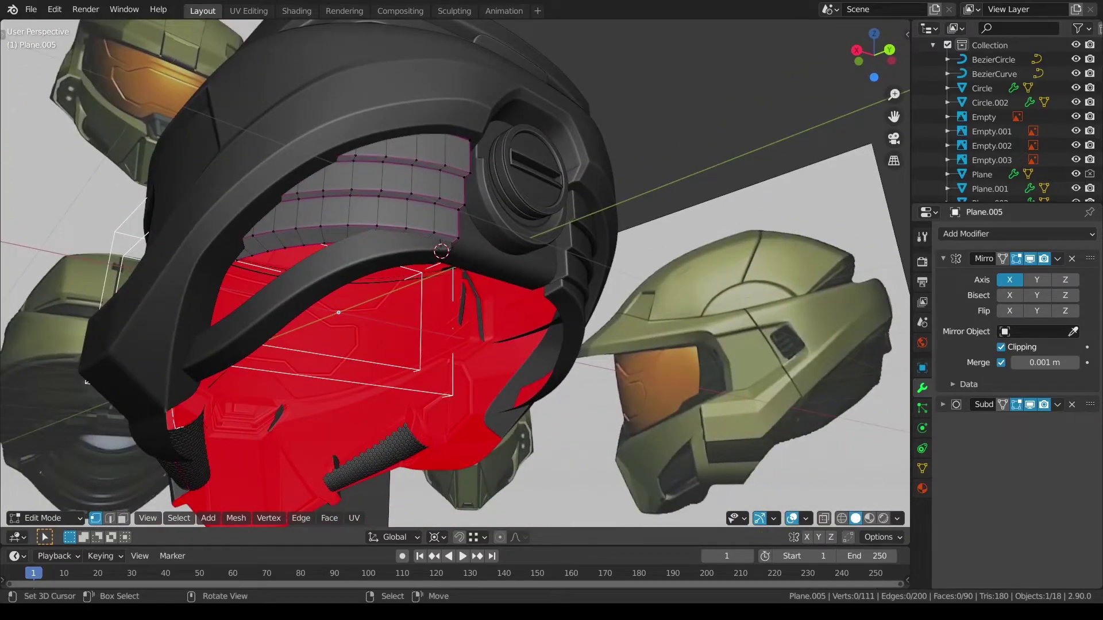
key(shift+z)
middle_drag(435, 333, 221, 381)
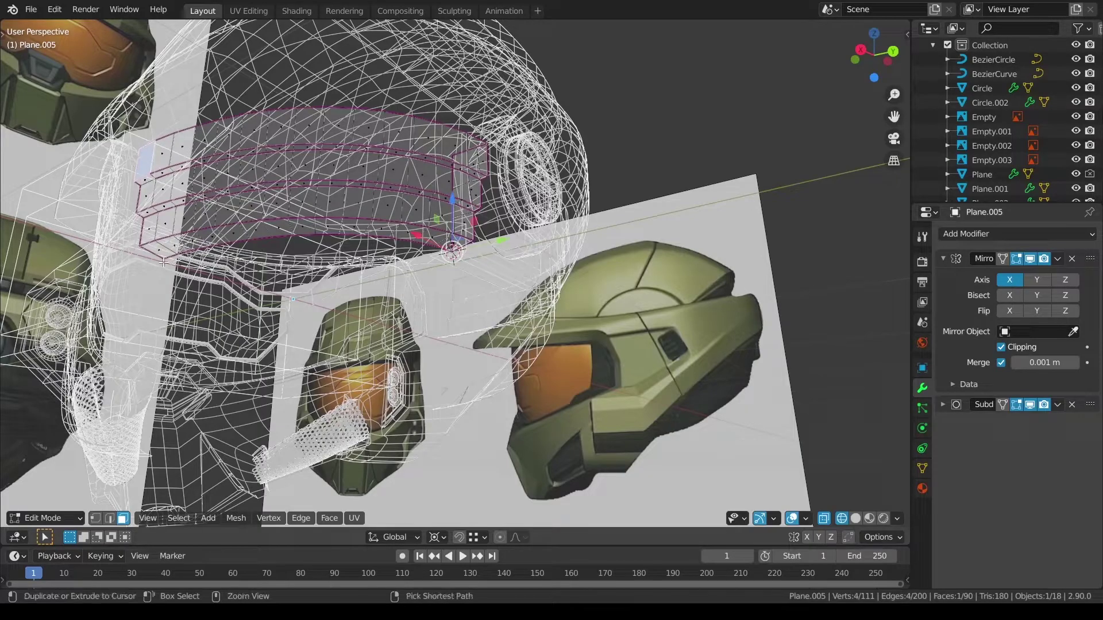
ctrl+click(164, 255)
key(shift+z)
middle_drag(490, 270, 446, 277)
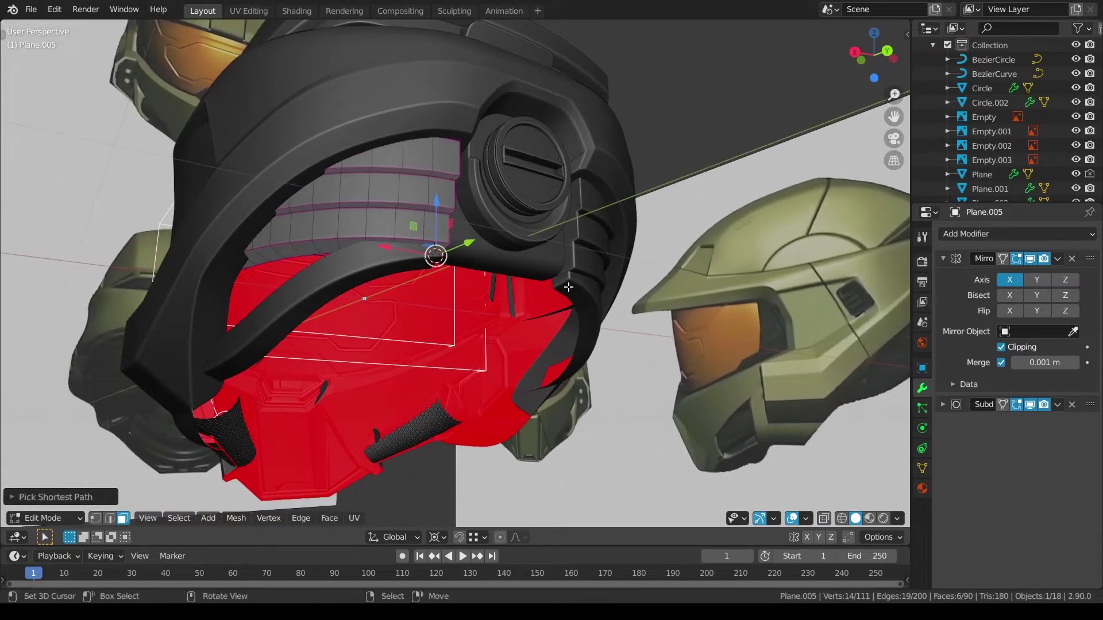
Step: Set the pivot to Bounding Box Center and move the selected faces down about 0.12 m along Z with proportional editing at size 0.83
click(444, 536)
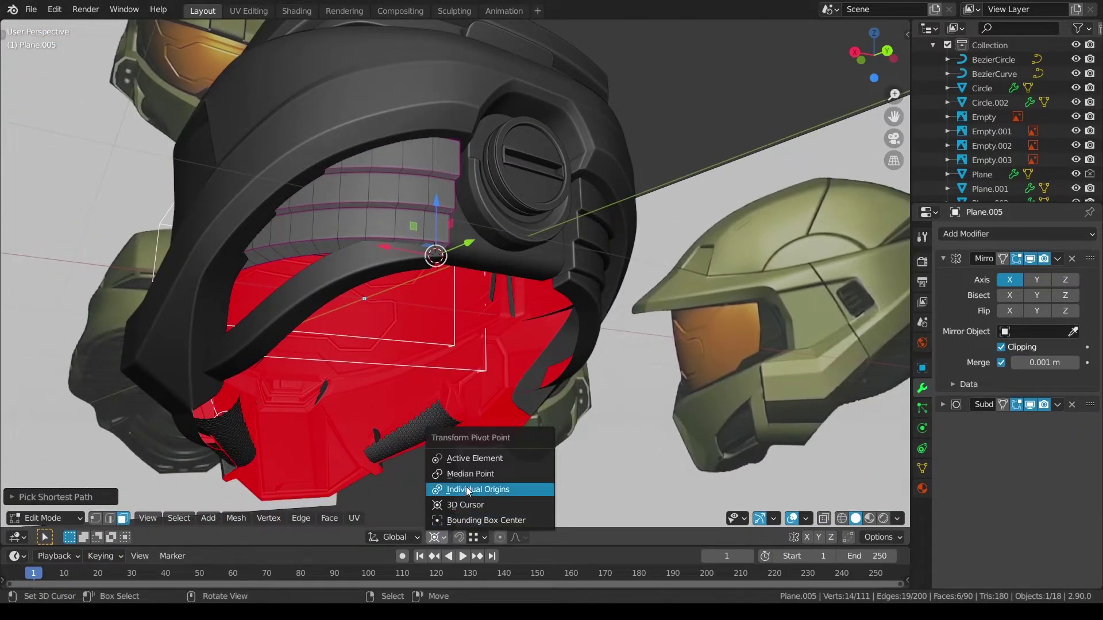
click(475, 458)
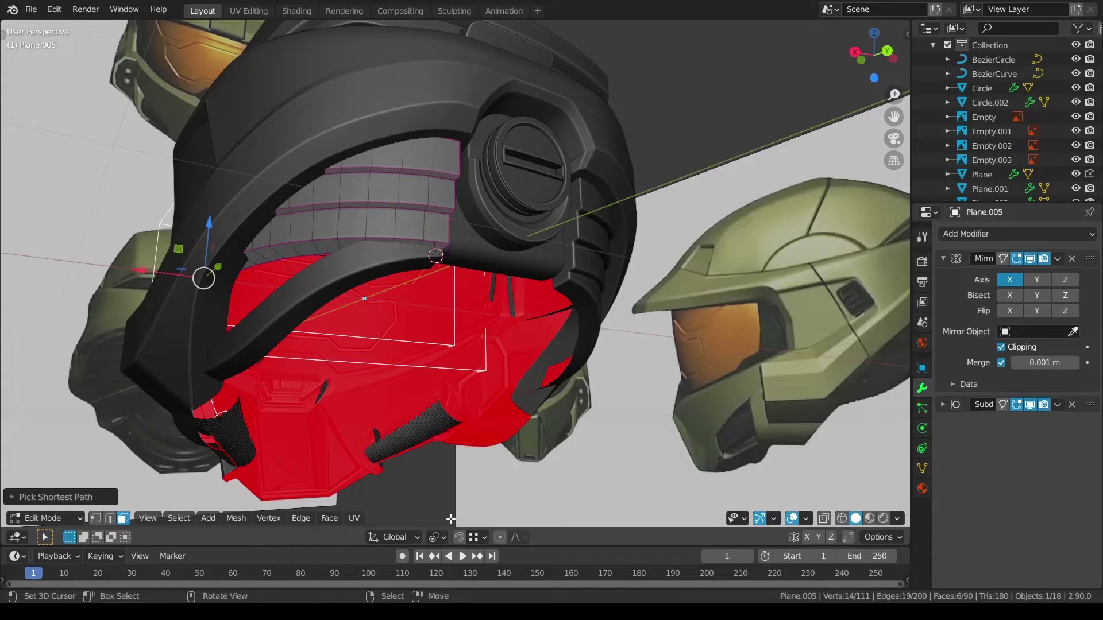
click(436, 537)
click(485, 520)
key(g)
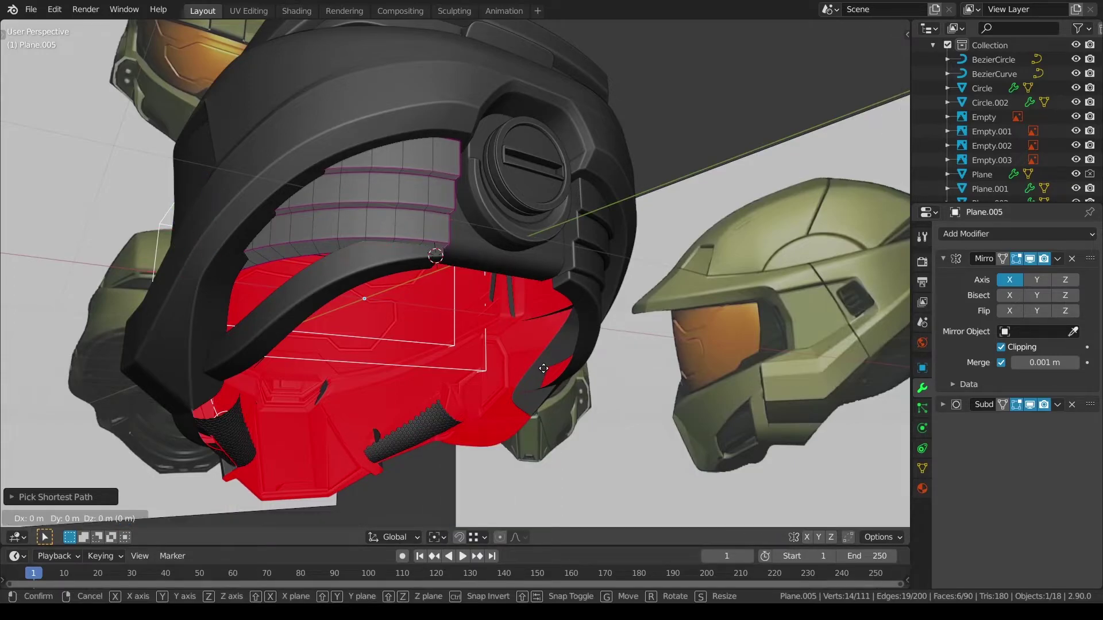
key(z)
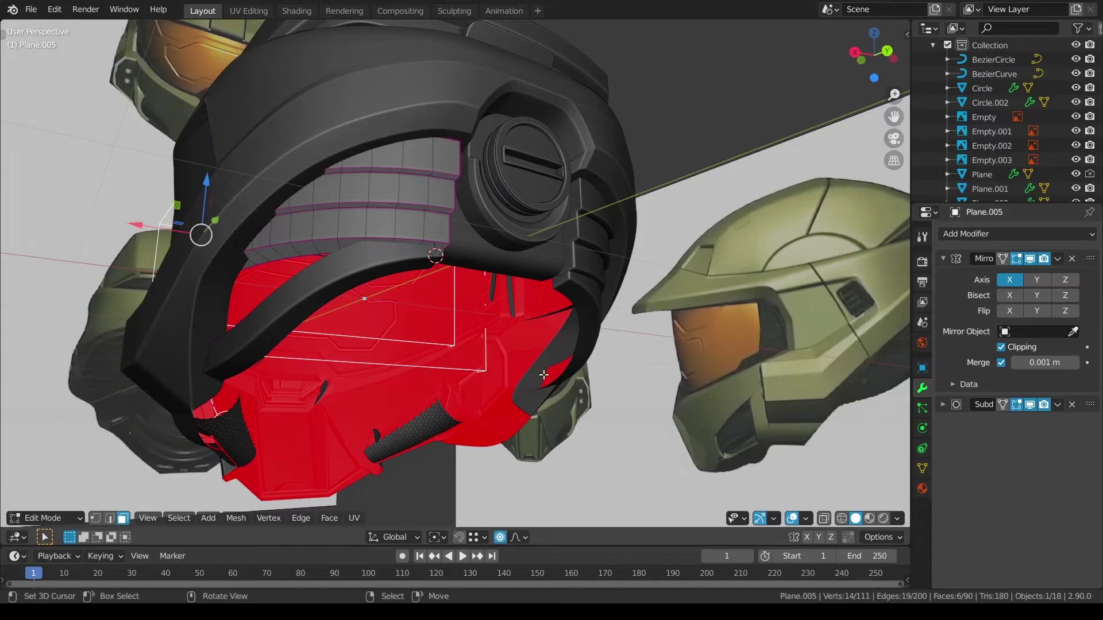
key(o)
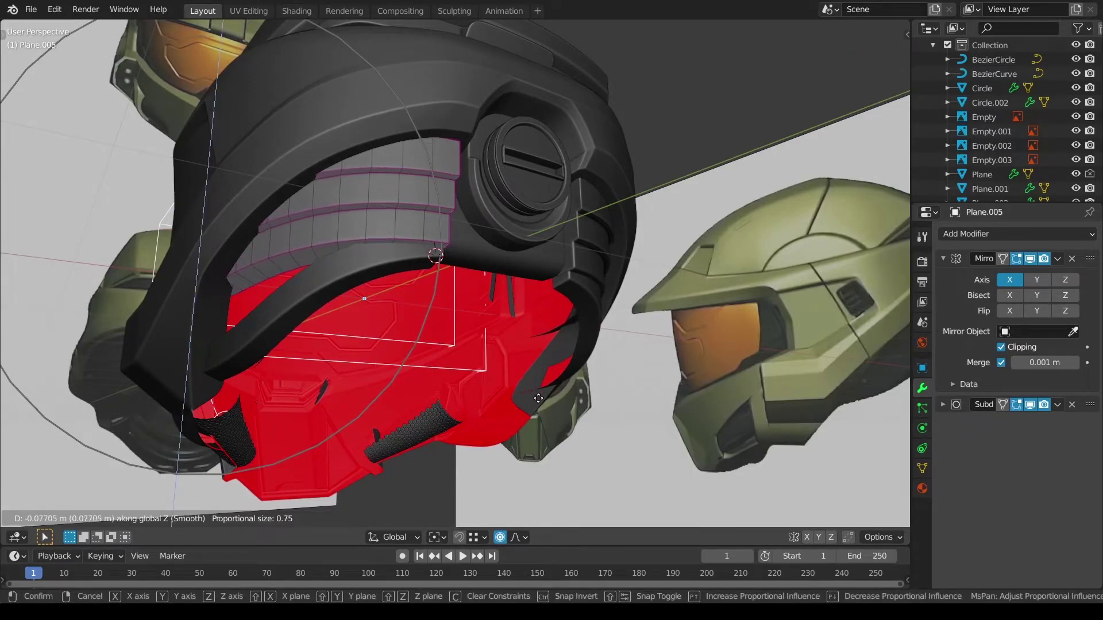
scroll(539, 400, down, 1)
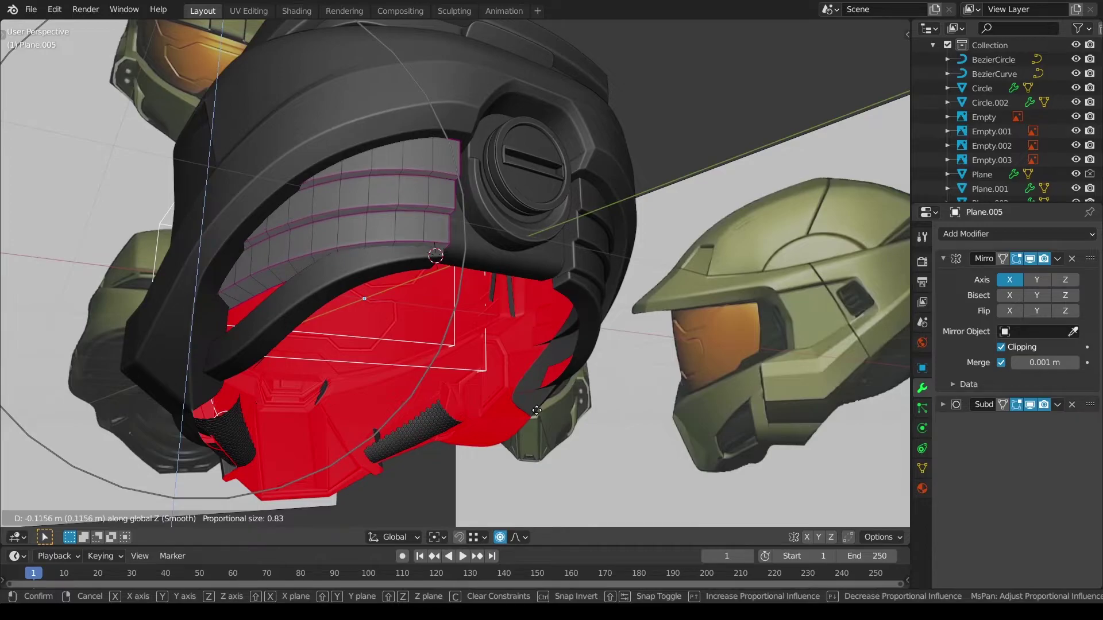
click(537, 410)
Step: Switch editing to the separate lowest ridge and snap the 3D cursor to its upper back corner
mouse_move(536, 409)
middle_down()
mouse_move(509, 438)
mouse_move(613, 430)
mouse_move(551, 488)
mouse_move(529, 467)
mouse_move(535, 394)
mouse_move(422, 397)
mouse_move(474, 359)
mouse_move(472, 324)
mouse_move(484, 317)
mouse_move(456, 304)
middle_up()
key(alt+a)
key(Tab)
right_click(409, 293)
key(Tab)
key(z)
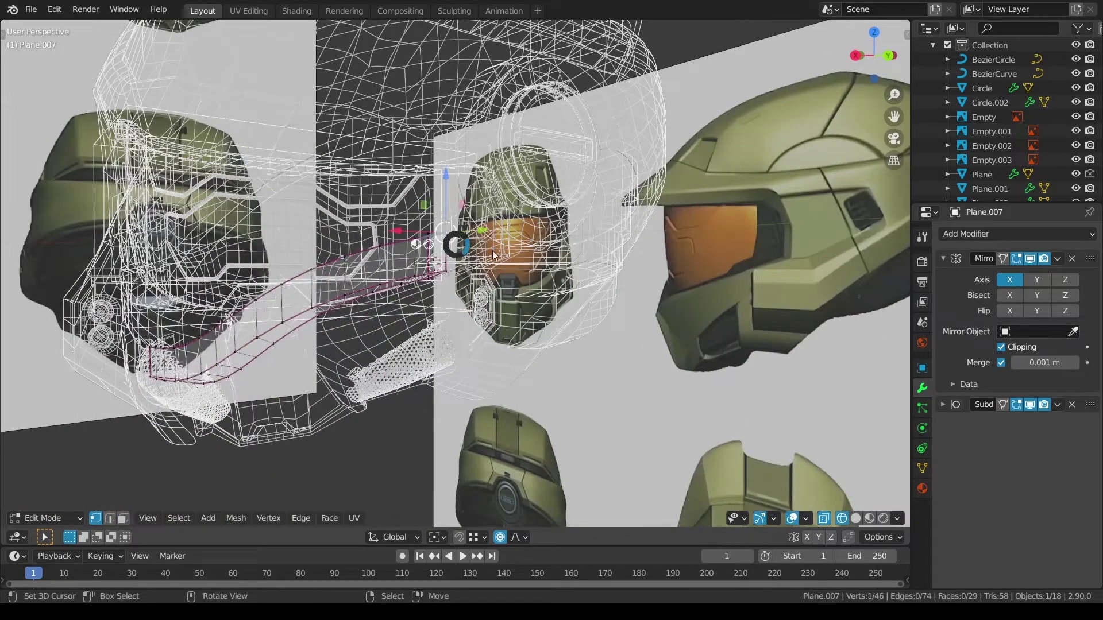
key(shift+z)
key(shift+s)
click(508, 524)
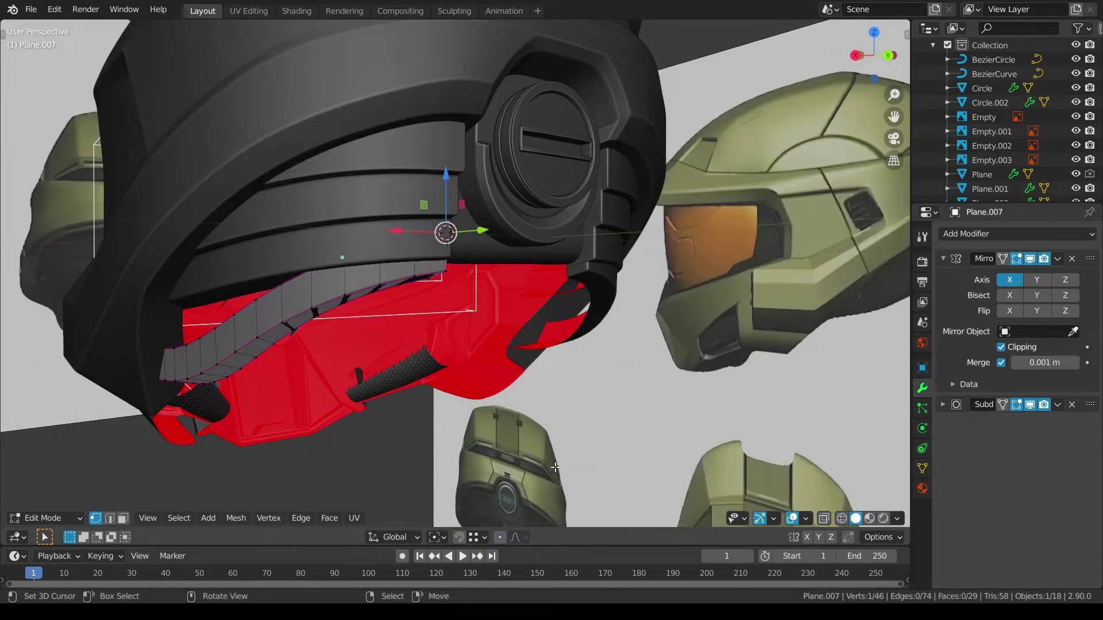
Step: Isolate the lowest ridge, set the pivot to the 3D cursor and scale its upper edge to 0 along Z
key(KP_Divide)
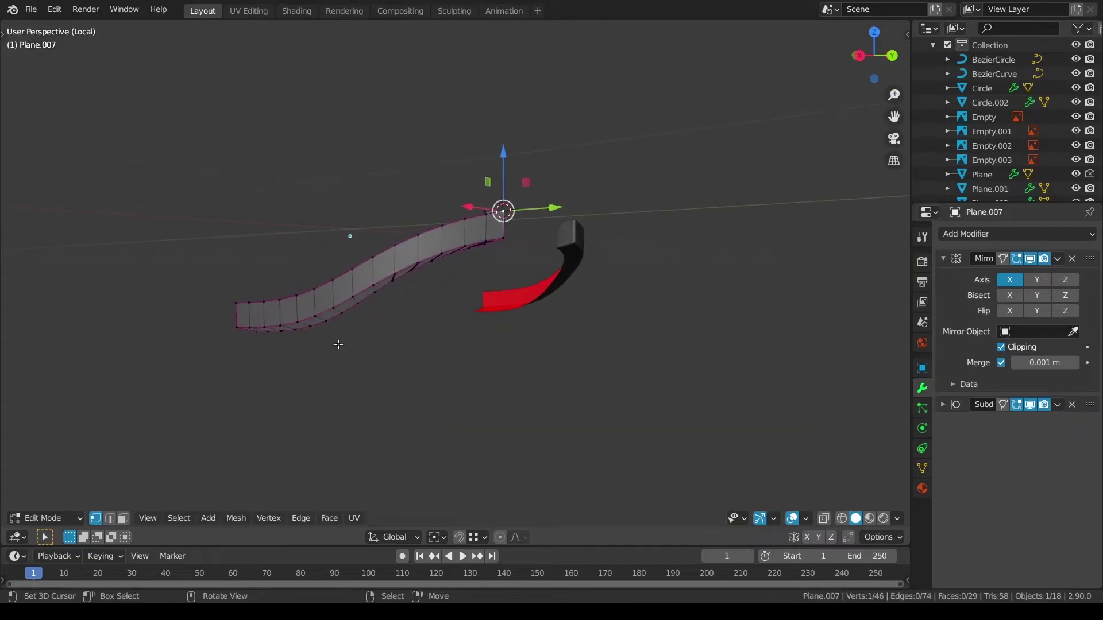
ctrl+click(235, 303)
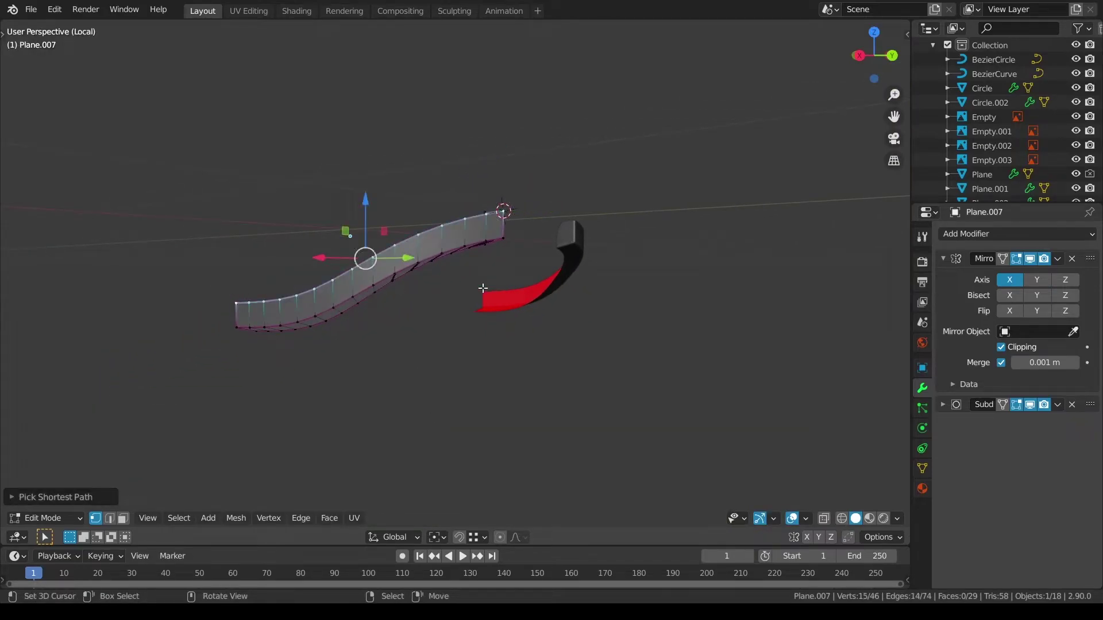
click(437, 537)
click(454, 505)
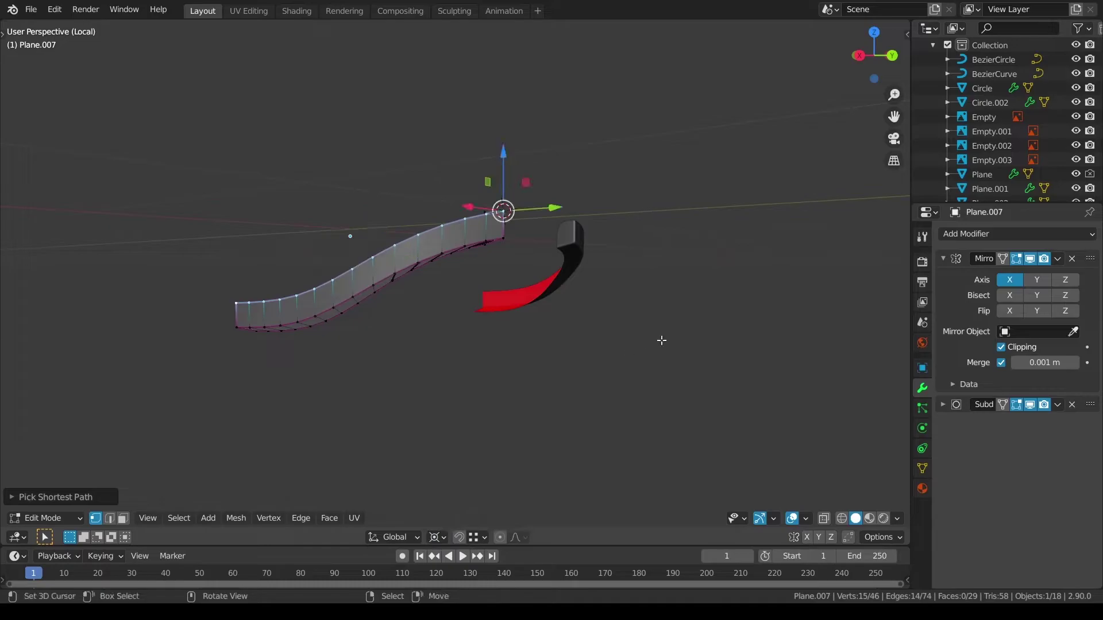
key(s)
key(z)
key(0)
key(Return)
key(Tab)
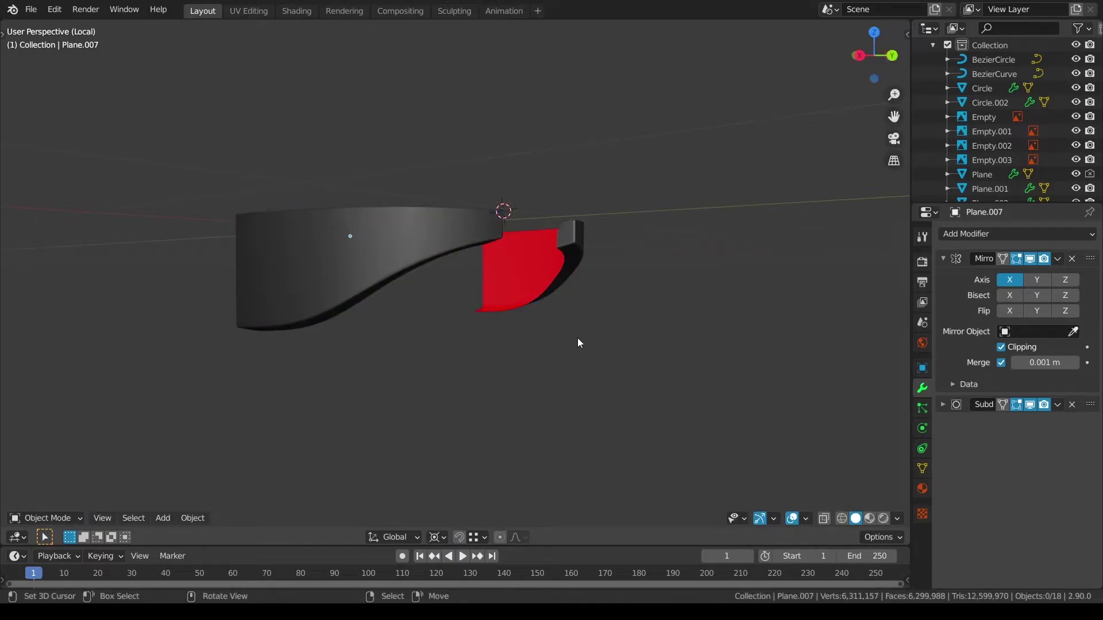
Step: Show the full helmet and examine the ridges in the back and right orthographic views against the reference
key(KP_Divide)
middle_drag(577, 343, 599, 316)
key(ctrl+KP_1)
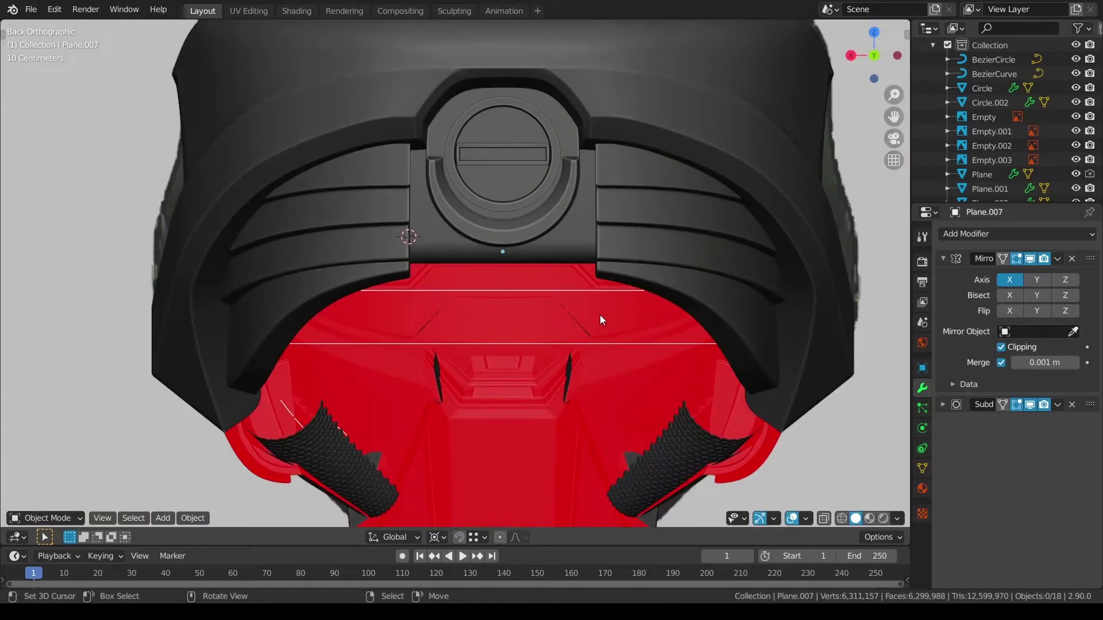
key(KP_3)
key(shift+z)
key(shift+z)
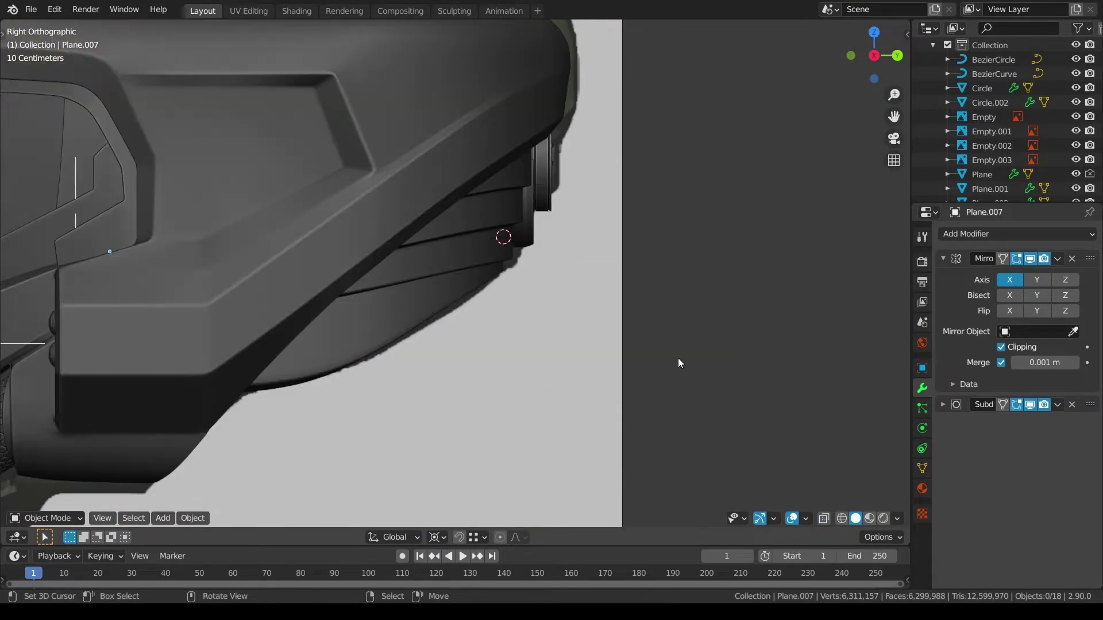
middle_drag(678, 357, 565, 310)
Step: Select the rear part of the lowest ridge's inner lower edge and set the pivot to Bounding Box Center
right_click(364, 281)
key(Tab)
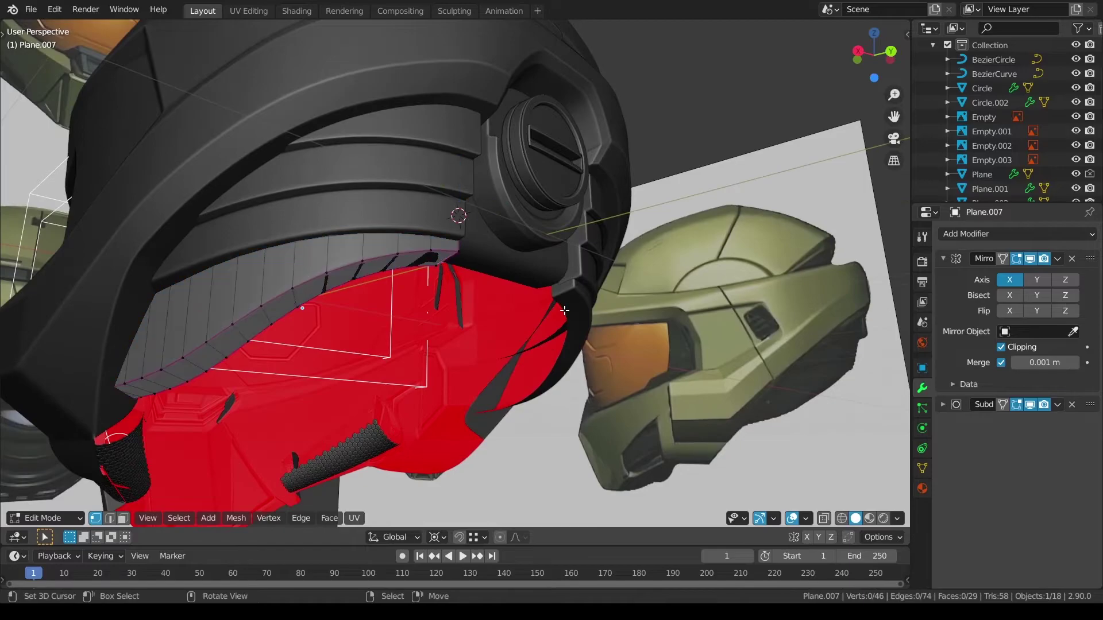
shift+click(475, 257)
key(KP_3)
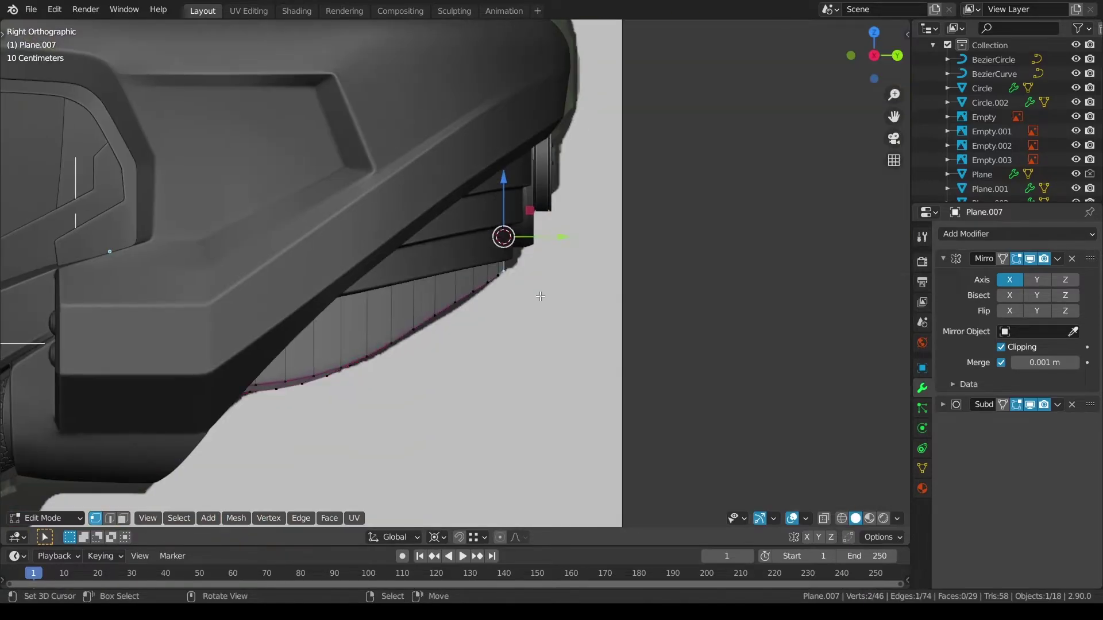
middle_drag(469, 341, 281, 349)
ctrl+right_click(431, 270)
middle_drag(417, 309, 446, 276)
click(436, 537)
click(486, 520)
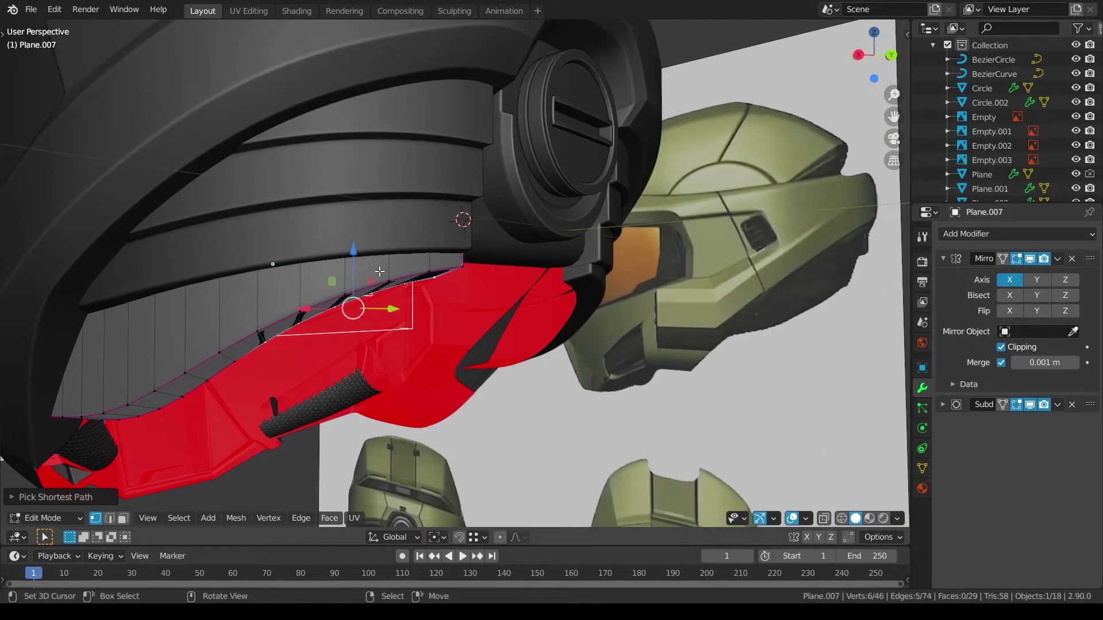
Step: Check the surface without overlays, try to lower the selected edge vertices along Z and undo the move
click(793, 519)
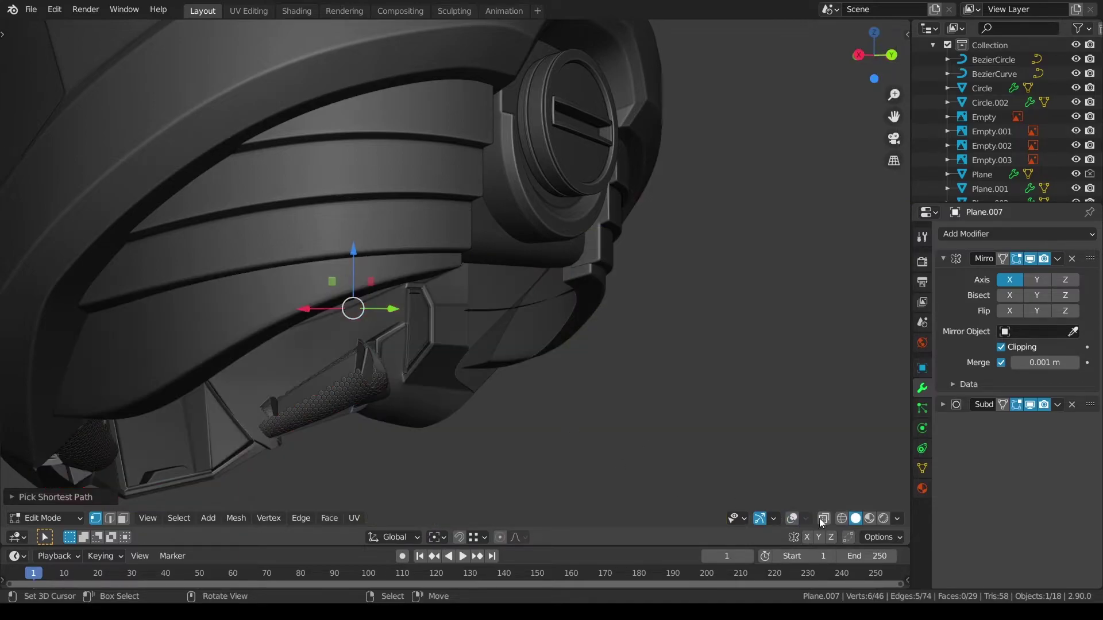
click(792, 519)
drag(351, 252, 352, 282)
key(ctrl+z)
Step: Select the lowest ridge's whole inner lower edge and smooth it with Relax
alt+right_click(258, 354)
key(q)
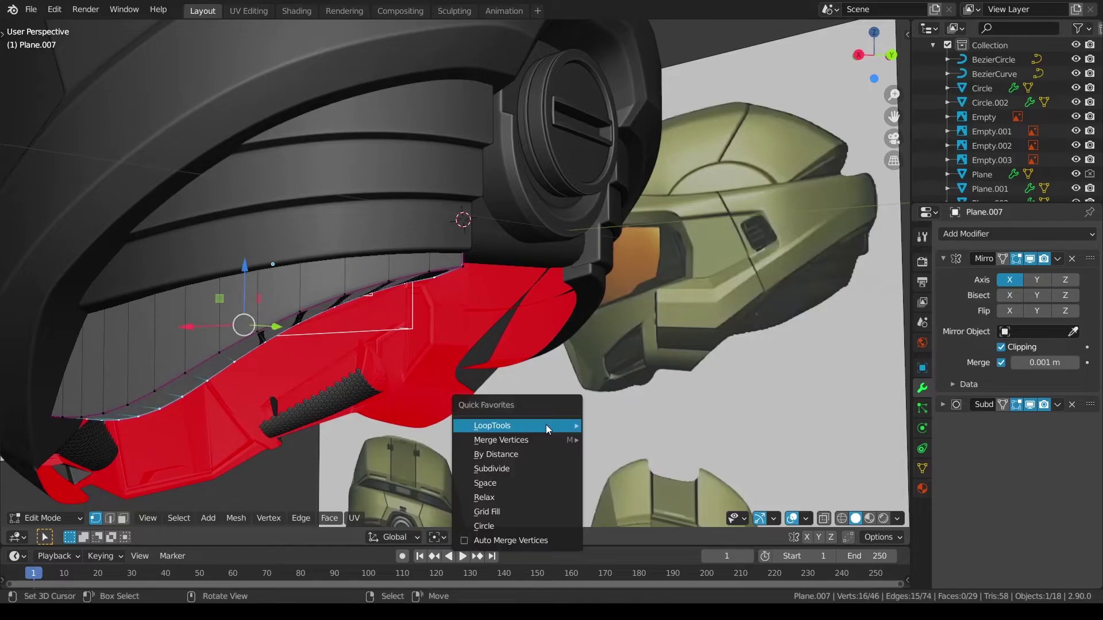
click(533, 496)
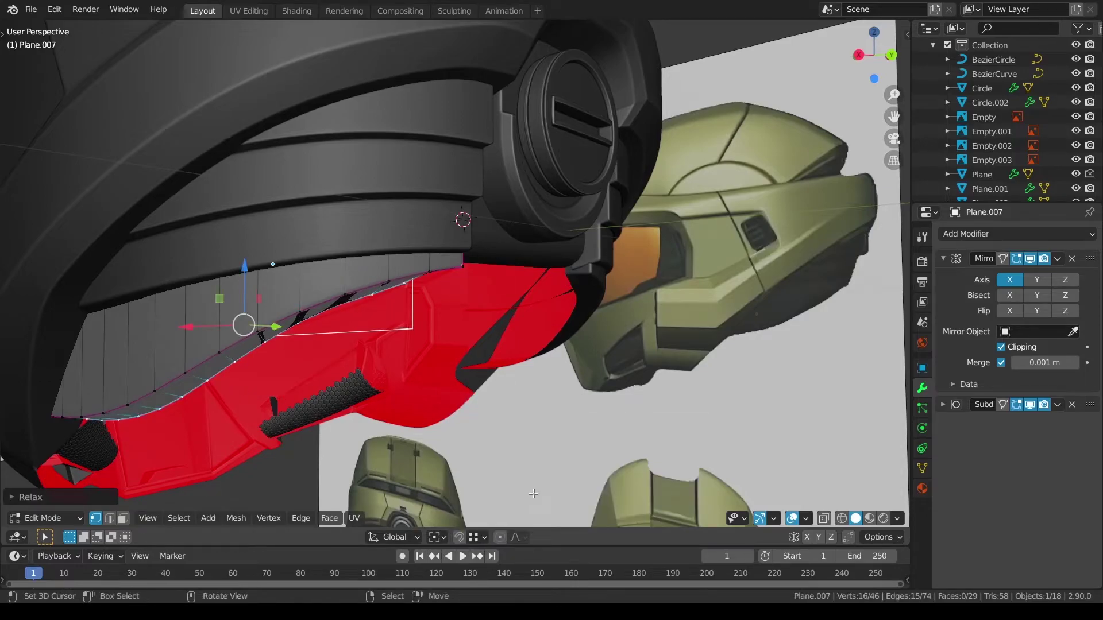
Step: Deselect the end vertex of the lowest ridge's inner lower edge and smooth the rest again with Relax
shift+right_click(405, 283)
middle_drag(531, 368, 402, 368)
key(z)
key(z)
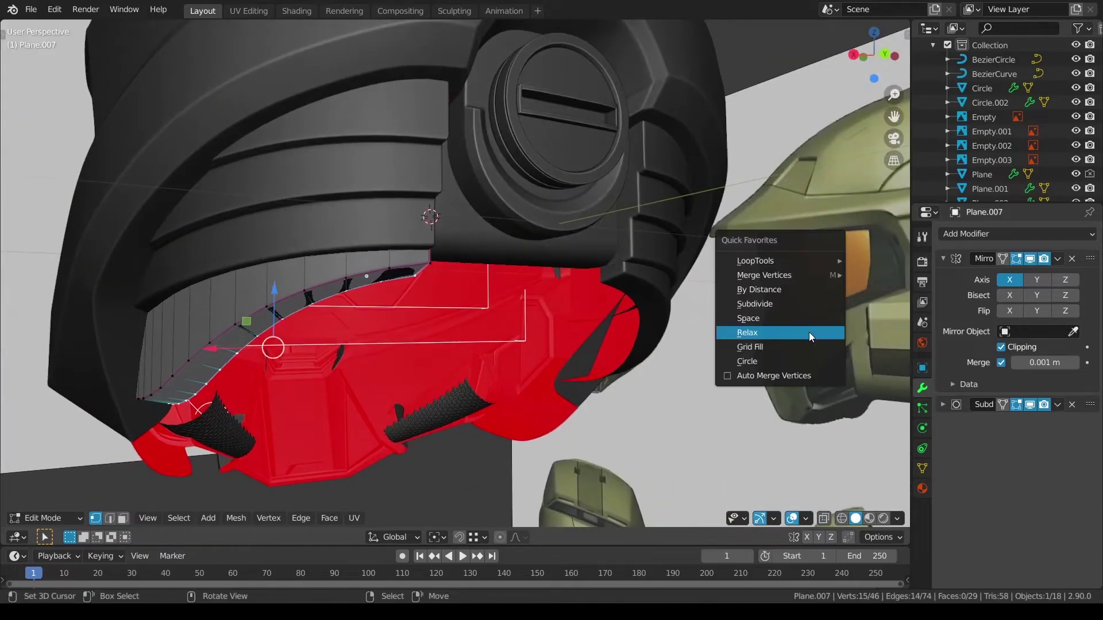
click(809, 332)
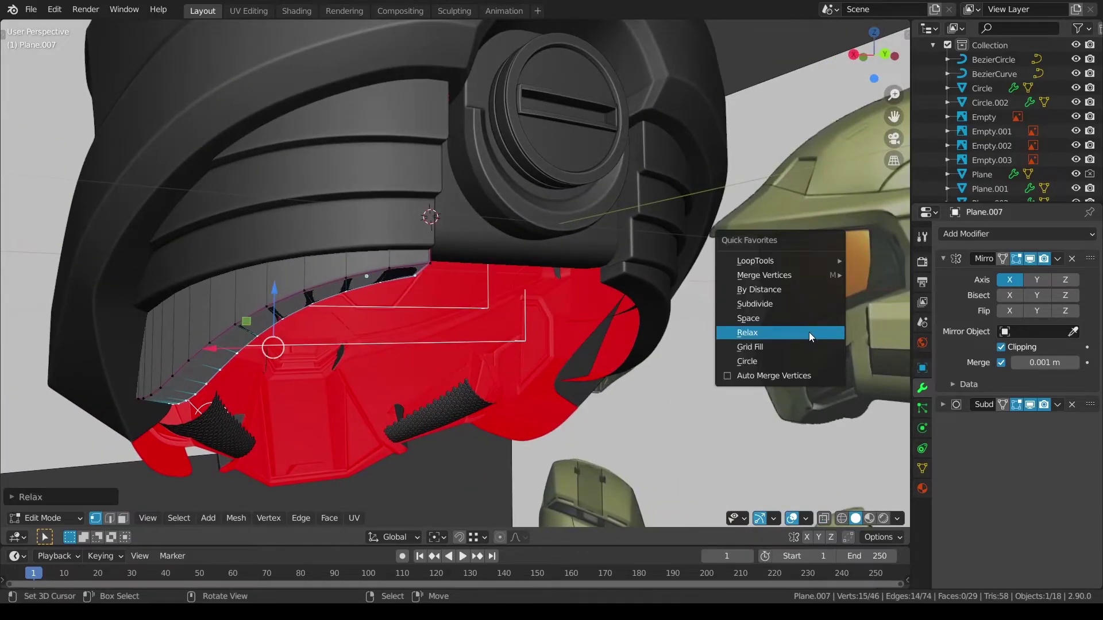
click(808, 332)
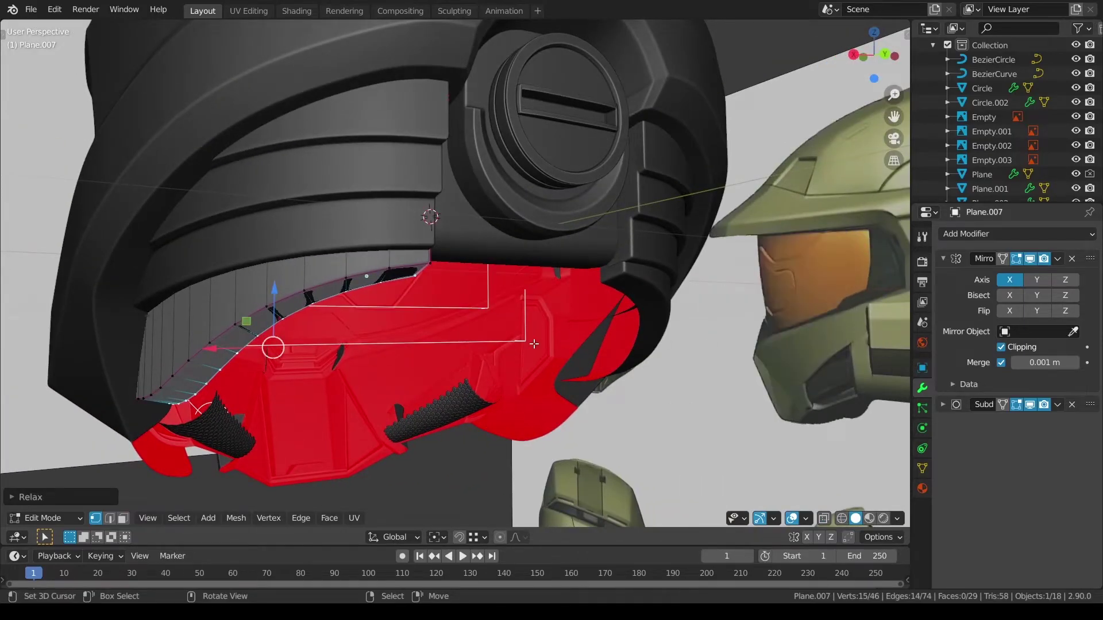
Step: Lower the corner vertex at the cap end of the lowest ridge's inner lower edge slightly along Z in back view
click(414, 293)
mouse_move(425, 298)
middle_down()
mouse_move(440, 305)
mouse_move(430, 289)
middle_up()
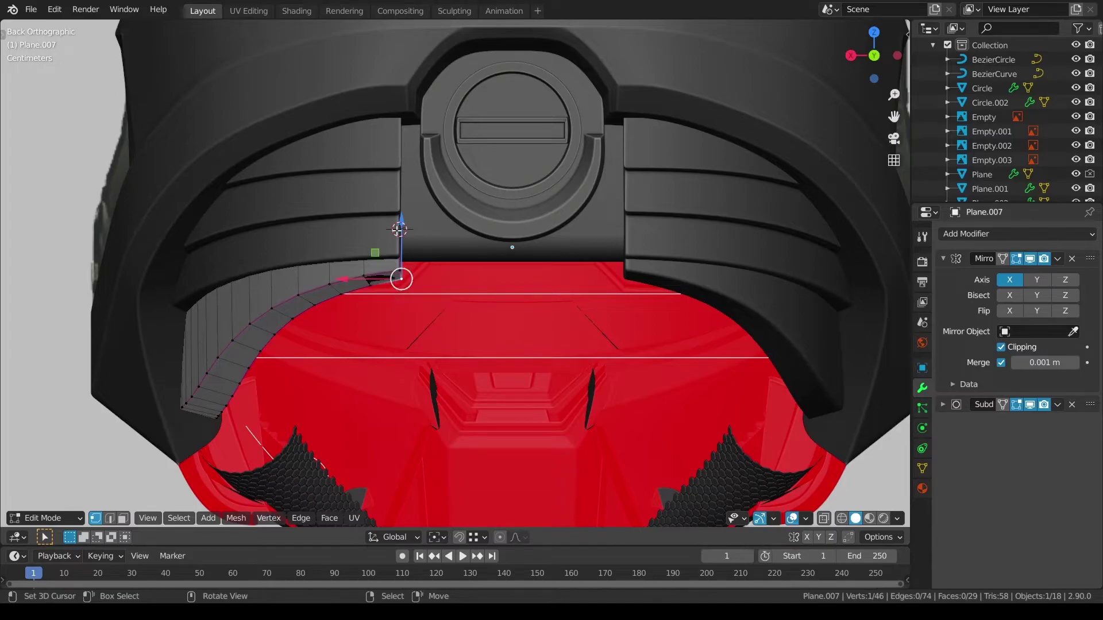
drag(399, 230, 398, 238)
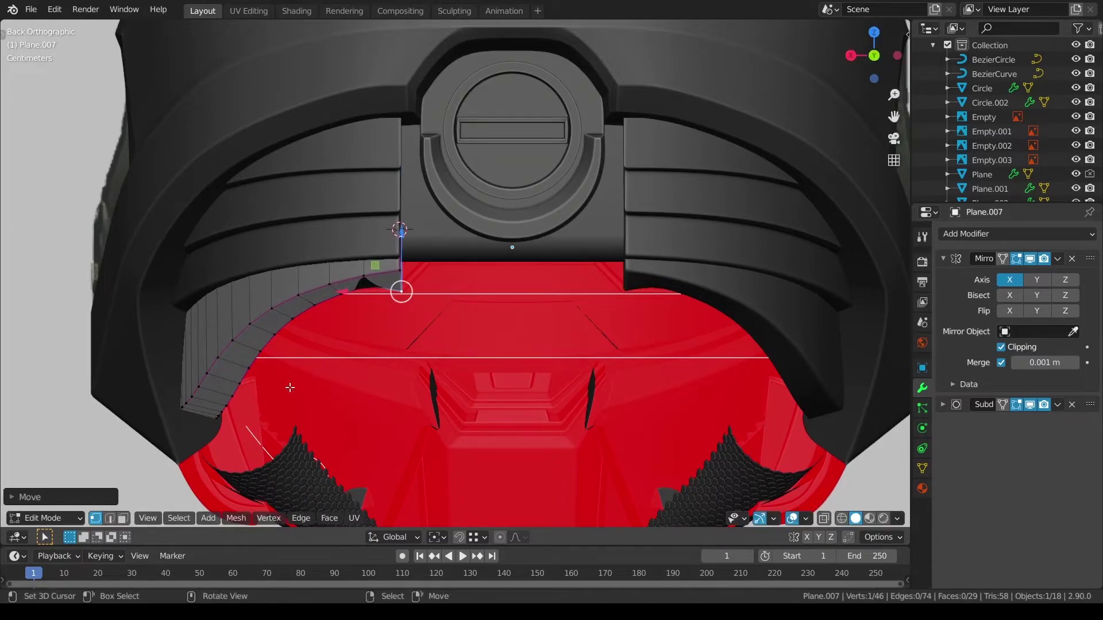
Step: Select the inner lower edge from the cap-side corner to its far end and smooth it repeatedly with Relax
middle_drag(247, 426, 330, 377)
key(z)
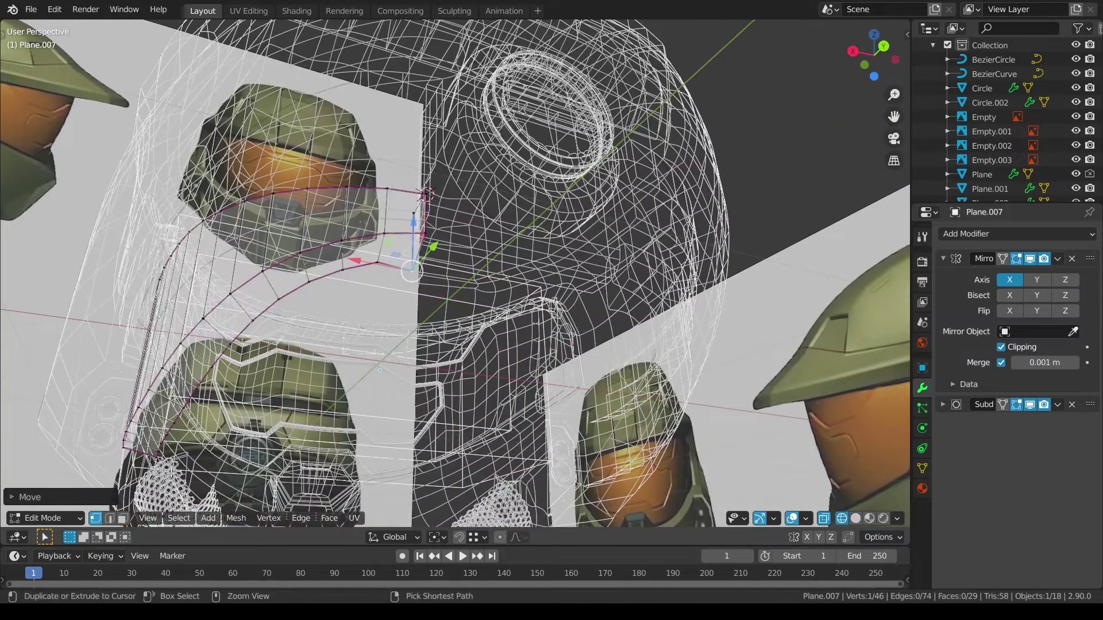
ctrl+right_click(158, 452)
key(z)
key(q)
click(554, 405)
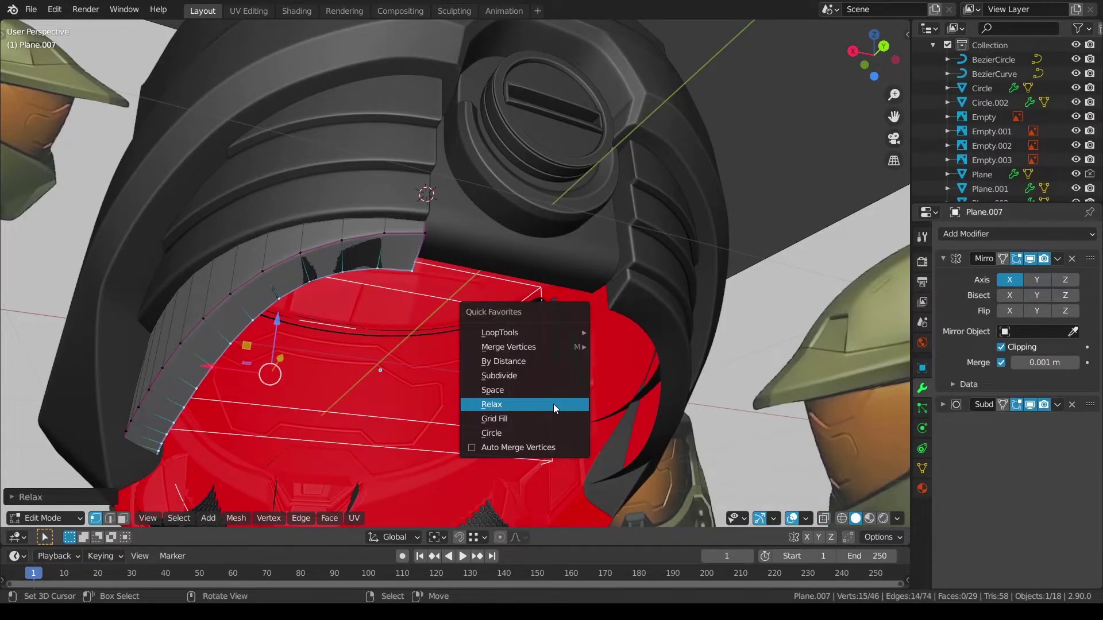
click(554, 404)
key(q)
click(554, 404)
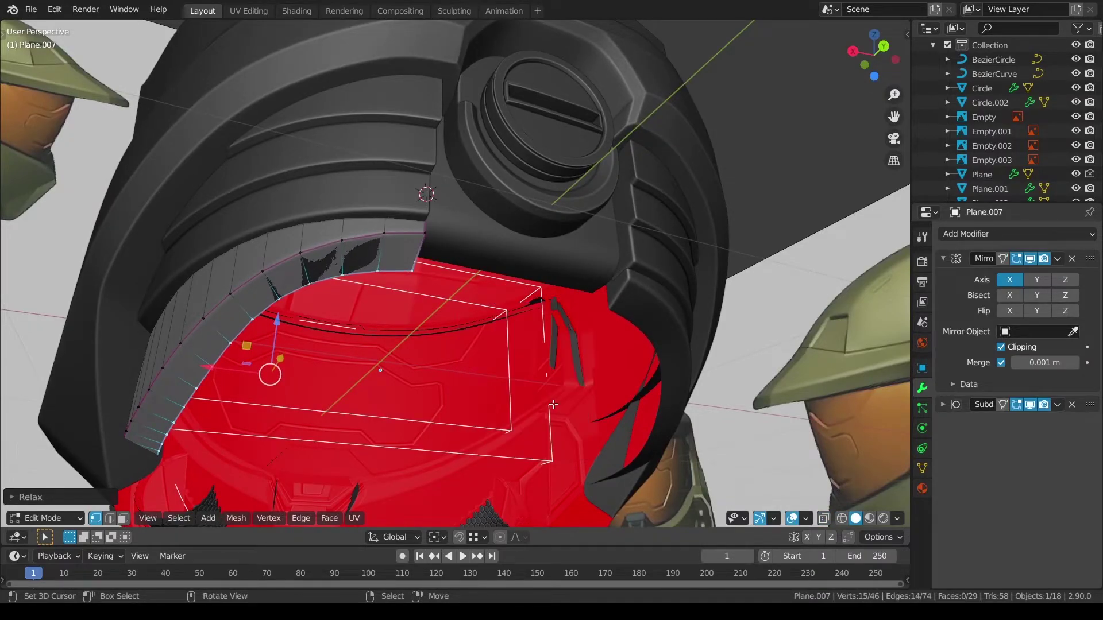
key(q)
click(554, 405)
Step: Check the ridge in Object Mode, and in back view raise its cap-side inner corner vertex slightly along Z
click(528, 330)
key(Tab)
middle_drag(431, 366, 381, 403)
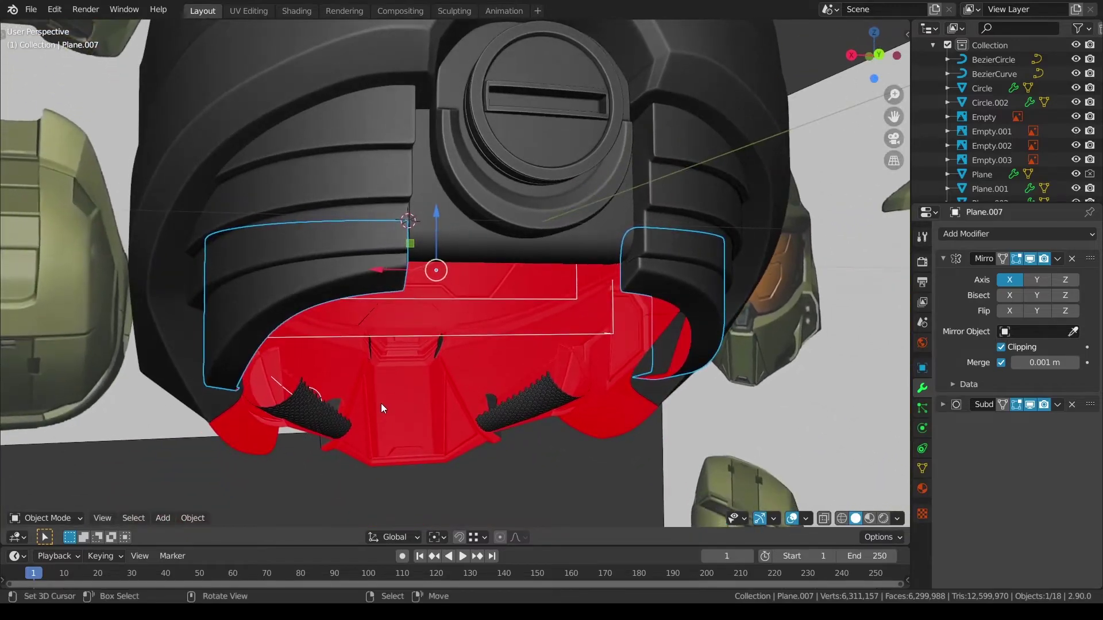
key(ctrl+KP_1)
key(Tab)
click(615, 348)
click(414, 298)
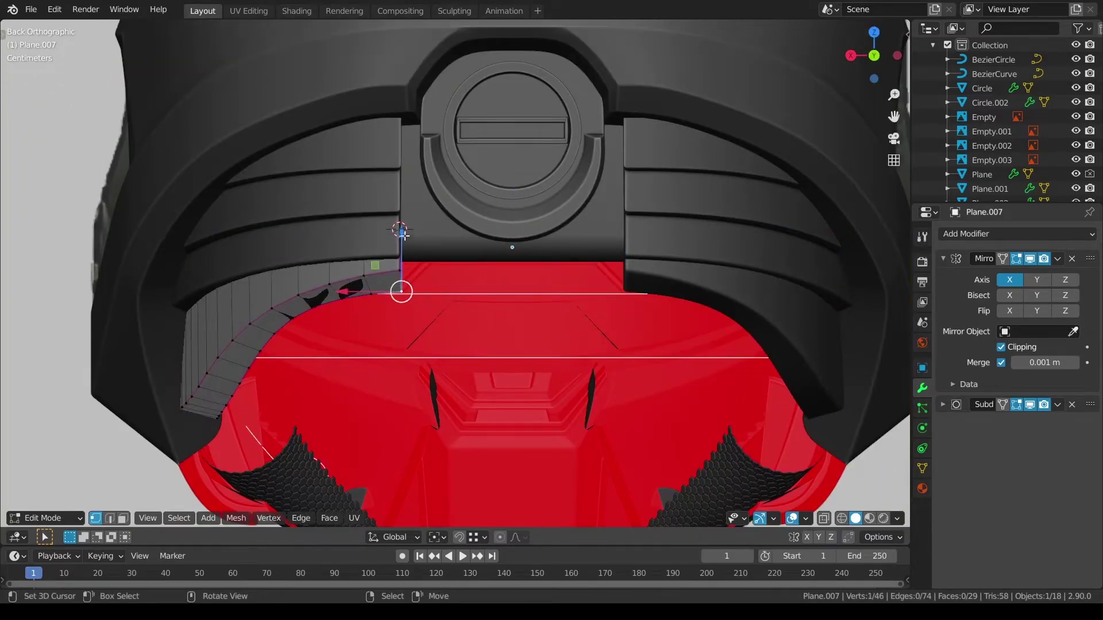
key(g)
key(z)
click(407, 197)
key(alt+a)
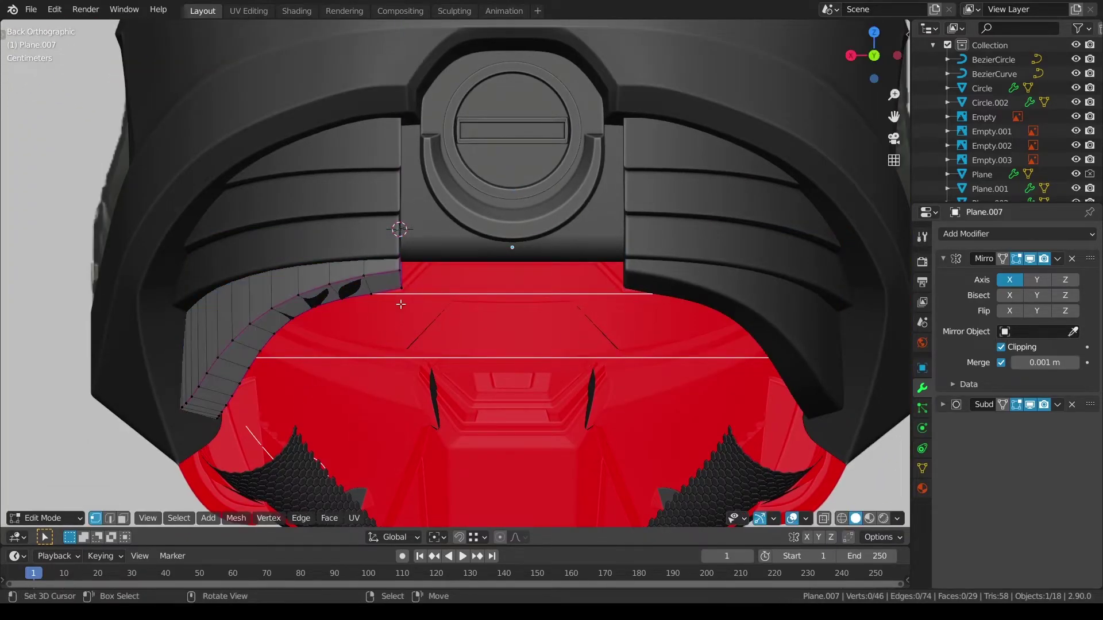
Step: Reselect the whole inner lower edge in wireframe, relax it twice and check the ridge's shape in Object Mode
key(shift+z)
mouse_move(324, 408)
middle_down()
mouse_move(373, 396)
mouse_move(414, 356)
middle_up()
scroll(413, 356, down, 1)
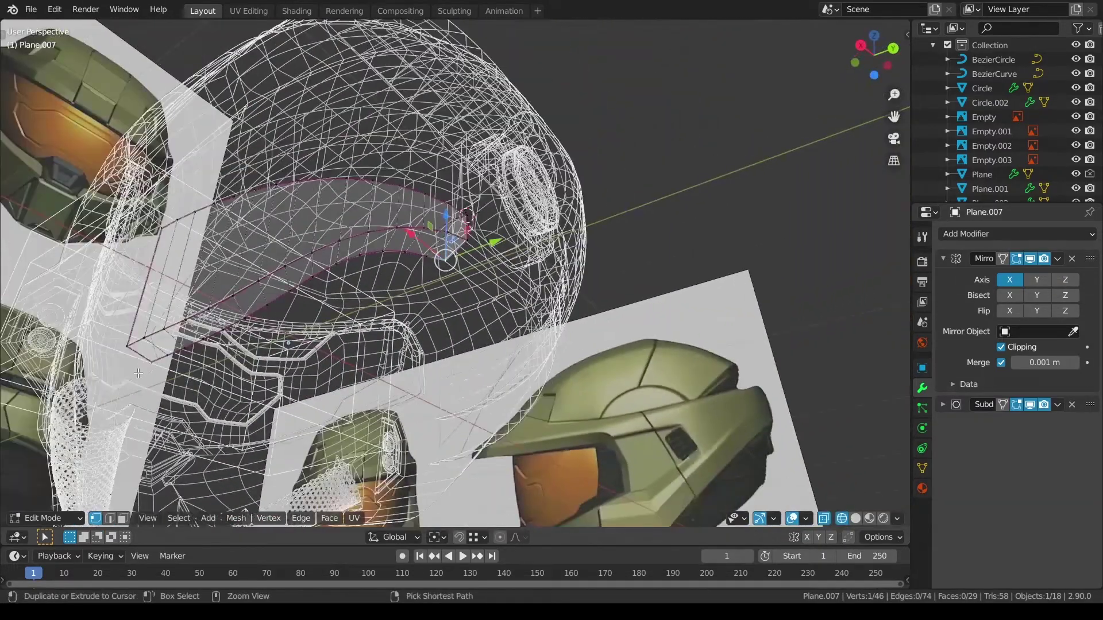
ctrl+right_click(137, 362)
key(shift+z)
key(q)
click(534, 328)
key(q)
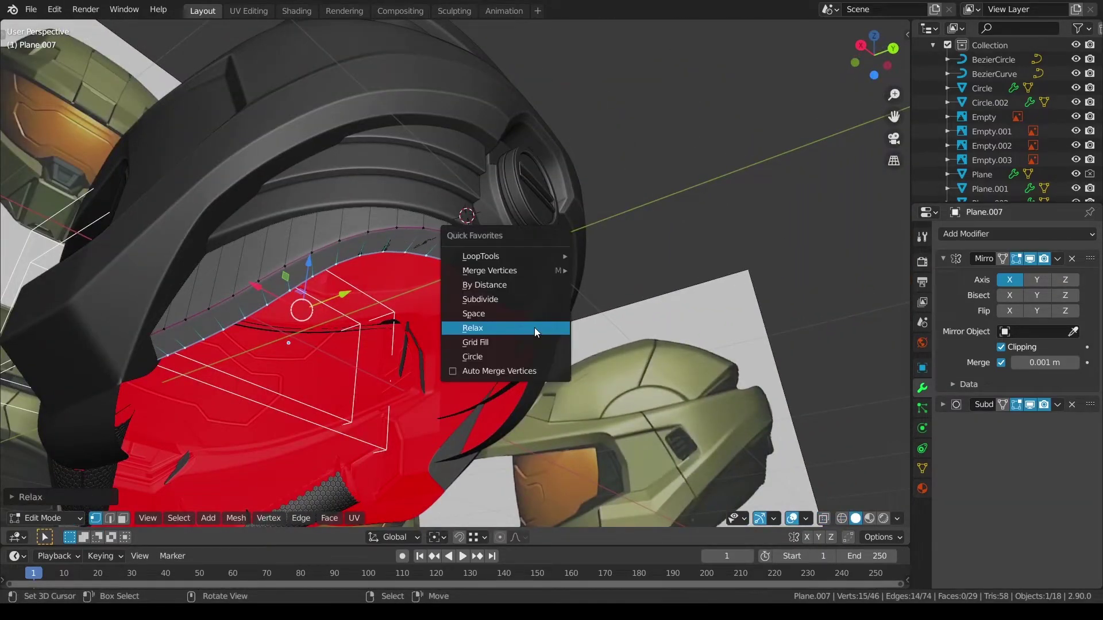
click(534, 332)
middle_drag(535, 332, 458, 286)
key(a)
key(Tab)
key(alt+a)
key(Tab)
scroll(473, 313, up, 3)
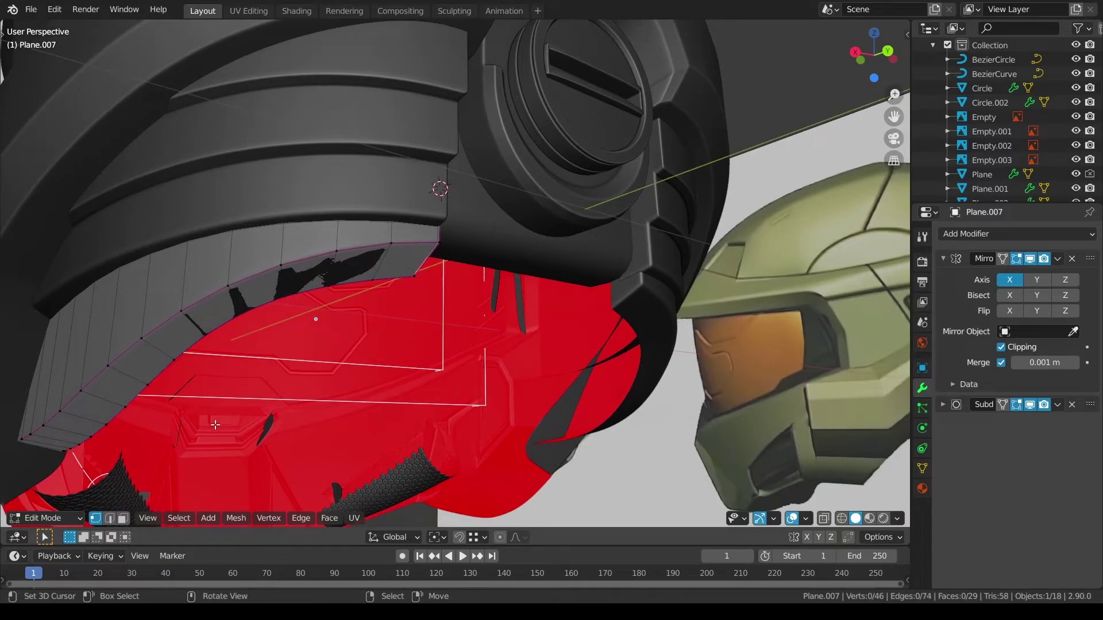
Step: Select the five faces at the cap end of the lowest ridge and delete them
shift+right_click(386, 290)
middle_drag(302, 245, 388, 284)
alt+shift+right_click(388, 284)
key(shift+z)
alt+shift+right_click(328, 265)
key(shift+z)
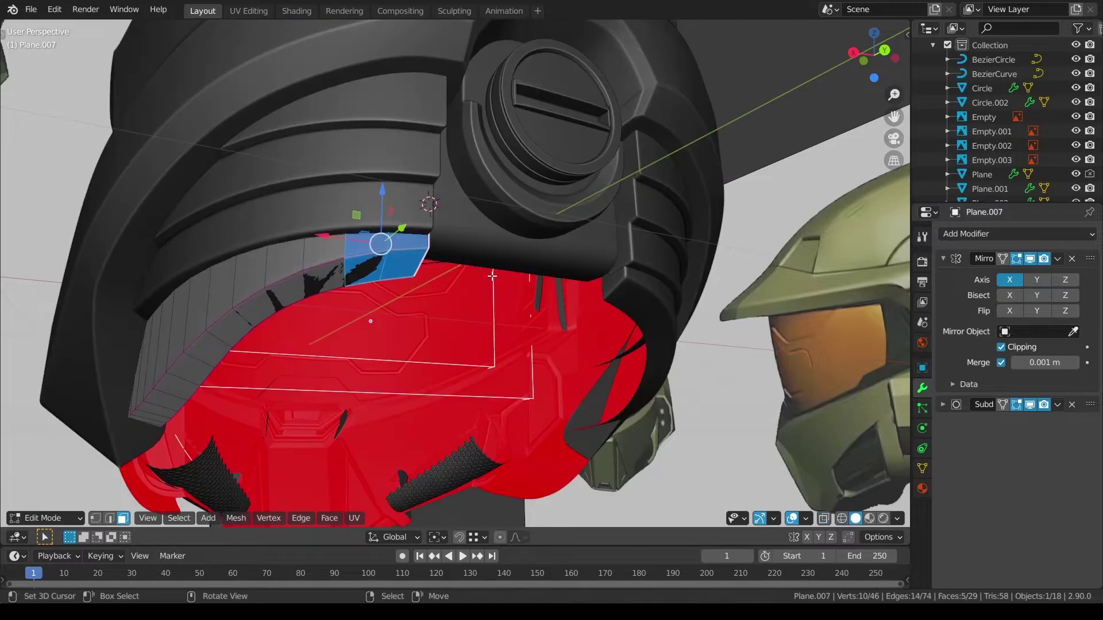
key(x)
click(492, 276)
key(a)
key(a)
middle_drag(492, 276, 462, 312)
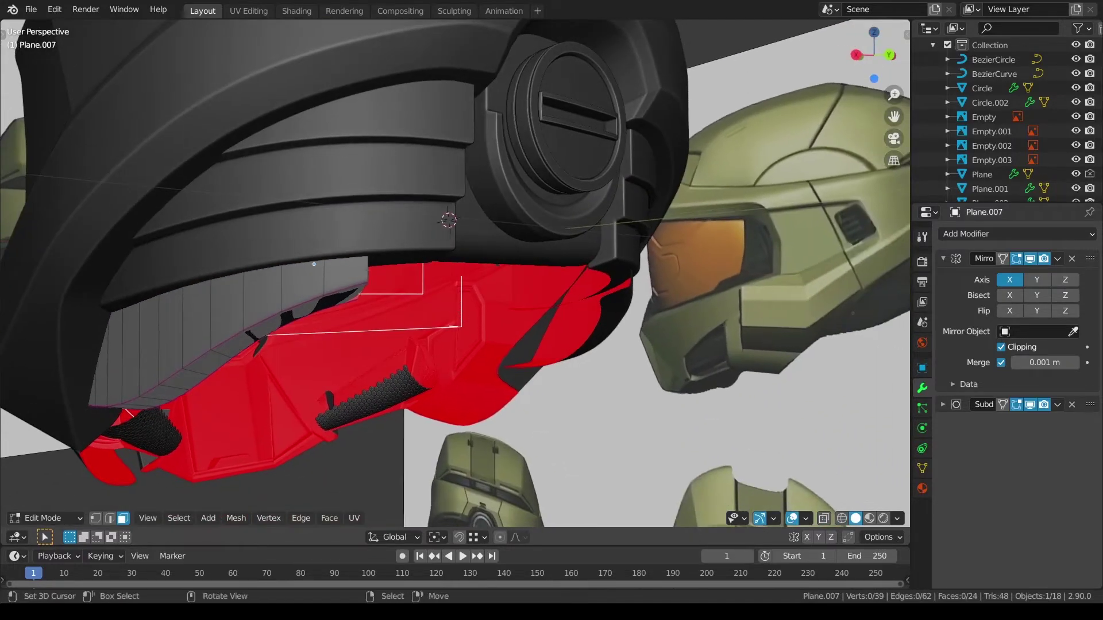
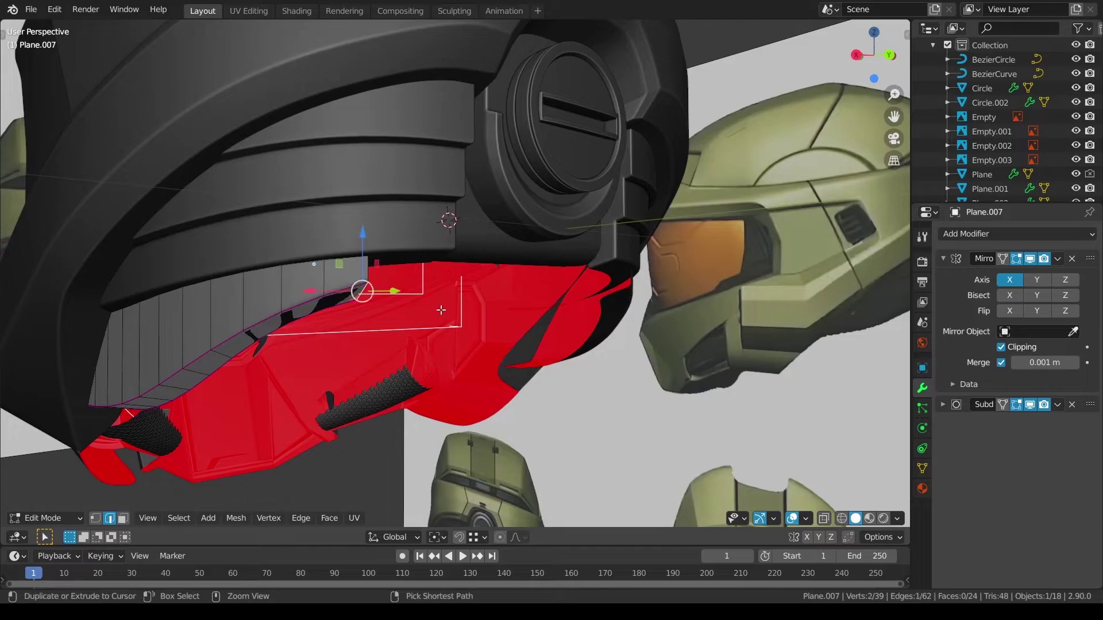
key(g)
key(z)
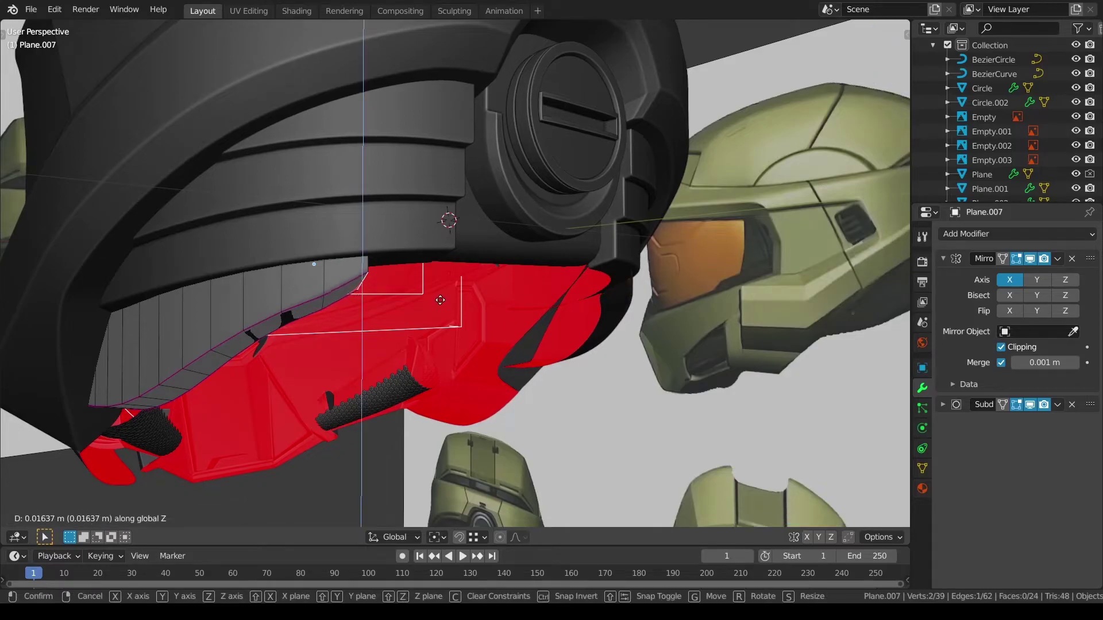
right_click(440, 300)
key(g)
key(z)
scroll(439, 290, down, 6)
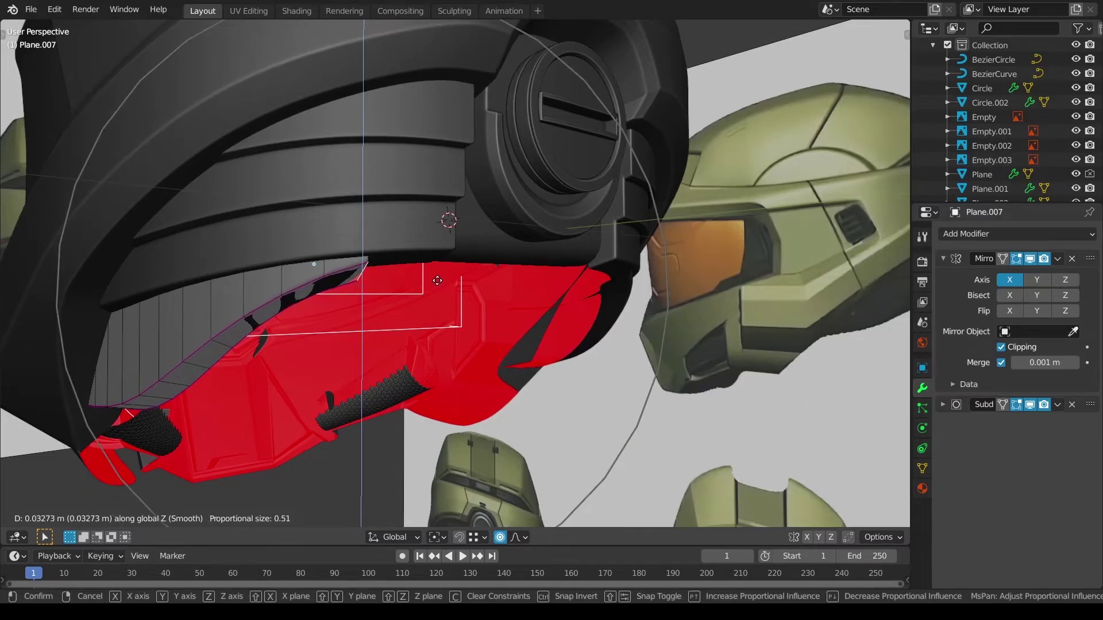
scroll(437, 260, down, 3)
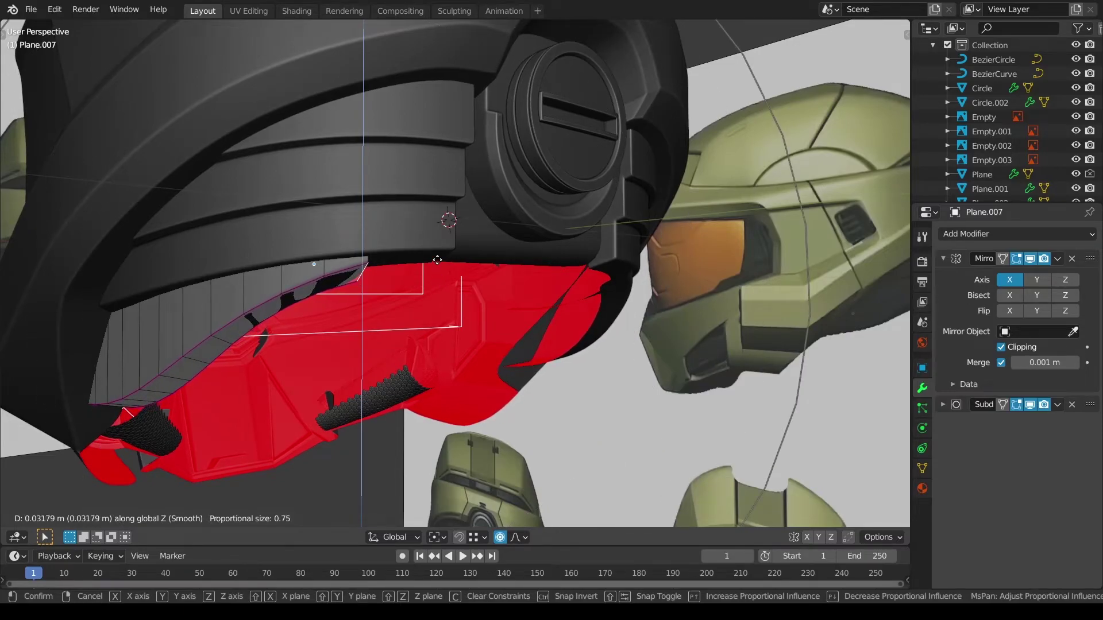
right_click(438, 260)
Step: In right view, raise the ridge's cap-side end edge about 0.043 m along Z with proportional editing at size 0.26
key(KP_3)
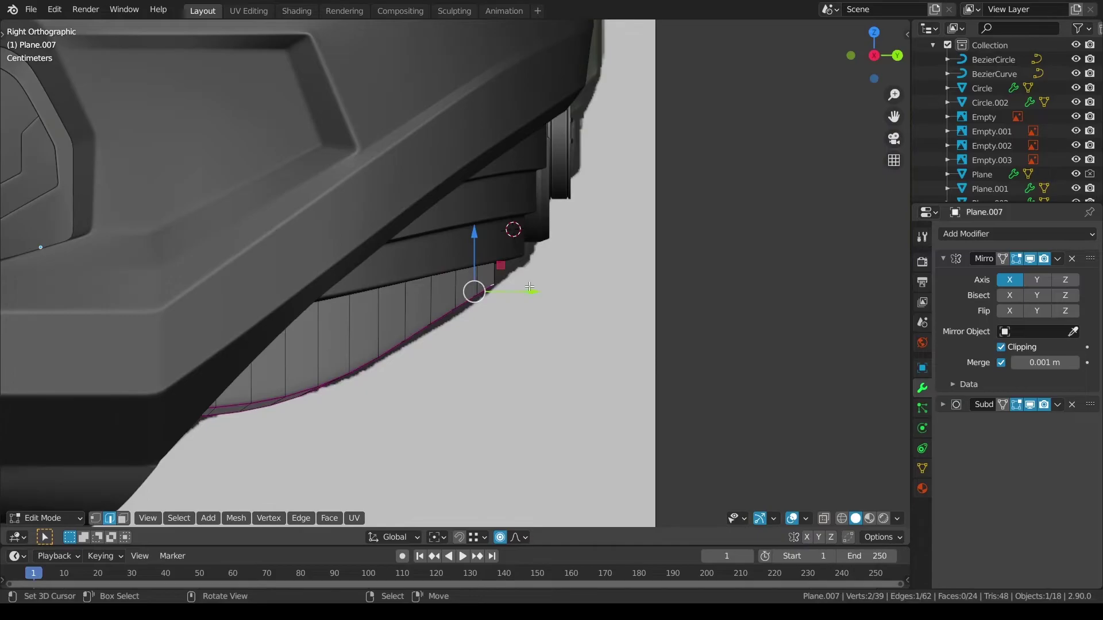
key(alt+z)
key(alt+z)
key(g)
key(z)
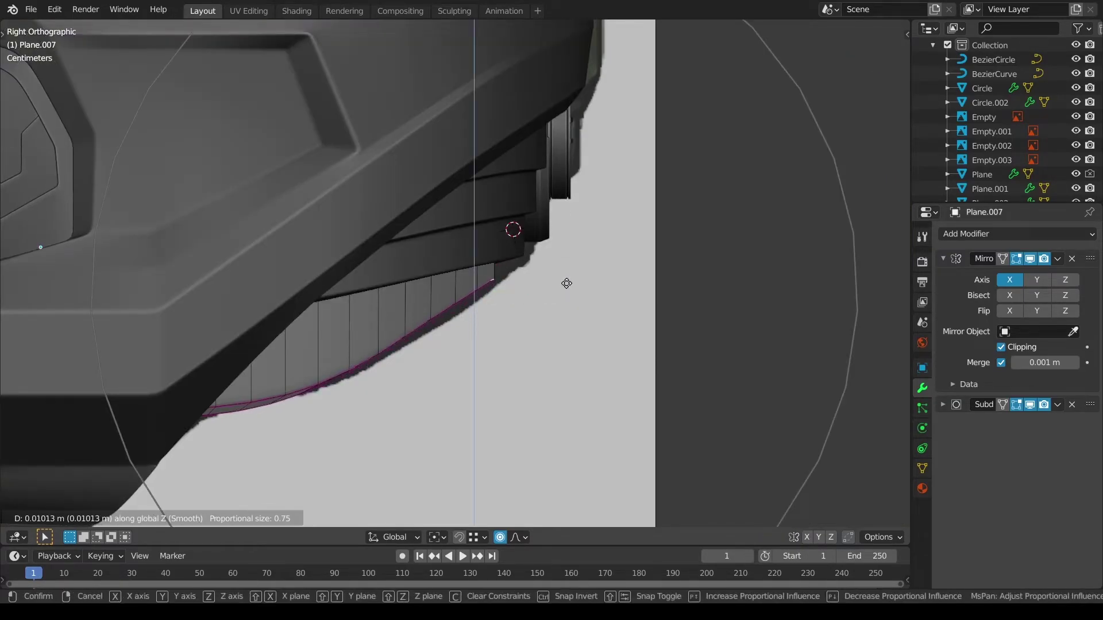
scroll(567, 282, up, 3)
scroll(567, 279, up, 7)
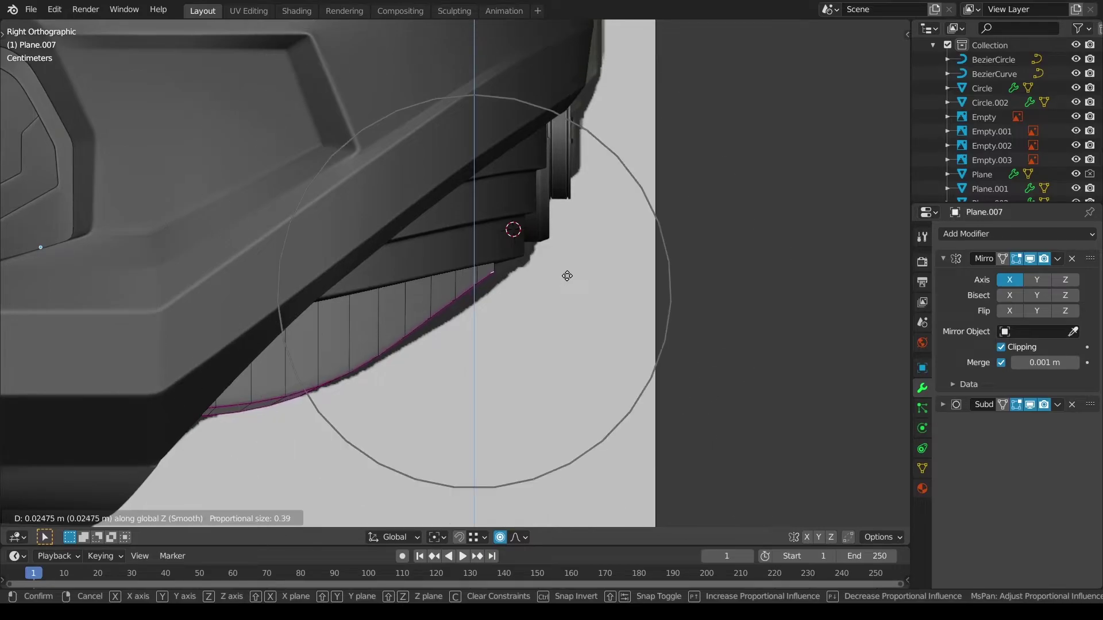
scroll(568, 273, up, 1)
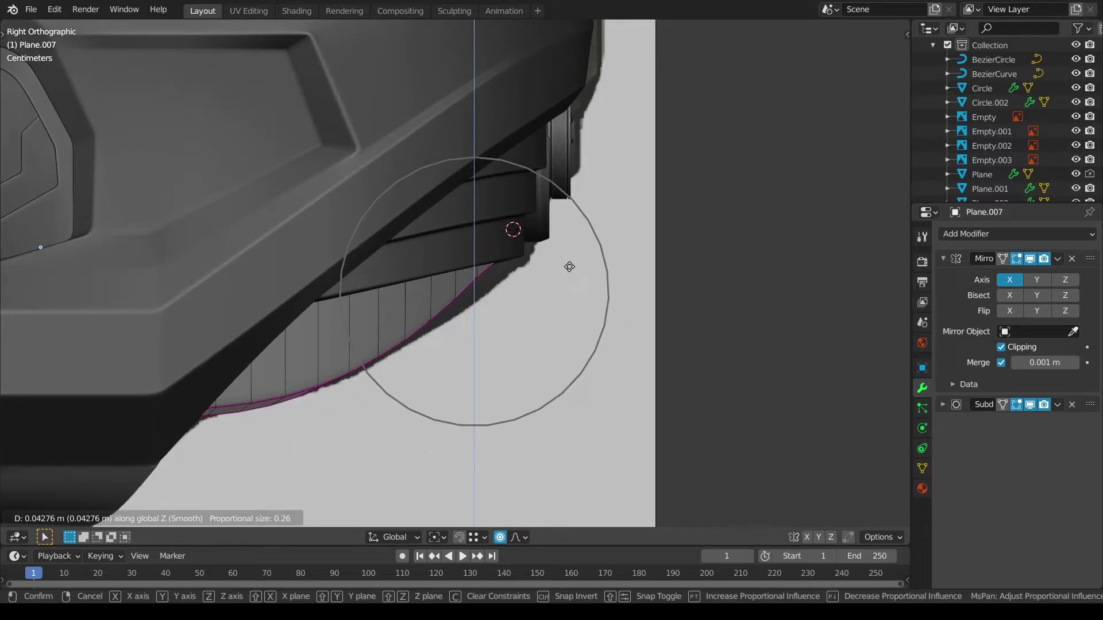
click(569, 266)
middle_drag(569, 267, 122, 520)
key(Tab)
key(Tab)
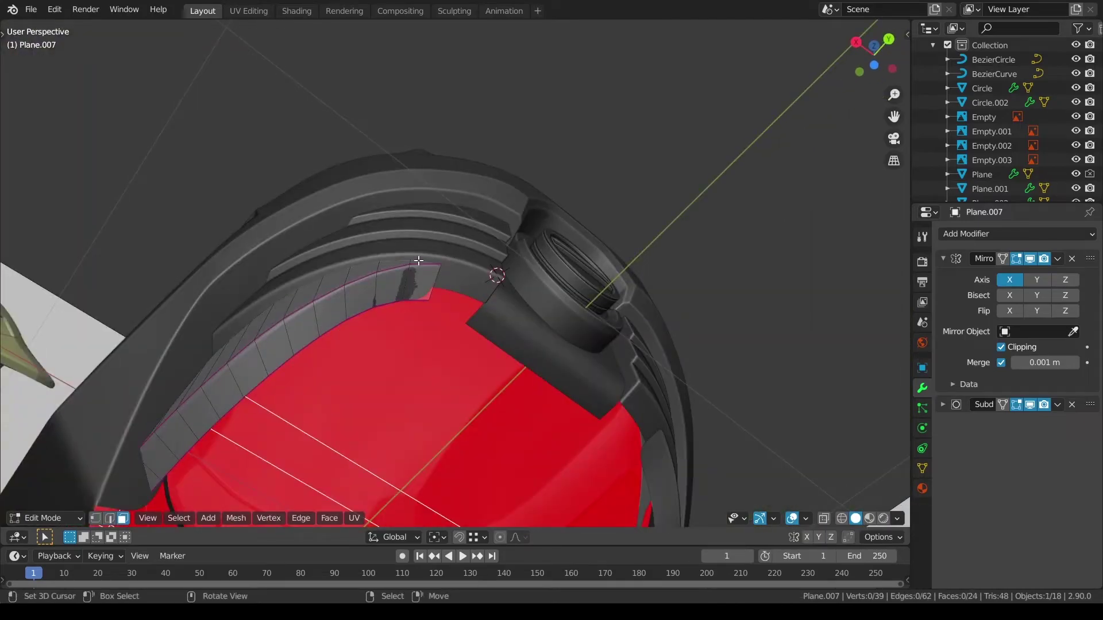
Step: Delete the custom Face and Face.001 orientations and set the transform orientation to Normal for the ridge's cap-side end face
click(394, 537)
click(394, 434)
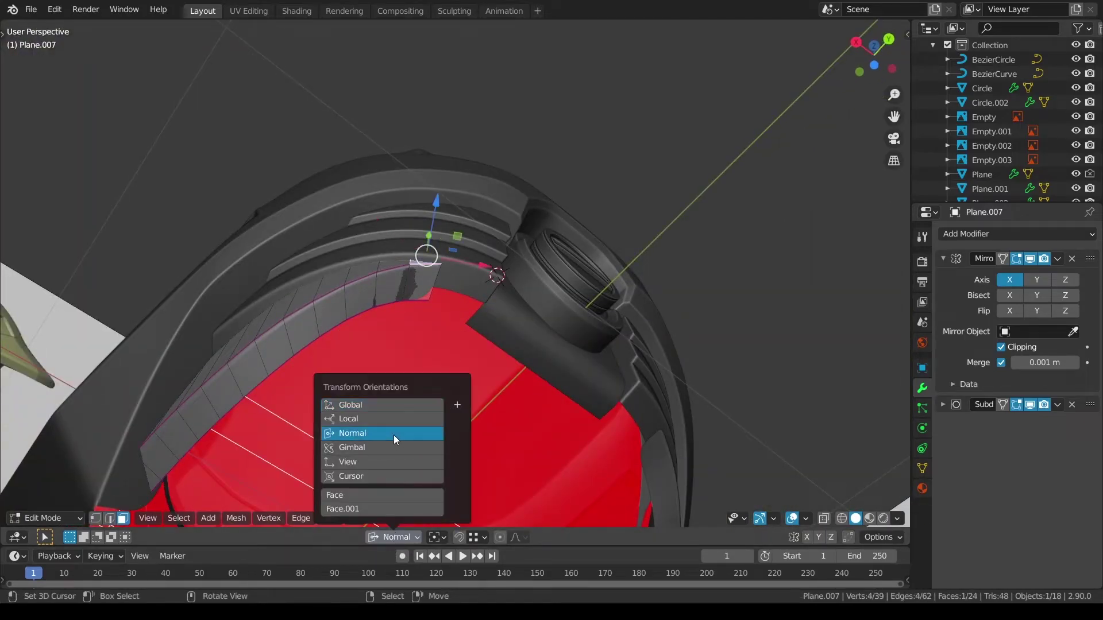
click(390, 497)
click(456, 509)
click(390, 480)
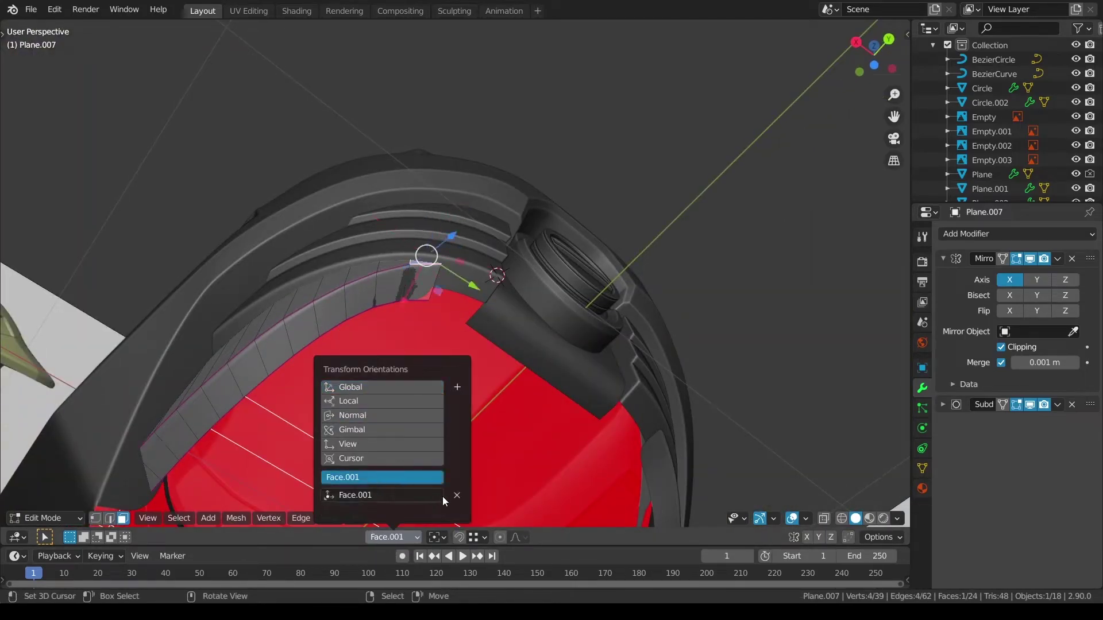
click(457, 495)
click(364, 415)
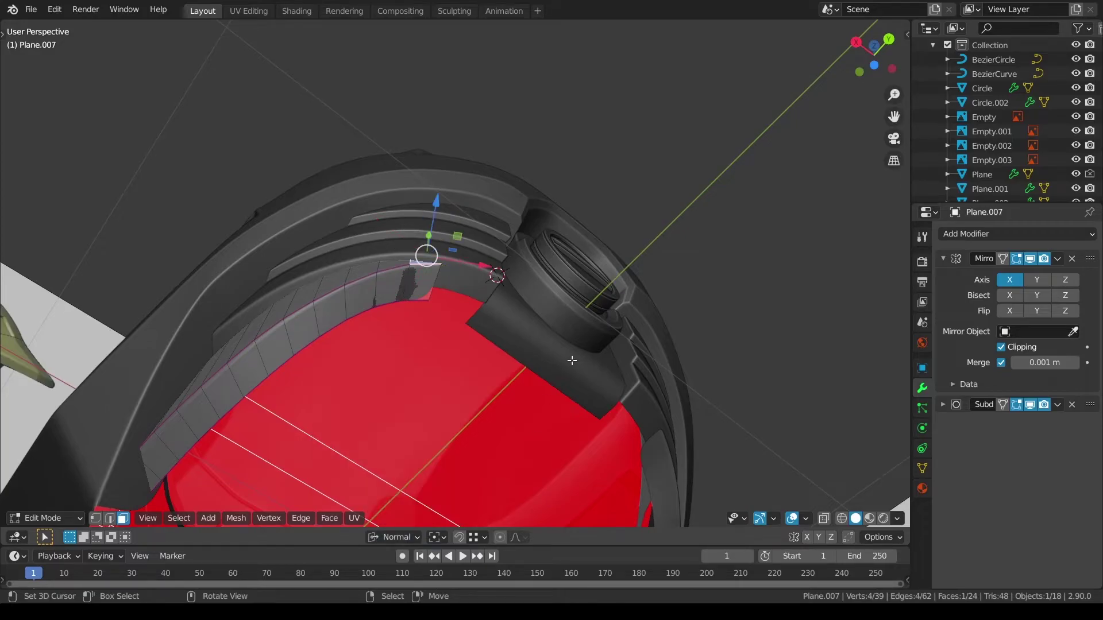
Step: Move the end face inward about 0.014 m along its normal Z with proportional editing at size 0.47
key(g)
key(z)
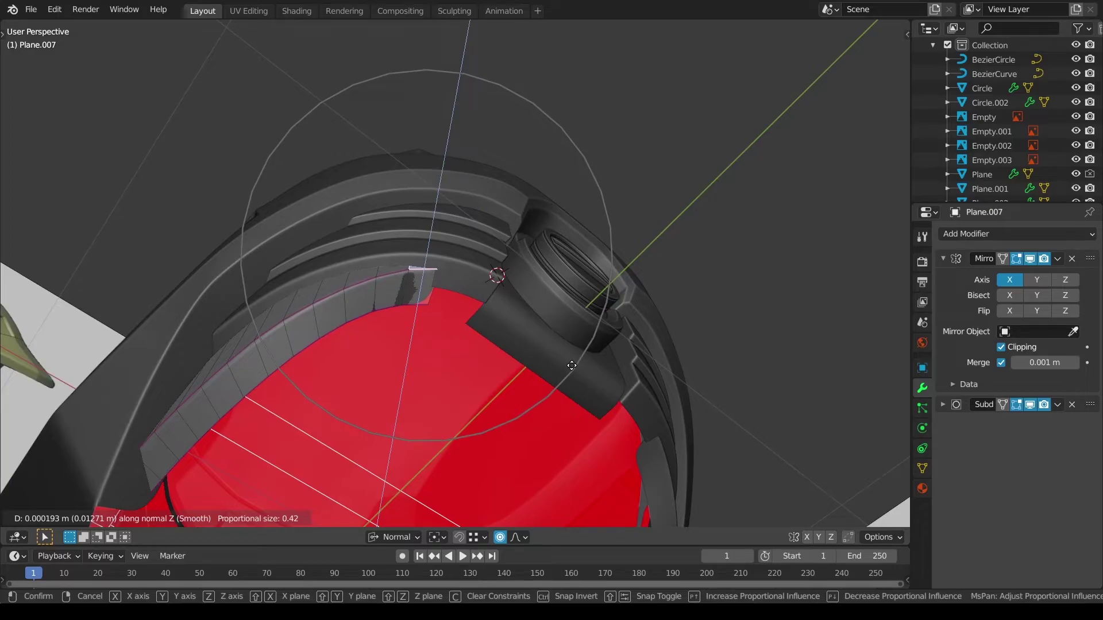
scroll(572, 367, down, 1)
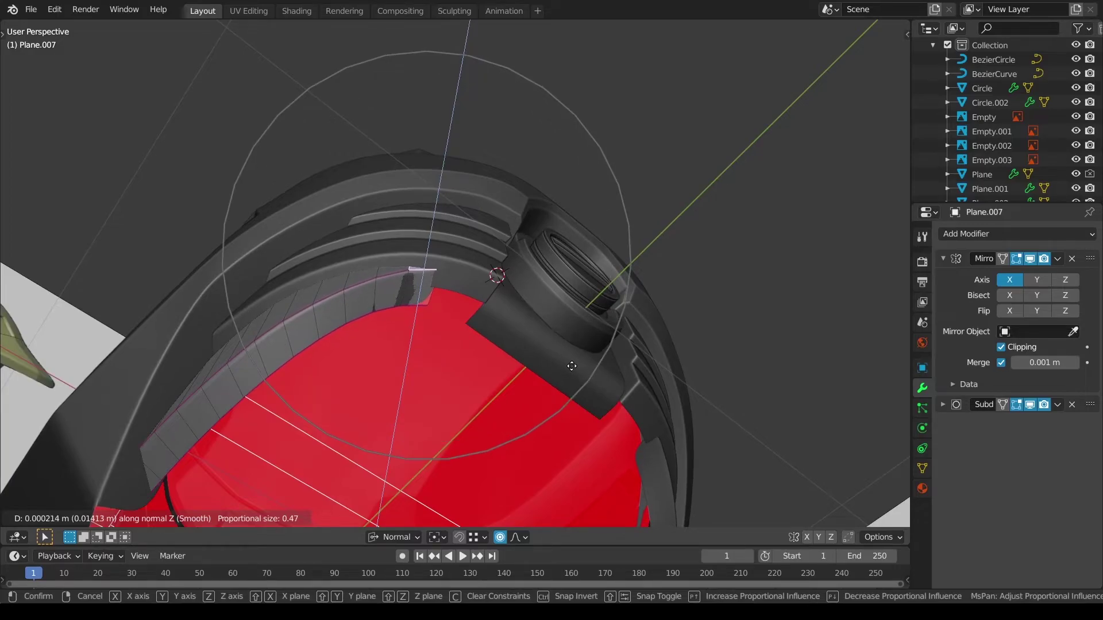
click(571, 366)
key(a)
key(a)
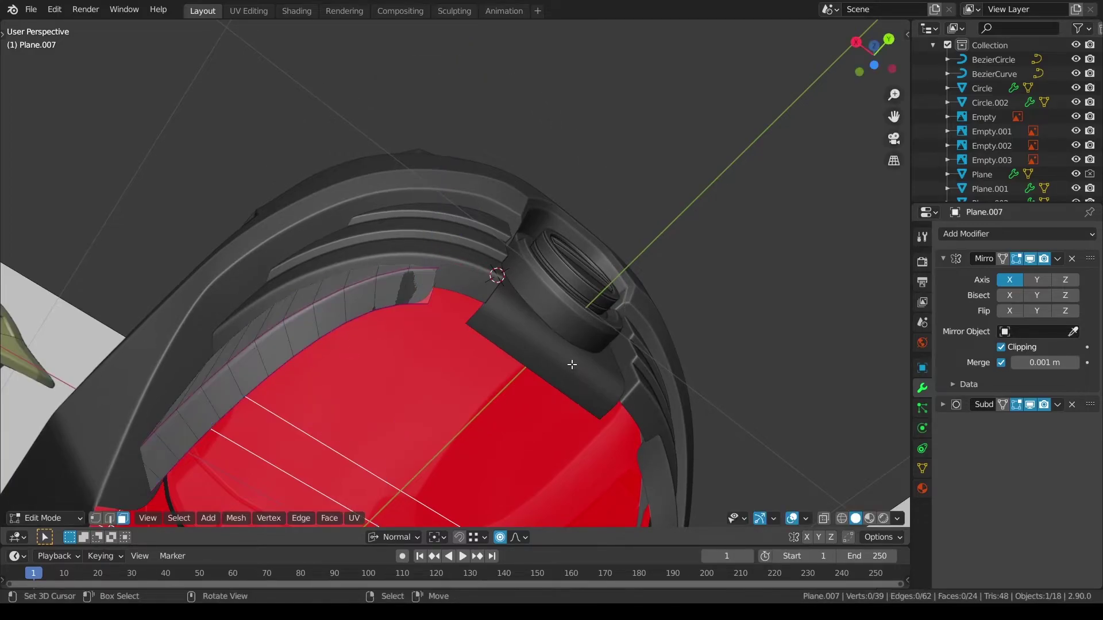
Step: Isolate the lowest ridge in local view and inspect its open inner side in Edit Mode
key(Tab)
middle_drag(572, 365, 502, 455)
key(KP_Divide)
key(Tab)
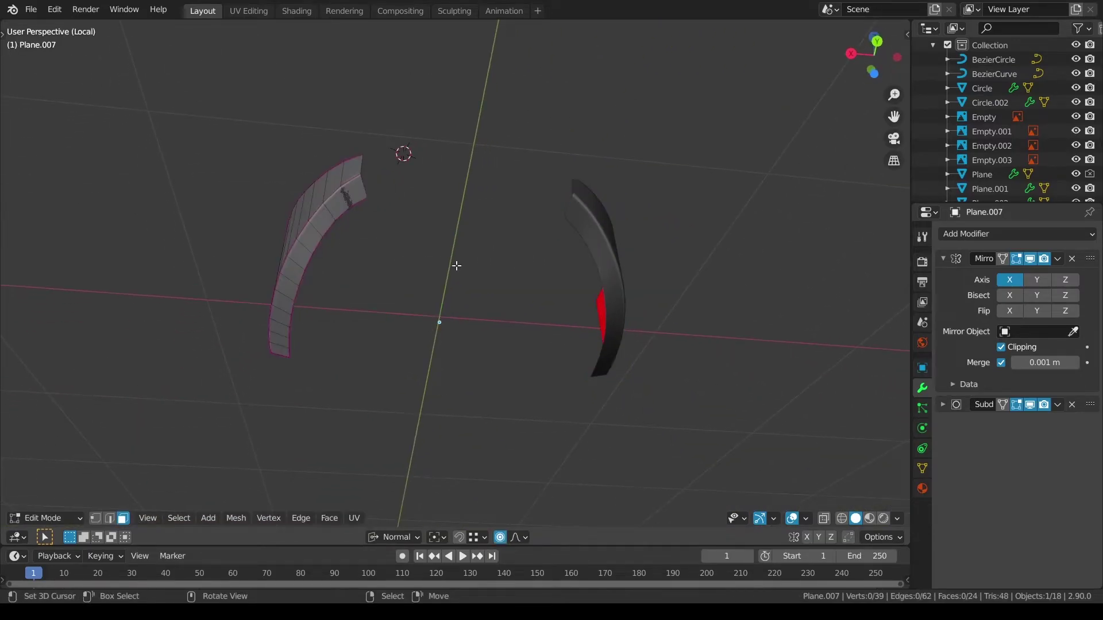
middle_drag(472, 277, 356, 367)
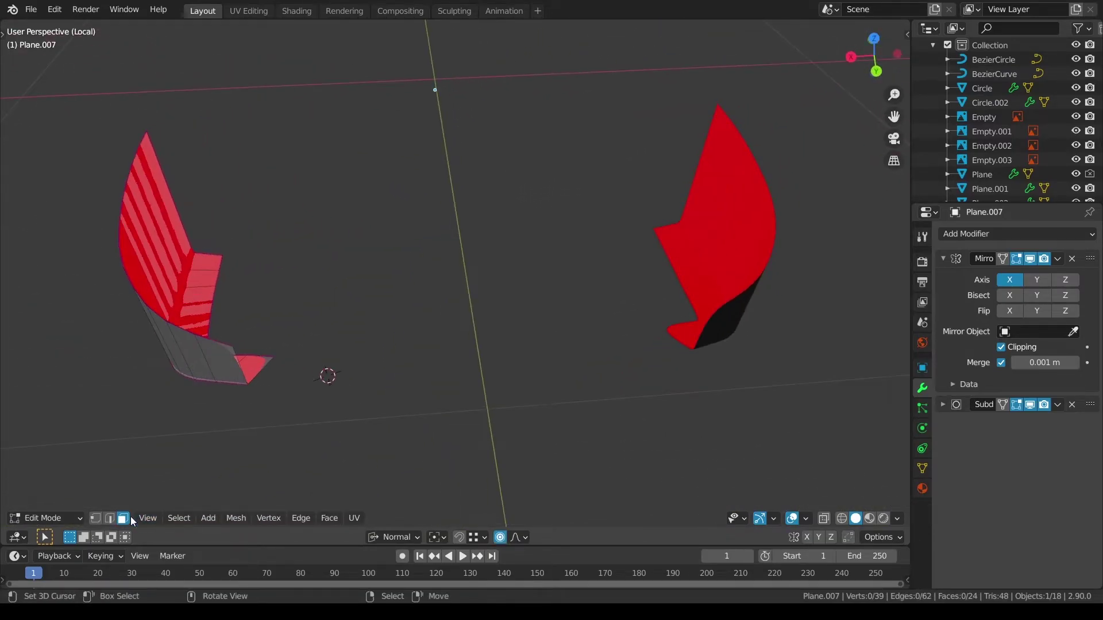
Step: Set the transform orientation to Global, disable proportional editing, and extrude the ridge end's free corner vertex upward along Z with snapping
click(393, 537)
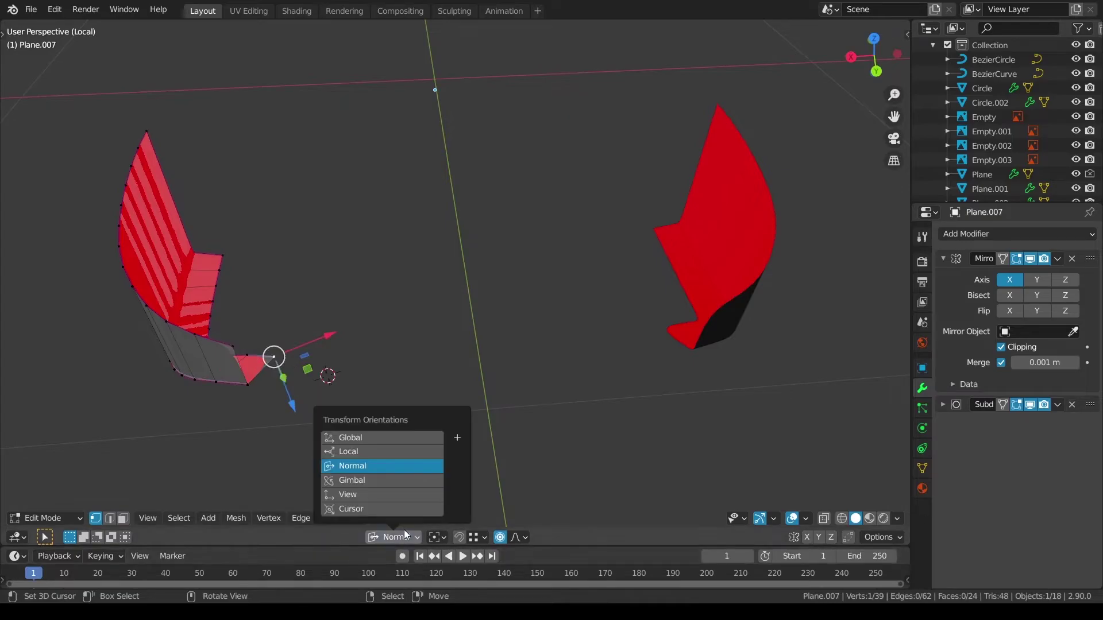
click(356, 439)
key(e)
right_click(234, 350)
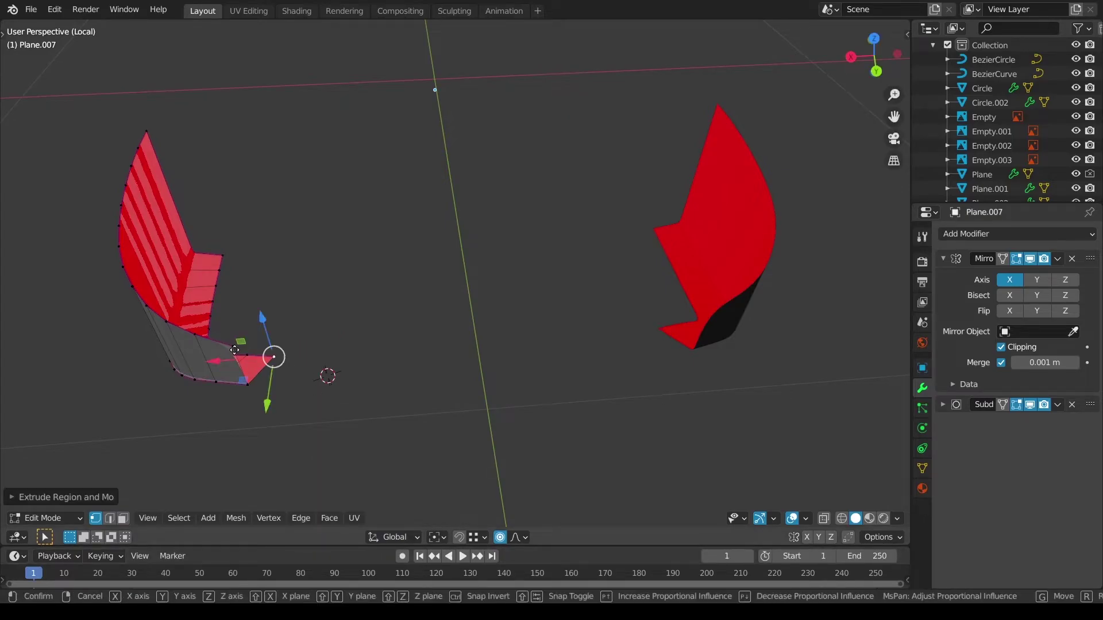
key(g)
key(z)
right_click(234, 350)
key(o)
key(g)
key(z)
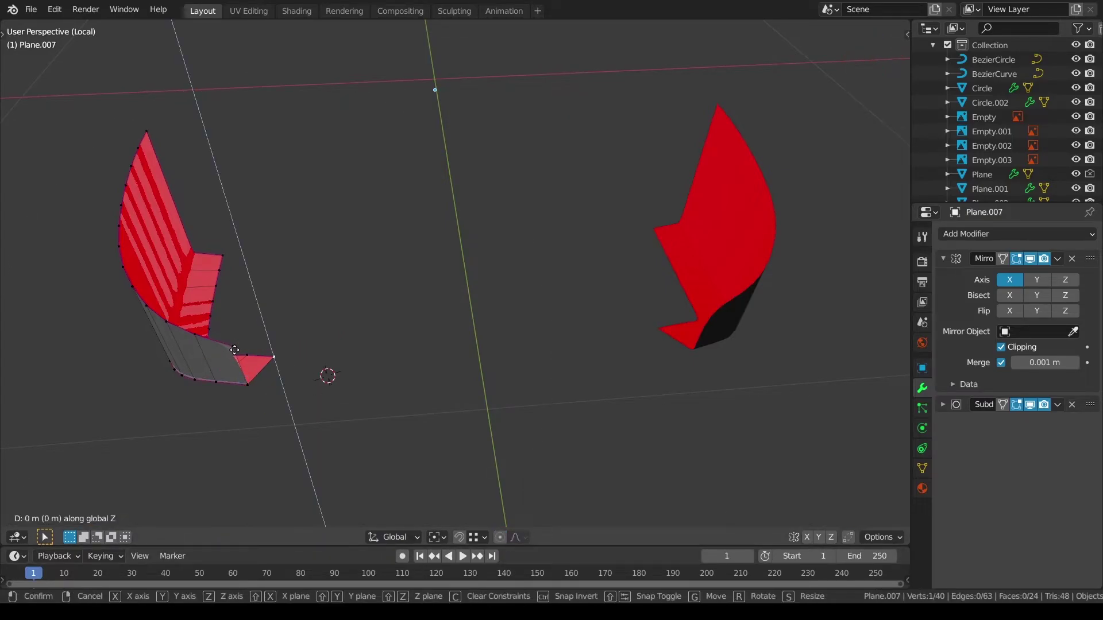
ctrl+click(233, 349)
Step: Fill a four-sided face between the extruded vertex and the other three corners of the ridge's cap-side end
shift+right_click(233, 348)
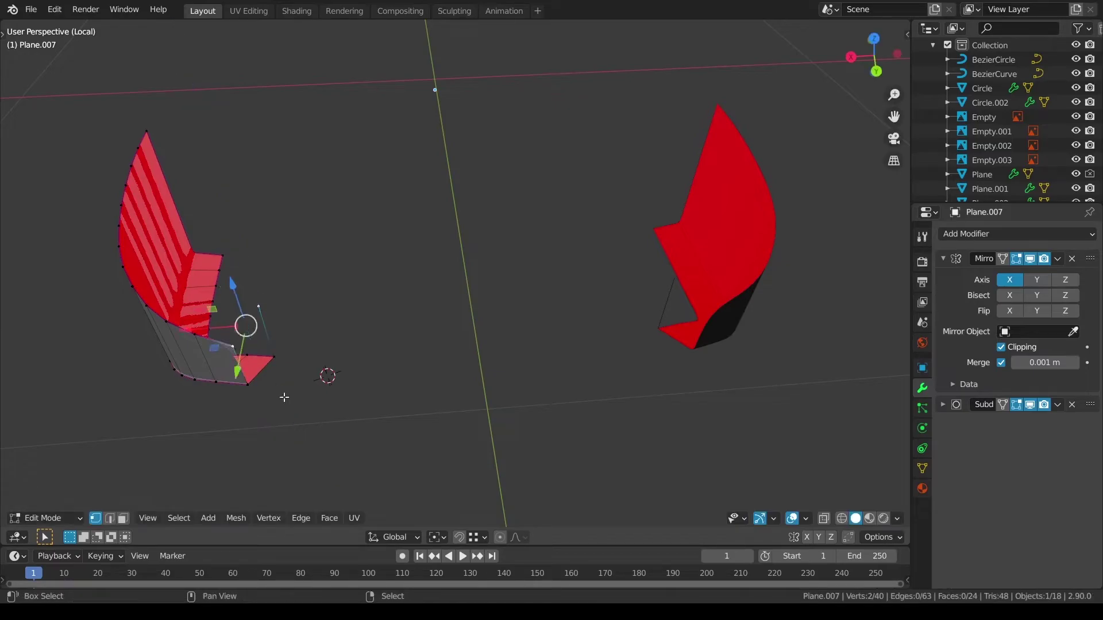
shift+right_click(248, 385)
shift+right_click(275, 357)
key(f)
key(a)
key(alt+a)
middle_drag(348, 383, 344, 336)
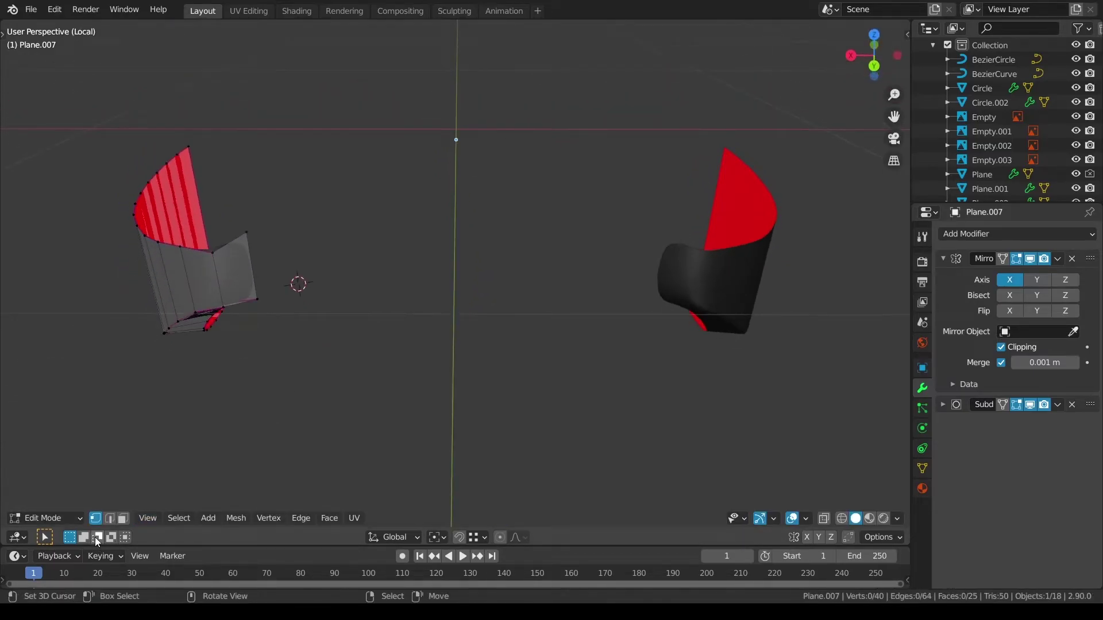
Step: Crease the four border edges of the new end face and return to Object Mode
middle_drag(200, 385, 255, 282)
shift+click(270, 188)
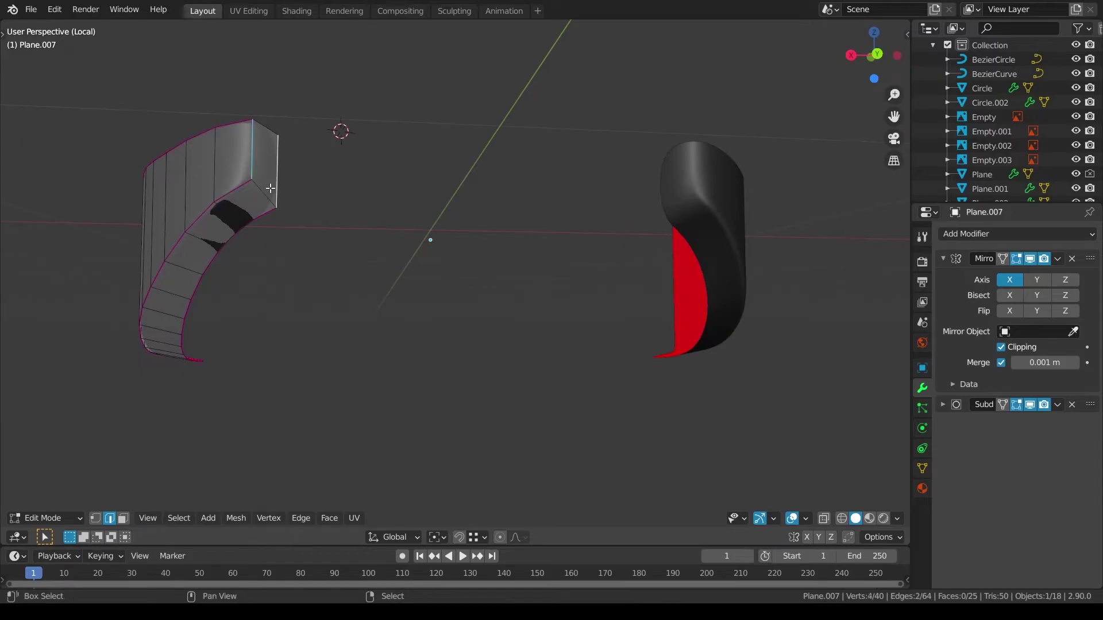
key(shift+e)
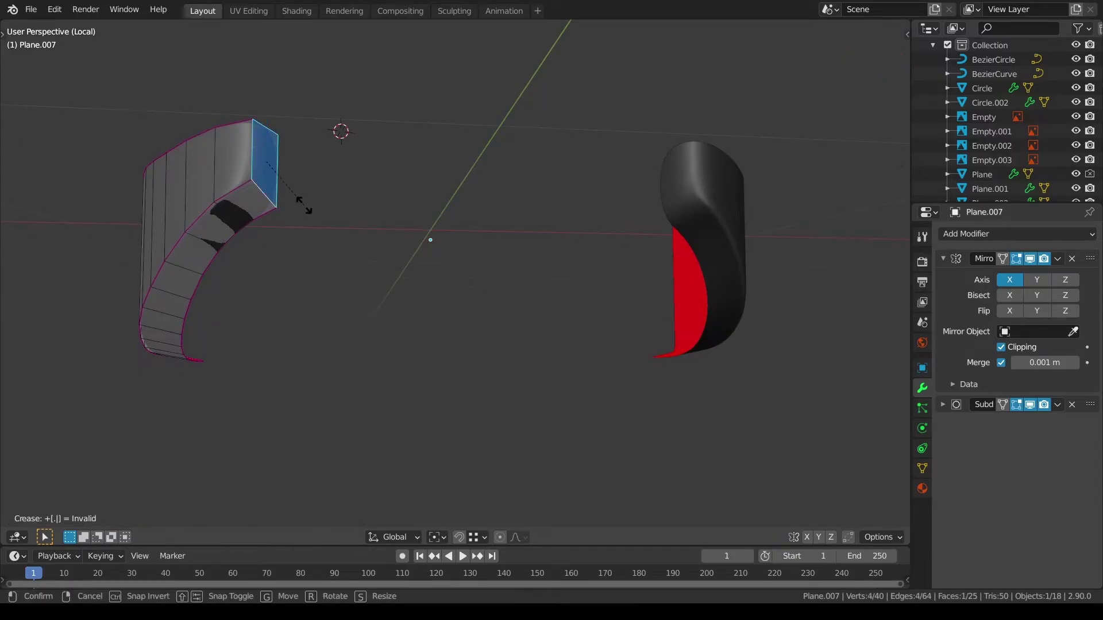
click(298, 203)
key(alt+a)
key(alt+a)
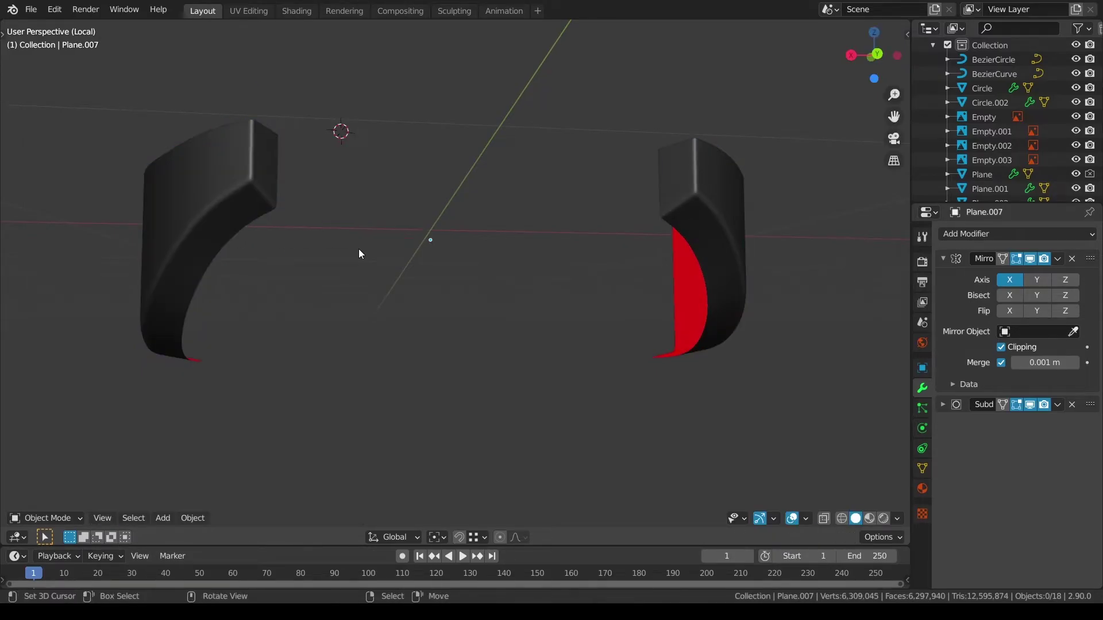
Step: Exit local view and open the main helmet shell (Plane.001) for editing in back view near the cap notch
key(KP_Divide)
middle_drag(379, 243, 507, 343)
click(504, 133)
key(Tab)
key(a)
middle_drag(669, 165, 602, 208)
key(alt+a)
scroll(600, 210, up, 1)
key(ctrl+KP_1)
scroll(517, 263, up, 6)
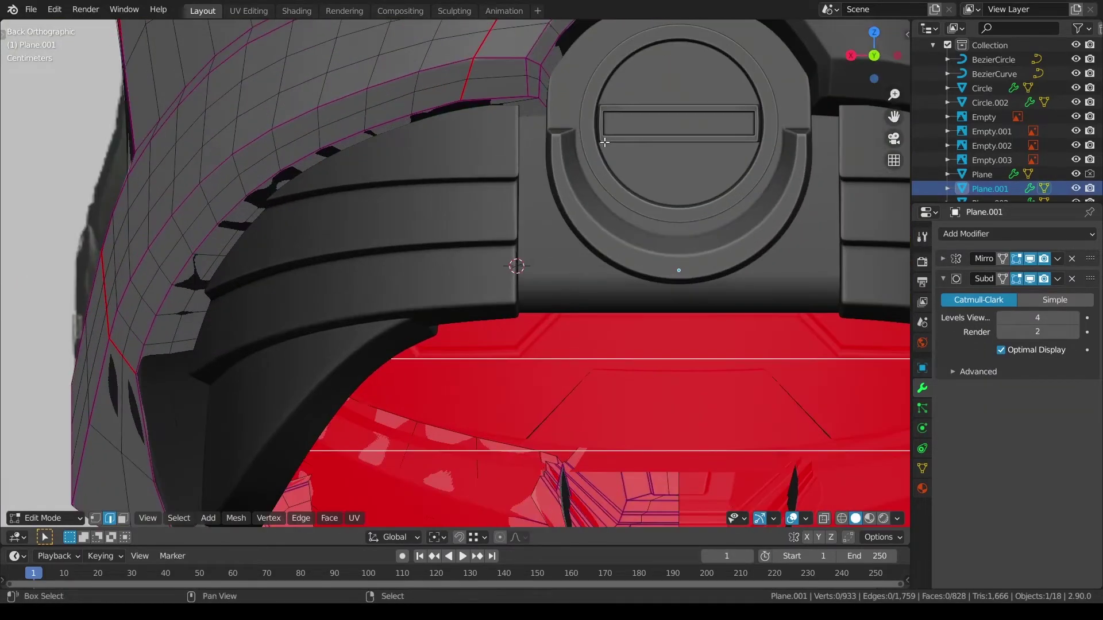
key(alt+z)
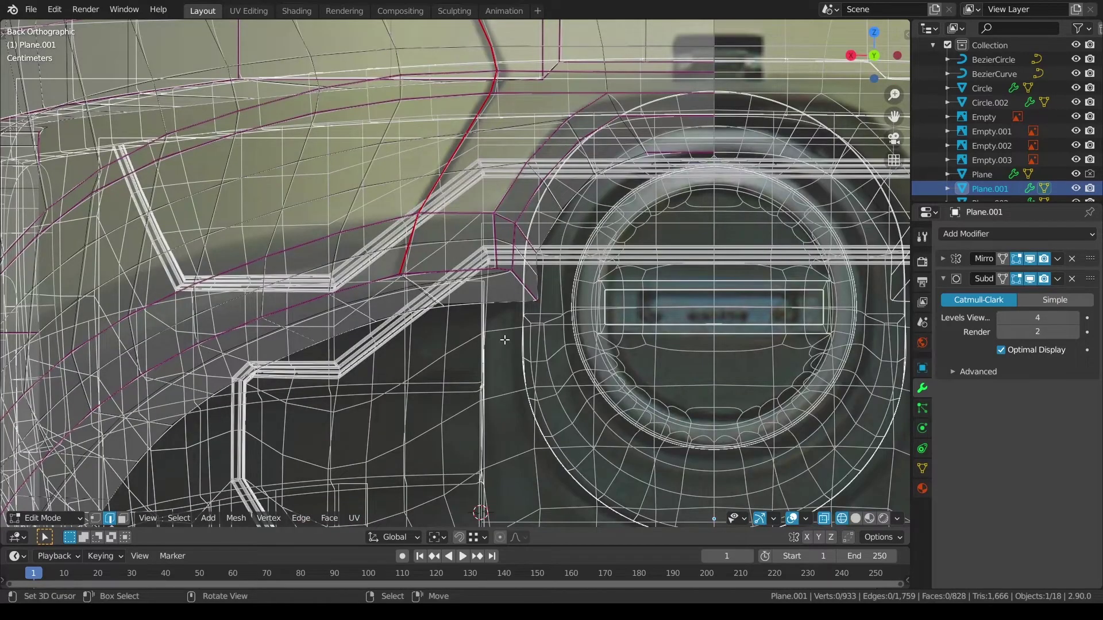
key(alt+z)
Step: Knife-cut from the red seam's vertex on the shell's lower border to a point just above the notch corner
key(k)
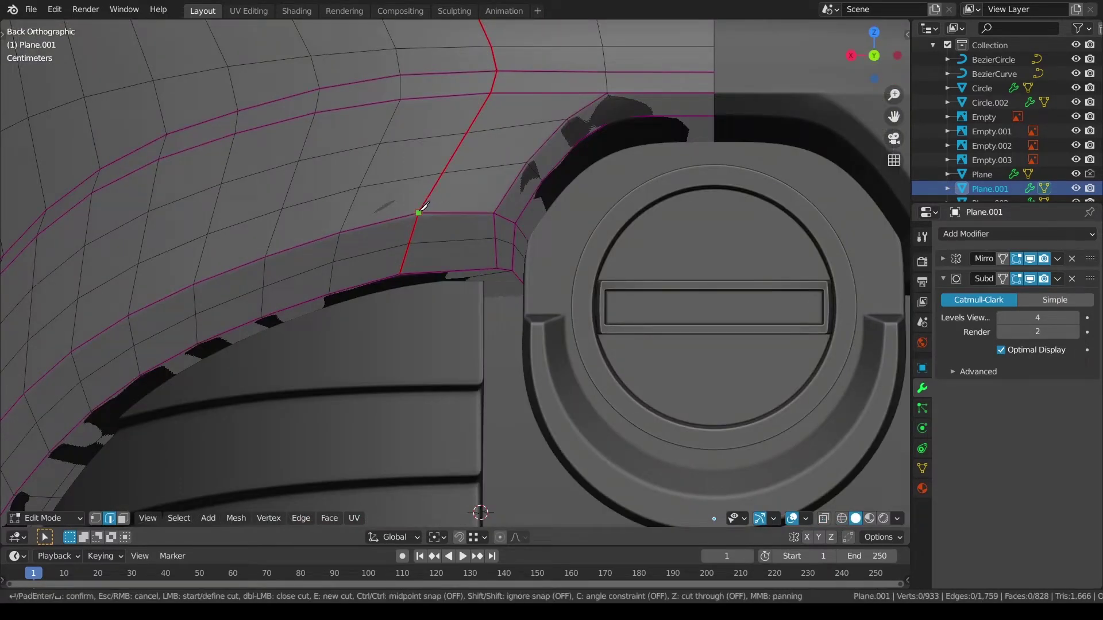
click(494, 207)
key(Return)
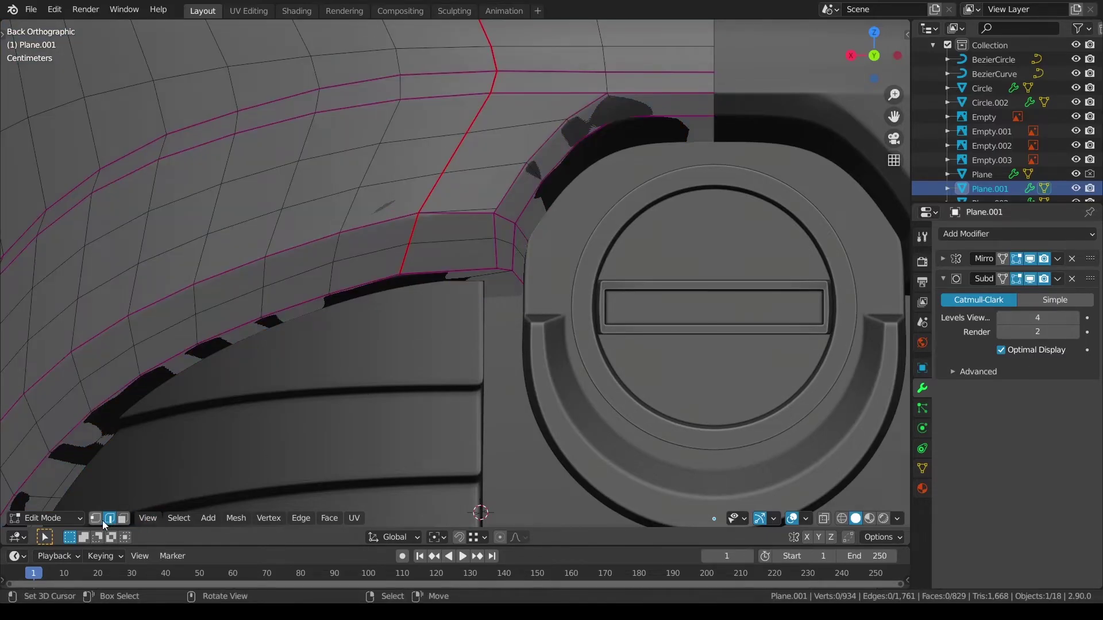
key(alt+a)
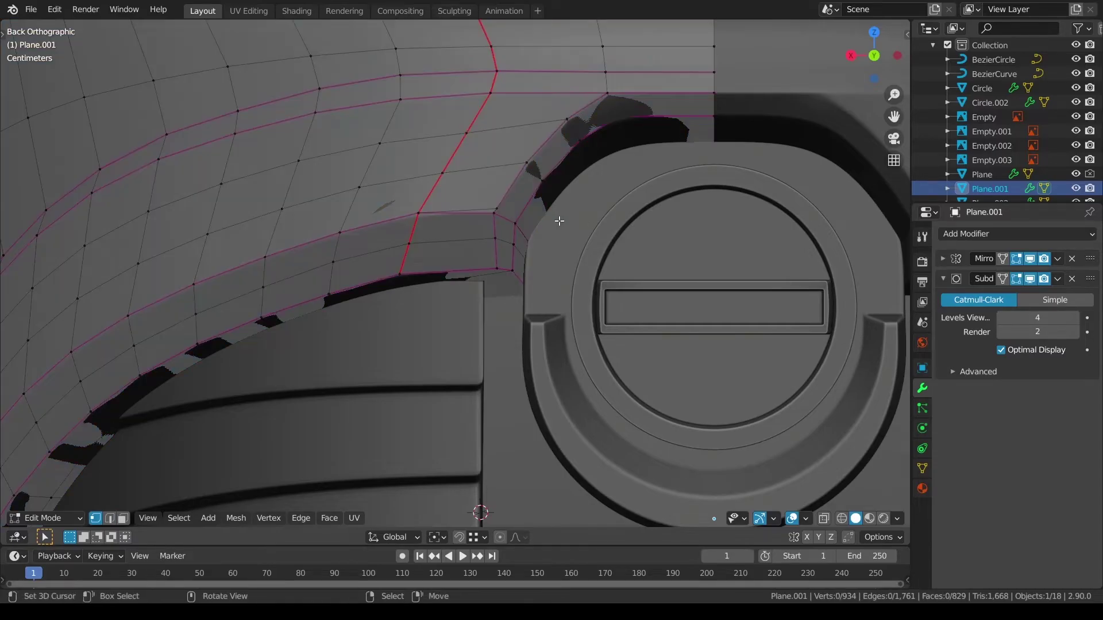
Step: Isolate the shell and continue the knife cut across the notch corner's narrow faces to the inner rim
key(shift+z)
key(shift+z)
key(KP_Divide)
scroll(480, 357, up, 6)
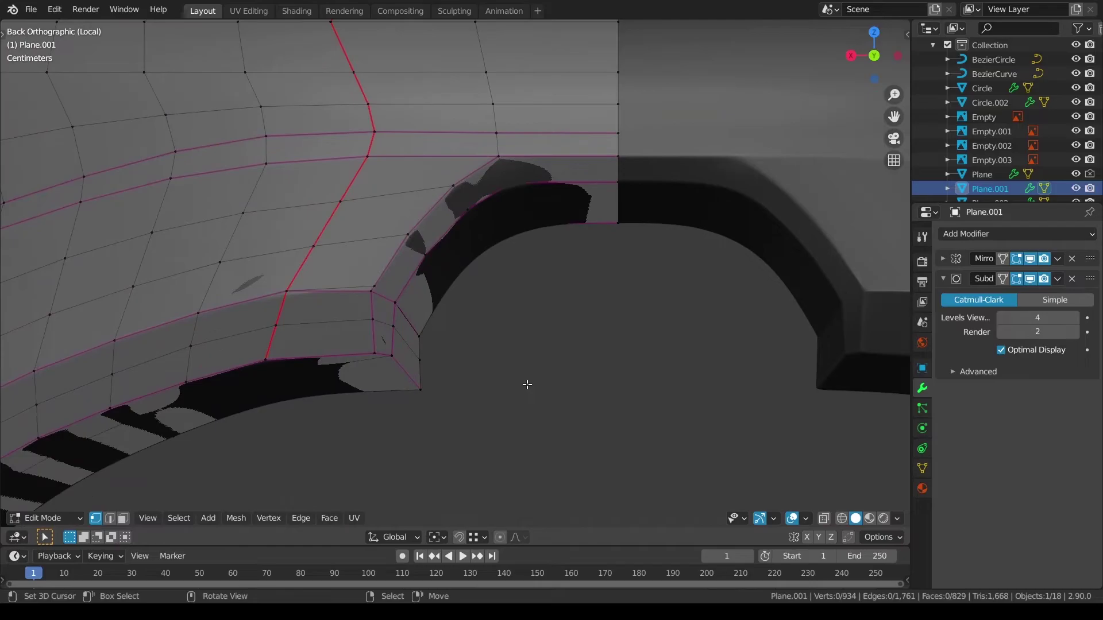
key(k)
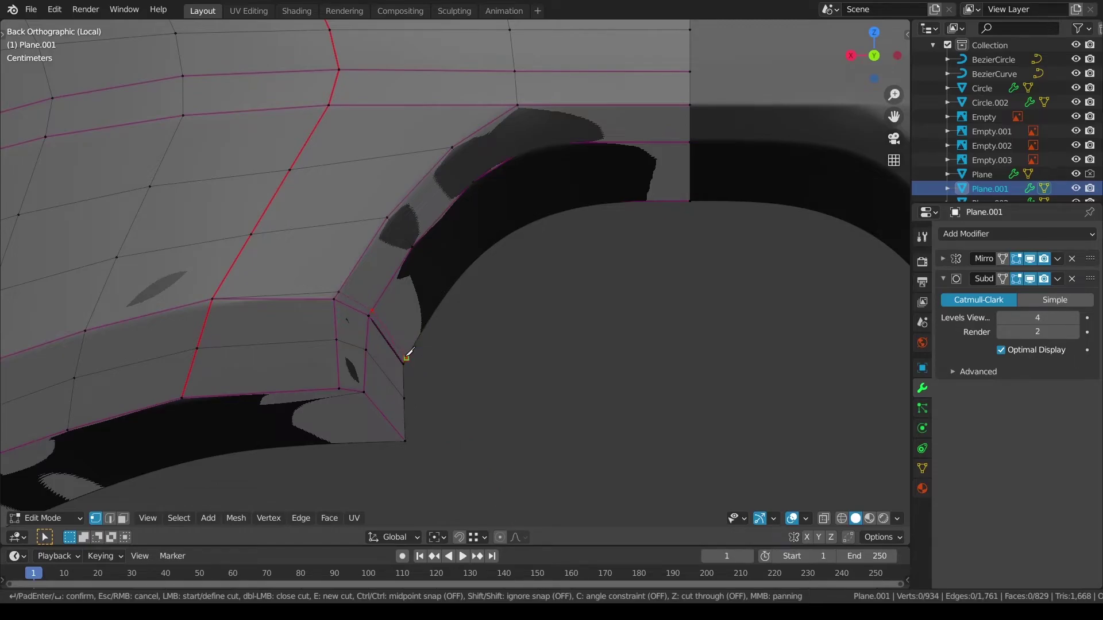
click(406, 358)
key(Return)
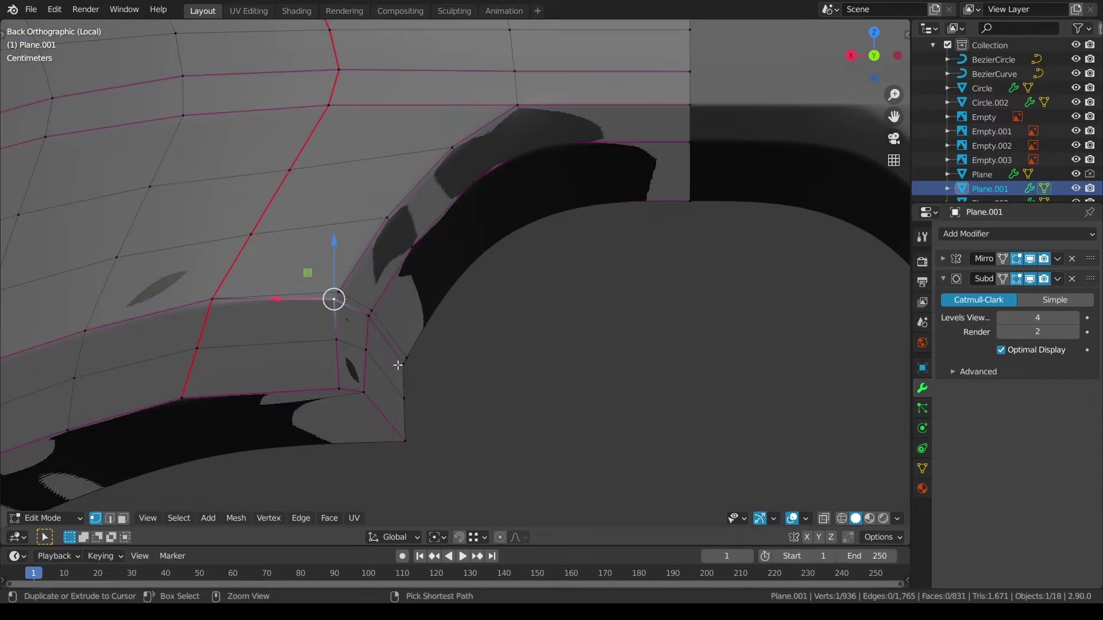
Step: Edge-slide the notch corner's original edge path fully onto the new cut with a factor of 1.0
ctrl+click(402, 364)
key(g)
key(g)
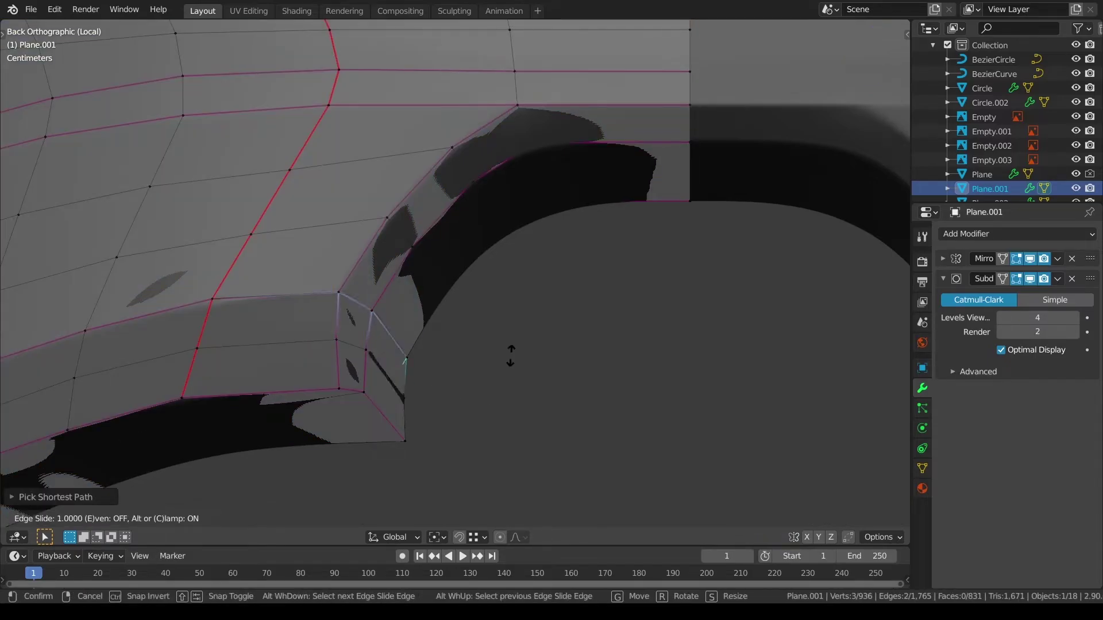
click(514, 349)
Step: Merge the shell's overlapping vertices by distance, then return to Object Mode and exit local view
key(a)
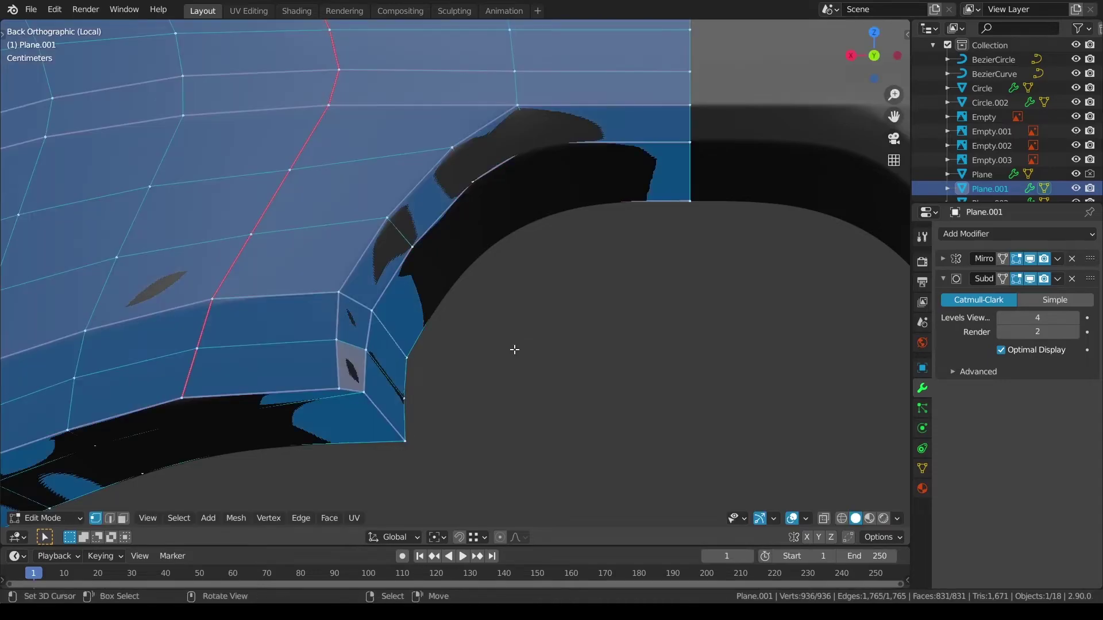
key(q)
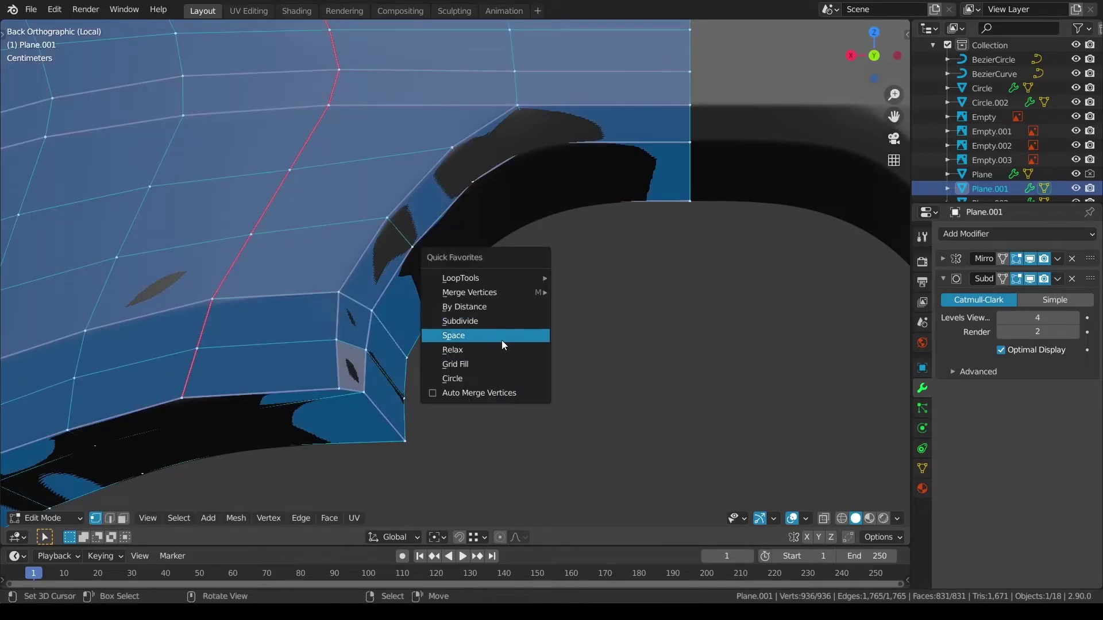
click(492, 307)
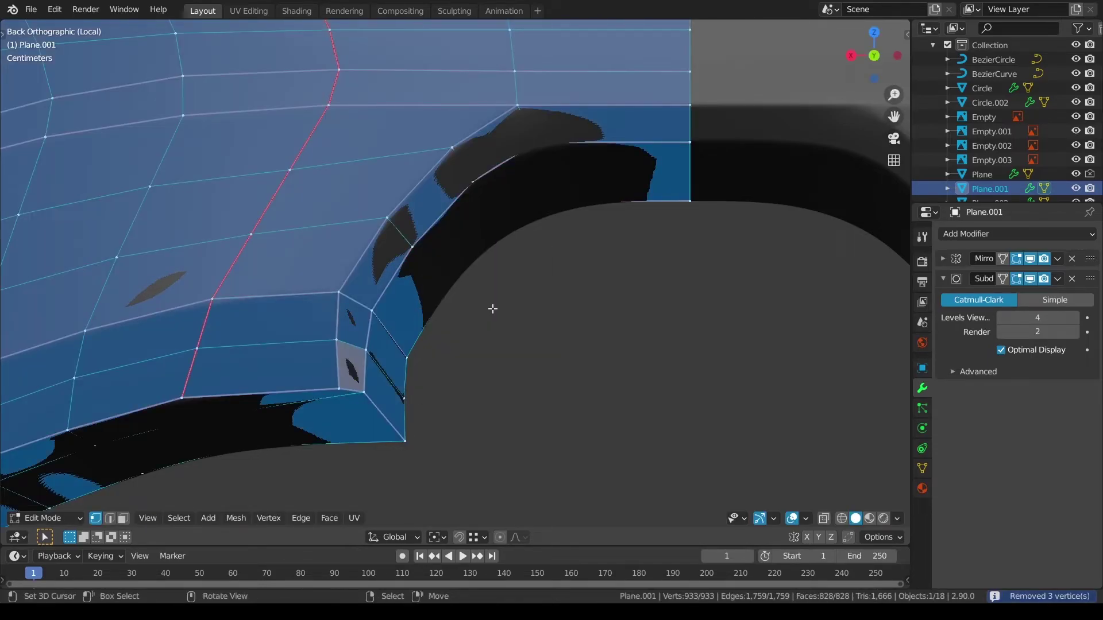
key(alt+a)
key(ctrl+Tab)
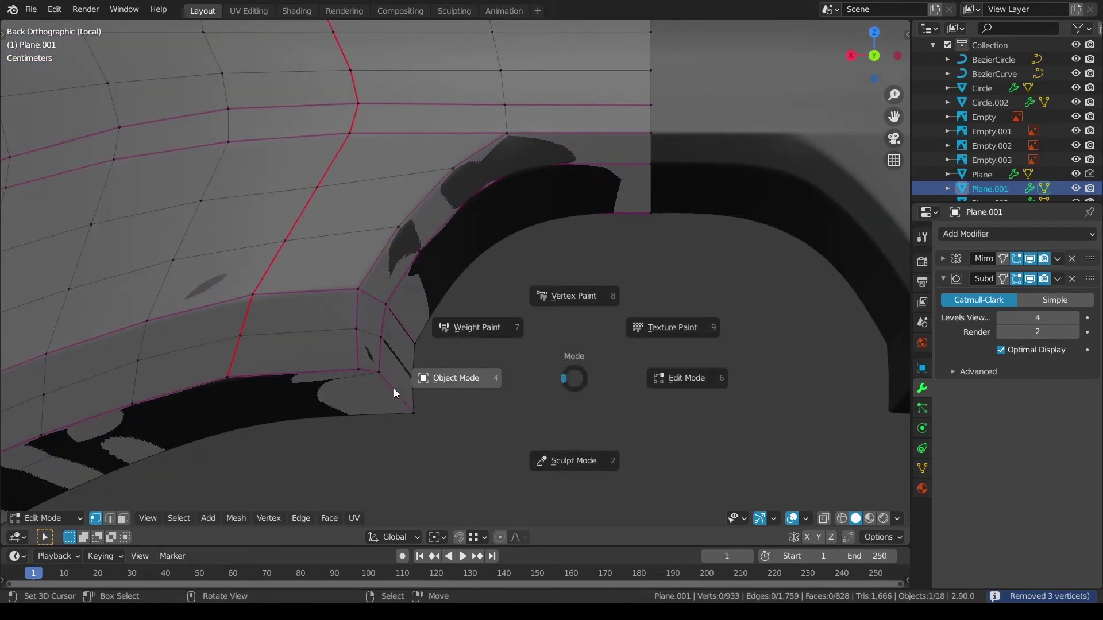
click(394, 389)
scroll(394, 389, down, 4)
key(alt+a)
scroll(394, 388, down, 2)
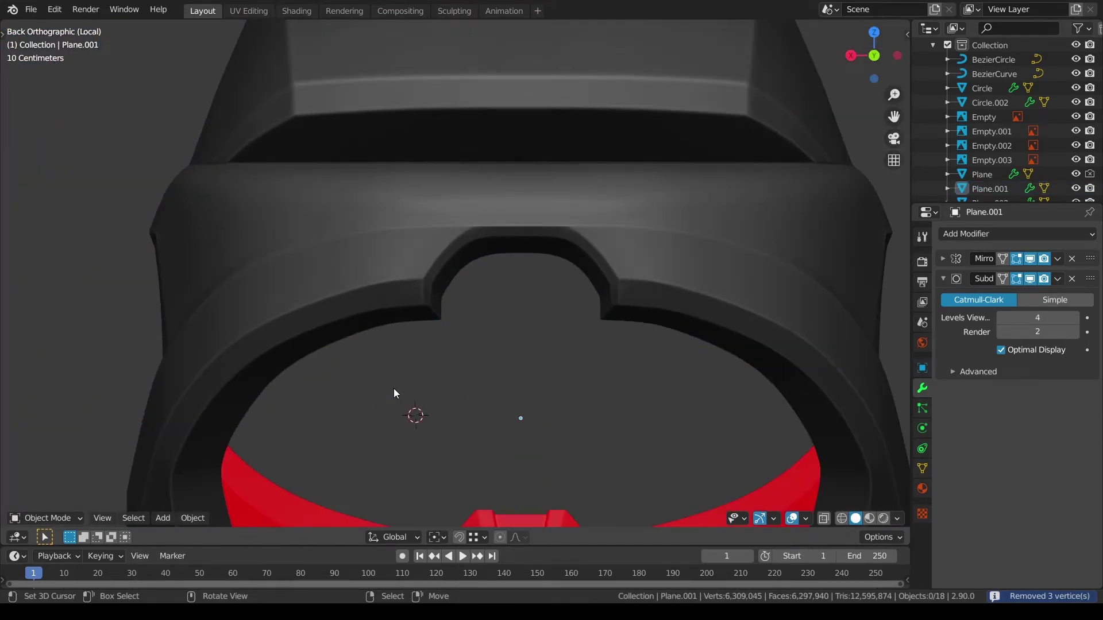
key(slash)
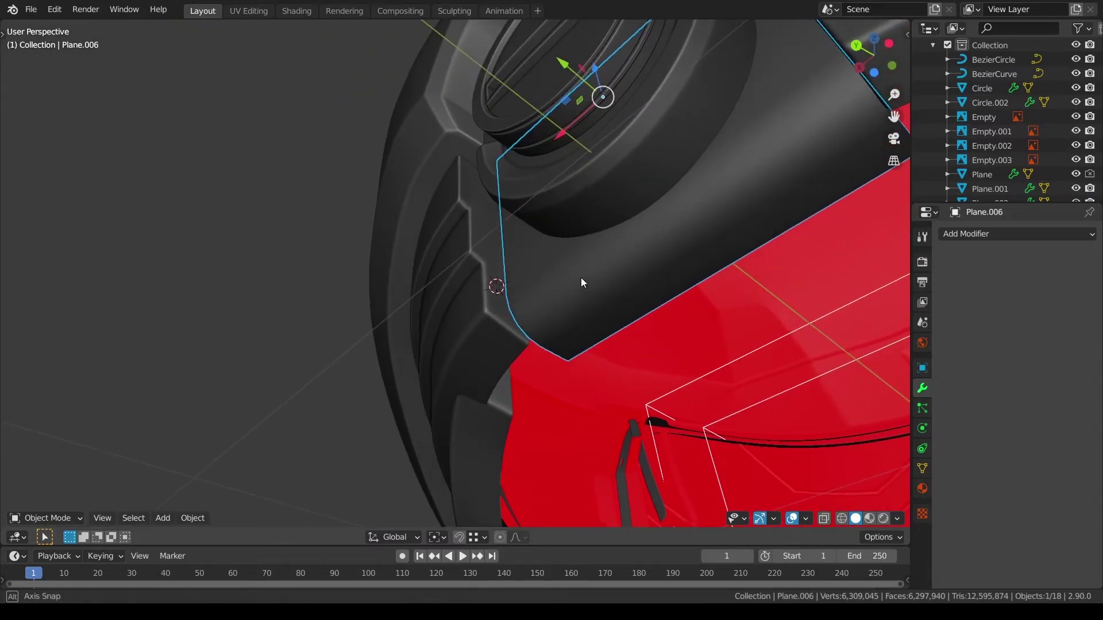
Step: Examine the mesh of the curved panel beneath the cap (Plane.006) and its junction with the side ridges
key(Tab)
key(a)
middle_drag(708, 284, 618, 158)
drag(604, 121, 602, 120)
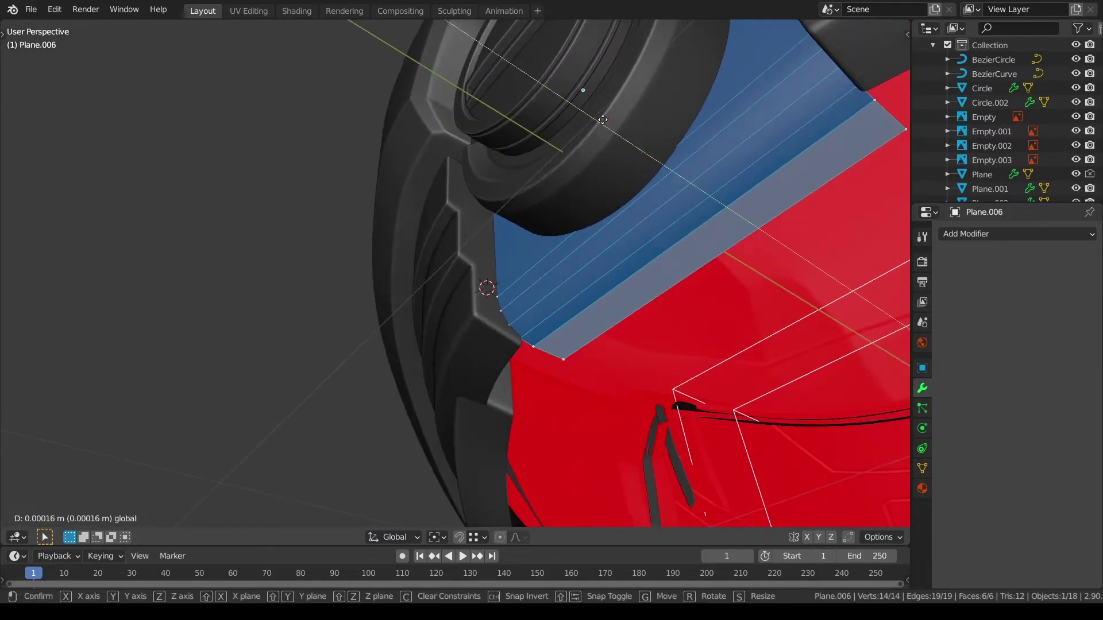
click(517, 89)
key(alt+a)
middle_drag(640, 245, 659, 242)
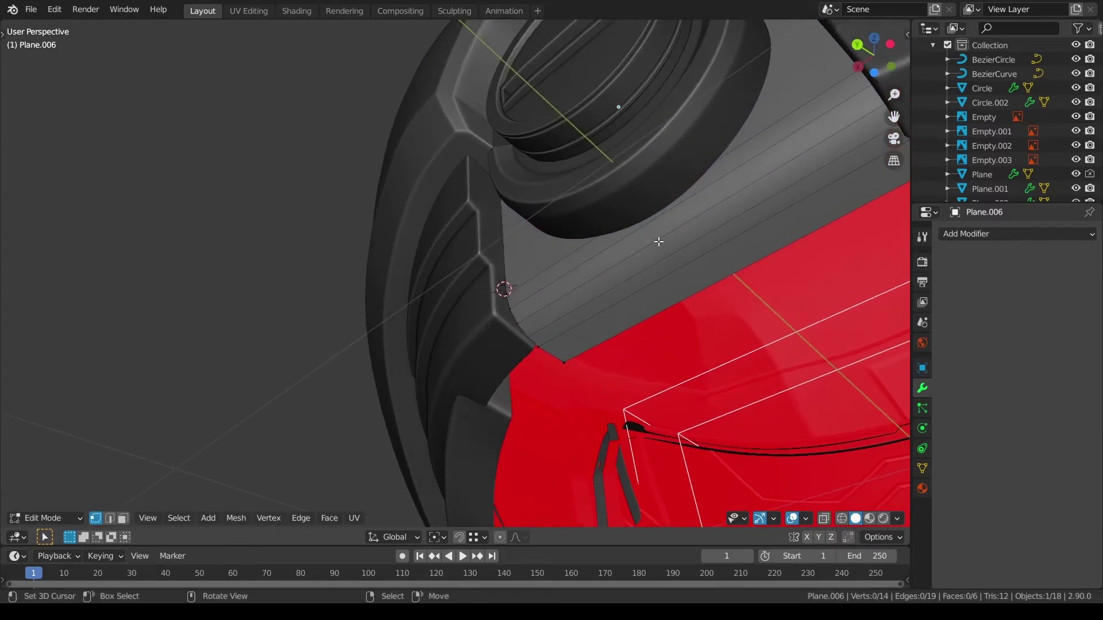
key(Tab)
key(a)
scroll(552, 242, down, 1)
key(alt+a)
middle_drag(553, 242, 612, 318)
scroll(569, 308, down, 2)
scroll(543, 276, up, 2)
Step: Try moving the ridged side piece (Plane.005) slightly upward against the helmet shell
right_click(516, 254)
key(Tab)
key(a)
key(alt+a)
key(Tab)
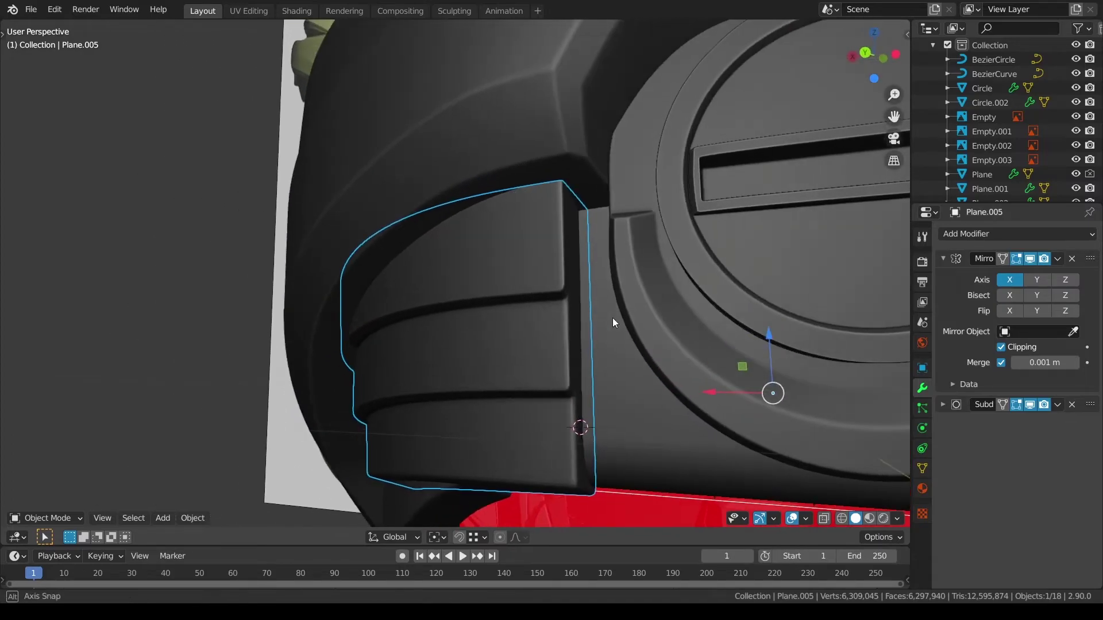
key(g)
click(771, 330)
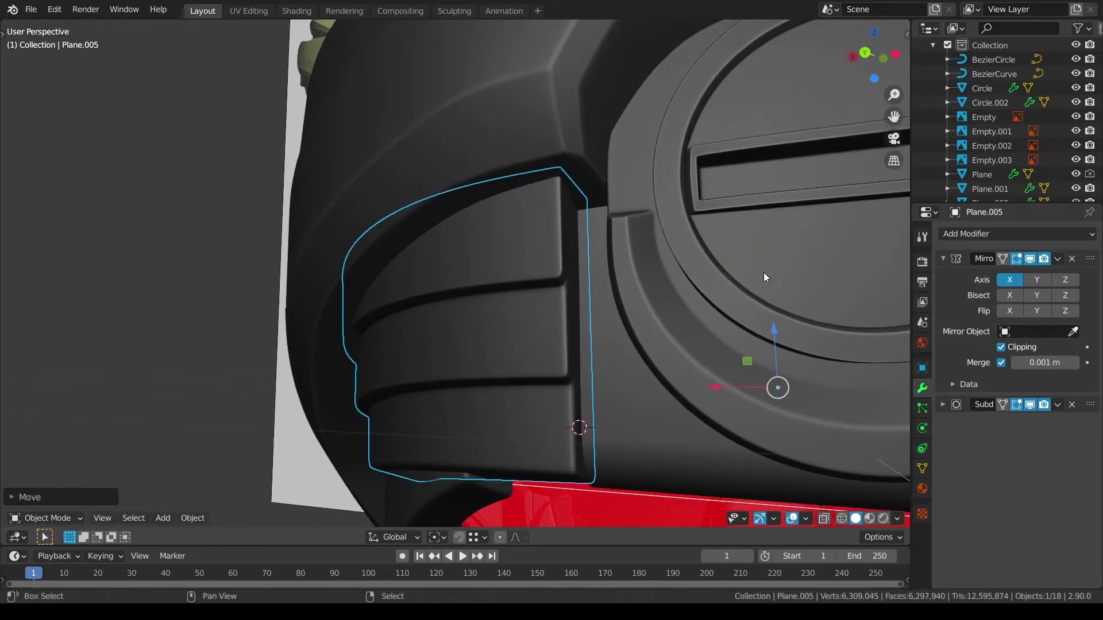
key(g)
click(770, 332)
key(a)
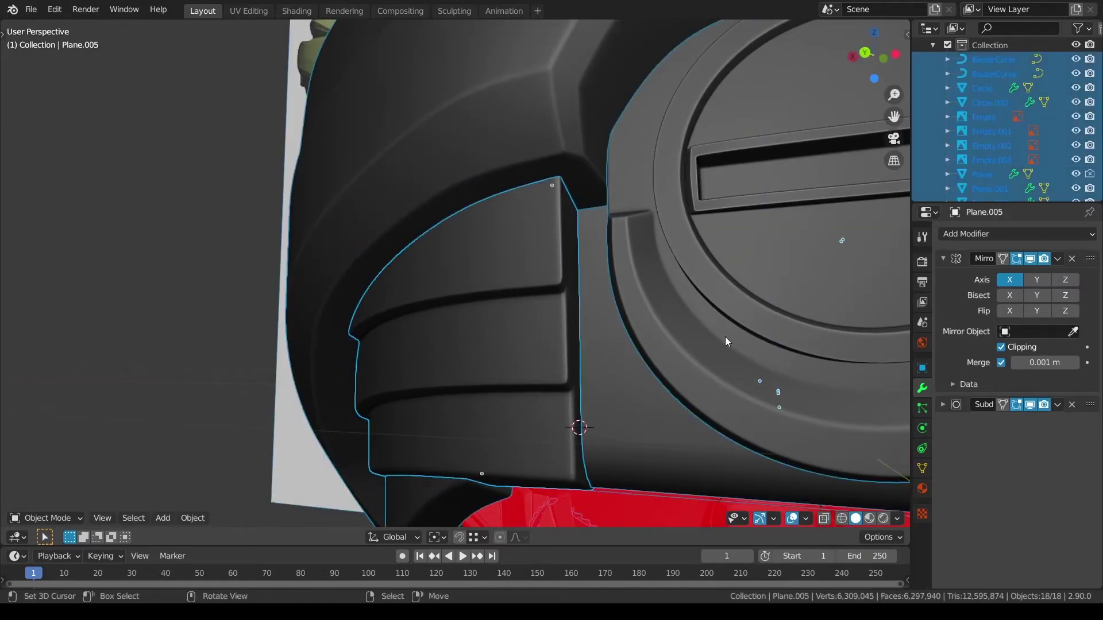
right_click(570, 326)
right_click(539, 322)
drag(771, 327, 770, 319)
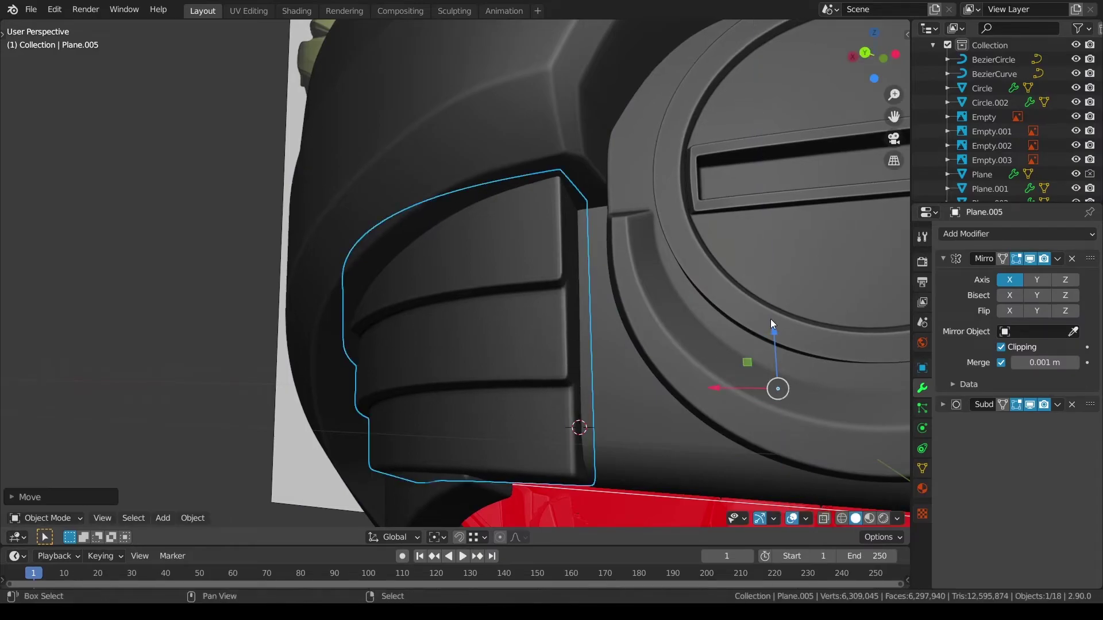
Step: Select the separate lowest ridge together with the upper ridged piece (Plane.005) and isolate both in local view
key(alt+a)
middle_drag(770, 319, 482, 284)
key(a)
middle_drag(453, 350, 571, 231)
key(alt+a)
right_click(476, 291)
key(Tab)
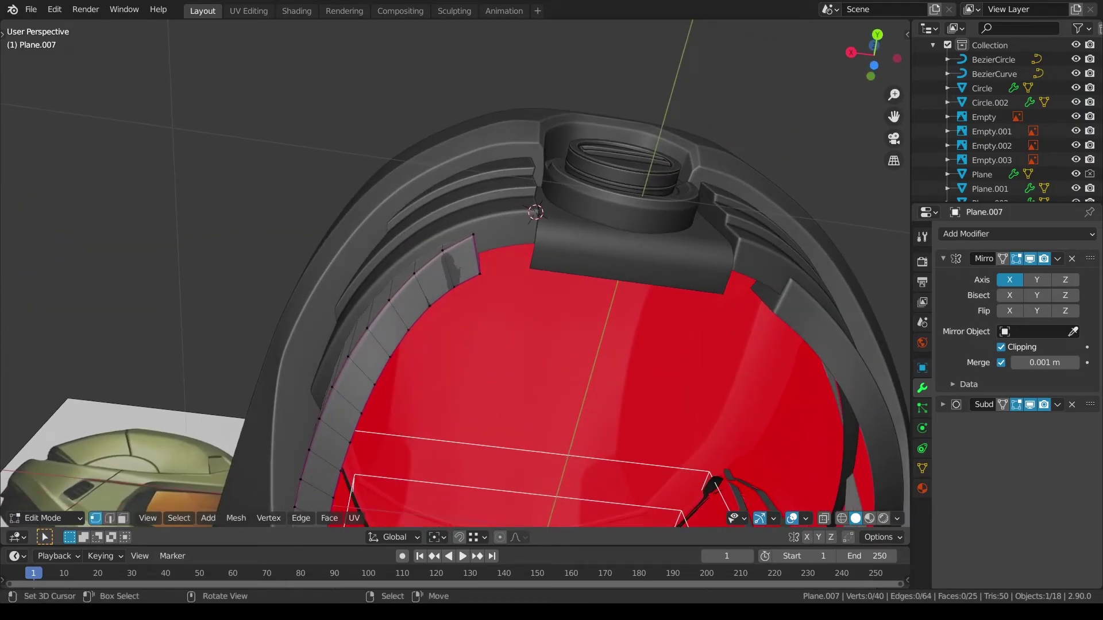
key(Tab)
shift+click(502, 223)
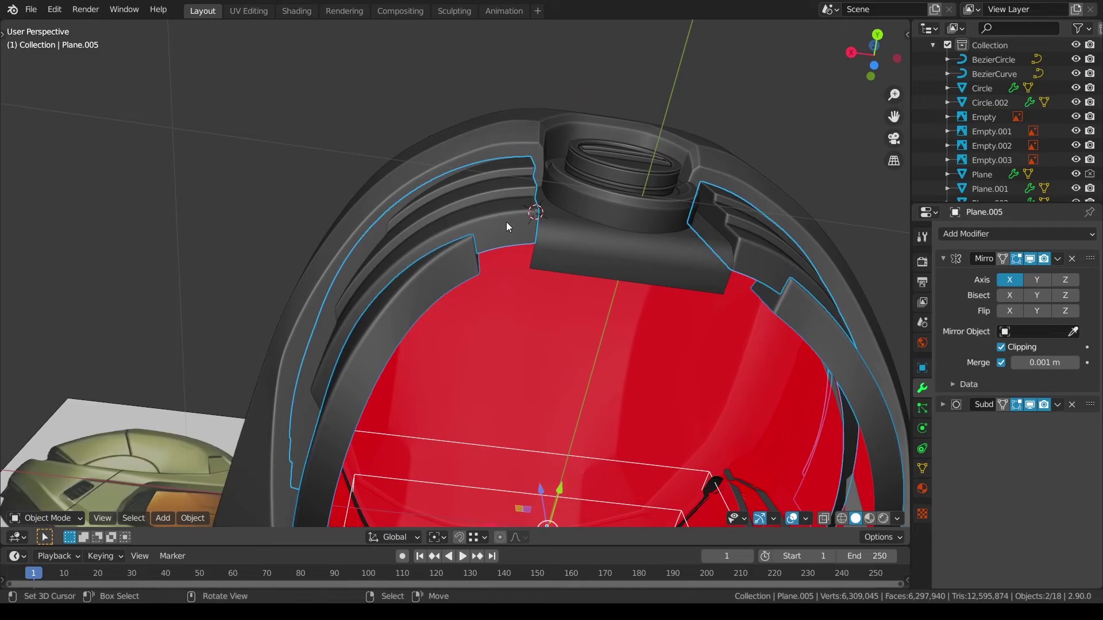
key(KP_Divide)
middle_drag(505, 222, 579, 240)
scroll(436, 276, up, 3)
Step: Duplicate the separate lowest ridge in place
right_click(295, 330)
key(shift+d)
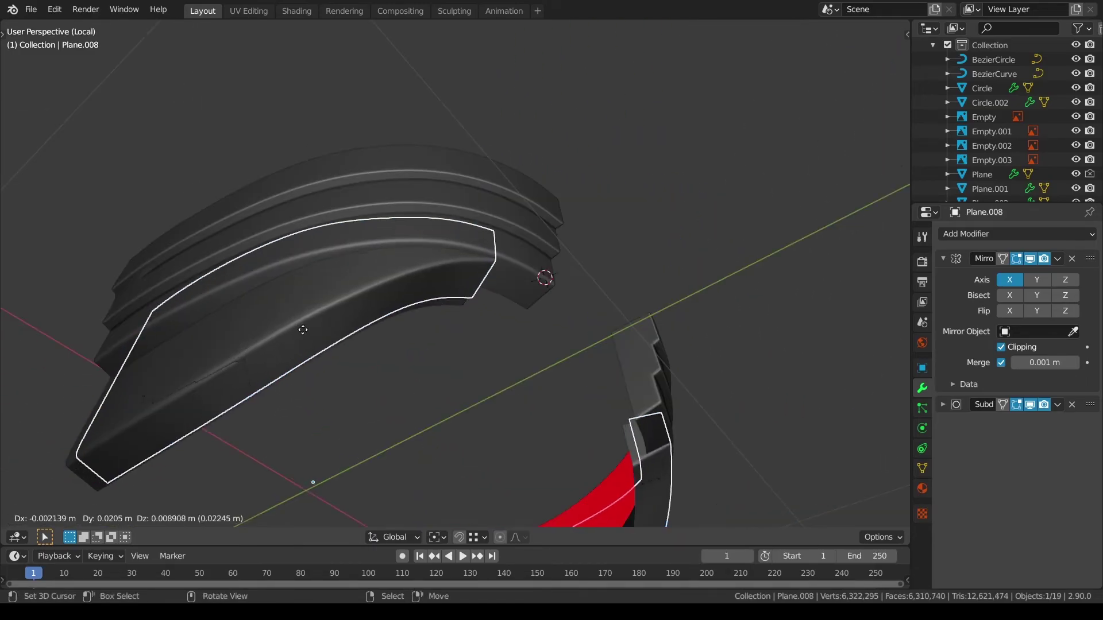
right_click(310, 326)
Step: Subtract the duplicated ridge (Plane.008) from the upper ridged piece (Plane.005) with a Bool Tool Brush Difference
shift+click(525, 277)
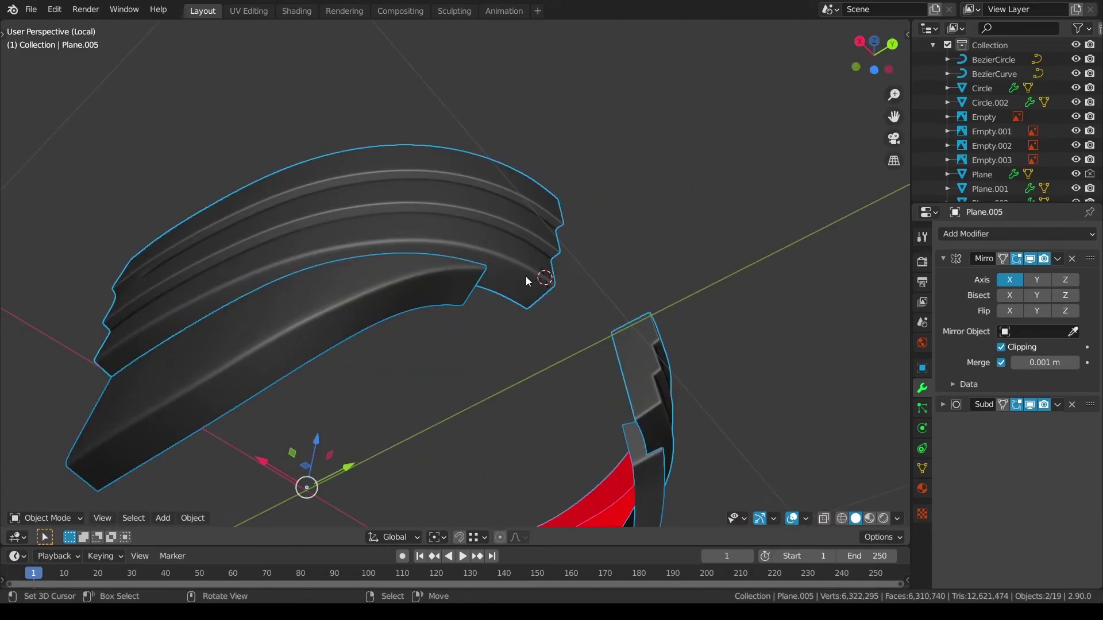
key(shift+ctrl+b)
key(Down)
key(Down)
key(Down)
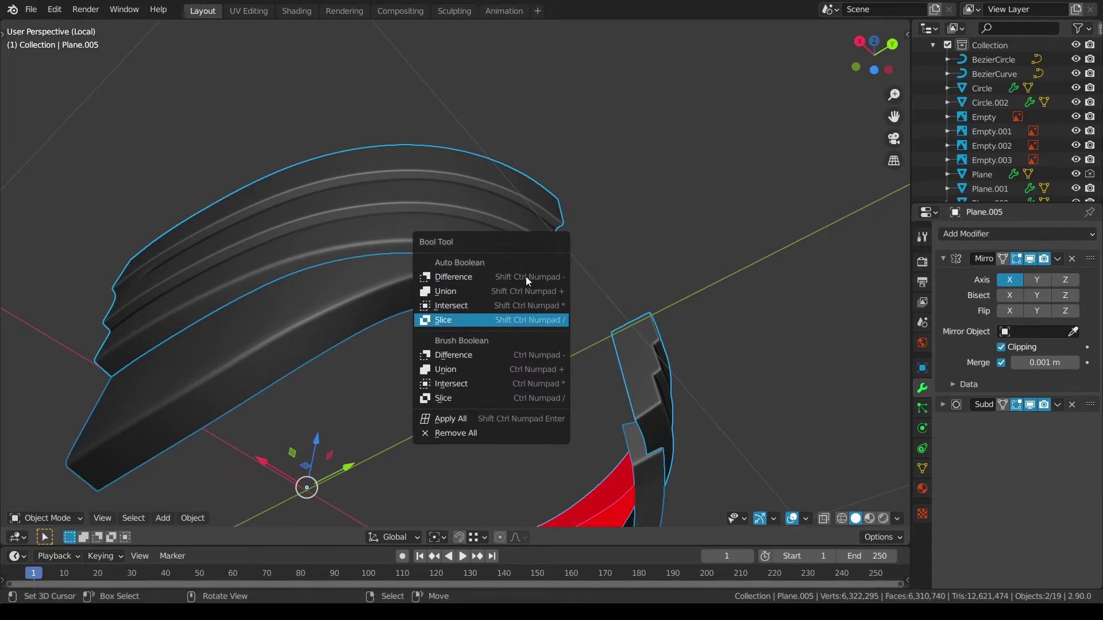
key(Down)
key(Down)
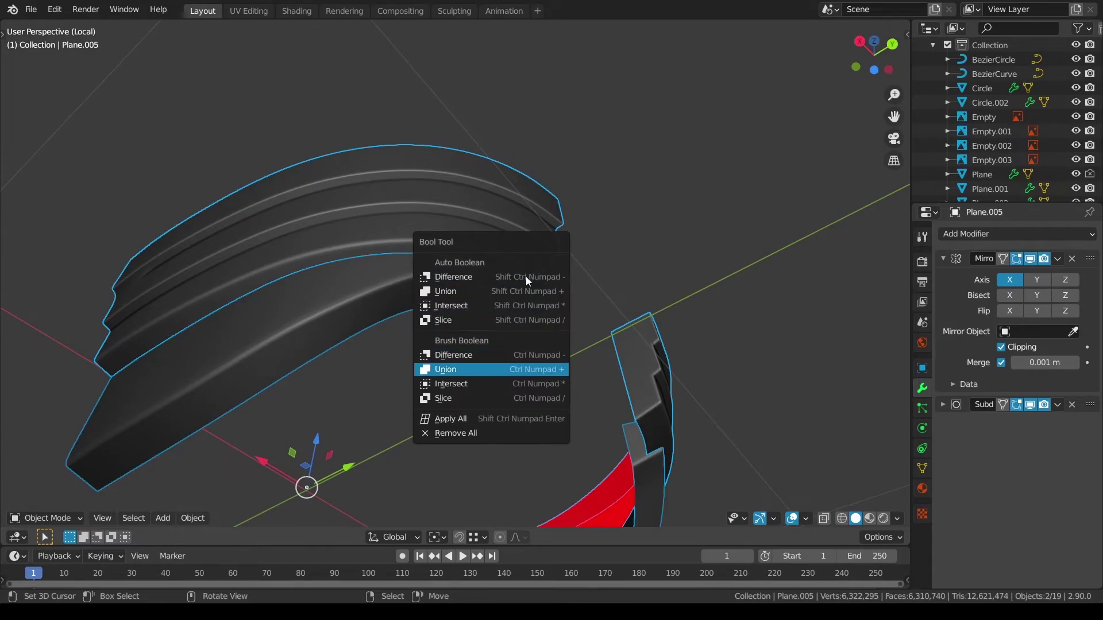
key(Up)
key(Return)
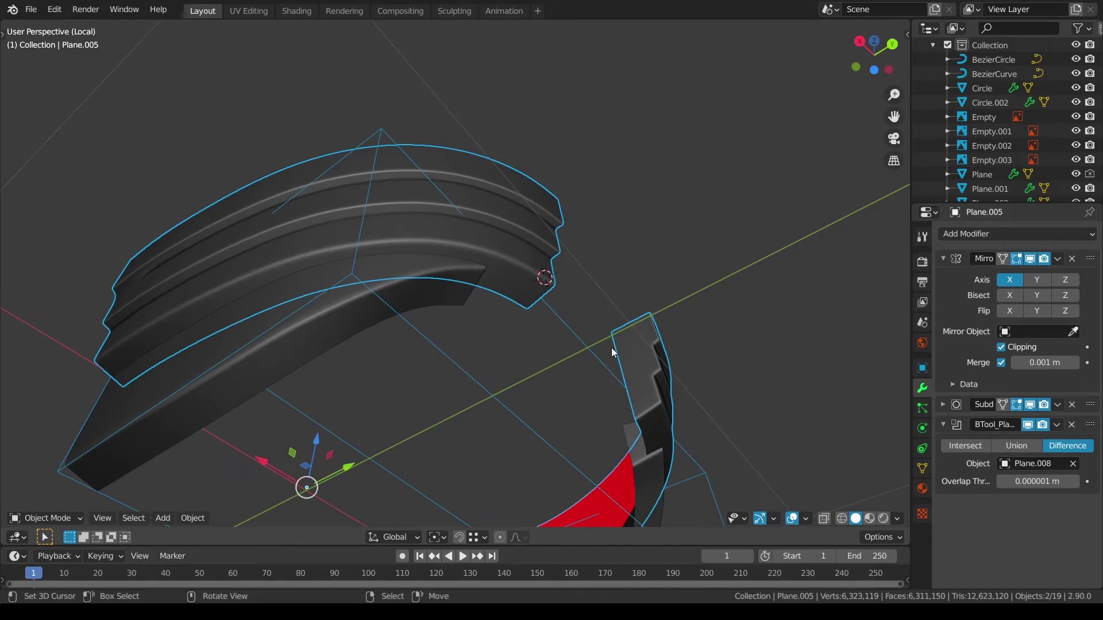
Step: Check the cut underneath the ridged piece, then open the boolean cutter (Plane.008) in Edit Mode
key(slash)
key(slash)
middle_drag(611, 347, 679, 377)
scroll(679, 377, up, 4)
scroll(572, 354, down, 4)
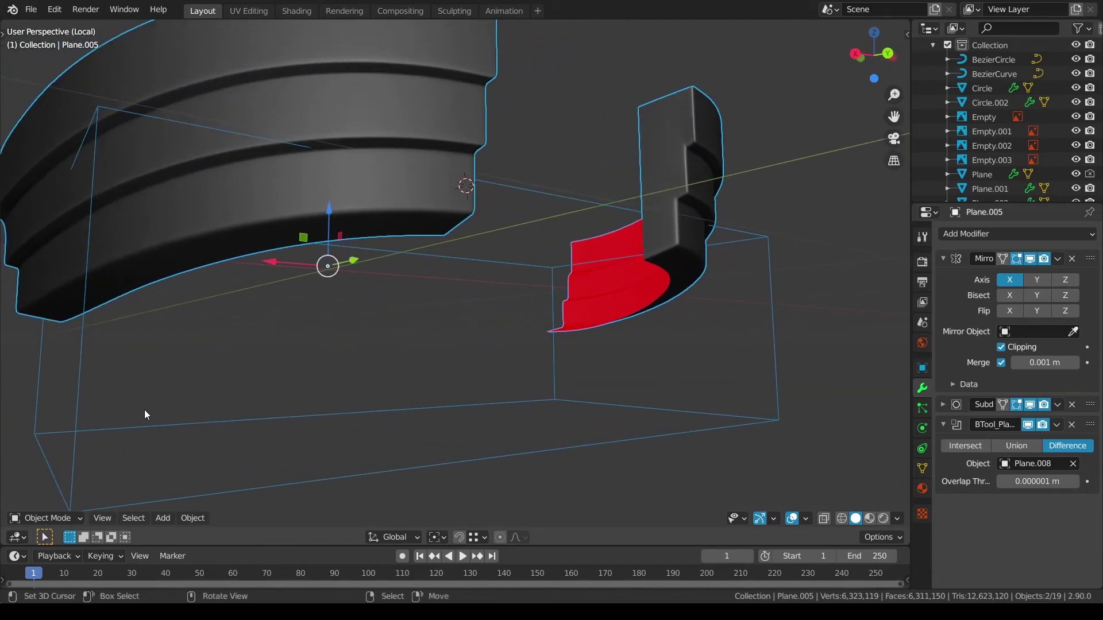
click(81, 389)
key(ctrl+Tab)
Step: Extrude the vertices along the cutter's upper long edge and shrink/fatten them inward by about 0.078
click(439, 377)
middle_drag(399, 327, 150, 481)
ctrl+click(689, 181)
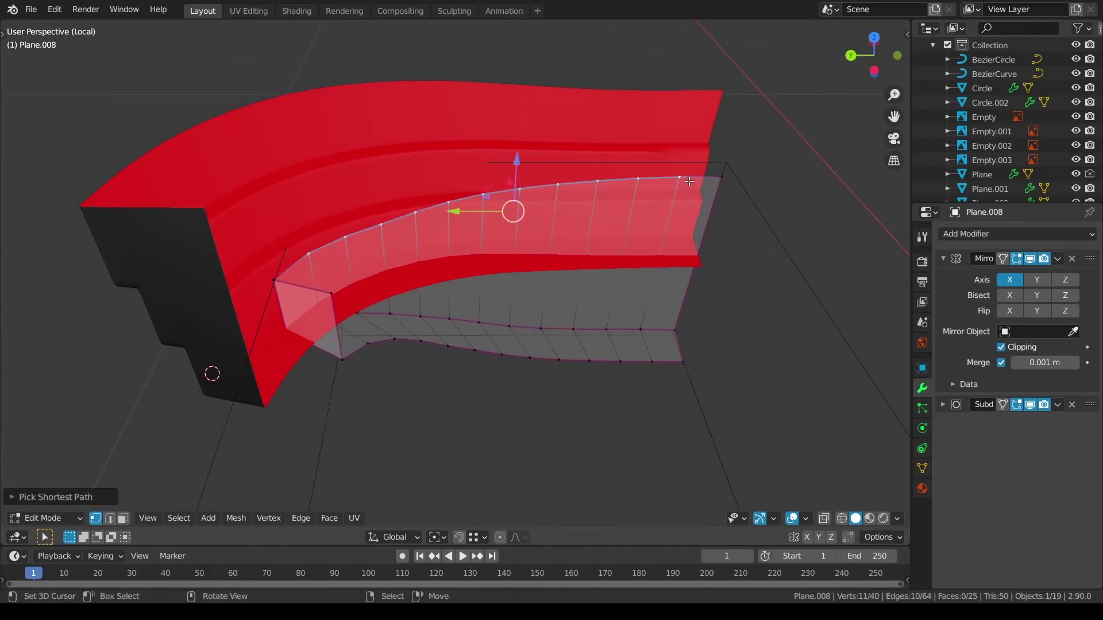
key(e)
key(Escape)
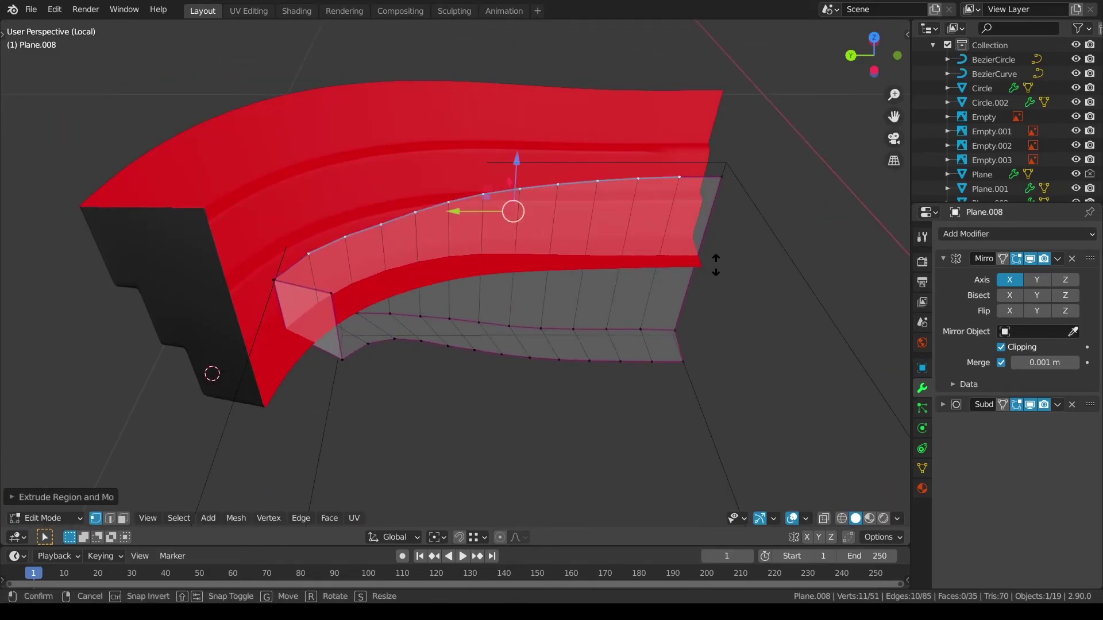
key(alt+s)
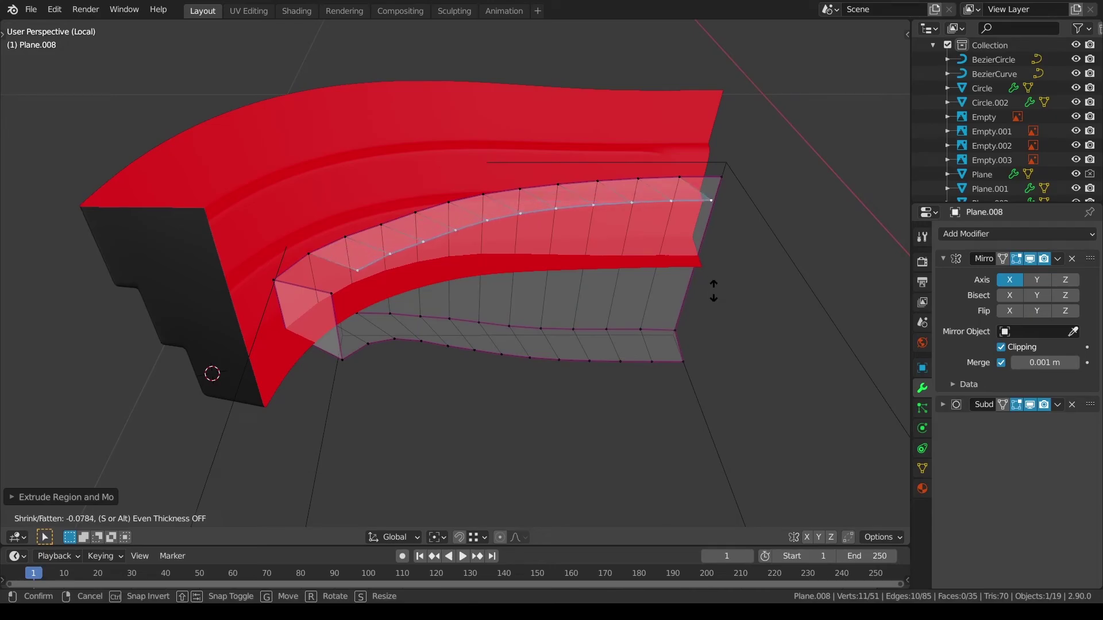
click(713, 290)
Step: Fill the face joining the extruded strip to the top edge of the cutter's end
middle_drag(714, 290, 702, 359)
key(alt+a)
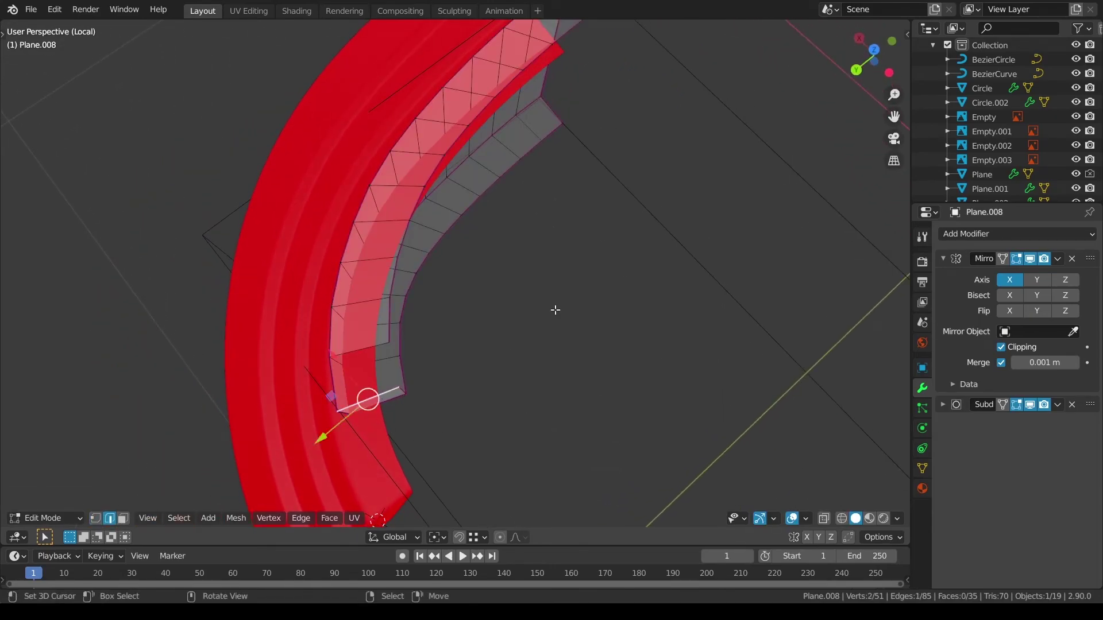
middle_drag(593, 173, 527, 222)
shift+right_click(278, 369)
key(f)
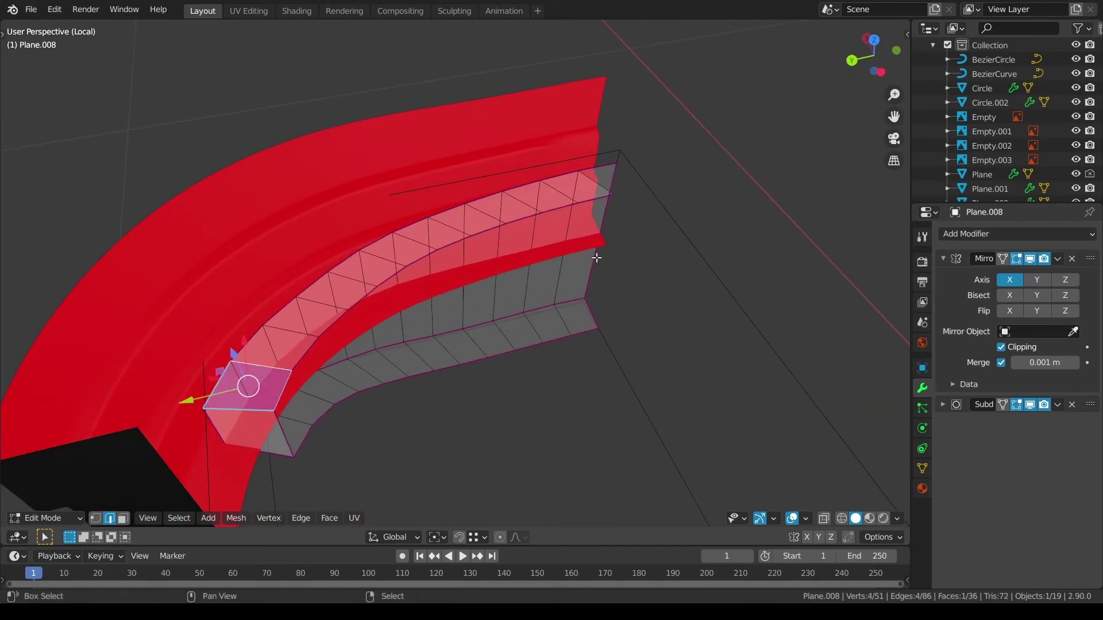
key(alt+a)
middle_drag(637, 220, 690, 254)
middle_drag(737, 295, 714, 265)
key(alt+a)
middle_drag(254, 340, 258, 305)
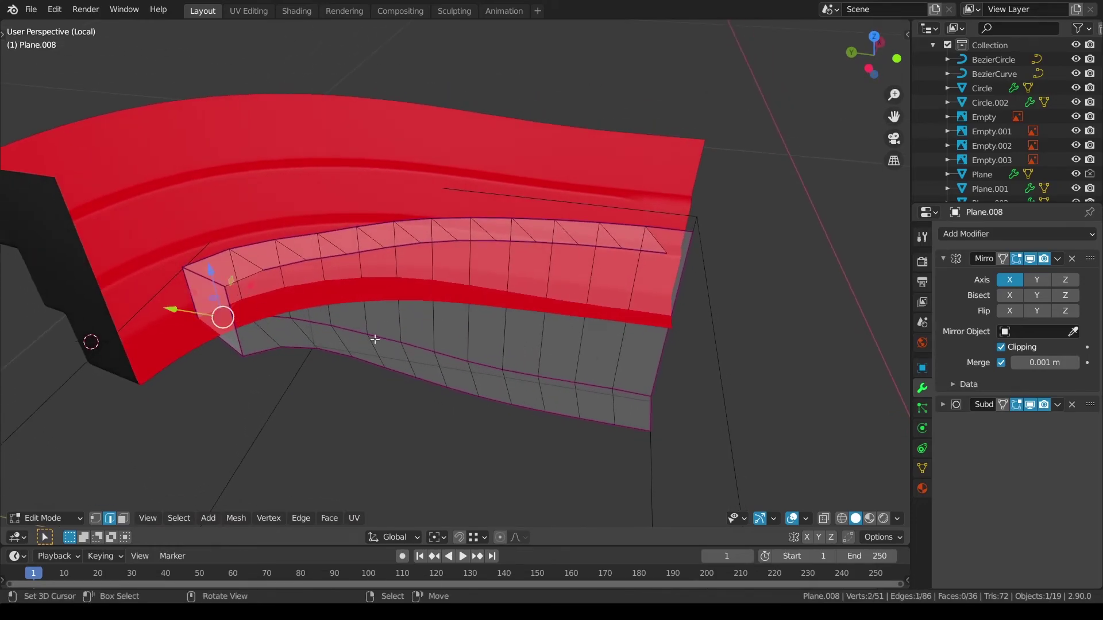
Step: Merge all of the cutter's vertices by distance and clear the selection
key(a)
key(q)
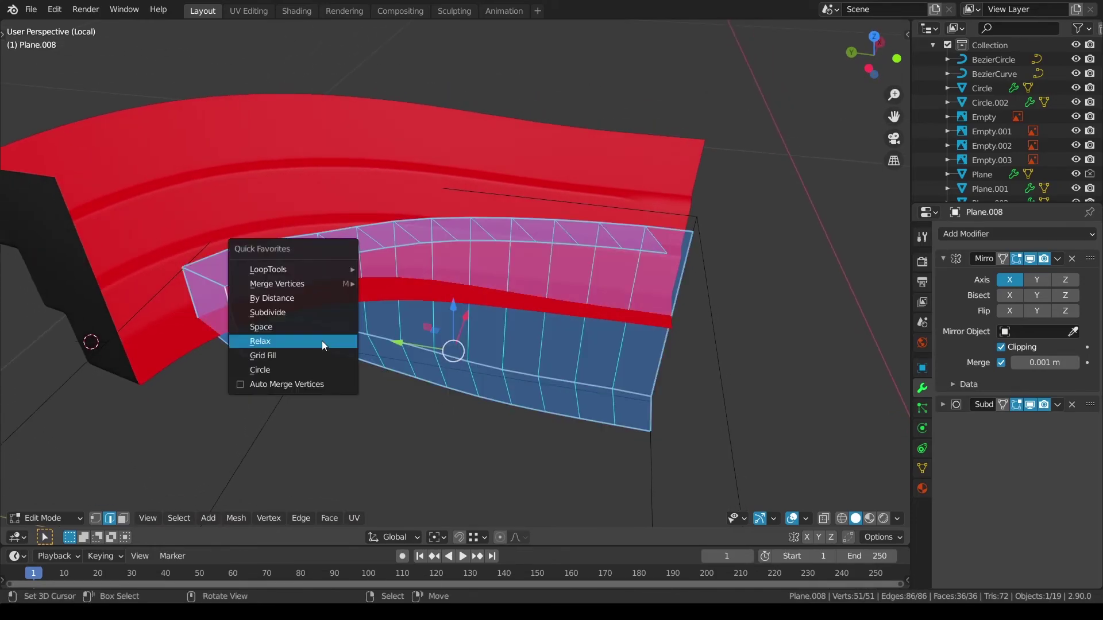
click(290, 298)
key(alt+a)
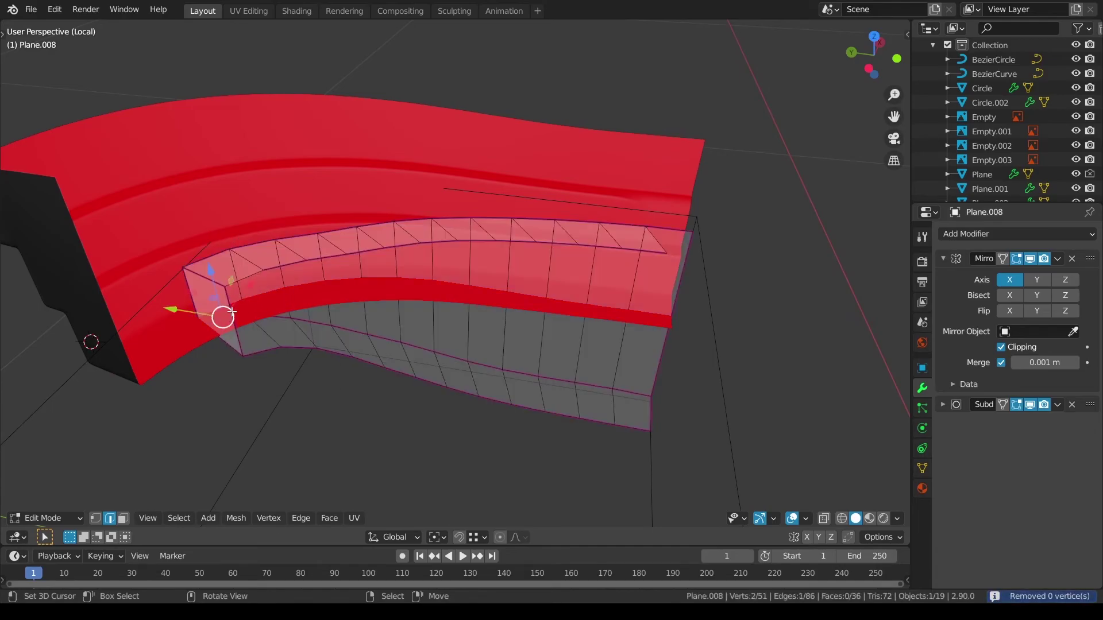
Step: Fill successive faces along the cutter's open inner side, bridging the extruded strip to the lower edge
mouse_move(232, 312)
middle_down()
mouse_move(207, 339)
mouse_move(224, 305)
mouse_move(235, 317)
middle_up()
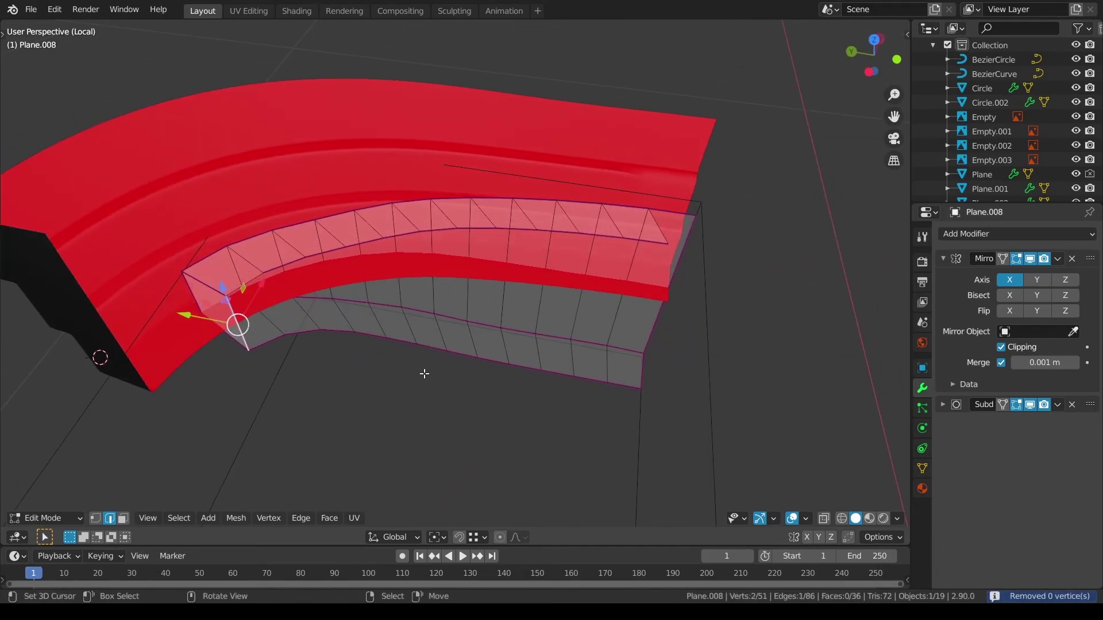
key(f)
key(f)
key(f)
key(f)
key(f)
key(f)
key(f)
key(f)
key(f)
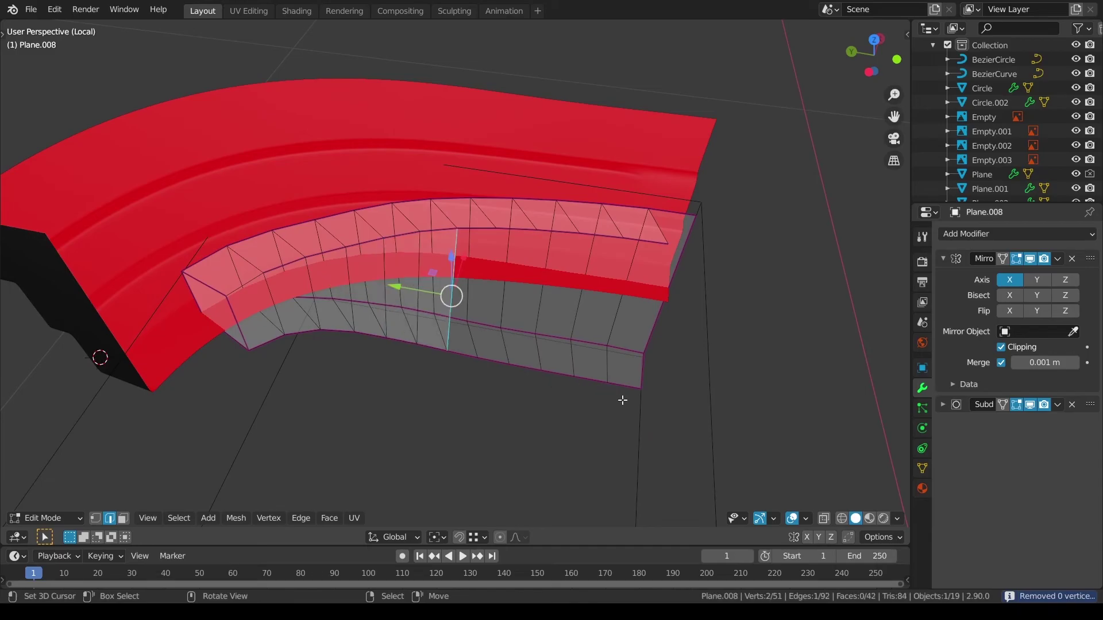
key(f)
key(f)
key(f)
key(f)
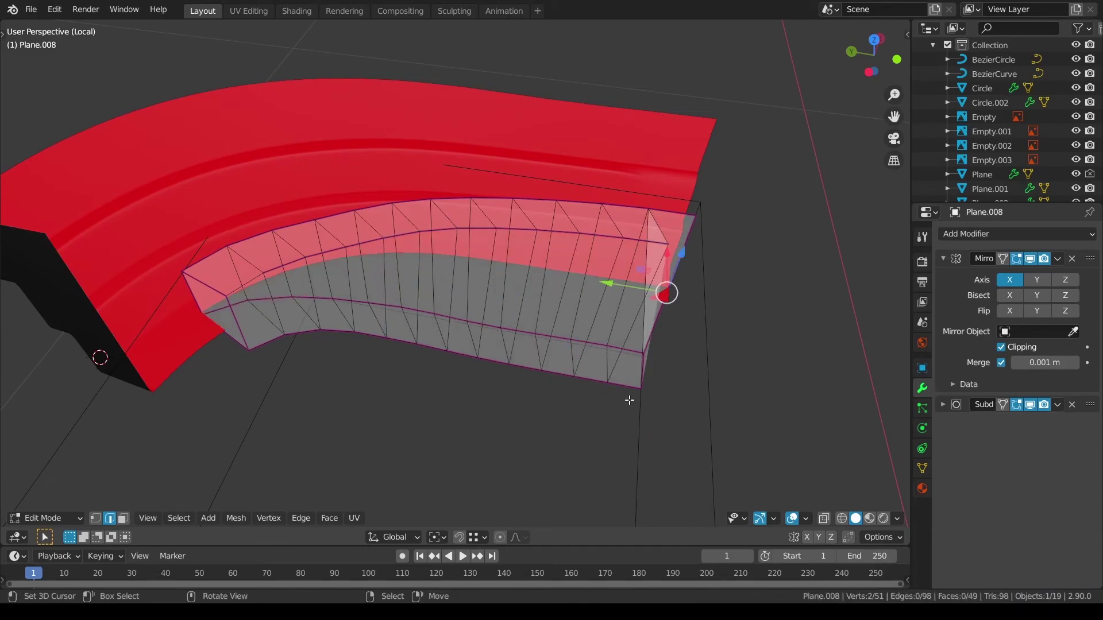
Step: Undo the last two face fills at the far end of the cutter and clear the selection
middle_drag(629, 400, 592, 405)
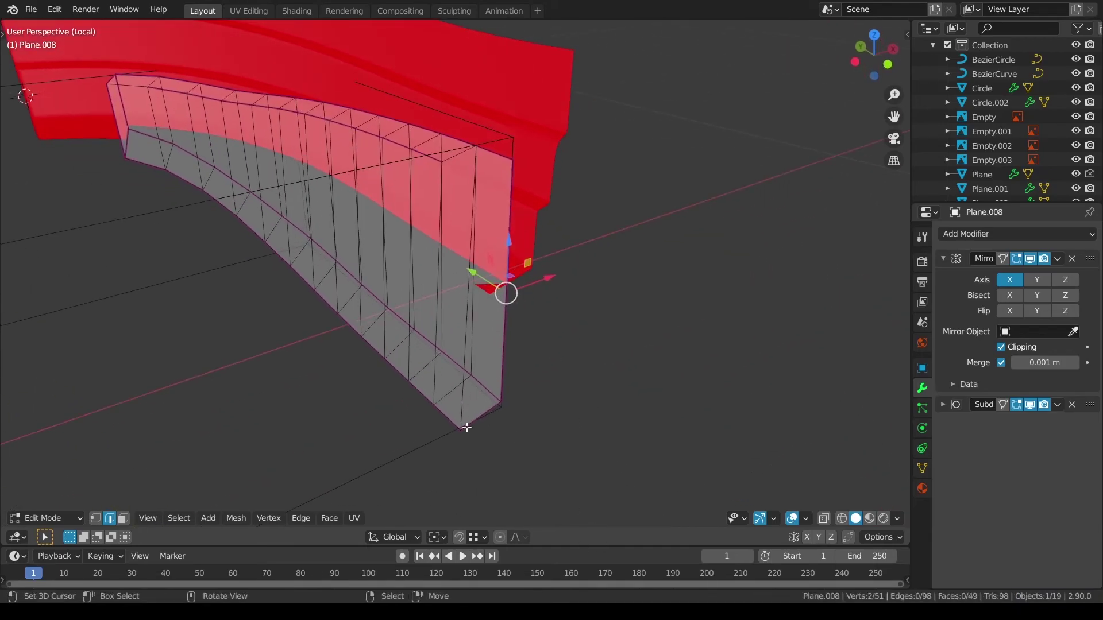
key(ctrl+z)
middle_drag(467, 428, 505, 446)
key(ctrl+z)
middle_drag(506, 396, 533, 424)
key(alt+a)
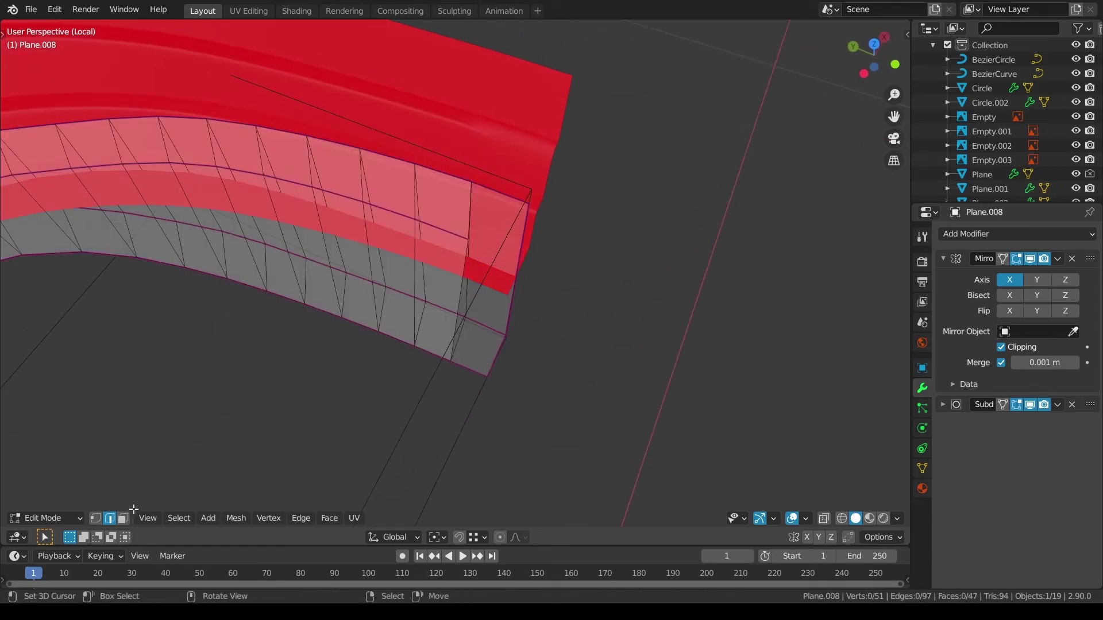
Step: Extrude the cutter's lower inner corner vertex straight up along Z and raise it level with the top strip
key(1)
key(e)
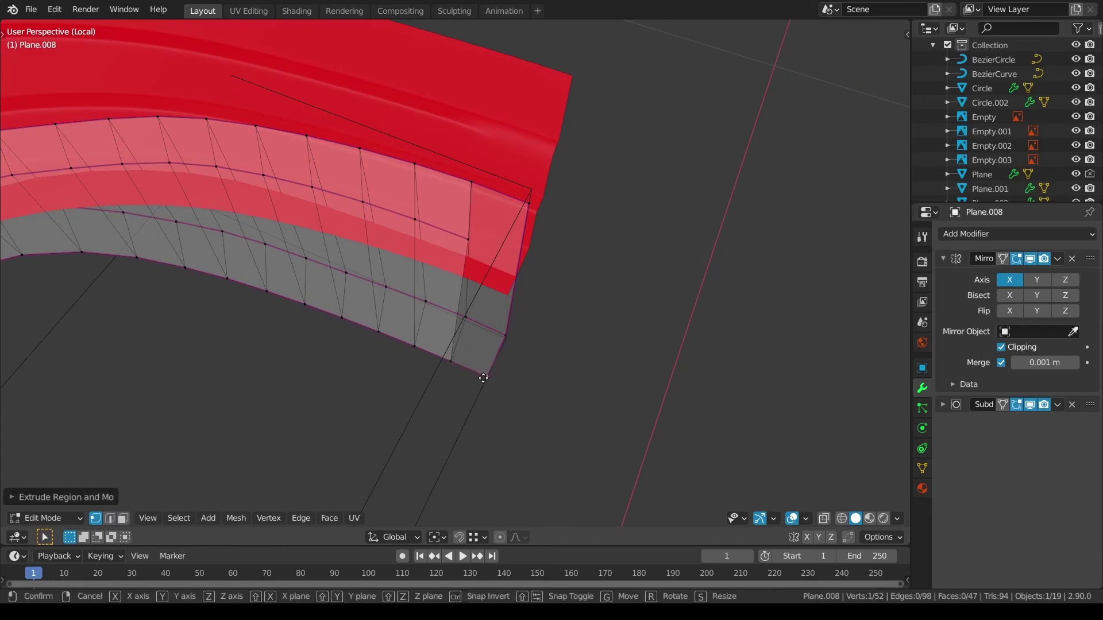
key(z)
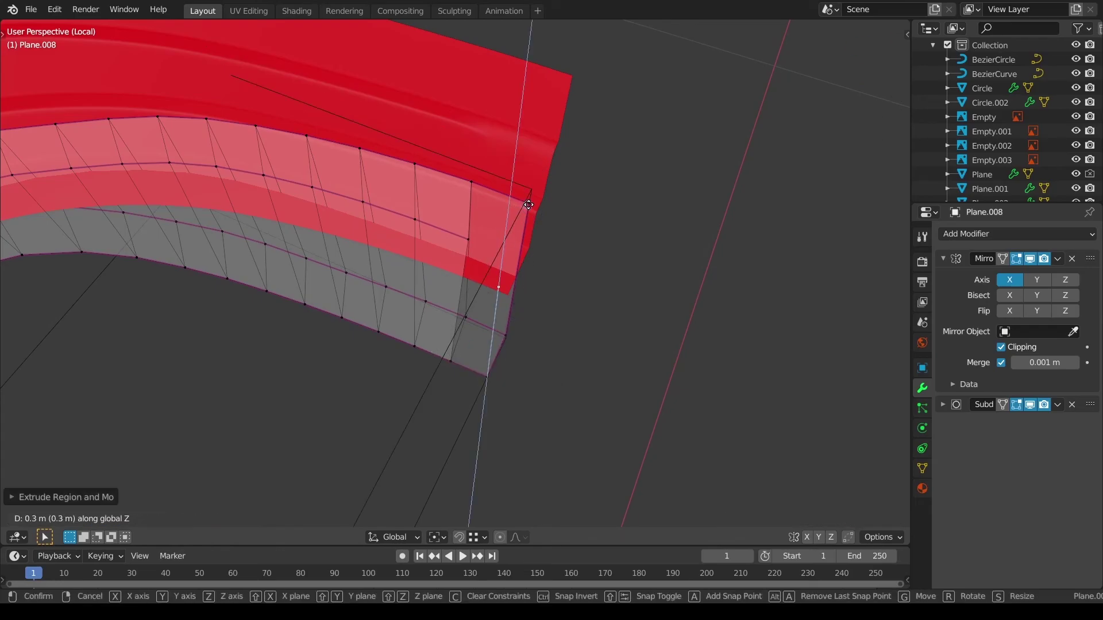
click(529, 205)
middle_drag(529, 205, 457, 178)
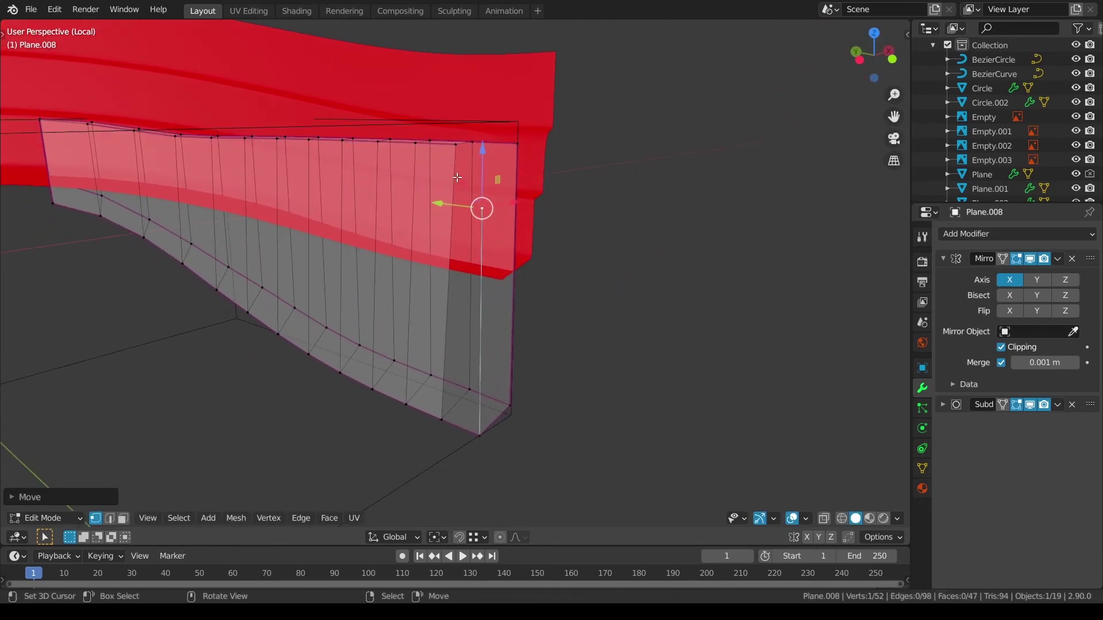
drag(483, 148, 477, 102)
Step: Connect the new corner vertex to the inner wall's lower edge and fill the top corner face beside it
middle_drag(477, 102, 456, 202)
shift+right_click(456, 204)
key(f)
key(f)
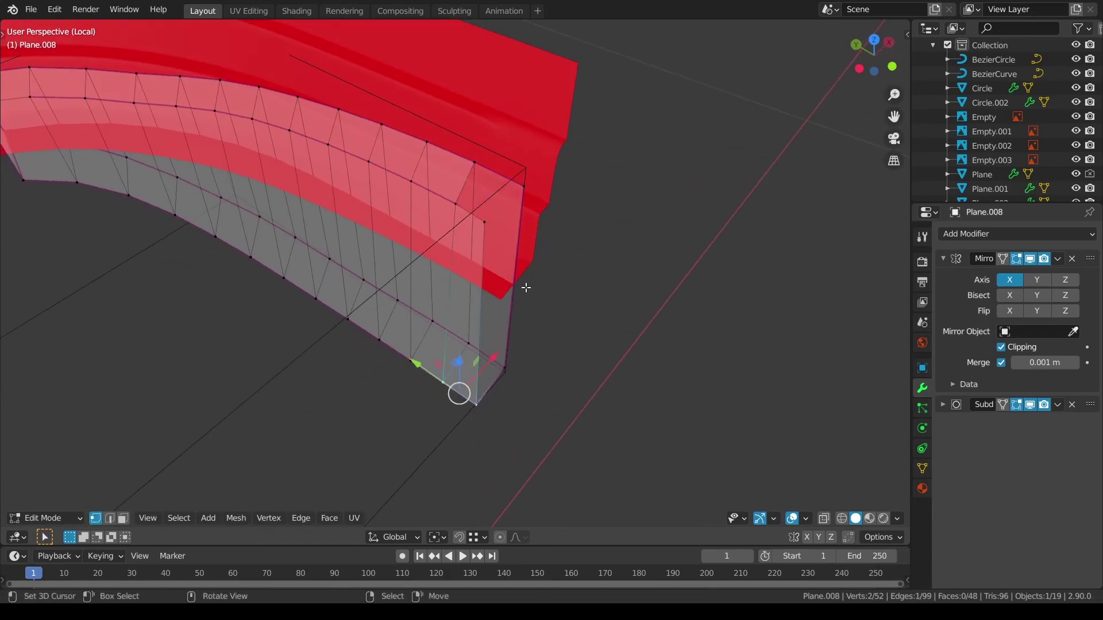
right_click(458, 206)
shift+right_click(483, 222)
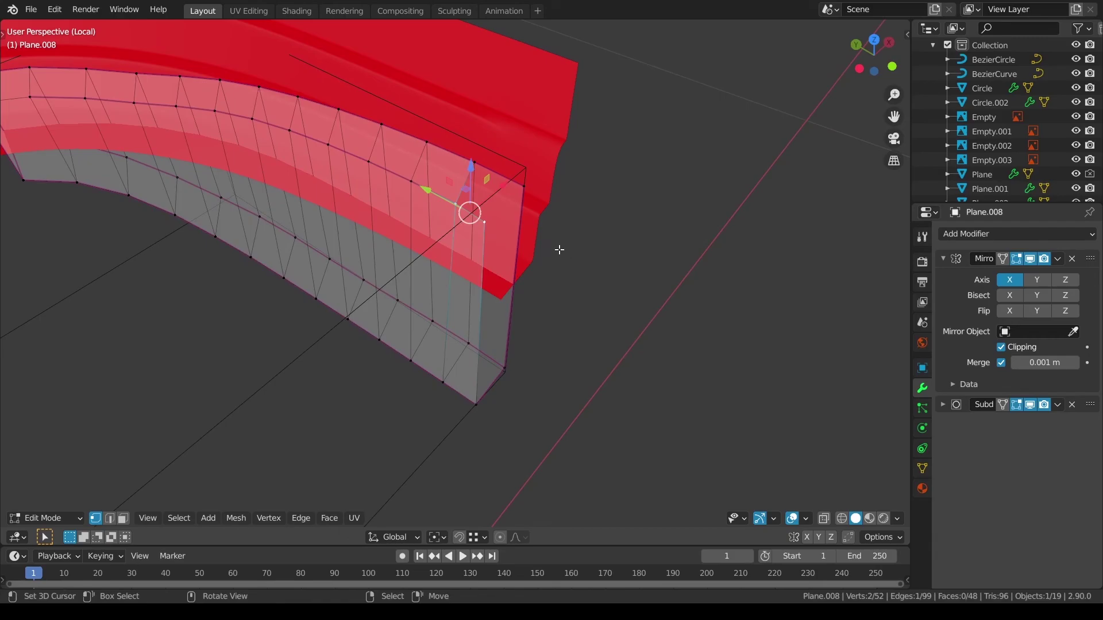
key(f)
Step: Fill the last open face of the inner wall beneath the new top corner
key(2)
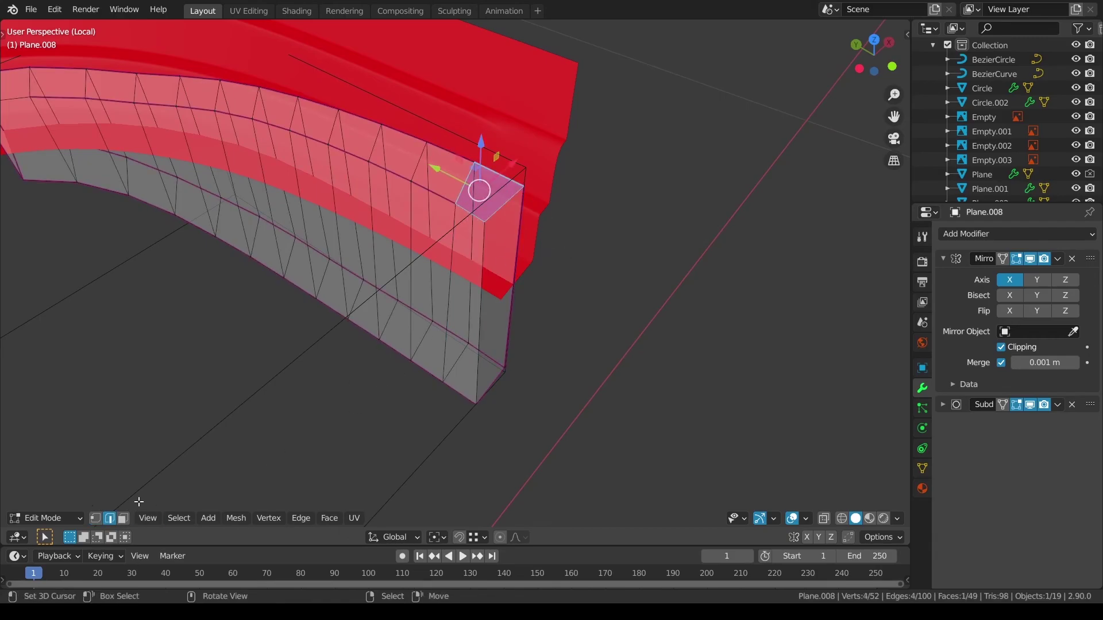
click(506, 207)
key(f)
key(a)
key(a)
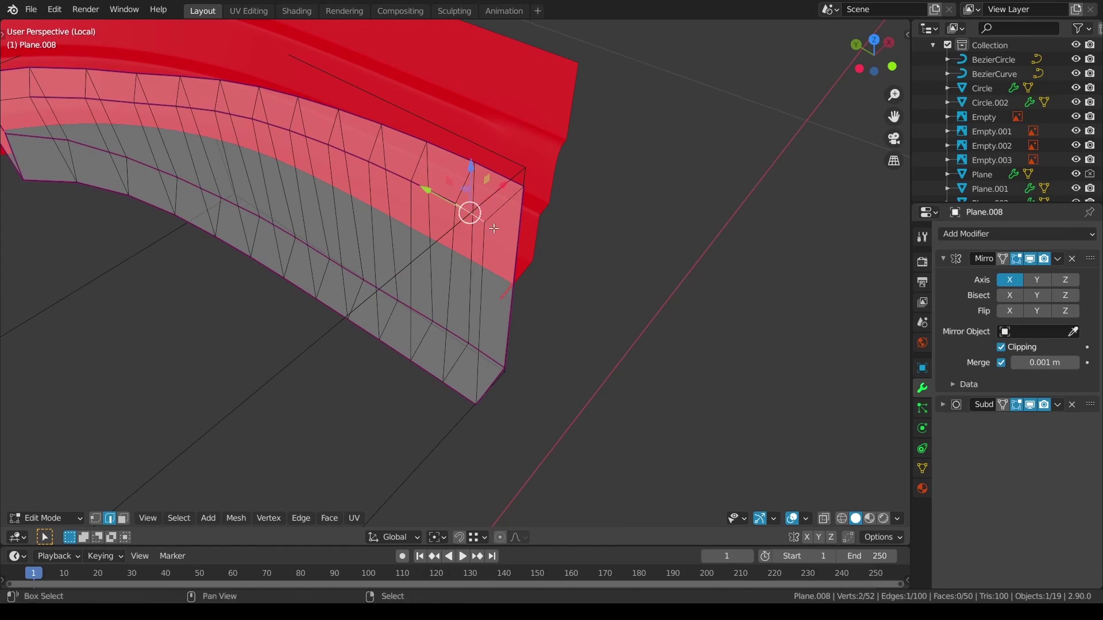
Step: Crease the top corner's outer edges and the vertical edge below them to 1, then return to Object Mode
shift+right_click(495, 216)
shift+right_click(479, 274)
shift+middle_drag(397, 375, 436, 386)
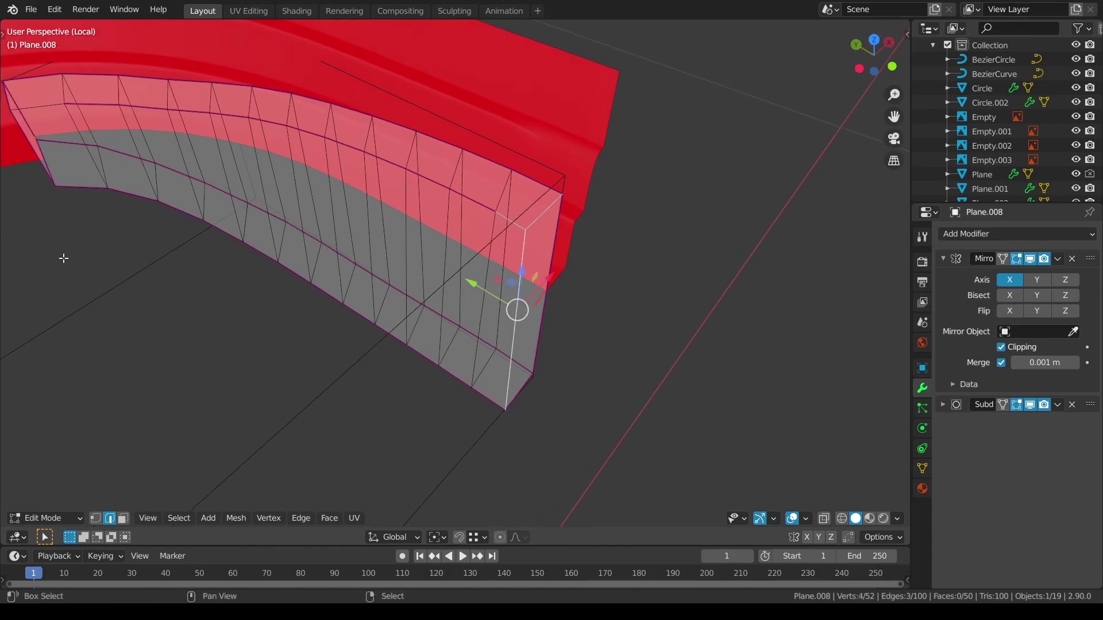
middle_drag(64, 259, 214, 250)
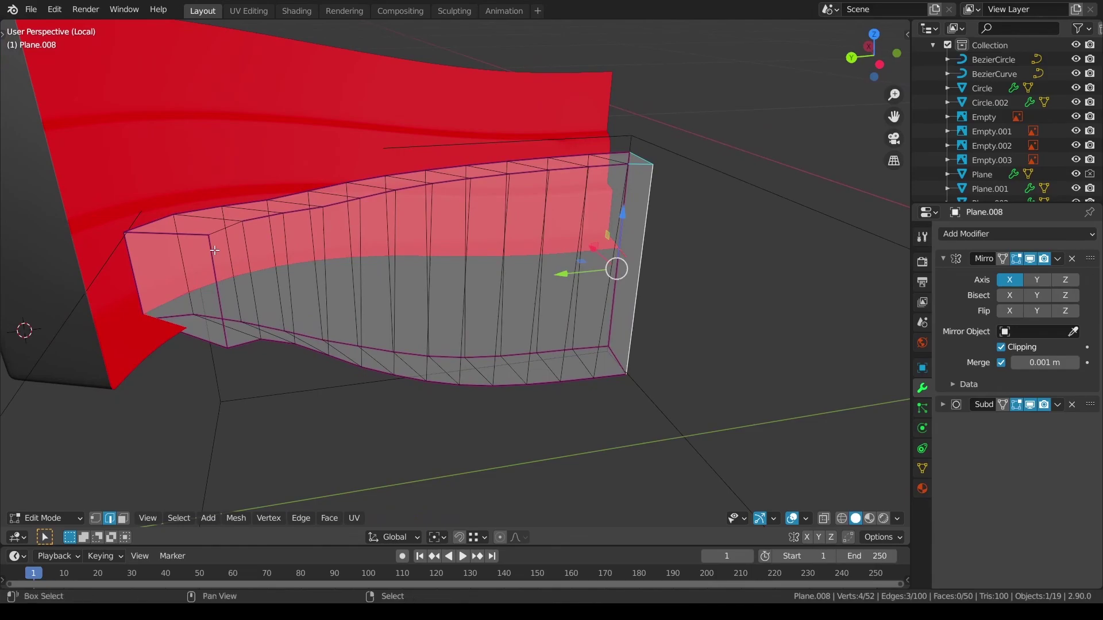
key(shift+e)
text(1)
key(Return)
key(alt+a)
key(Tab)
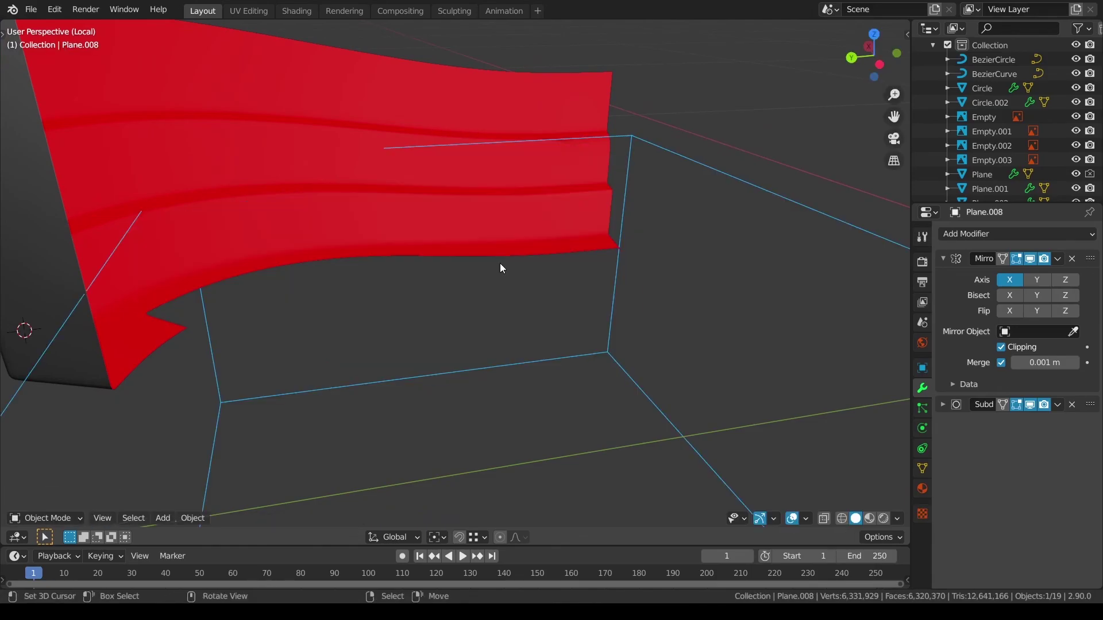
Step: Deselect everything and save the helmet file
key(alt+a)
scroll(418, 274, down, 2)
middle_drag(545, 276, 683, 217)
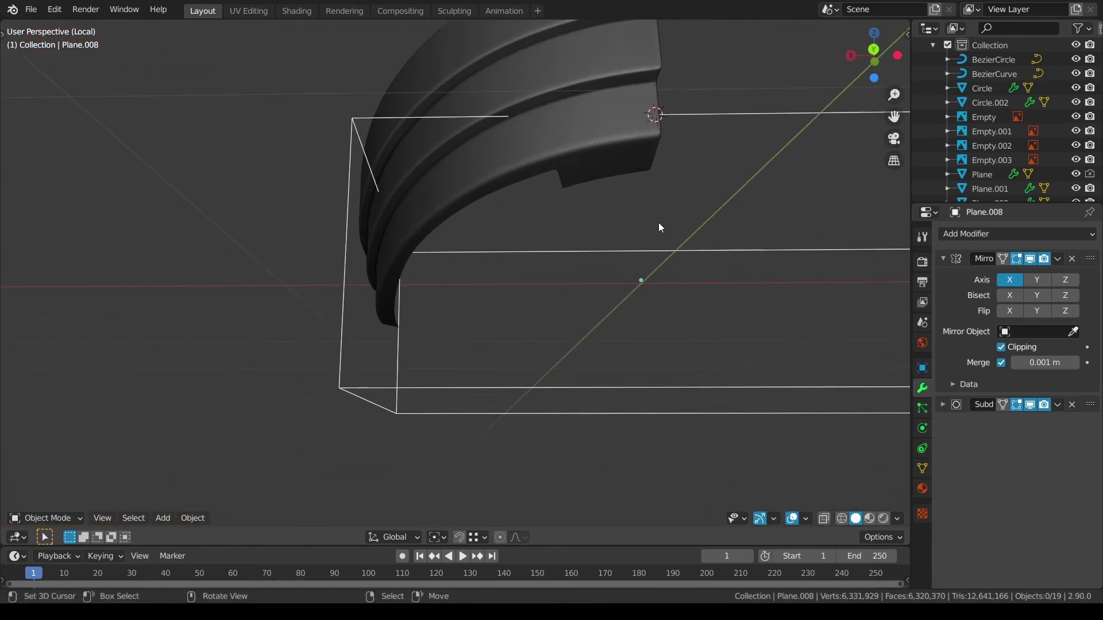
key(ctrl+s)
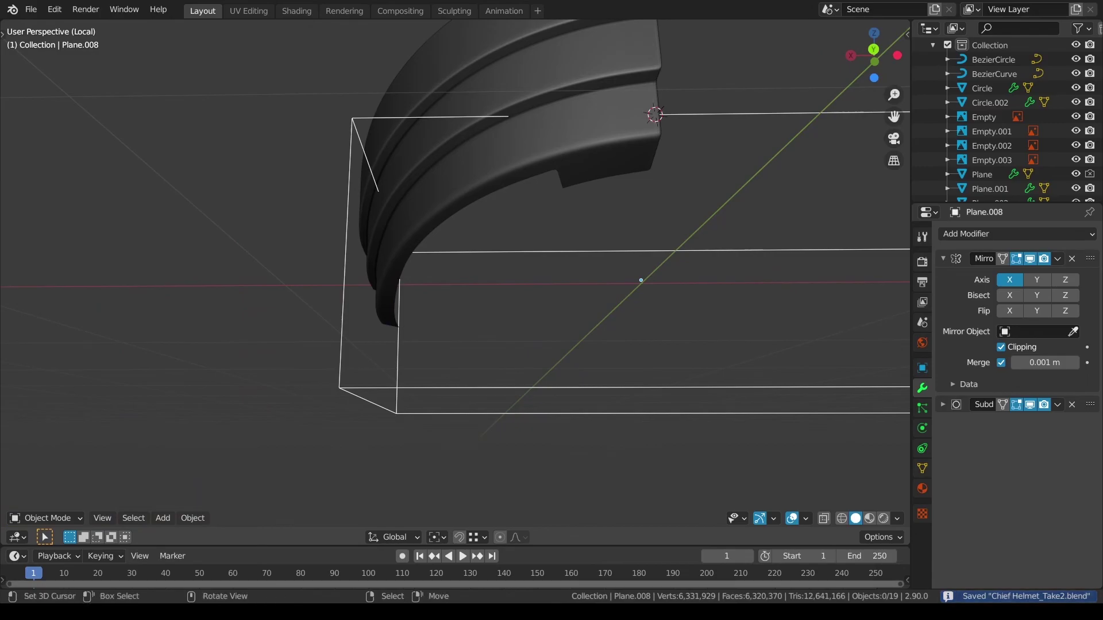